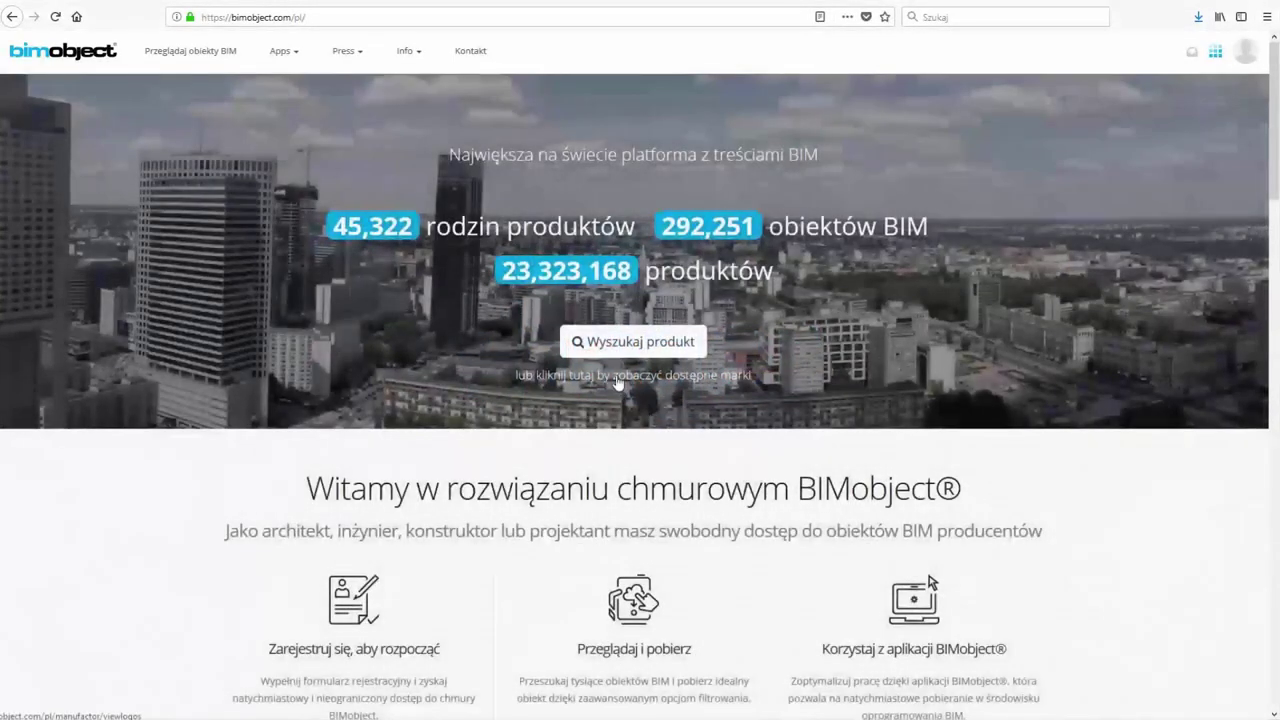
# Step: Search the BIMobject brand list for 'ha' and open the Hager producer page
pyautogui.click(616, 377)
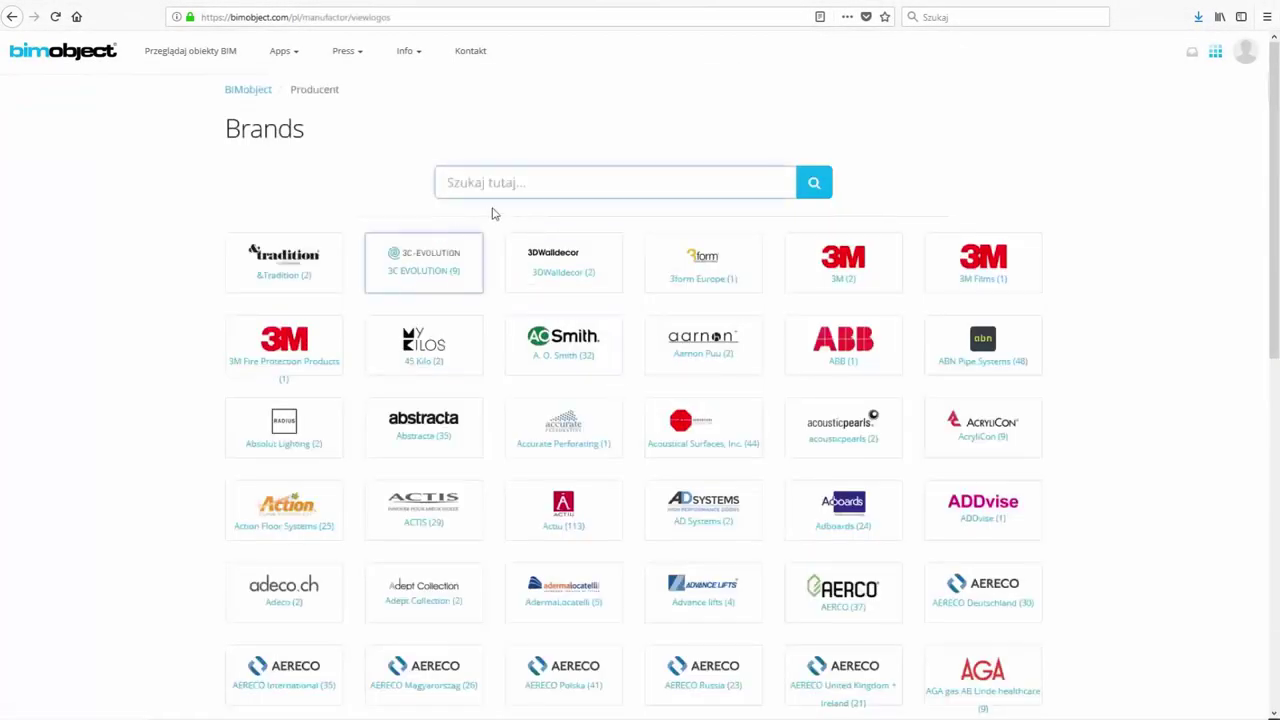
pyautogui.write('hager')
pyautogui.press('Return')
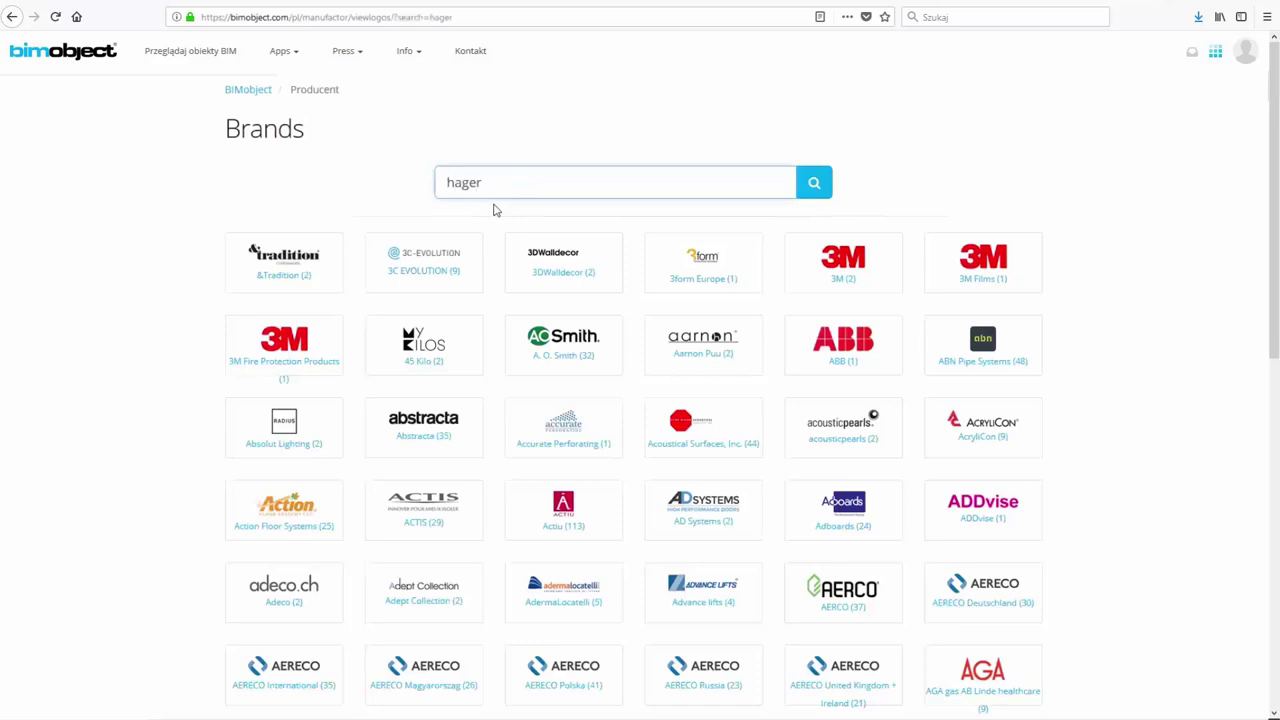
pyautogui.click(321, 264)
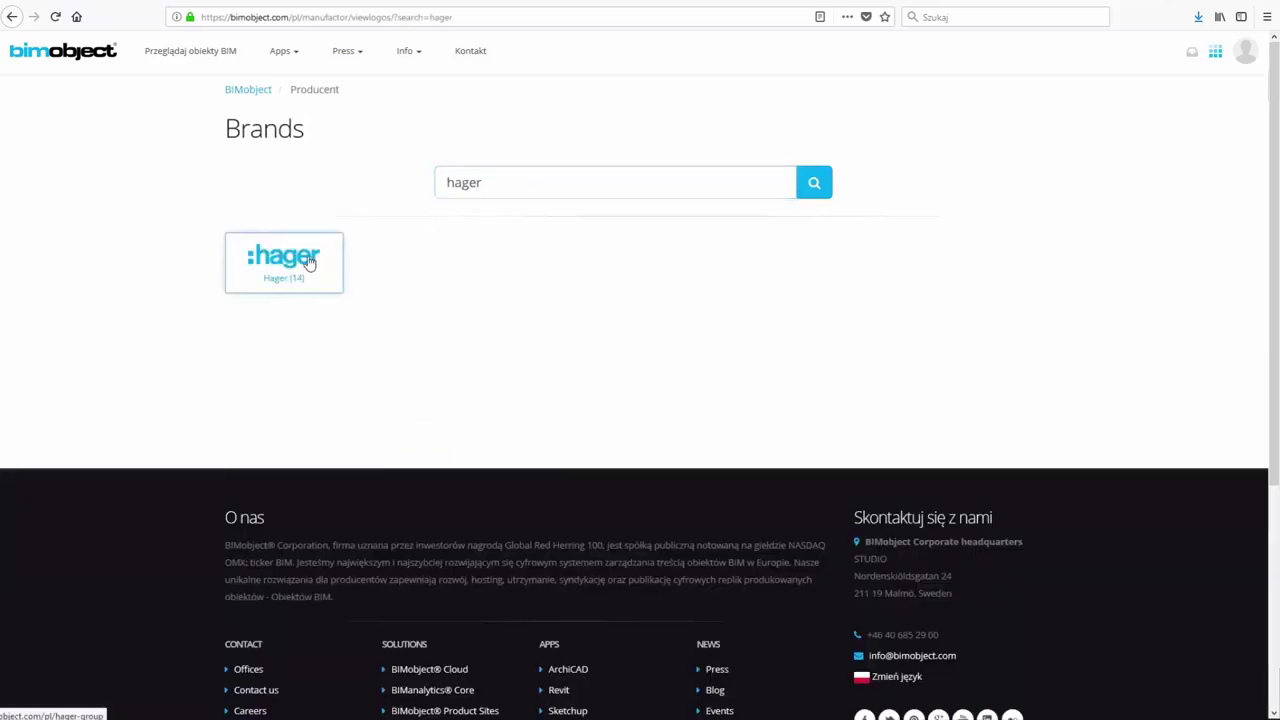
pyautogui.click(309, 261)
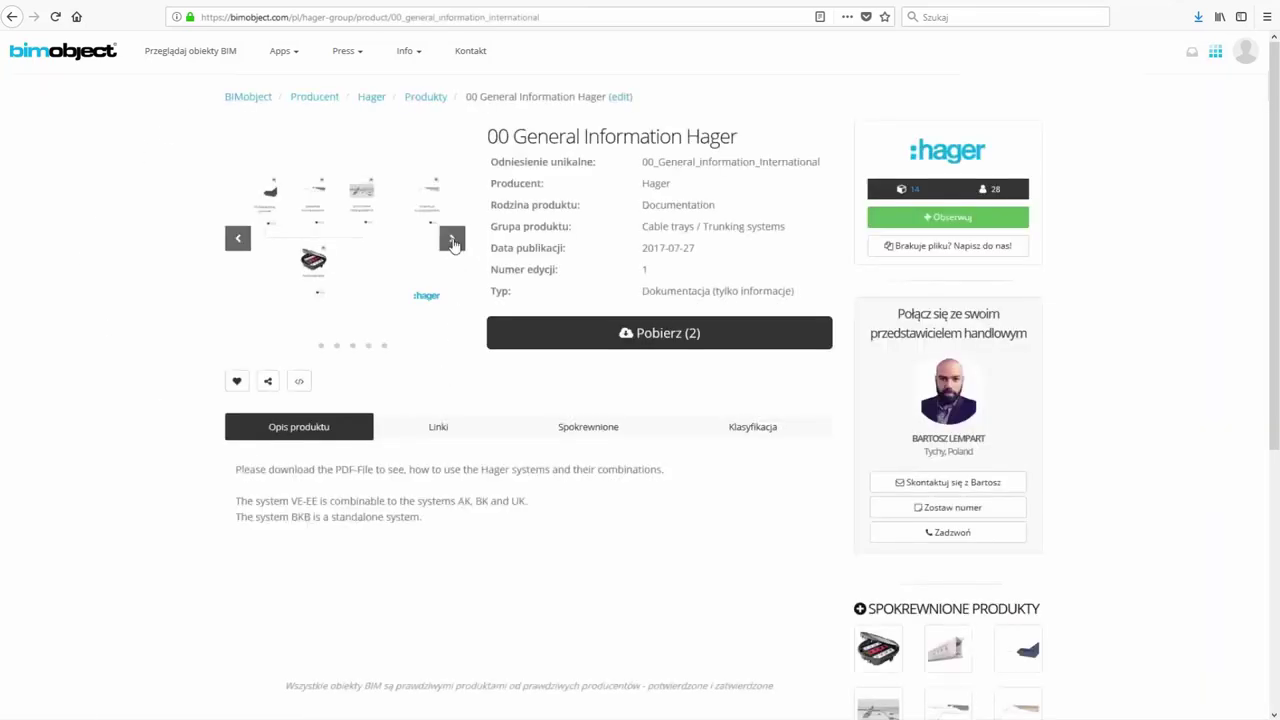
# Step: Step through five images in the Hager product image carousel
pyautogui.click(452, 241)
pyautogui.click(452, 241)
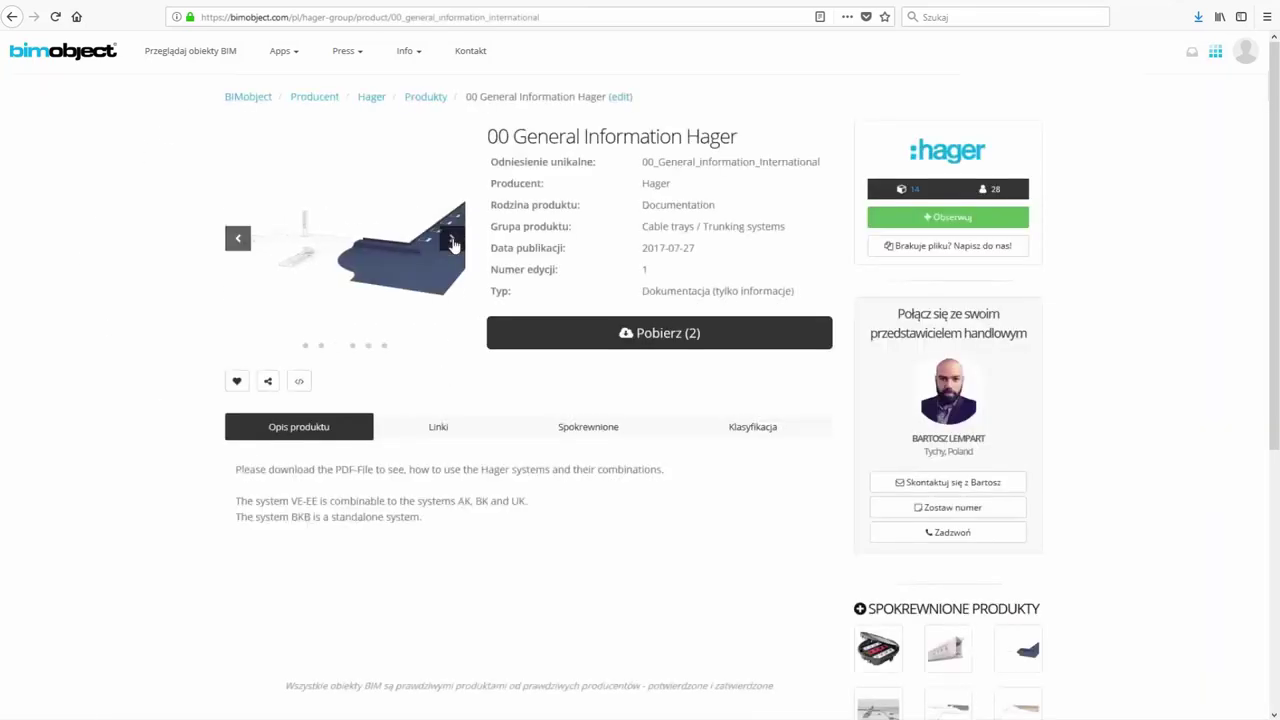
pyautogui.click(452, 241)
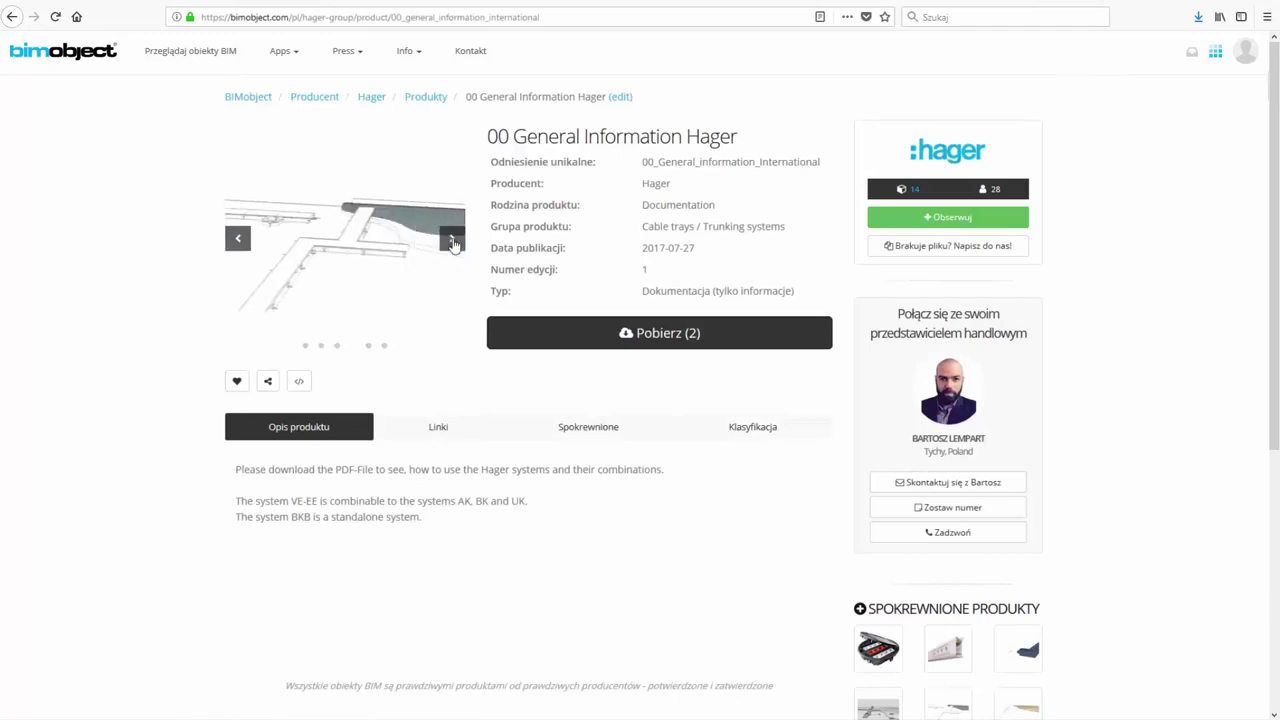
pyautogui.click(452, 241)
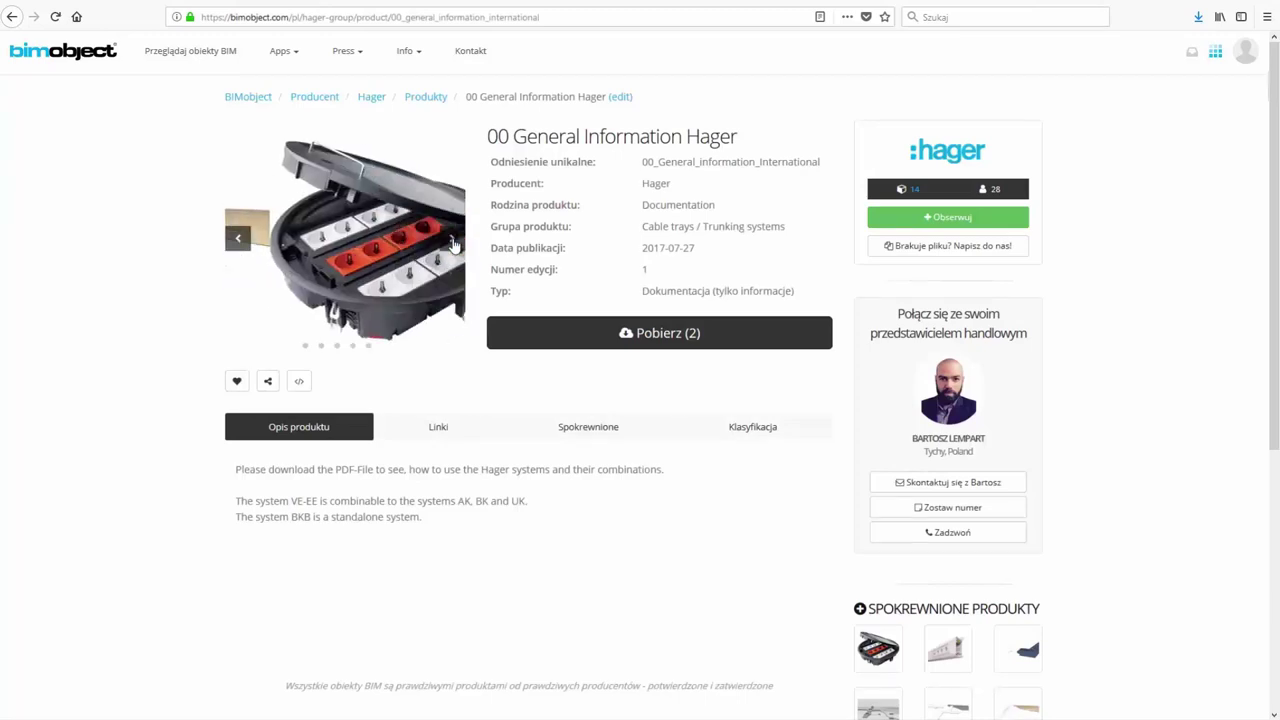
pyautogui.click(452, 241)
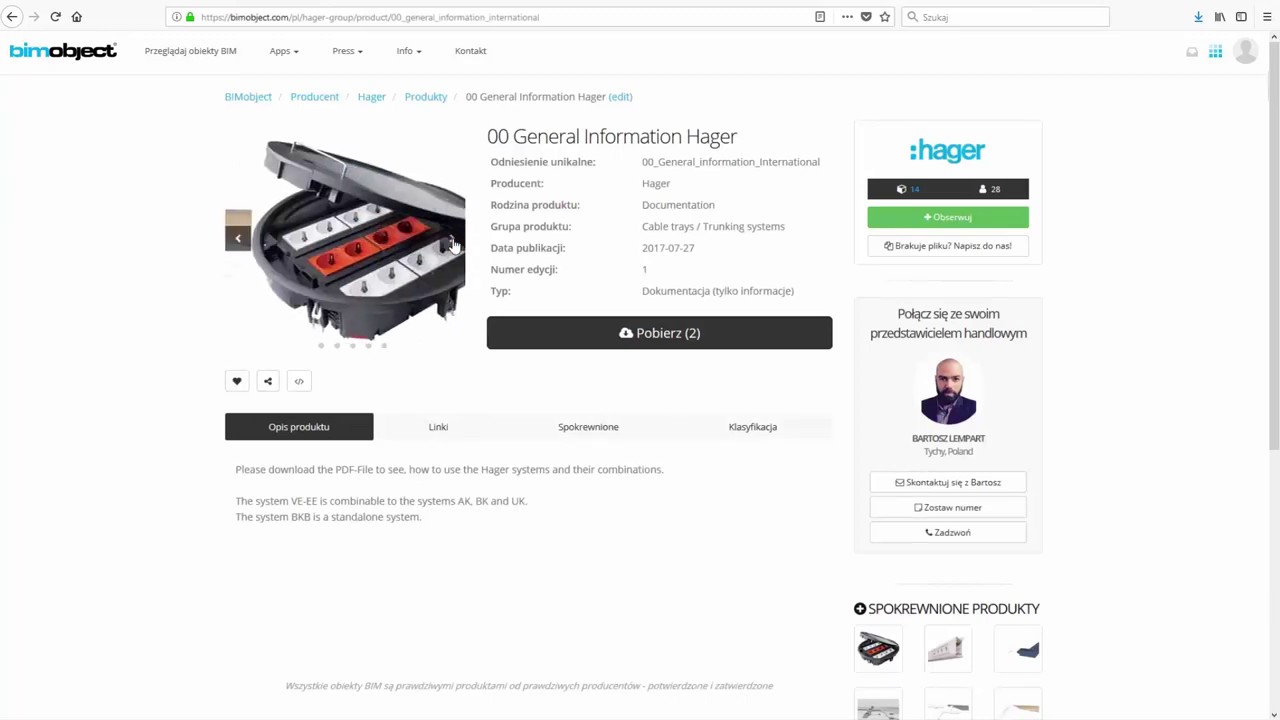
# Step: Download the systems overview PDF, open it in a viewer, and close the download options
pyautogui.click(563, 335)
pyautogui.click(645, 193)
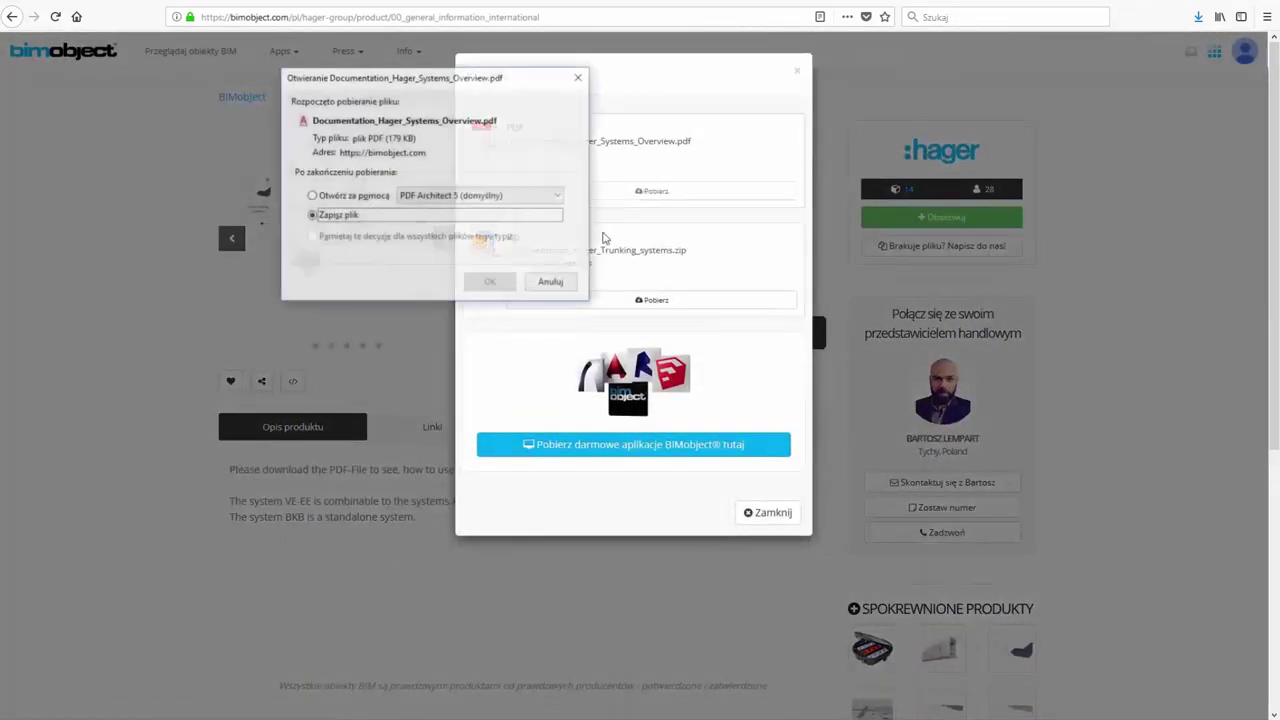
pyautogui.click(342, 197)
pyautogui.click(489, 282)
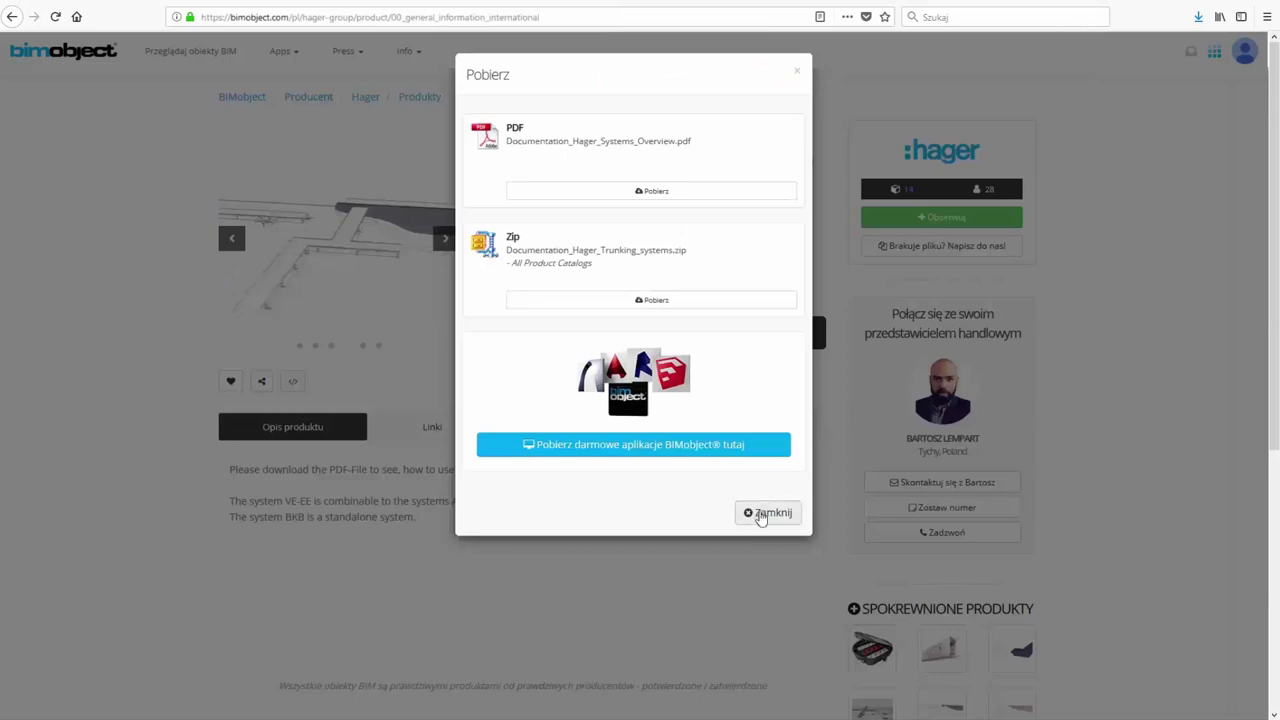
pyautogui.click(762, 515)
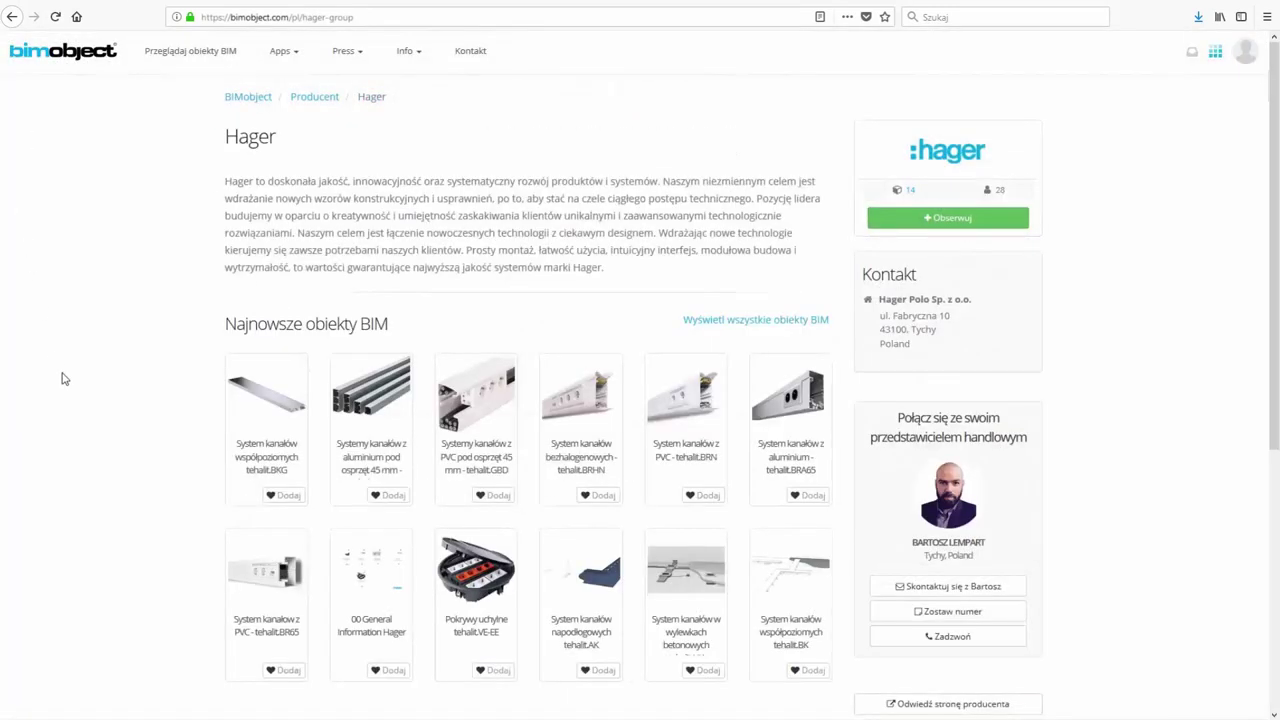
# Step: Open the tehalit.UK screed trunking product page and browse three of its images
pyautogui.scroll(-2, 63, 375)
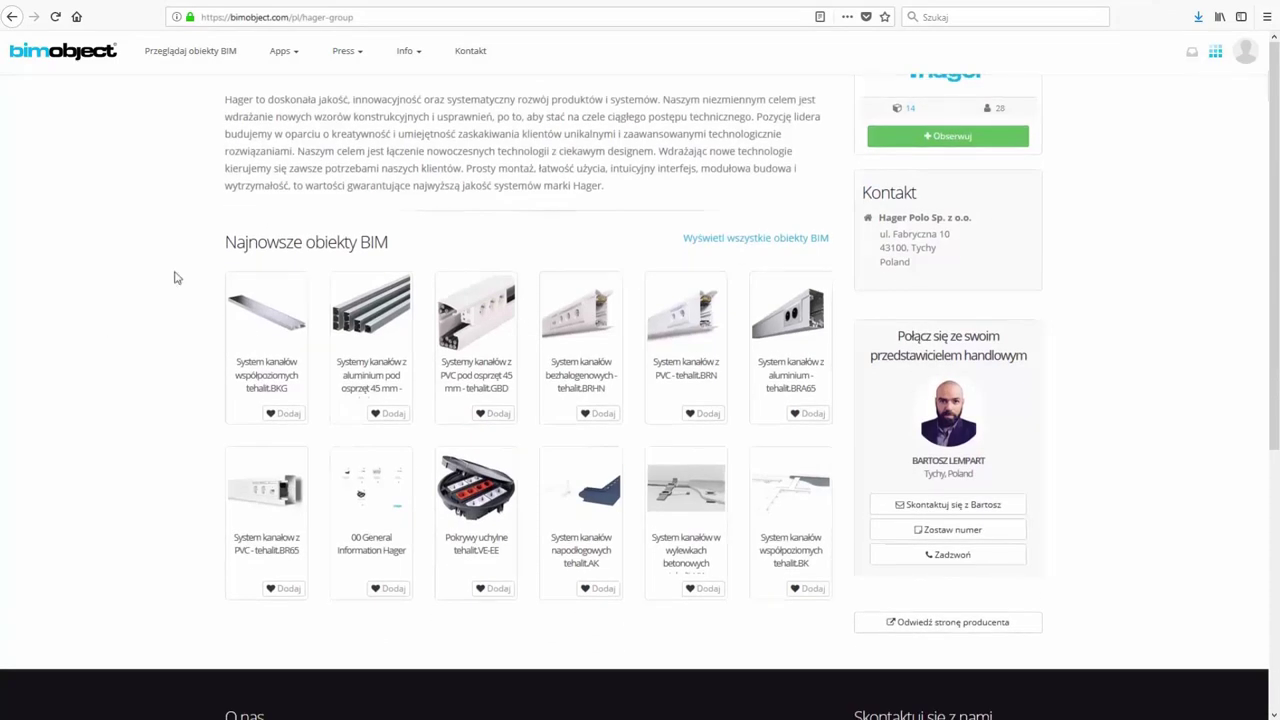
pyautogui.click(707, 510)
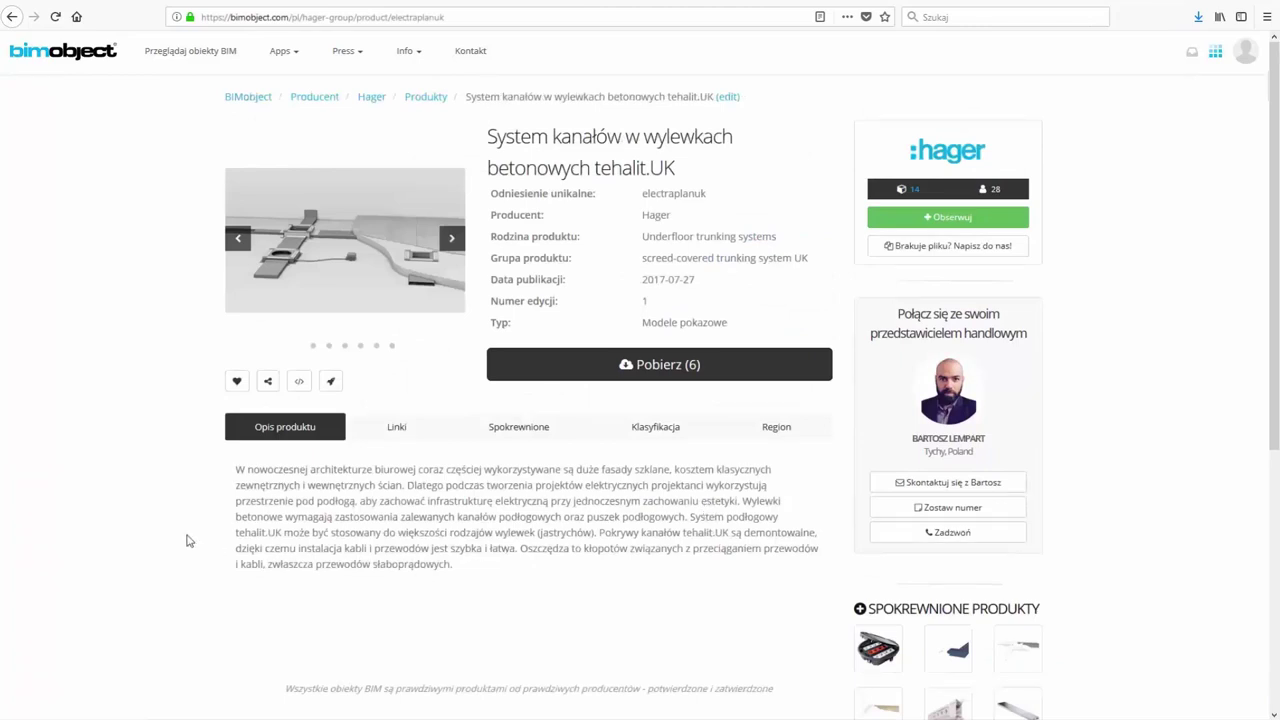
pyautogui.click(453, 240)
pyautogui.click(453, 240)
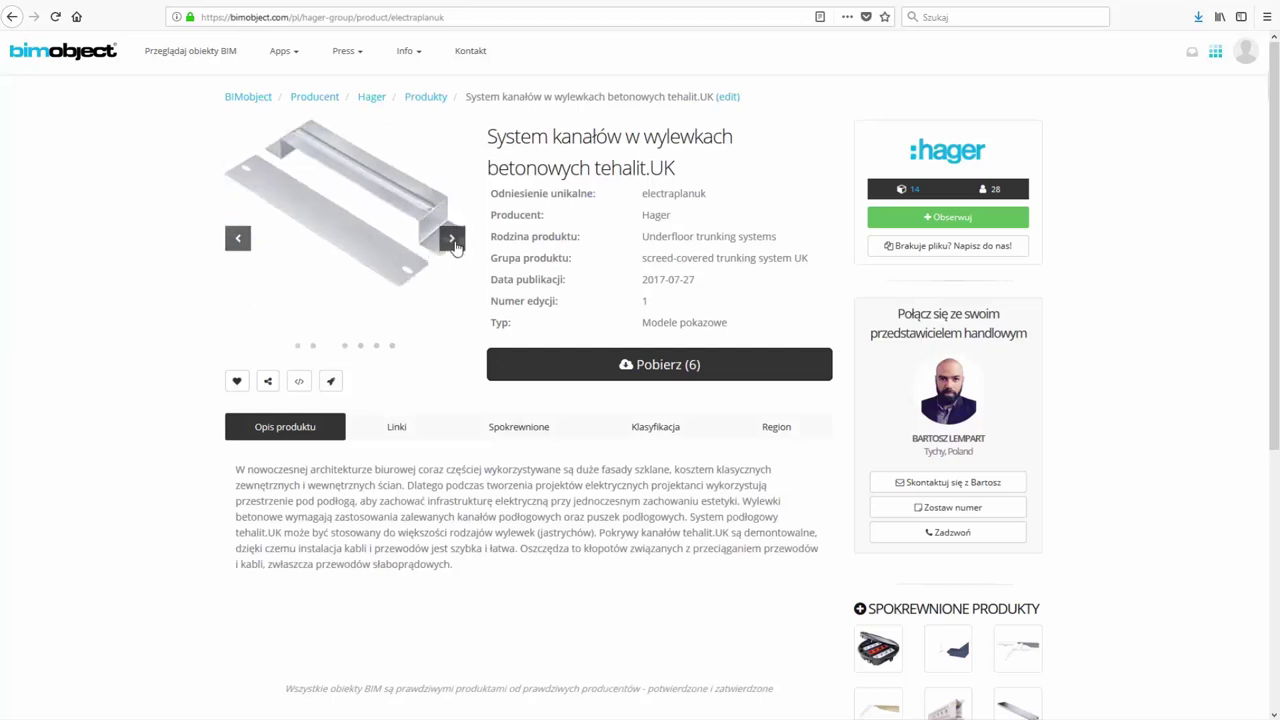
pyautogui.click(453, 240)
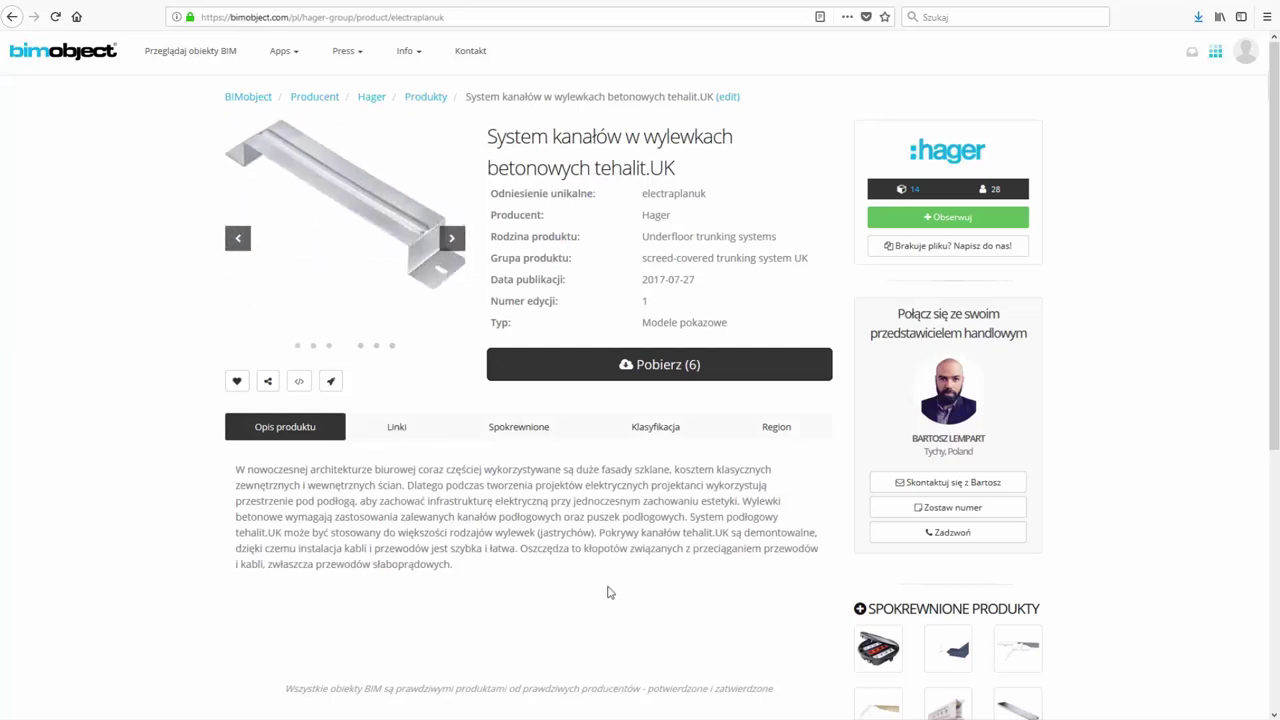
# Step: Review the Linki, Spokrewnione, Klasyfikacja and Region tabs, then view the 3D model in BIMsupply
pyautogui.click(392, 432)
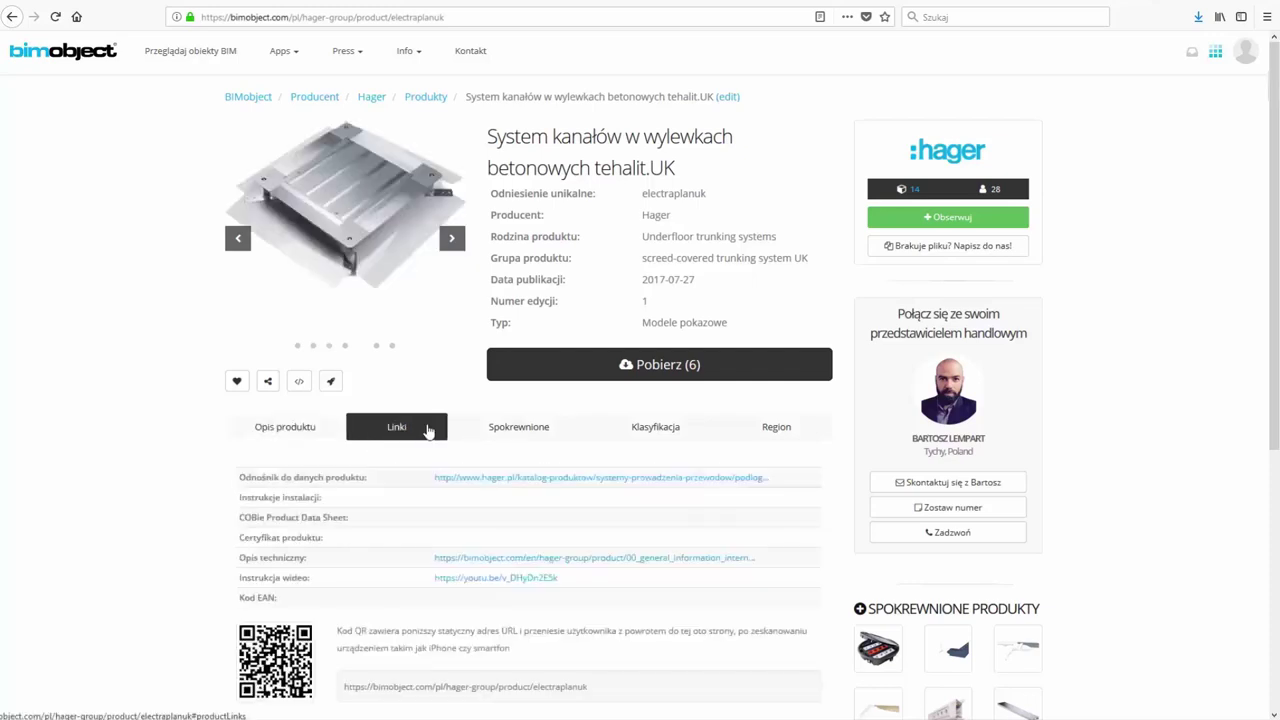
pyautogui.click(493, 430)
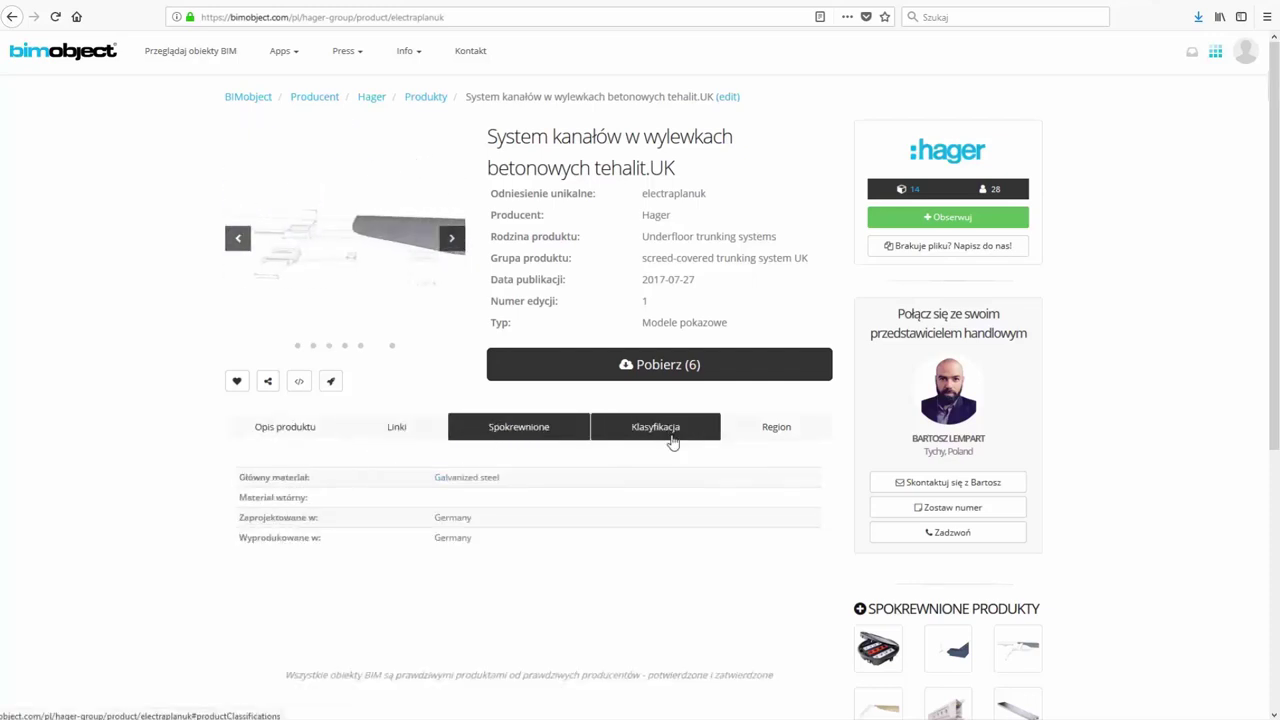
pyautogui.click(673, 443)
pyautogui.scroll(-3, 674, 447)
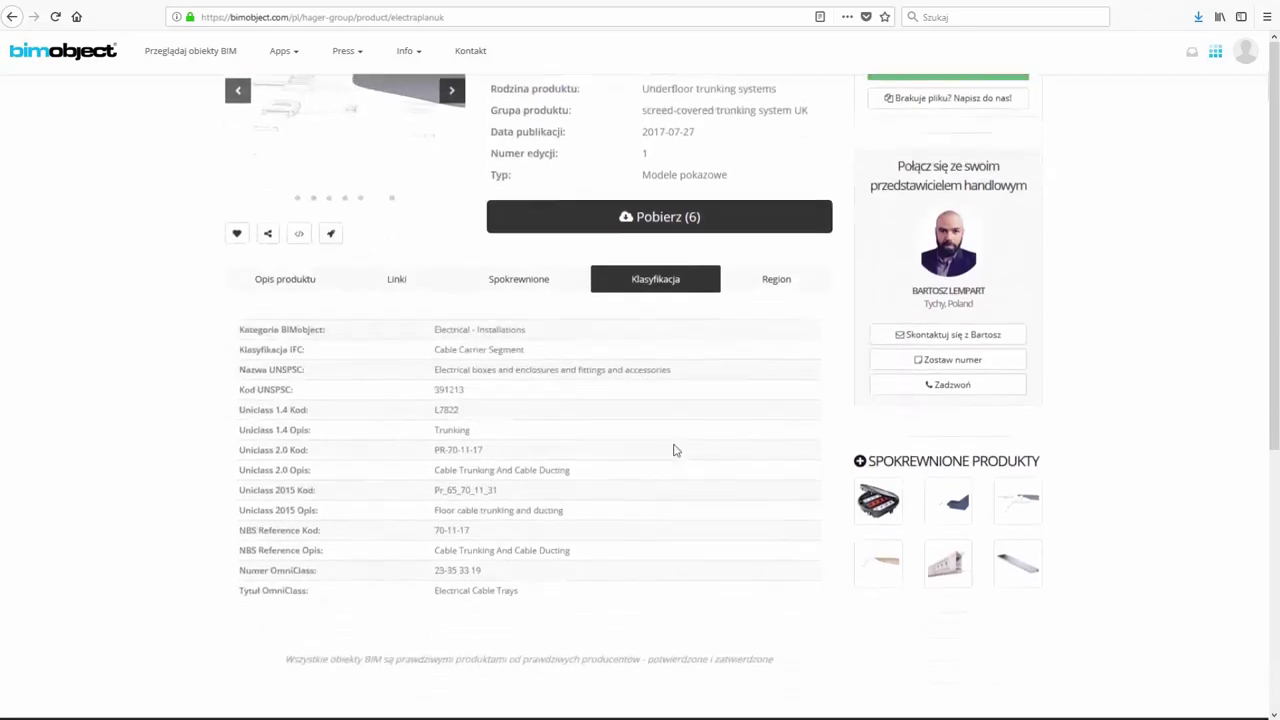
pyautogui.click(785, 270)
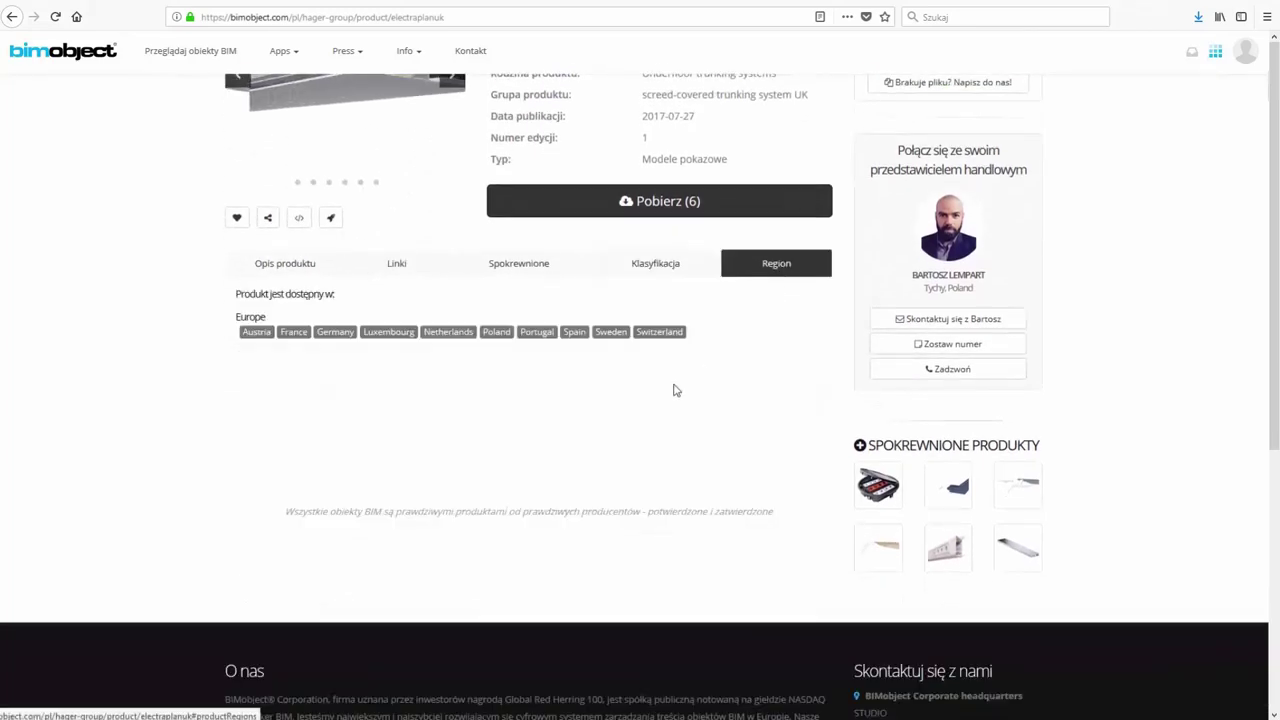
pyautogui.scroll(2, 697, 350)
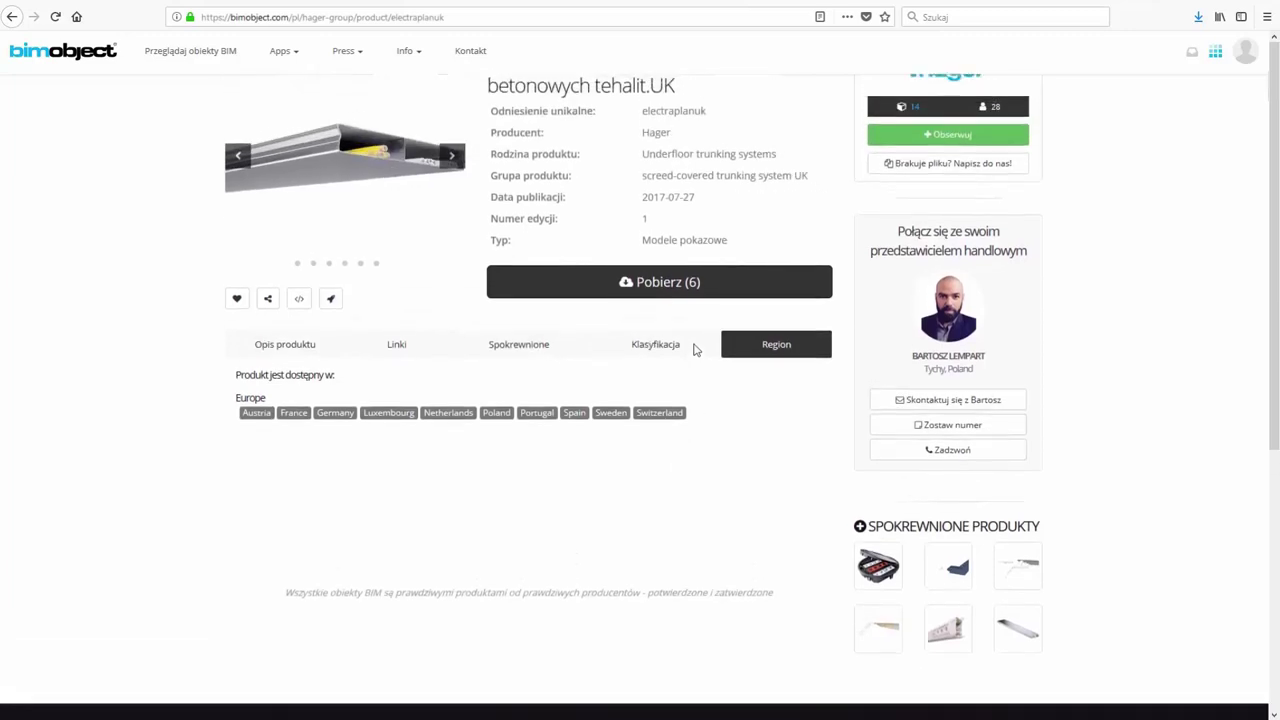
pyautogui.scroll(2, 693, 401)
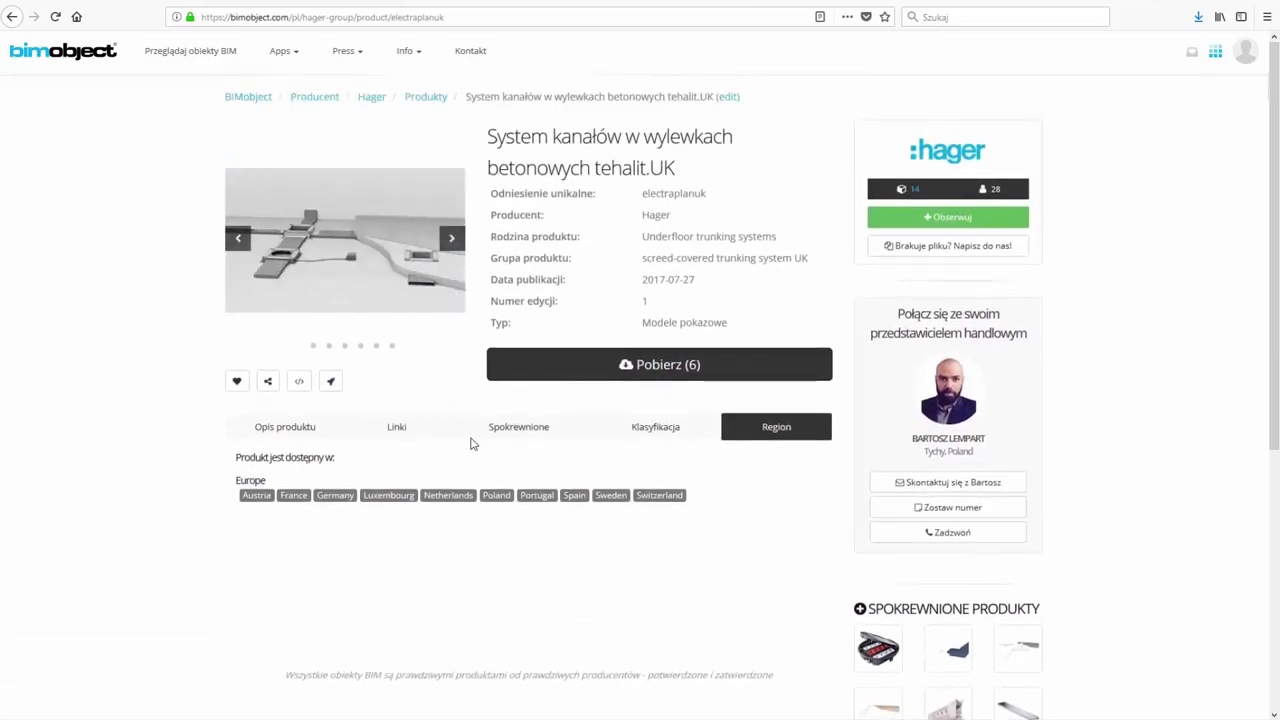
pyautogui.click(330, 383)
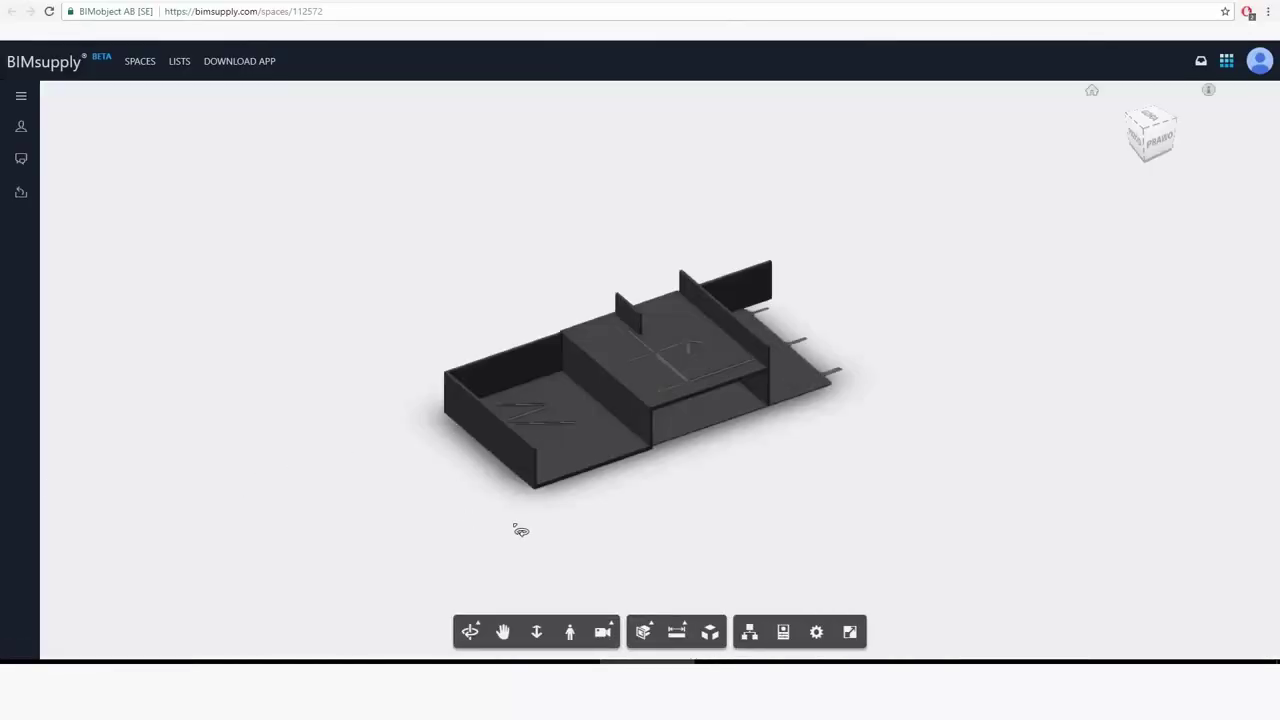
# Step: Orbit the building model and show the middle floor slab's properties
pyautogui.moveTo(754, 480)
pyautogui.mouseDown()
pyautogui.moveTo(563, 494)
pyautogui.moveTo(894, 491)
pyautogui.moveTo(669, 477)
pyautogui.mouseUp()
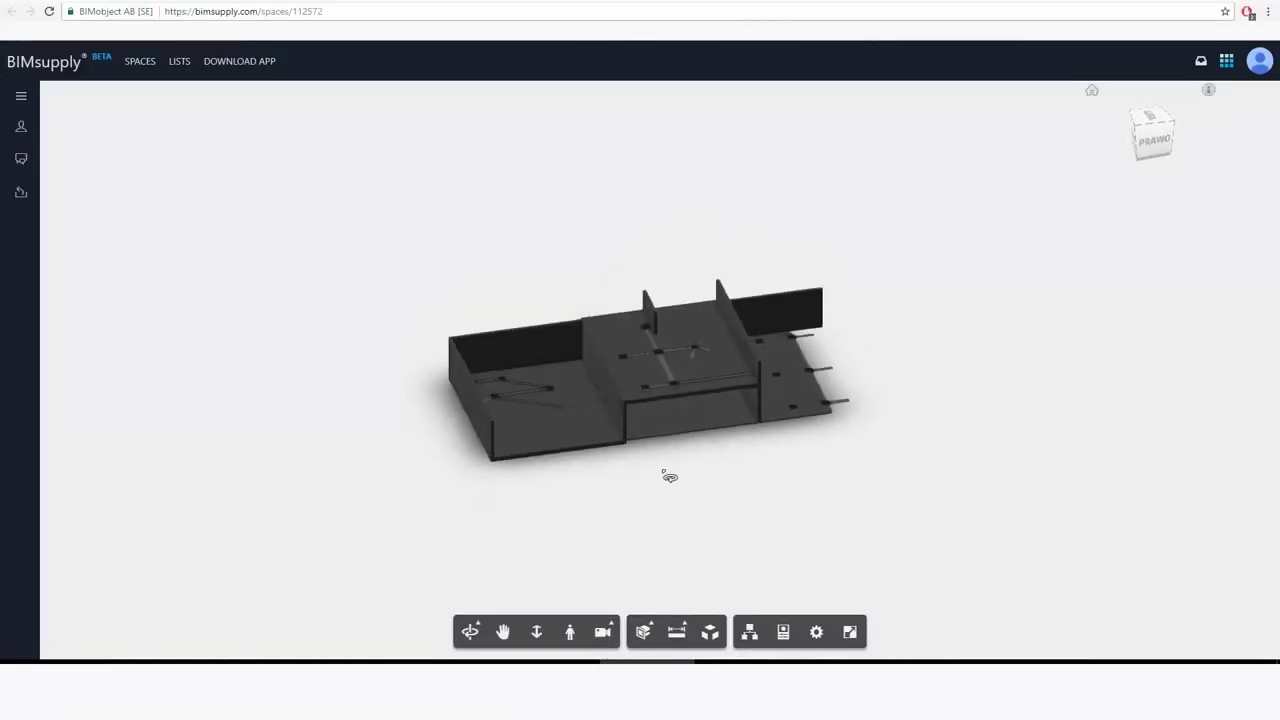
pyautogui.scroll(2, 669, 477)
pyautogui.scroll(2, 674, 451)
pyautogui.scroll(3, 666, 431)
pyautogui.scroll(3, 666, 431)
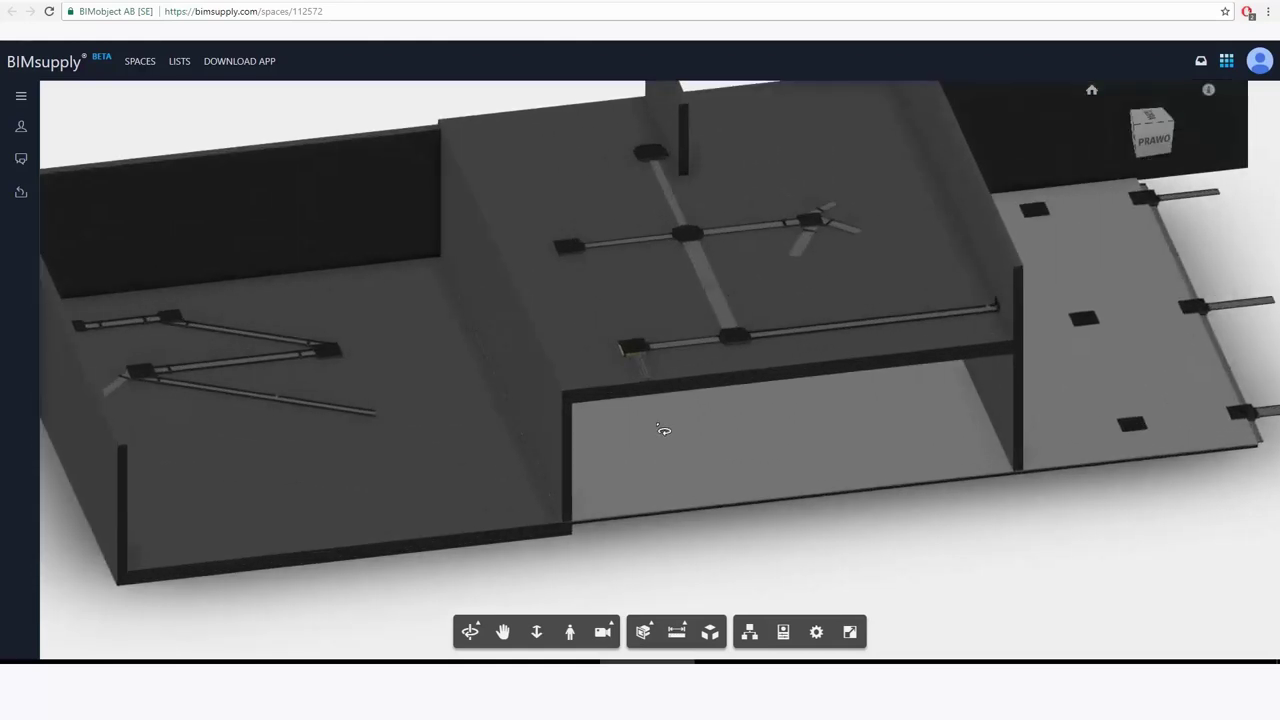
pyautogui.scroll(-5, 663, 430)
pyautogui.click(703, 338)
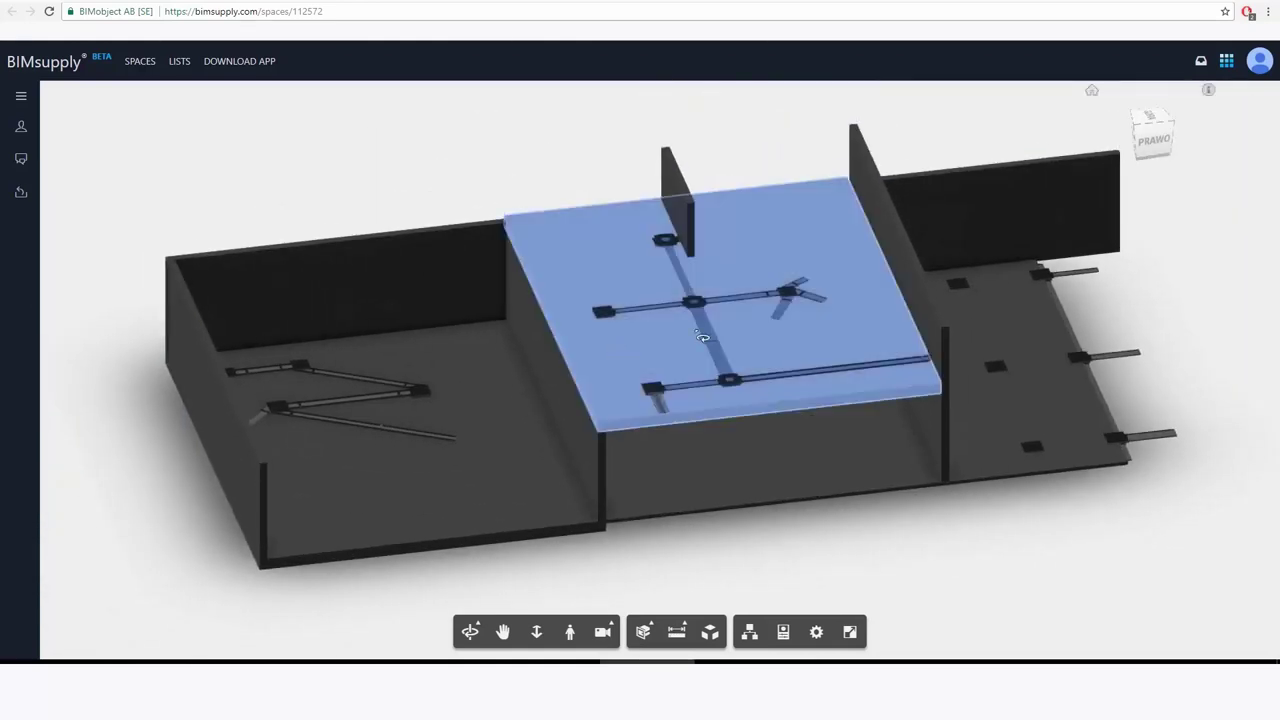
pyautogui.click(783, 631)
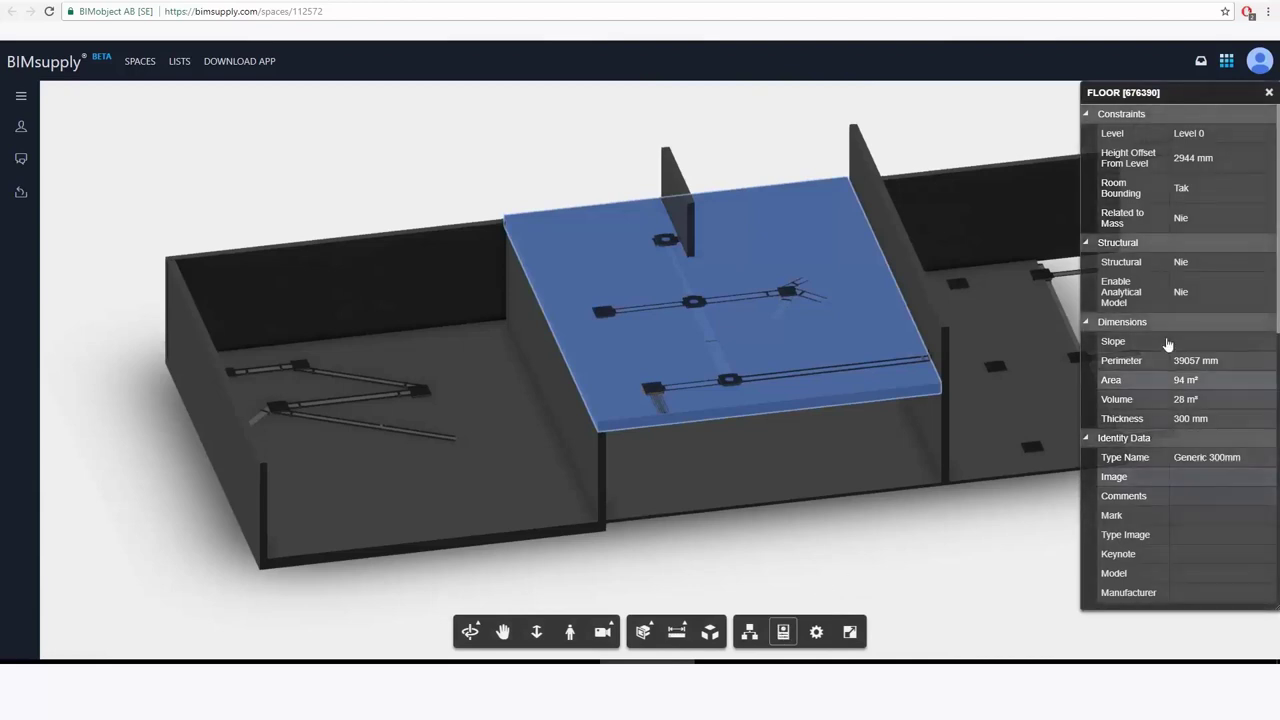
# Step: Select a cable tray and scroll through its properties
pyautogui.scroll(-4, 1203, 455)
pyautogui.scroll(-1, 1204, 463)
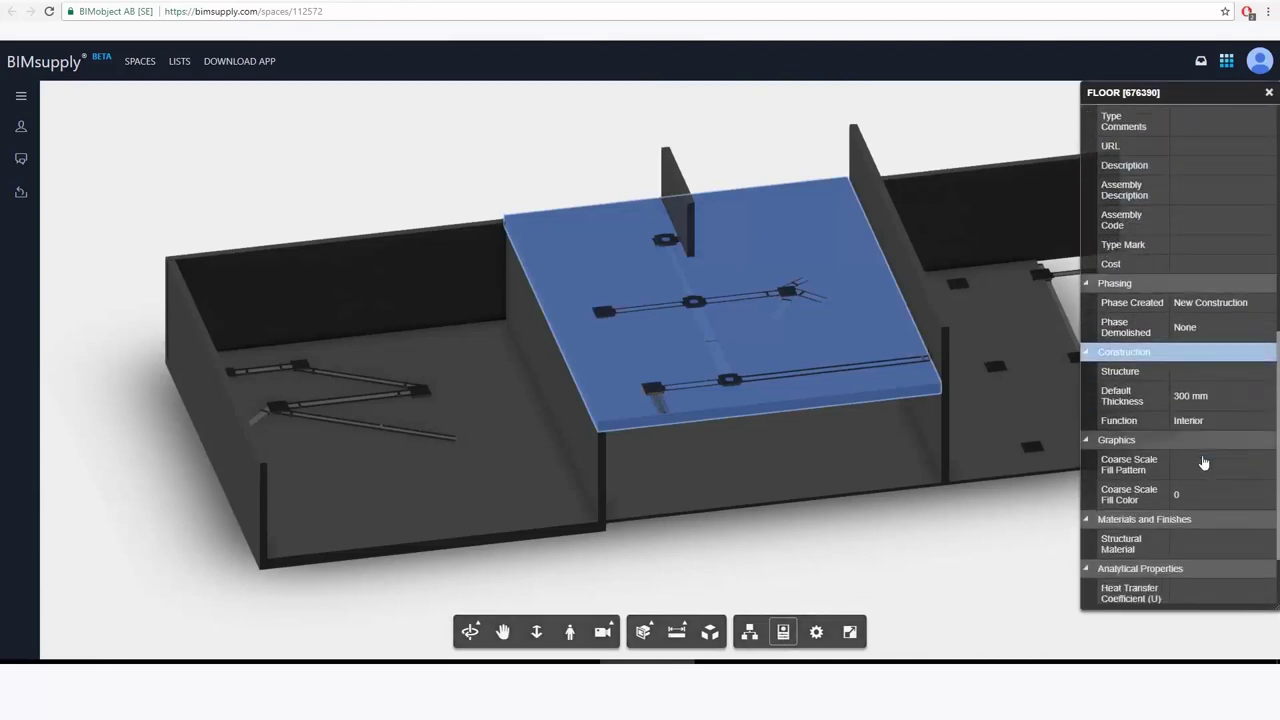
pyautogui.scroll(-2, 1204, 463)
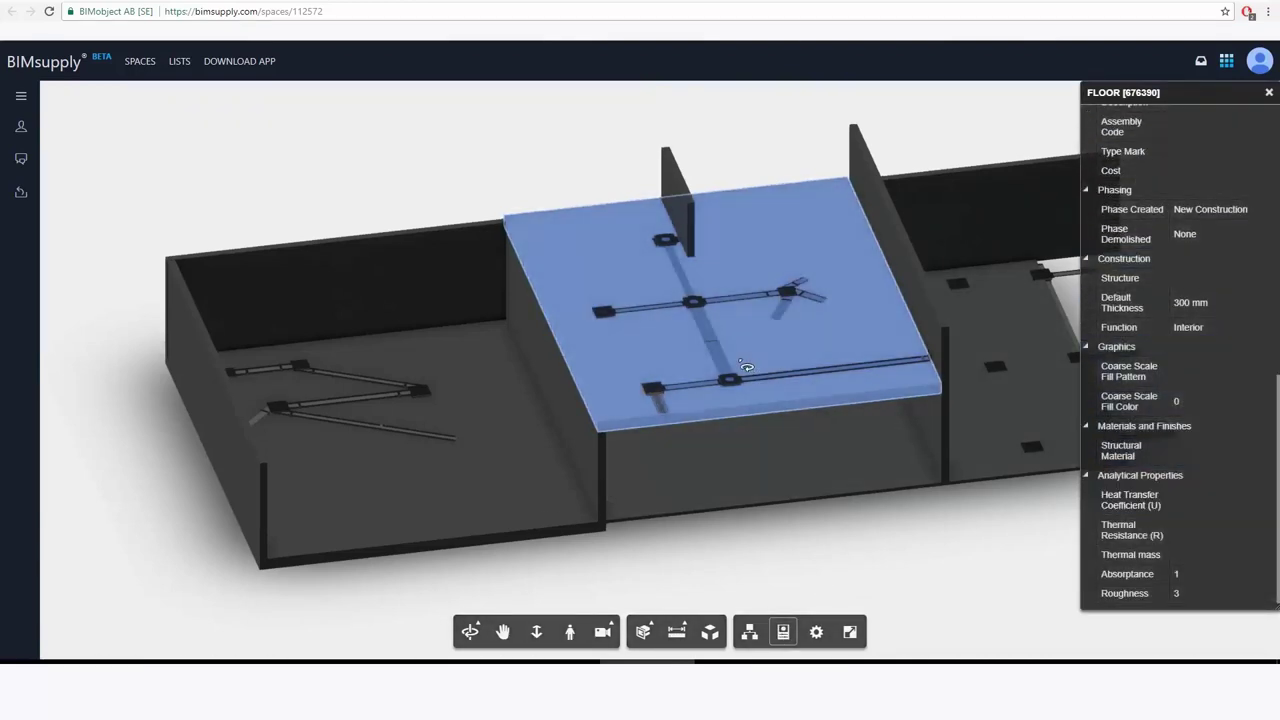
pyautogui.click(716, 362)
pyautogui.scroll(-3, 1200, 518)
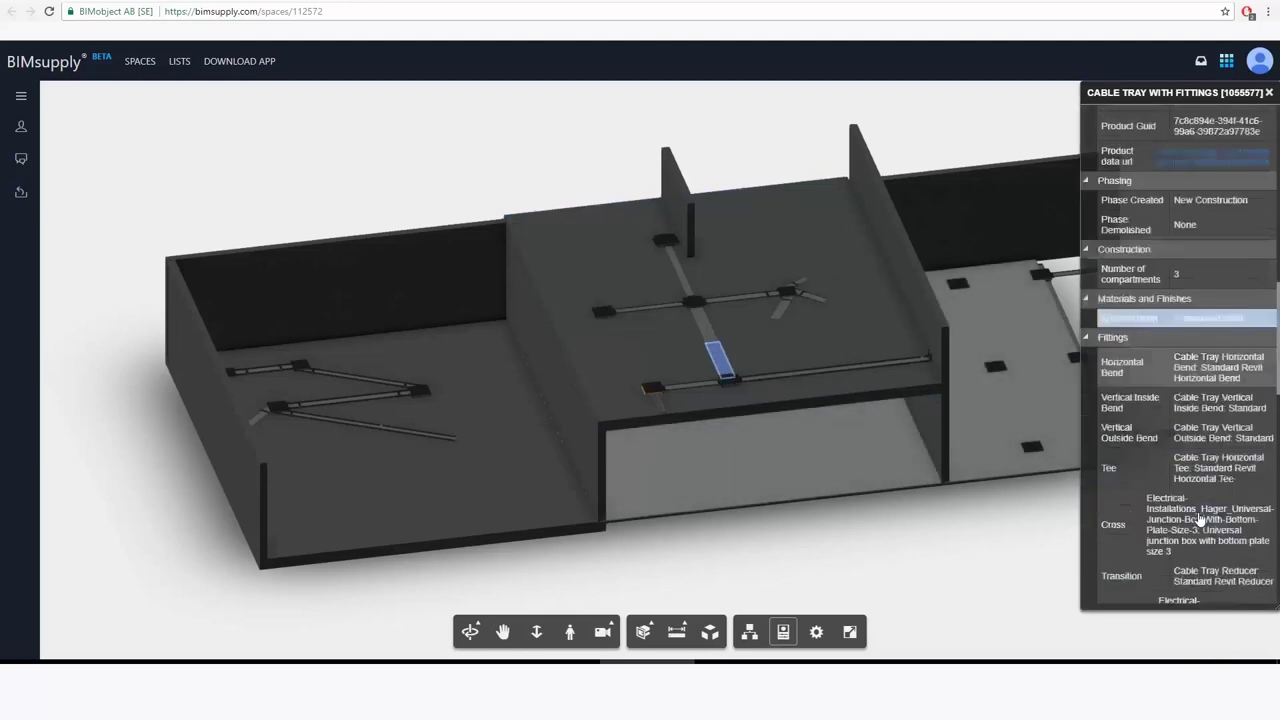
pyautogui.scroll(-1, 1200, 518)
pyautogui.scroll(-3, 1158, 531)
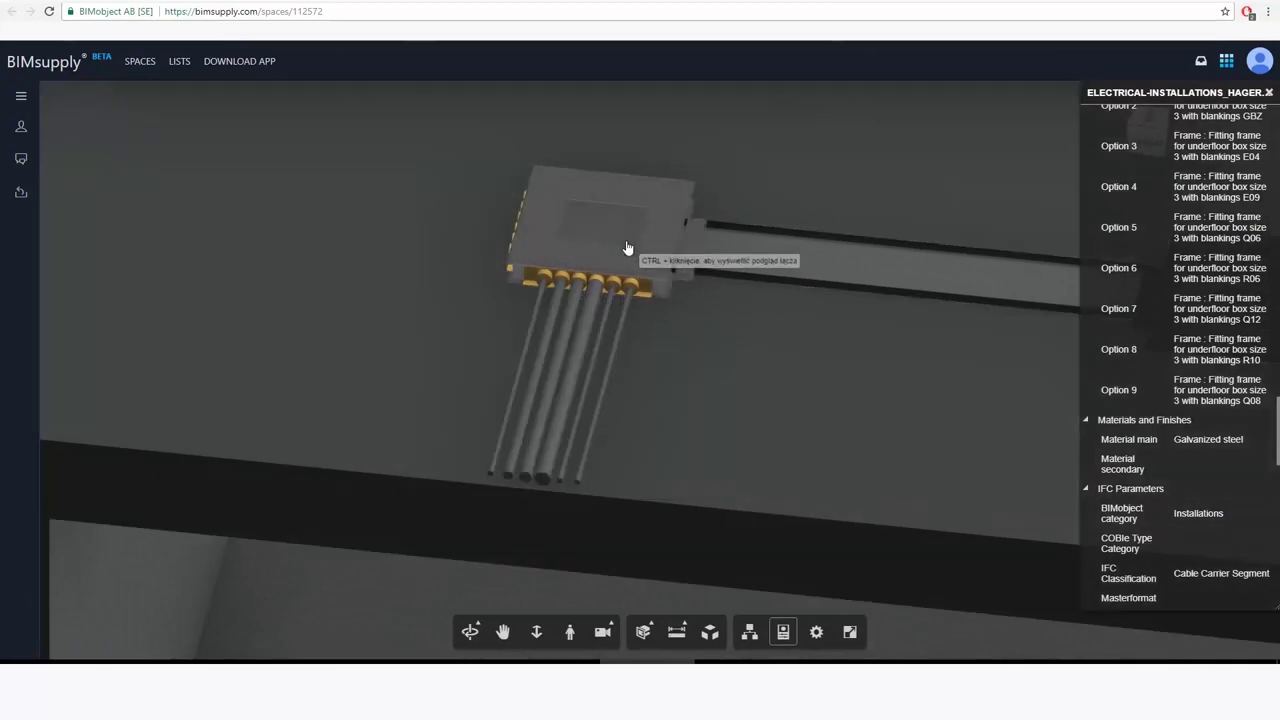
# Step: Select the underfloor box and scroll its properties down to the classification codes and General section
pyautogui.click(630, 255)
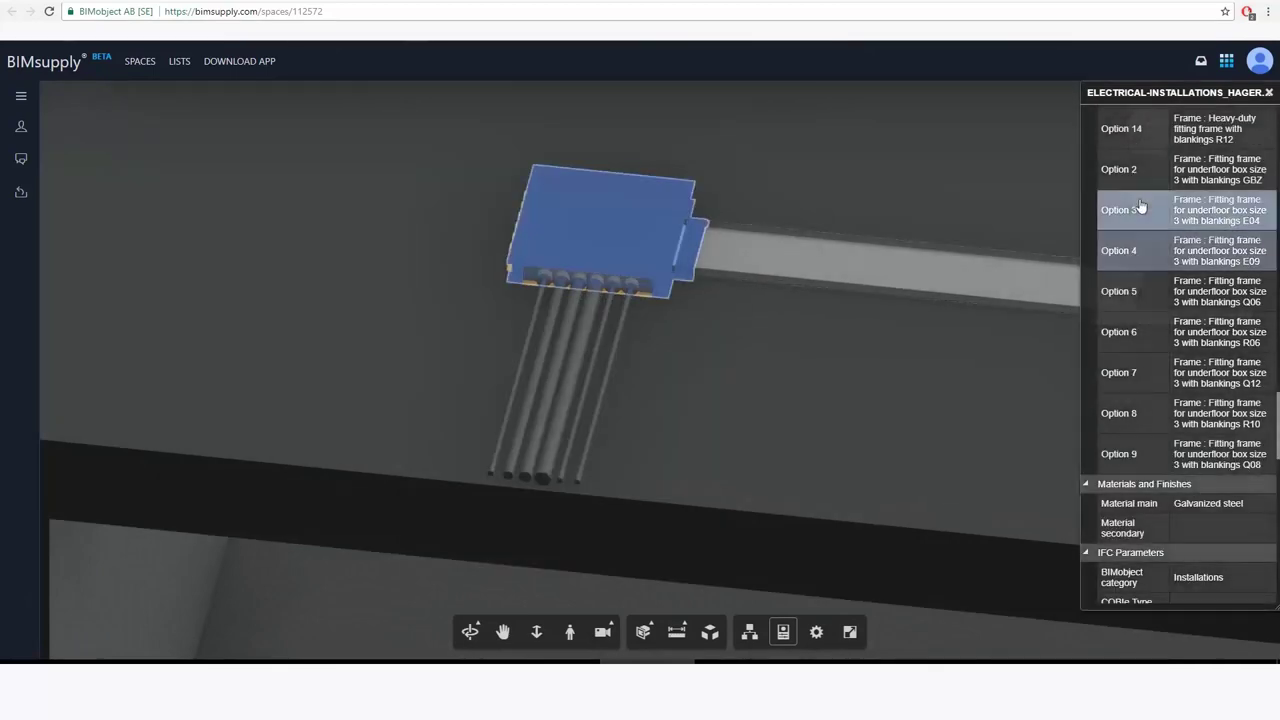
pyautogui.scroll(5, 1130, 205)
pyautogui.scroll(-5, 1132, 215)
pyautogui.scroll(-5, 1150, 413)
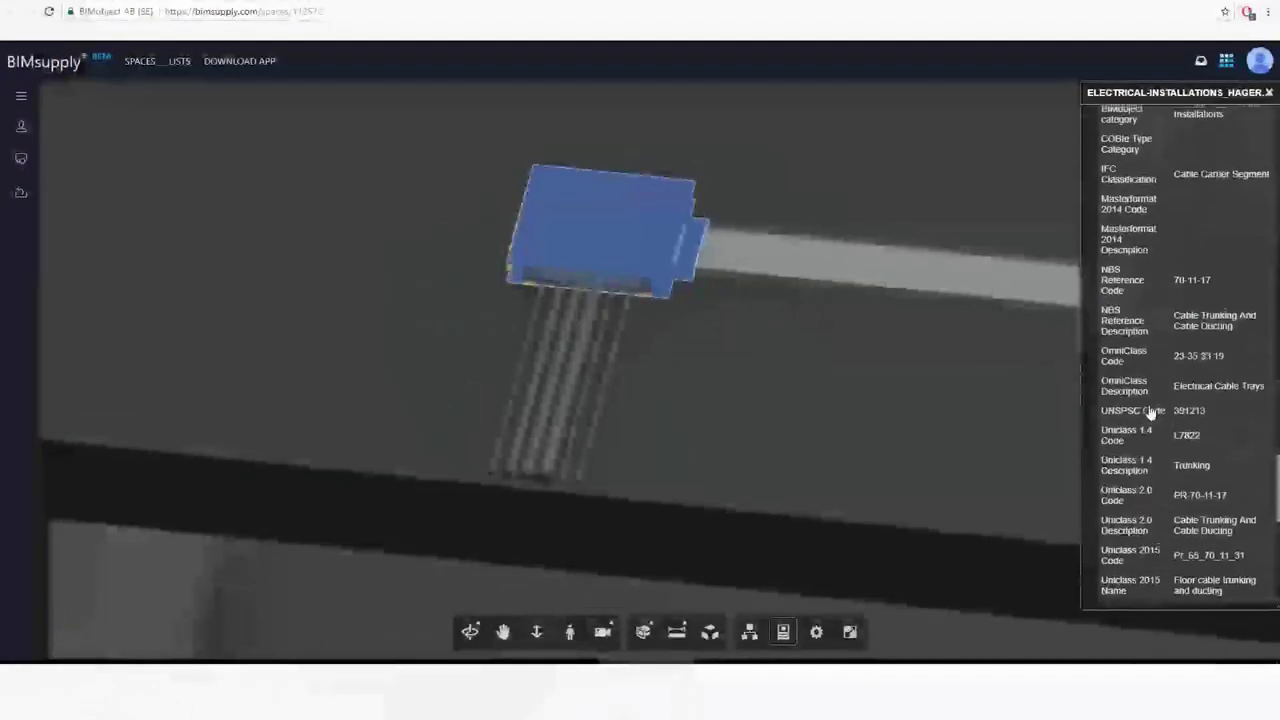
pyautogui.scroll(-3, 1150, 413)
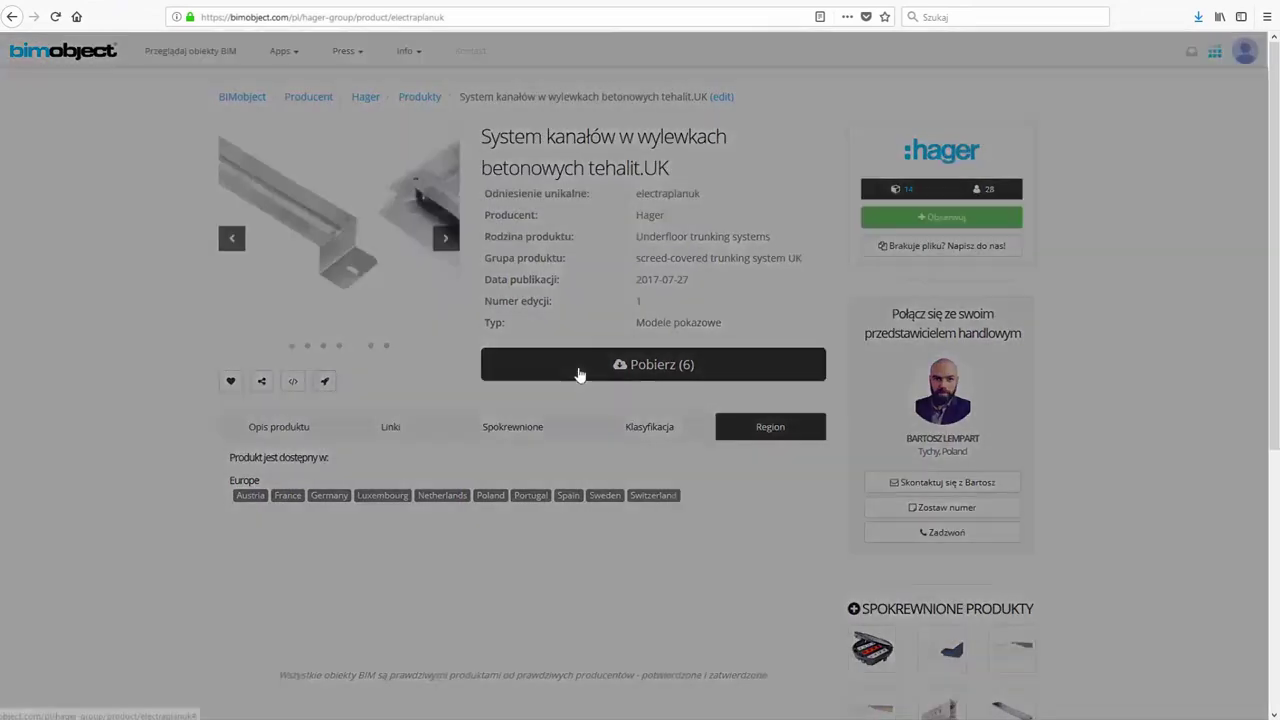
# Step: Open the trunking documentation download and scroll through the Electraplan UK PDF in Acrobat Reader
pyautogui.click(580, 372)
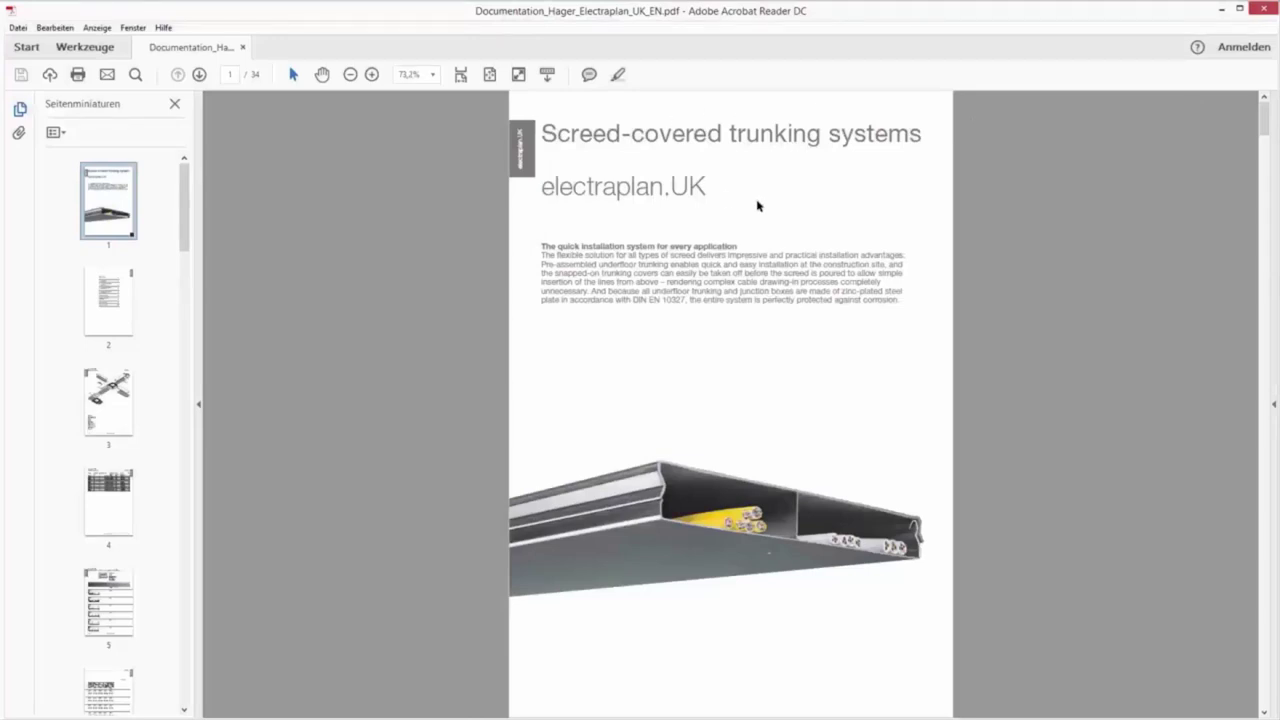
pyautogui.scroll(-2, 757, 205)
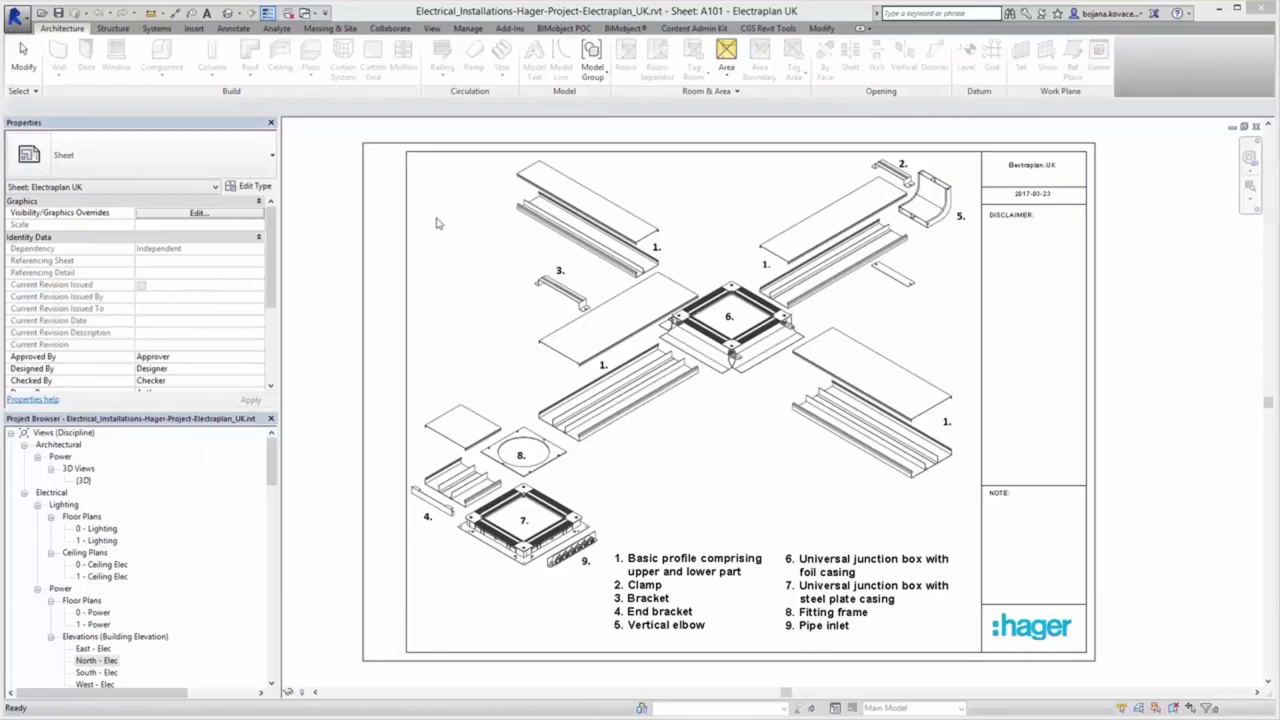
pyautogui.click(229, 13)
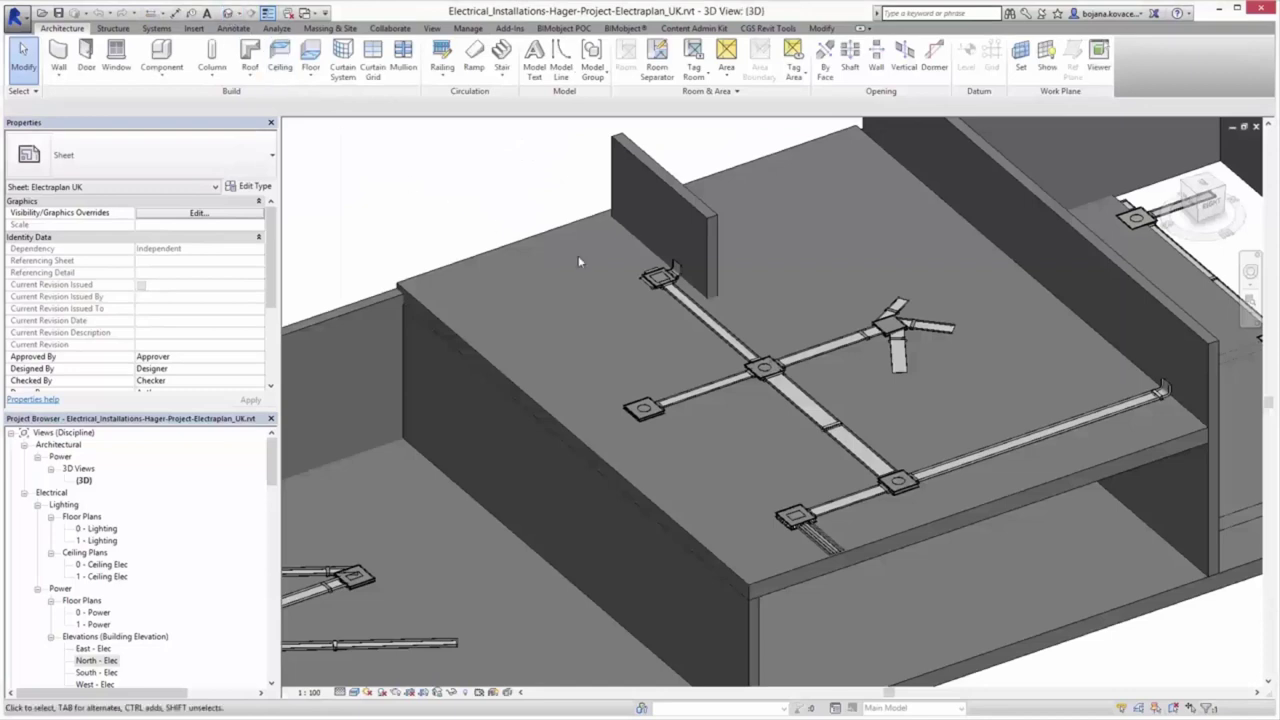
pyautogui.scroll(-2, 815, 360)
pyautogui.scroll(-2, 822, 361)
pyautogui.scroll(-2, 823, 363)
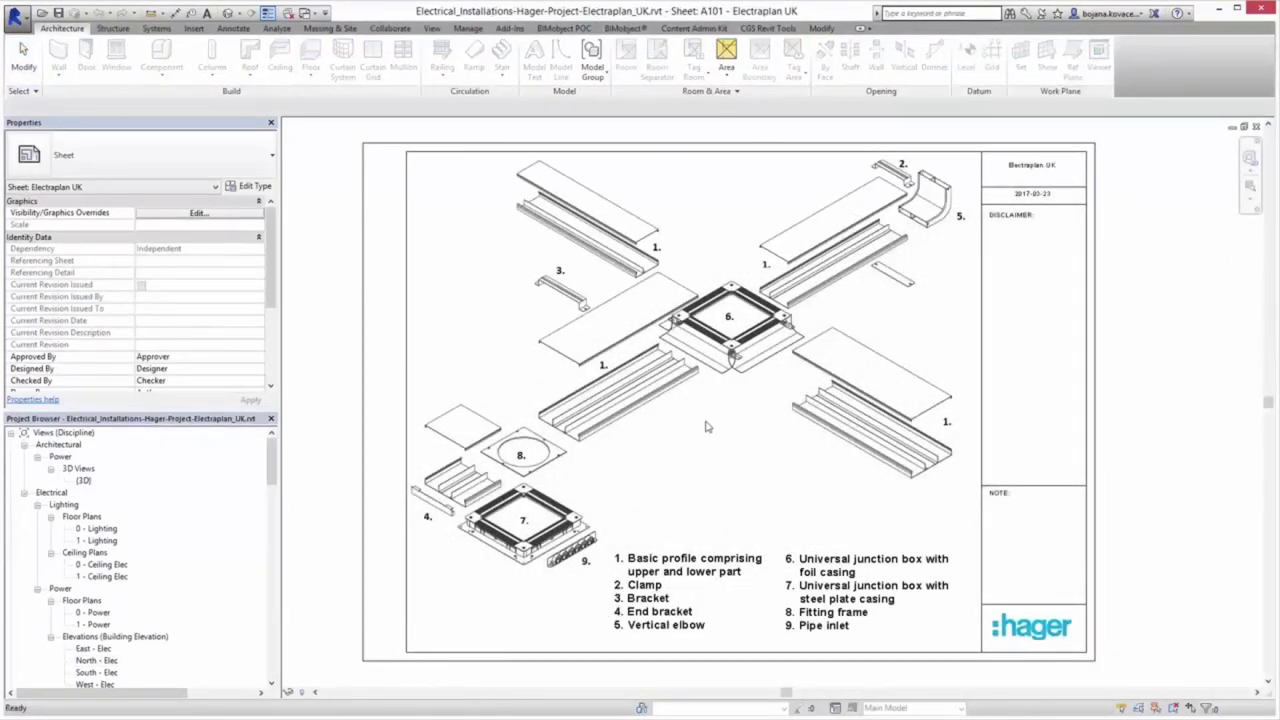
# Step: Create a new project from the Electrical-Default_Metric.rte template
pyautogui.click(15, 15)
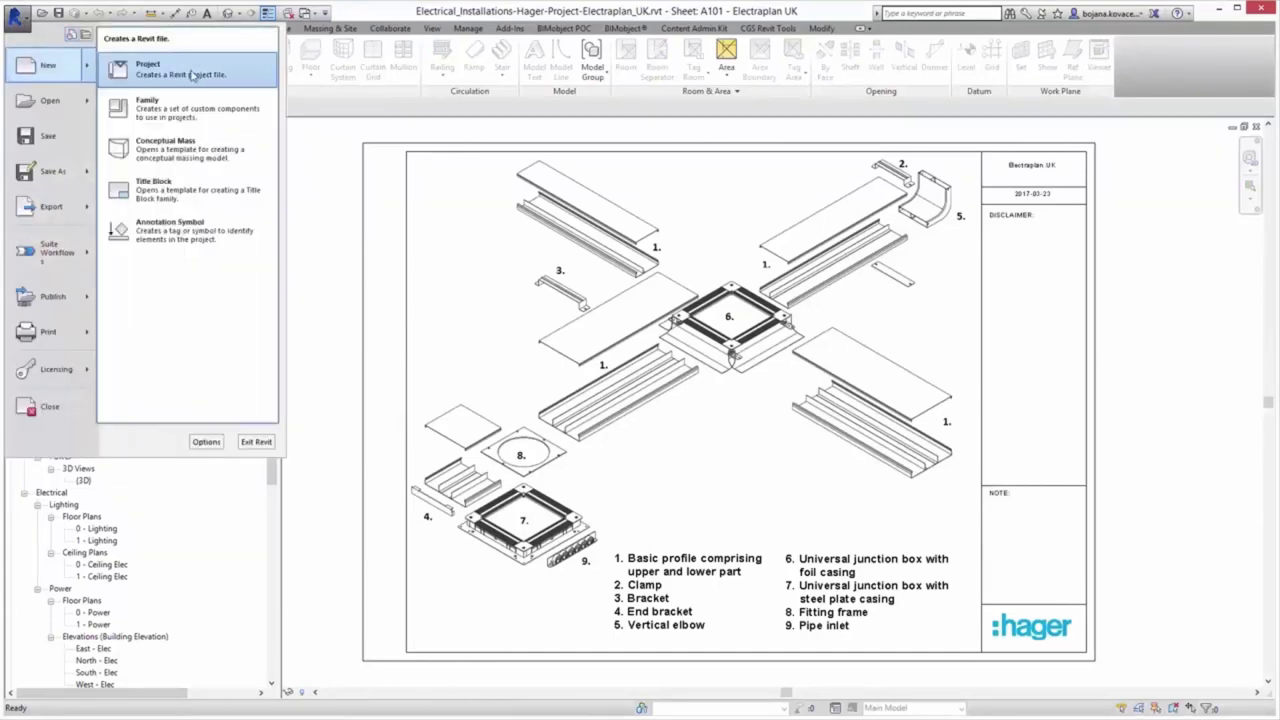
pyautogui.click(190, 72)
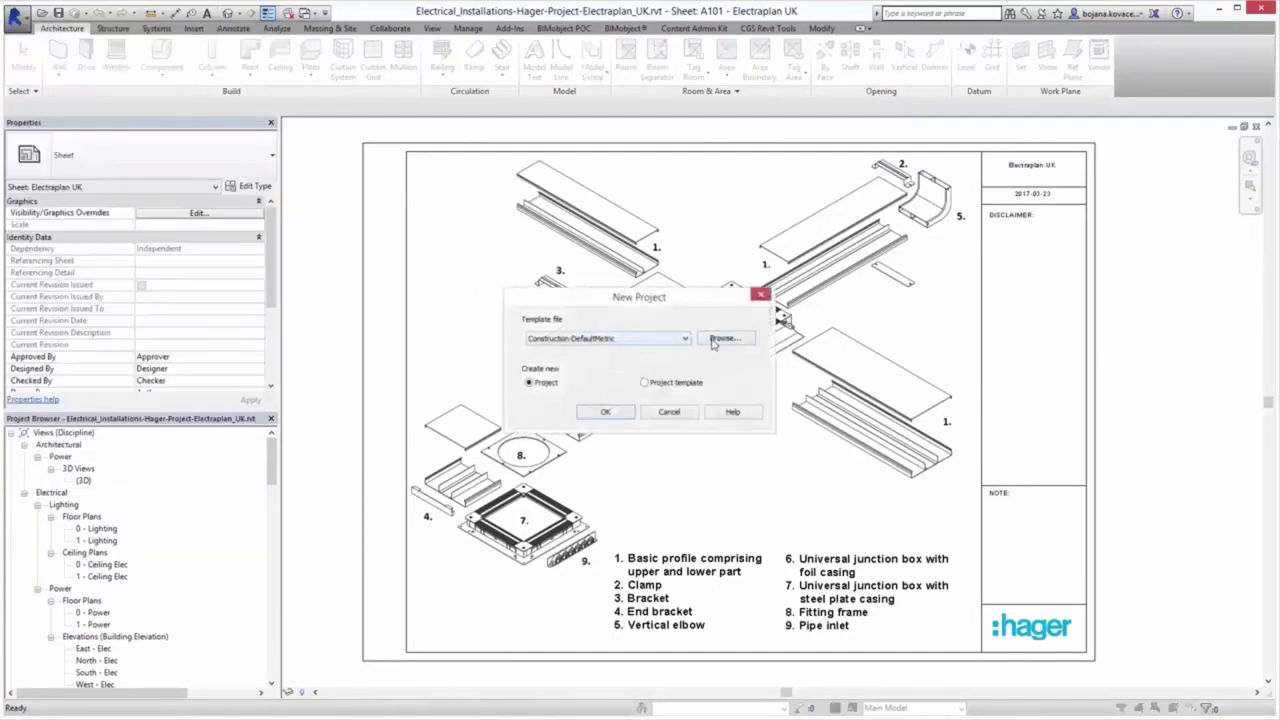
pyautogui.click(722, 339)
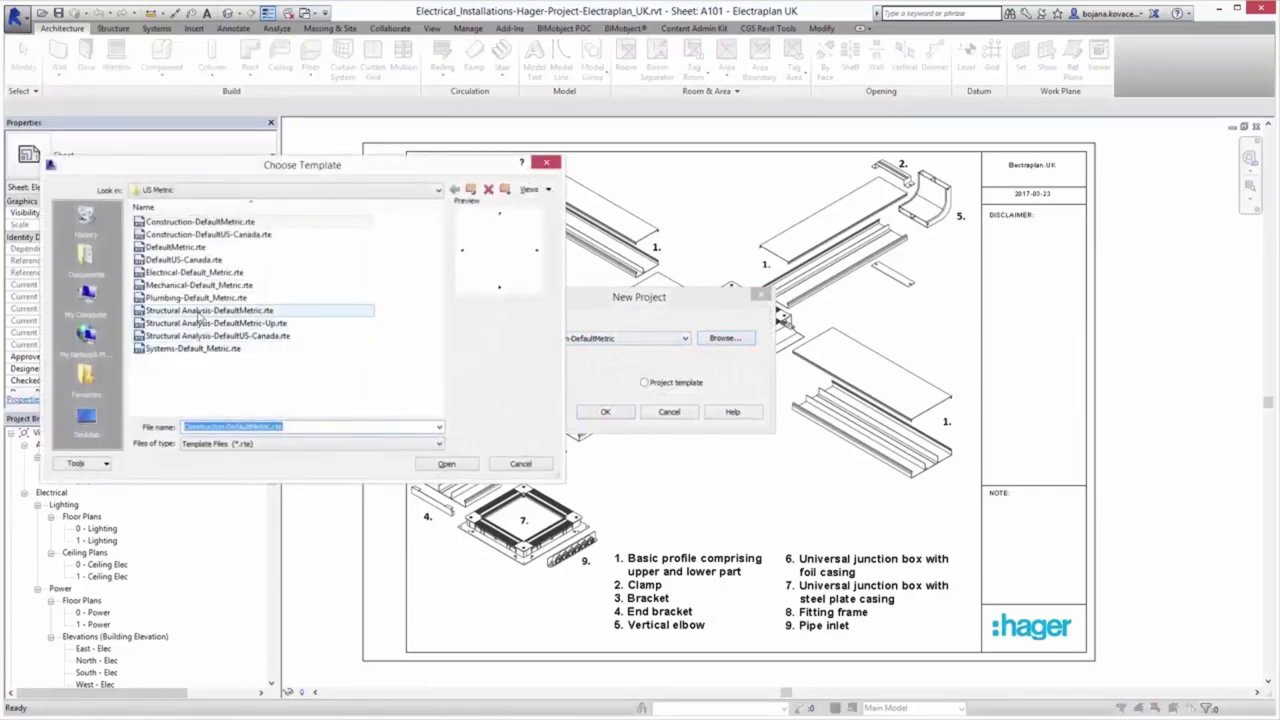
pyautogui.click(195, 272)
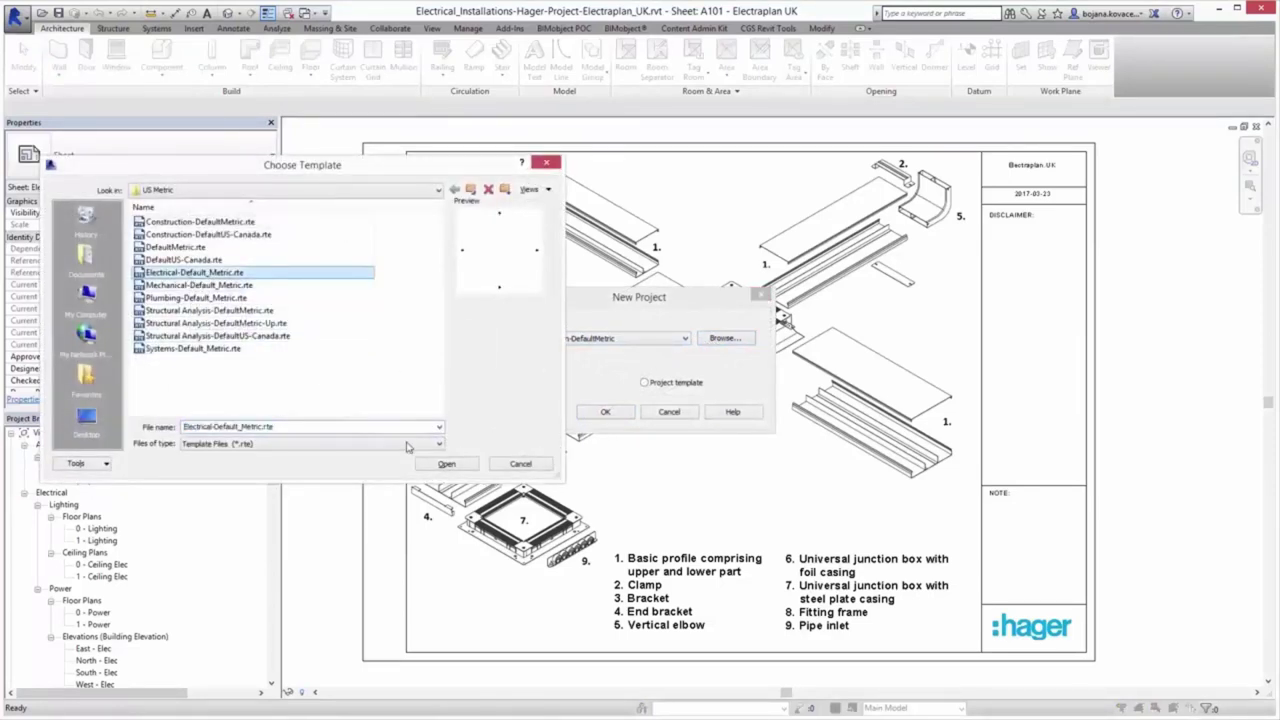
pyautogui.click(446, 465)
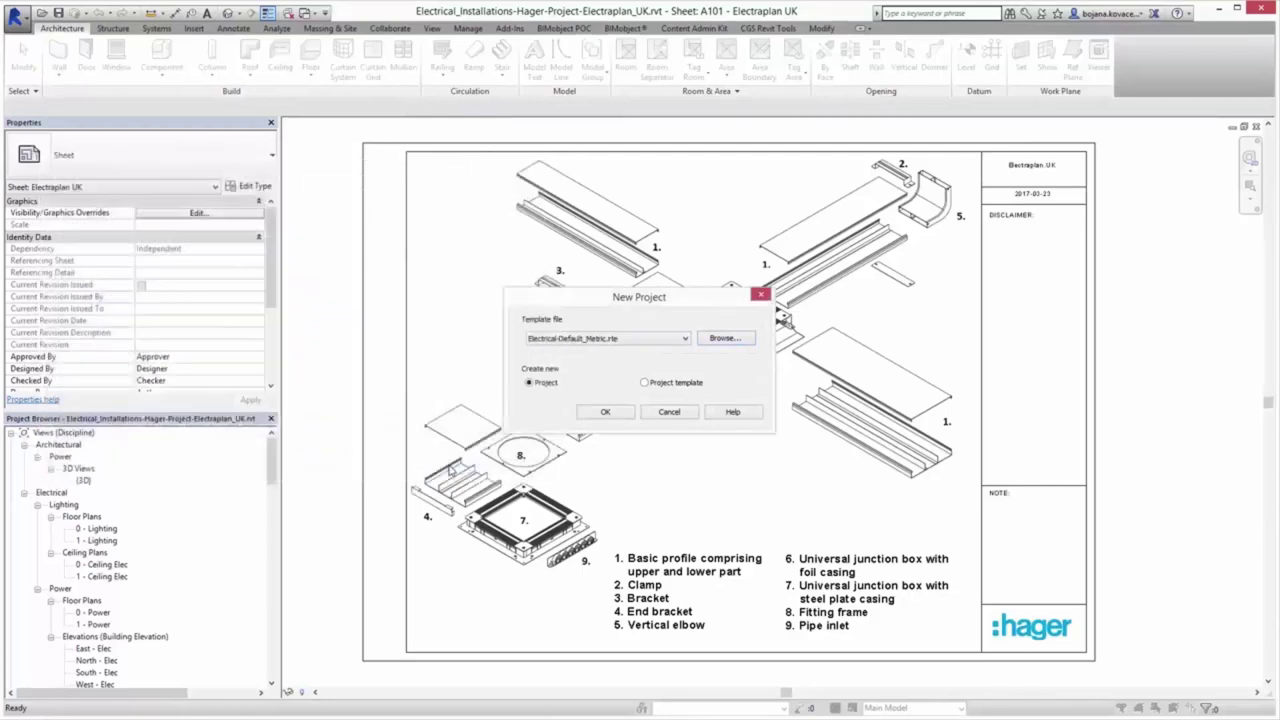
pyautogui.click(606, 413)
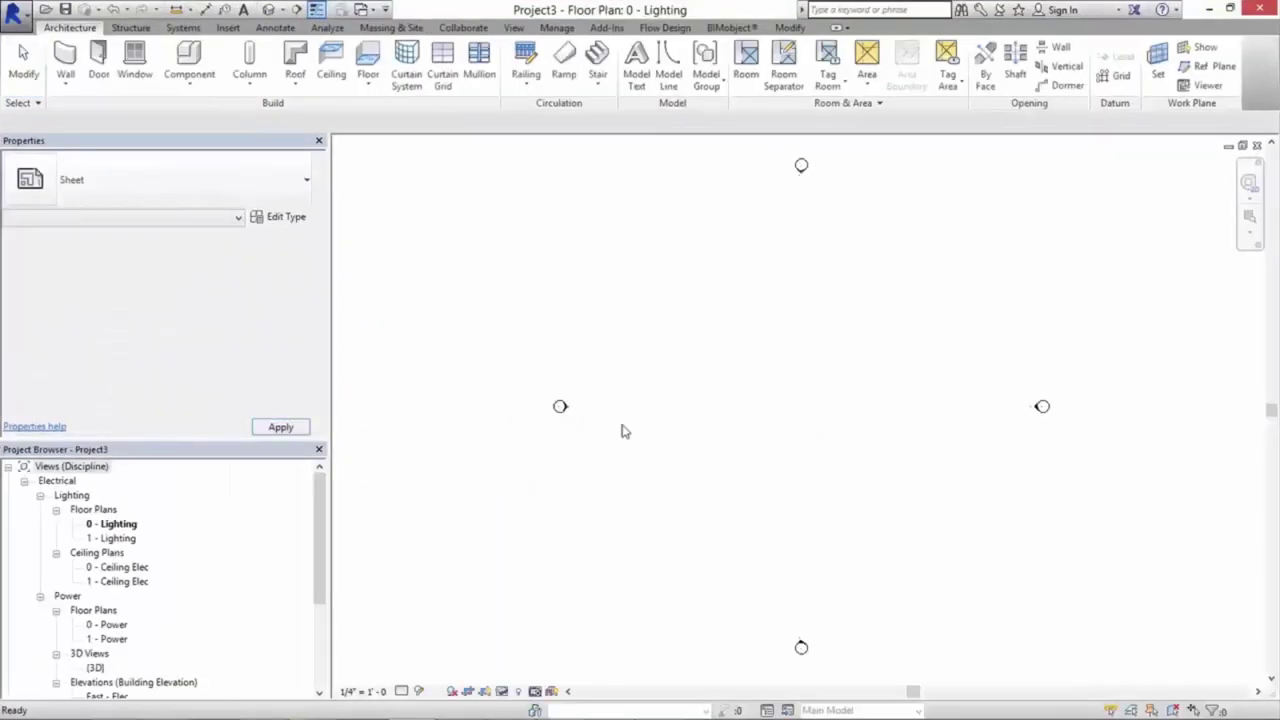
# Step: Start transferring project standards from the Hager Electraplan project with every item cleared
pyautogui.click(558, 28)
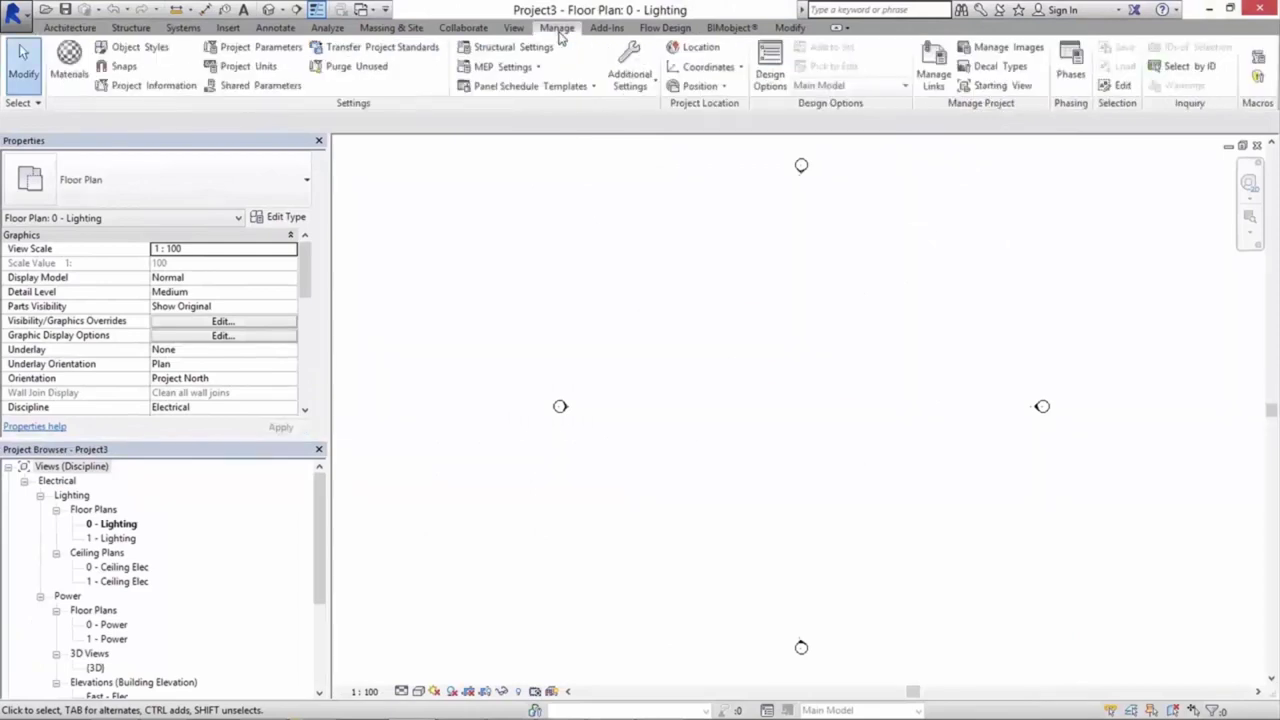
pyautogui.click(428, 49)
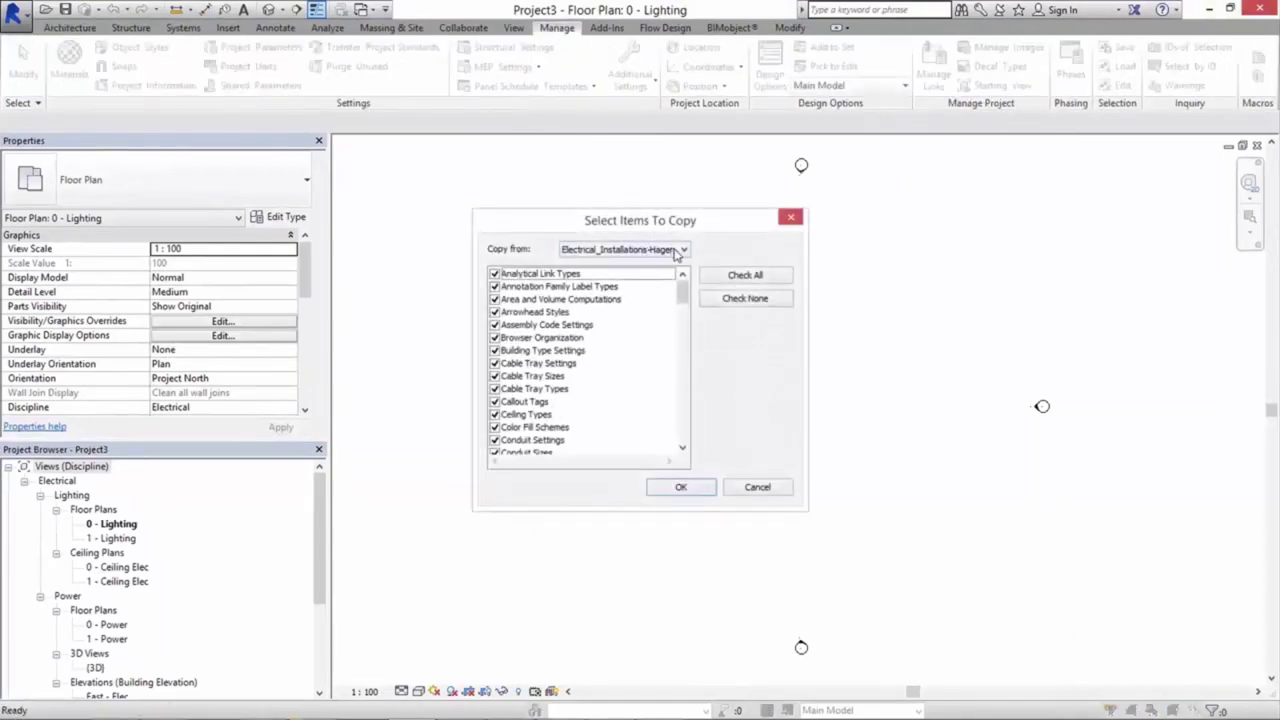
pyautogui.click(677, 252)
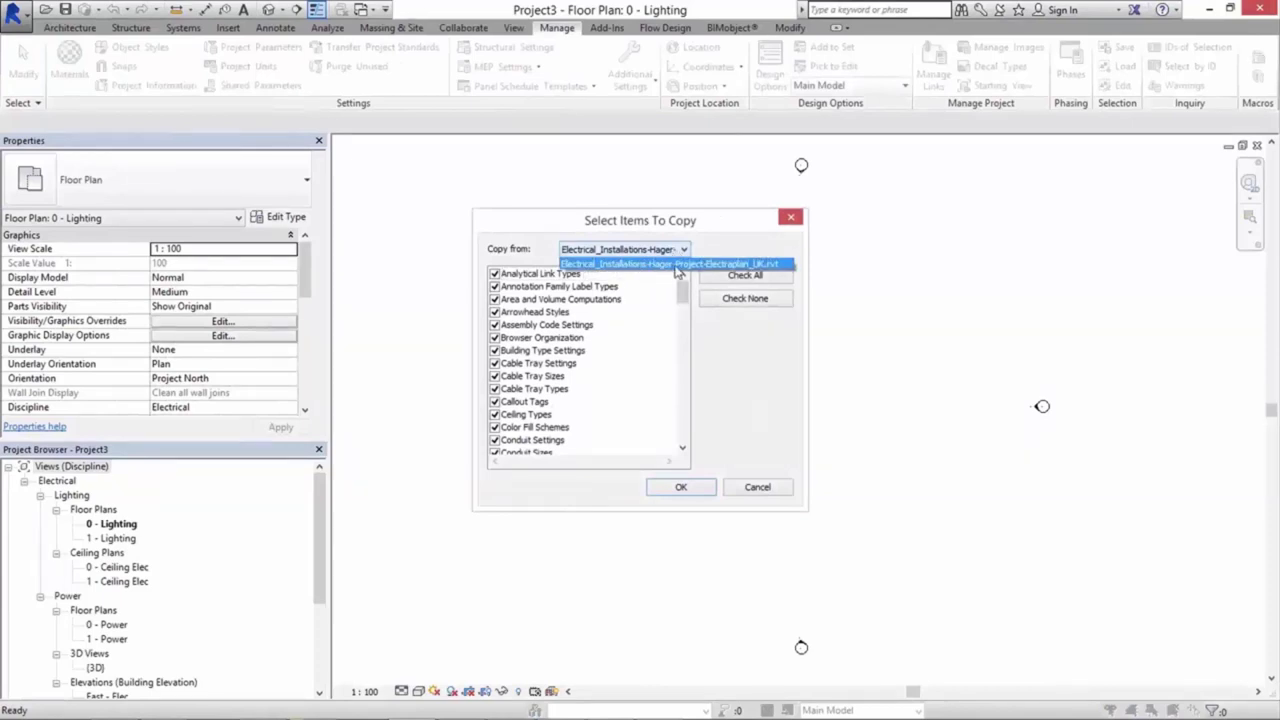
pyautogui.click(768, 263)
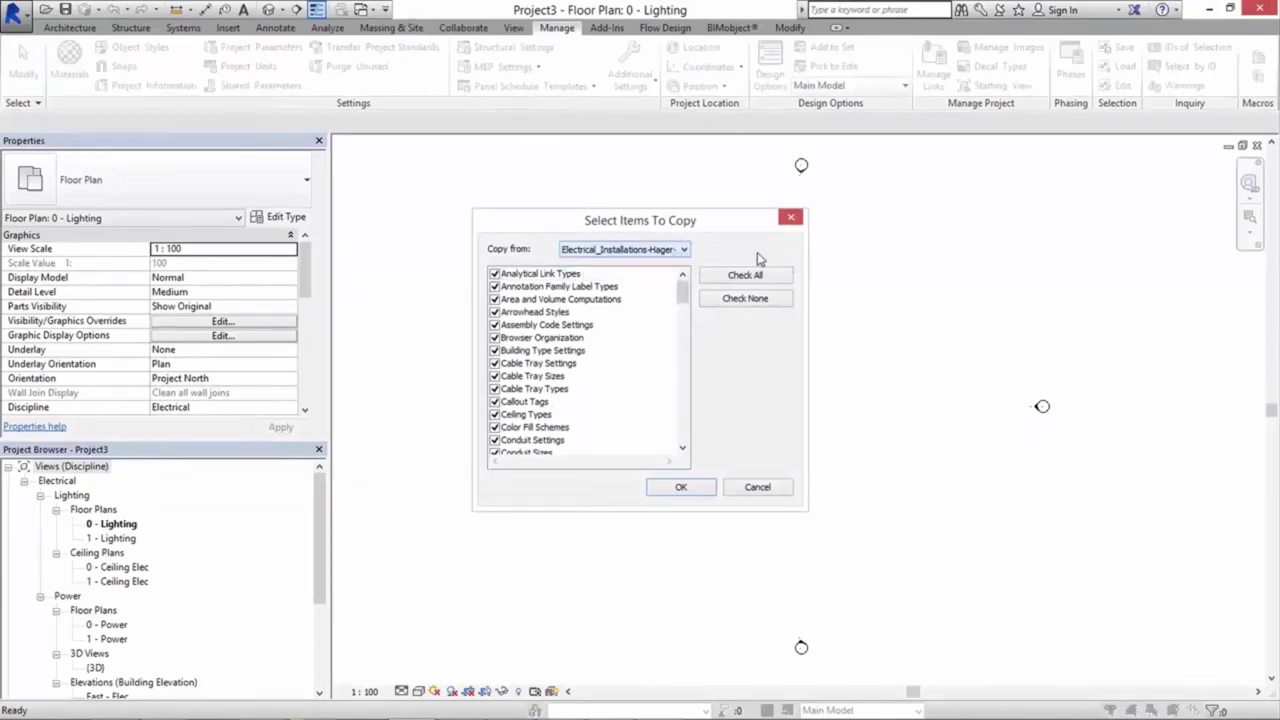
pyautogui.click(745, 298)
pyautogui.click(683, 450)
# Step: Transfer only cable tray settings, sizes and types plus conduit settings, sizes, standard types and types
pyautogui.click(494, 312)
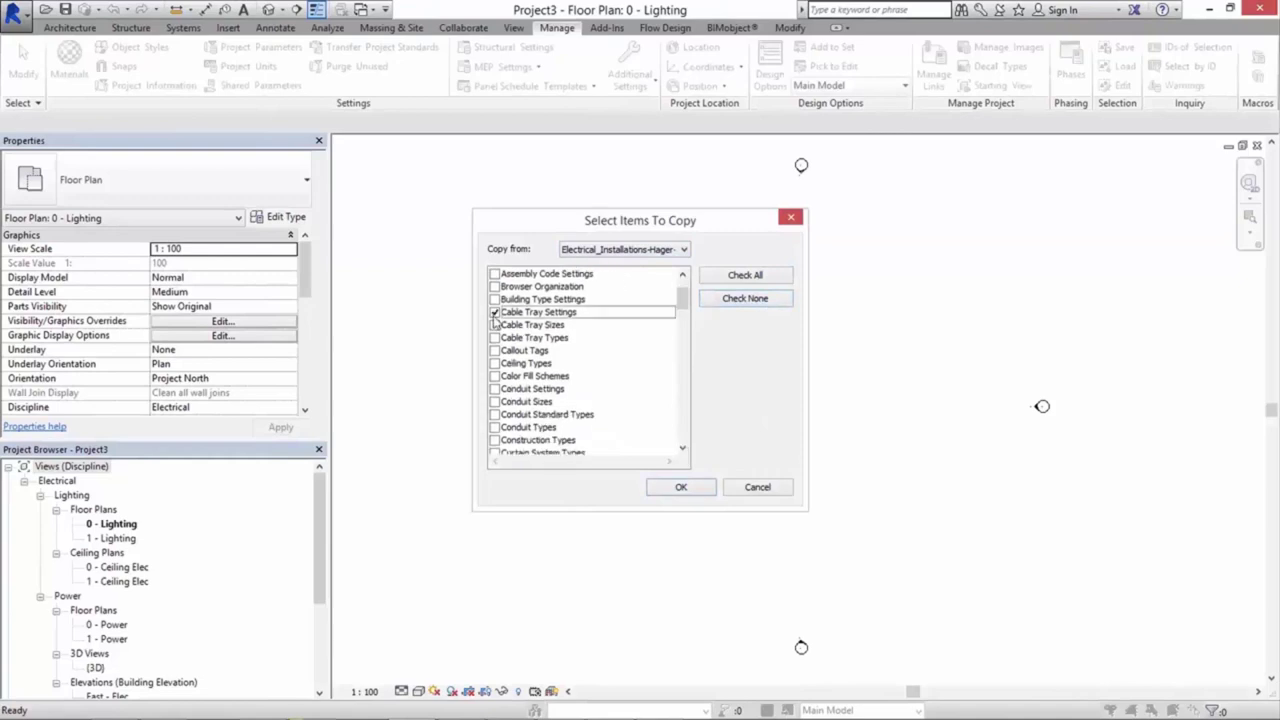
pyautogui.click(494, 325)
pyautogui.click(494, 338)
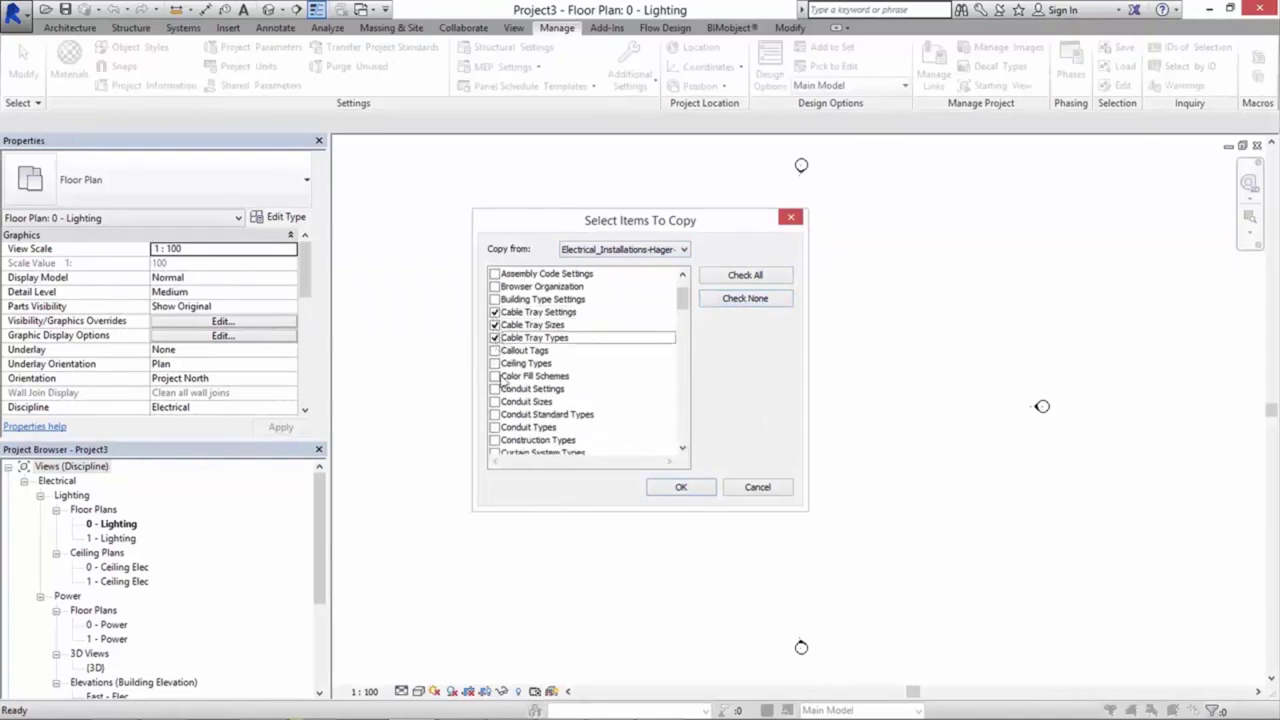
pyautogui.click(495, 389)
pyautogui.click(495, 402)
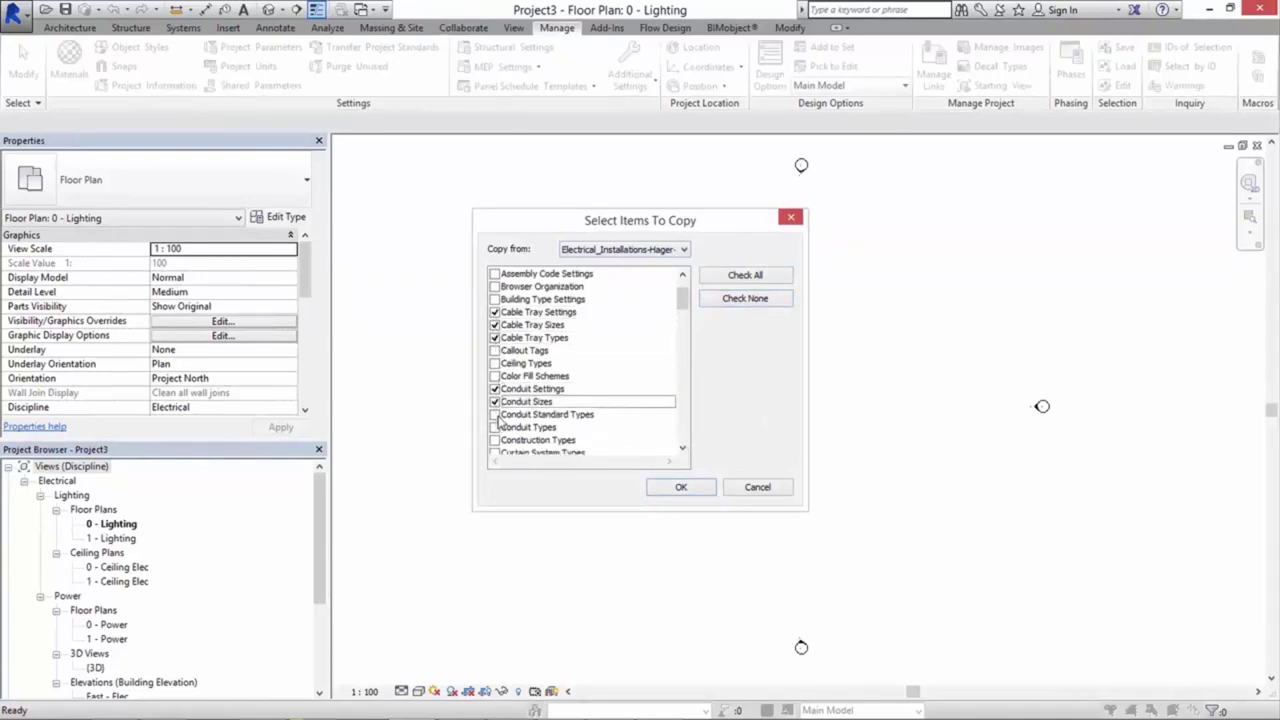
pyautogui.click(494, 414)
pyautogui.click(494, 427)
pyautogui.click(663, 490)
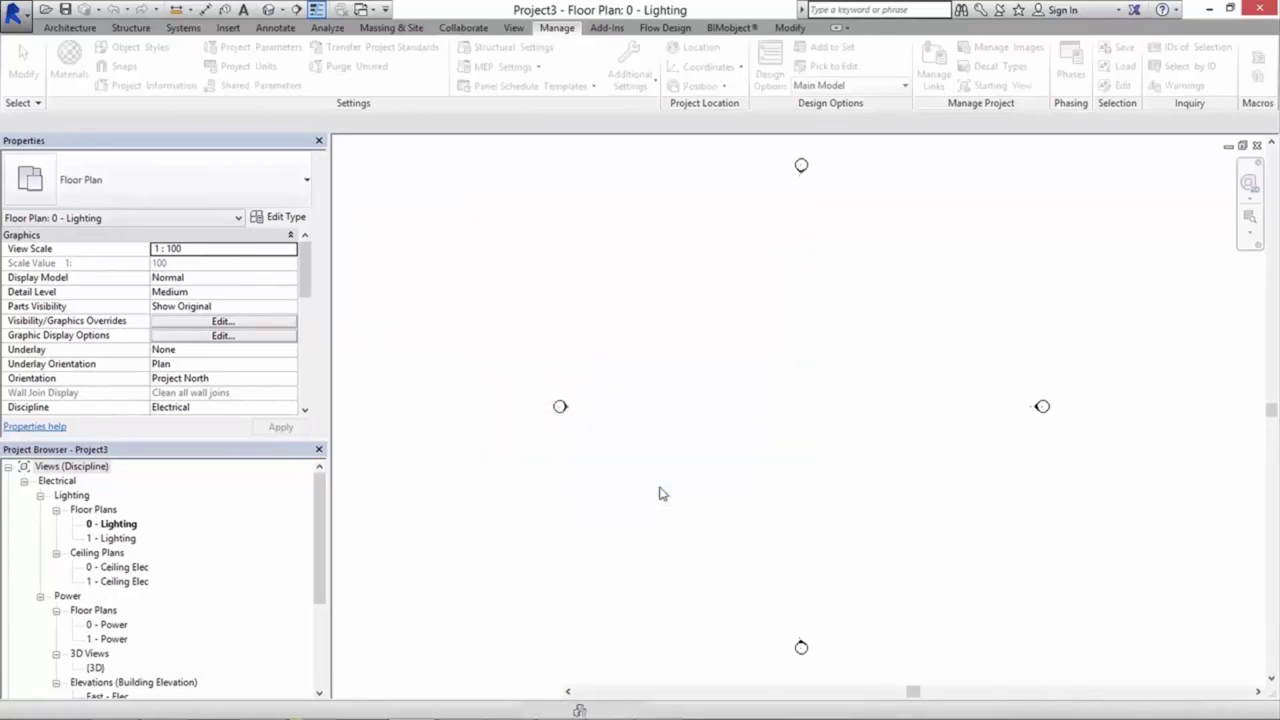
# Step: Overwrite duplicate types, then load all 14 Hager .rfa families from the 2017-06-12 folder
pyautogui.click(583, 442)
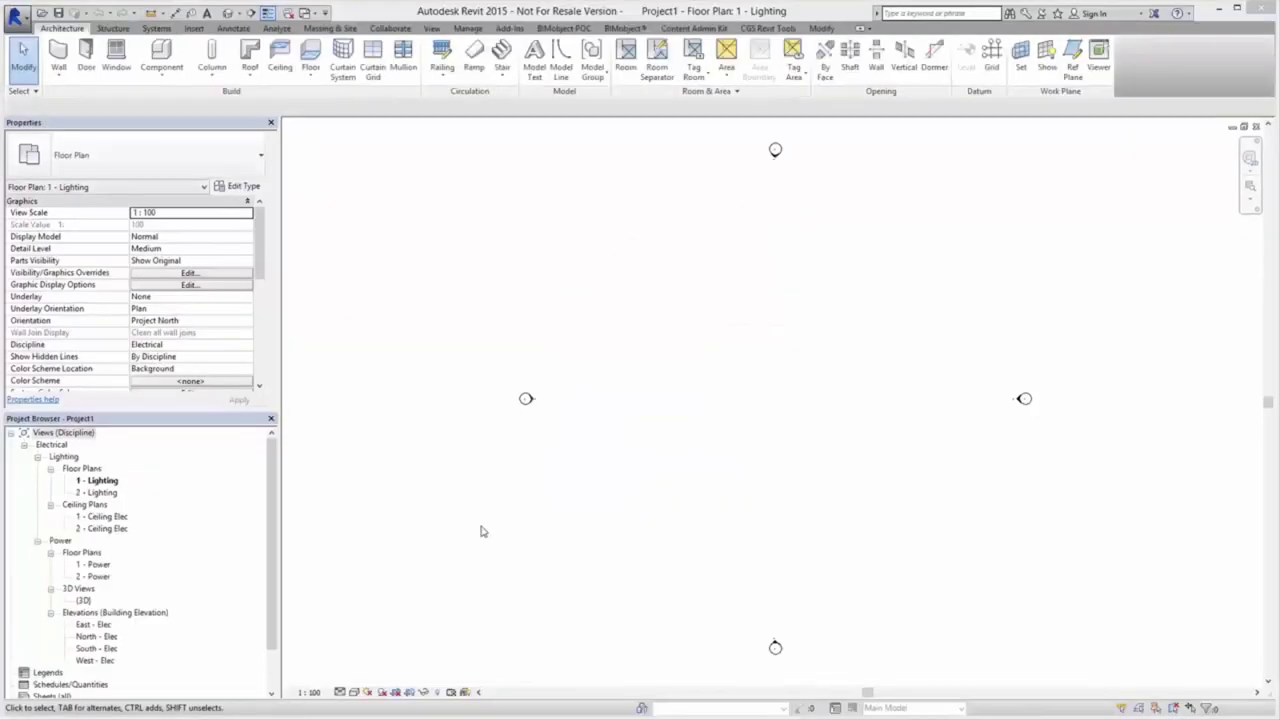
pyautogui.click(194, 28)
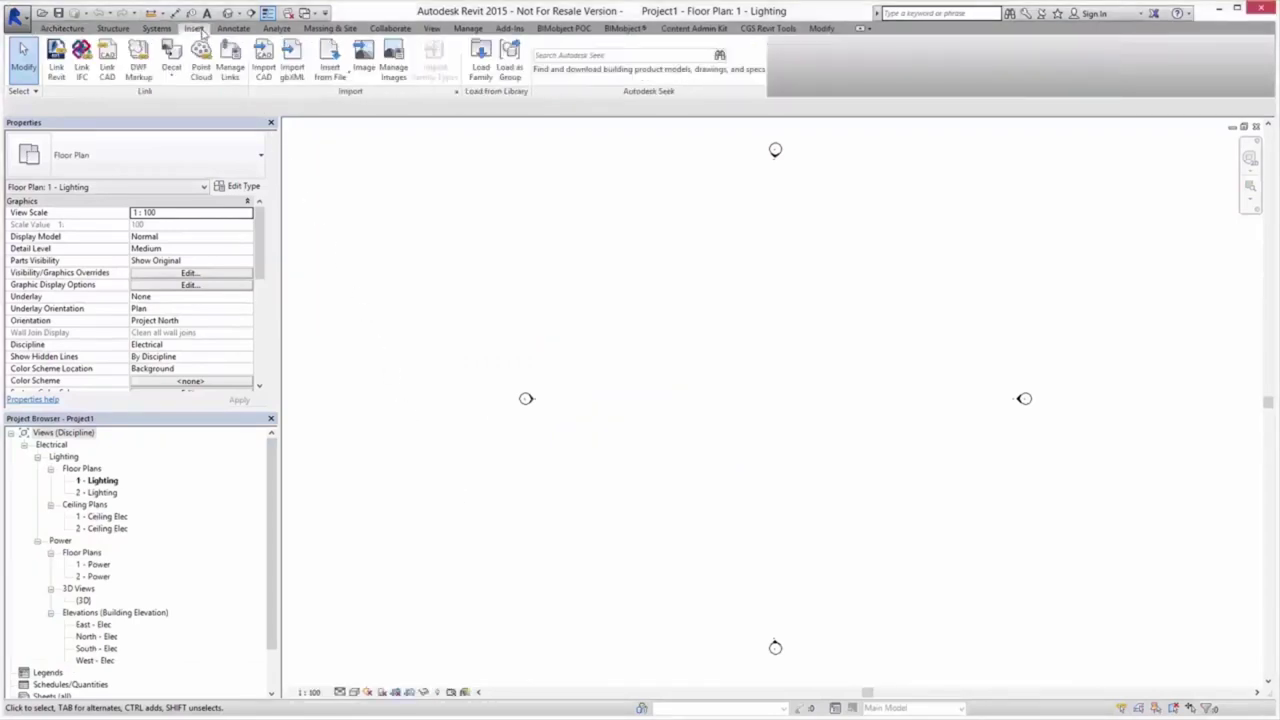
pyautogui.click(481, 64)
pyautogui.click(350, 75)
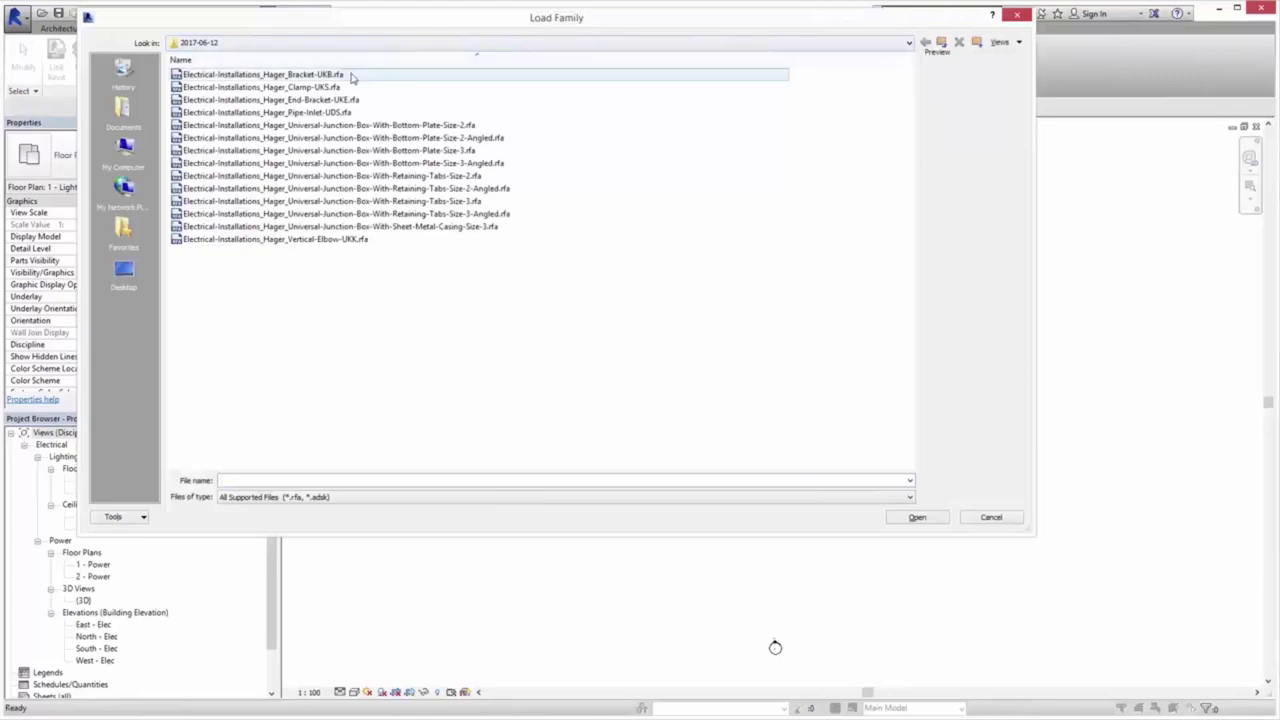
pyautogui.keyDown('shift'); pyautogui.click(343, 240); pyautogui.keyUp('shift')
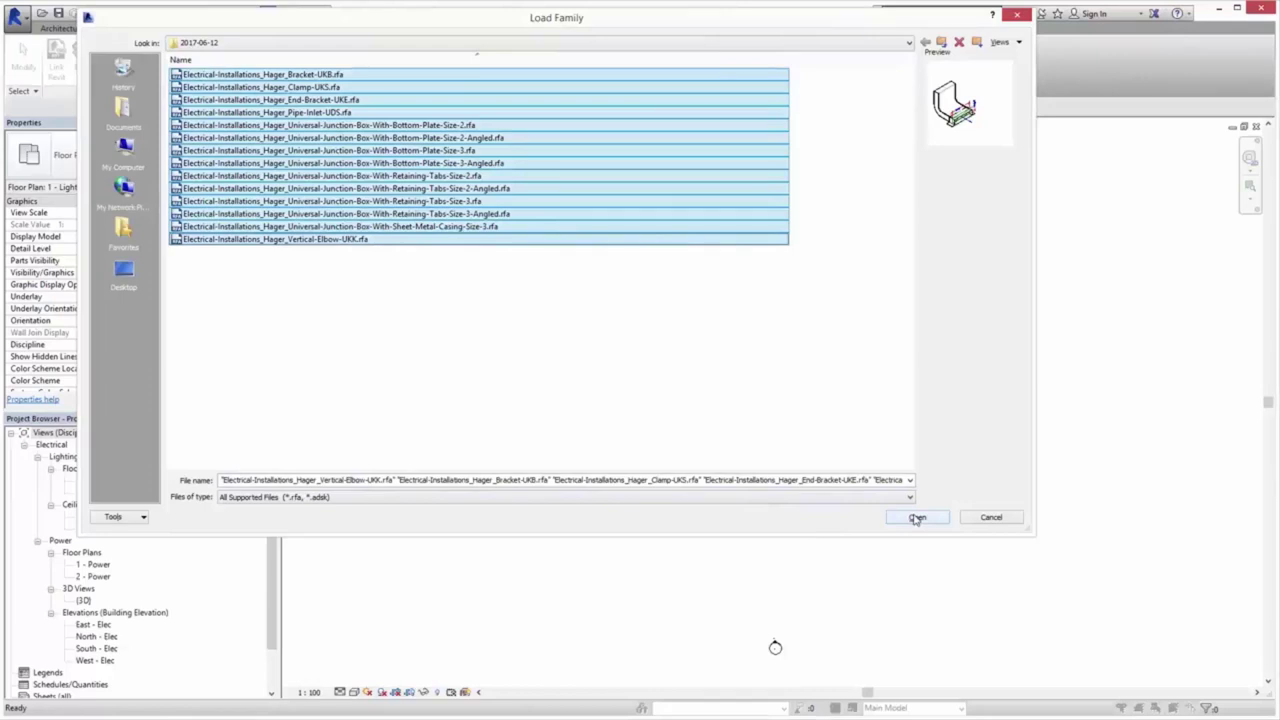
pyautogui.click(916, 517)
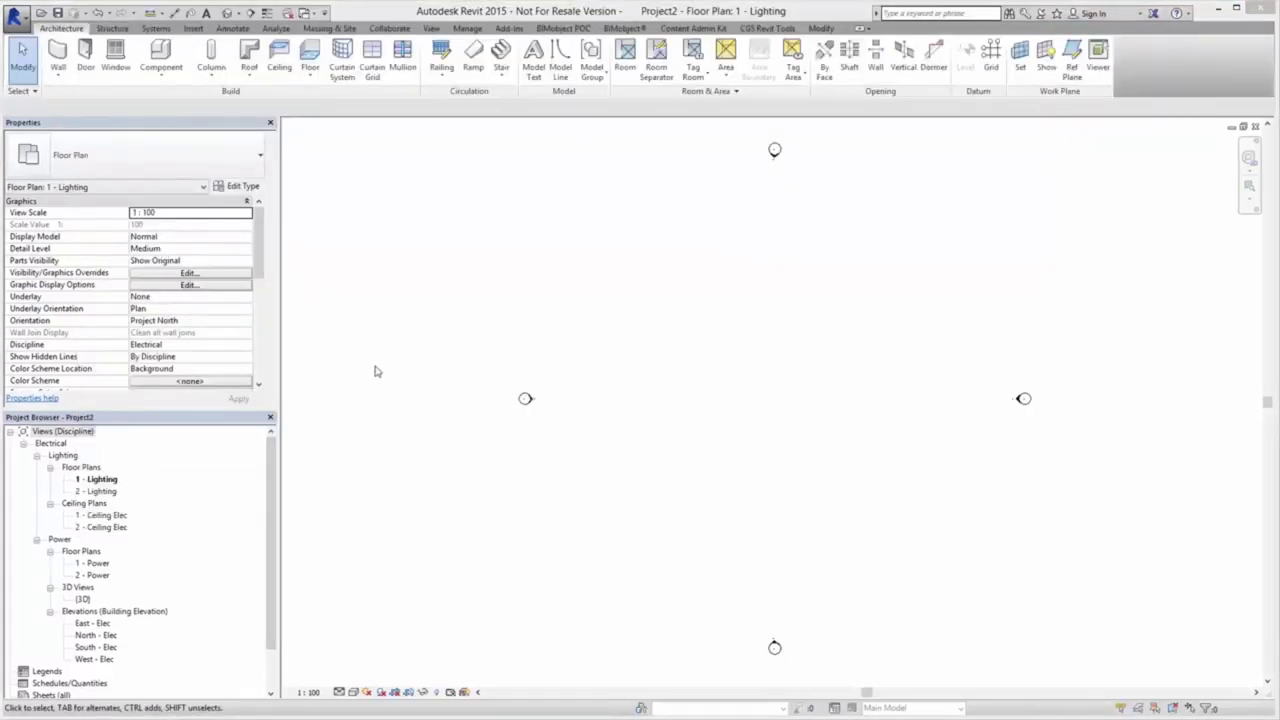
# Step: Start a cable tray run using the Hager Electraplan 2-compartment trunking type
pyautogui.click(156, 28)
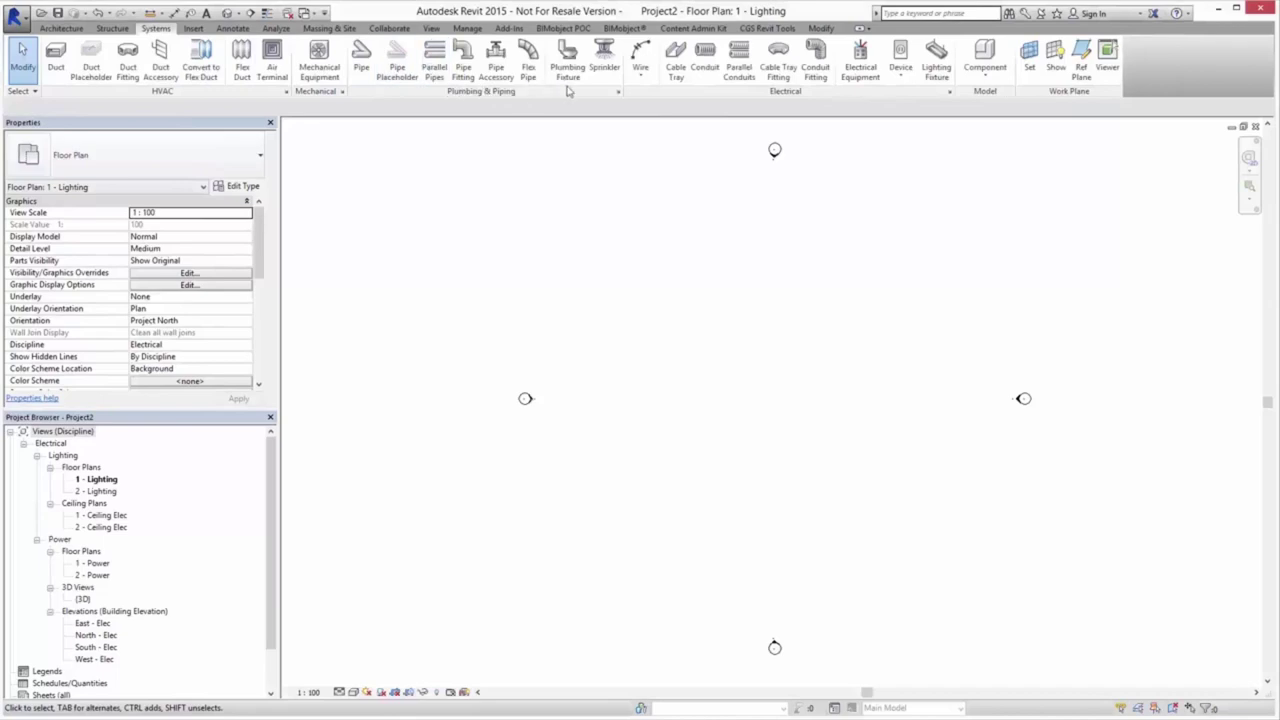
pyautogui.click(676, 62)
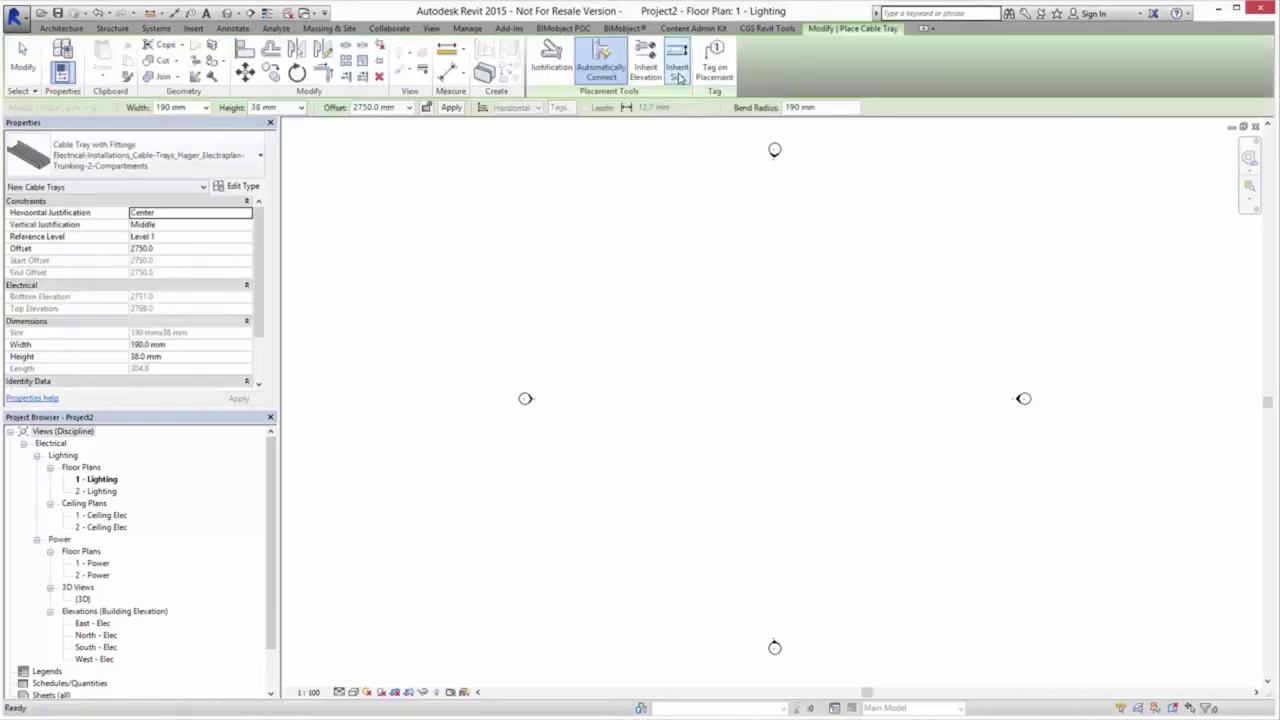
pyautogui.click(240, 160)
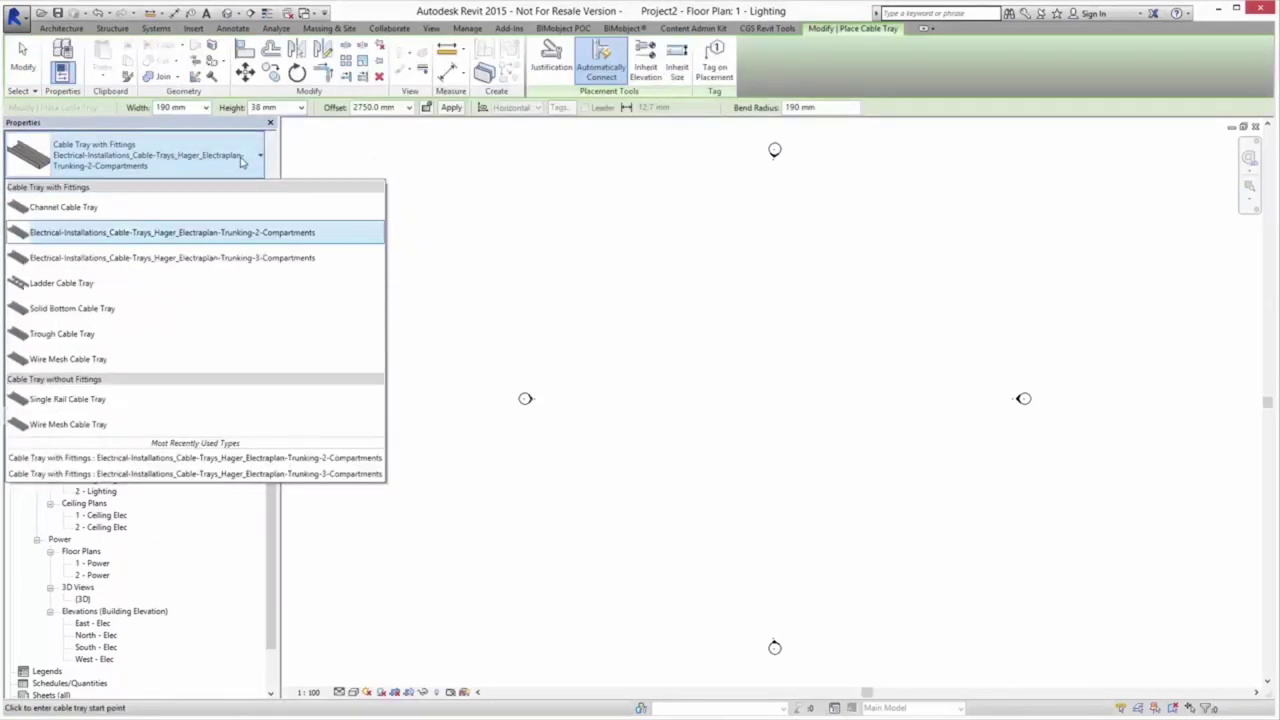
pyautogui.click(239, 232)
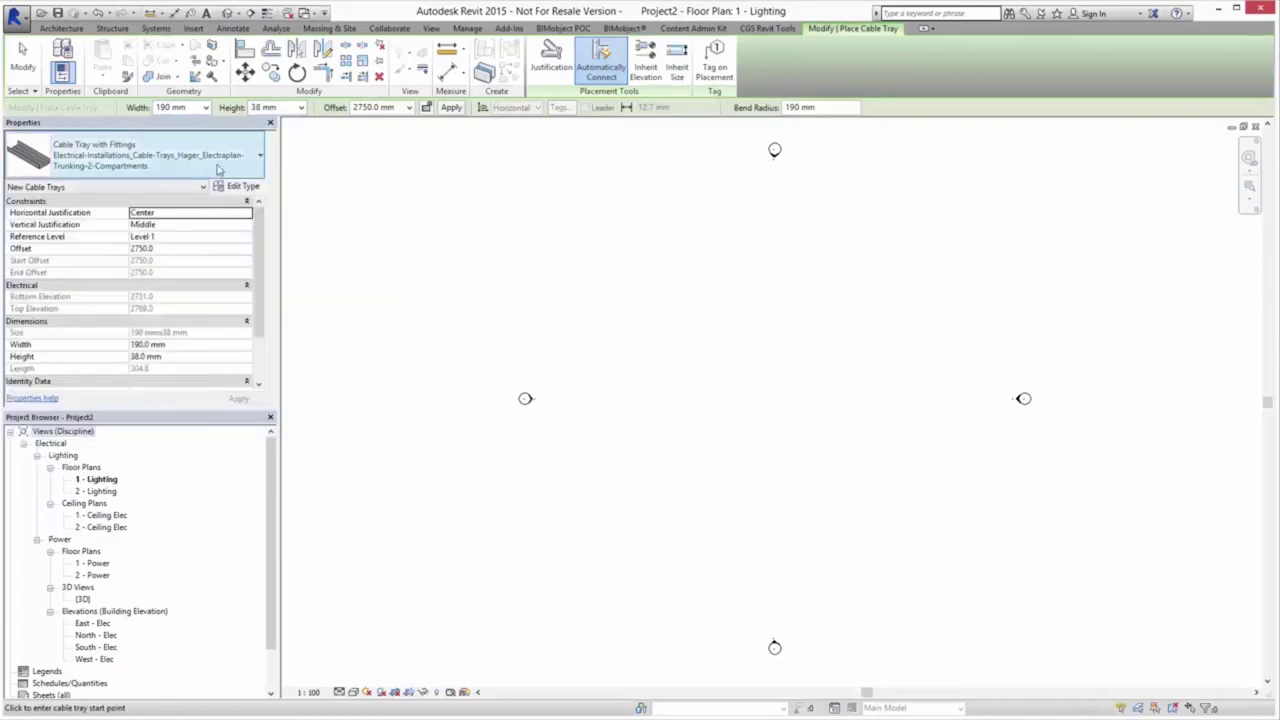
# Step: Size the trunking 340 mm wide by 48 mm high with a 0 mm offset
pyautogui.click(206, 108)
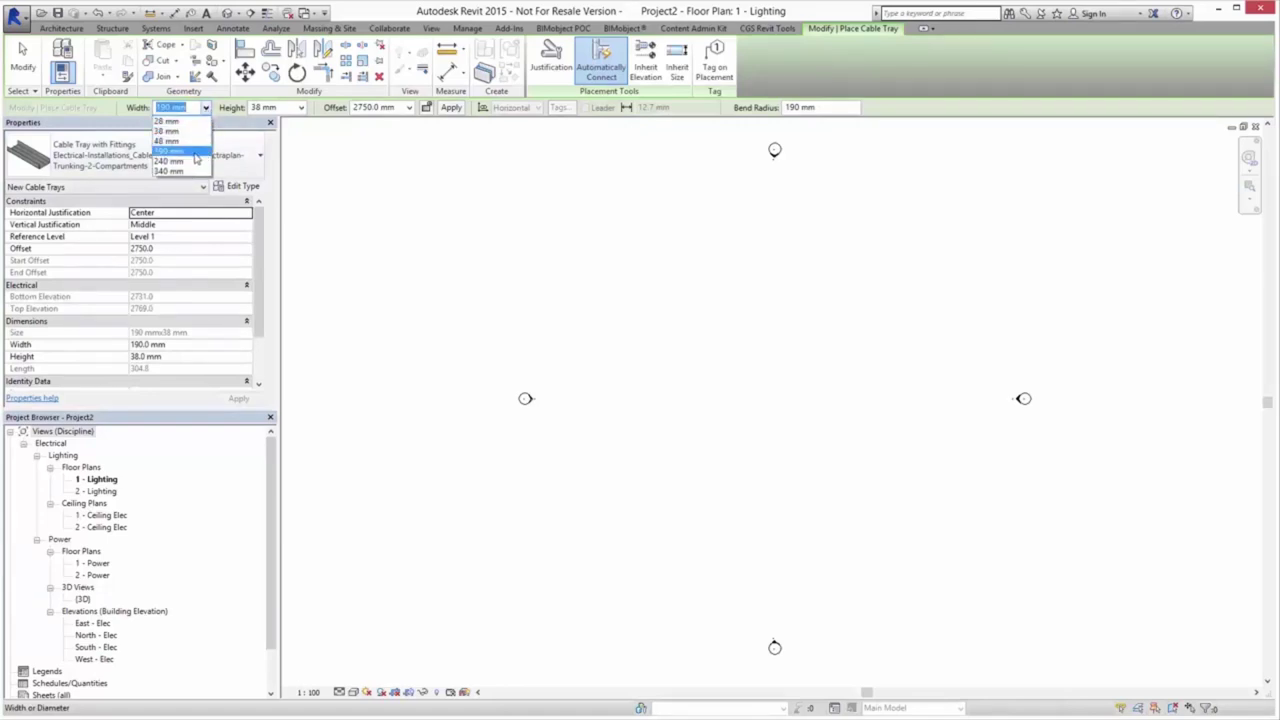
pyautogui.click(187, 172)
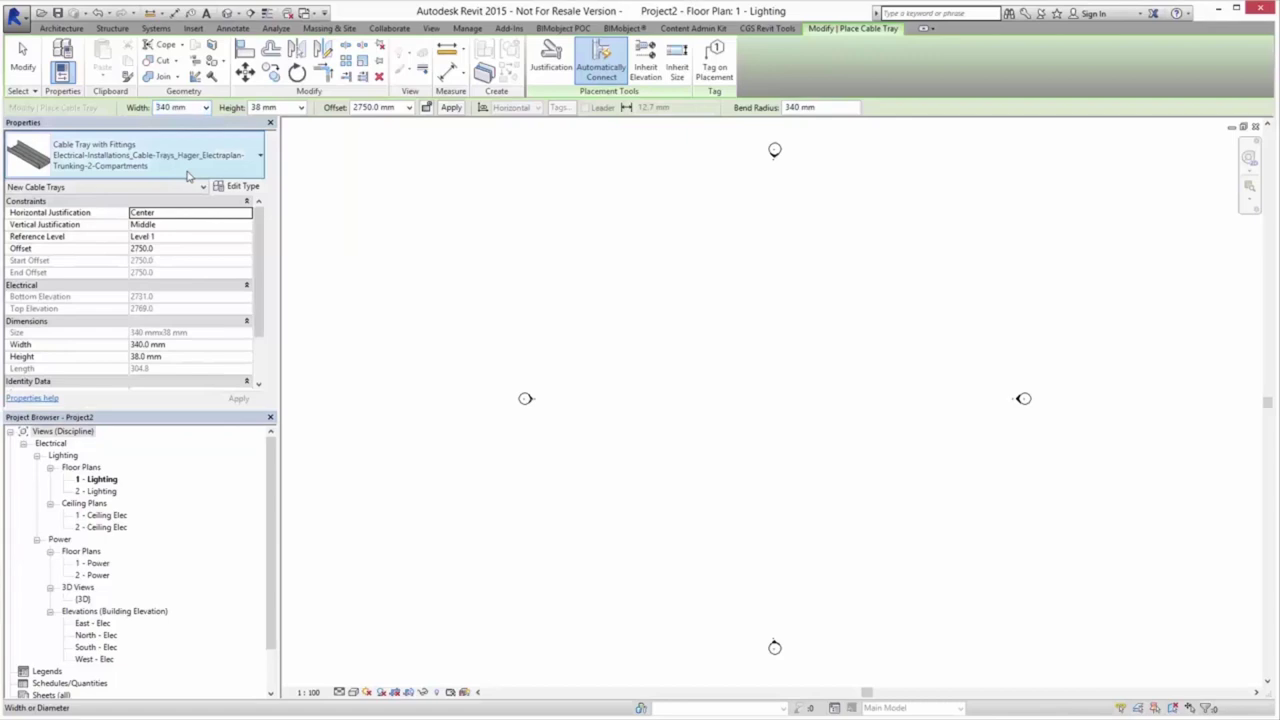
pyautogui.click(300, 108)
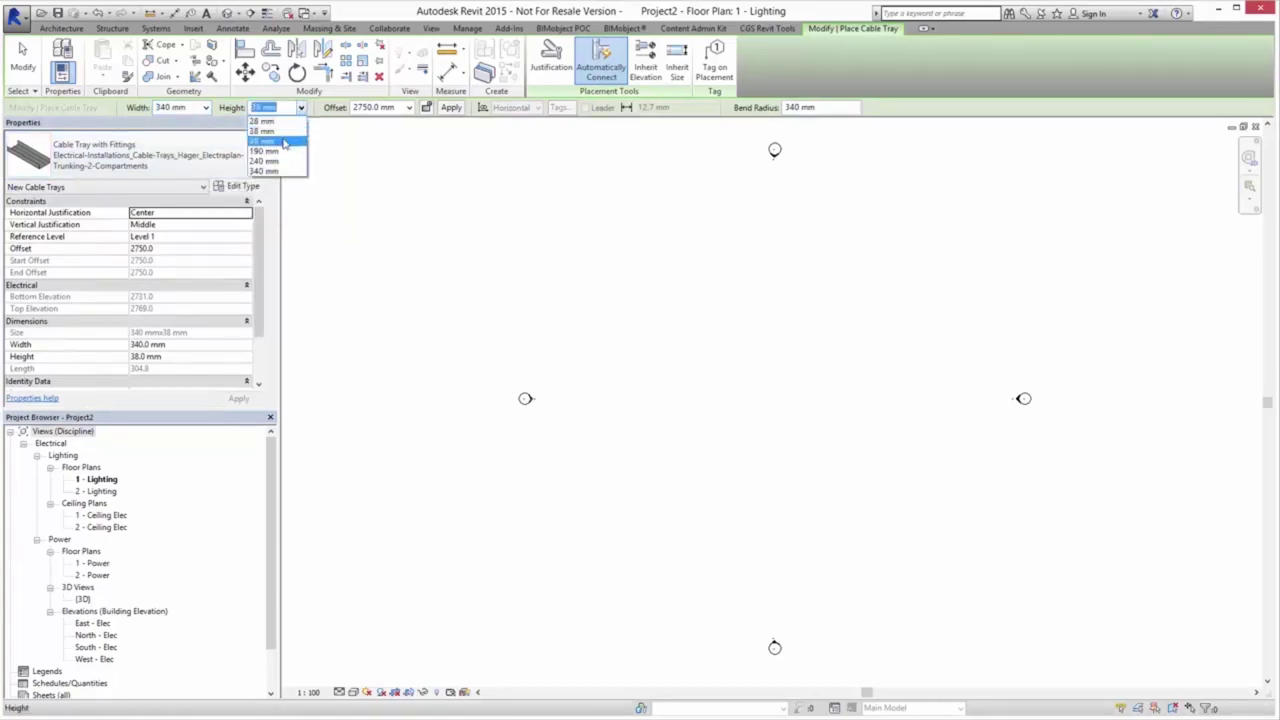
pyautogui.click(285, 142)
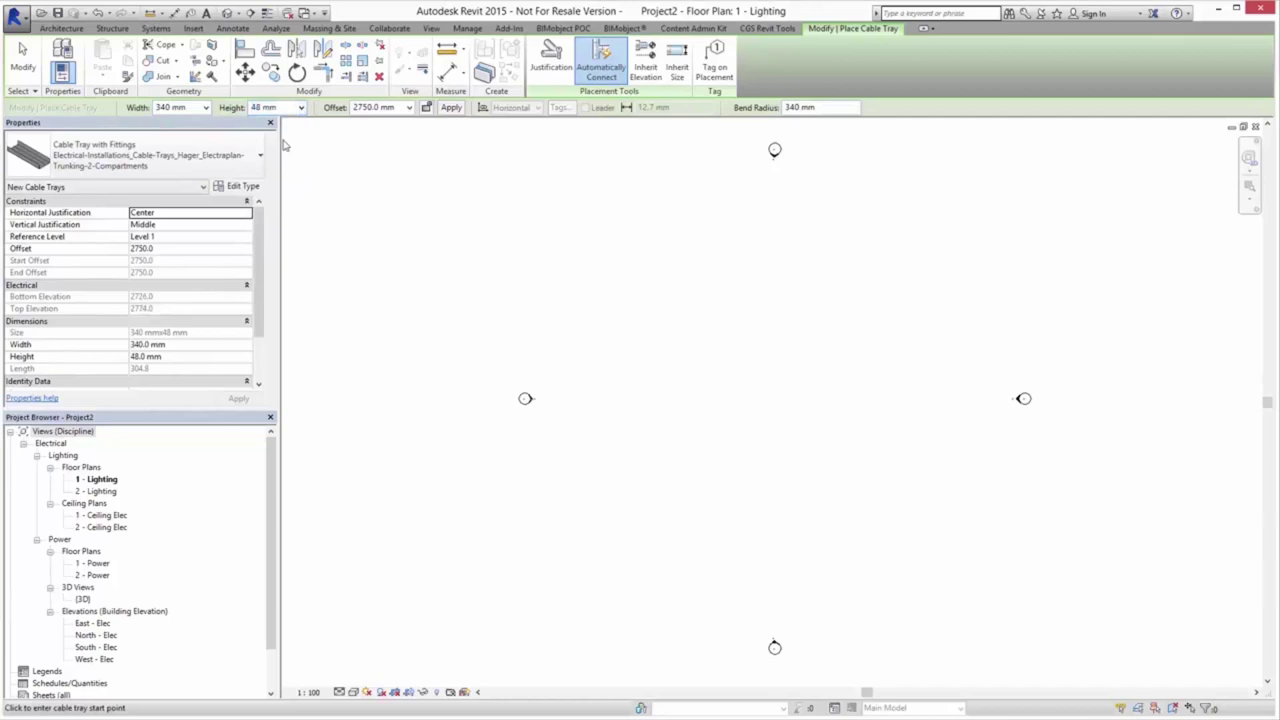
pyautogui.click(408, 108)
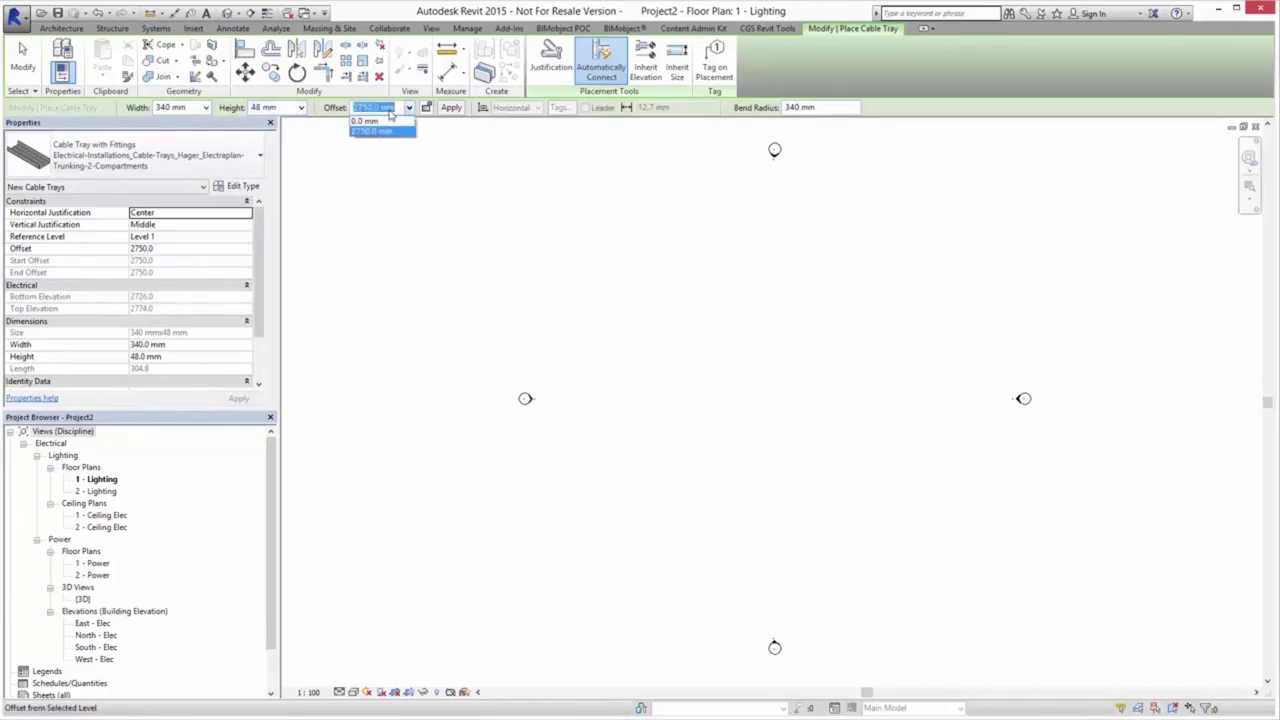
pyautogui.write('0')
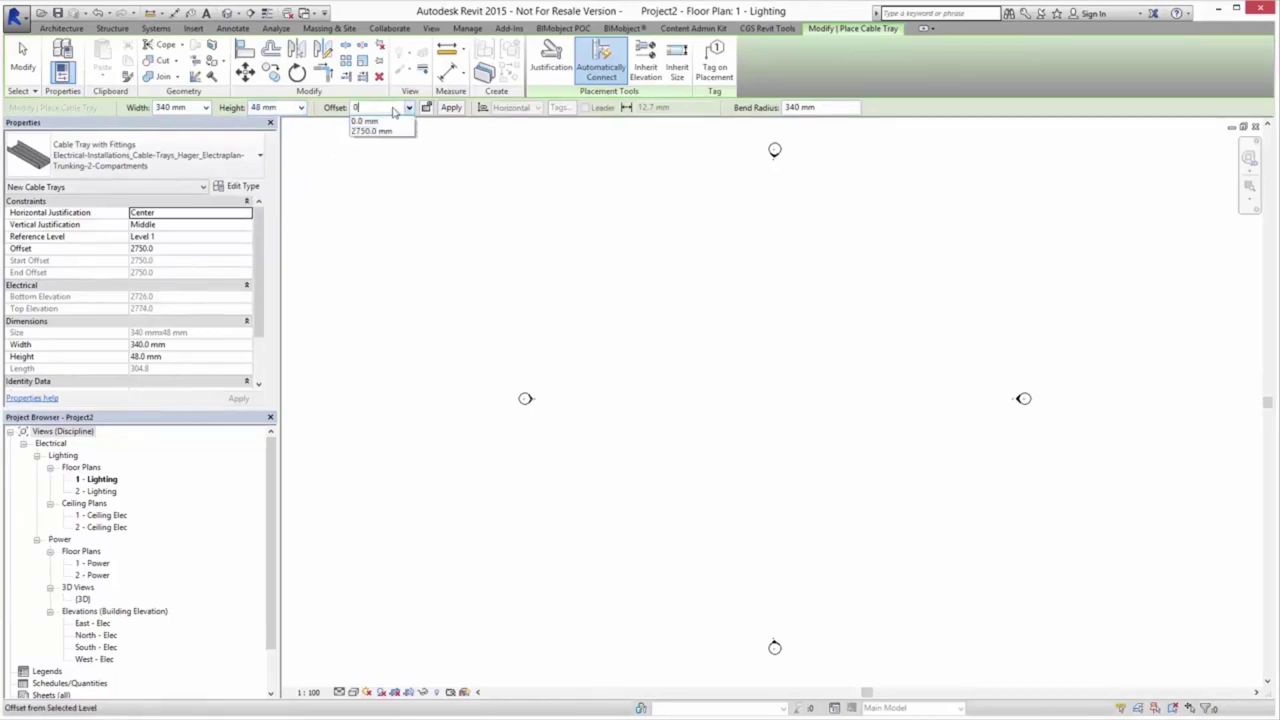
pyautogui.press('Return')
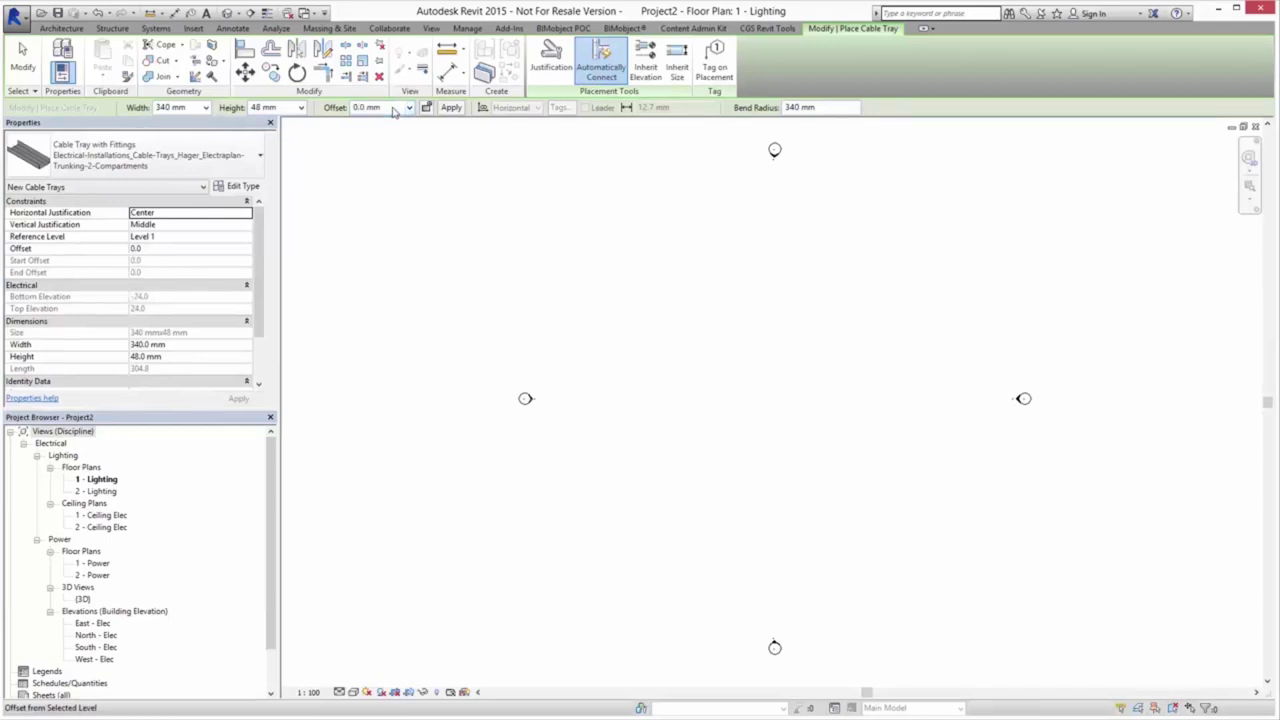
pyautogui.click(451, 107)
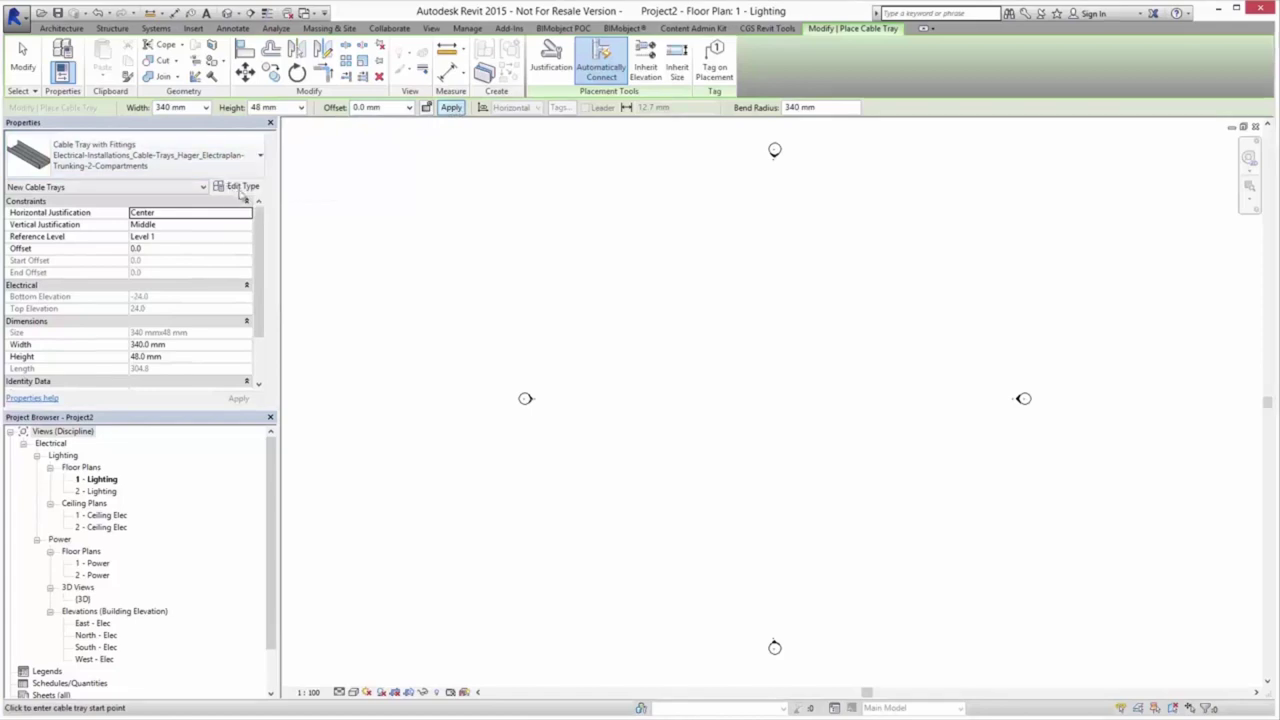
pyautogui.click(242, 188)
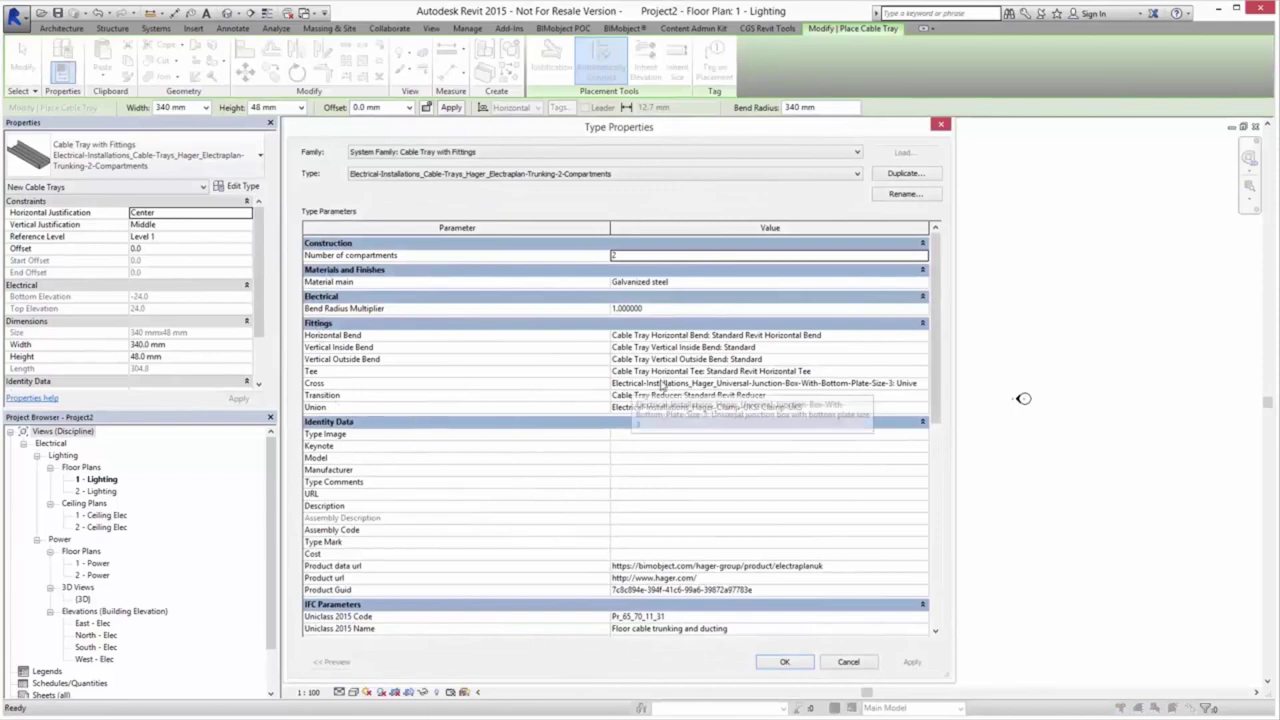
# Step: Set the trunking's cross fitting to Universal-Junction-Box-With-Bottom-Plate-Size-3 and confirm
pyautogui.click(921, 386)
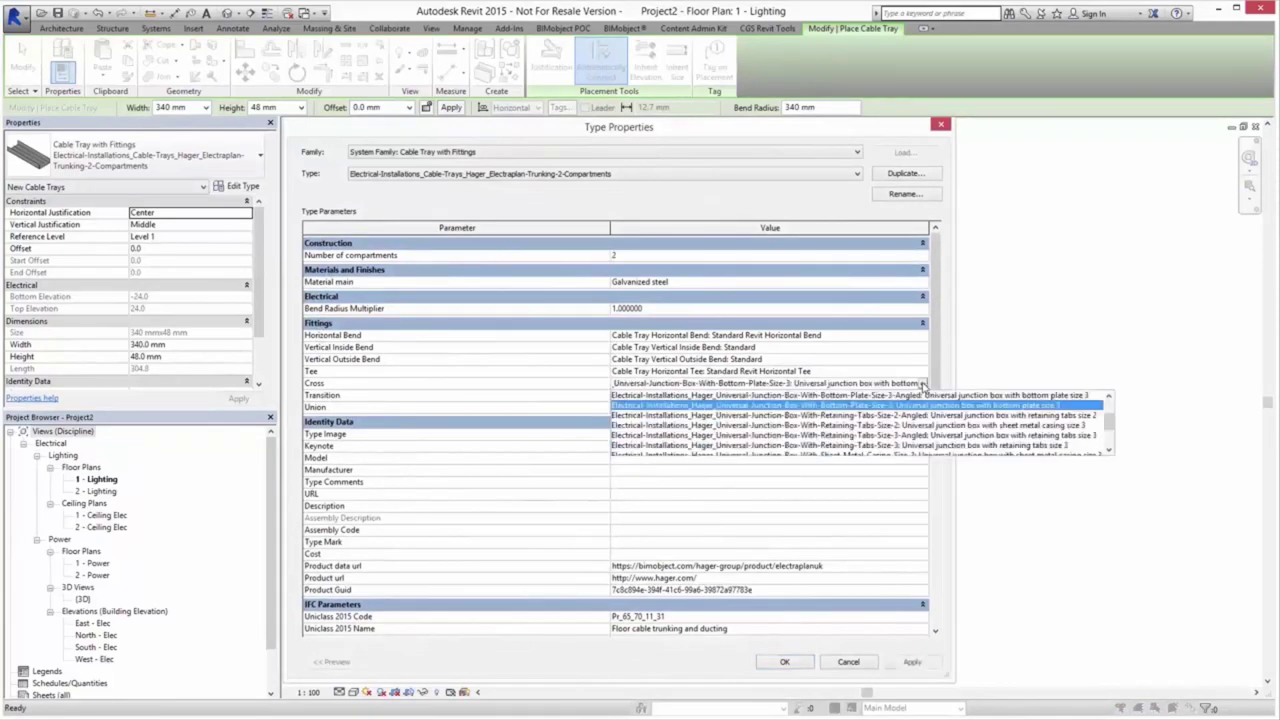
pyautogui.scroll(-1, 1107, 424)
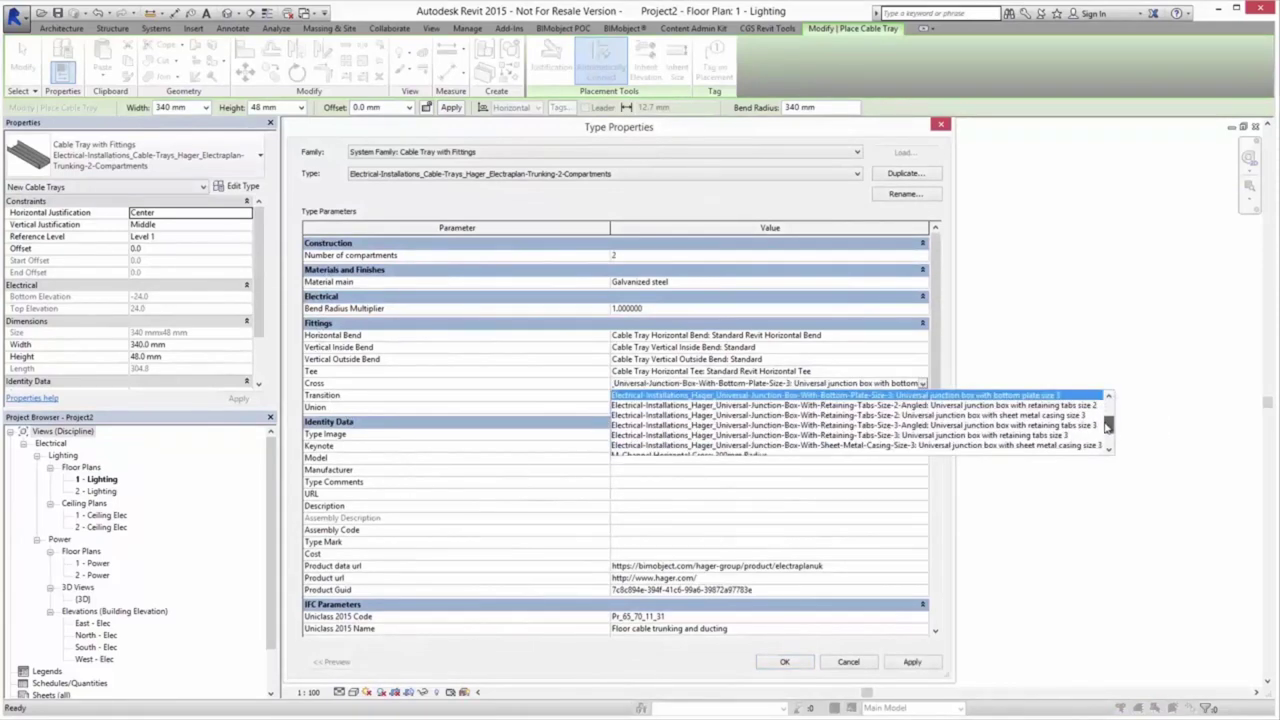
pyautogui.click(1024, 398)
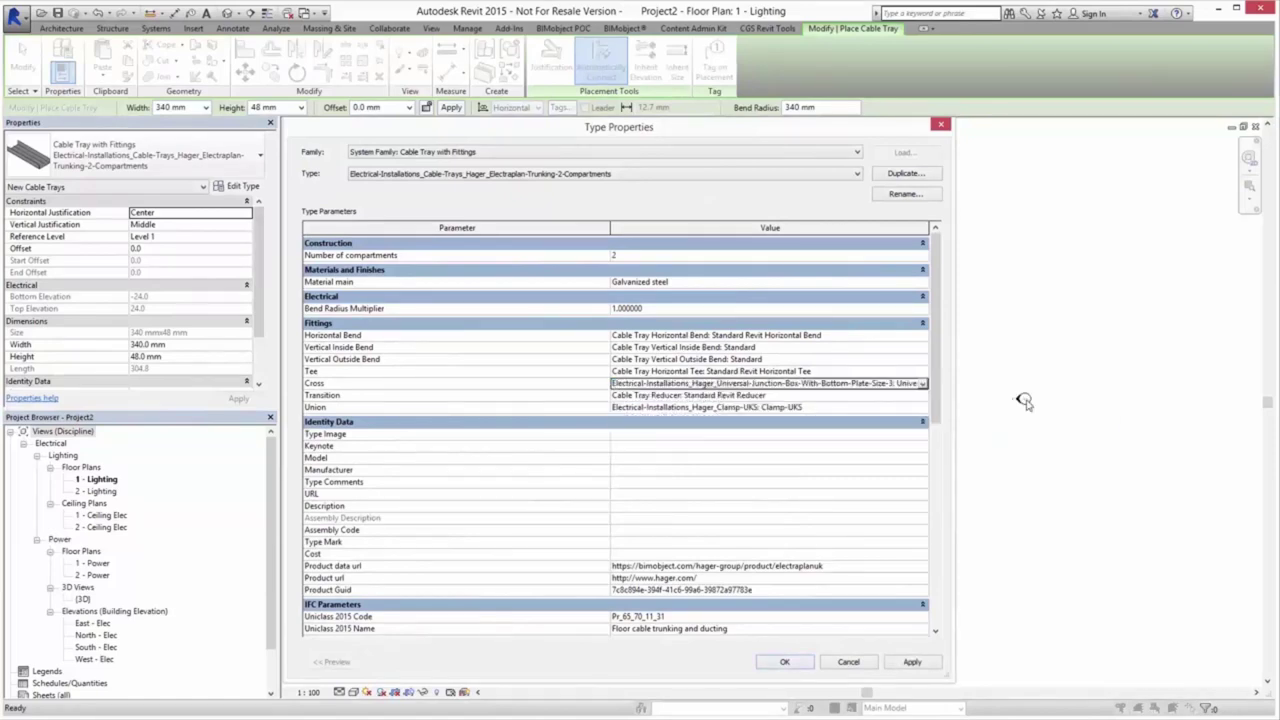
pyautogui.click(785, 663)
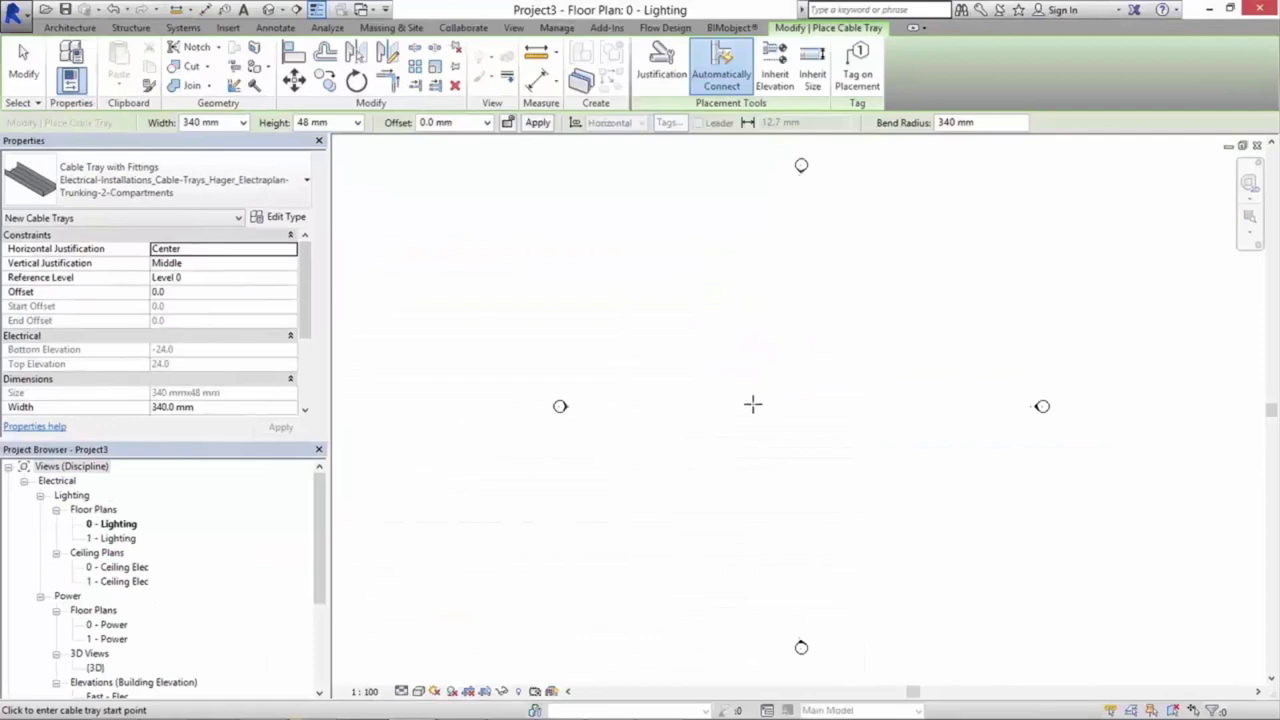
# Step: Draw the horizontal Hager trunking run from left to right
pyautogui.scroll(3, 643, 409)
pyautogui.click(519, 371)
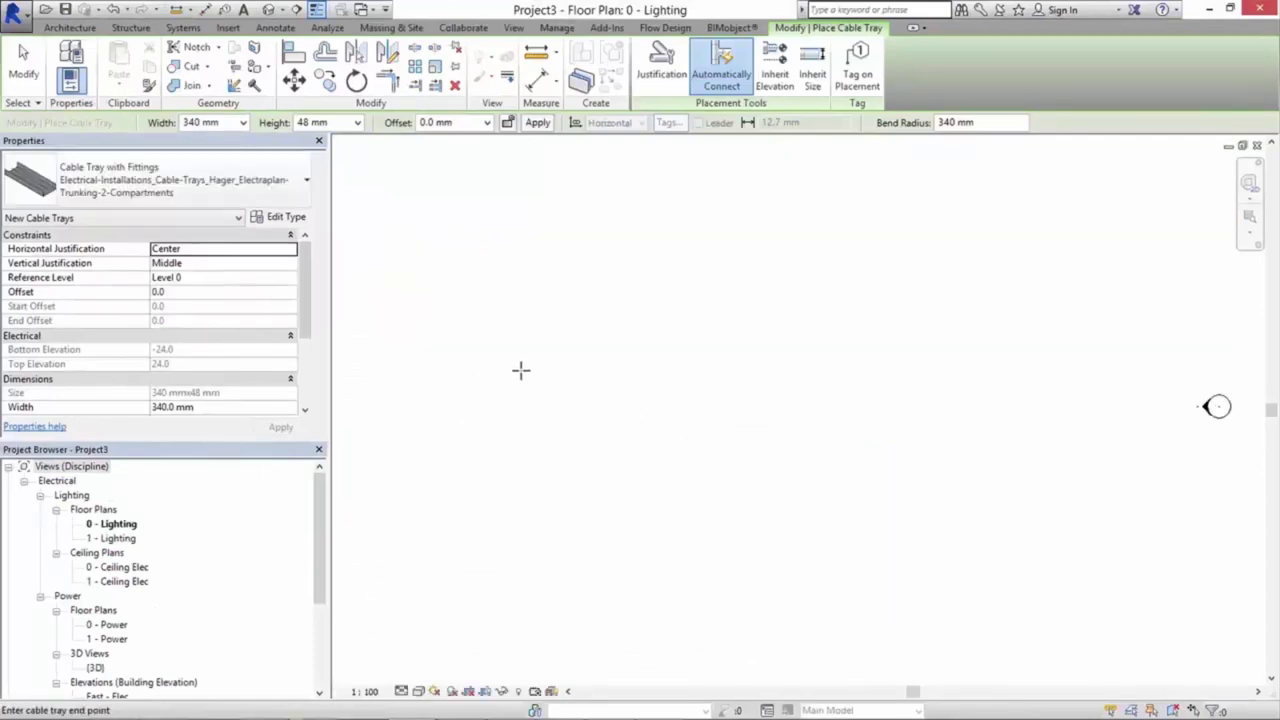
pyautogui.click(486, 373)
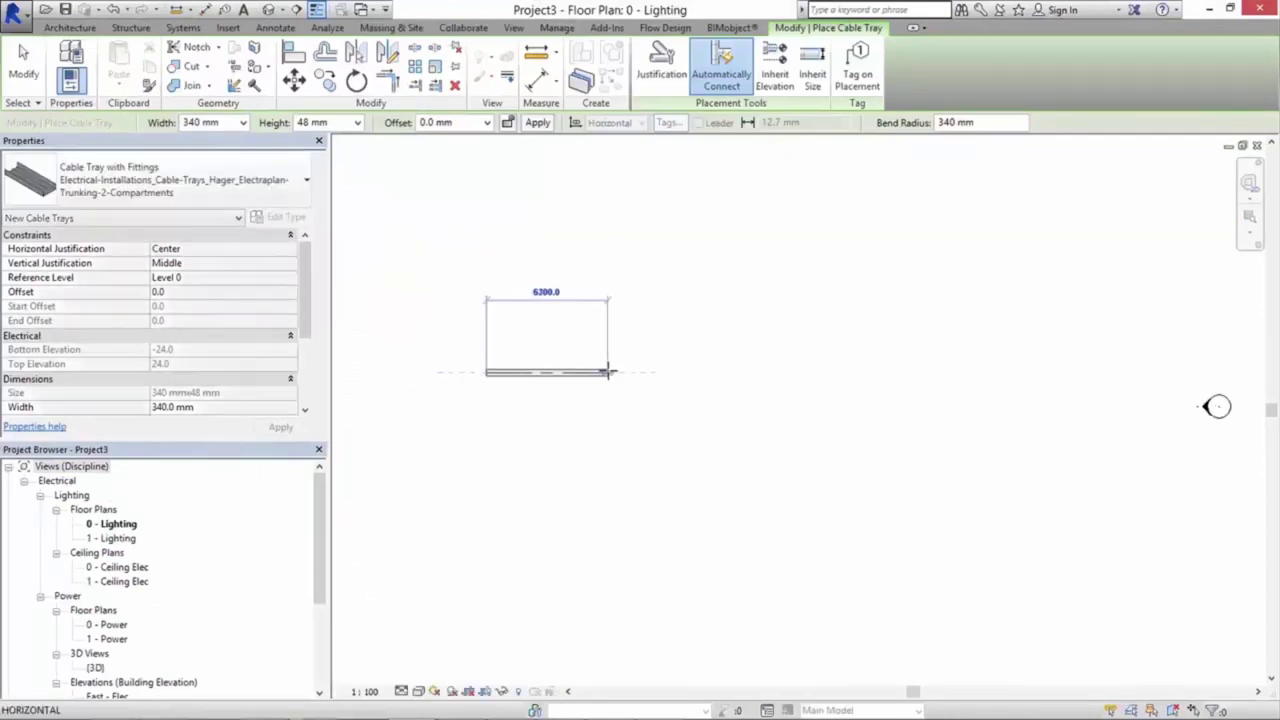
pyautogui.click(675, 374)
pyautogui.press('Escape')
pyautogui.press('Escape')
# Step: Restart Cable Tray (CT) at 240 mm width and draw a vertical branch crossing the run at a junction box
pyautogui.scroll(2, 532, 404)
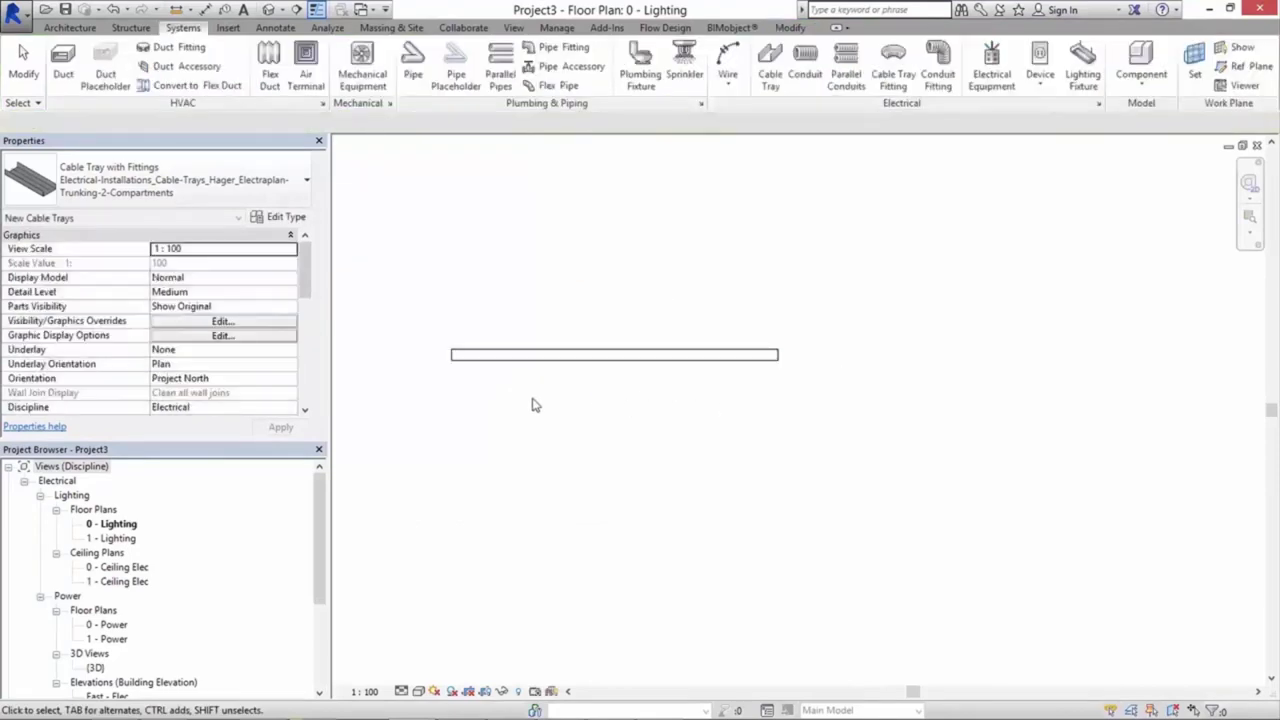
pyautogui.scroll(2, 686, 411)
pyautogui.scroll(2, 666, 426)
pyautogui.moveTo(666, 426); pyautogui.dragTo(601, 456, button='middle')
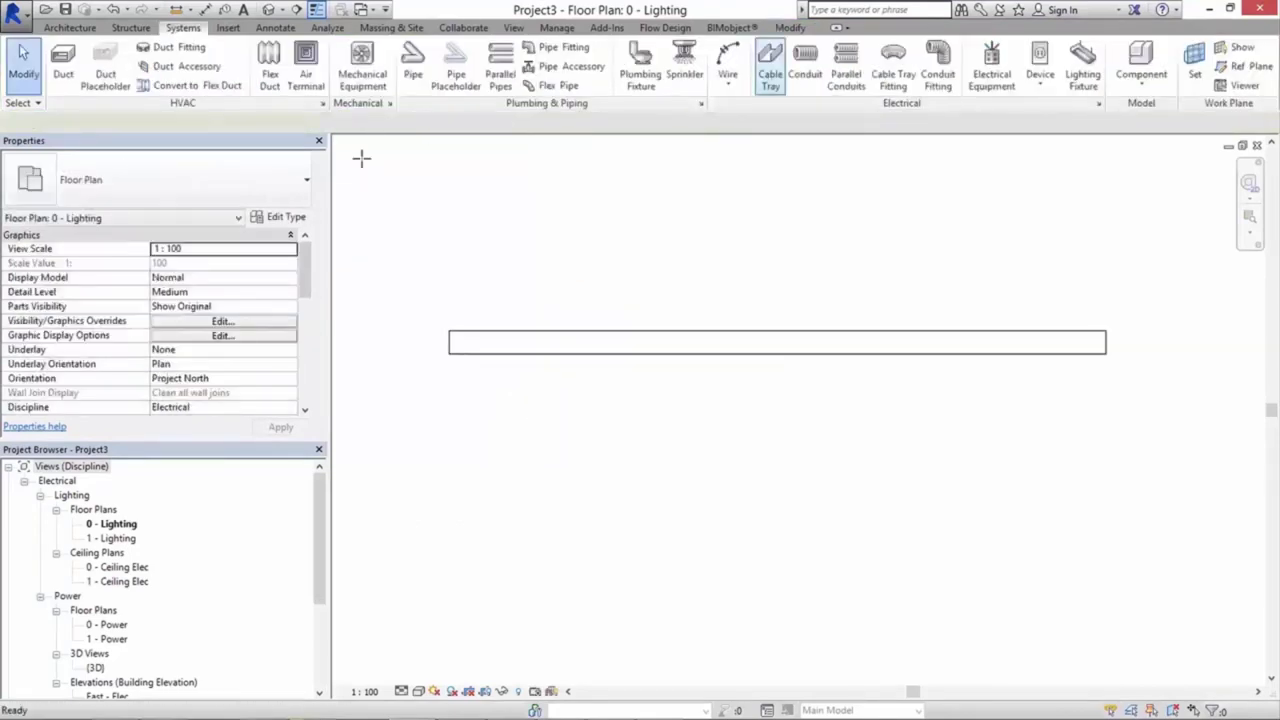
pyautogui.press('c')
pyautogui.press('t')
pyautogui.click(242, 123)
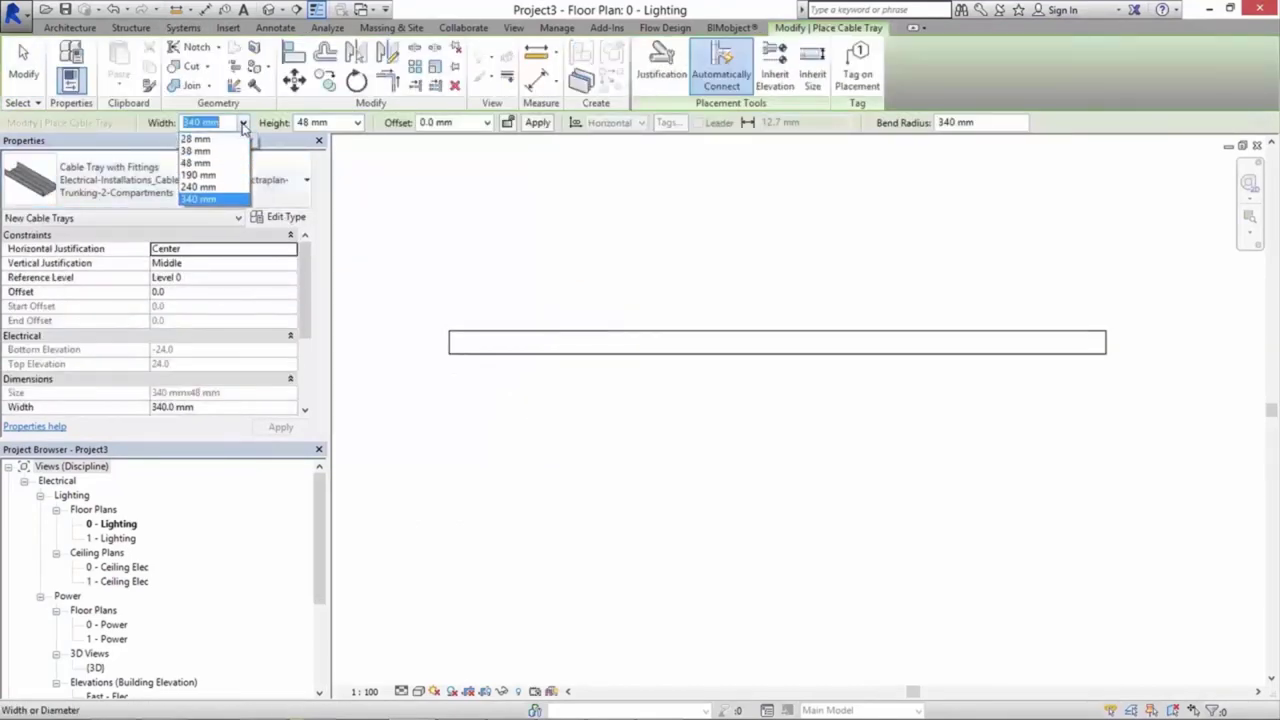
pyautogui.click(198, 187)
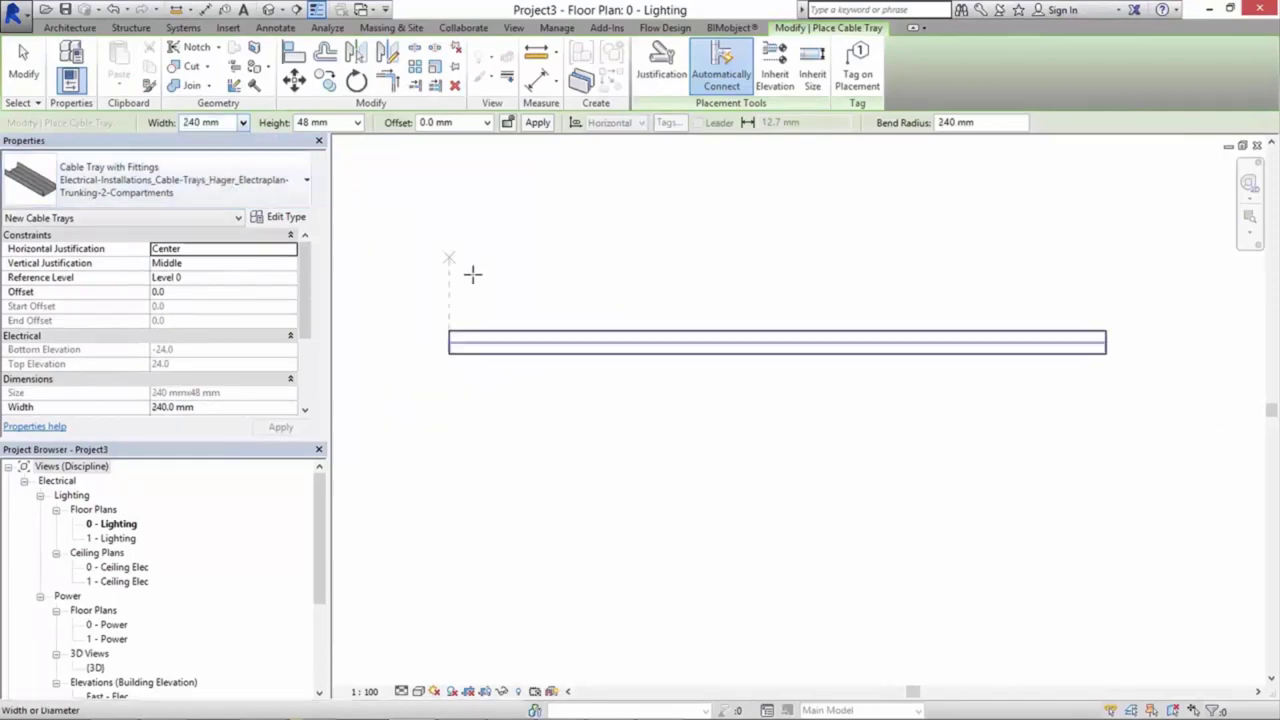
pyautogui.click(591, 291)
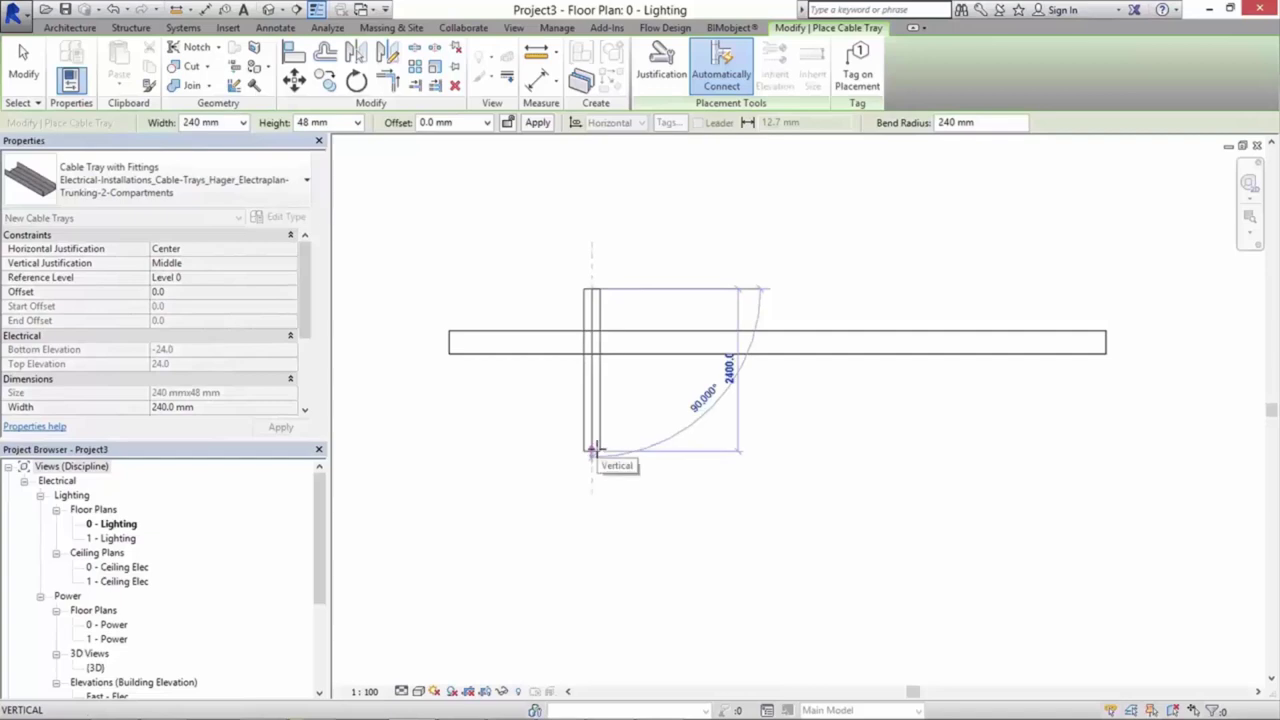
pyautogui.click(594, 415)
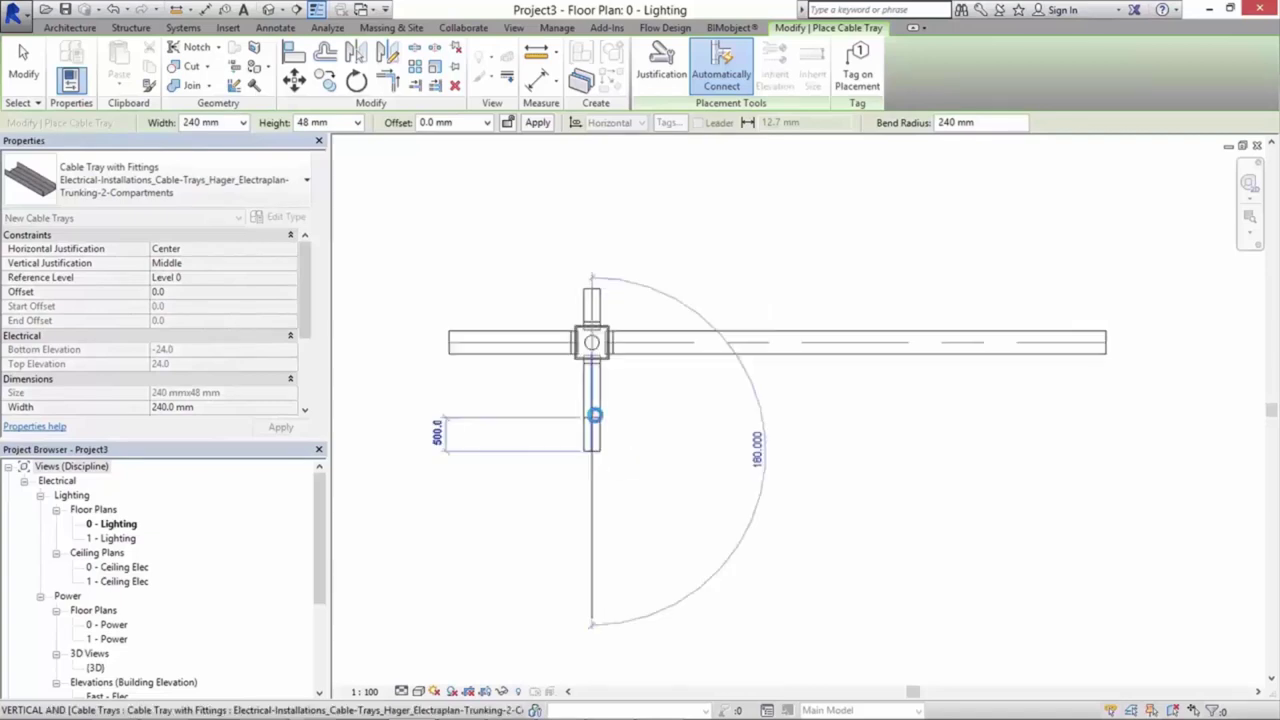
pyautogui.press('Escape')
pyautogui.press('Escape')
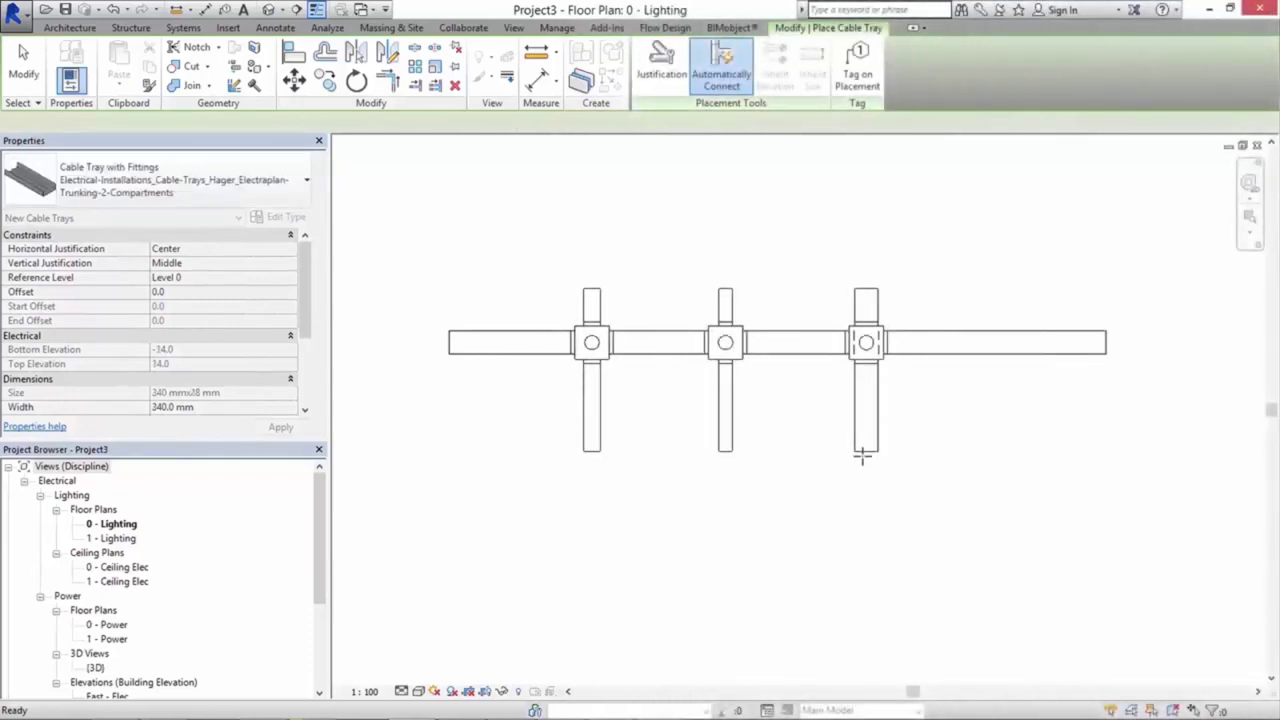
pyautogui.press('Escape')
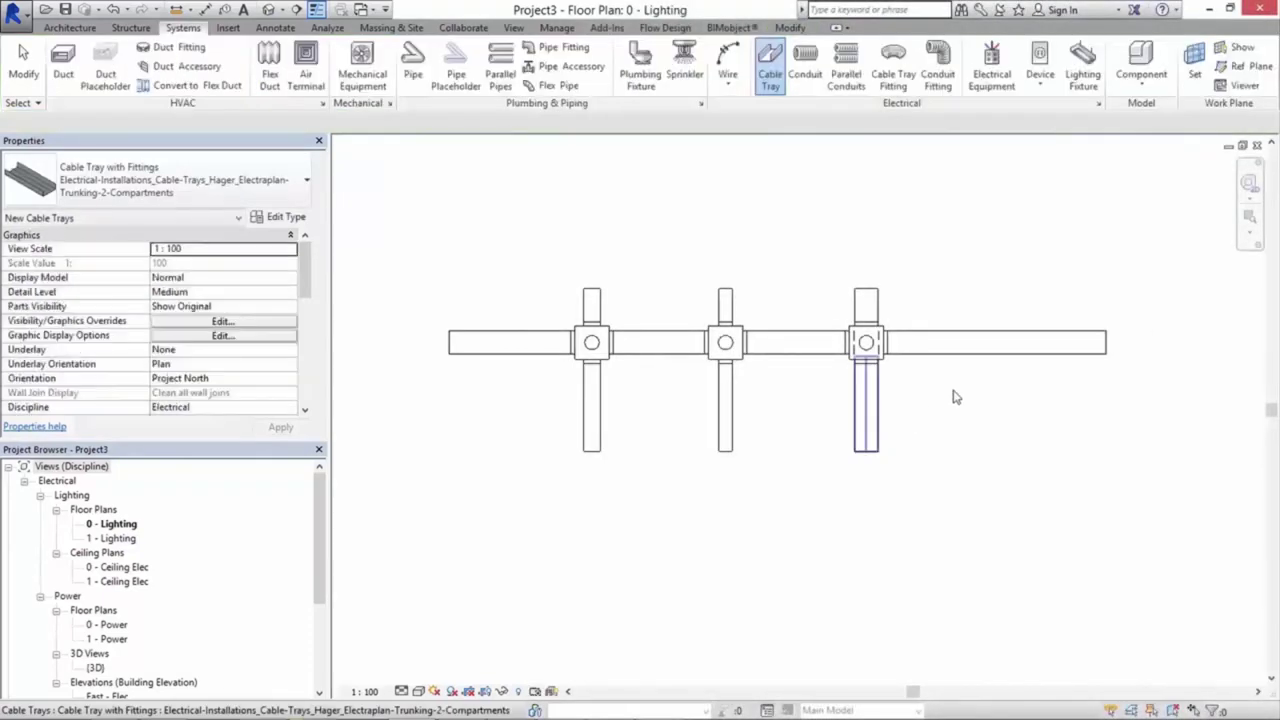
# Step: Shorten the right-hand end piece of the trunking run to 2000 mm
pyautogui.click(988, 350)
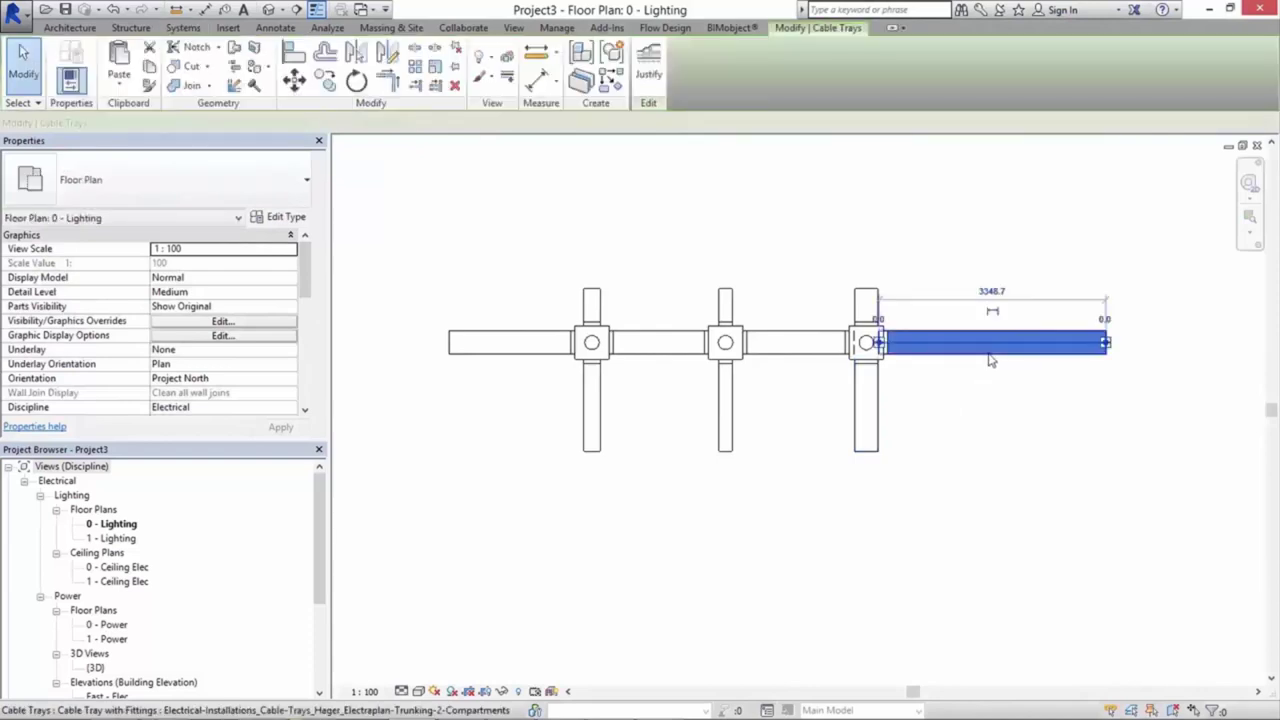
pyautogui.click(988, 290)
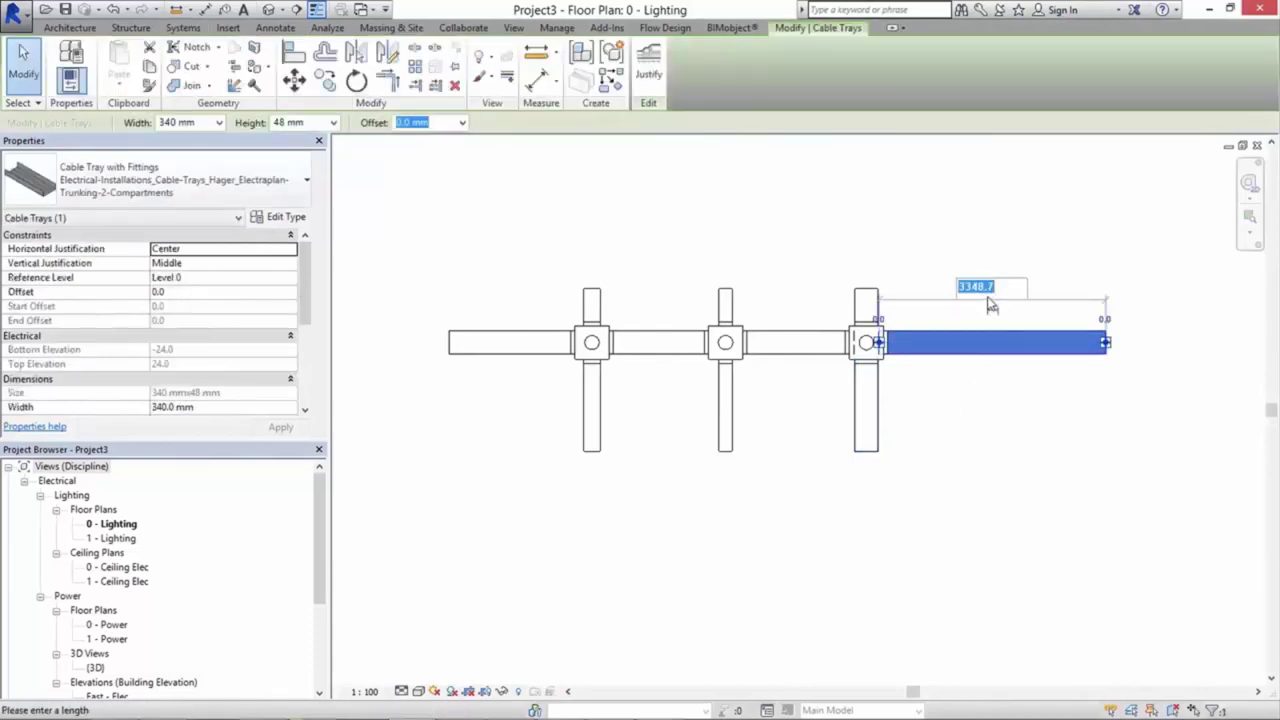
pyautogui.write('2000')
pyautogui.press('Return')
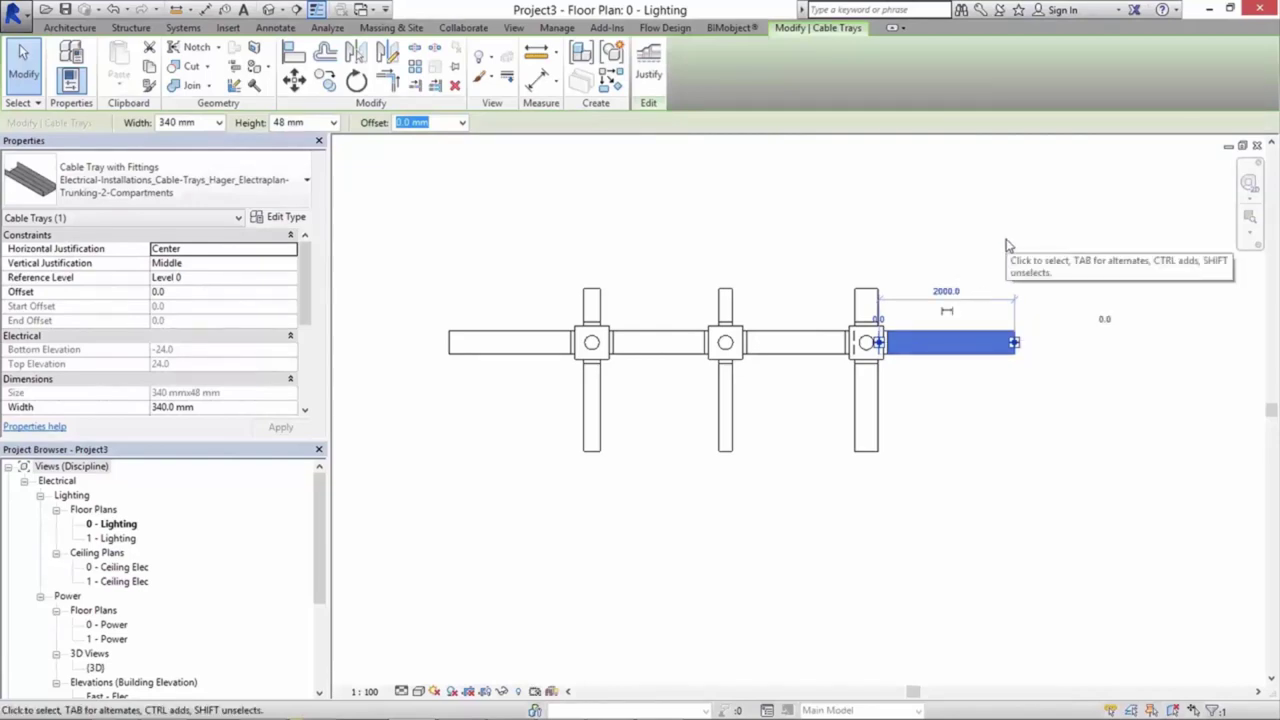
pyautogui.press('Escape')
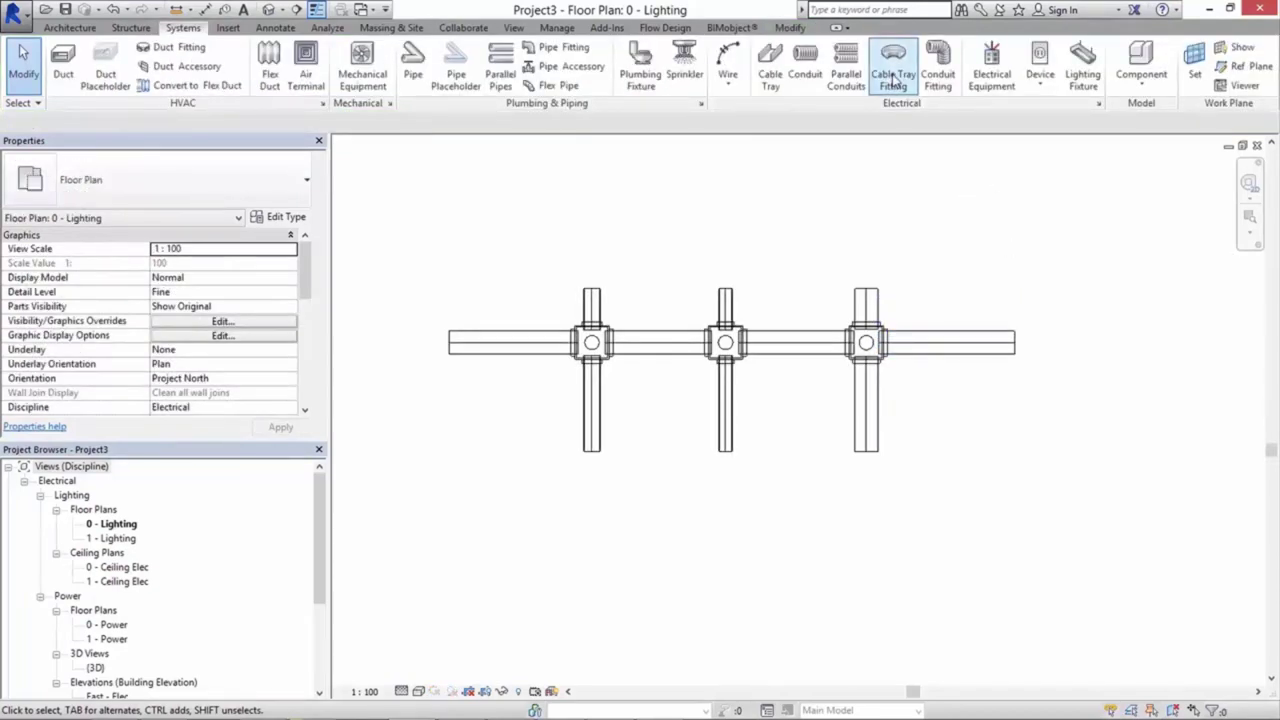
# Step: Start Cable Tray Fitting placement with the Hager End-Bracket-UKE type
pyautogui.click(893, 80)
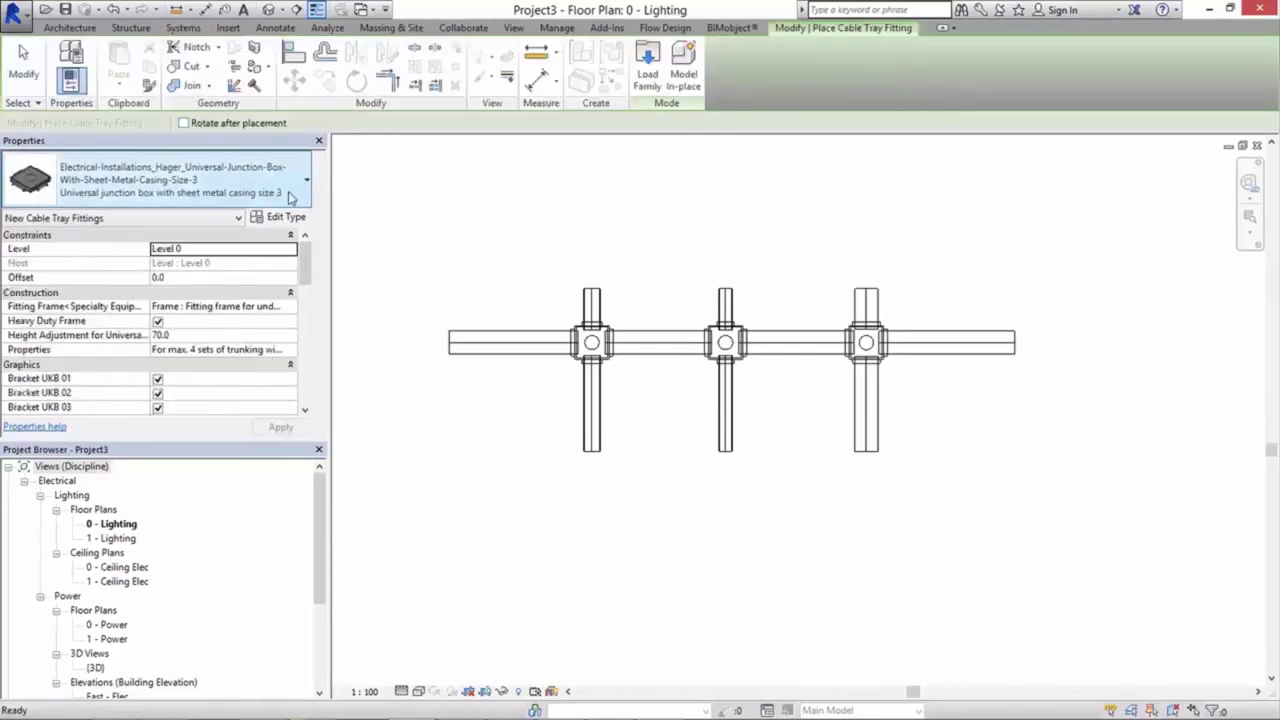
pyautogui.click(289, 197)
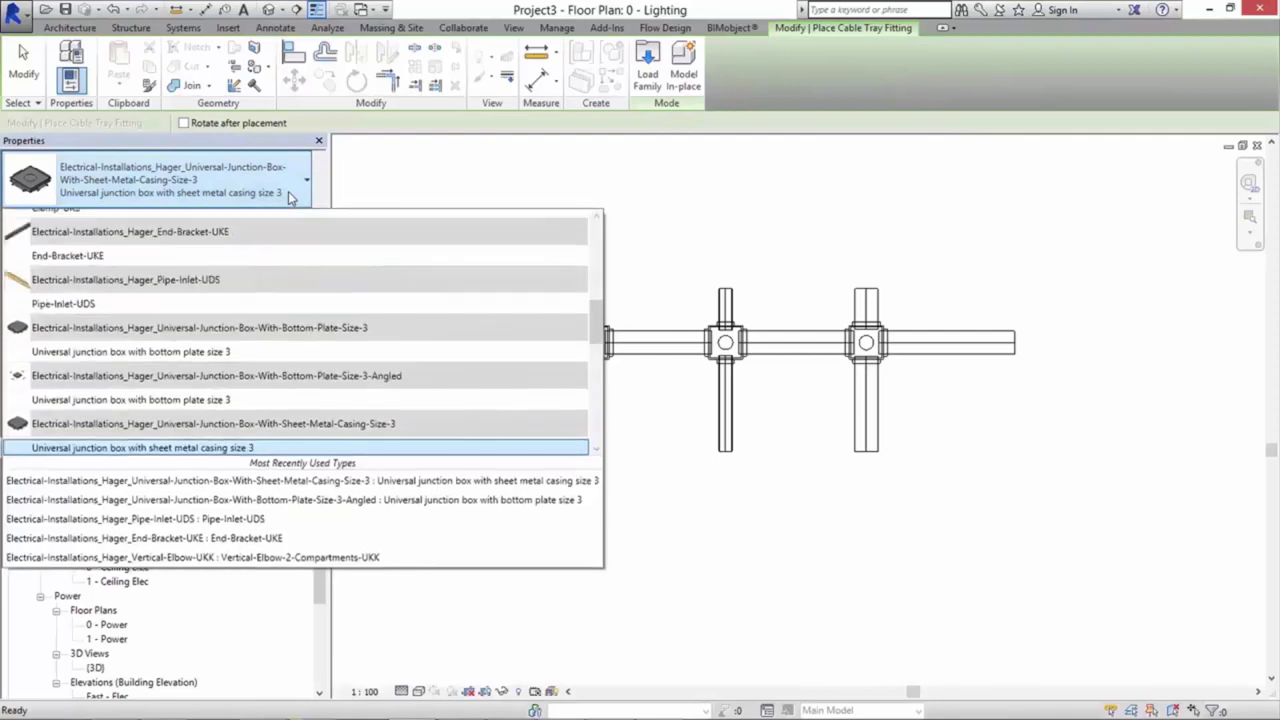
pyautogui.click(100, 268)
# Step: Place end brackets on the open tray ends, including the middle tray's end
pyautogui.scroll(3, 591, 457)
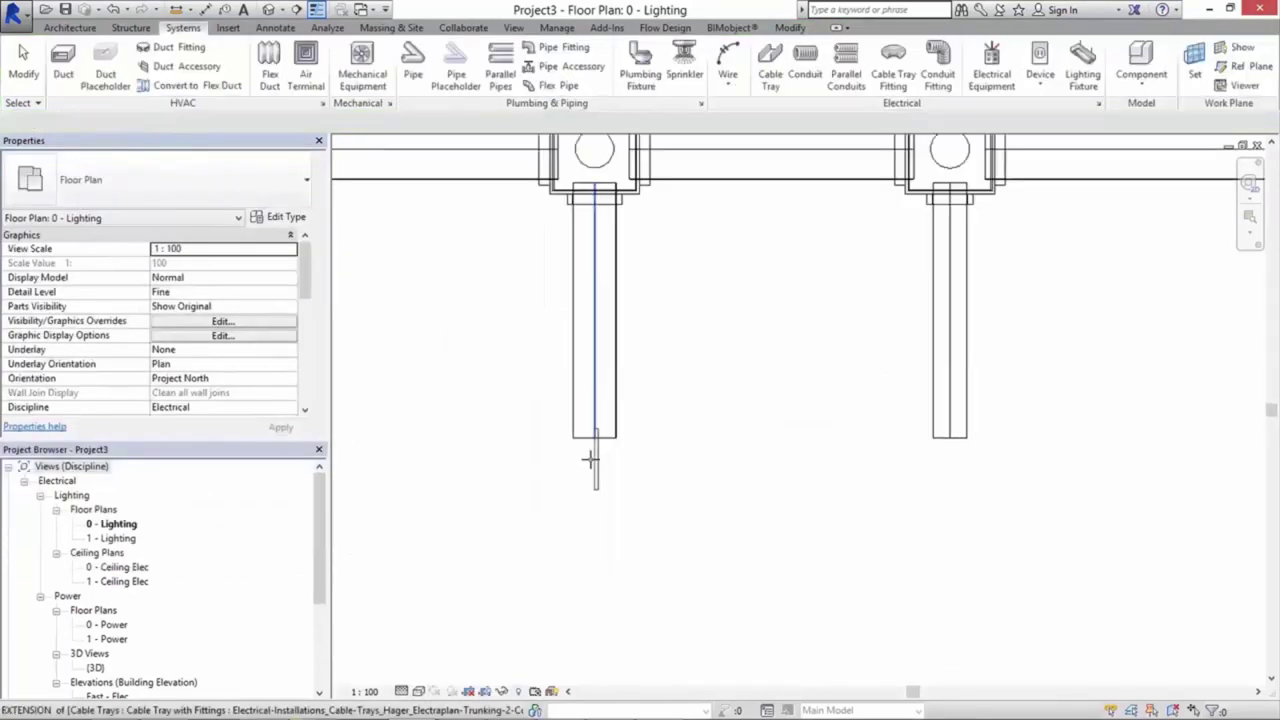
pyautogui.scroll(3, 592, 450)
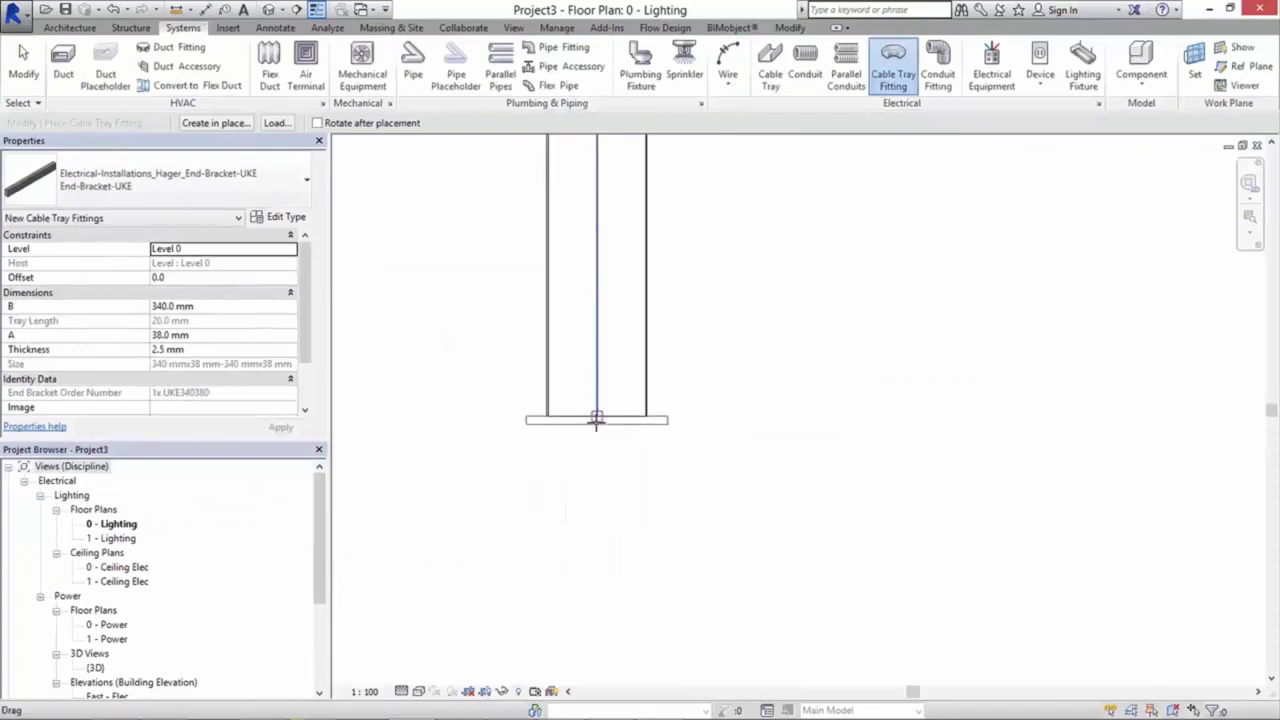
pyautogui.scroll(-3, 850, 447)
pyautogui.moveTo(903, 443); pyautogui.dragTo(534, 457, button='middle')
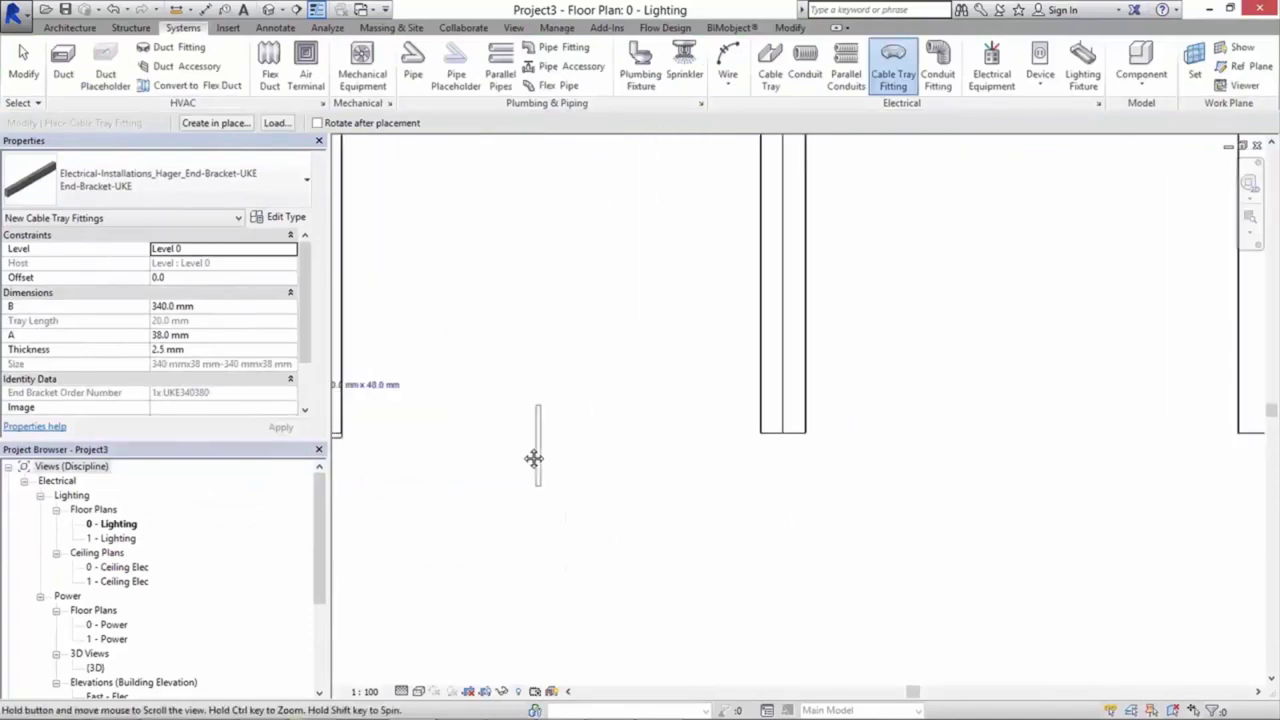
pyautogui.scroll(2, 760, 440)
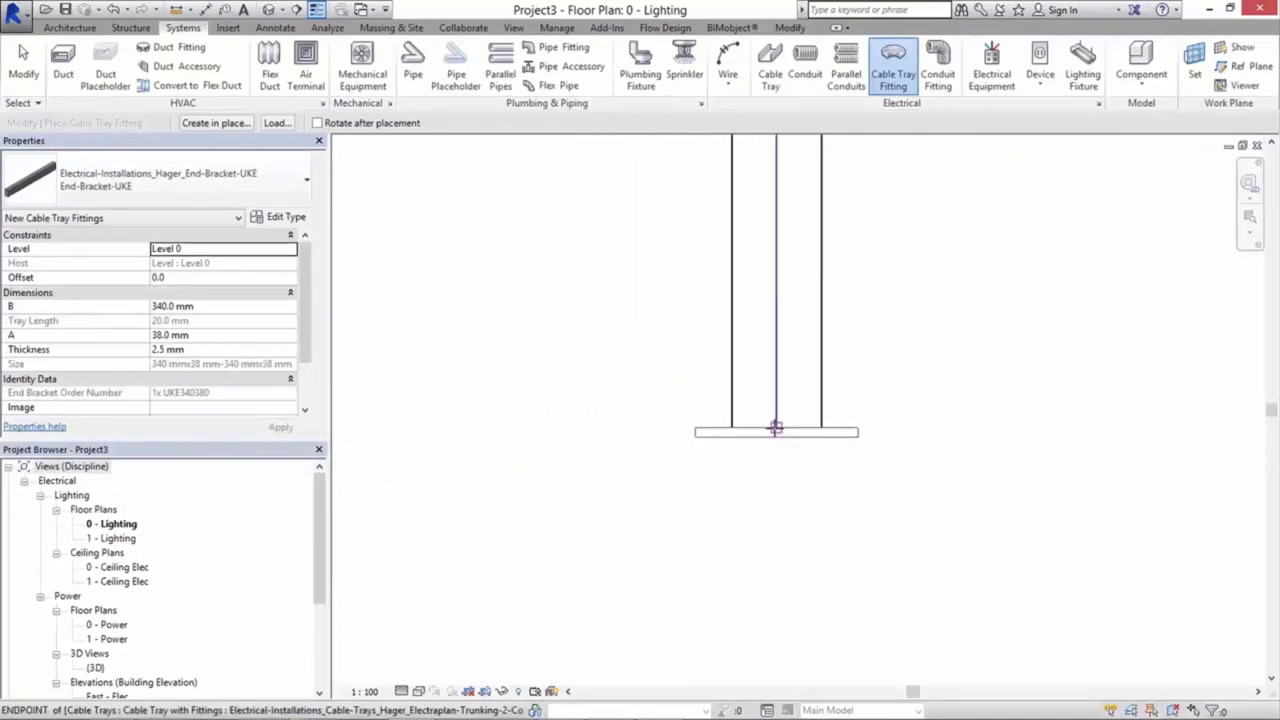
pyautogui.click(775, 428)
pyautogui.scroll(-2, 775, 428)
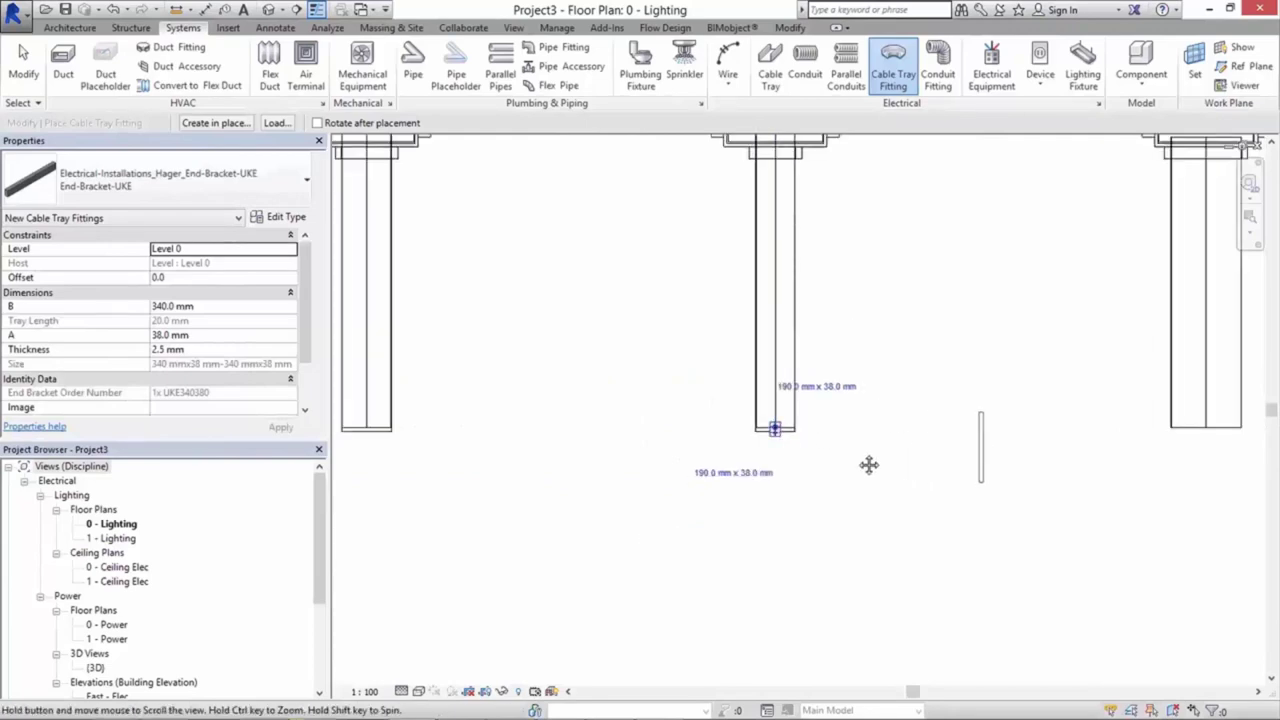
pyautogui.scroll(2, 868, 464)
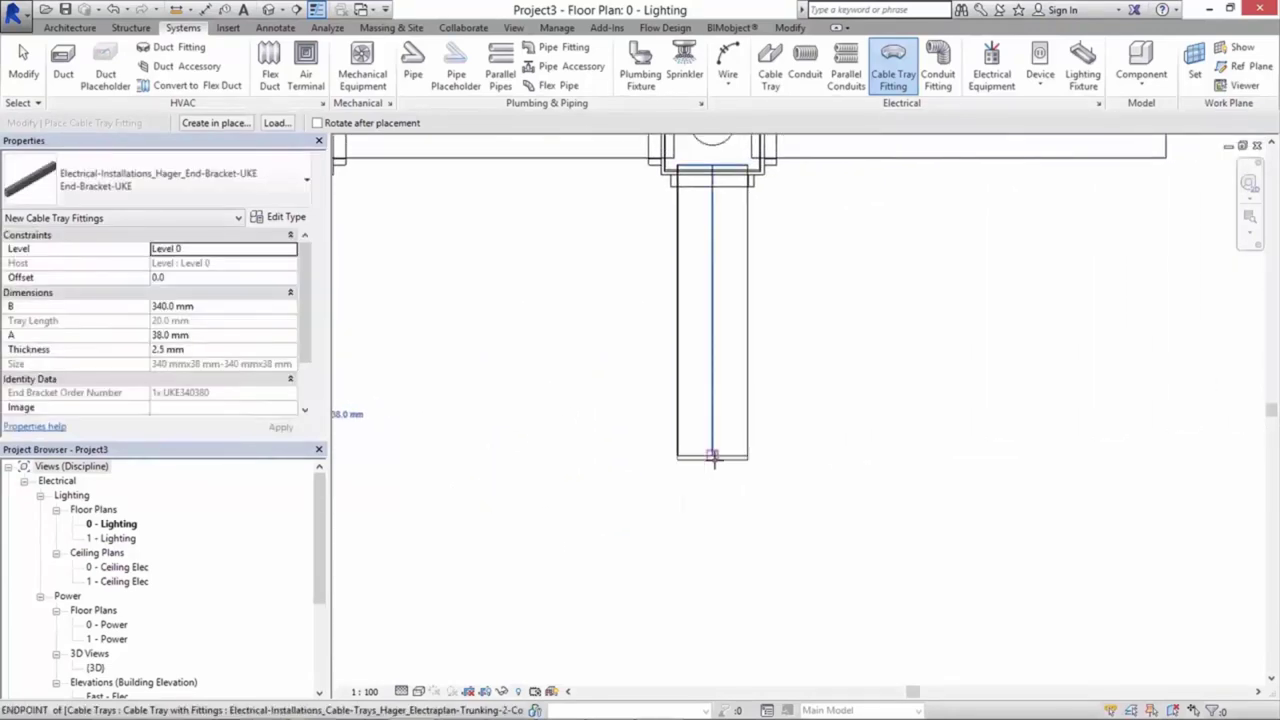
pyautogui.click(713, 458)
pyautogui.scroll(-3, 713, 458)
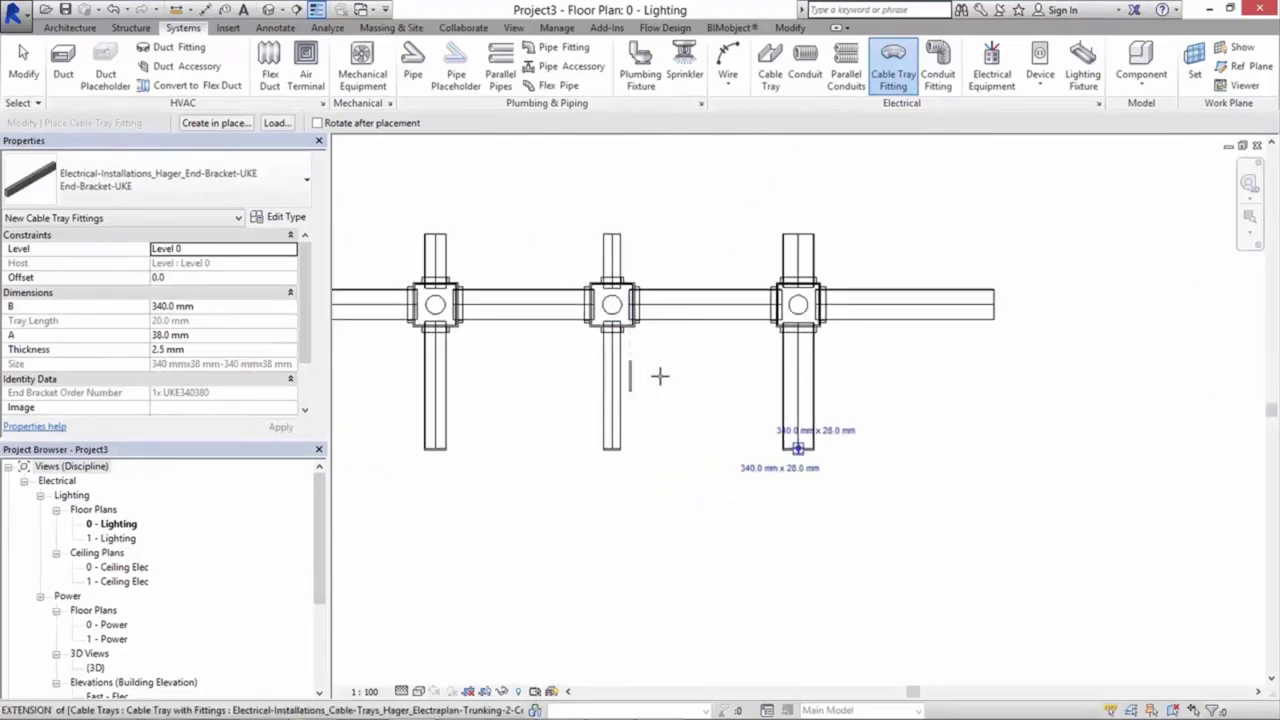
pyautogui.click(305, 183)
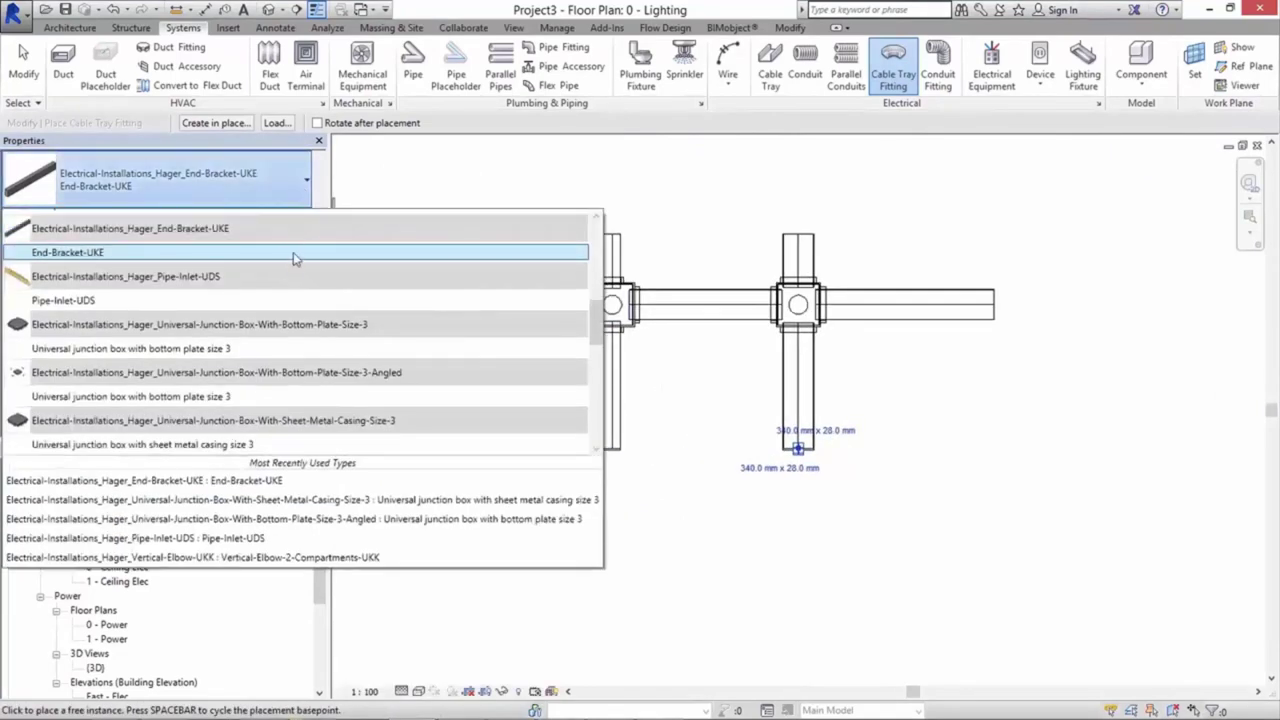
pyautogui.scroll(-1, 300, 357)
pyautogui.scroll(-1, 281, 363)
pyautogui.scroll(-2, 281, 363)
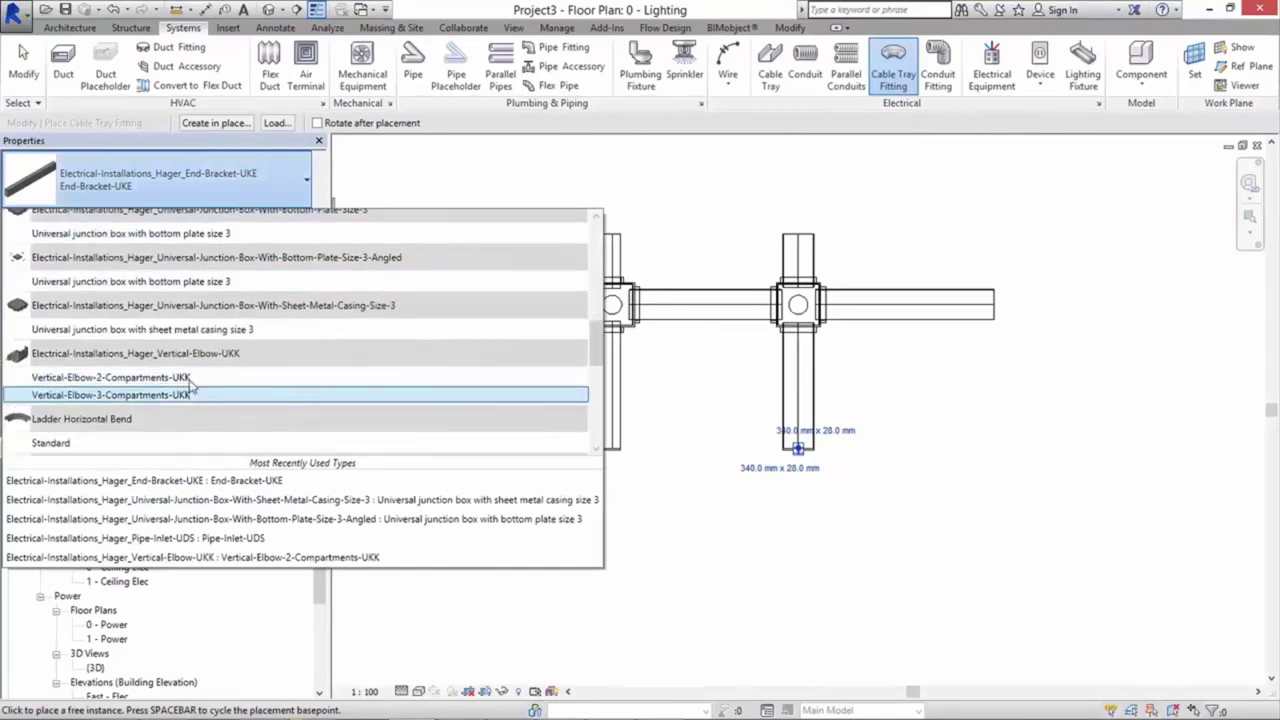
# Step: Switch to the Vertical-Elbow-2-Compartments-UKK type and place an elbow on the right branch end
pyautogui.click(190, 377)
pyautogui.press('Escape')
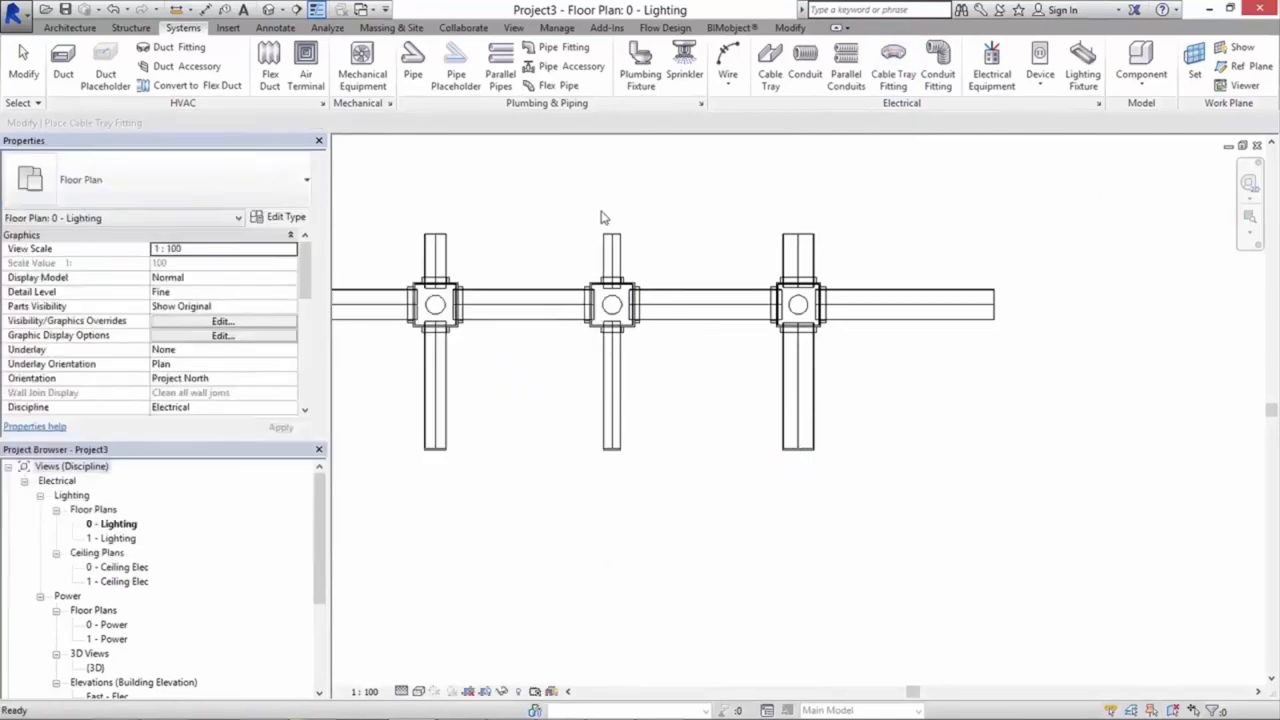
pyautogui.scroll(2, 603, 217)
pyautogui.scroll(1, 586, 206)
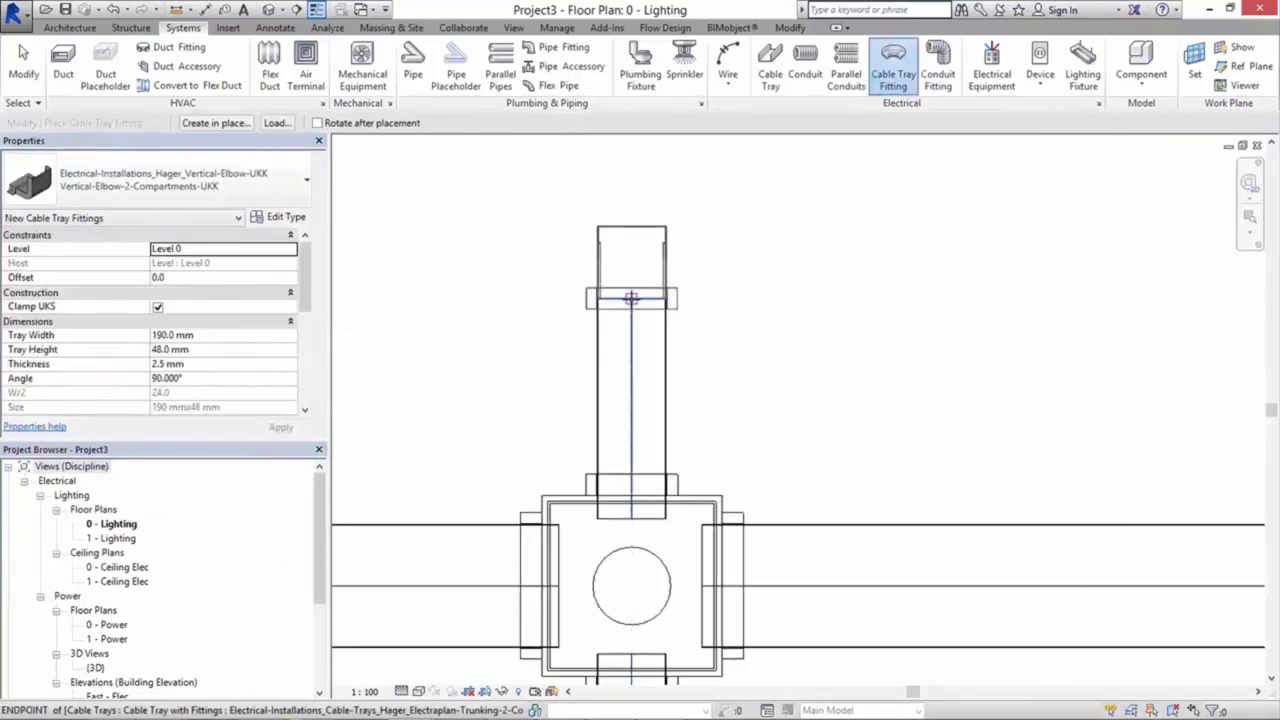
pyautogui.scroll(-3, 631, 298)
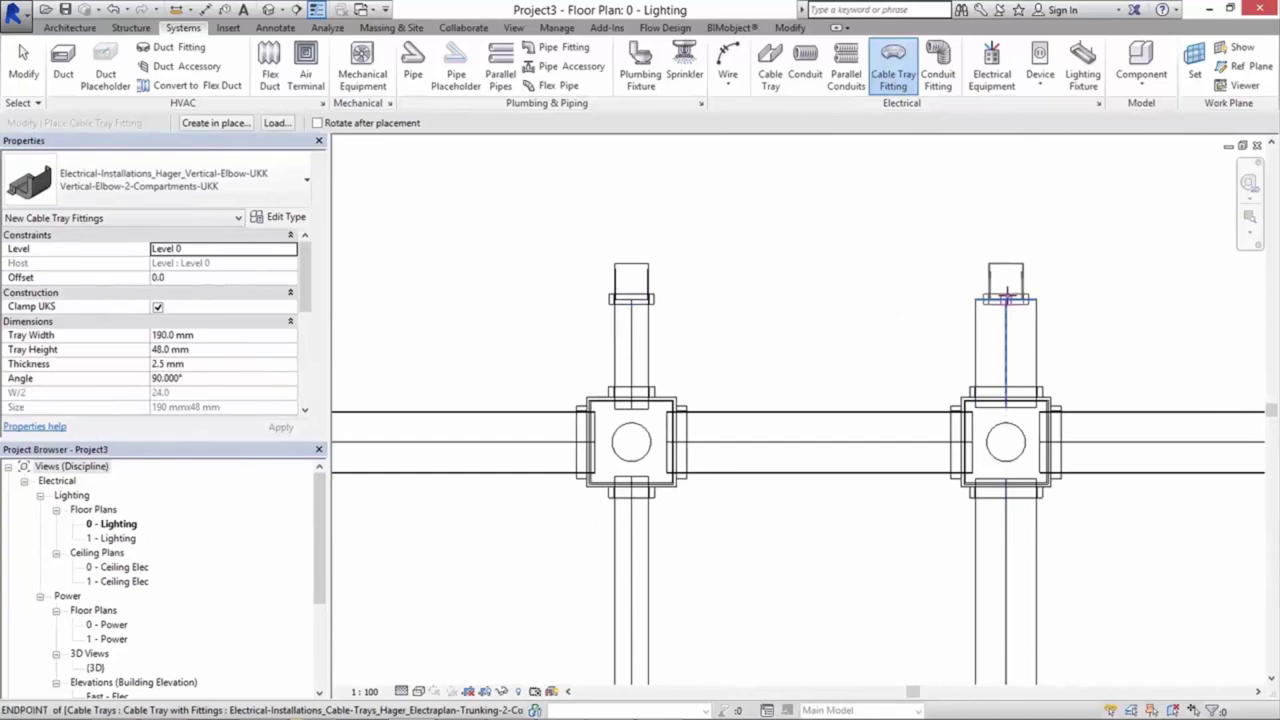
pyautogui.click(1006, 298)
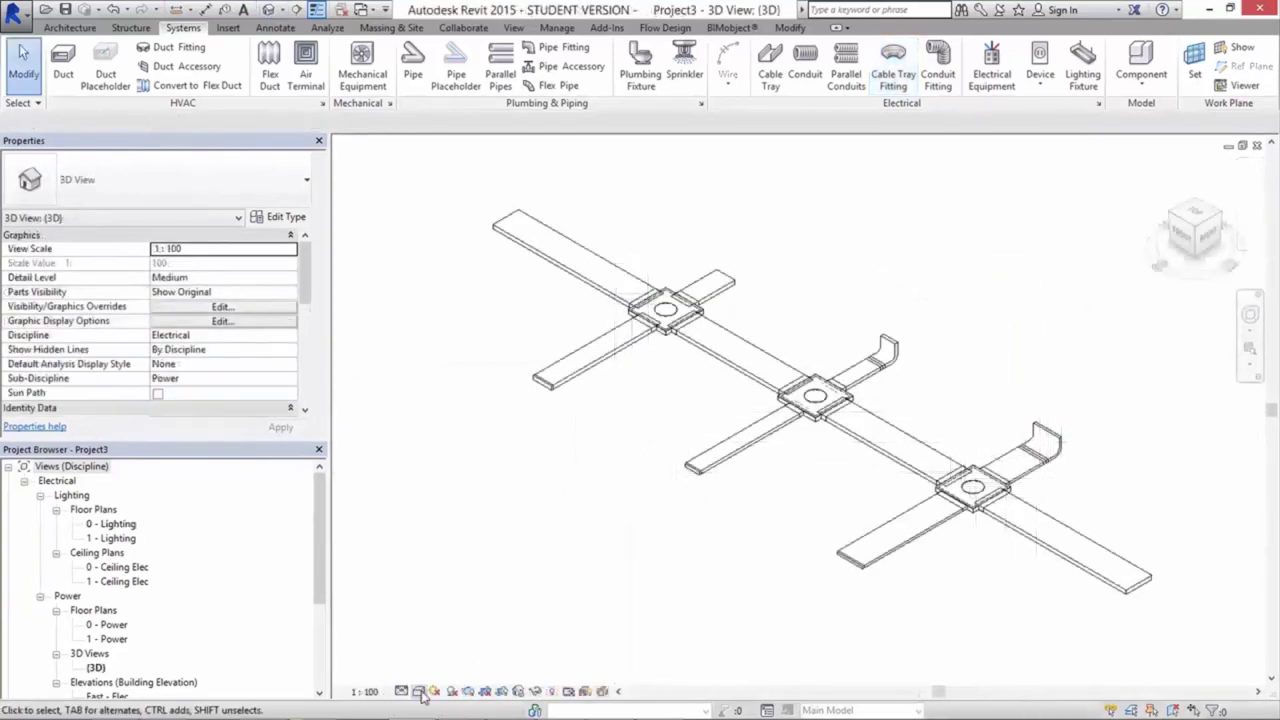
# Step: Set the 3D view to Shaded visual style and Fine detail level
pyautogui.click(418, 691)
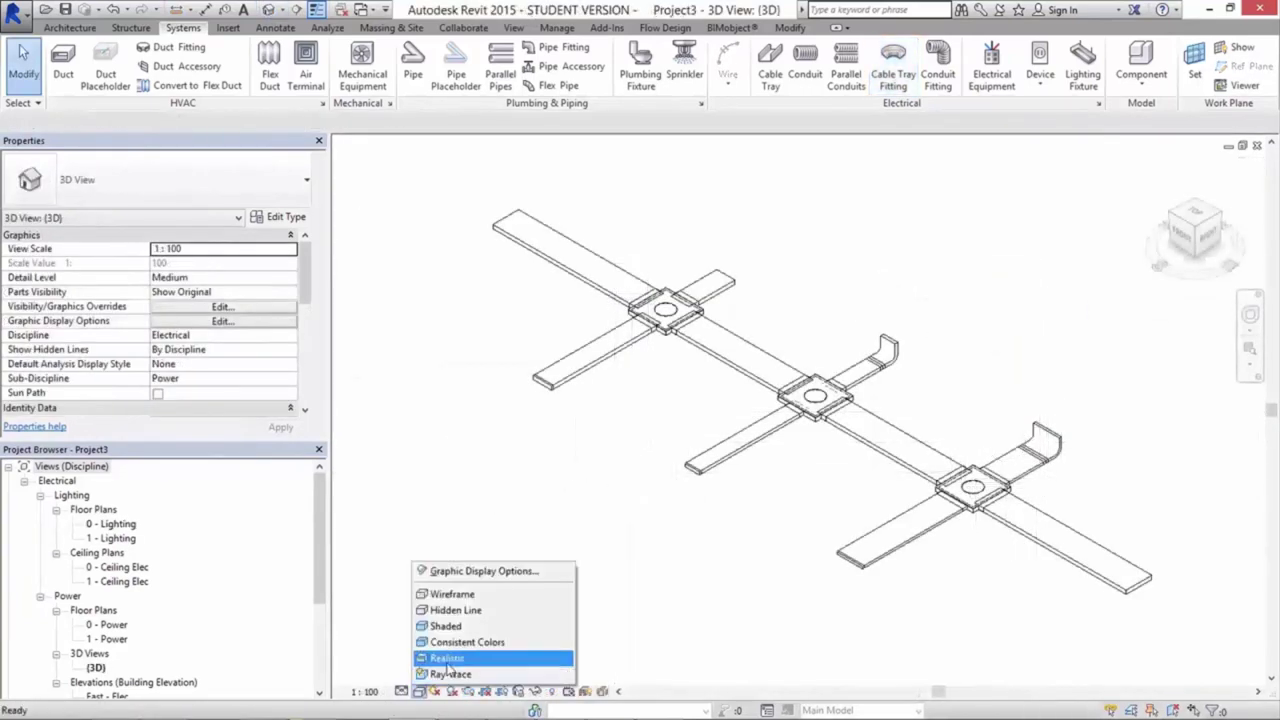
pyautogui.click(440, 658)
pyautogui.click(404, 691)
pyautogui.click(424, 675)
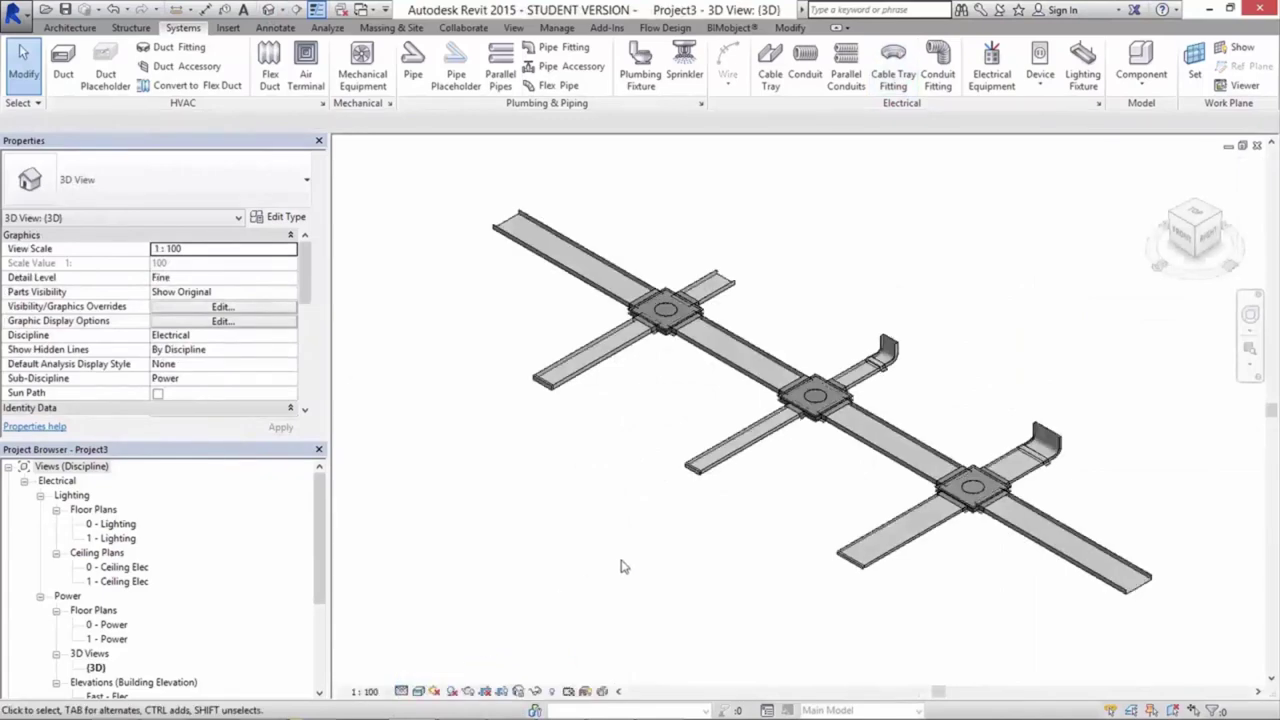
# Step: Inspect the 3D tray network, then open the 0 - Power floor plan
pyautogui.scroll(2, 695, 490)
pyautogui.scroll(3, 695, 492)
pyautogui.scroll(1, 695, 495)
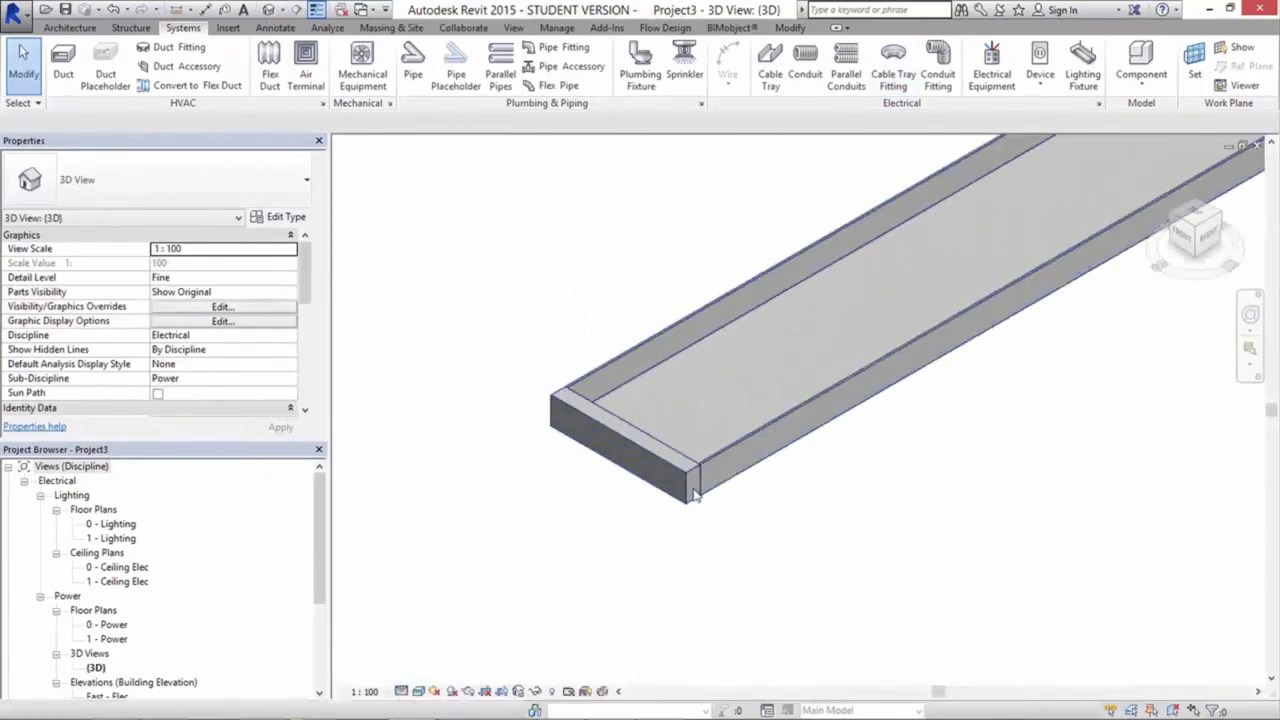
pyautogui.scroll(-5, 695, 492)
pyautogui.scroll(1, 843, 517)
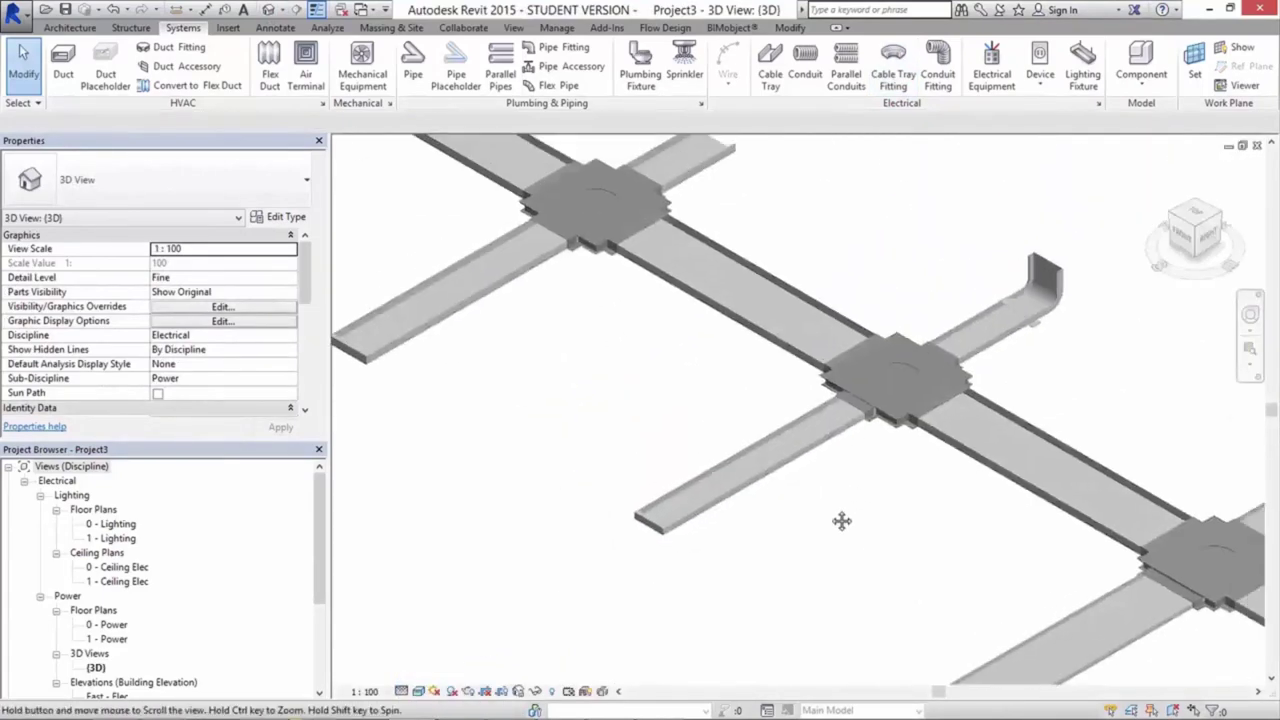
pyautogui.scroll(1, 995, 417)
pyautogui.scroll(2, 967, 418)
pyautogui.scroll(1, 967, 418)
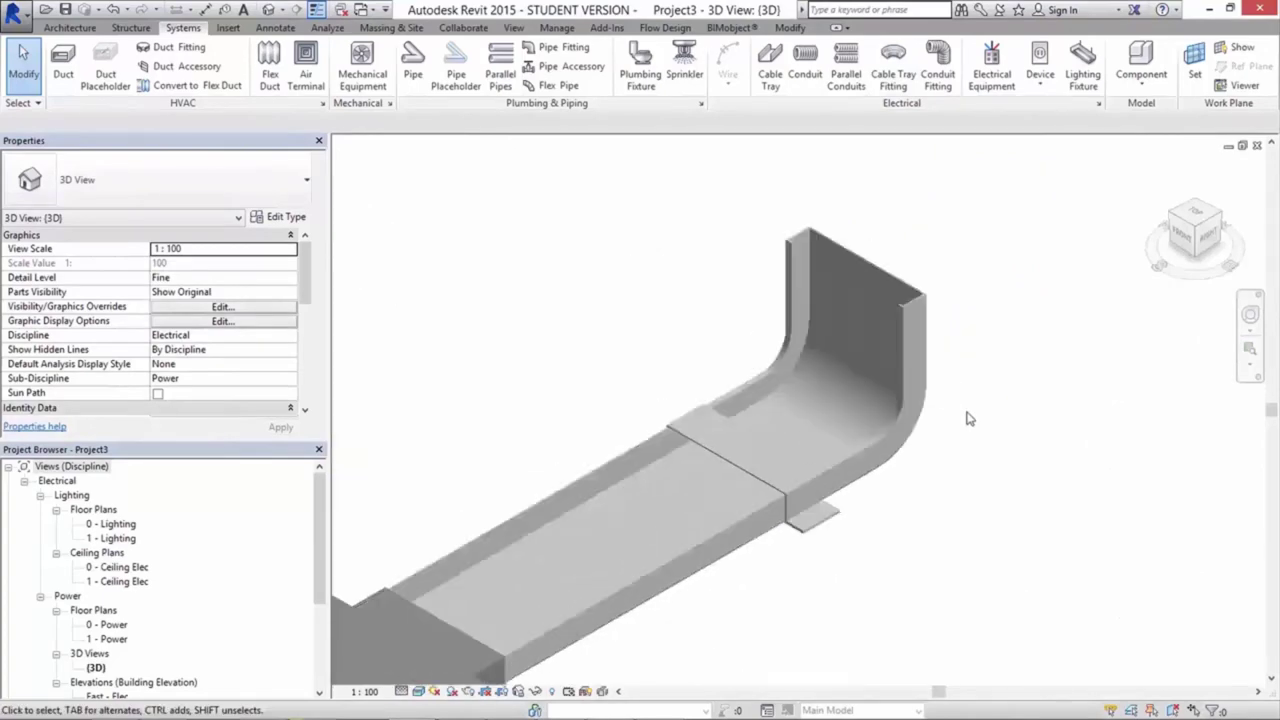
pyautogui.scroll(-3, 967, 418)
pyautogui.moveTo(967, 418)
pyautogui.mouseDown(button='middle')
pyautogui.moveTo(1014, 443)
pyautogui.moveTo(977, 441)
pyautogui.mouseUp(button='middle')
pyautogui.scroll(-1, 1008, 424)
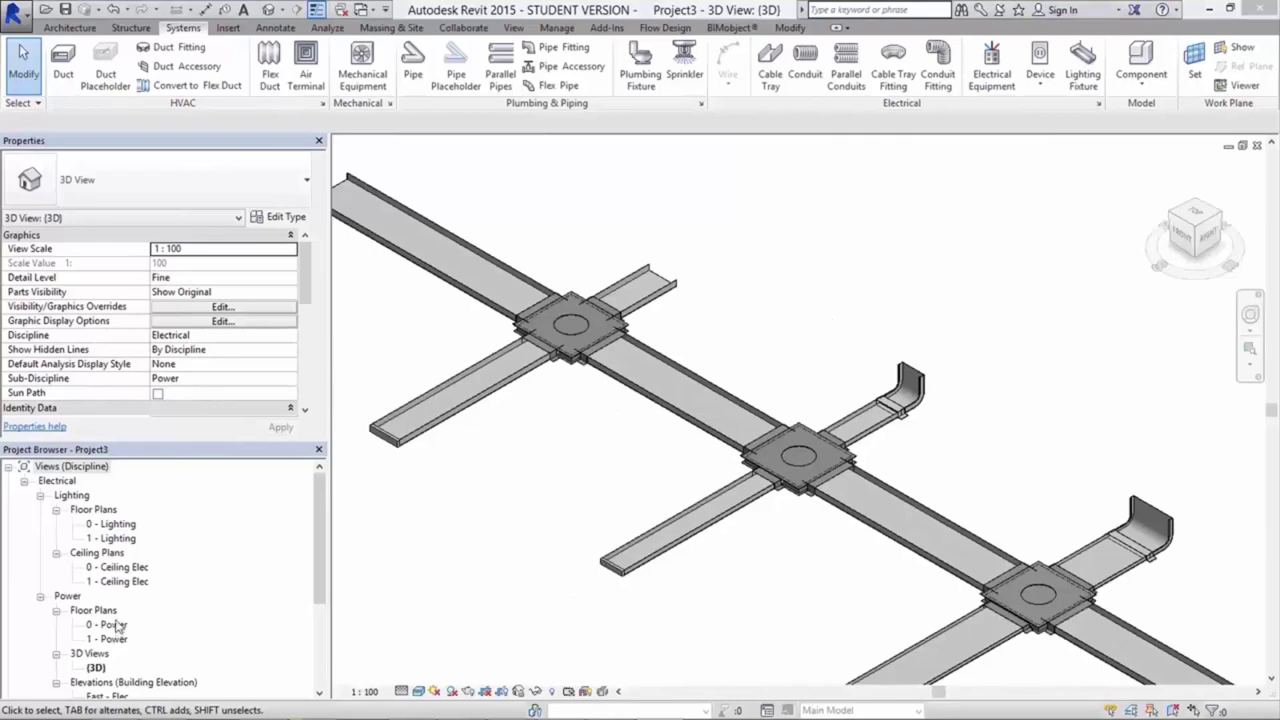
pyautogui.doubleClick(113, 625)
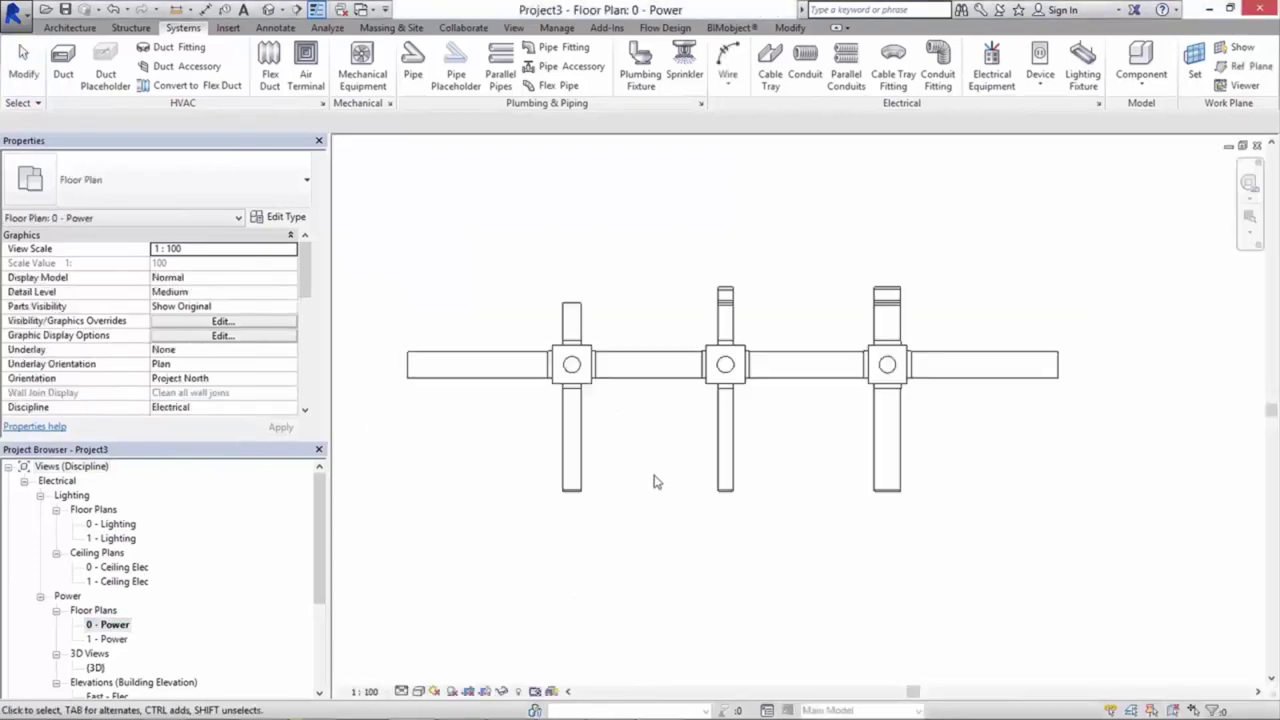
# Step: Start Cable Tray Fitting with the Universal junction box with sheet metal casing size 3 type
pyautogui.scroll(2, 655, 481)
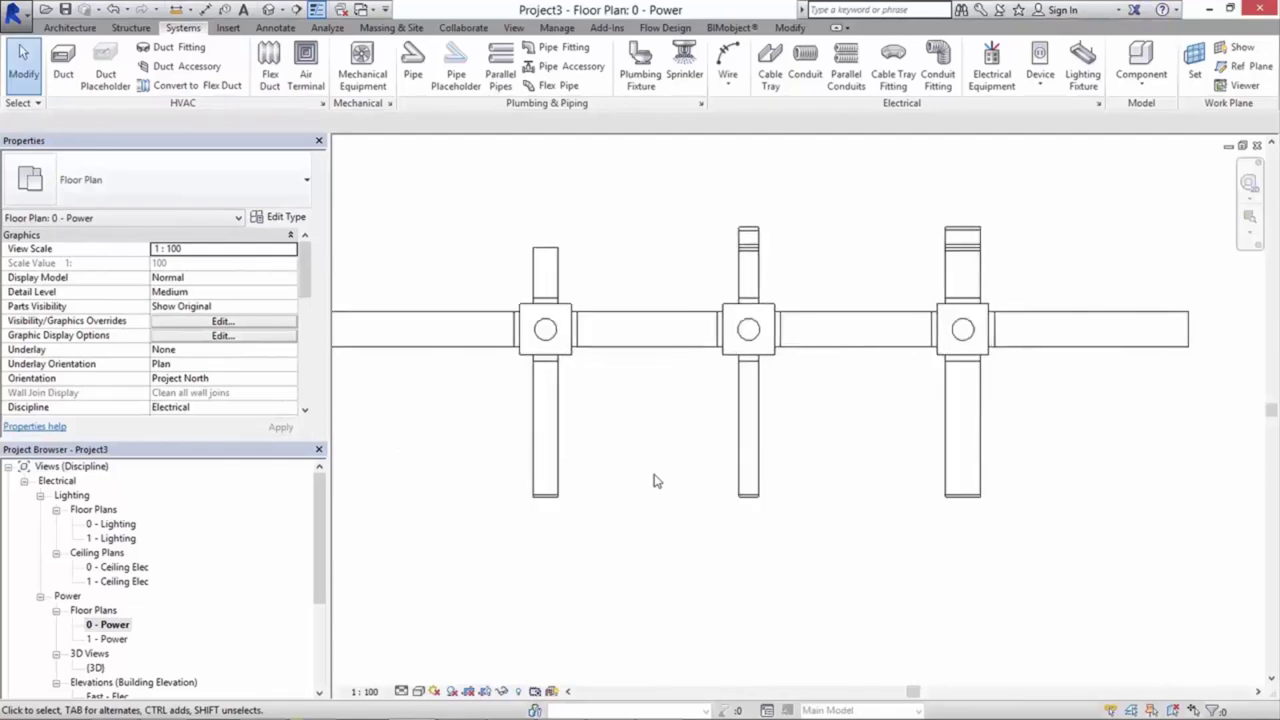
pyautogui.moveTo(655, 481); pyautogui.dragTo(716, 484, button='middle')
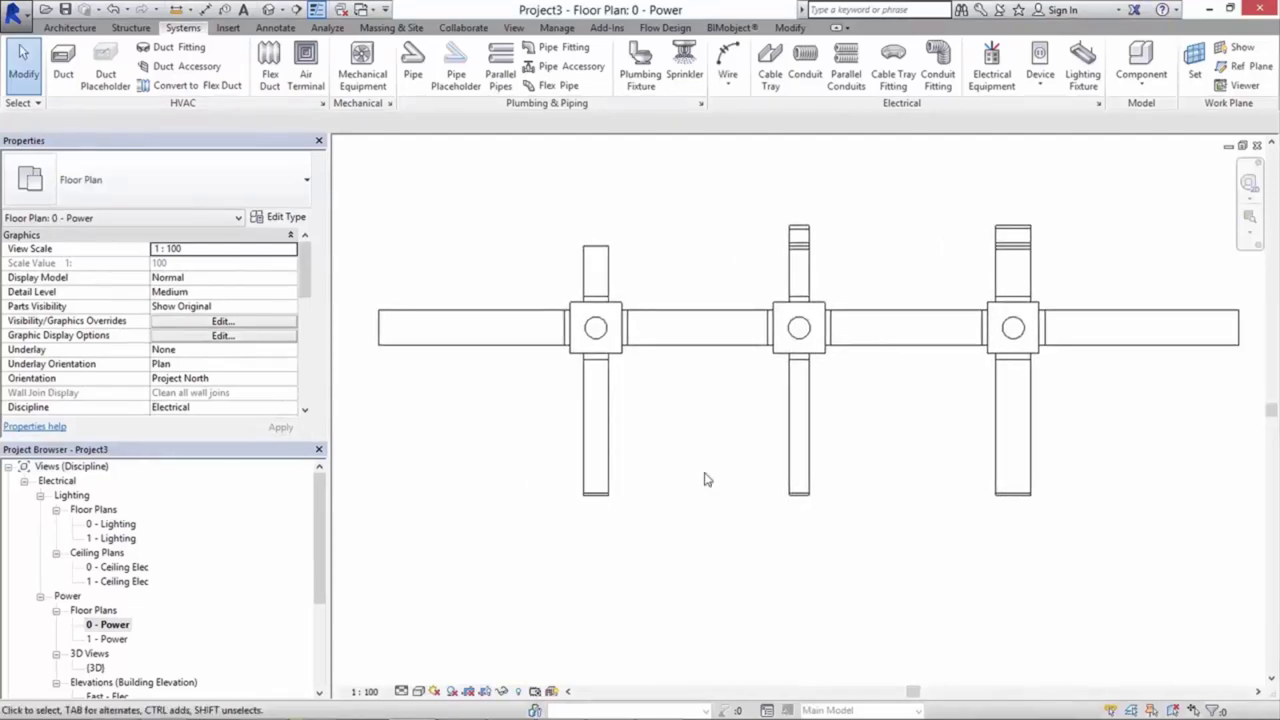
pyautogui.scroll(-1, 705, 480)
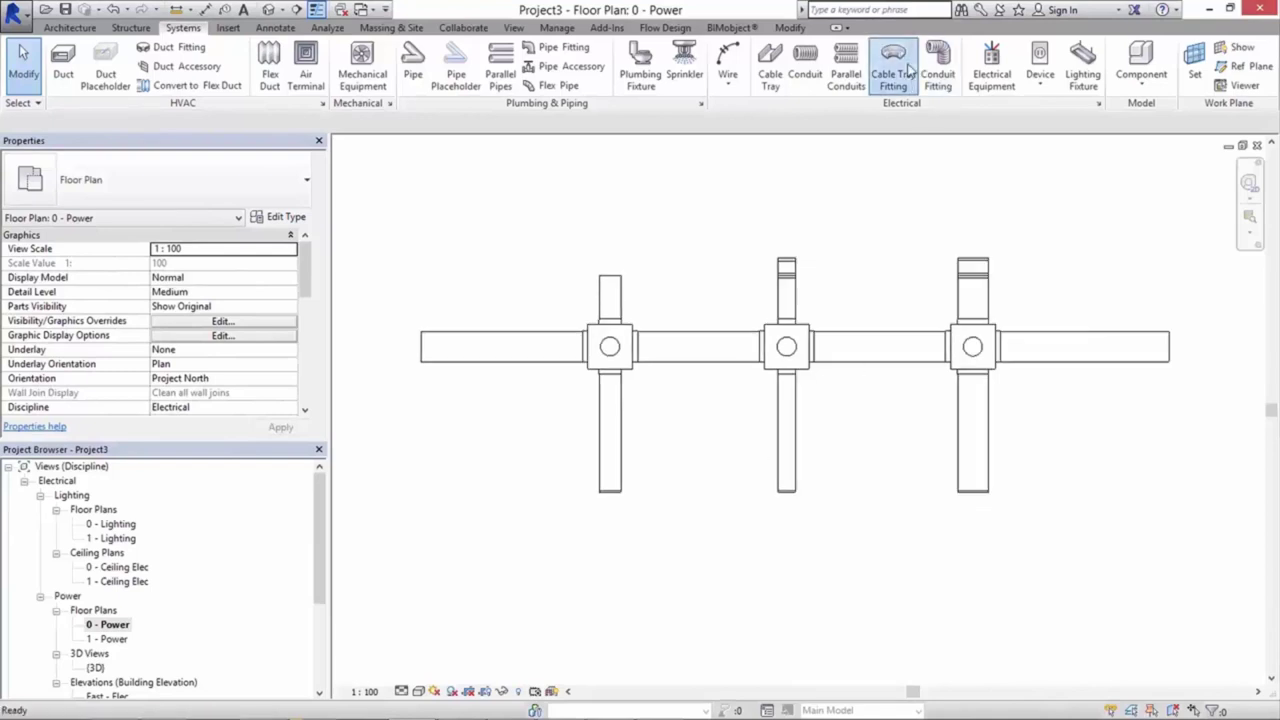
pyautogui.click(907, 66)
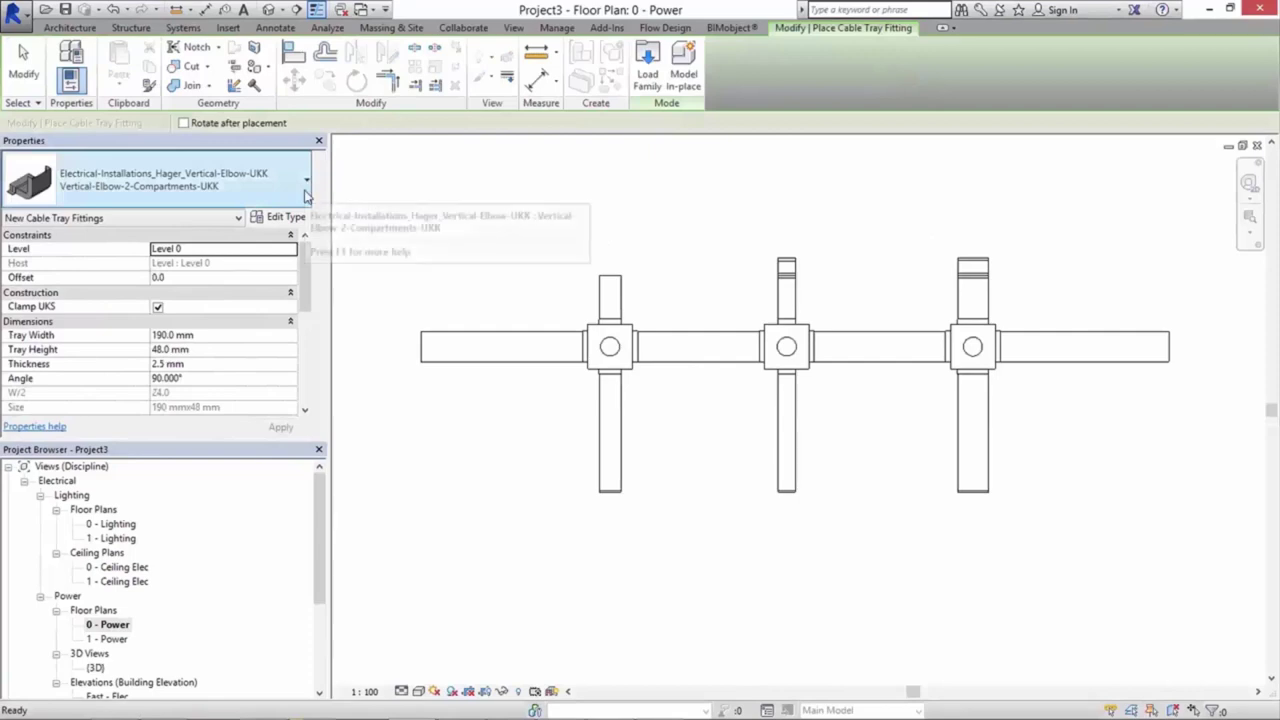
pyautogui.click(306, 195)
pyautogui.scroll(2, 388, 290)
pyautogui.scroll(2, 388, 290)
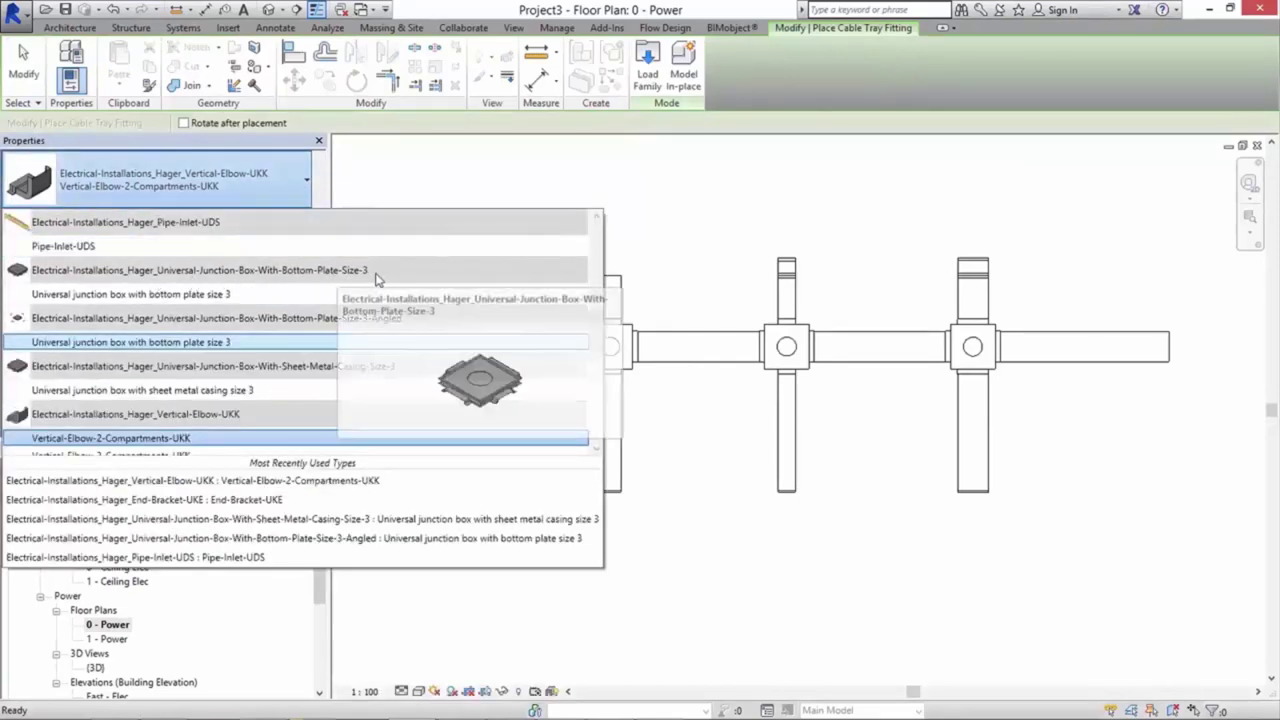
pyautogui.scroll(-1, 355, 292)
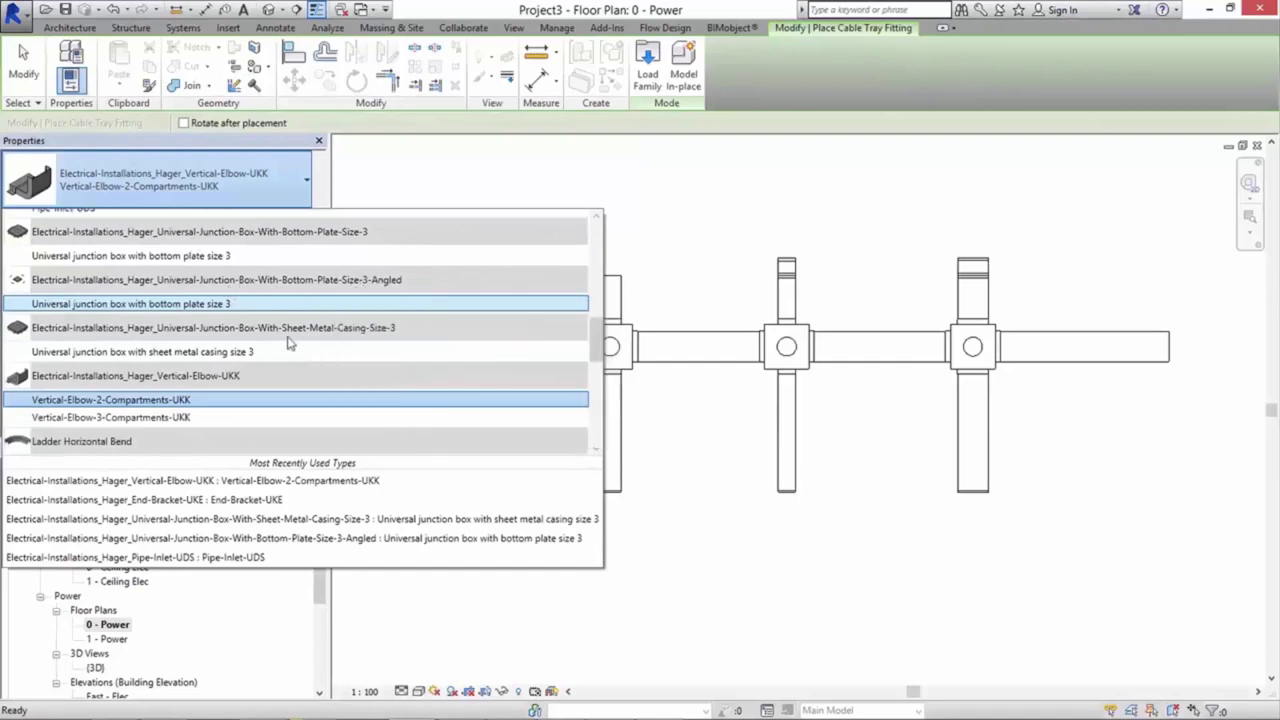
pyautogui.press('Escape')
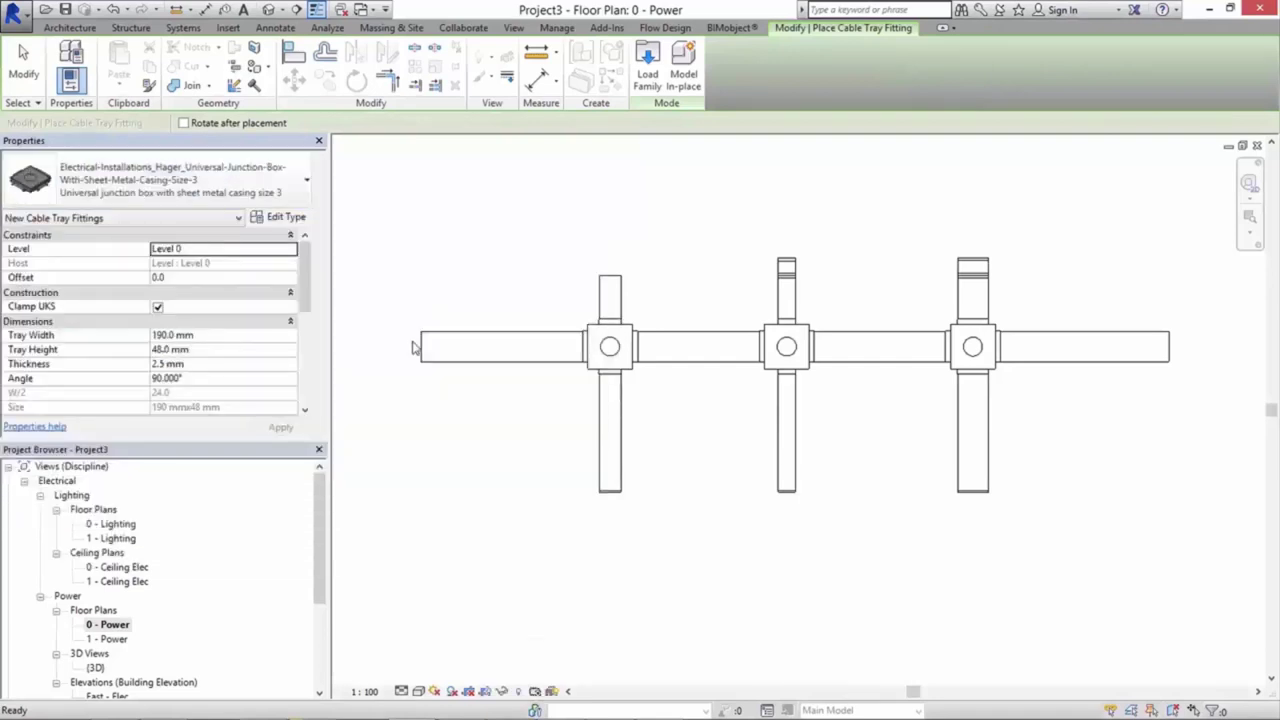
# Step: Place the sheet metal casing size 3 junction box at the tray run's left end
pyautogui.click(418, 346)
pyautogui.press('Return')
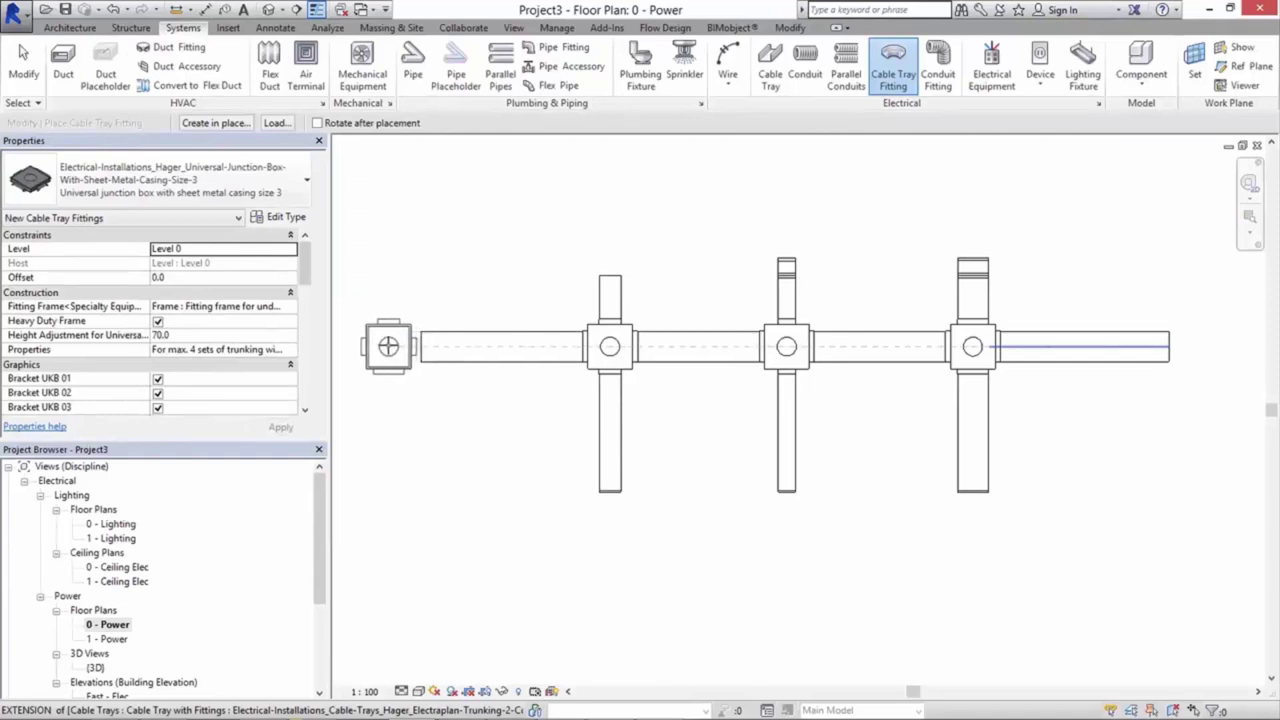
pyautogui.scroll(1, 390, 345)
pyautogui.scroll(1, 400, 350)
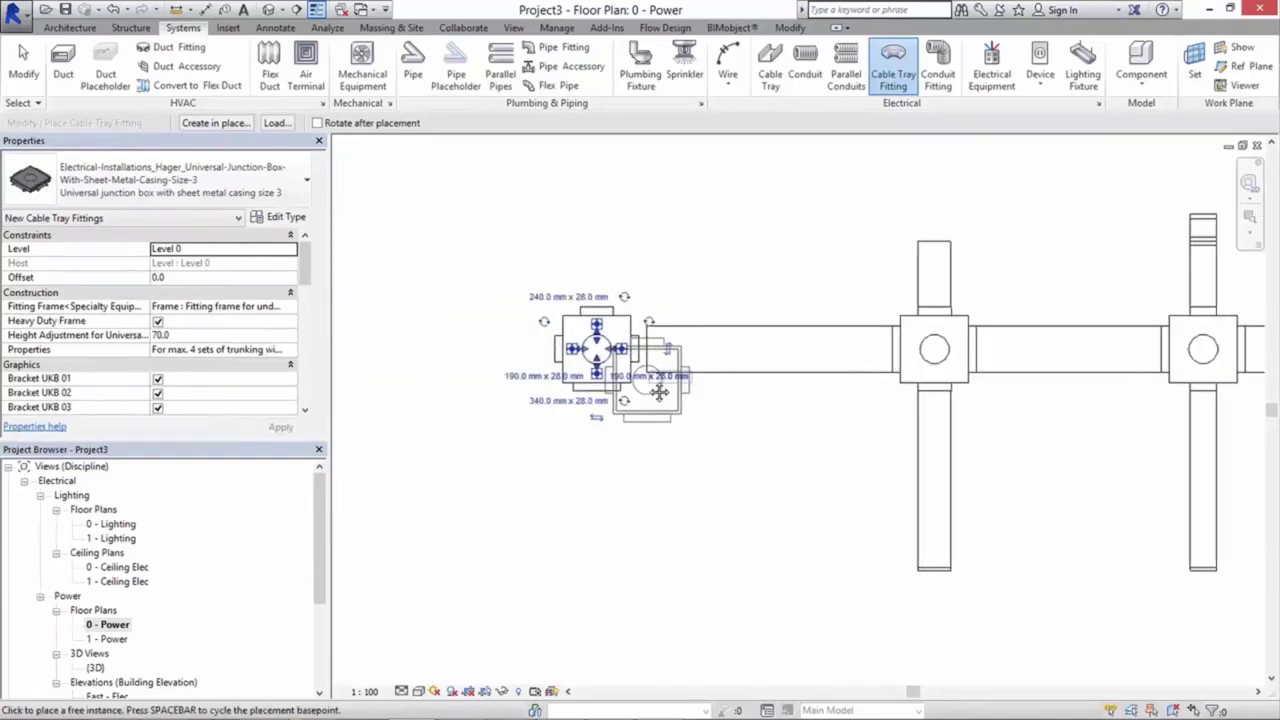
pyautogui.press('Escape')
pyautogui.scroll(2, 649, 379)
# Step: Extend the 340 mm tray's left end into the junction box and check the box's connector sizes
pyautogui.click(646, 328)
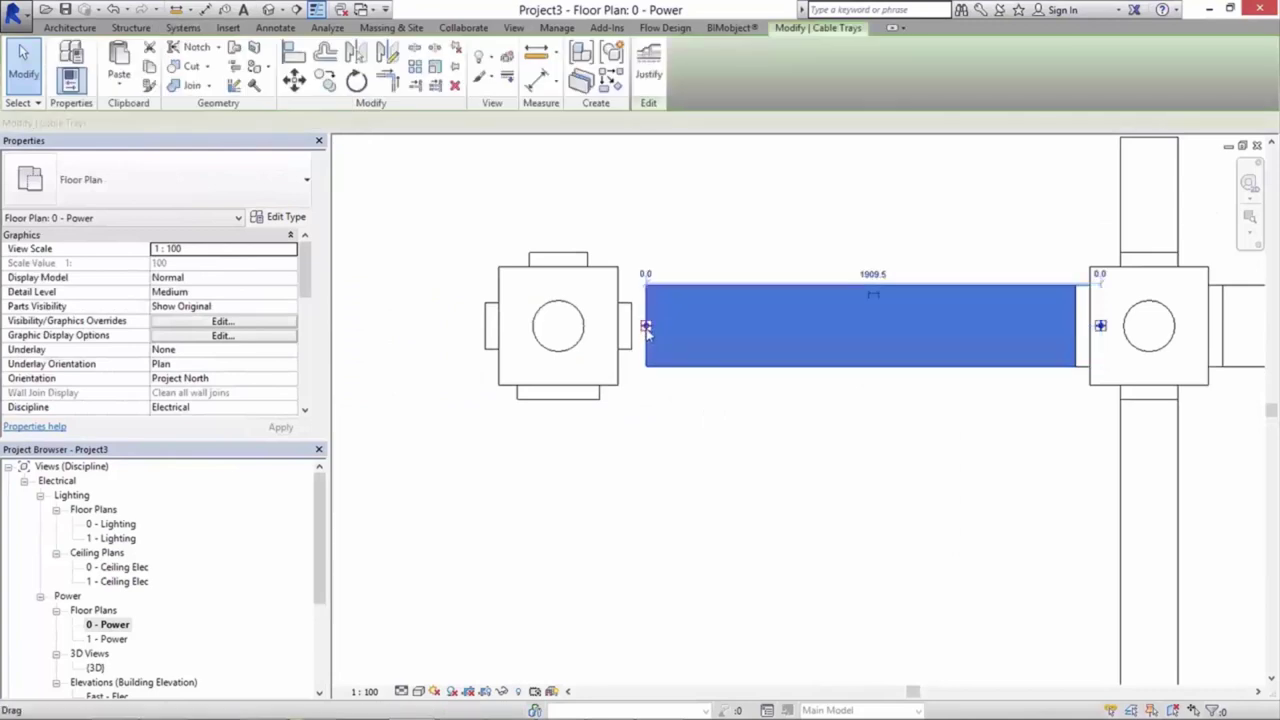
pyautogui.moveTo(646, 328); pyautogui.dragTo(612, 328)
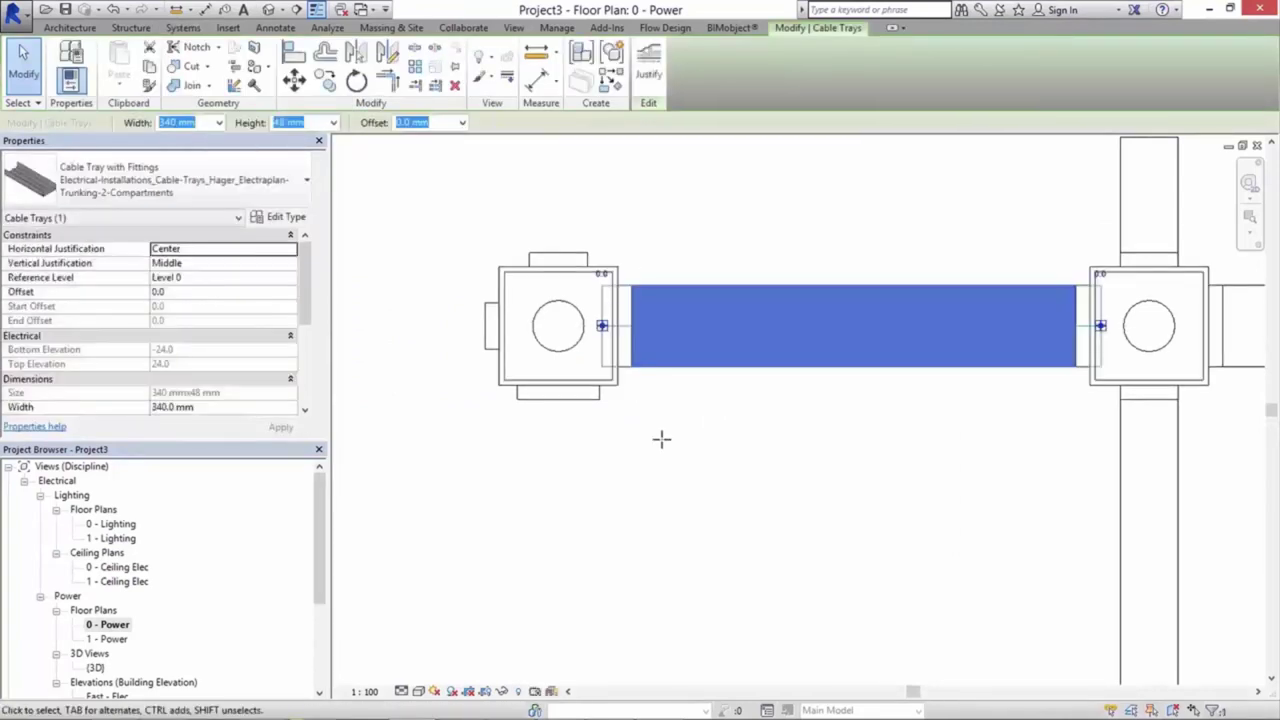
pyautogui.press('Escape')
pyautogui.moveTo(661, 439); pyautogui.dragTo(700, 391, button='middle')
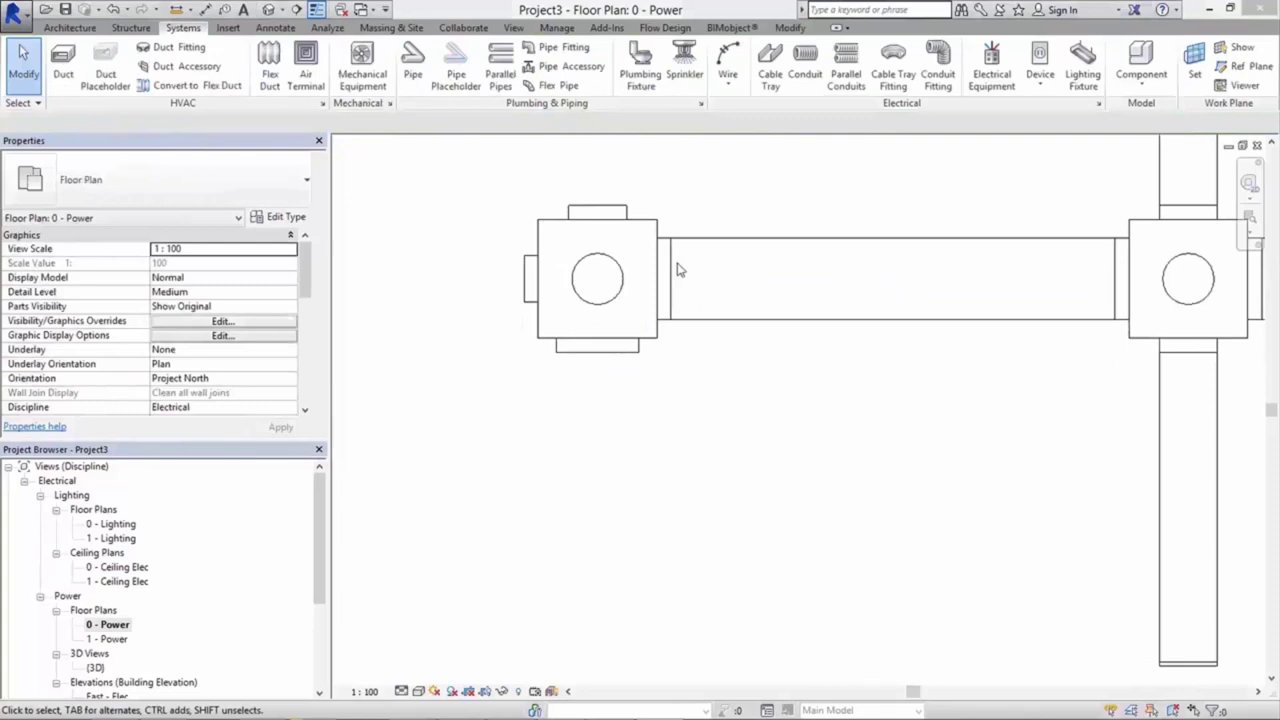
pyautogui.click(655, 346)
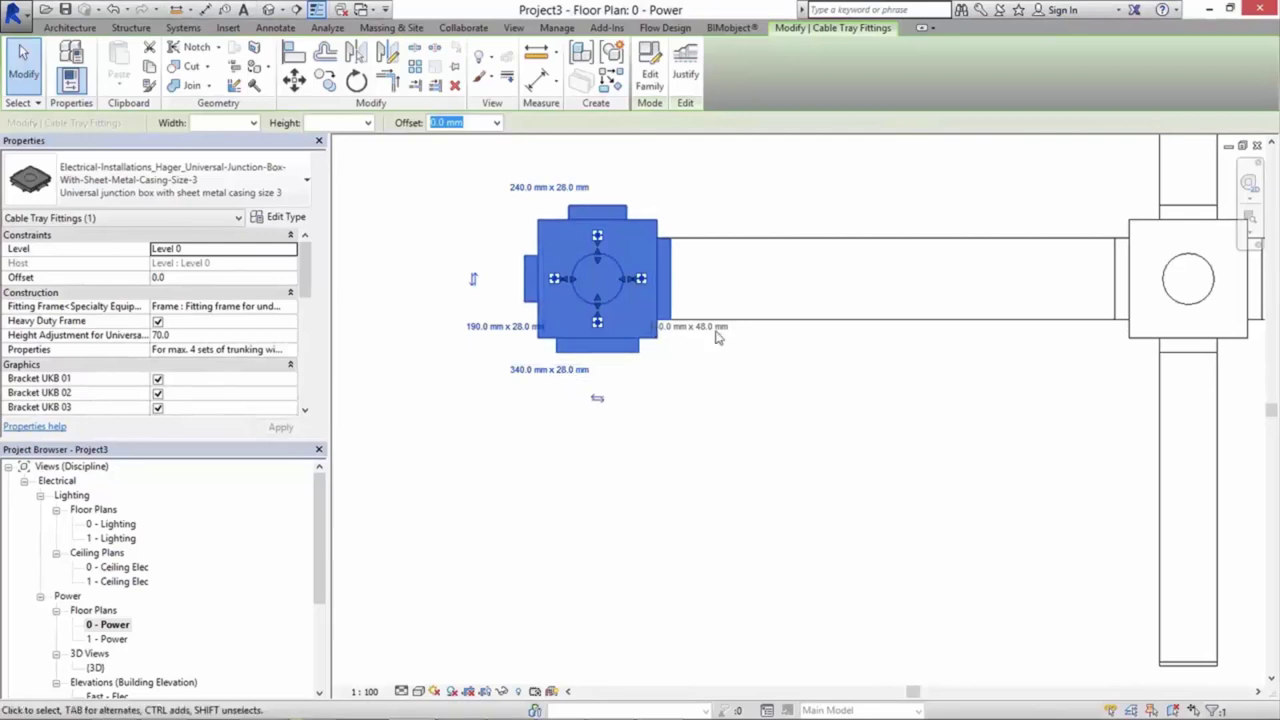
pyautogui.click(700, 374)
# Step: Start a new cable tray run sized 190 mm wide by 38 mm high
pyautogui.scroll(-2, 660, 400)
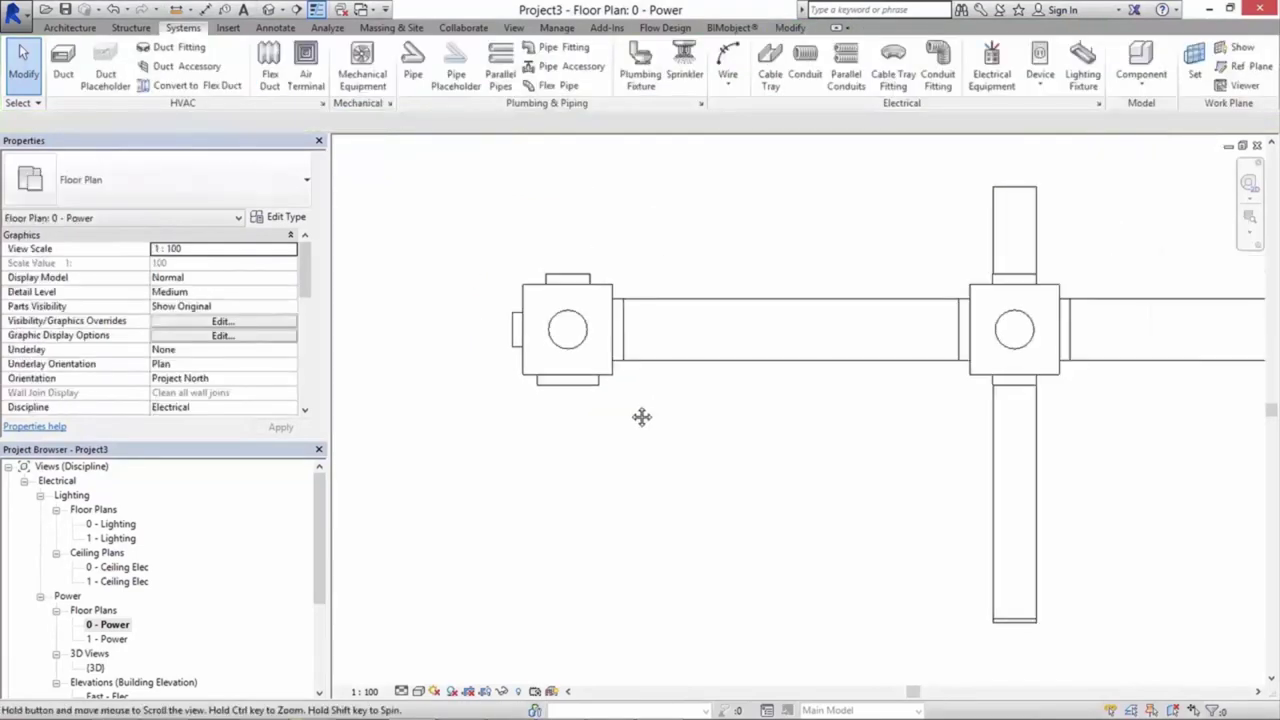
pyautogui.click(770, 75)
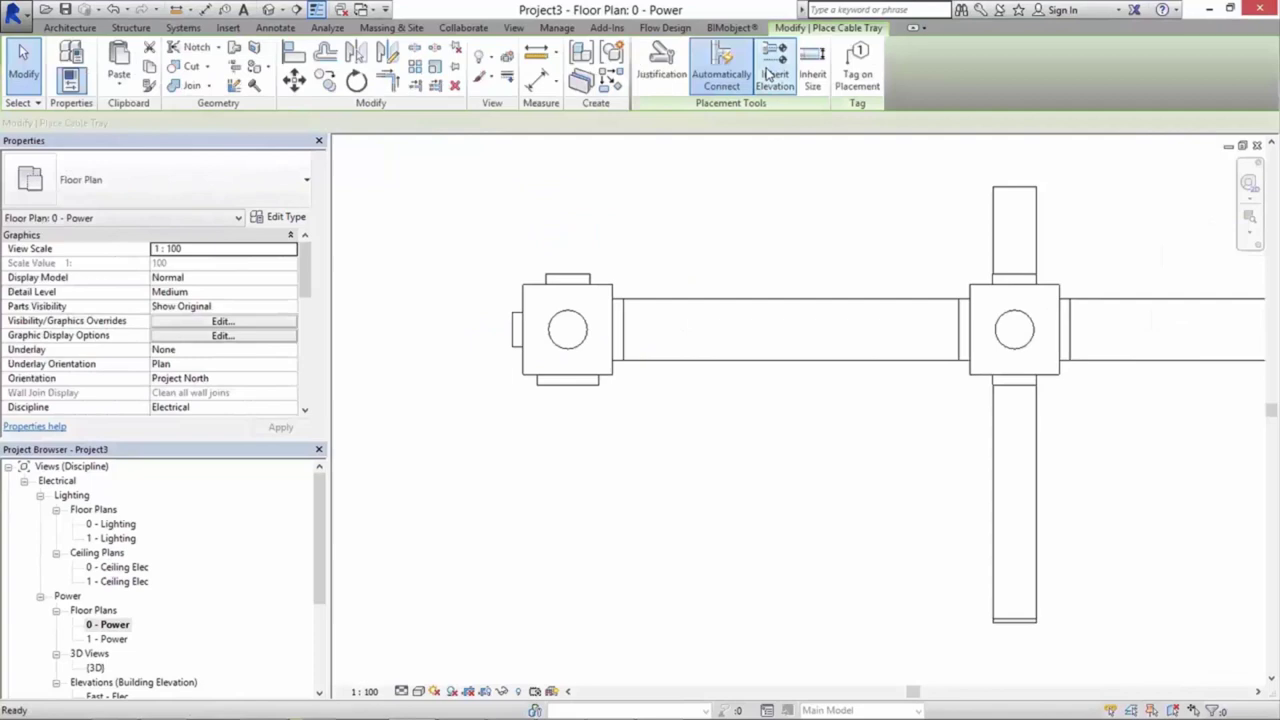
pyautogui.click(242, 122)
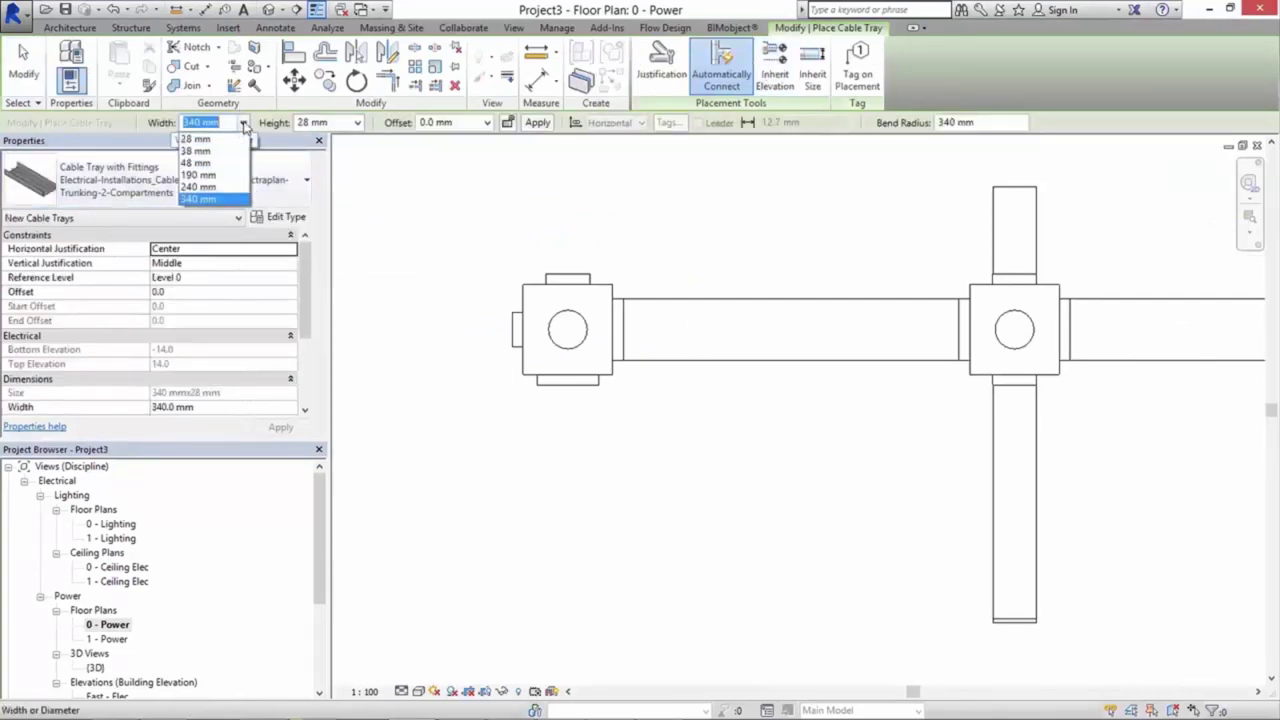
pyautogui.click(237, 176)
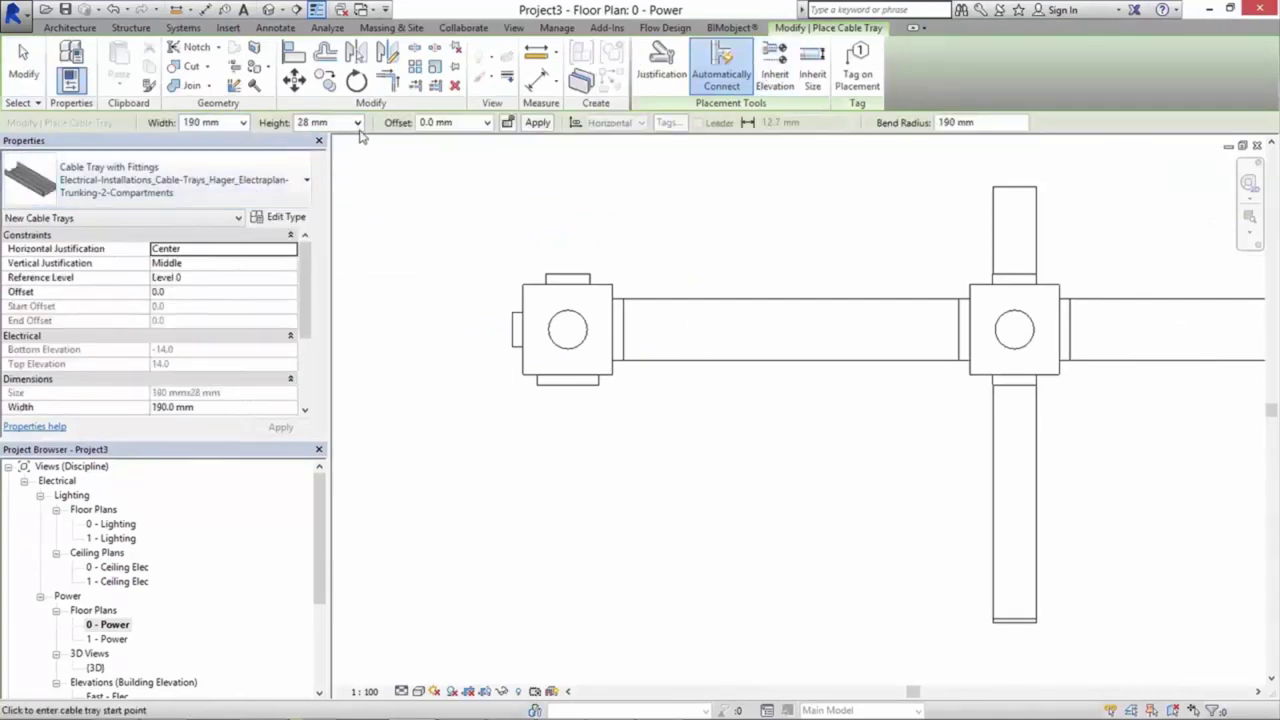
pyautogui.click(357, 123)
pyautogui.click(348, 155)
# Step: Draw the tray straight down about 4100 mm from the junction box's bottom connector
pyautogui.scroll(2, 529, 323)
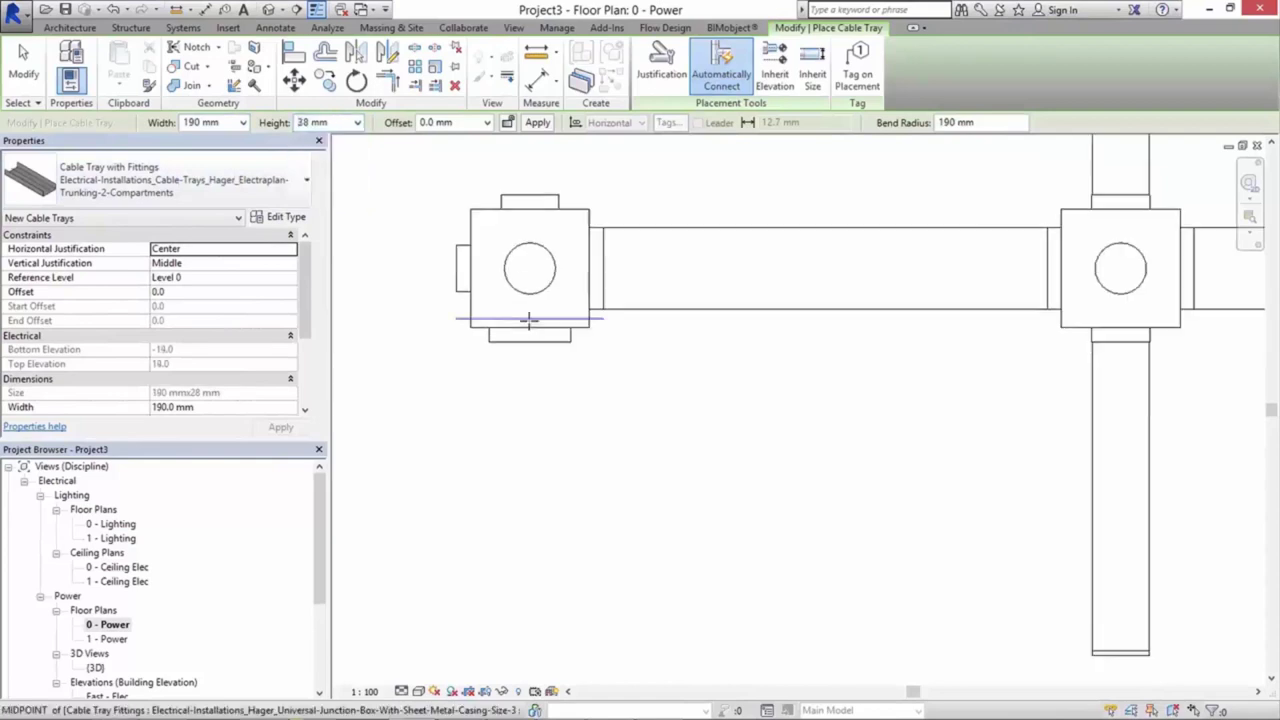
pyautogui.scroll(3, 529, 329)
pyautogui.click(530, 329)
pyautogui.scroll(-2, 545, 330)
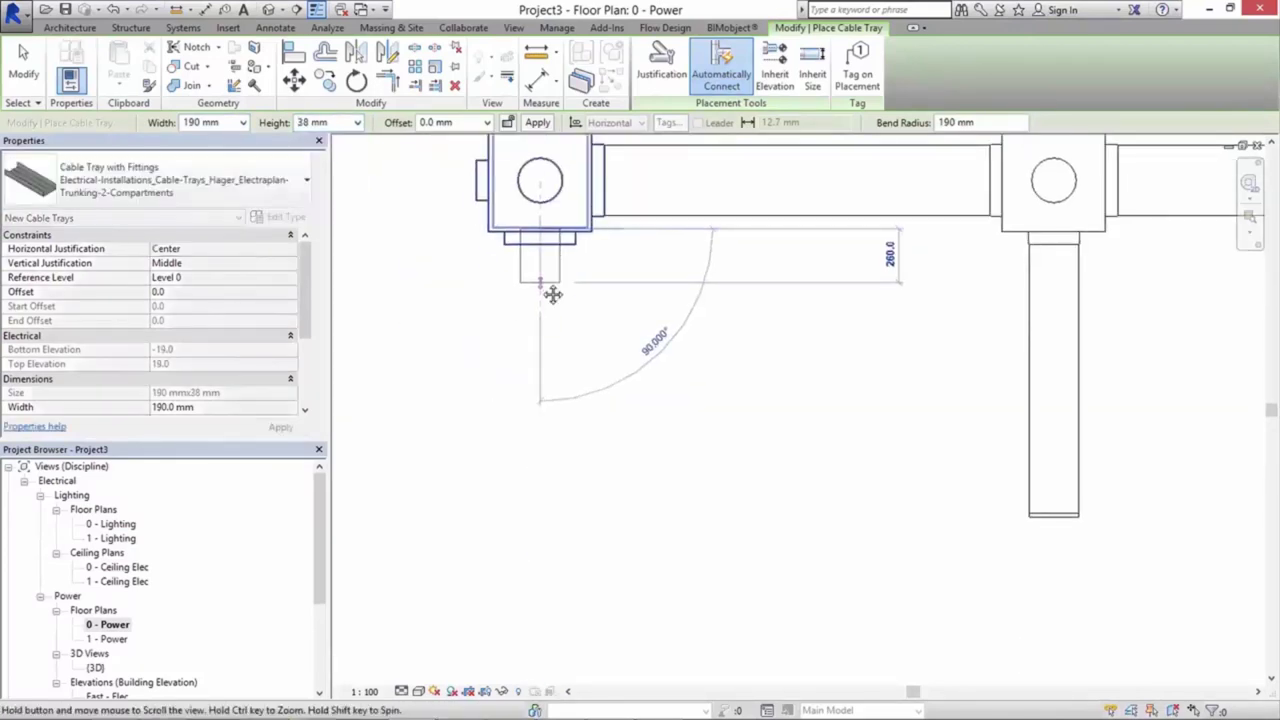
pyautogui.scroll(-1, 537, 314)
pyautogui.scroll(-1, 538, 350)
pyautogui.scroll(-1, 540, 420)
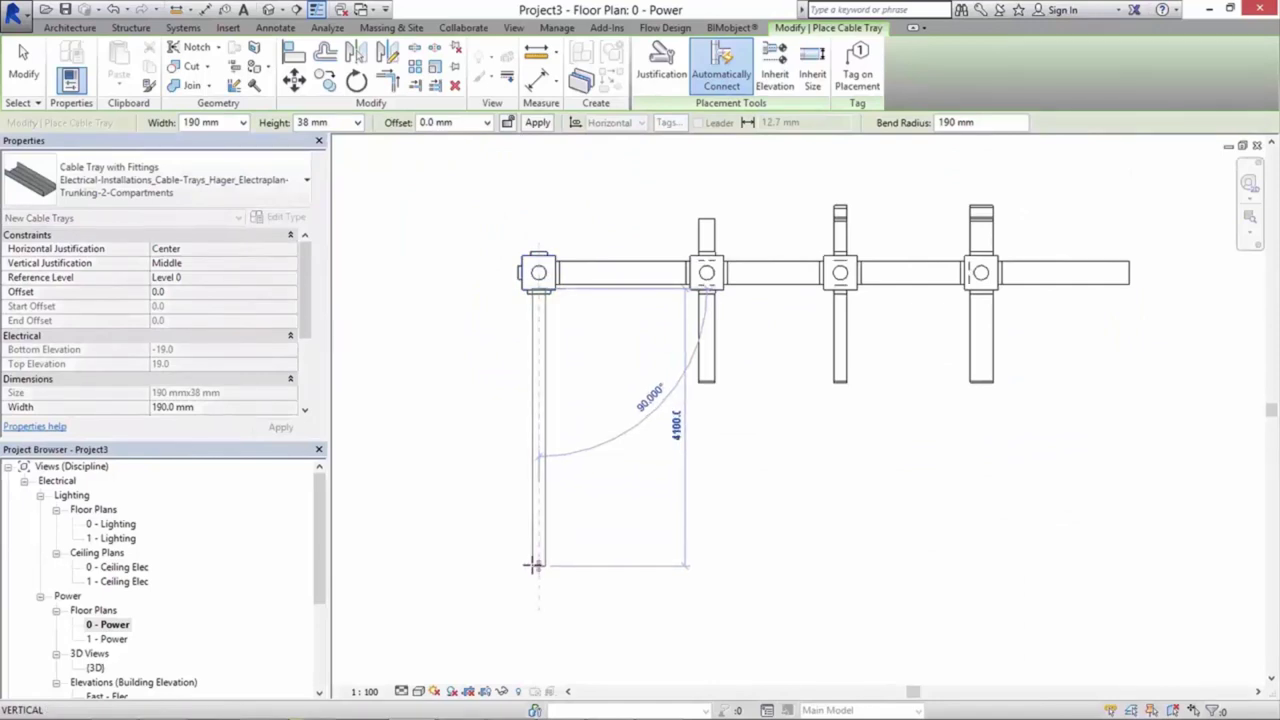
pyautogui.click(535, 565)
pyautogui.press('Escape')
pyautogui.press('Escape')
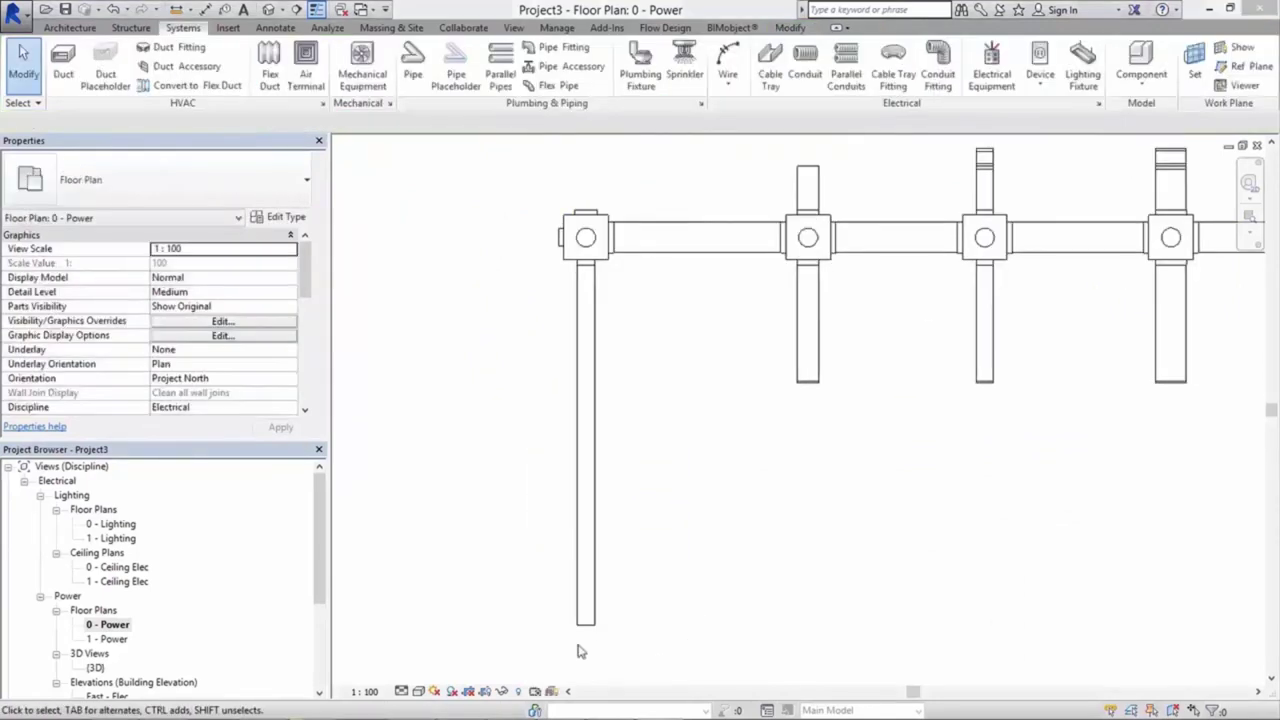
# Step: Set the plan detail level to Fine and change the visual style
pyautogui.click(401, 691)
pyautogui.click(434, 674)
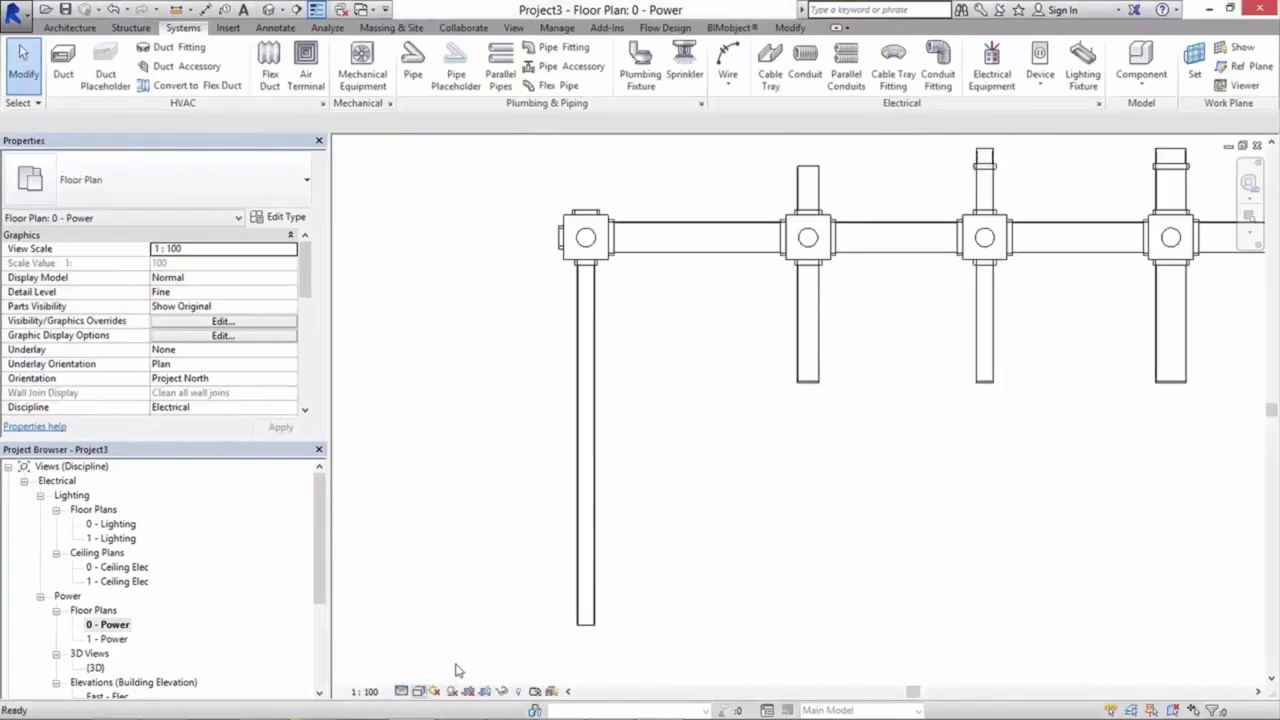
pyautogui.click(418, 691)
pyautogui.click(470, 610)
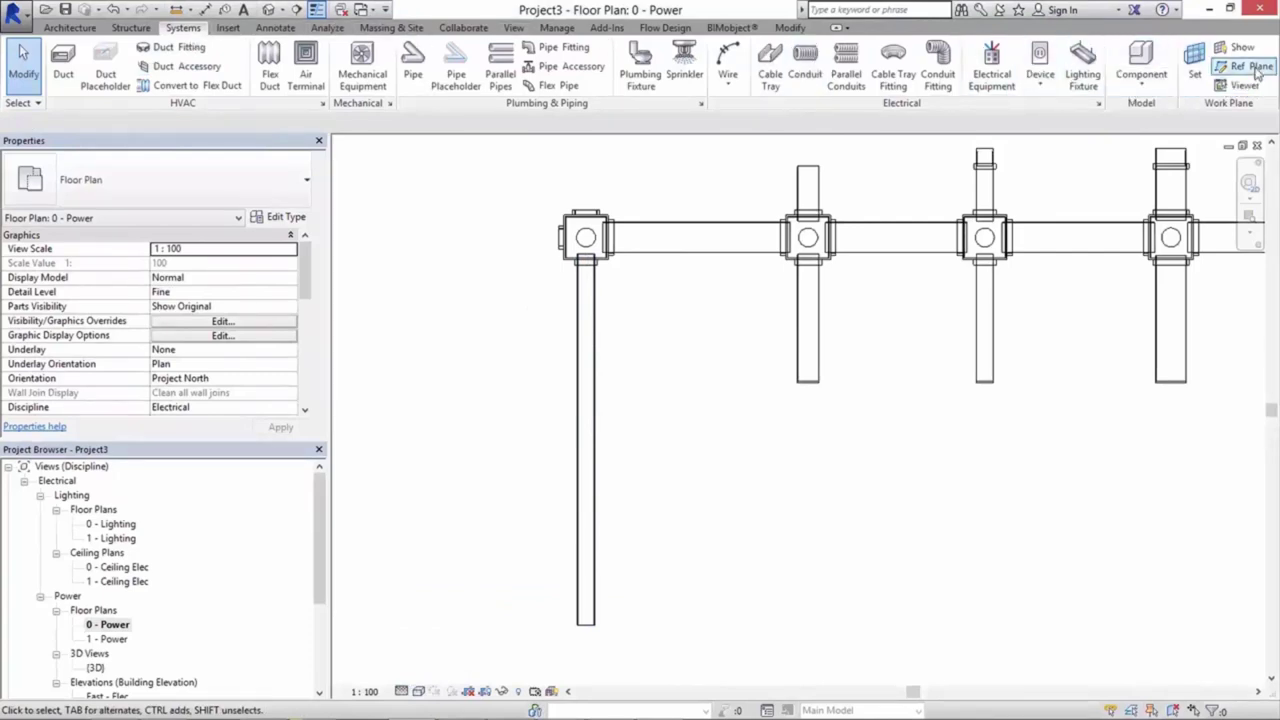
# Step: Draw a horizontal reference plane (RP) along the junction box's bottom edge across the run
pyautogui.press('r')
pyautogui.press('p')
pyautogui.scroll(3, 580, 248)
pyautogui.scroll(3, 580, 248)
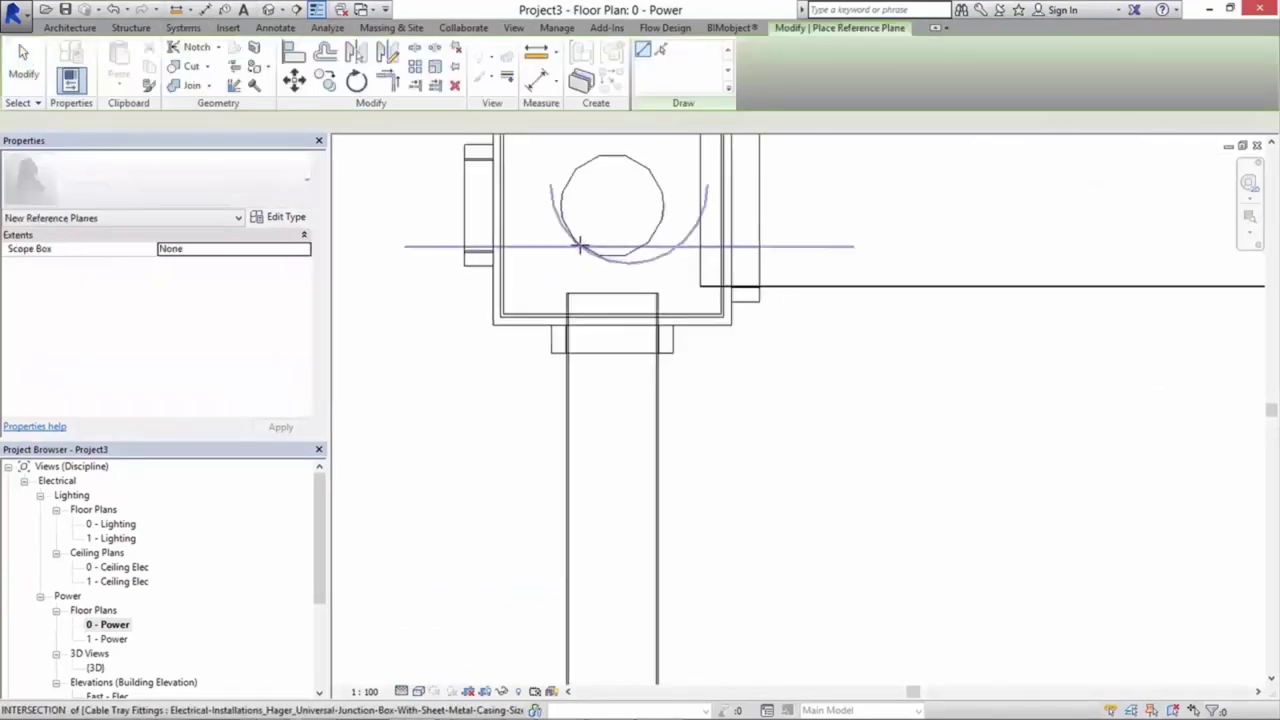
pyautogui.scroll(2, 580, 248)
pyautogui.moveTo(644, 320); pyautogui.dragTo(819, 322, button='middle')
pyautogui.click(484, 348)
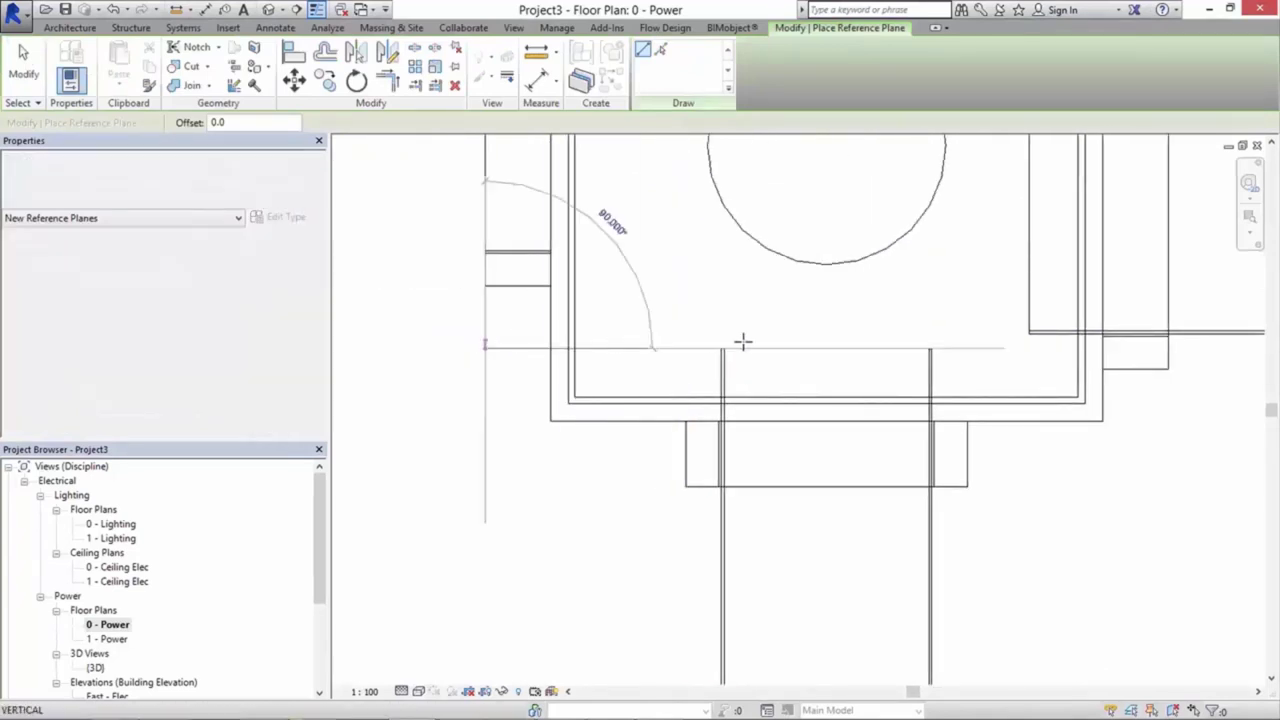
pyautogui.click(1110, 348)
# Step: Begin a second horizontal reference plane further down the trunking run
pyautogui.scroll(-3, 1006, 354)
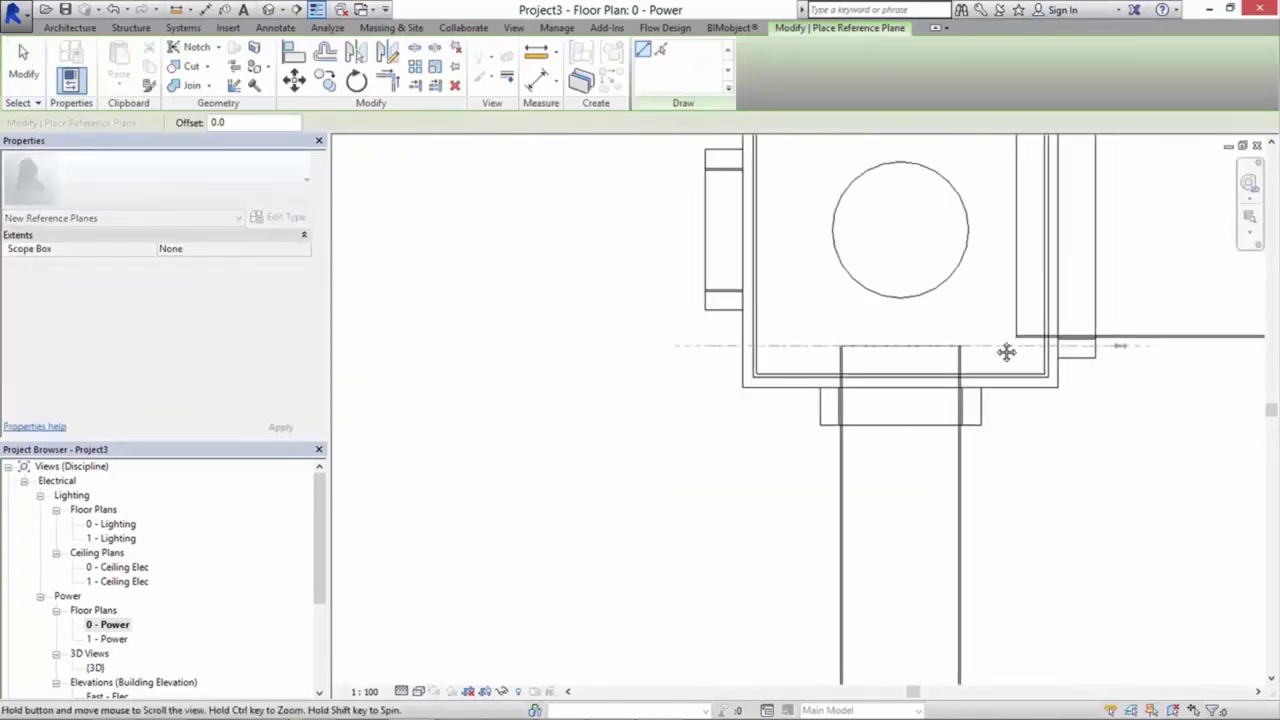
pyautogui.scroll(-2, 1051, 405)
pyautogui.moveTo(1051, 405); pyautogui.dragTo(827, 304, button='middle')
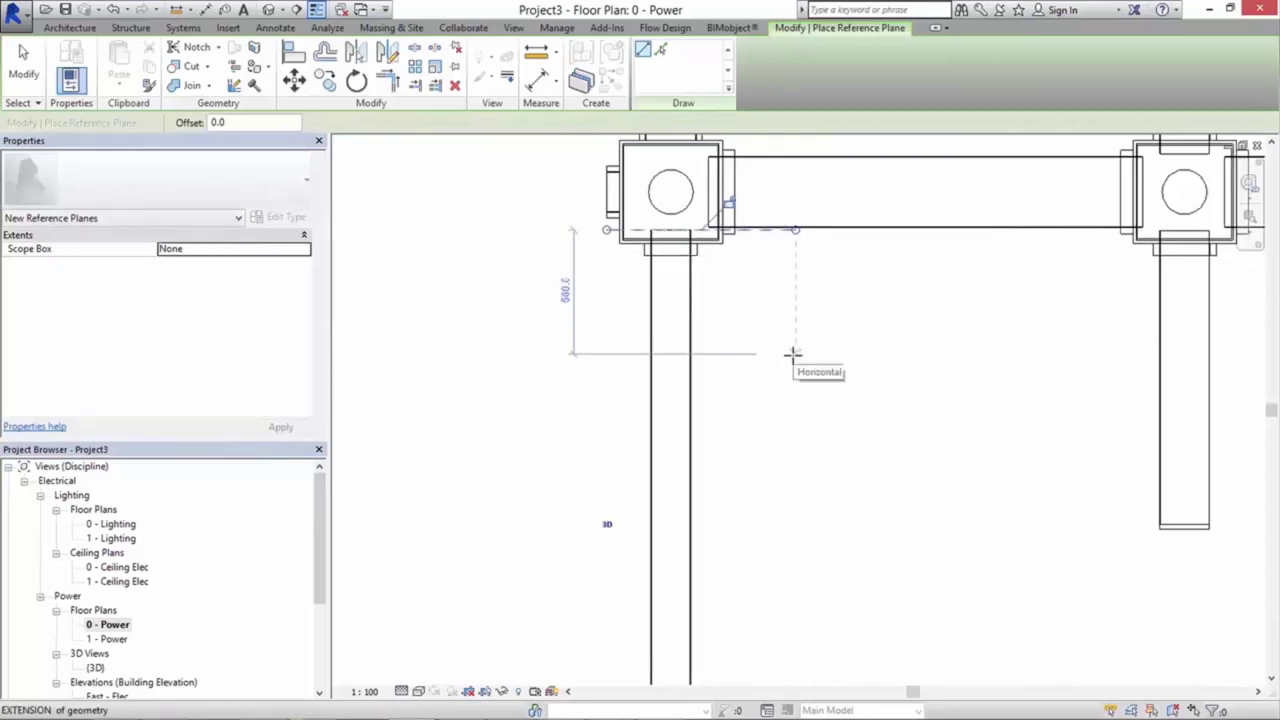
pyautogui.scroll(-2, 805, 380)
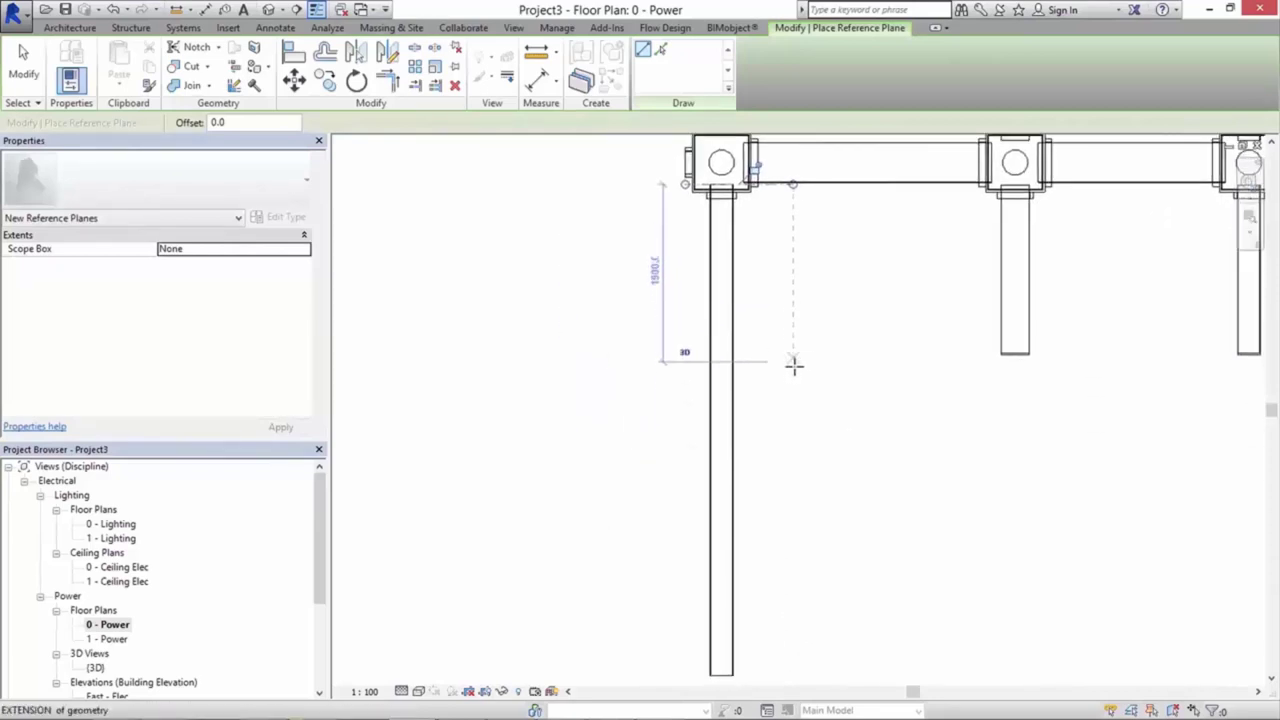
pyautogui.click(794, 414)
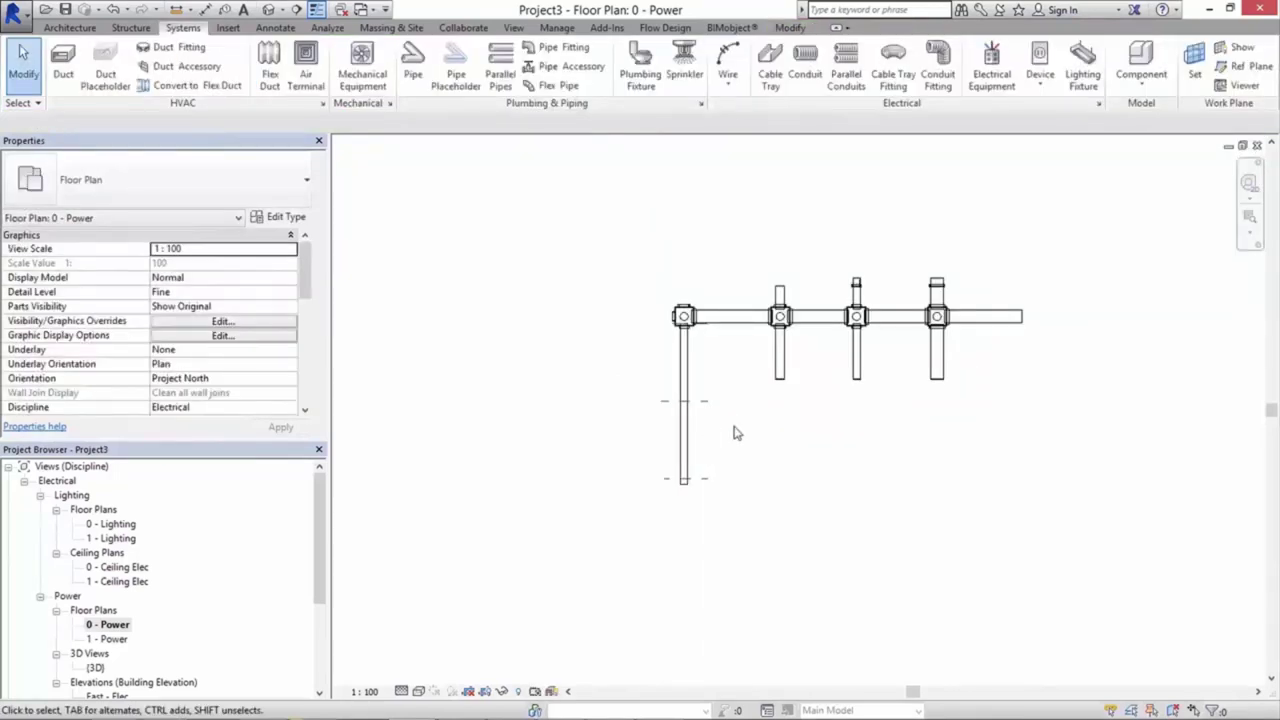
# Step: Place two Hager Clamp-UKS fittings: one on the downward tray run, one at the lower reference plane
pyautogui.click(893, 76)
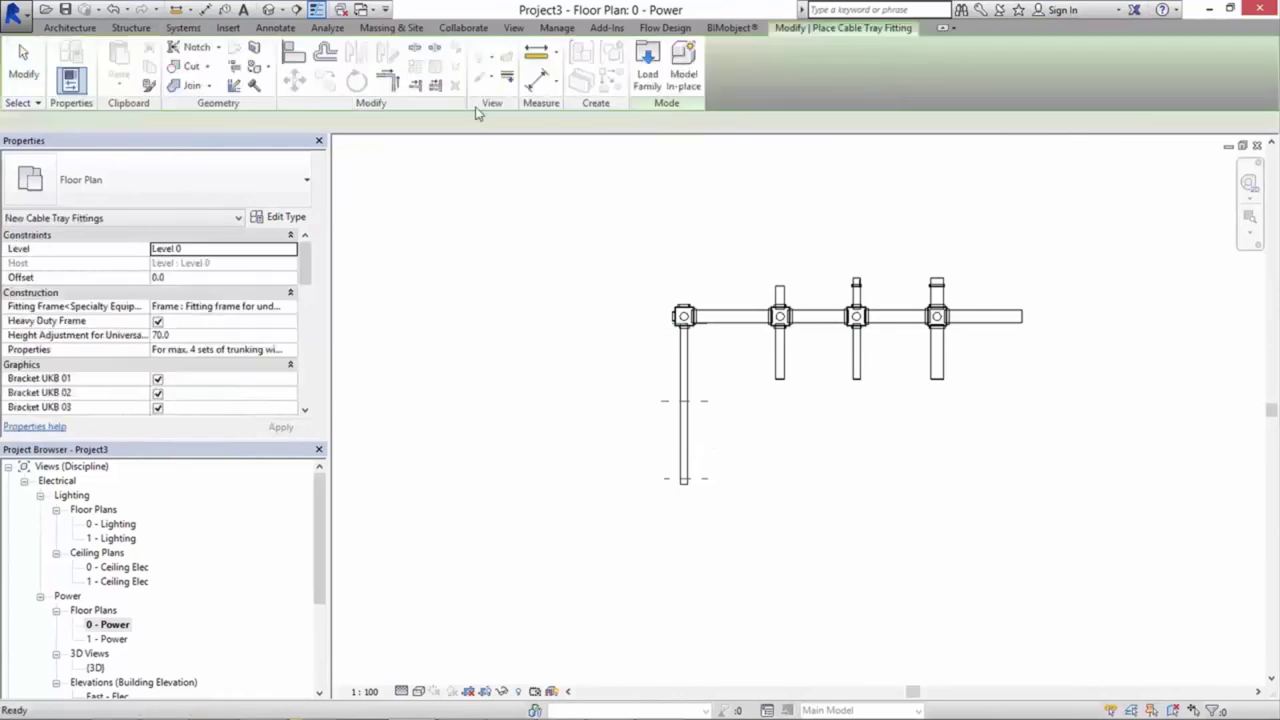
pyautogui.click(297, 206)
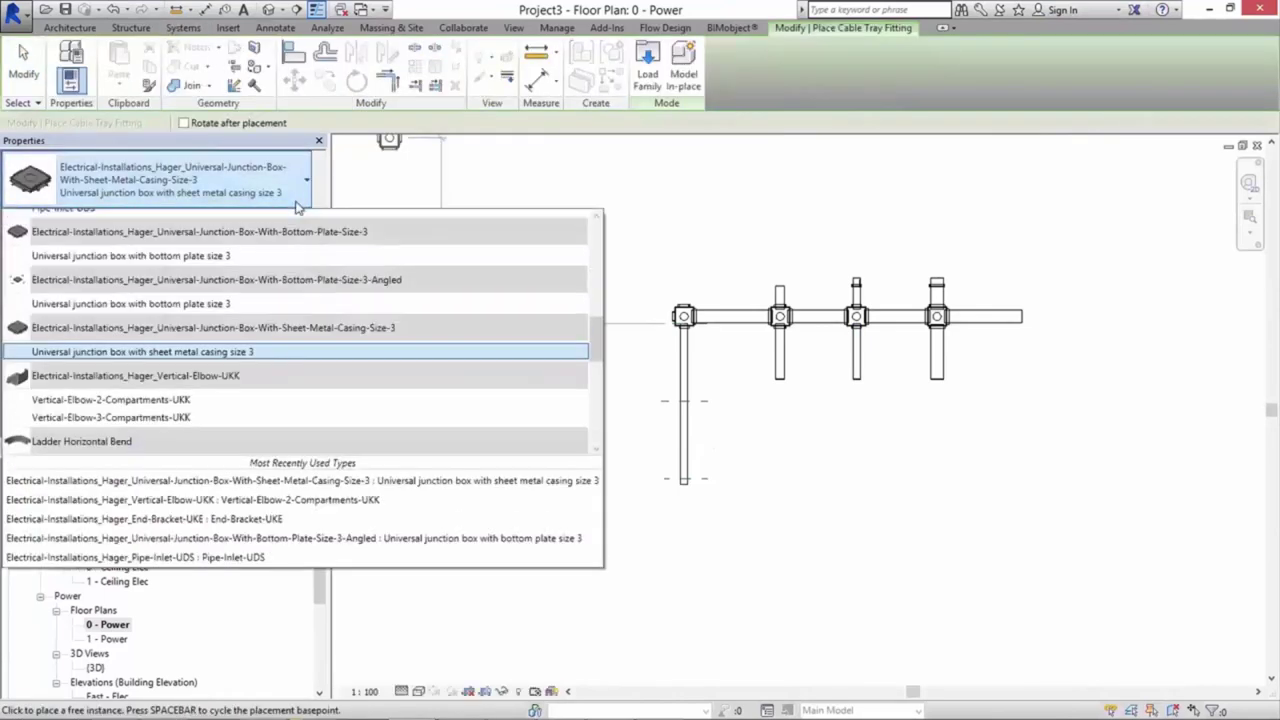
pyautogui.scroll(1, 257, 268)
pyautogui.scroll(2, 255, 283)
pyautogui.scroll(1, 254, 281)
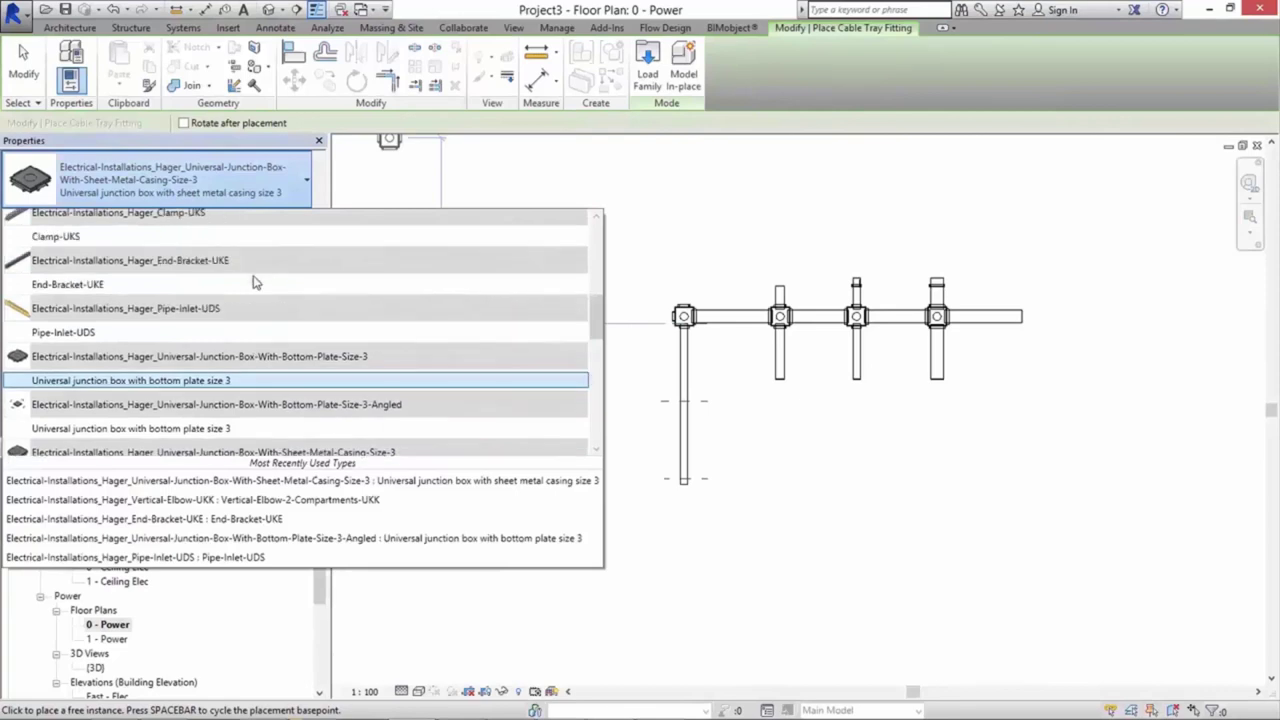
pyautogui.scroll(1, 230, 265)
pyautogui.click(92, 274)
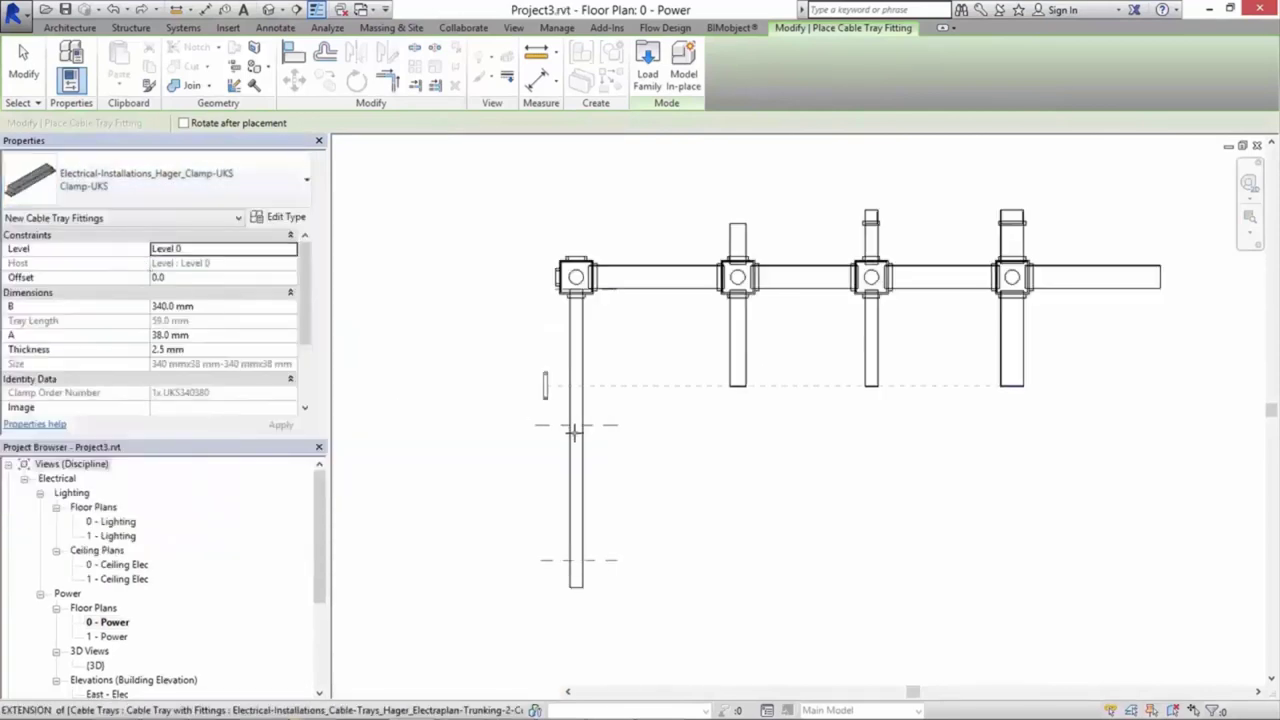
pyautogui.scroll(3, 574, 430)
pyautogui.scroll(2, 578, 400)
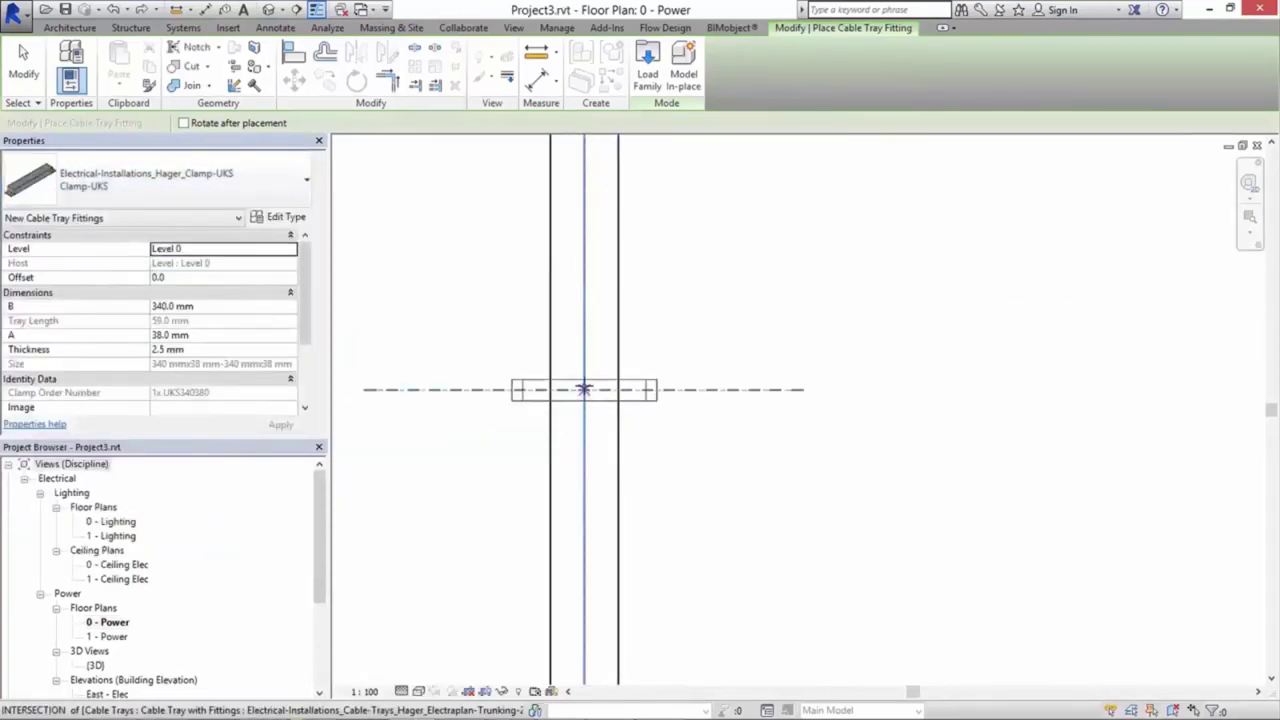
pyautogui.click(584, 389)
pyautogui.moveTo(622, 484); pyautogui.dragTo(654, 263, button='middle')
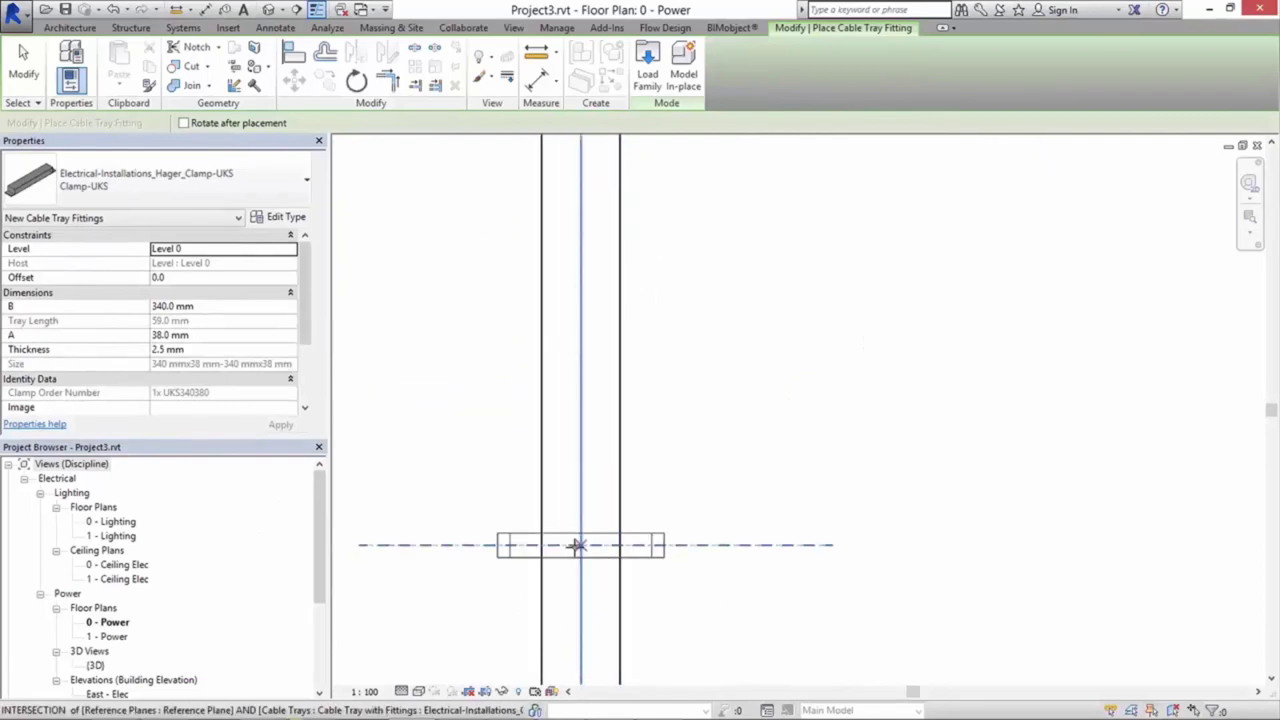
pyautogui.click(578, 545)
pyautogui.scroll(-3, 665, 515)
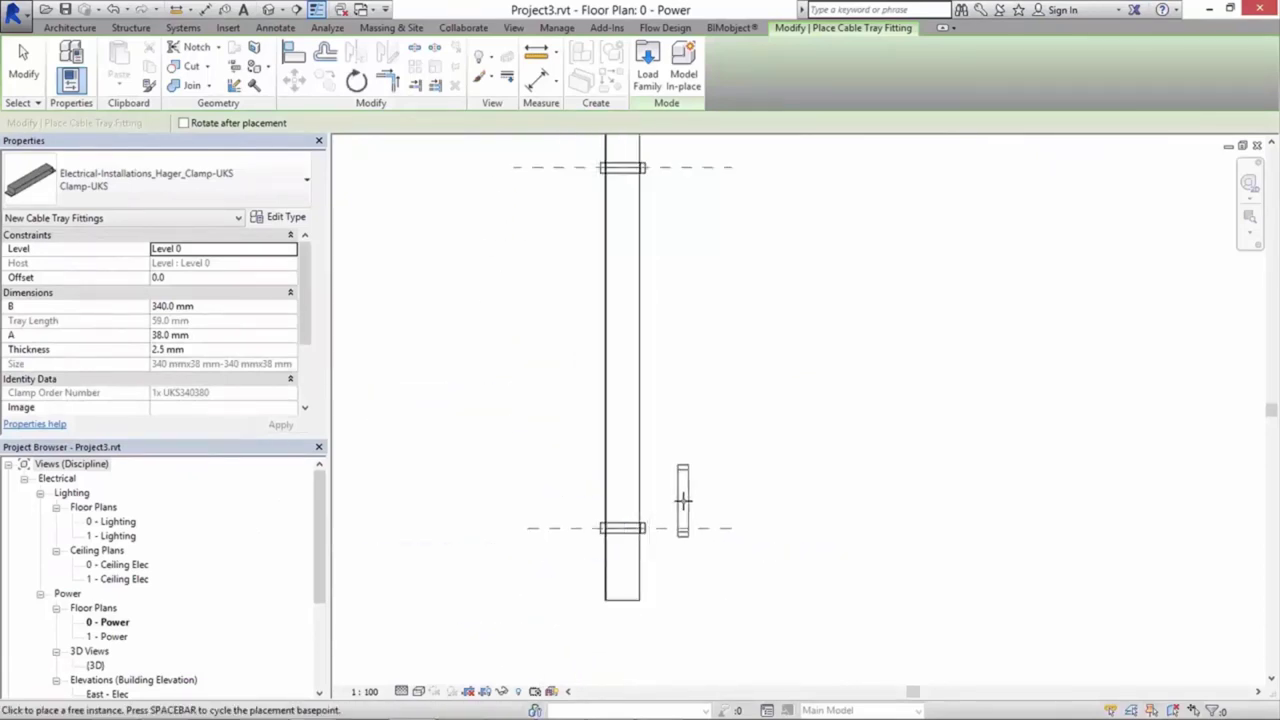
pyautogui.scroll(-2, 683, 505)
pyautogui.press('Escape')
pyautogui.press('Escape')
# Step: Place a Pipe-Inlet-UDS fitting just left of the left junction box
pyautogui.scroll(2, 660, 470)
pyautogui.scroll(2, 700, 360)
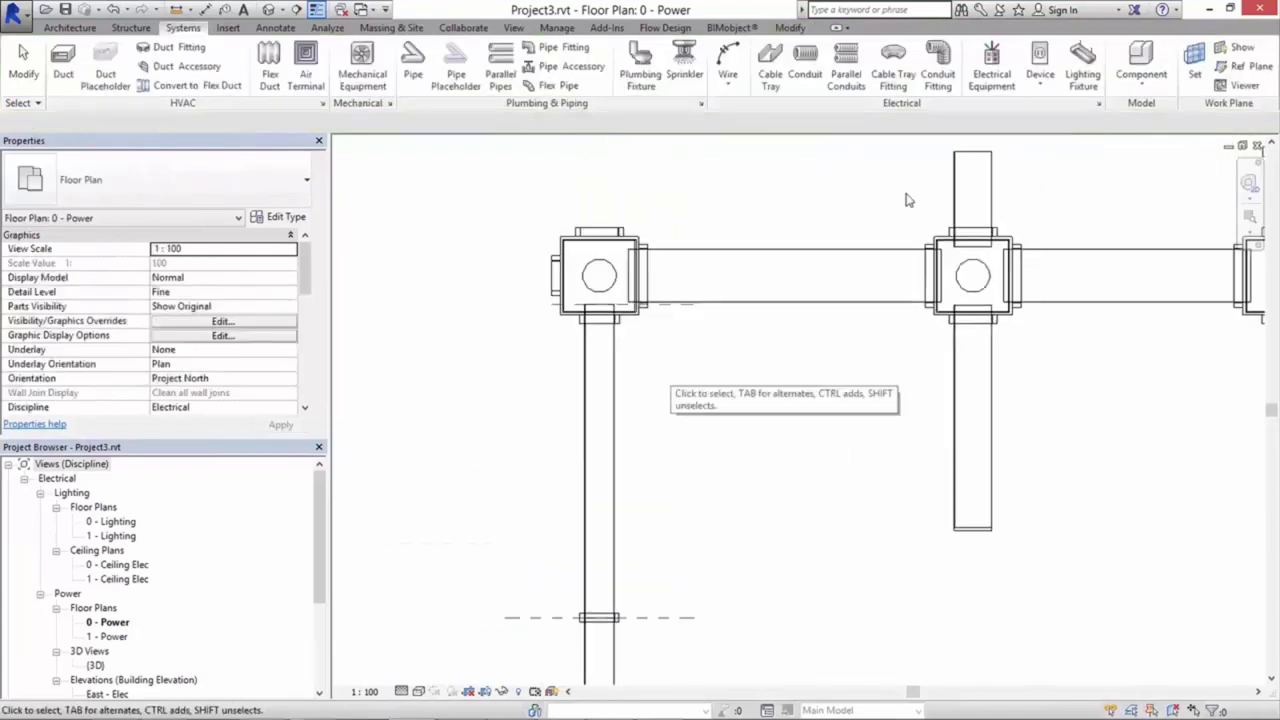
pyautogui.click(899, 76)
pyautogui.scroll(2, 600, 216)
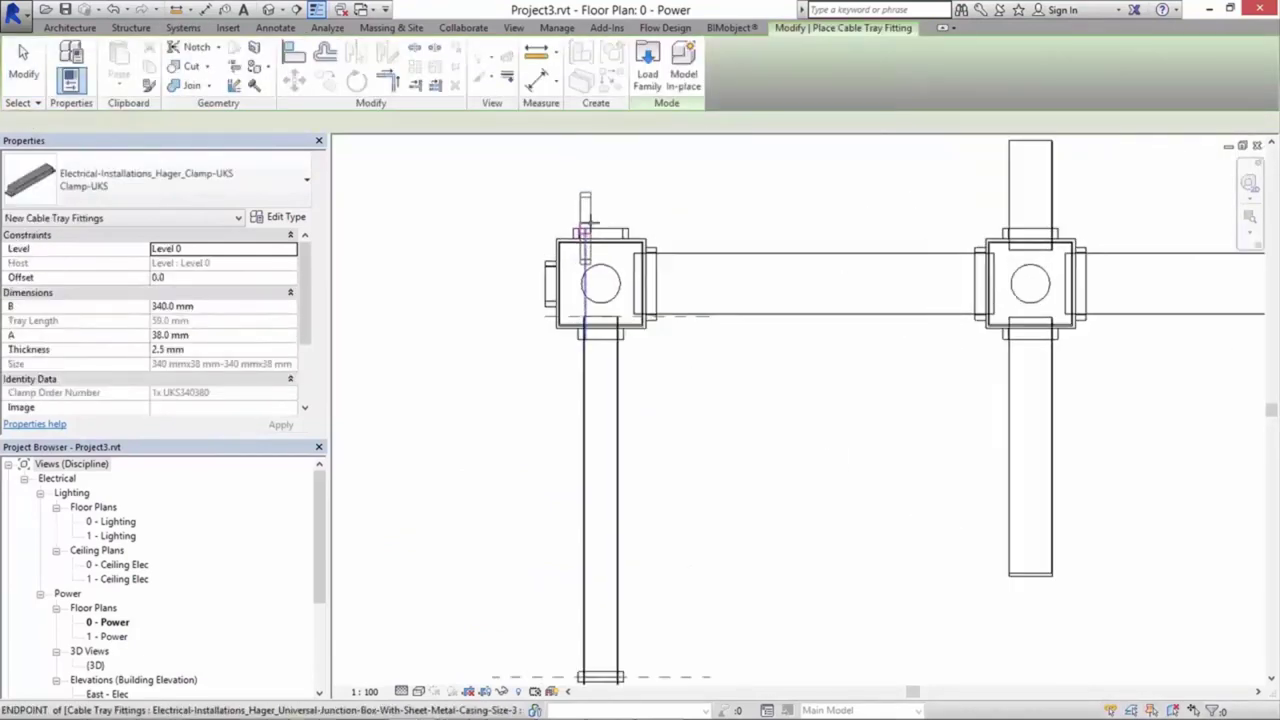
pyautogui.scroll(2, 647, 224)
pyautogui.click(180, 179)
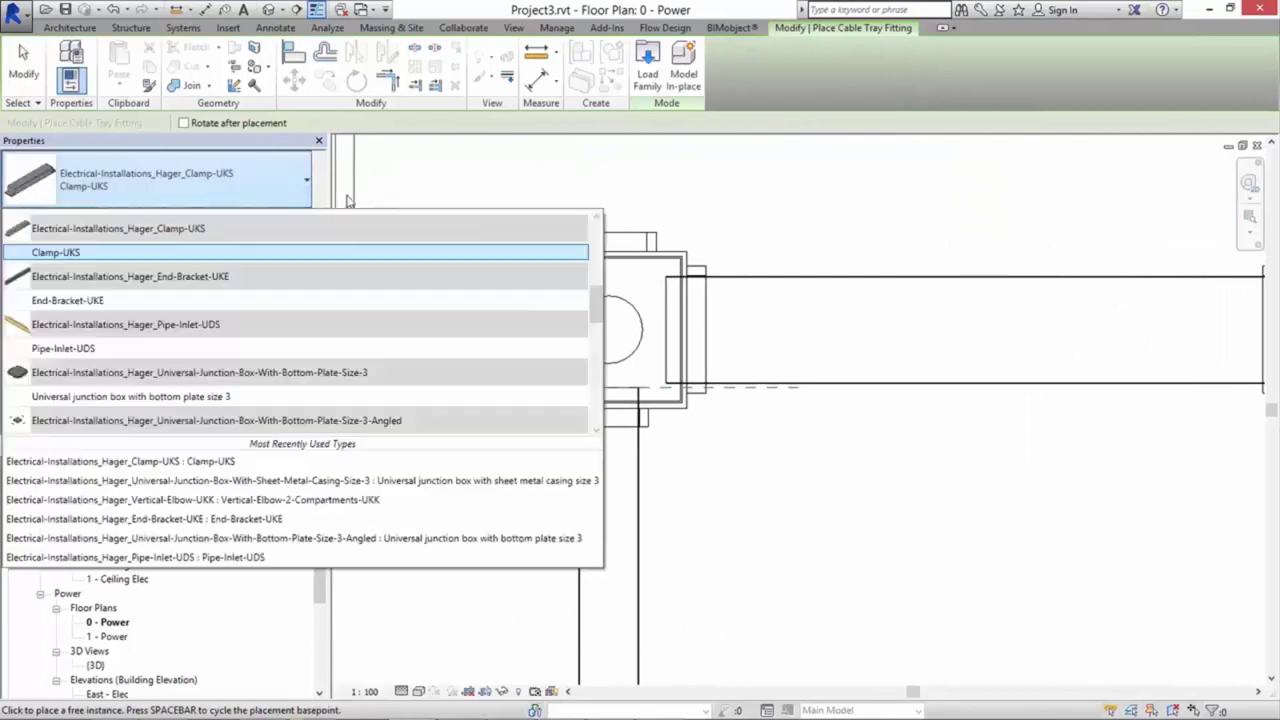
pyautogui.press('Escape')
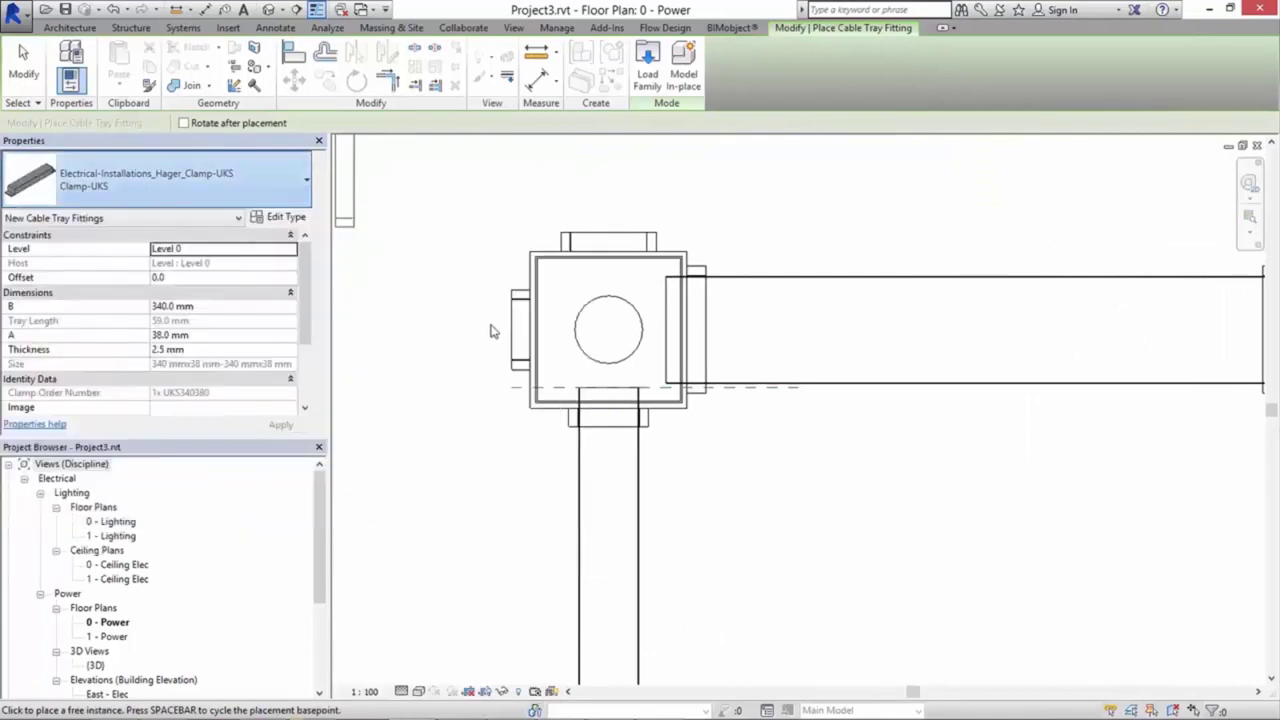
pyautogui.press('Escape')
pyautogui.press('Return')
pyautogui.scroll(-1, 478, 347)
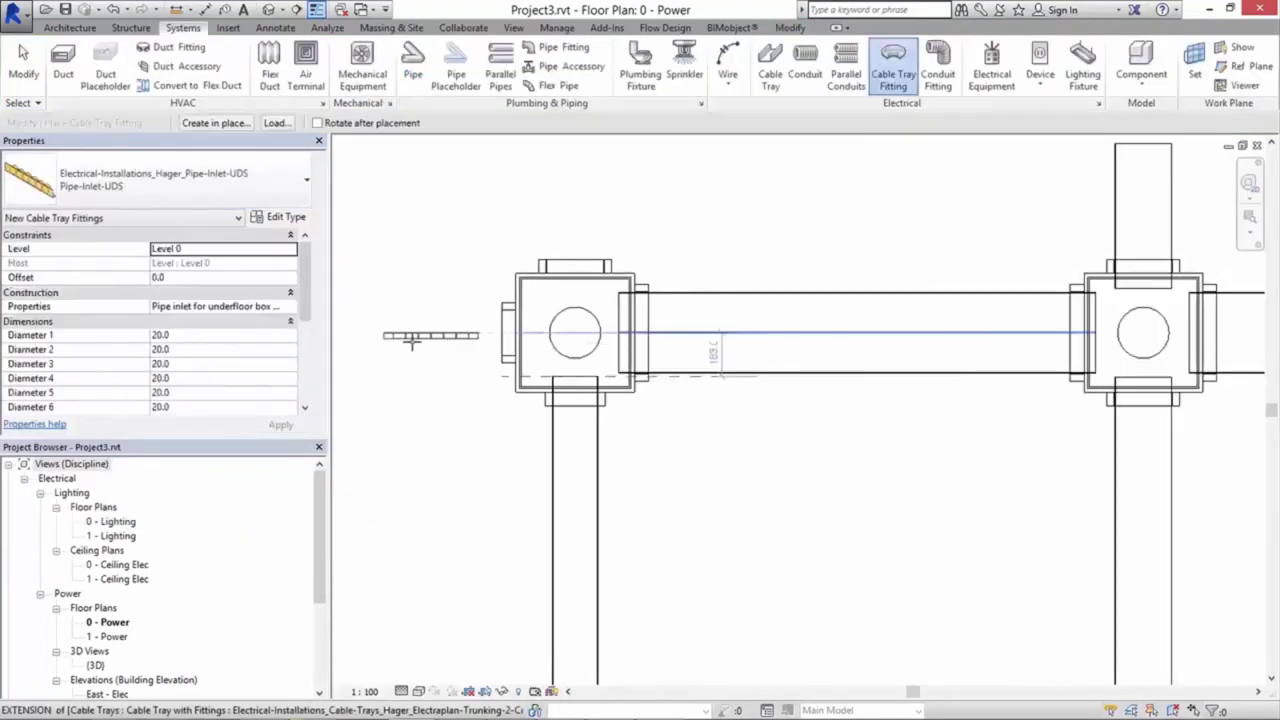
pyautogui.press('Escape')
pyautogui.press('Escape')
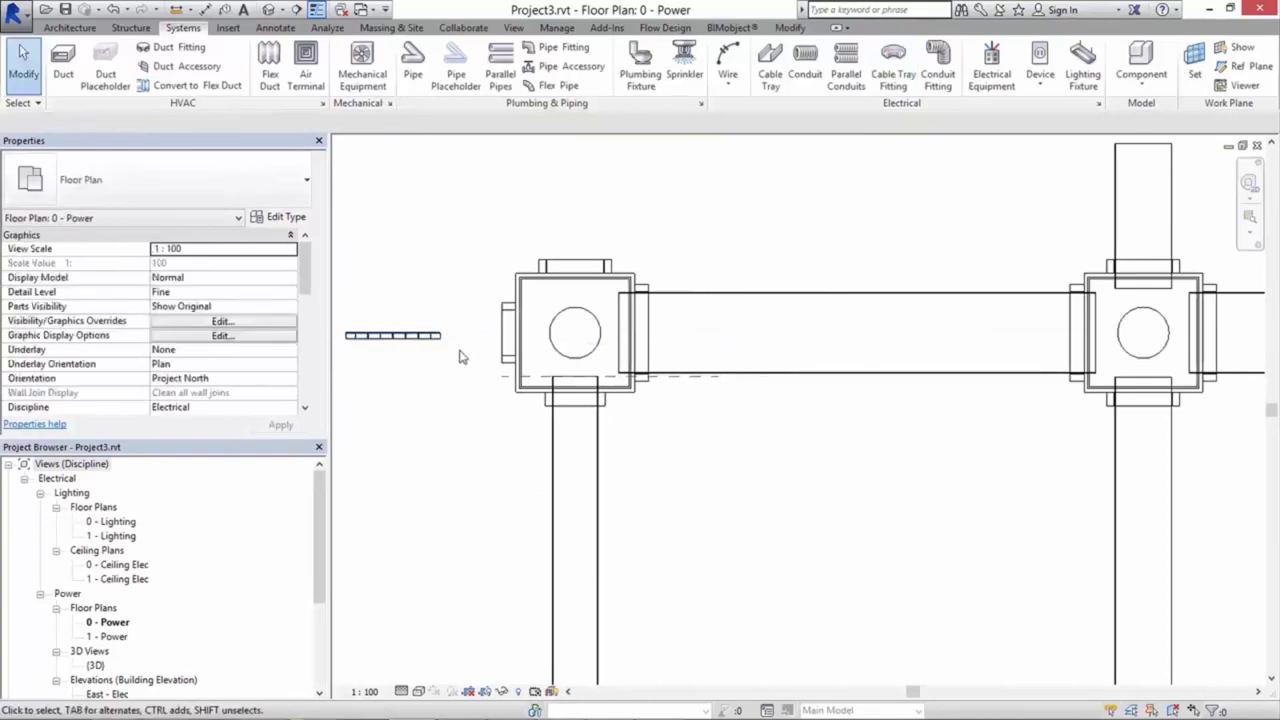
pyautogui.moveTo(500, 355); pyautogui.dragTo(528, 366, button='middle')
# Step: Set the left junction box's brackets to UKB 01, 02 and 04 on, UKB 03 off, and apply
pyautogui.click(544, 368)
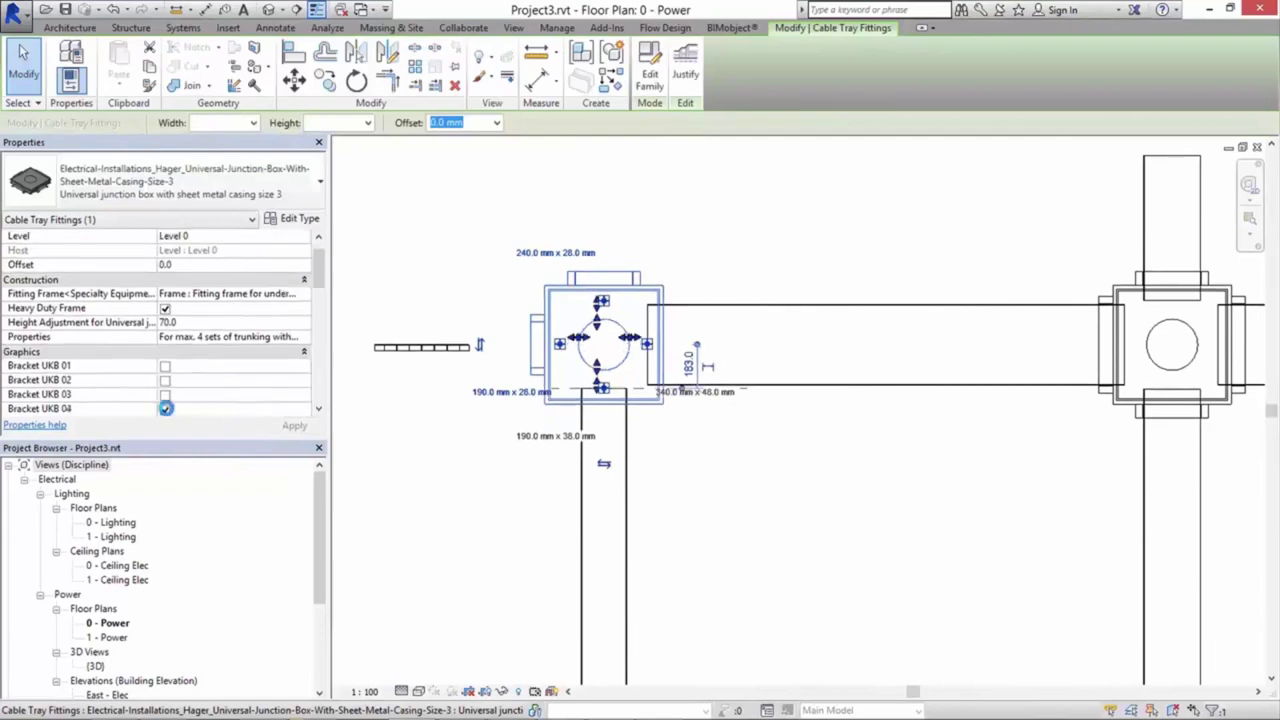
pyautogui.click(166, 408)
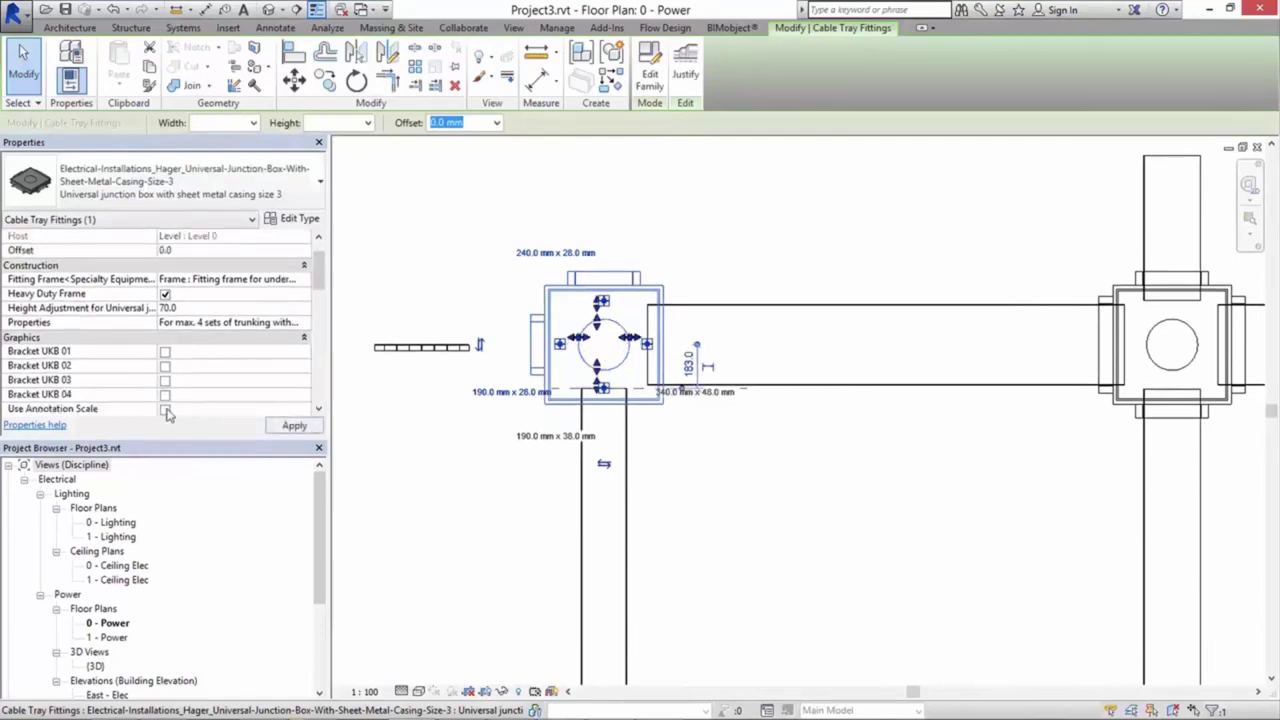
pyautogui.click(275, 426)
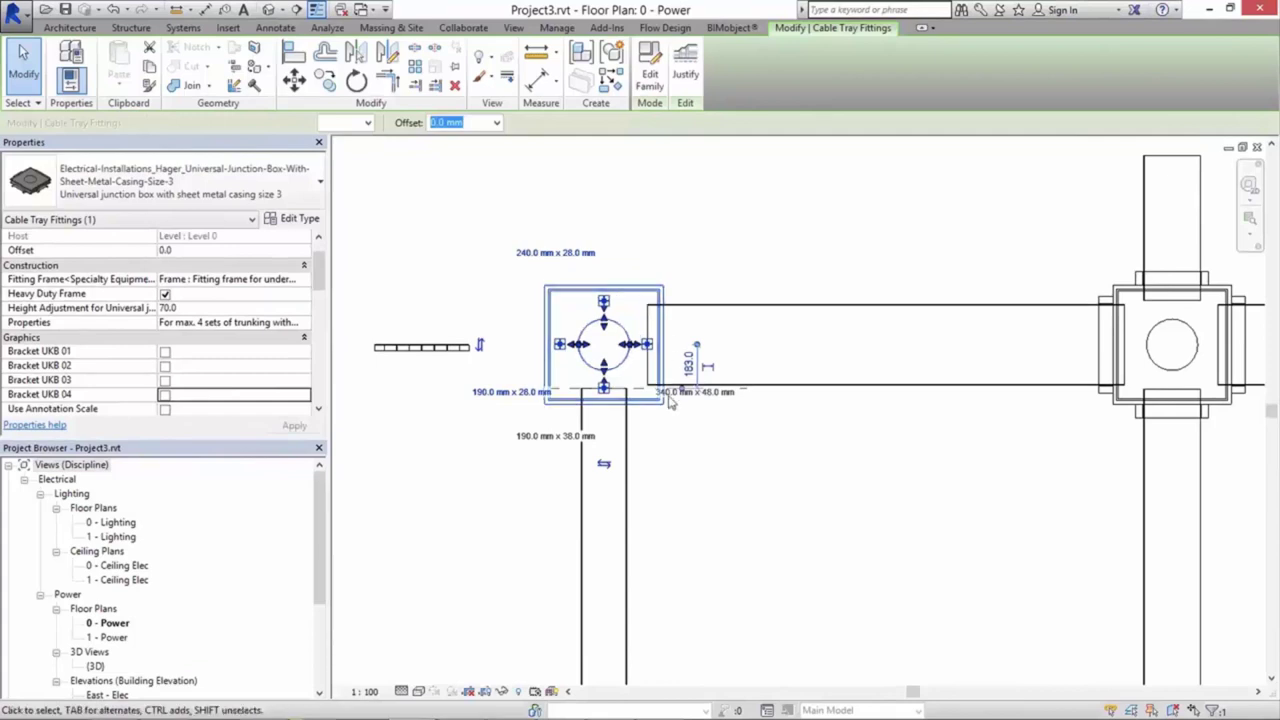
pyautogui.click(165, 354)
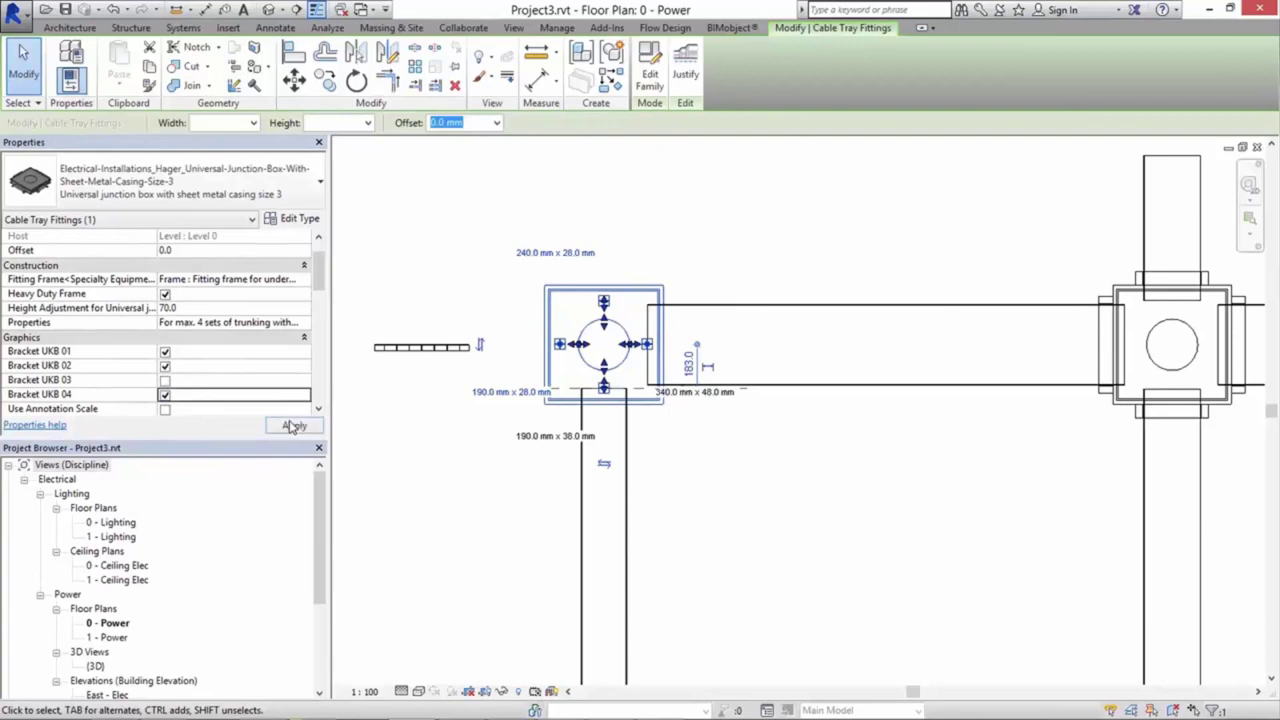
pyautogui.click(290, 426)
pyautogui.click(390, 462)
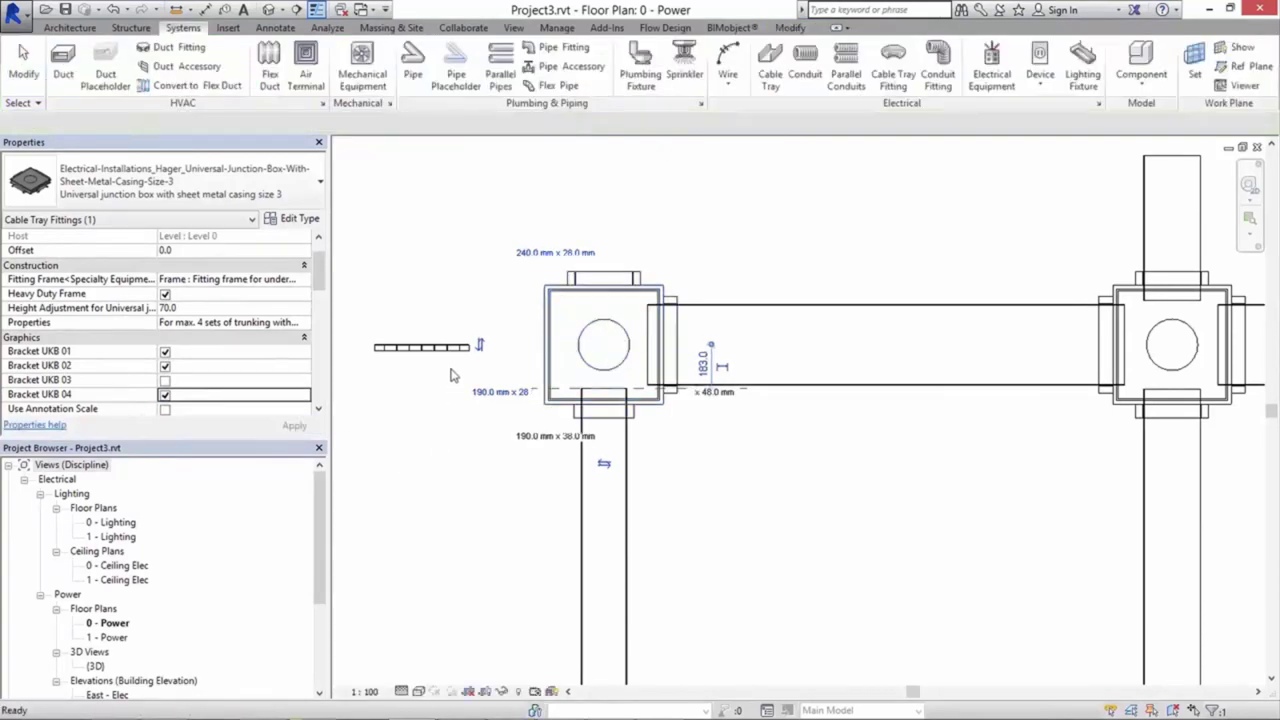
# Step: Rotate the pipe inlet 90° with RO so it stands upright
pyautogui.click(446, 350)
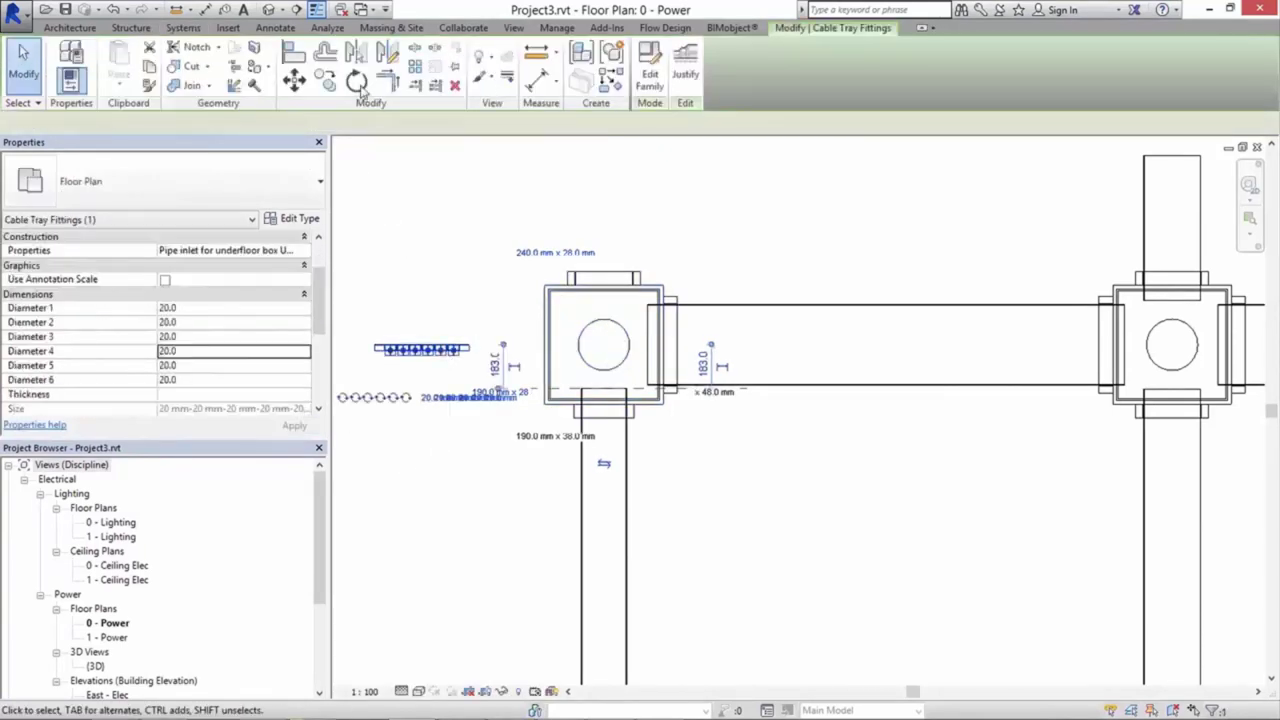
pyautogui.press('r')
pyautogui.press('o')
pyautogui.click(424, 186)
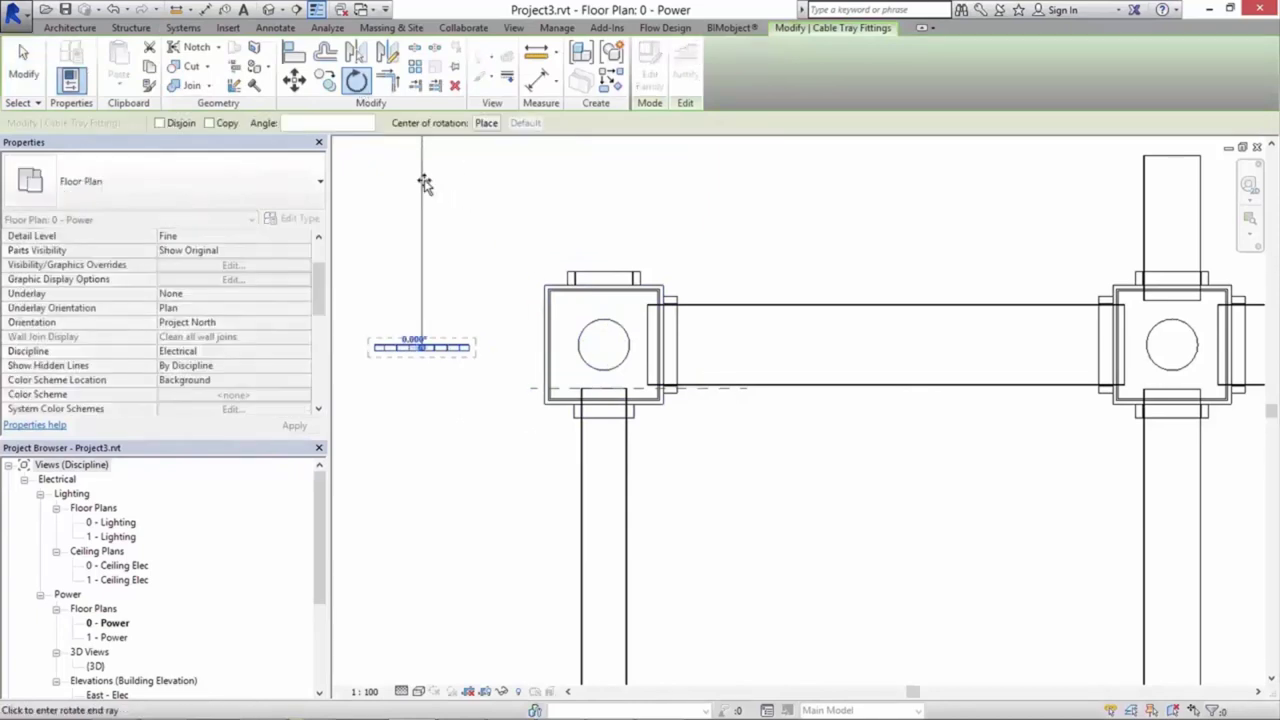
pyautogui.click(485, 347)
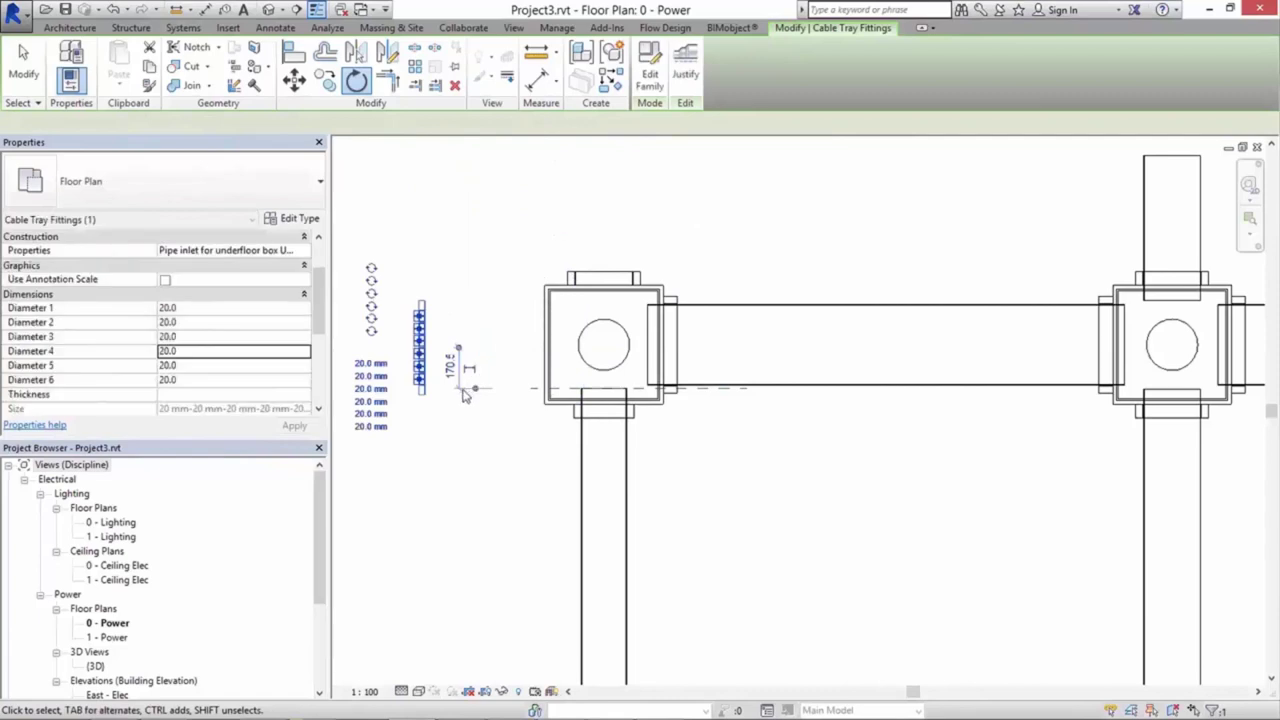
pyautogui.press('Escape')
# Step: Align the pipe inlet to the junction box's left edge with AL and lock the alignment
pyautogui.scroll(2, 486, 325)
pyautogui.scroll(2, 473, 316)
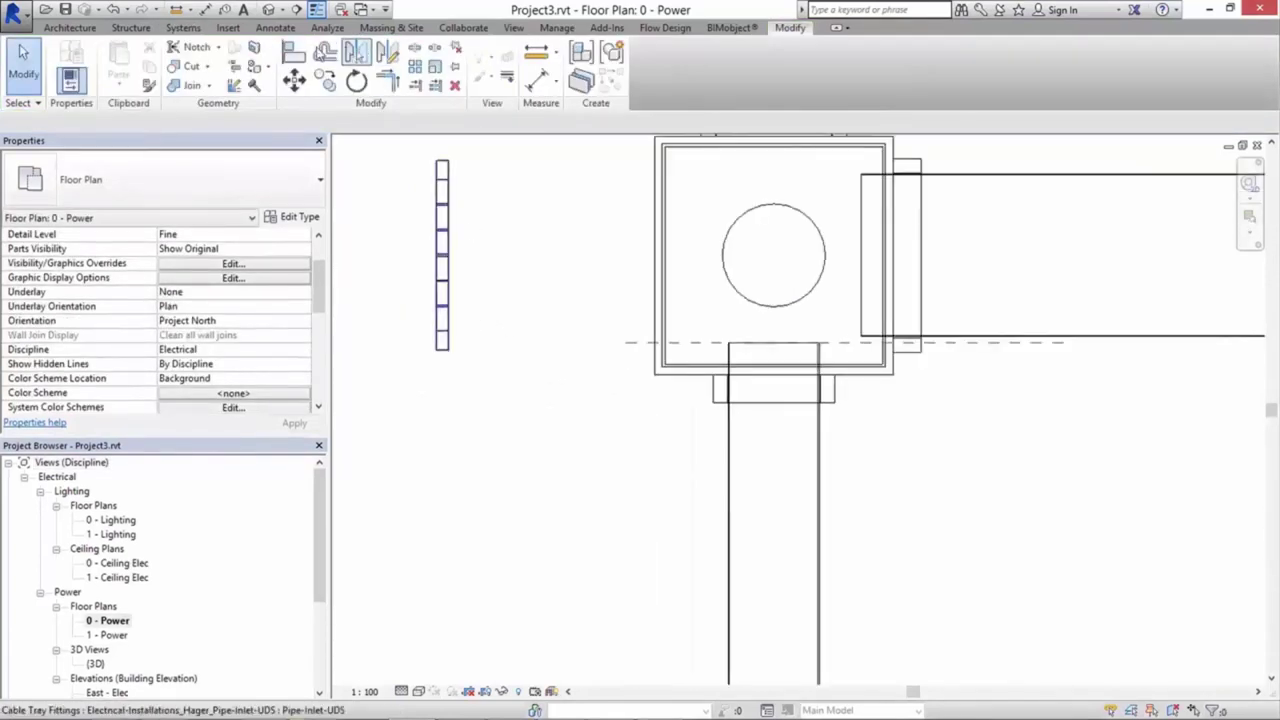
pyautogui.press('a')
pyautogui.press('l')
pyautogui.scroll(2, 622, 298)
pyautogui.scroll(2, 690, 340)
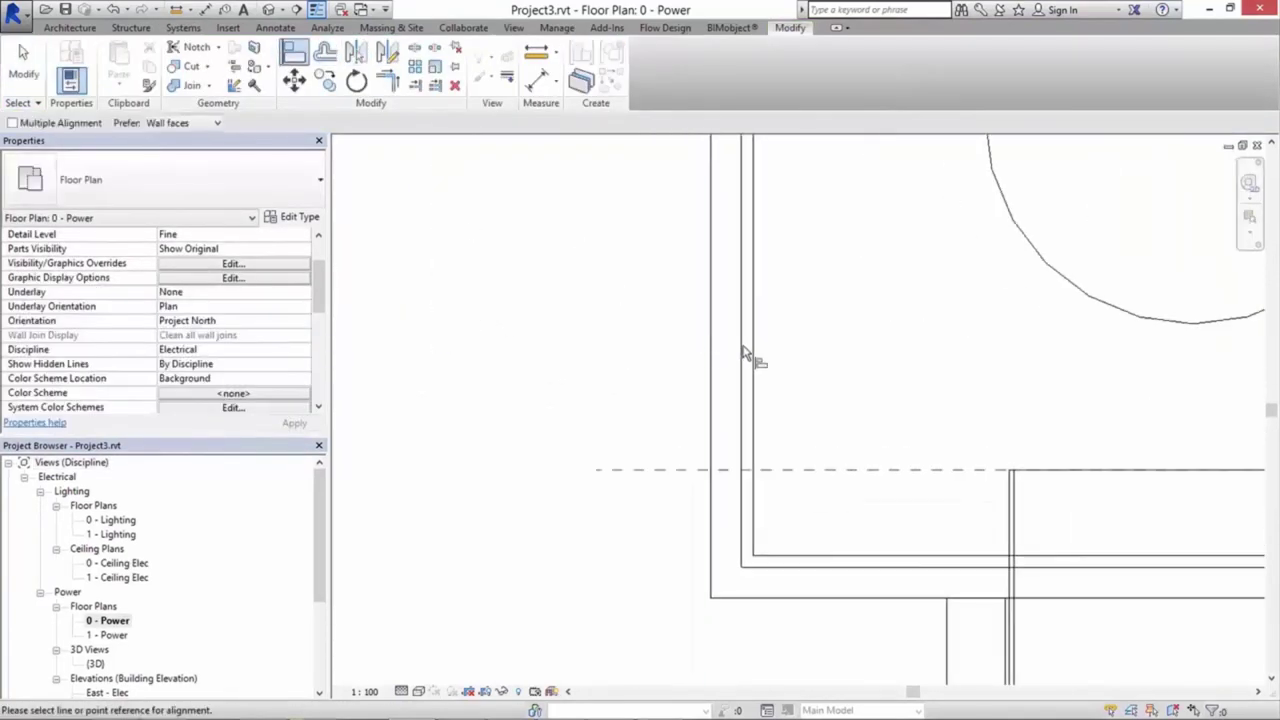
pyautogui.click(743, 353)
pyautogui.scroll(-3, 434, 320)
pyautogui.scroll(1, 386, 337)
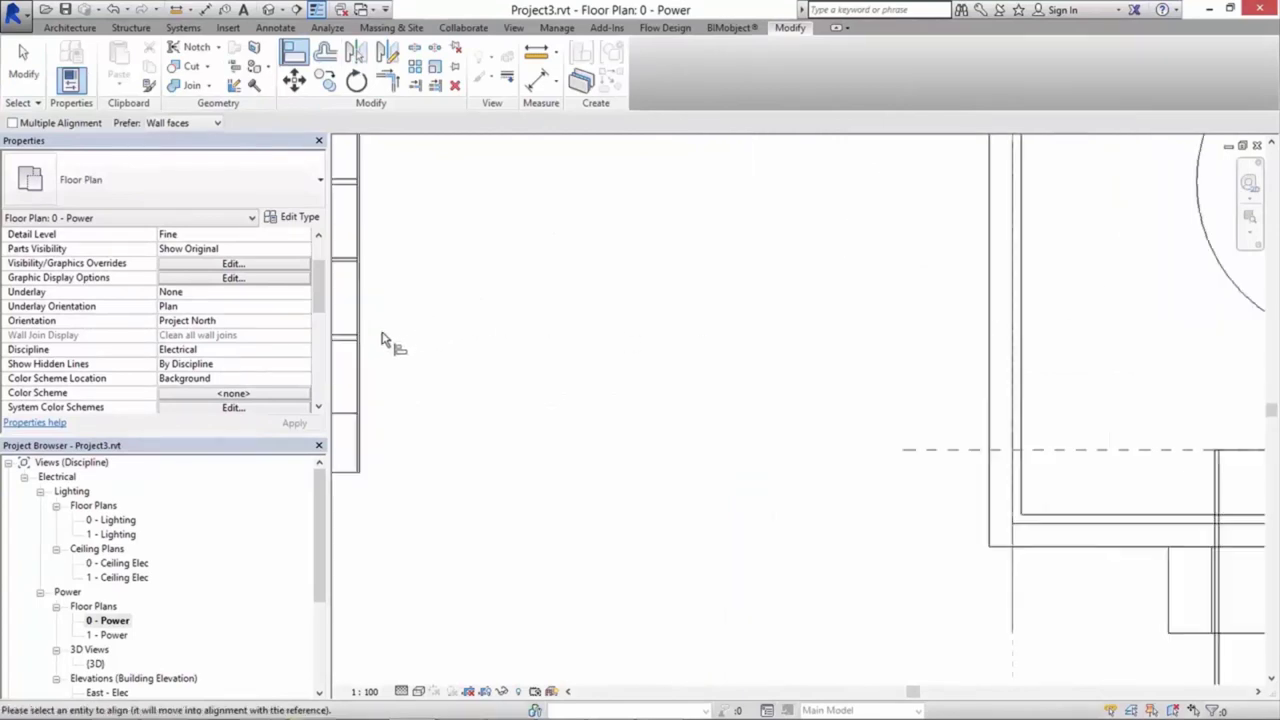
pyautogui.scroll(2, 494, 357)
pyautogui.scroll(1, 465, 357)
pyautogui.scroll(-2, 551, 363)
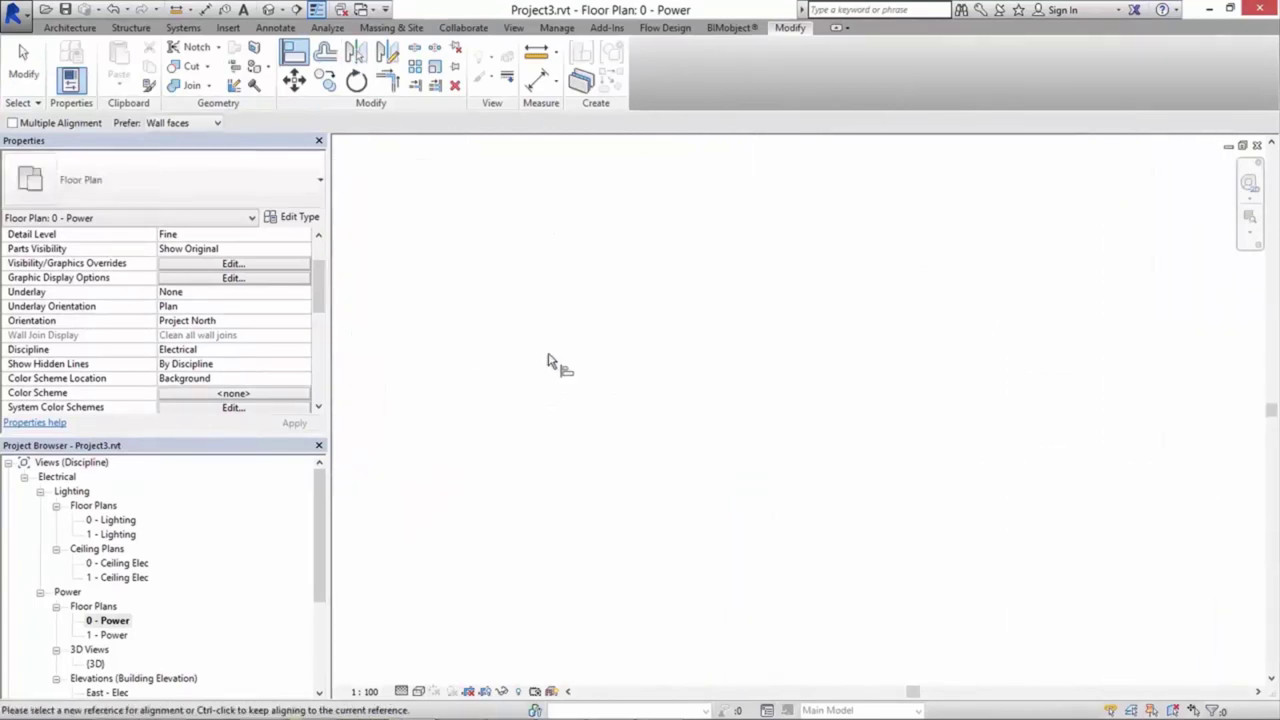
pyautogui.moveTo(700, 366); pyautogui.dragTo(537, 378, button='middle')
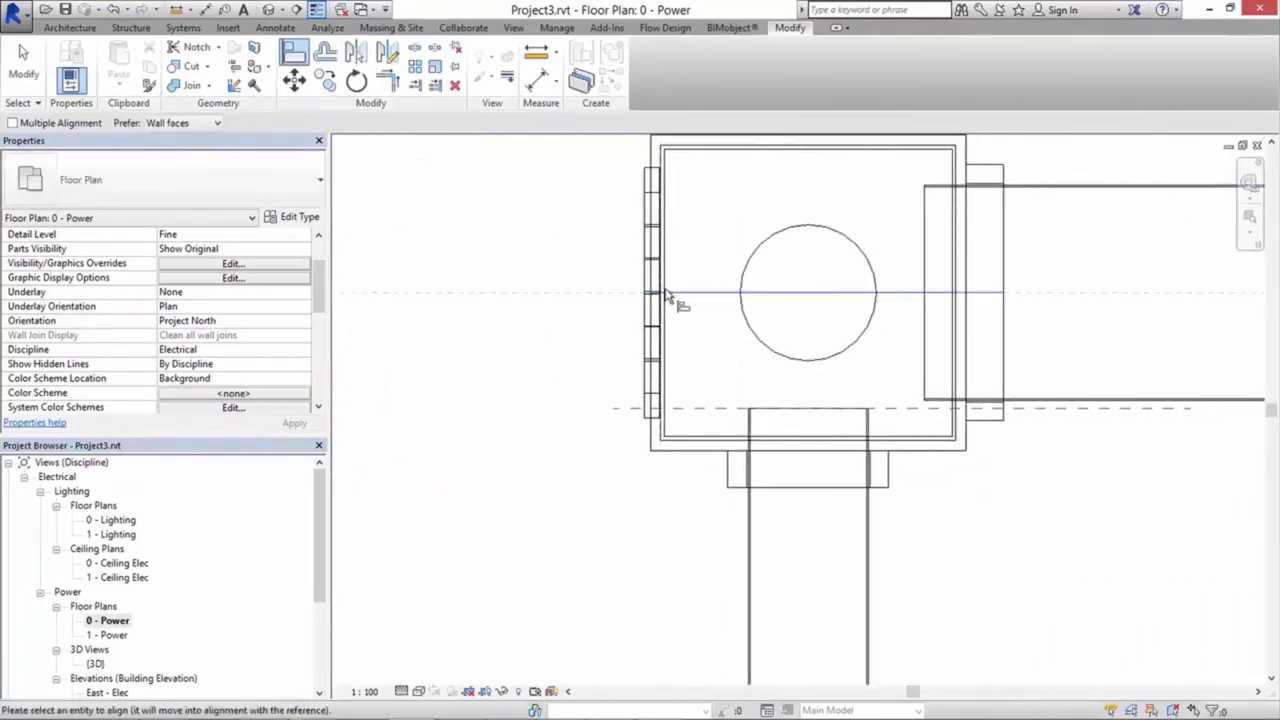
pyautogui.scroll(3, 670, 300)
pyautogui.scroll(1, 650, 304)
pyautogui.click(636, 306)
pyautogui.click(829, 309)
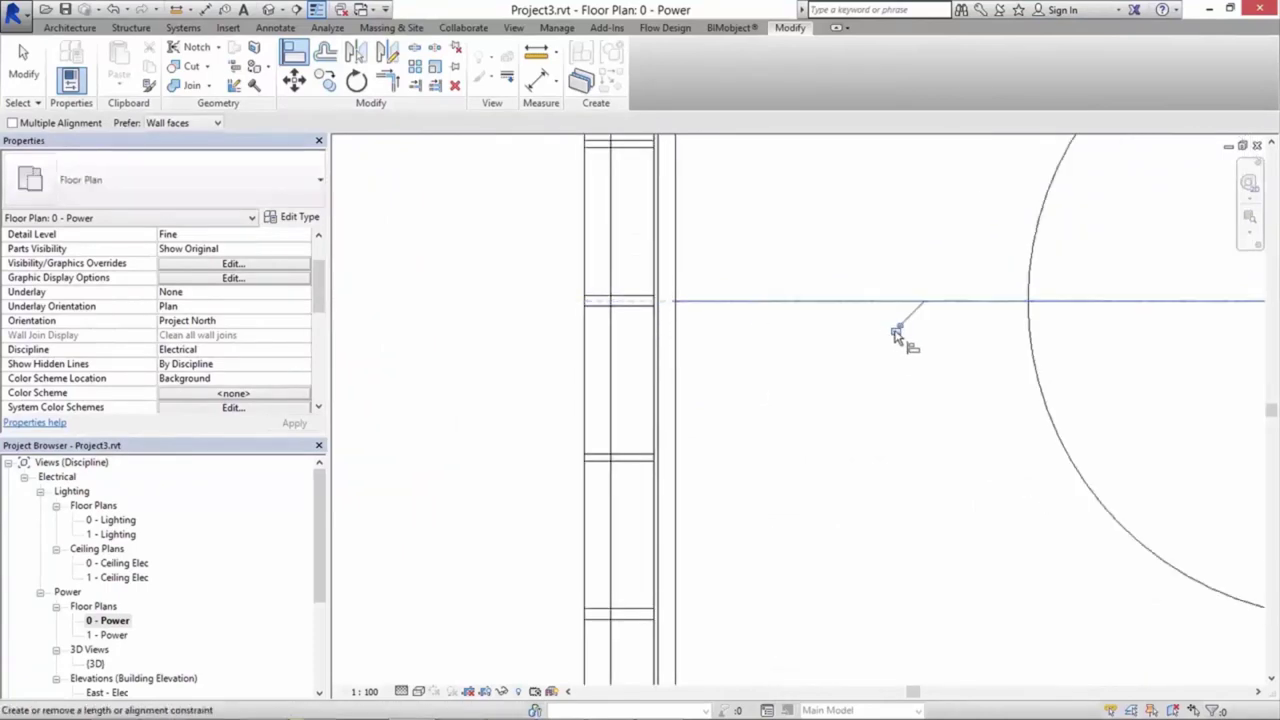
pyautogui.scroll(-2, 903, 337)
pyautogui.scroll(-2, 890, 355)
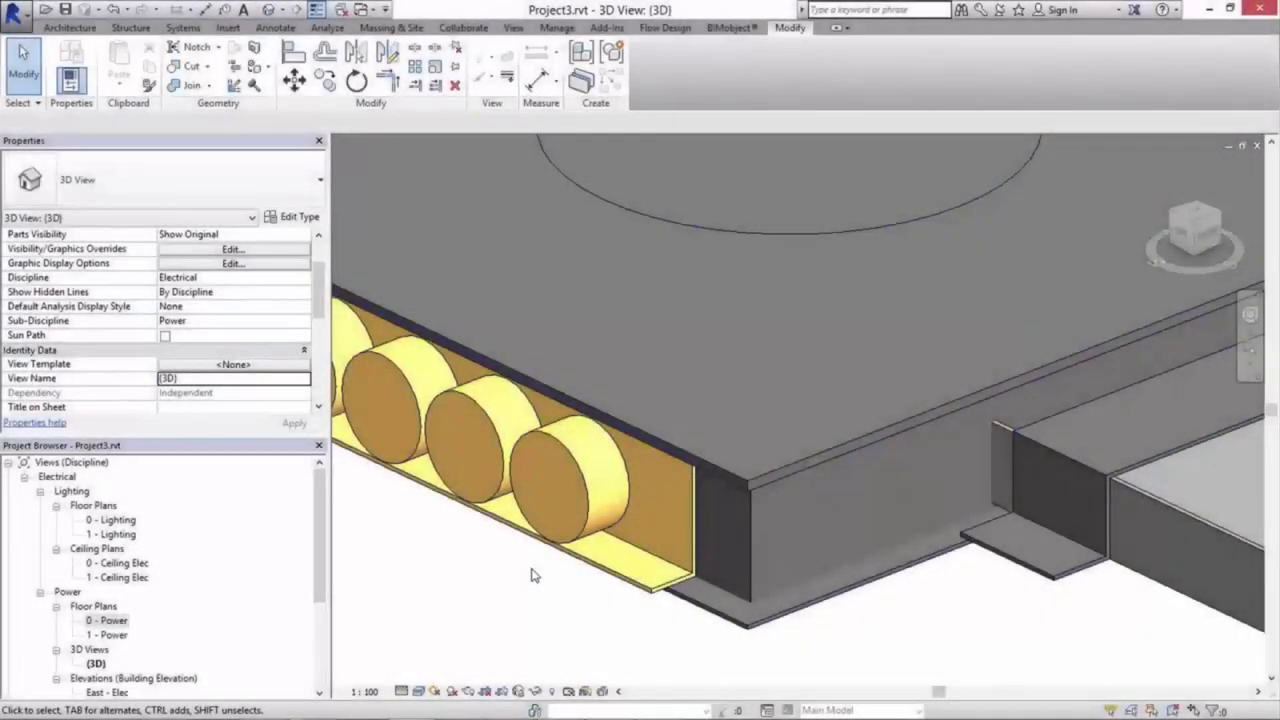
# Step: In 3D, align the pipe inlet's bottom edge to the junction box base plate, then reset to Home view
pyautogui.scroll(-2, 533, 575)
pyautogui.moveTo(606, 477); pyautogui.dragTo(606, 330, button='middle')
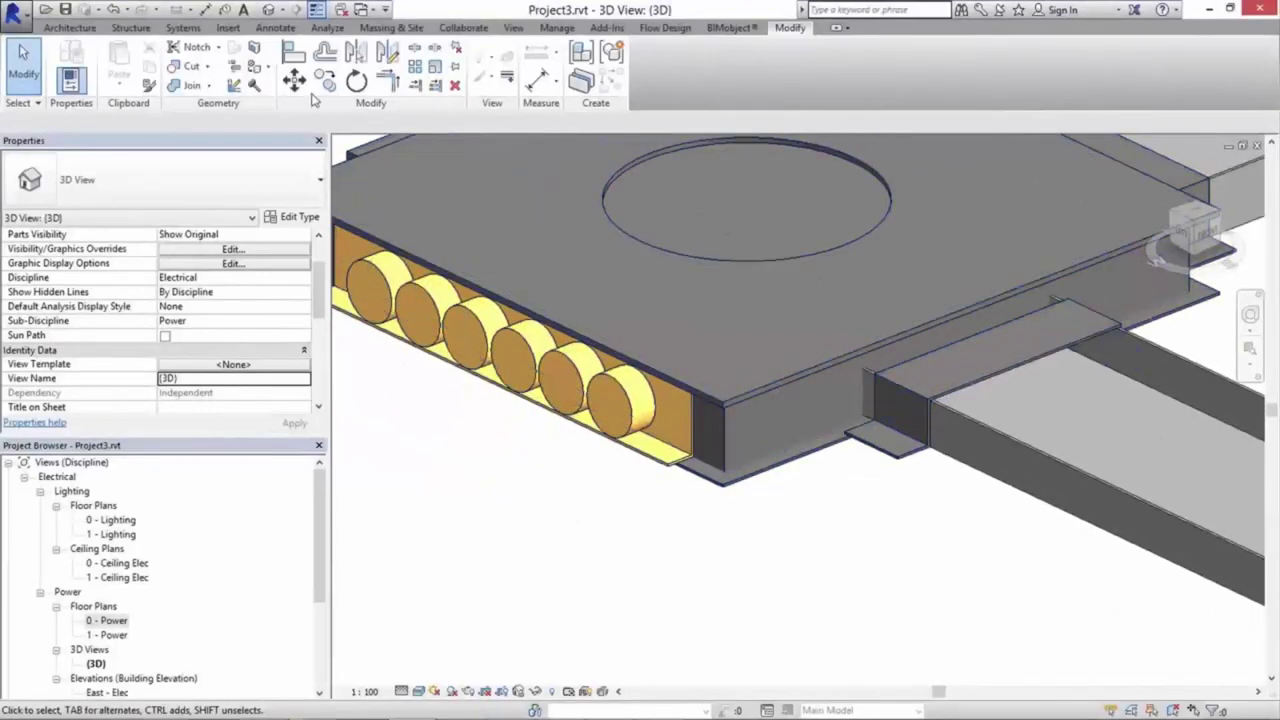
pyautogui.scroll(3, 690, 503)
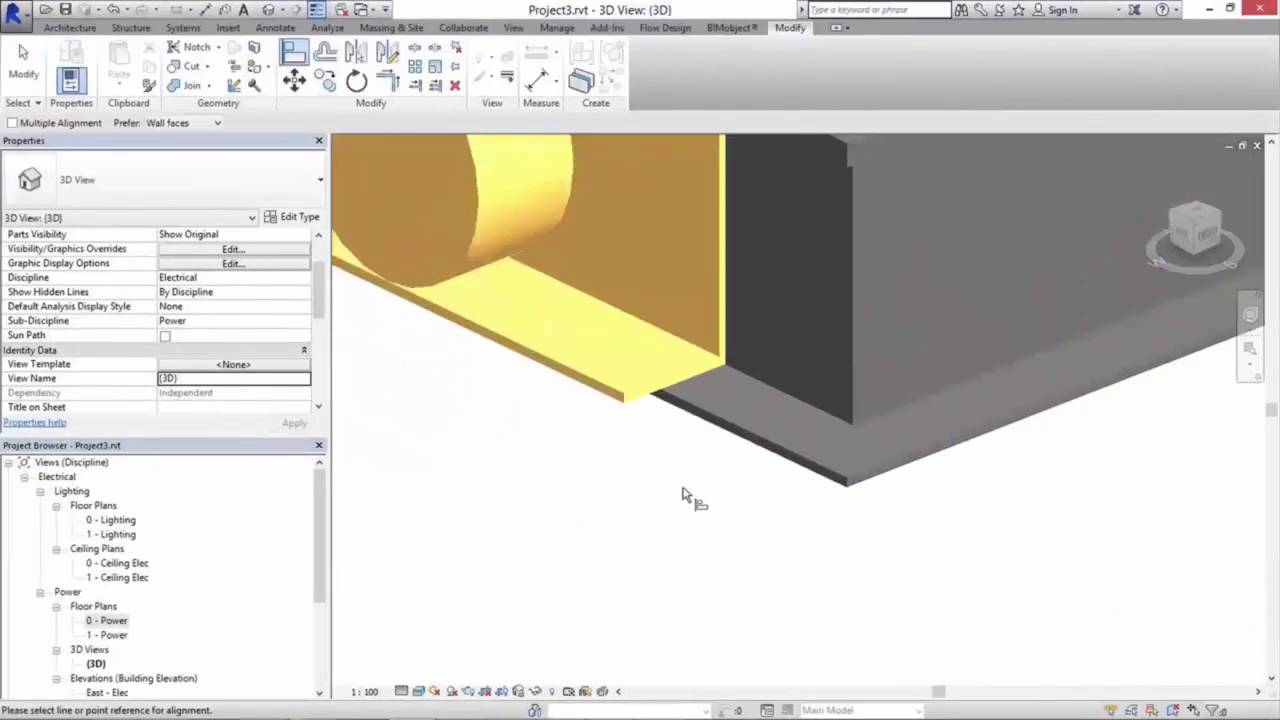
pyautogui.click(700, 410)
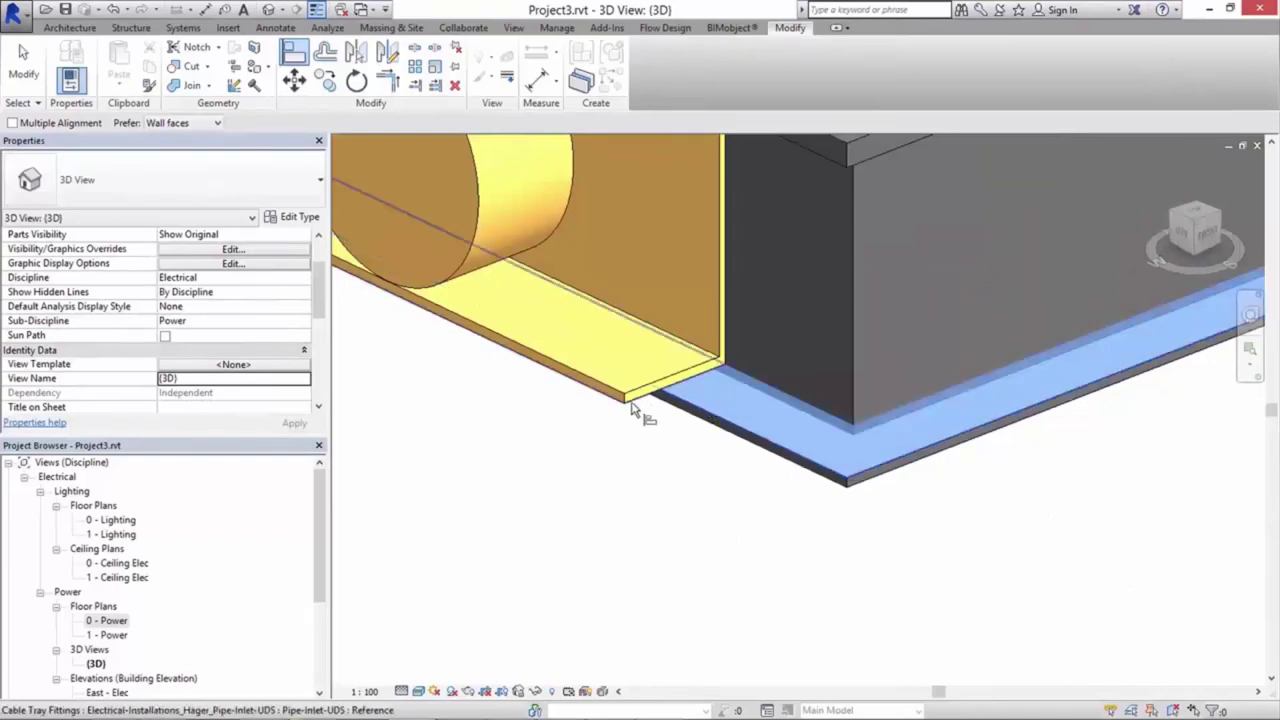
pyautogui.click(633, 405)
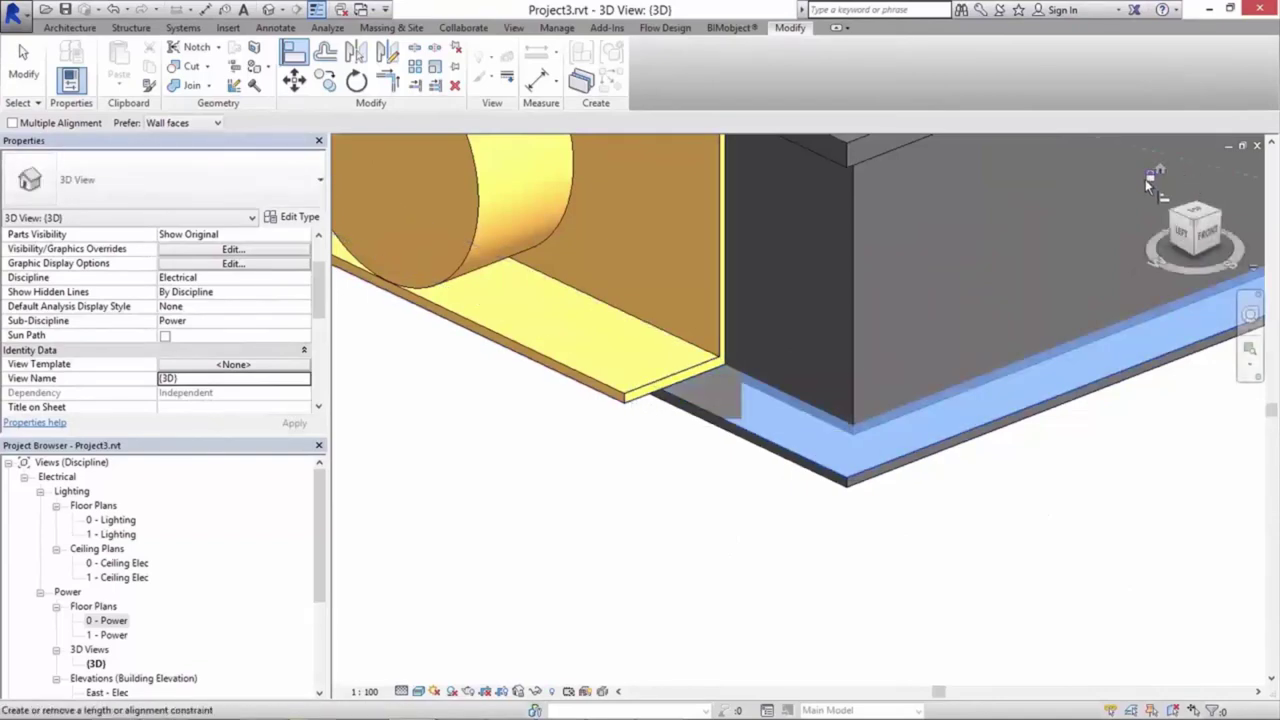
pyautogui.click(1150, 176)
# Step: On the 0 - Power plan, draw a 20 mm conduit running left from the pipe inlet's connector
pyautogui.doubleClick(107, 620)
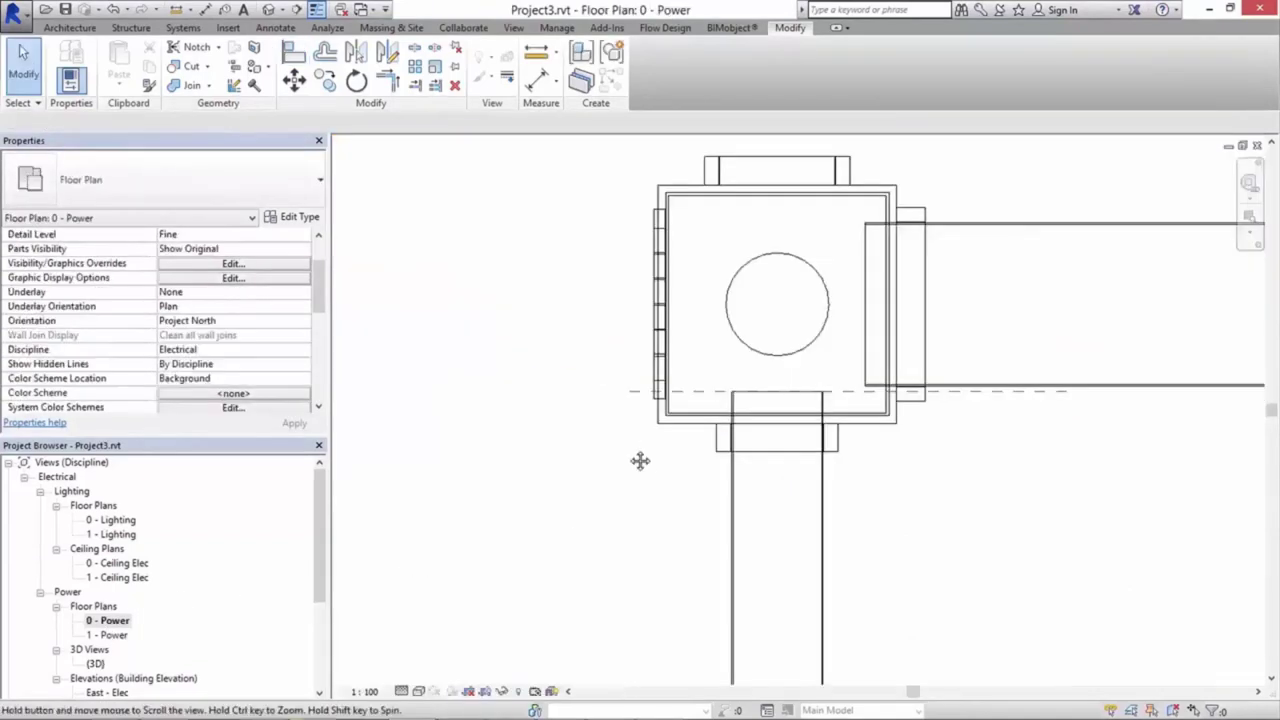
pyautogui.scroll(3, 634, 229)
pyautogui.click(660, 325)
pyautogui.rightClick(660, 325)
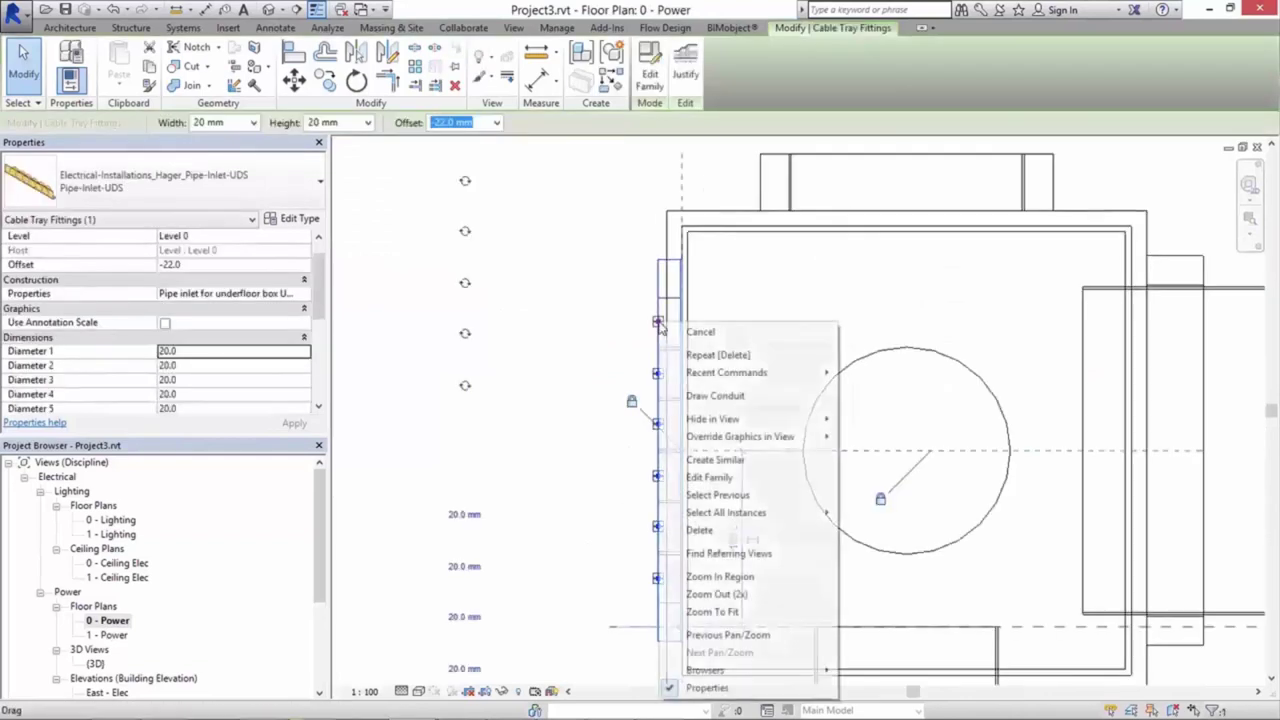
pyautogui.click(715, 395)
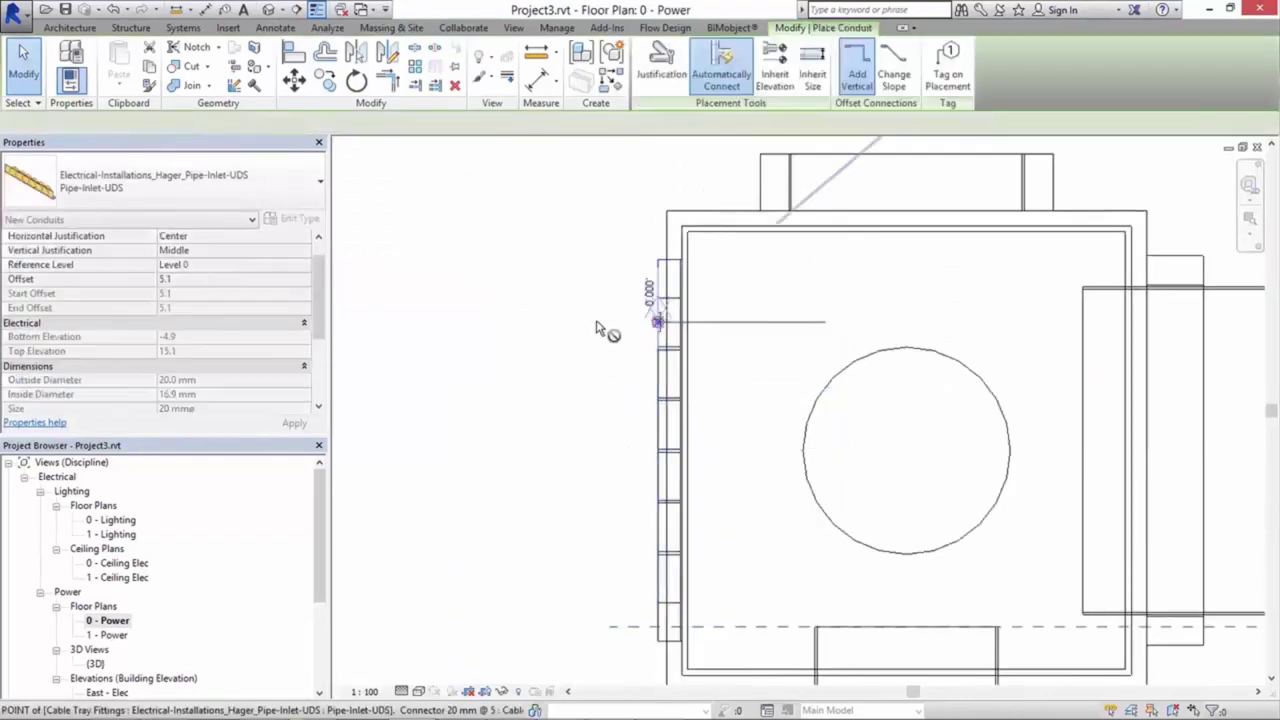
pyautogui.click(451, 323)
pyautogui.scroll(-2, 451, 323)
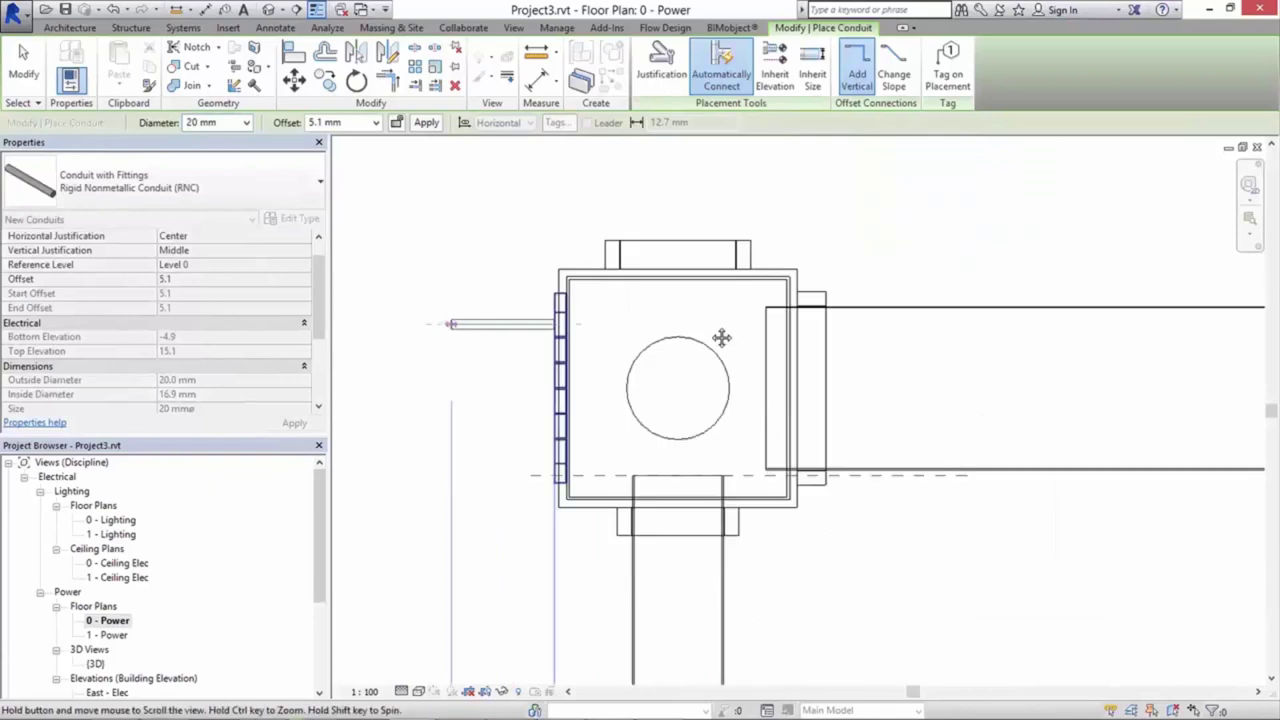
pyautogui.moveTo(721, 337); pyautogui.dragTo(720, 337, button='middle')
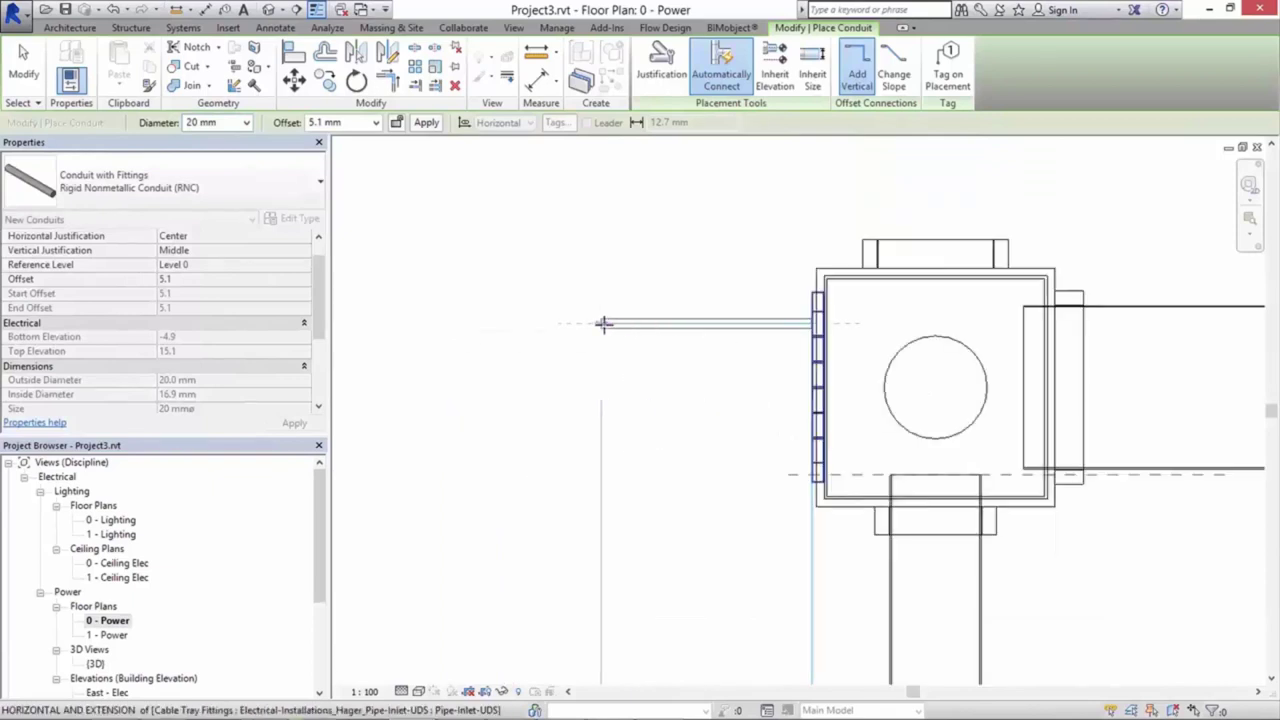
pyautogui.click(603, 323)
pyautogui.scroll(2, 603, 323)
pyautogui.scroll(-2, 603, 323)
pyautogui.press('Escape')
pyautogui.press('Escape')
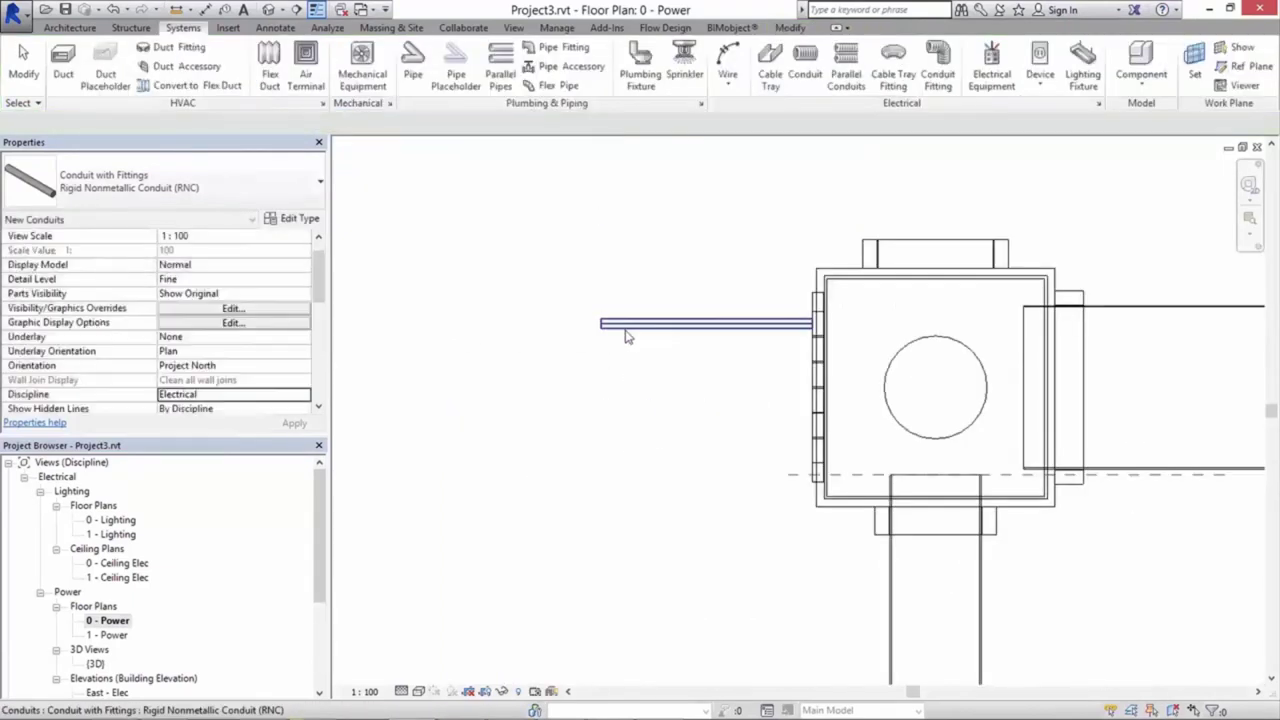
# Step: Check the conduit and the pipe inlet's -22.0 mm offset, then deselect and zoom out
pyautogui.click(627, 324)
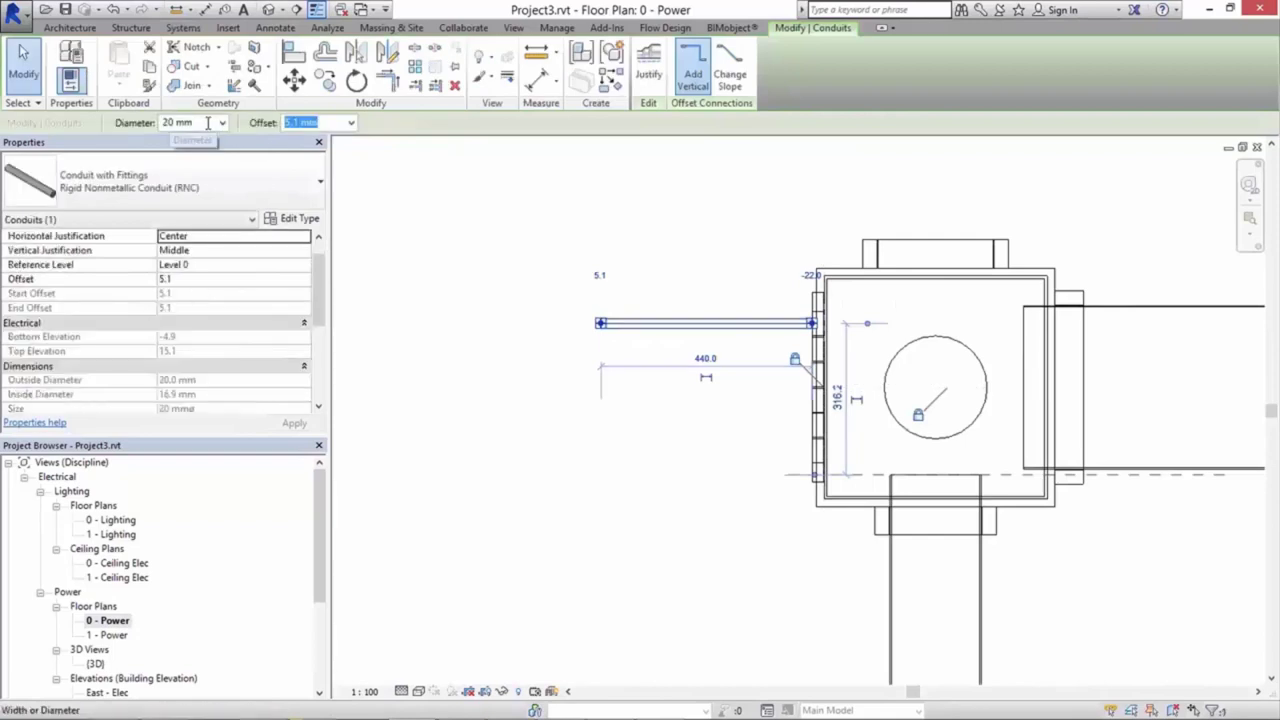
pyautogui.click(666, 403)
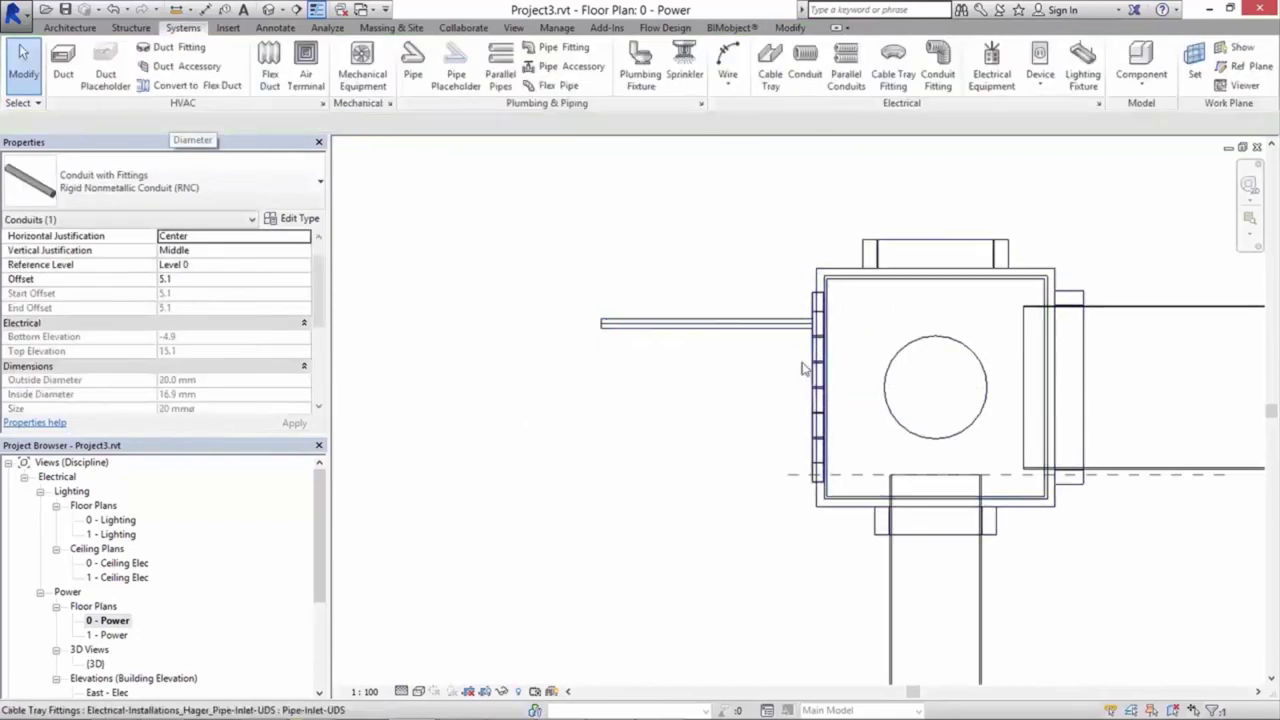
pyautogui.scroll(3, 812, 375)
pyautogui.click(812, 375)
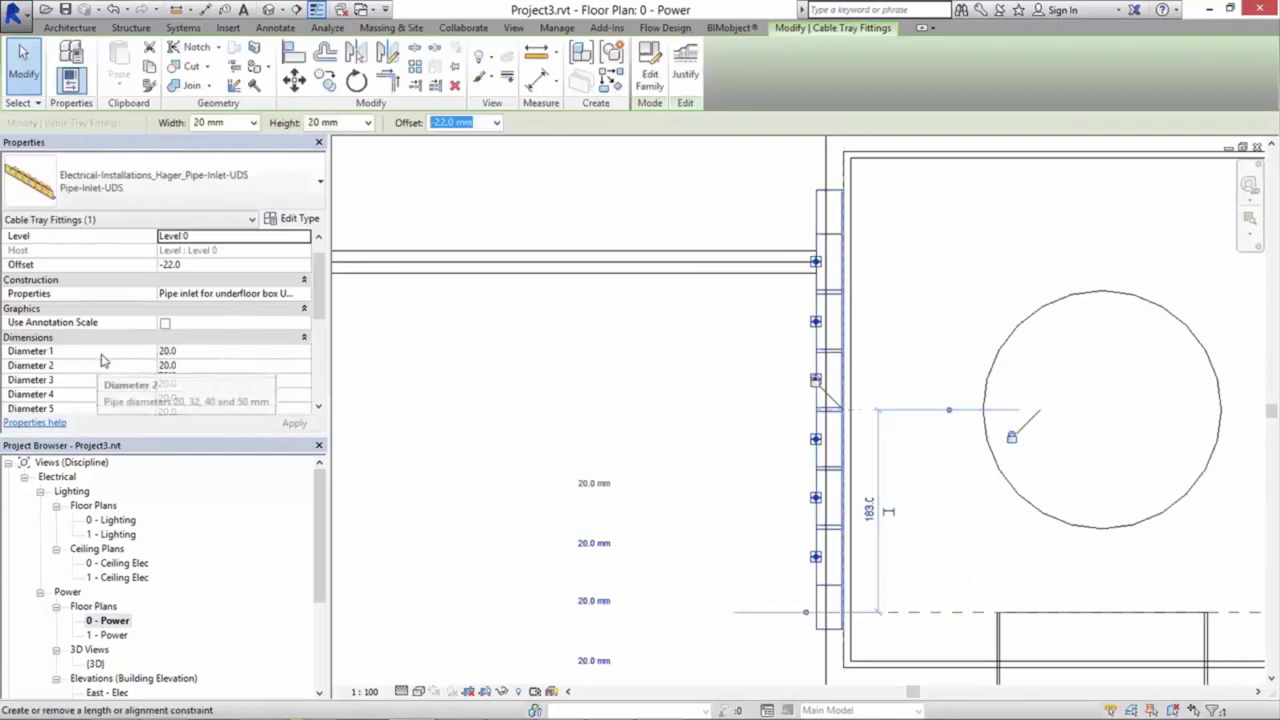
pyautogui.scroll(-2, 652, 377)
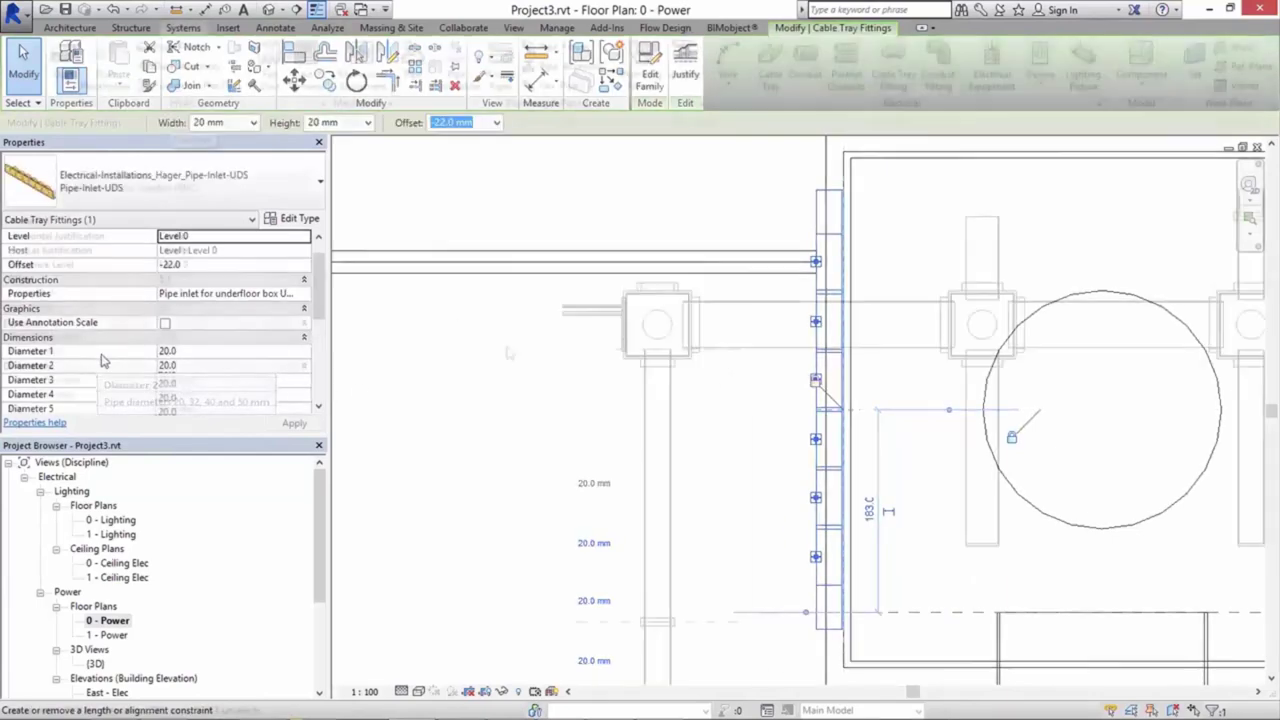
pyautogui.press('Escape')
pyautogui.scroll(-3, 652, 377)
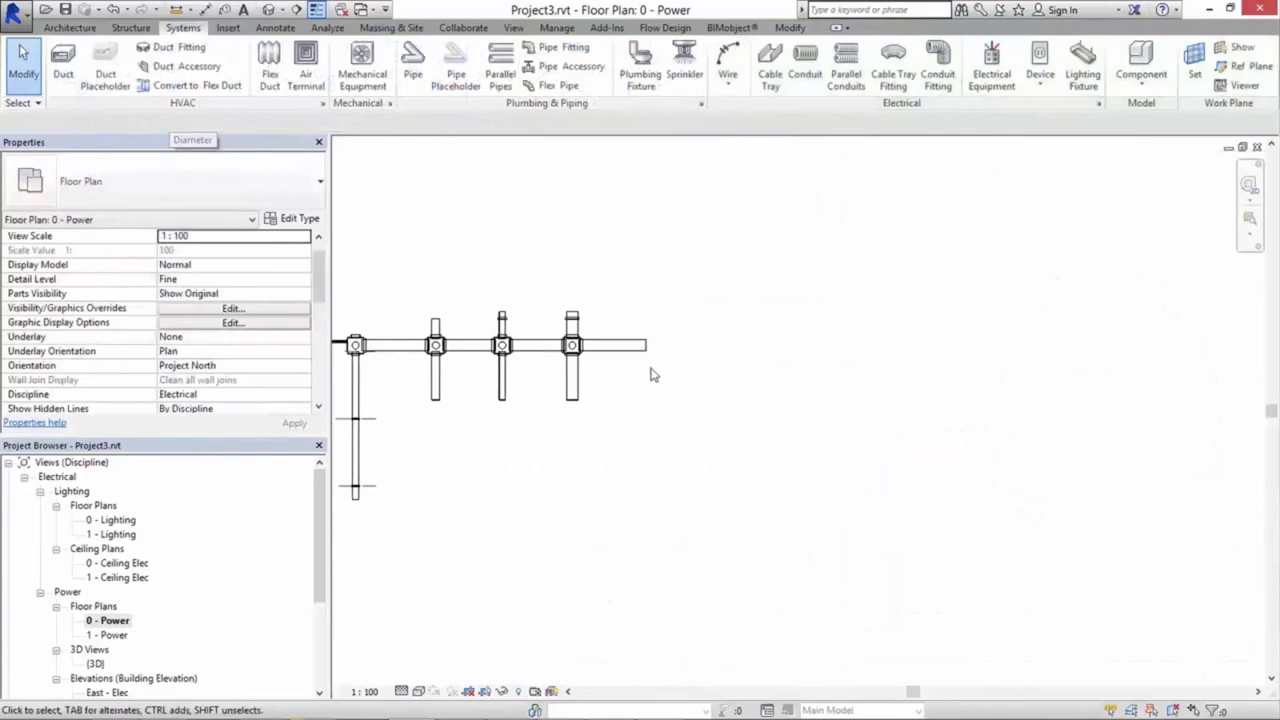
# Step: Place an angled bottom-plate junction box fitting just right of the trunking end
pyautogui.scroll(3, 652, 377)
pyautogui.click(893, 72)
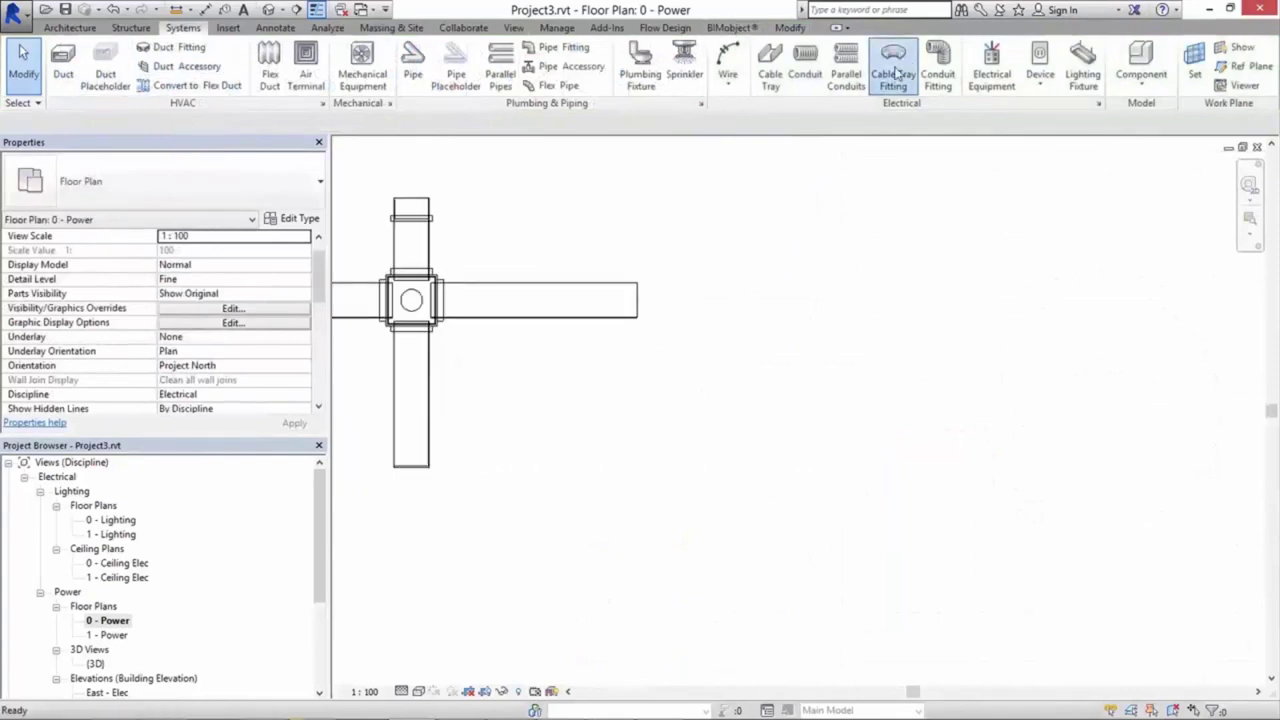
pyautogui.click(320, 180)
pyautogui.scroll(-1, 326, 352)
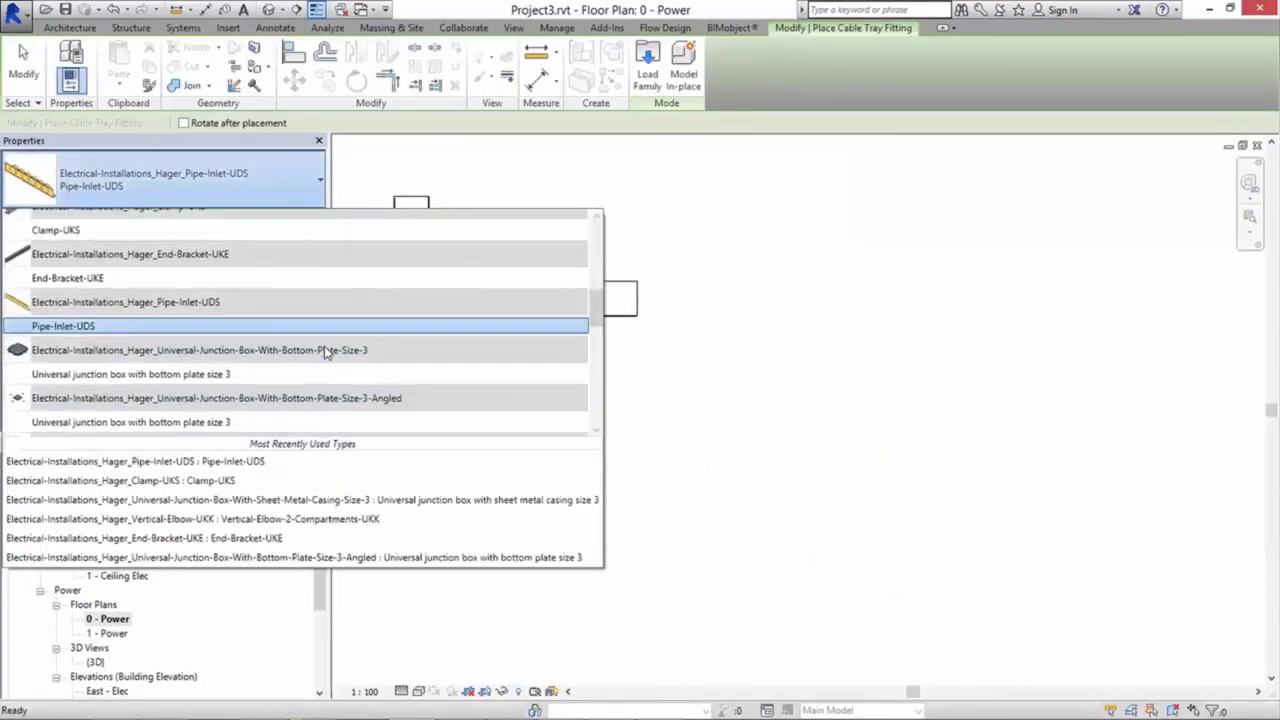
pyautogui.scroll(-1, 372, 345)
pyautogui.scroll(-1, 443, 350)
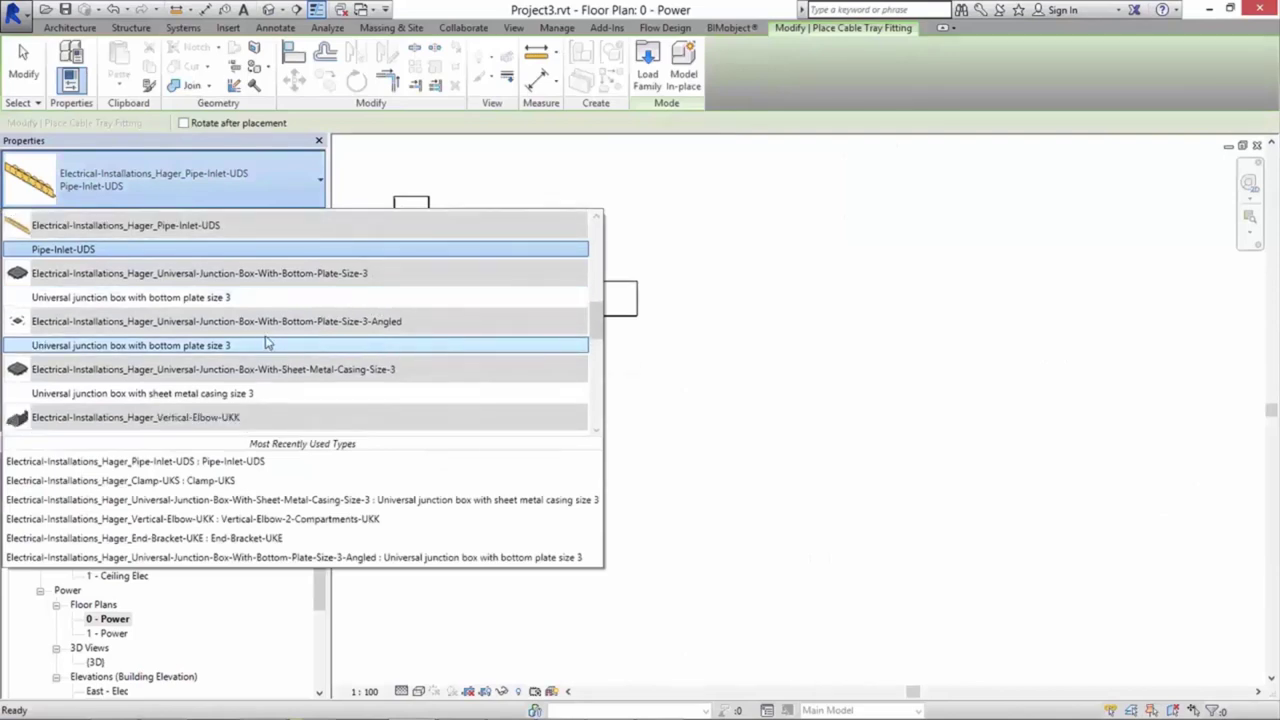
pyautogui.click(757, 297)
pyautogui.press('Escape')
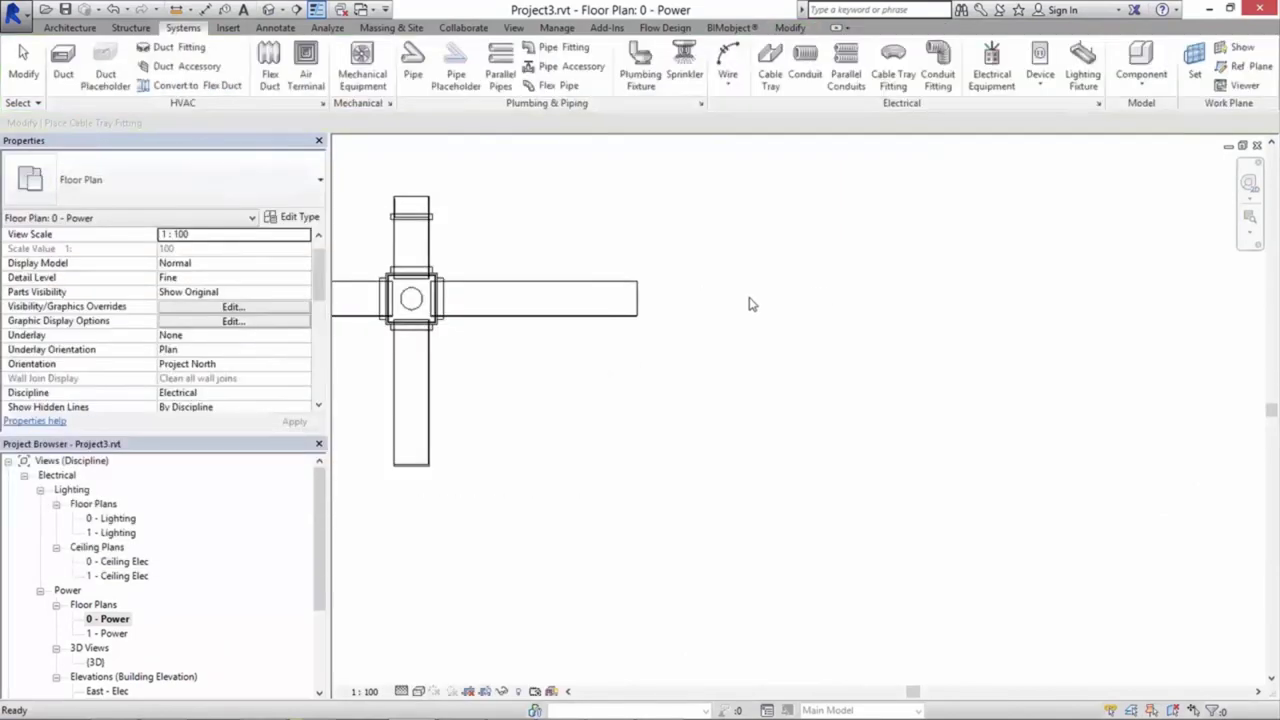
pyautogui.press('Return')
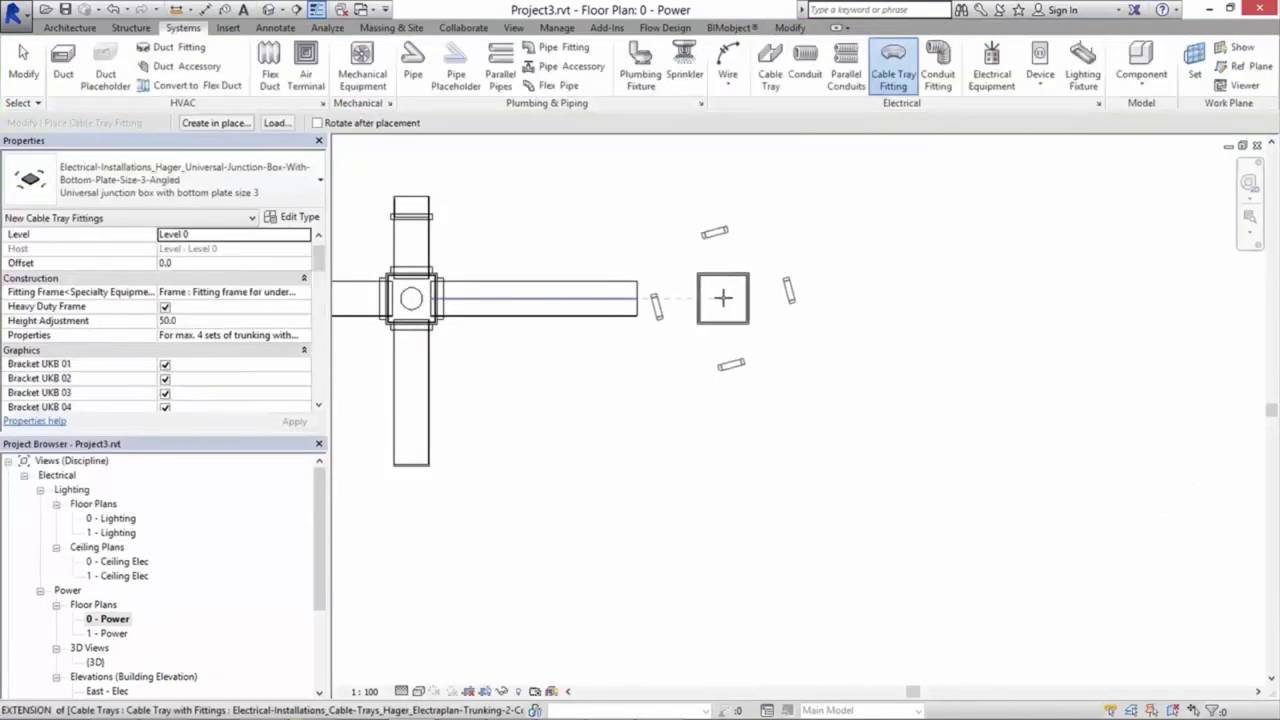
pyautogui.click(723, 298)
pyautogui.press('Escape')
# Step: Set the junction box's Angle Of Cable Tray 1–4 to 0°, 0°, 0° and 30°
pyautogui.click(727, 332)
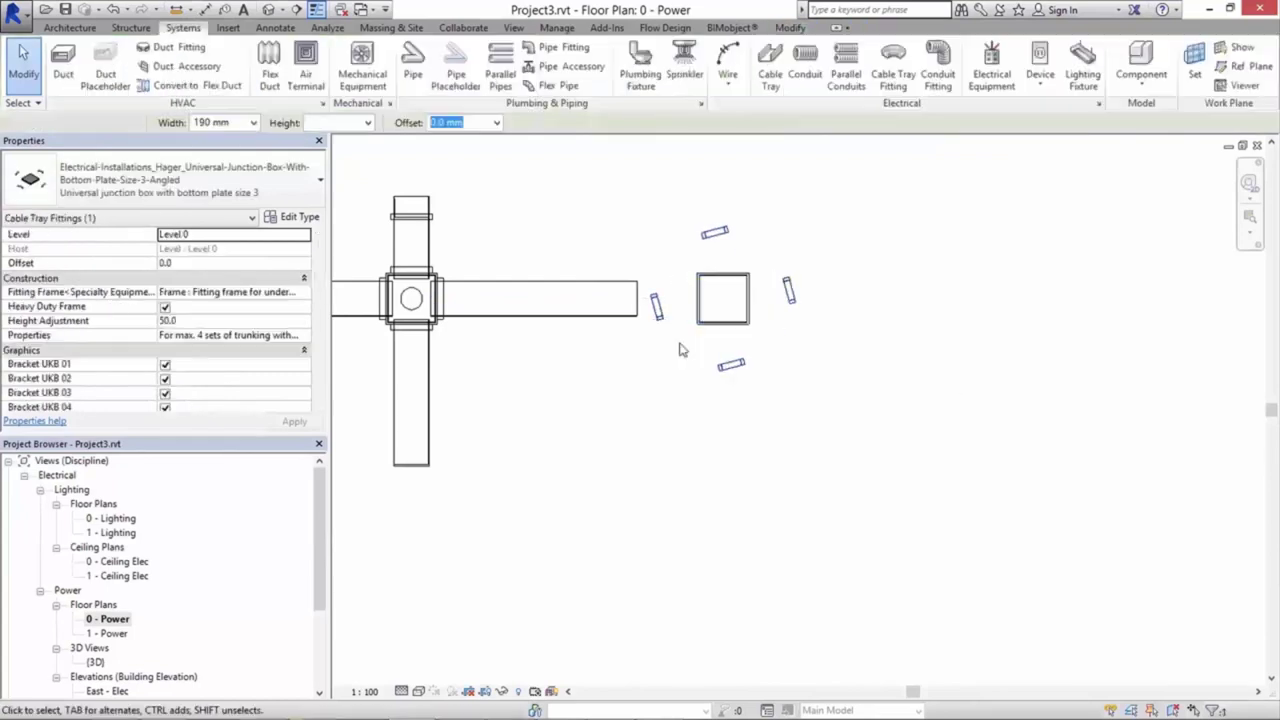
pyautogui.moveTo(321, 262); pyautogui.dragTo(325, 290)
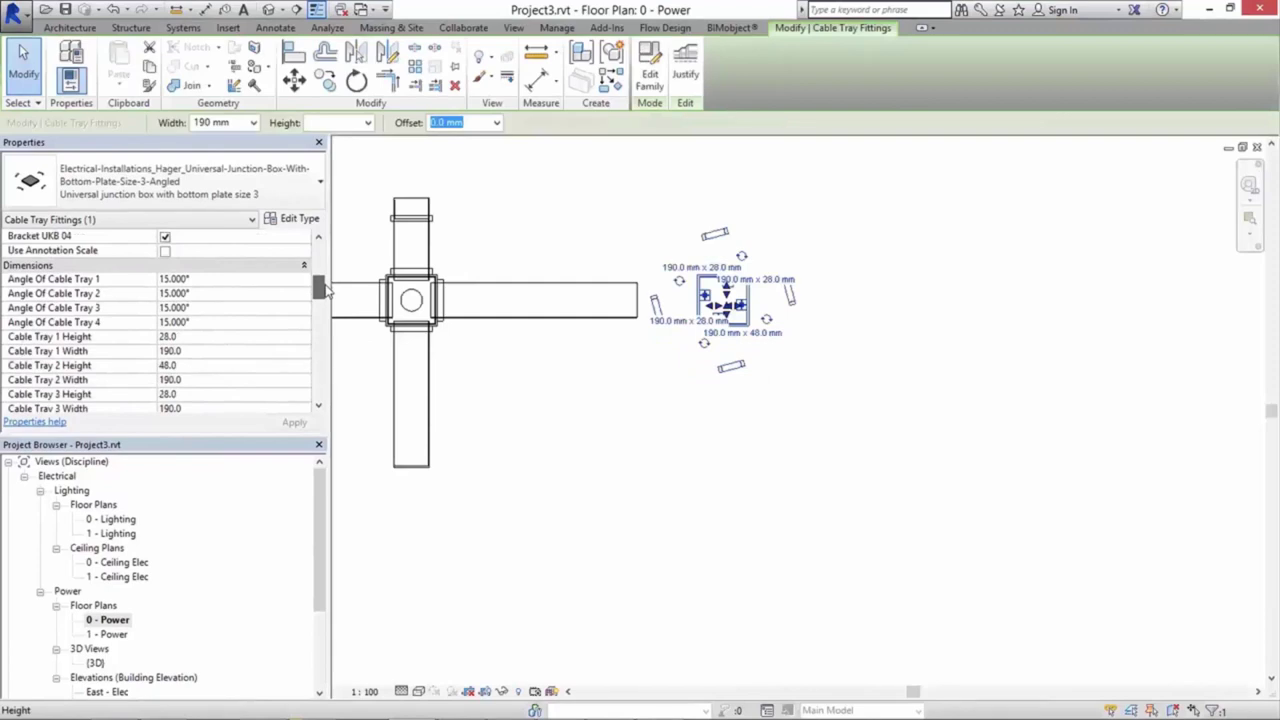
pyautogui.moveTo(54, 279)
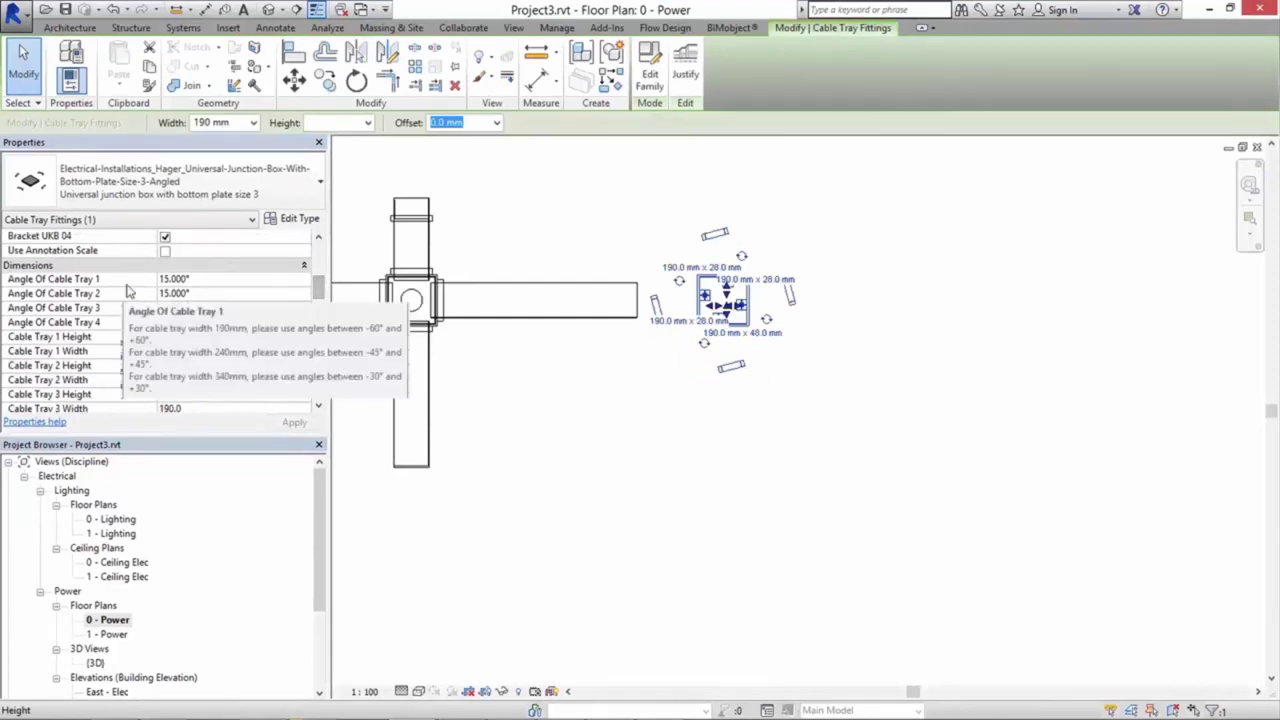
pyautogui.click(269, 285)
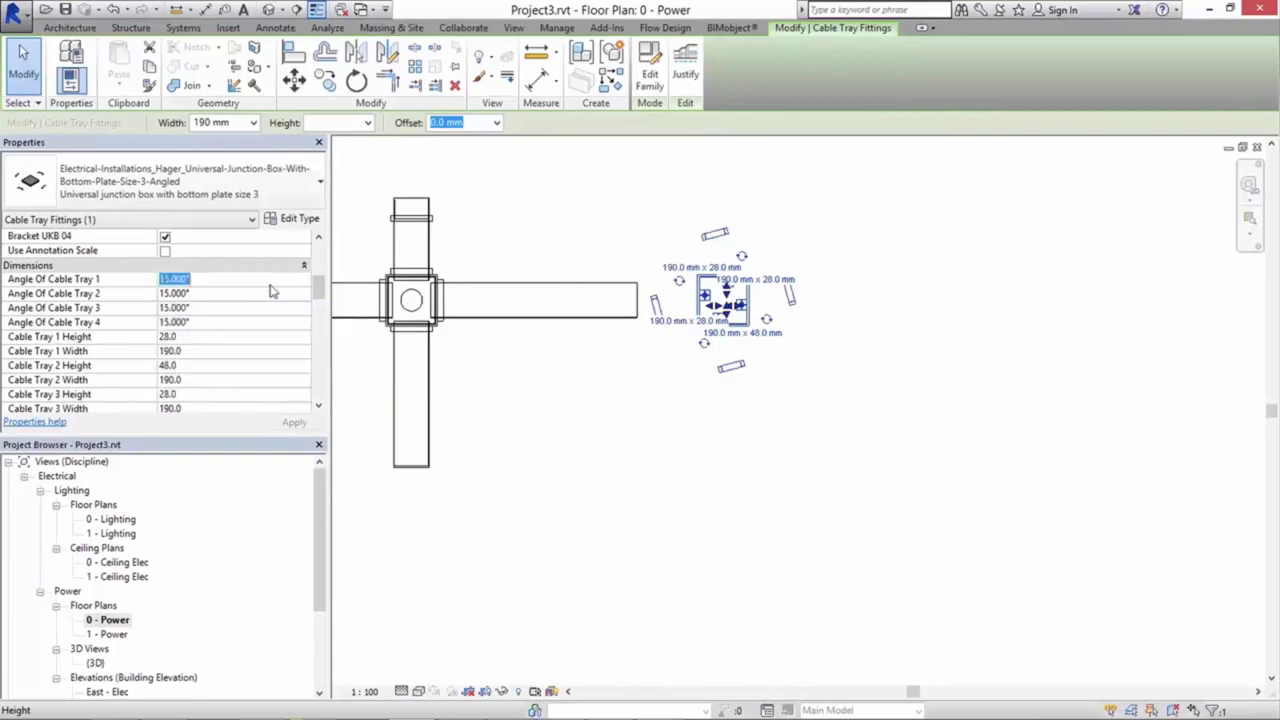
pyautogui.click(265, 296)
pyautogui.write('0')
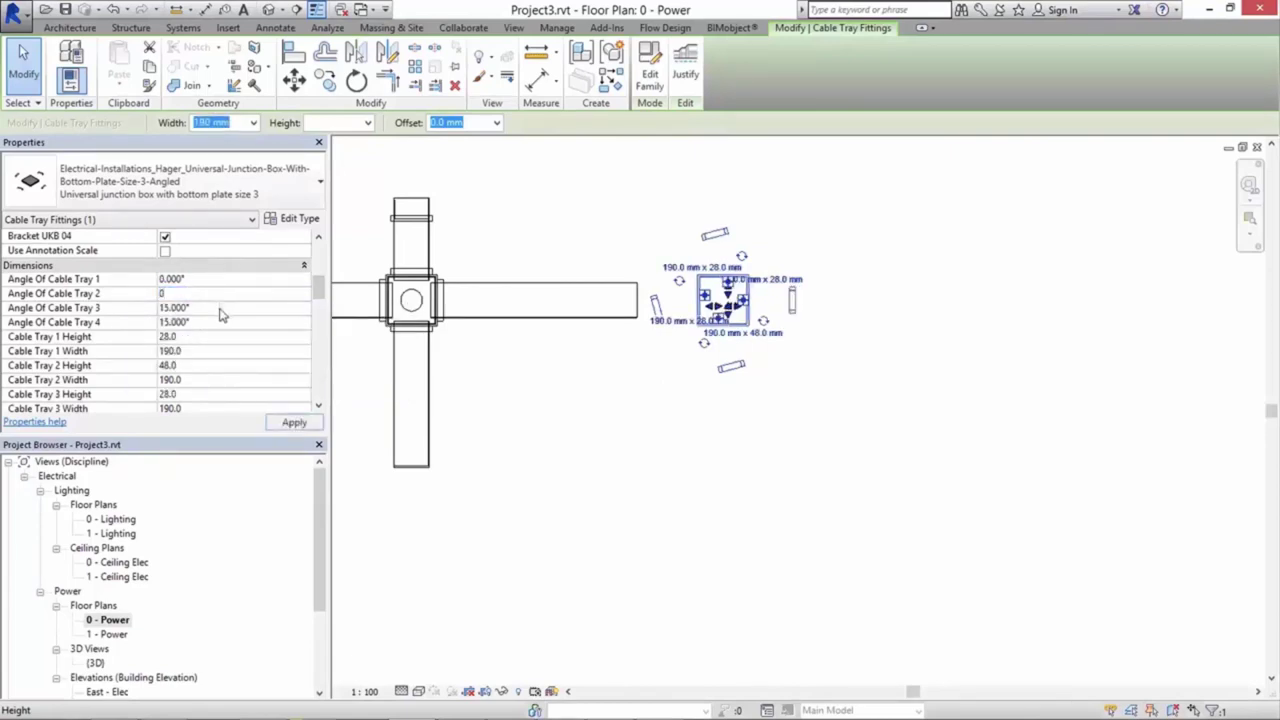
pyautogui.click(294, 423)
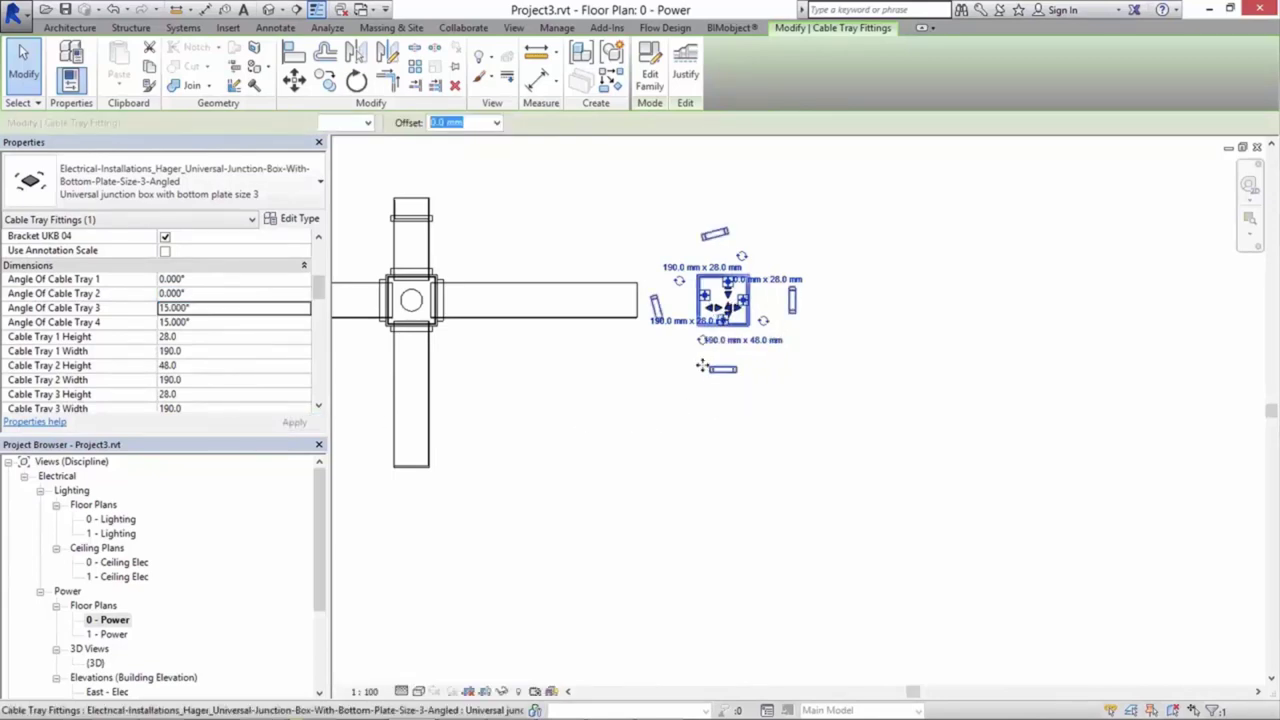
pyautogui.write('0')
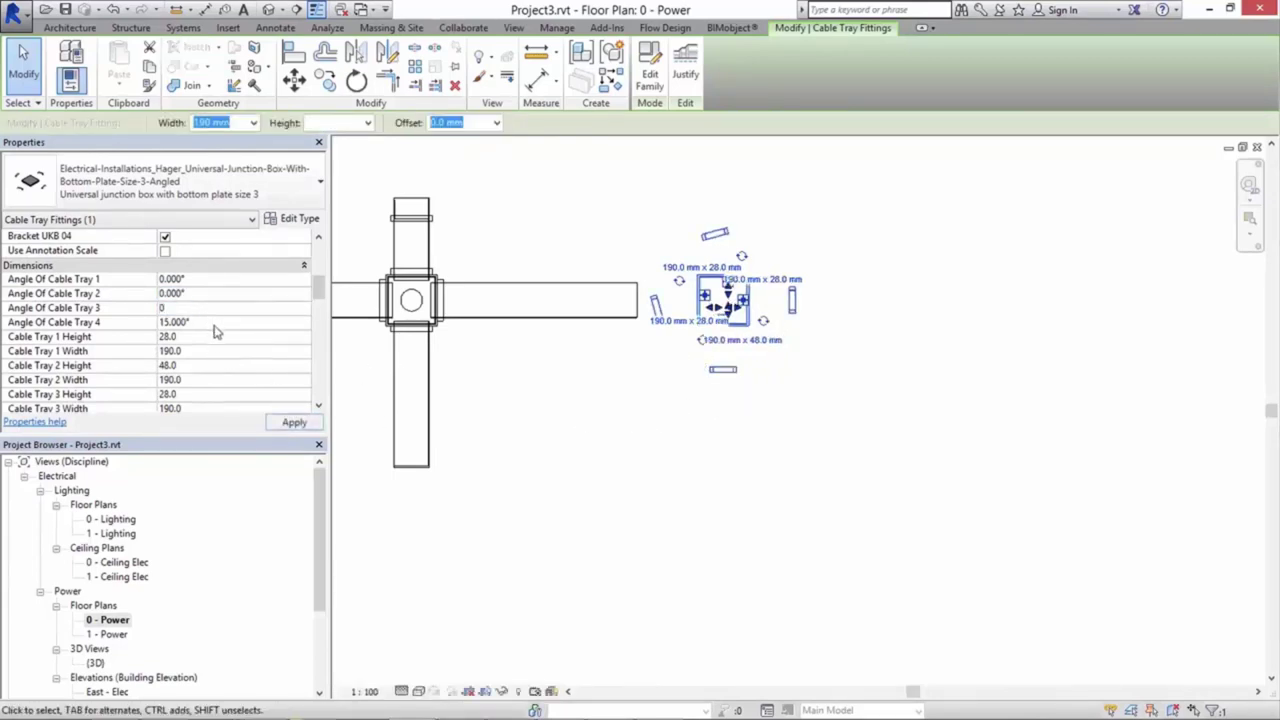
pyautogui.click(283, 418)
pyautogui.click(221, 319)
pyautogui.write('30')
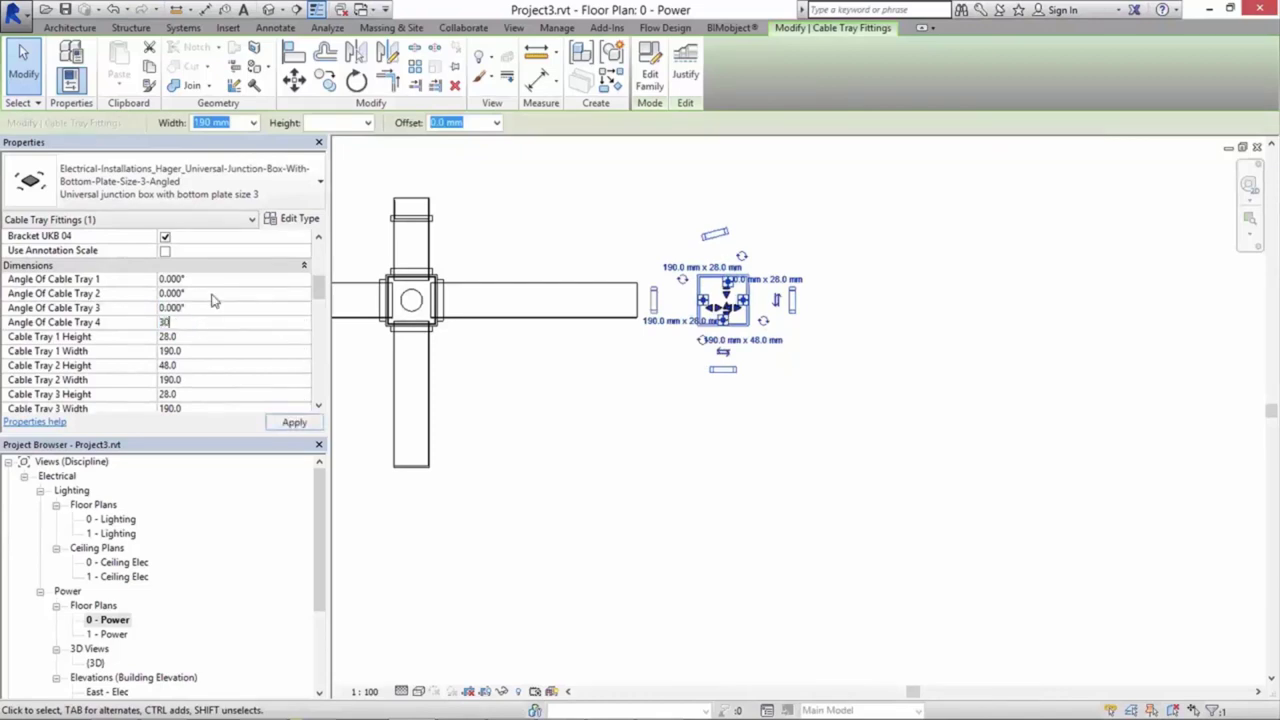
pyautogui.press('Return')
pyautogui.click(693, 401)
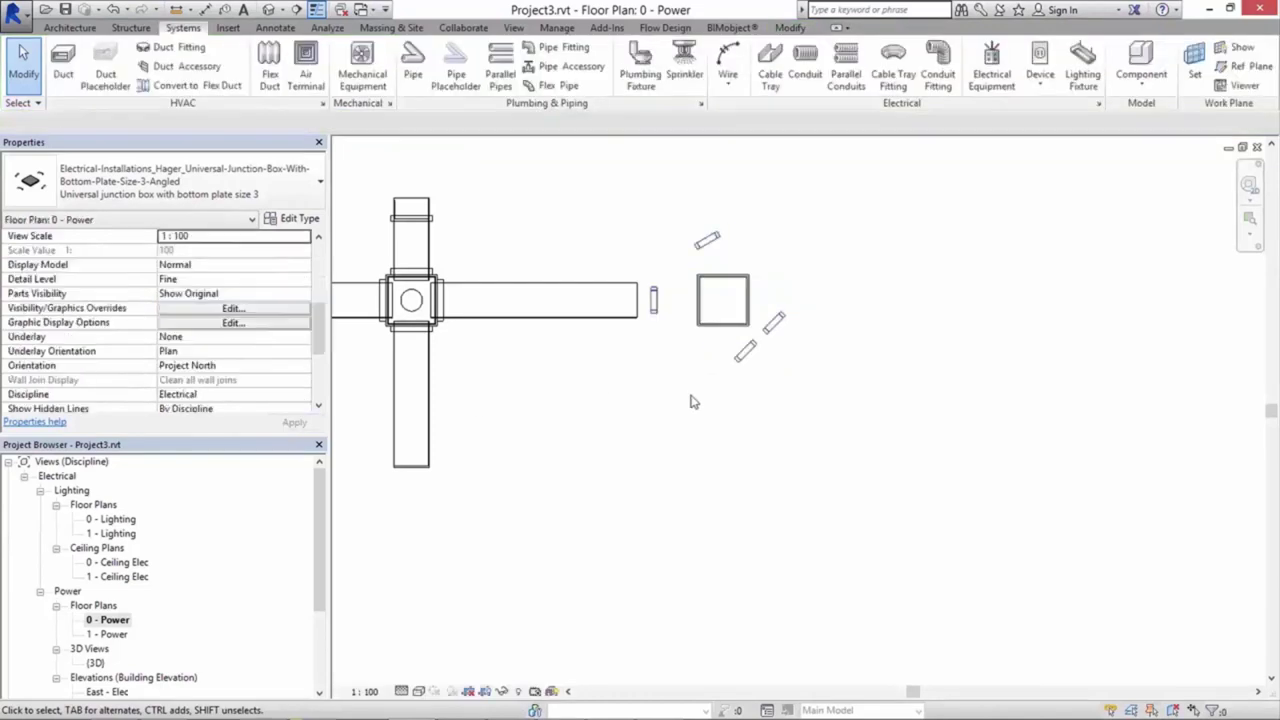
pyautogui.scroll(2, 680, 345)
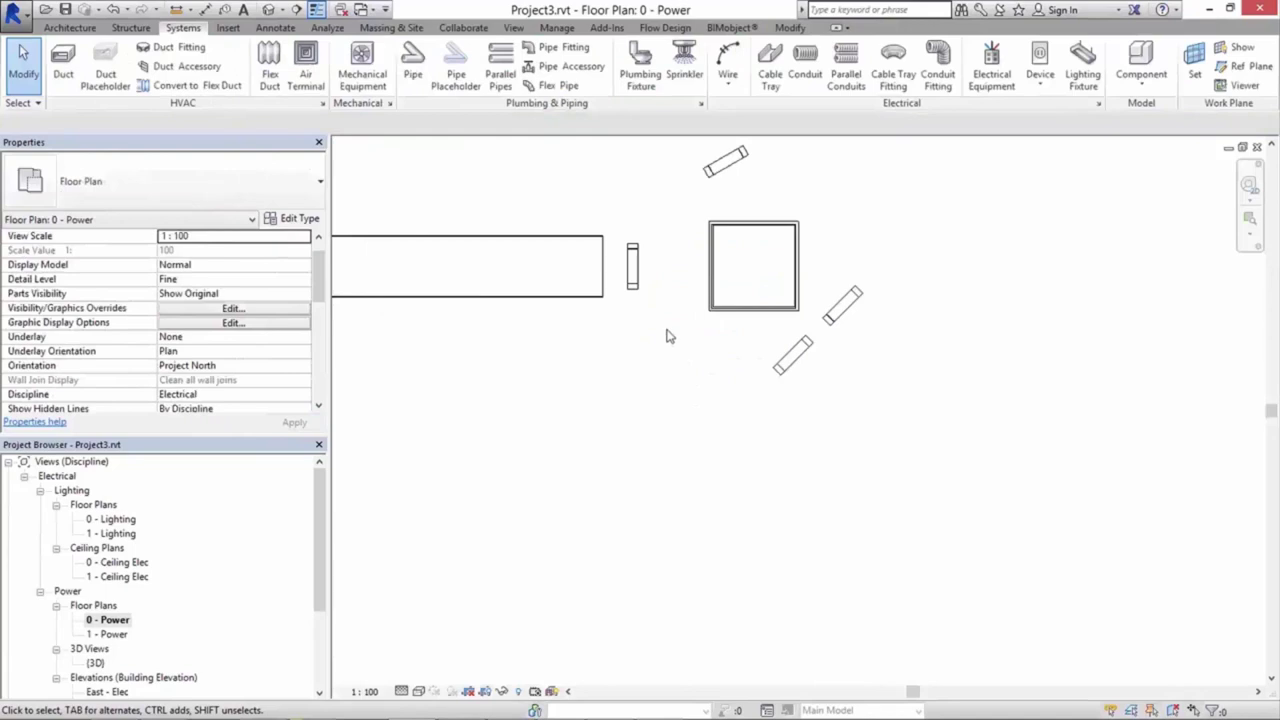
# Step: Extend the trunking end into the new junction box and draw an angled cable tray out of it
pyautogui.click(606, 278)
pyautogui.moveTo(603, 266); pyautogui.dragTo(718, 265)
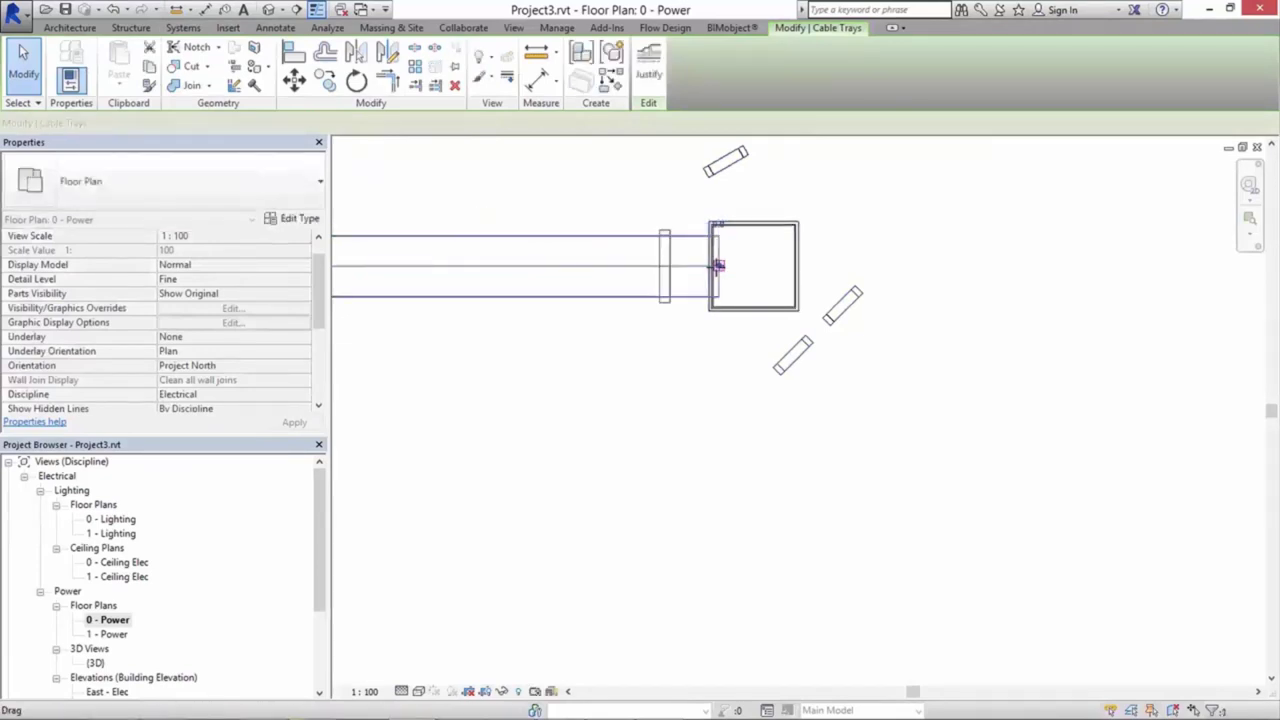
pyautogui.click(783, 251)
pyautogui.rightClick(783, 250)
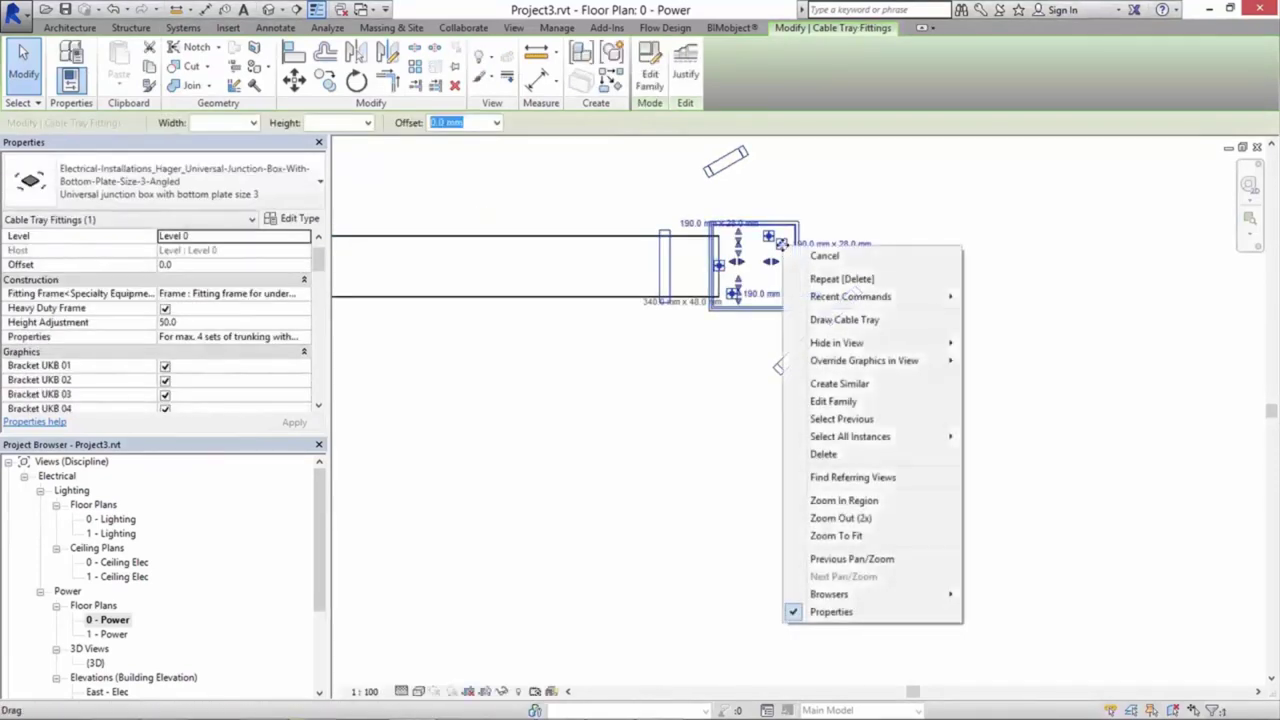
pyautogui.click(840, 320)
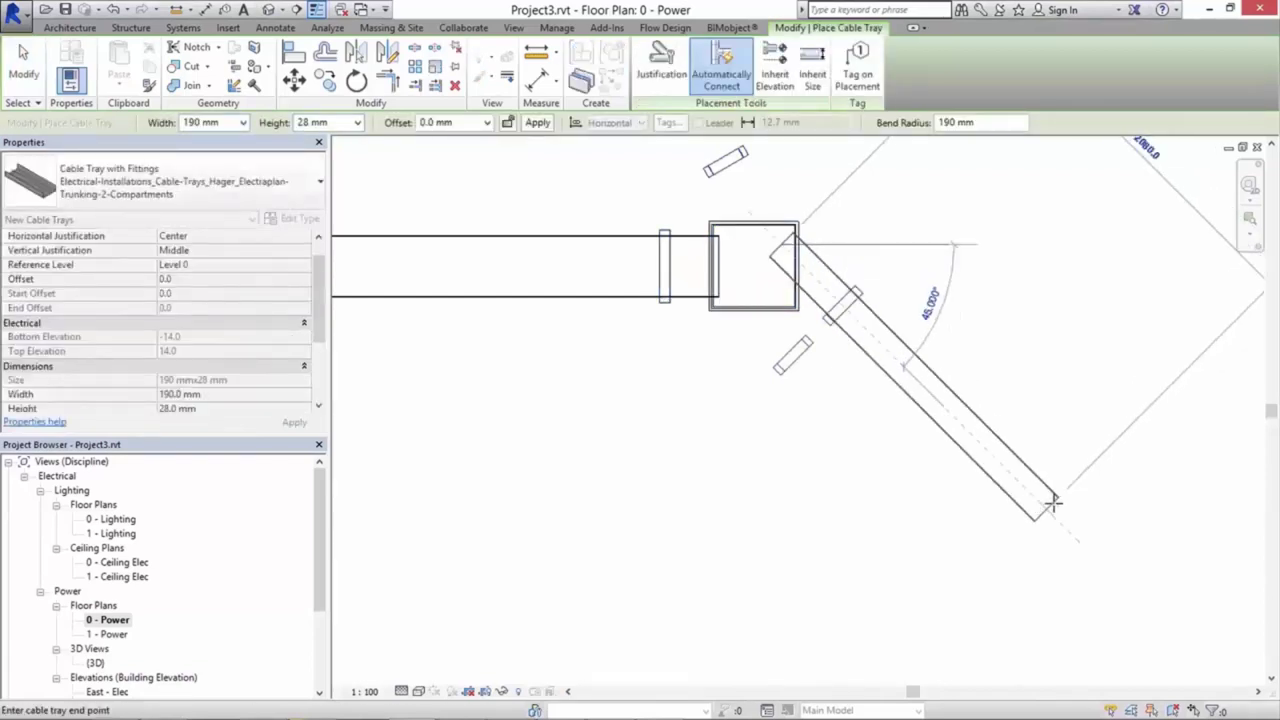
pyautogui.click(1053, 503)
pyautogui.press('Escape')
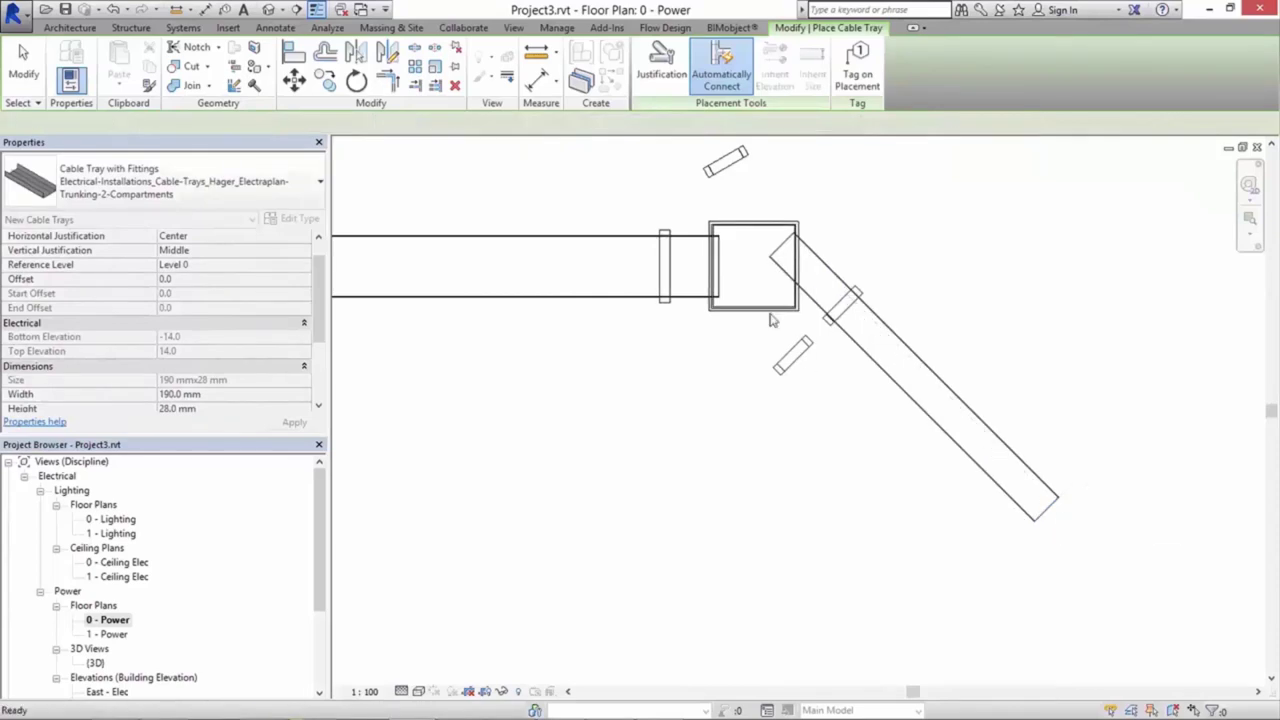
pyautogui.press('Escape')
# Step: Draw a second cable tray from the junction box and review the connected trays in 3D
pyautogui.click(736, 300)
pyautogui.scroll(3, 733, 300)
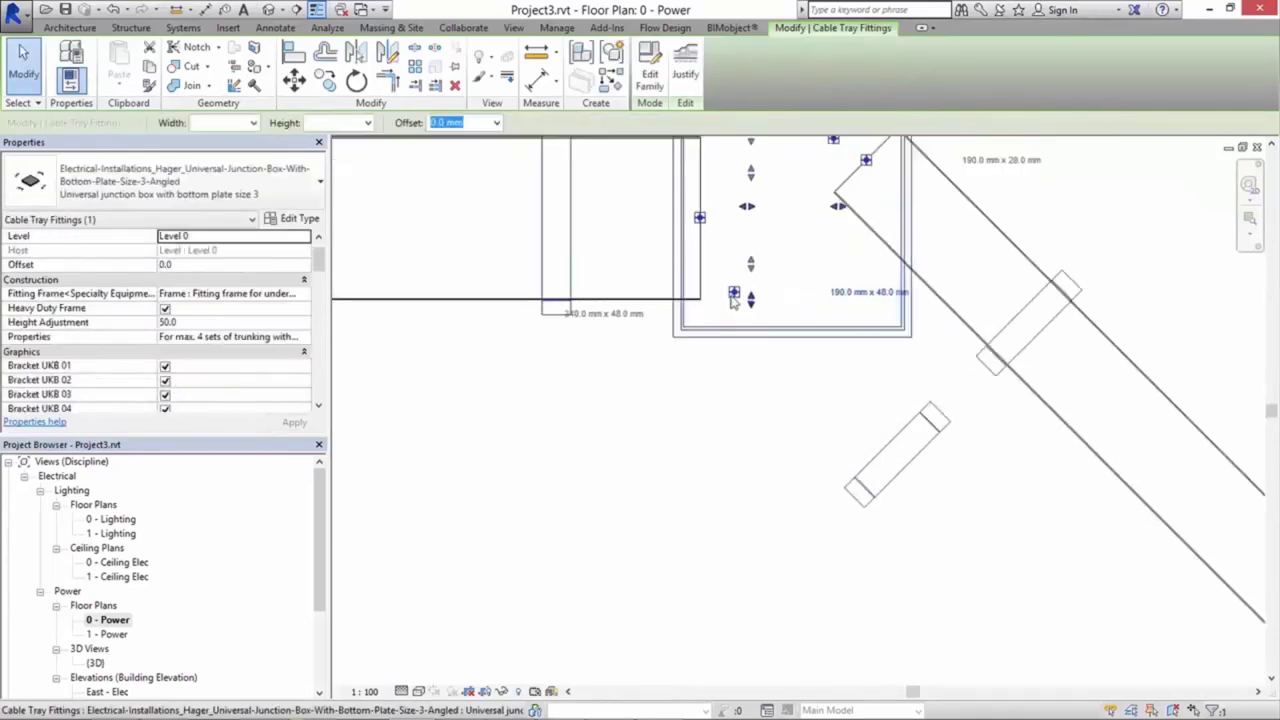
pyautogui.scroll(2, 733, 300)
pyautogui.click(790, 369)
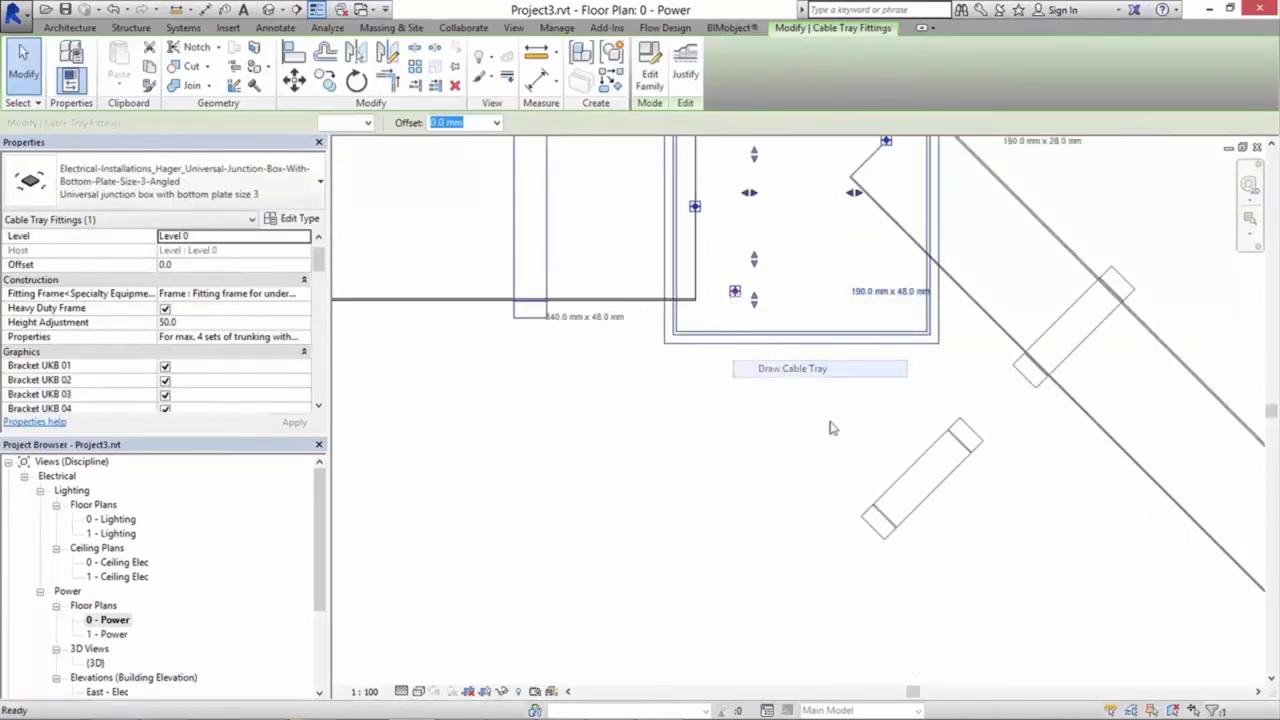
pyautogui.click(894, 467)
pyautogui.scroll(-2, 943, 500)
pyautogui.scroll(2, 791, 380)
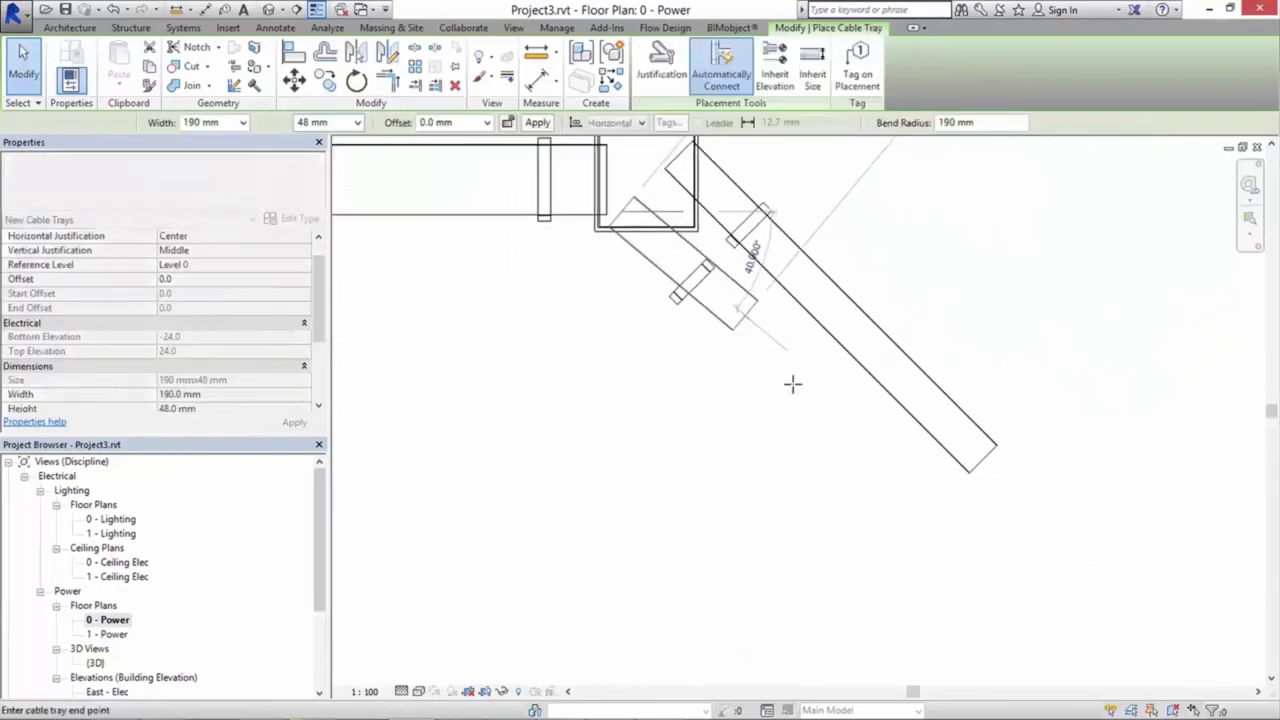
pyautogui.click(884, 460)
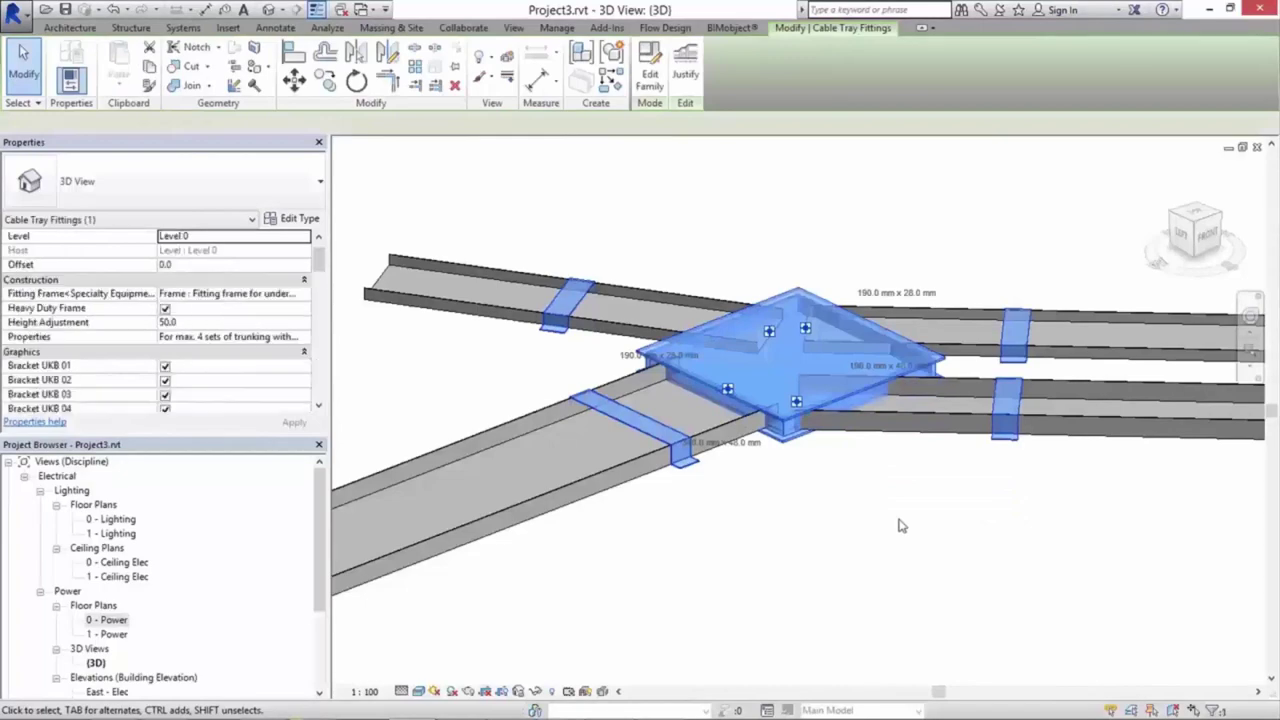
pyautogui.click(900, 523)
pyautogui.scroll(-2, 900, 523)
pyautogui.scroll(-2, 743, 409)
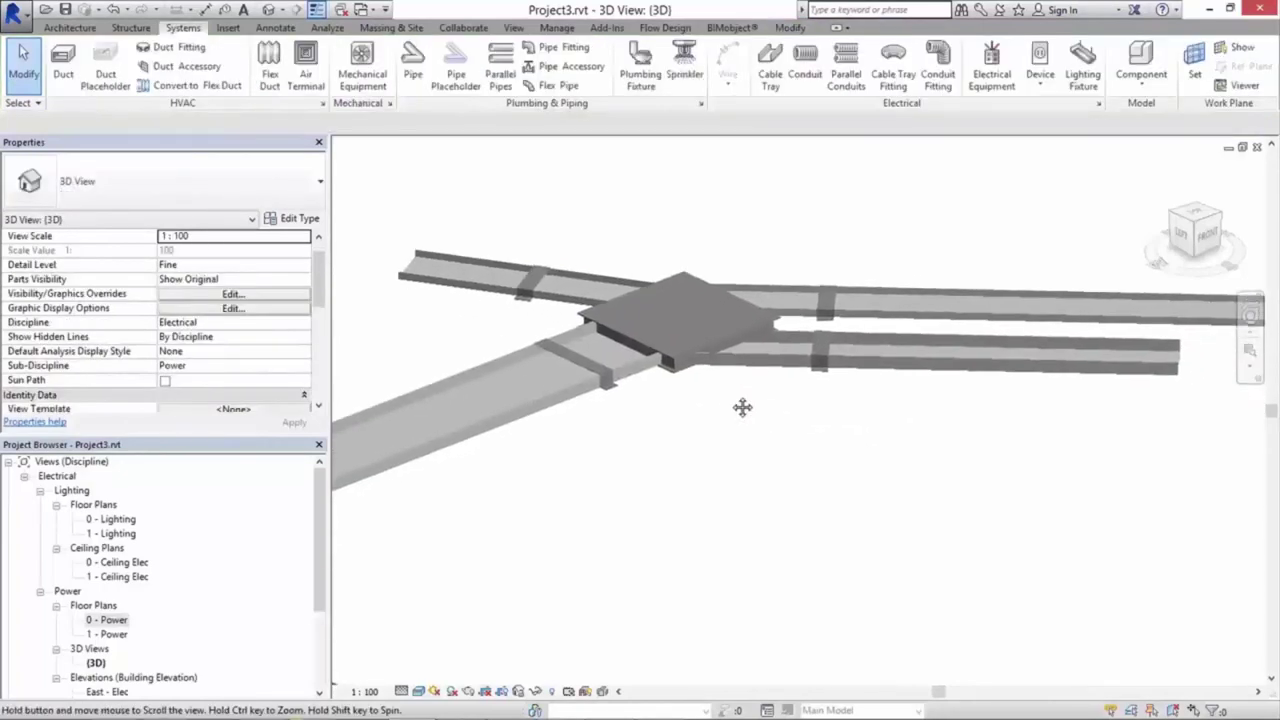
pyautogui.scroll(-2, 806, 423)
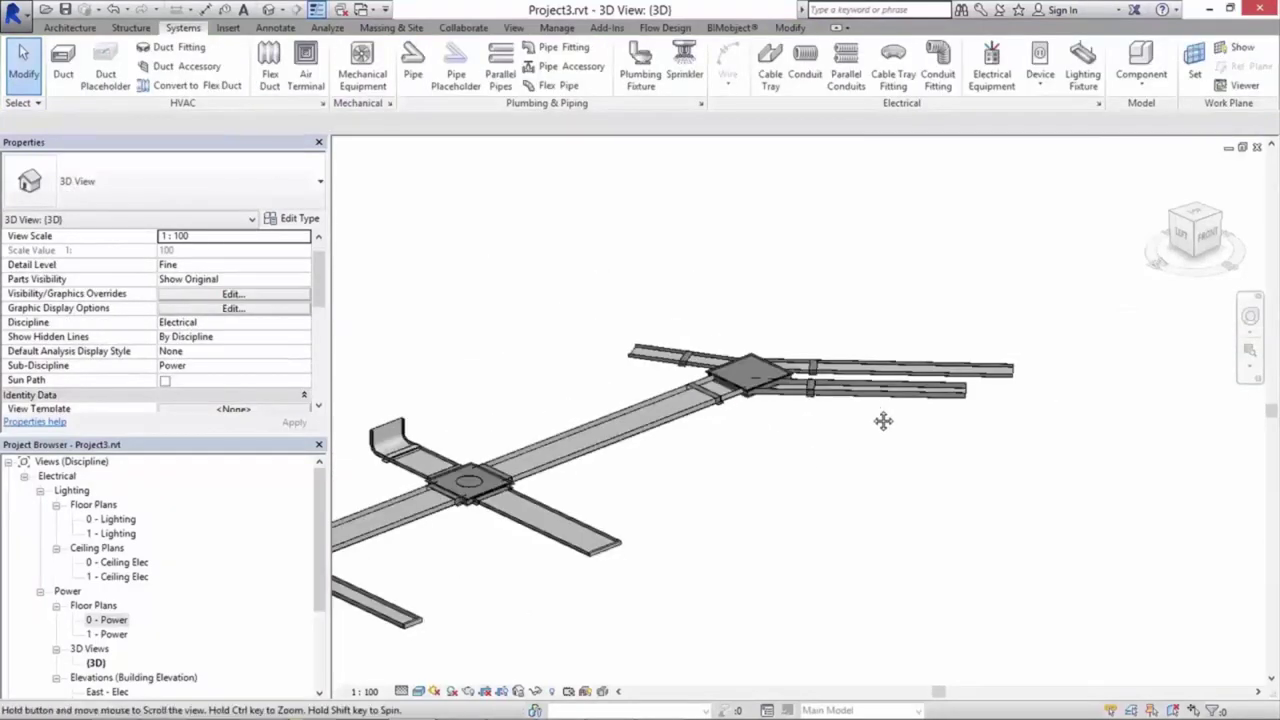
pyautogui.moveTo(883, 420); pyautogui.dragTo(937, 390, button='middle')
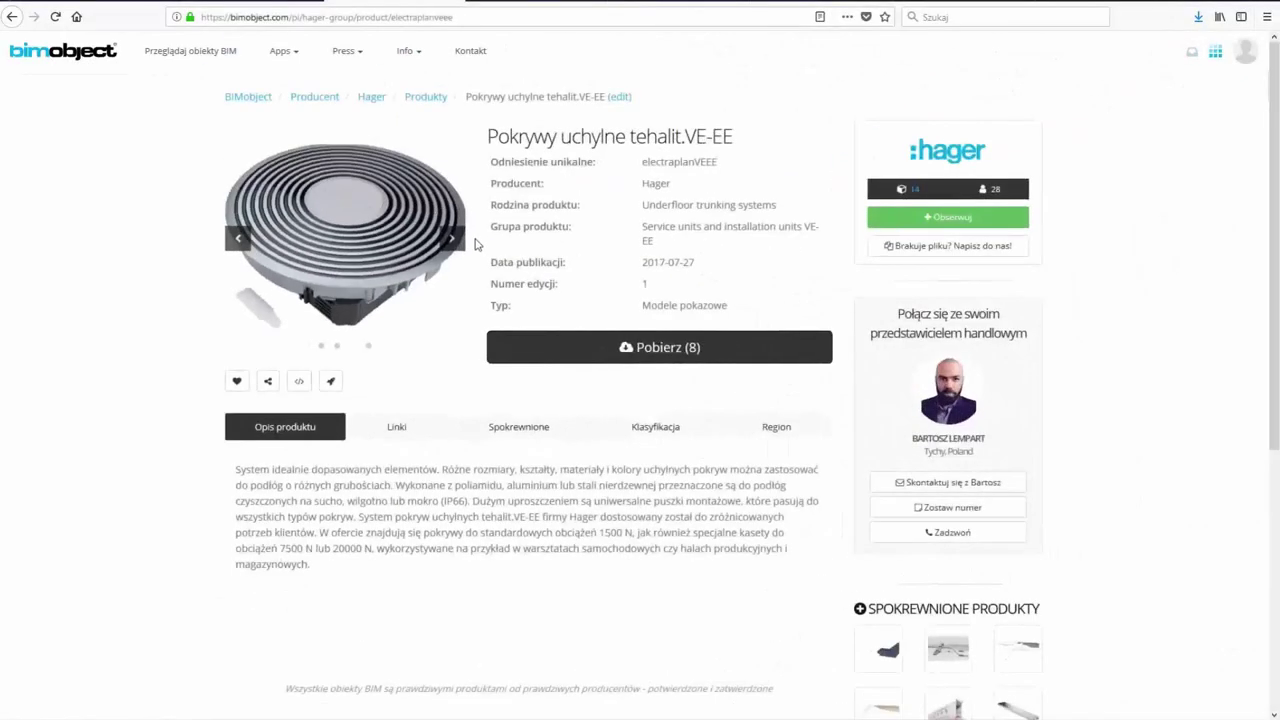
# Step: Cycle through the tehalit.VE-EE product images, then open the Pobierz (8) download list
pyautogui.click(449, 240)
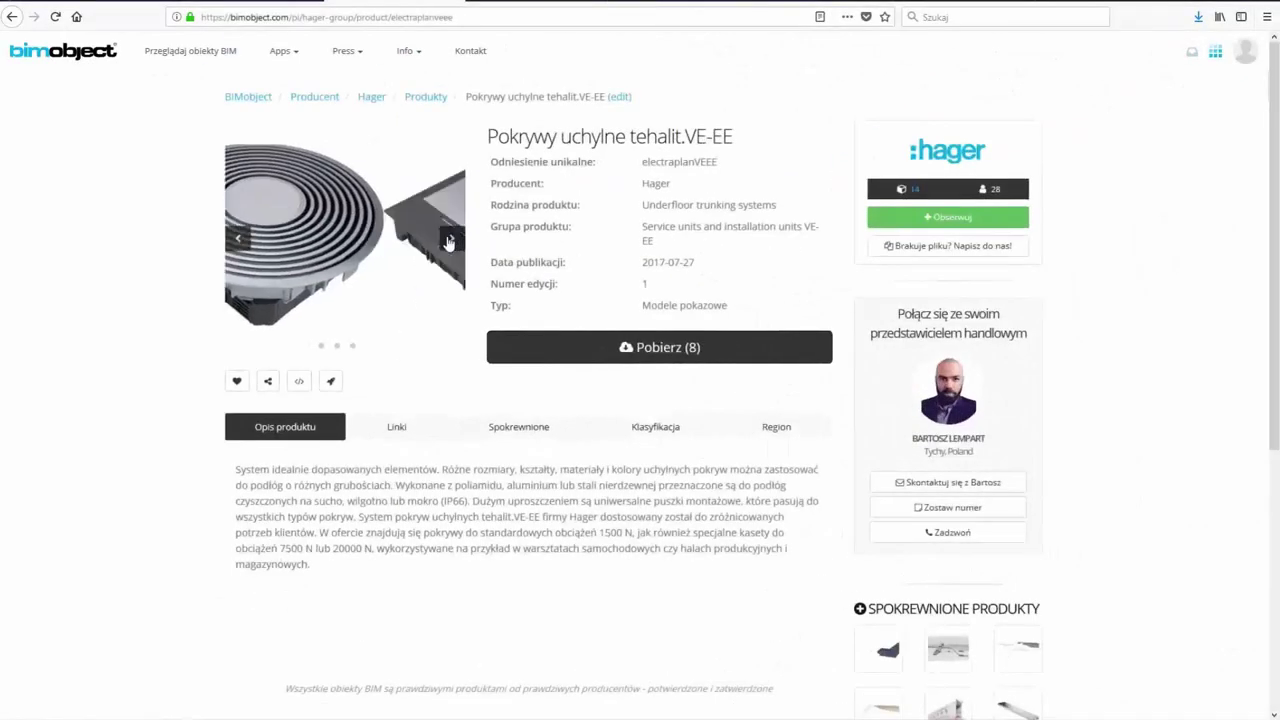
pyautogui.click(449, 241)
pyautogui.click(449, 241)
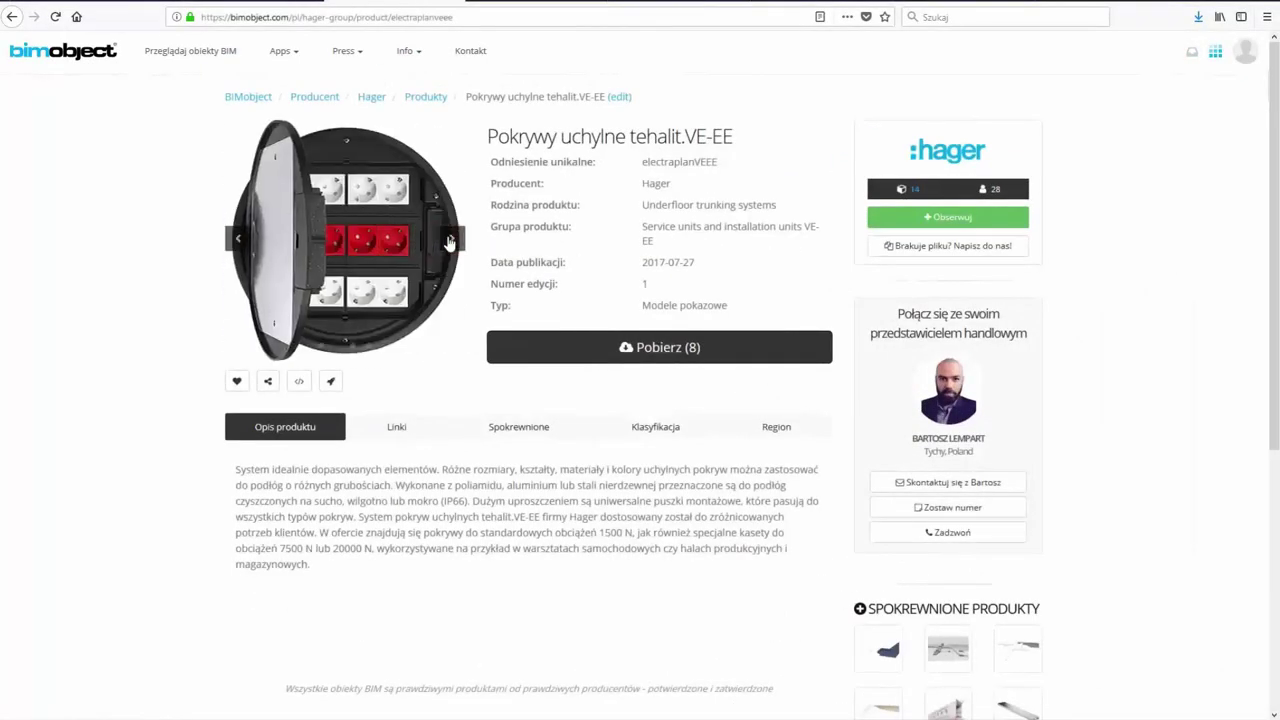
pyautogui.click(625, 348)
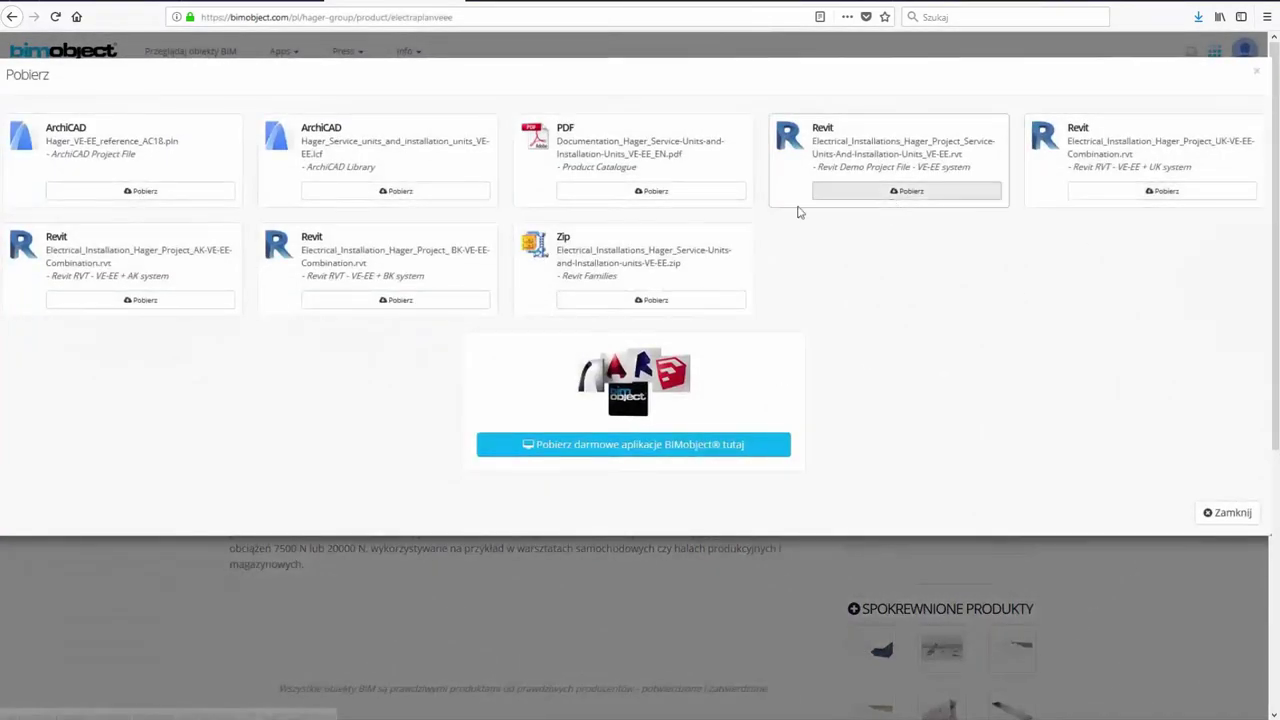
# Step: Give the first trunking junction box a heavy-duty fitting frame and apply it
pyautogui.click(634, 303)
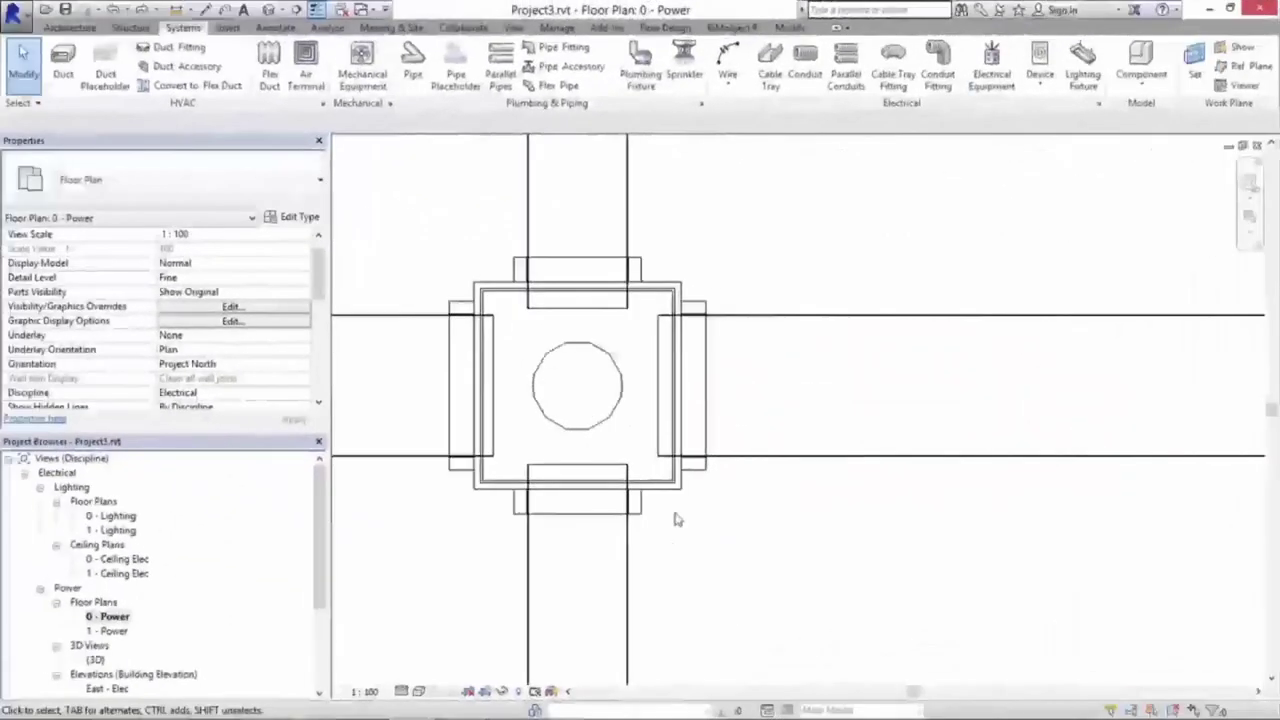
pyautogui.click(675, 435)
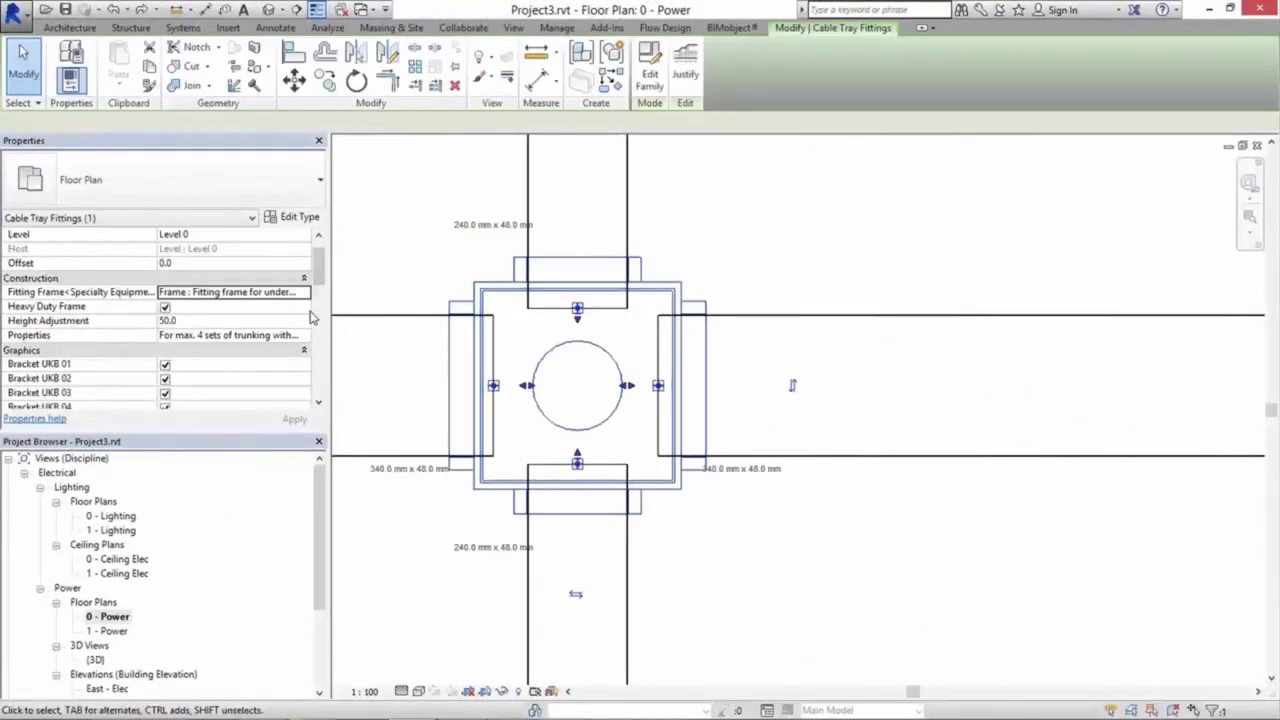
pyautogui.click(303, 293)
pyautogui.scroll(-1, 418, 372)
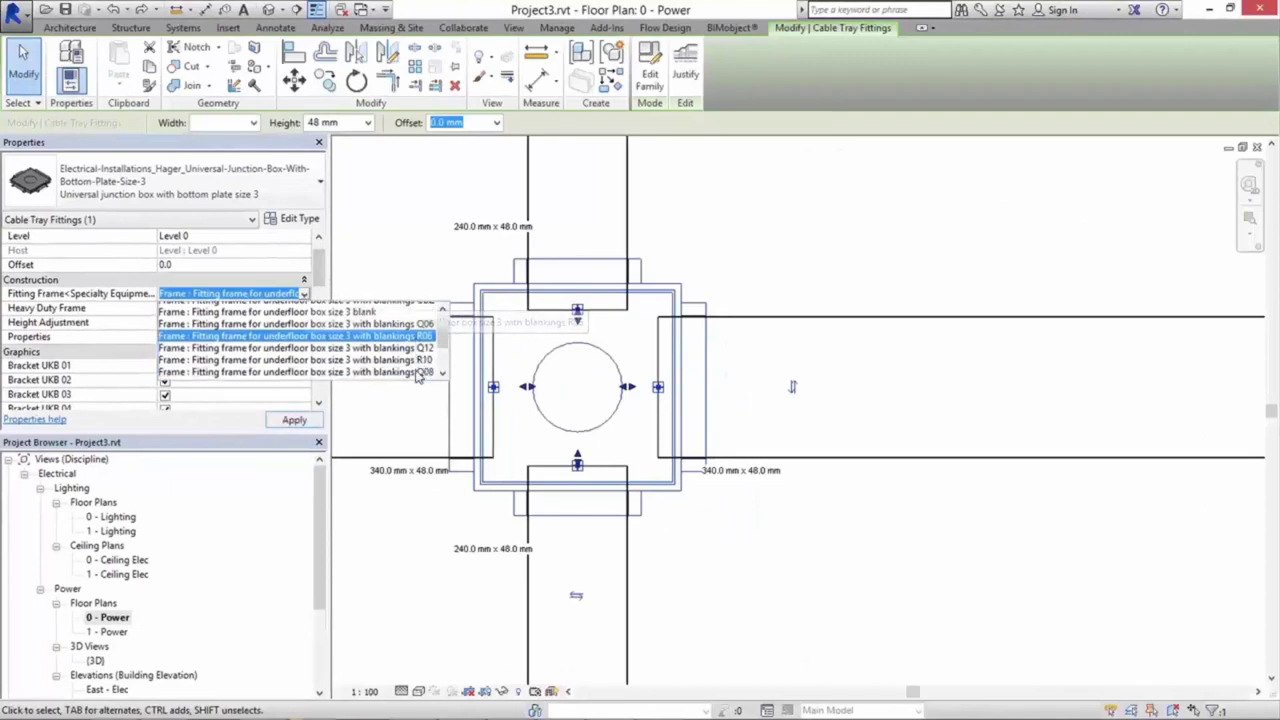
pyautogui.scroll(-1, 418, 368)
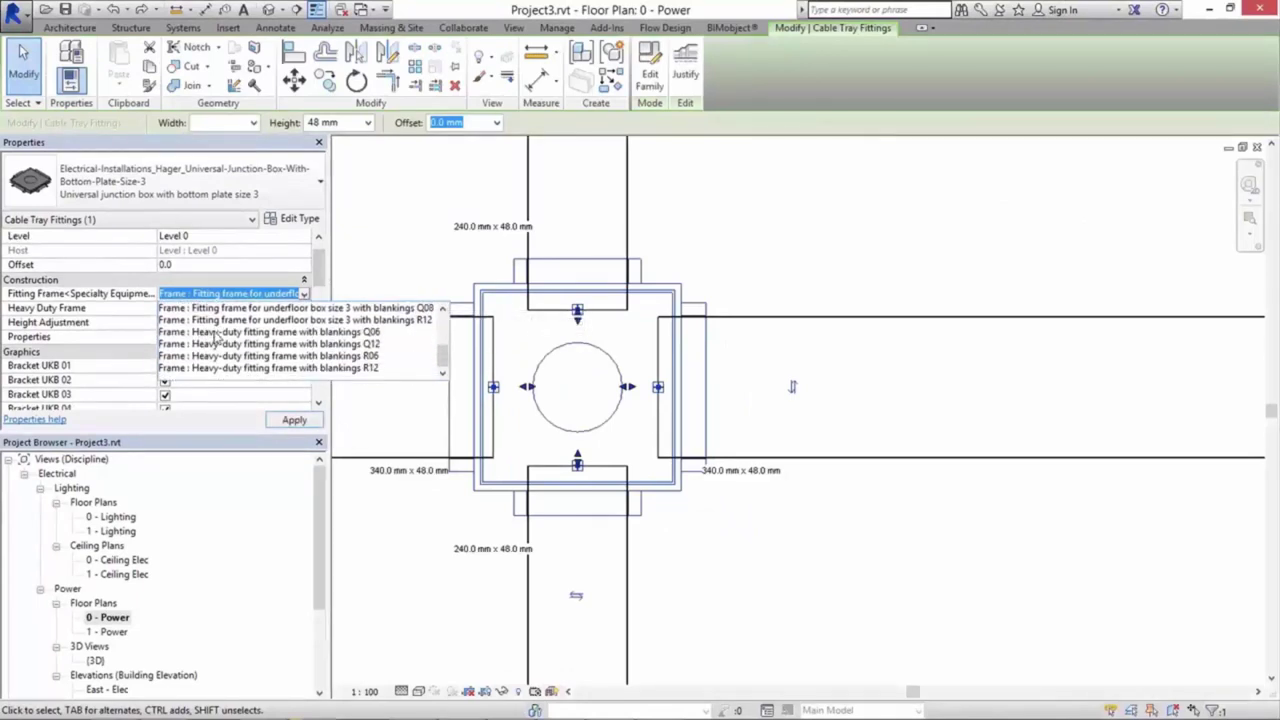
pyautogui.click(340, 338)
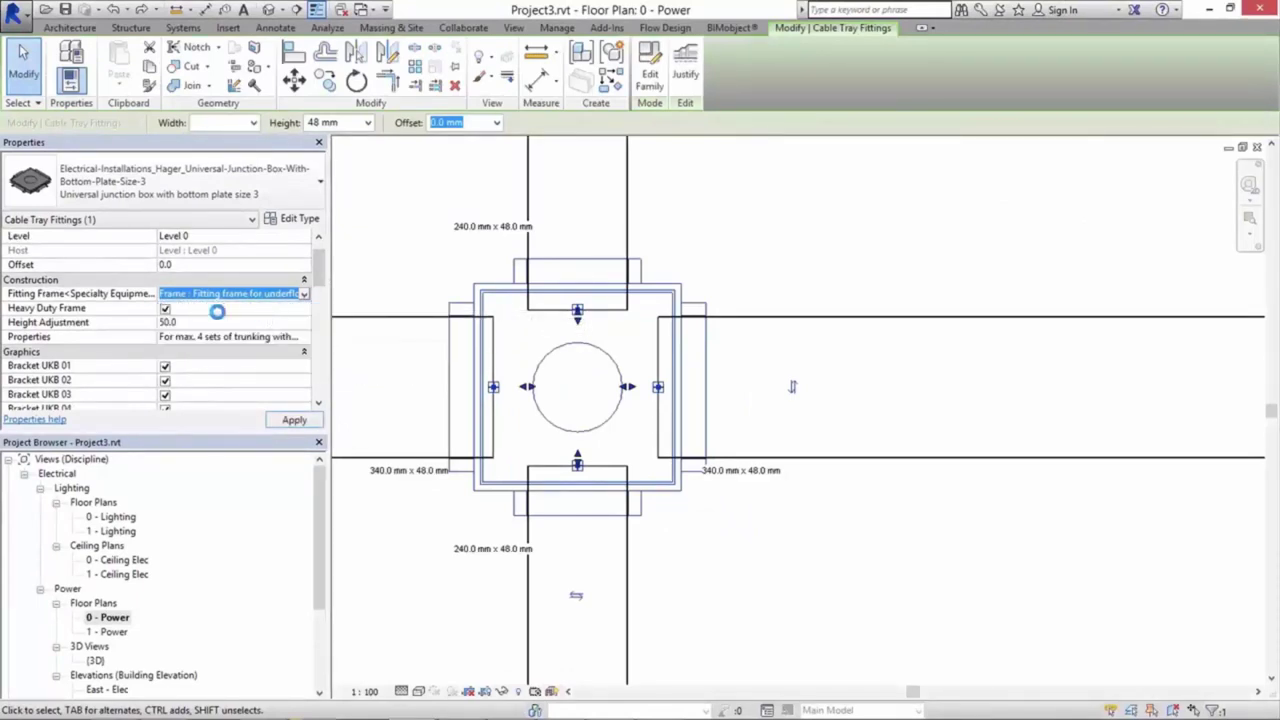
pyautogui.click(279, 423)
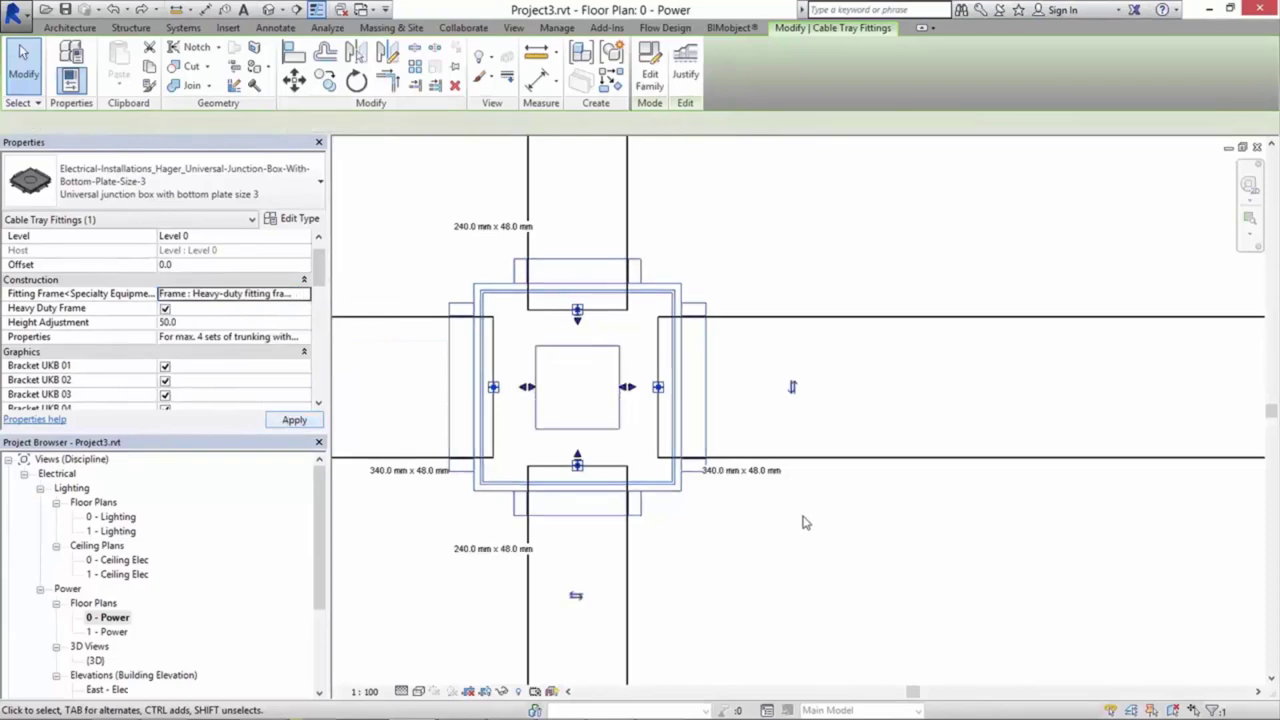
# Step: Select the neighbouring junction box and choose a fitting frame from its Fitting Frame list
pyautogui.click(810, 533)
pyautogui.scroll(-2, 810, 533)
pyautogui.scroll(-1, 845, 537)
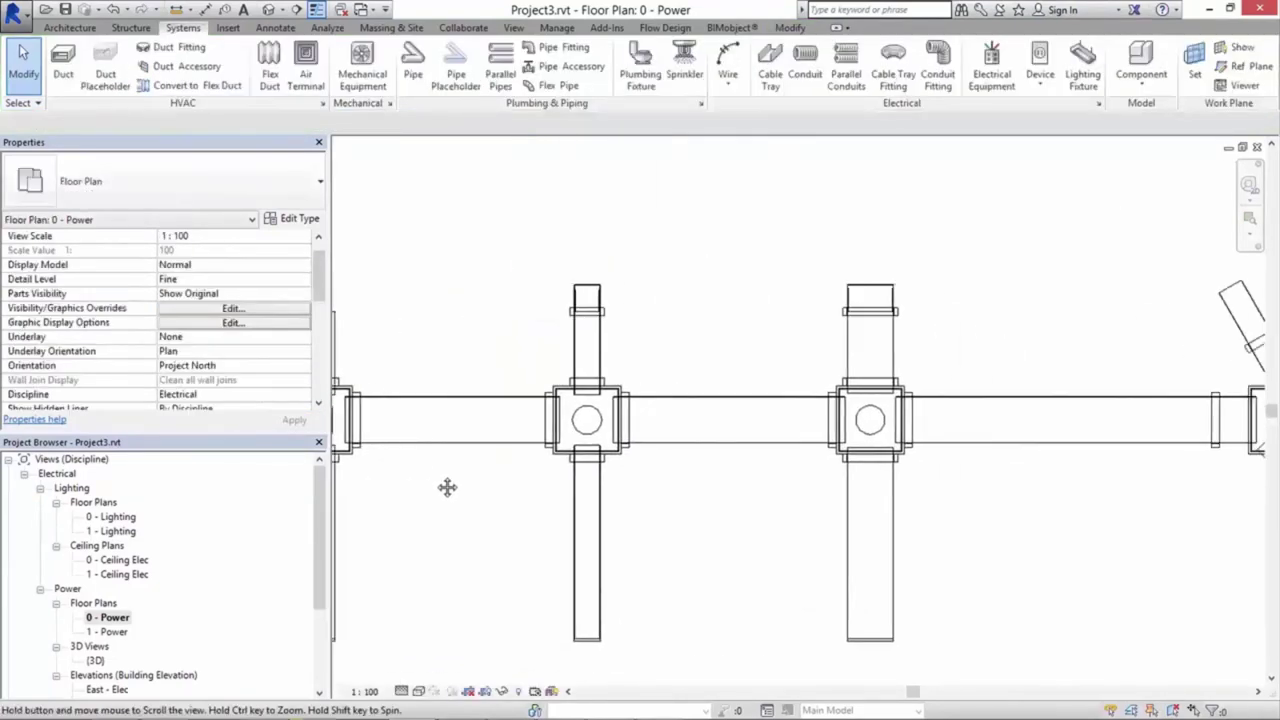
pyautogui.scroll(2, 622, 462)
pyautogui.scroll(2, 622, 462)
pyautogui.click(591, 457)
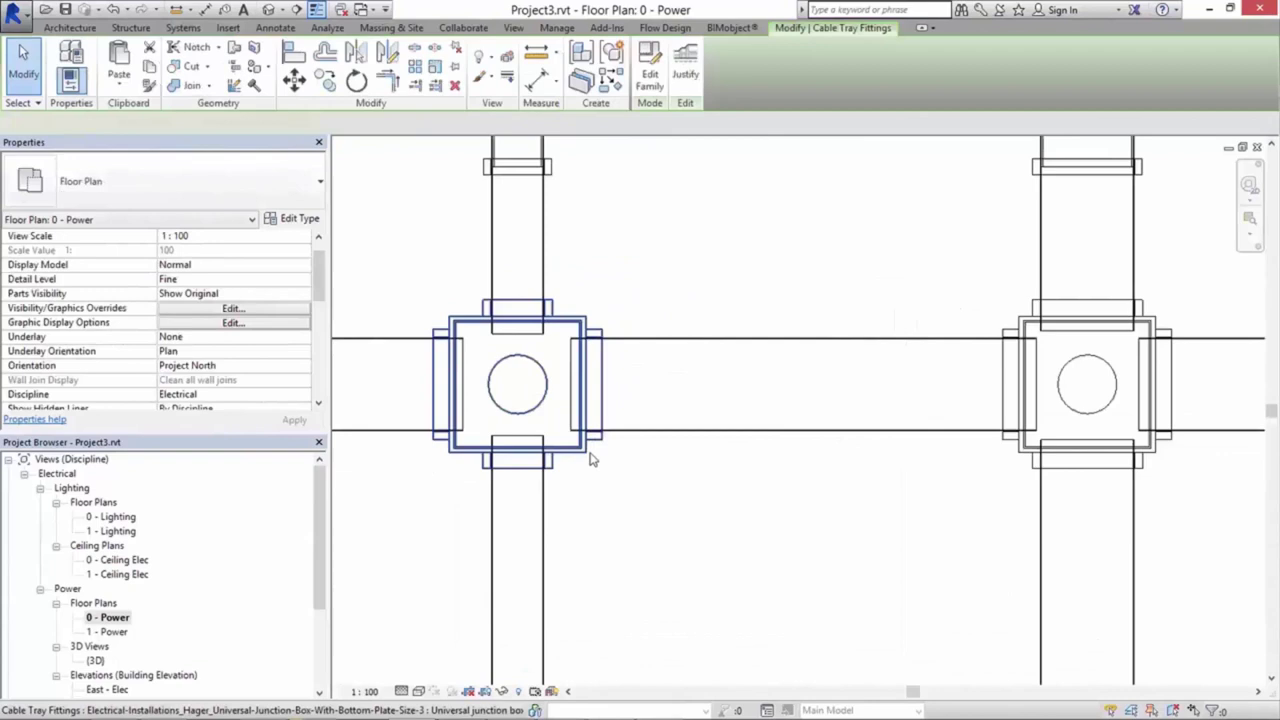
pyautogui.click(304, 295)
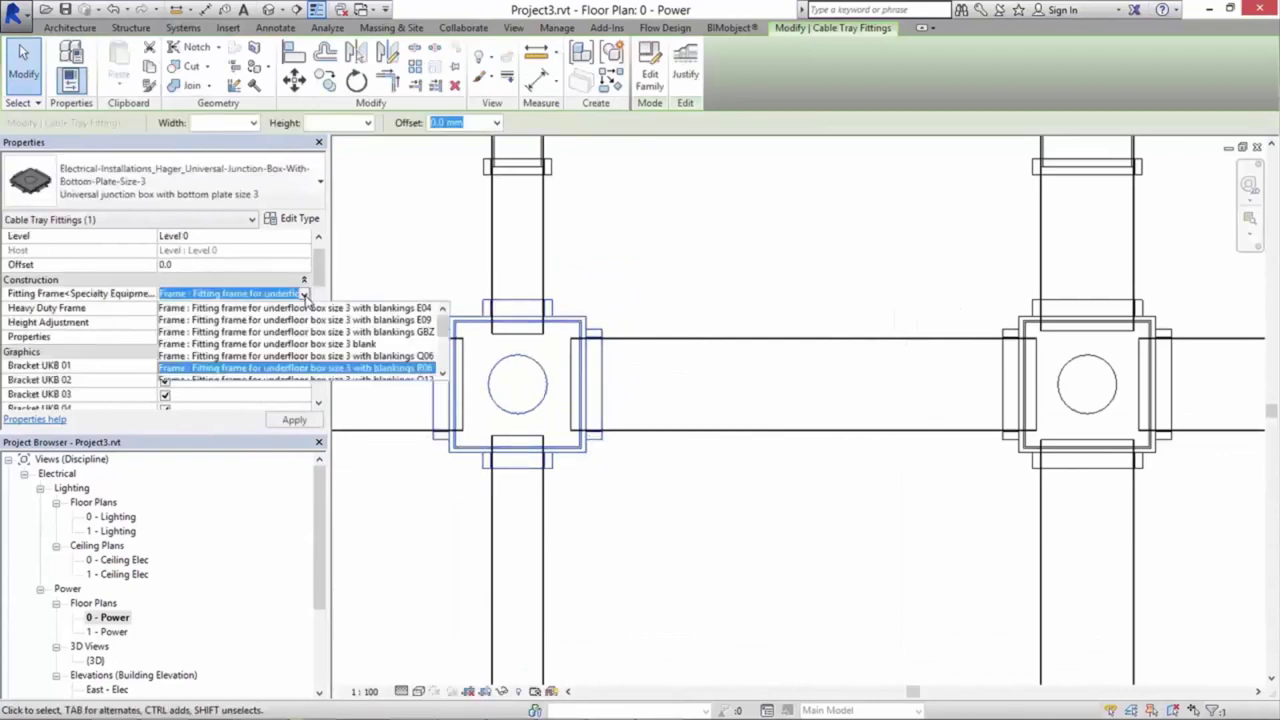
pyautogui.click(375, 326)
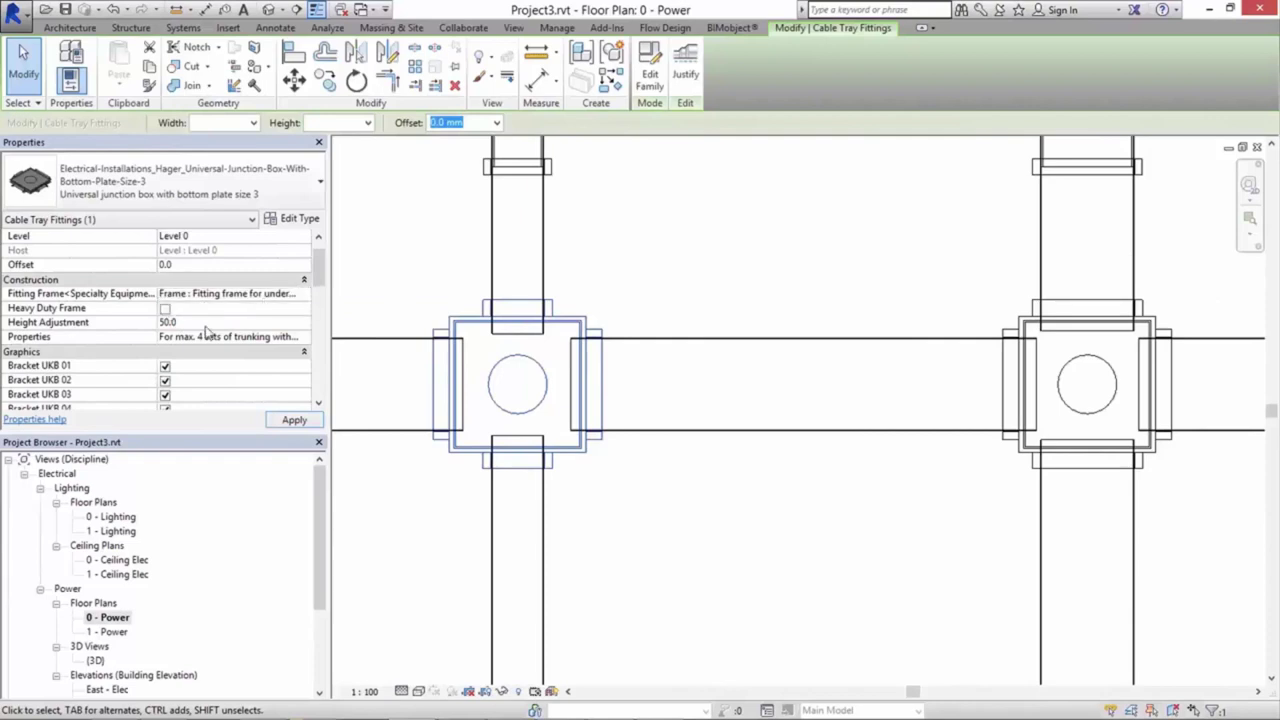
pyautogui.scroll(-3, 718, 484)
pyautogui.moveTo(740, 529); pyautogui.dragTo(765, 510, button='middle')
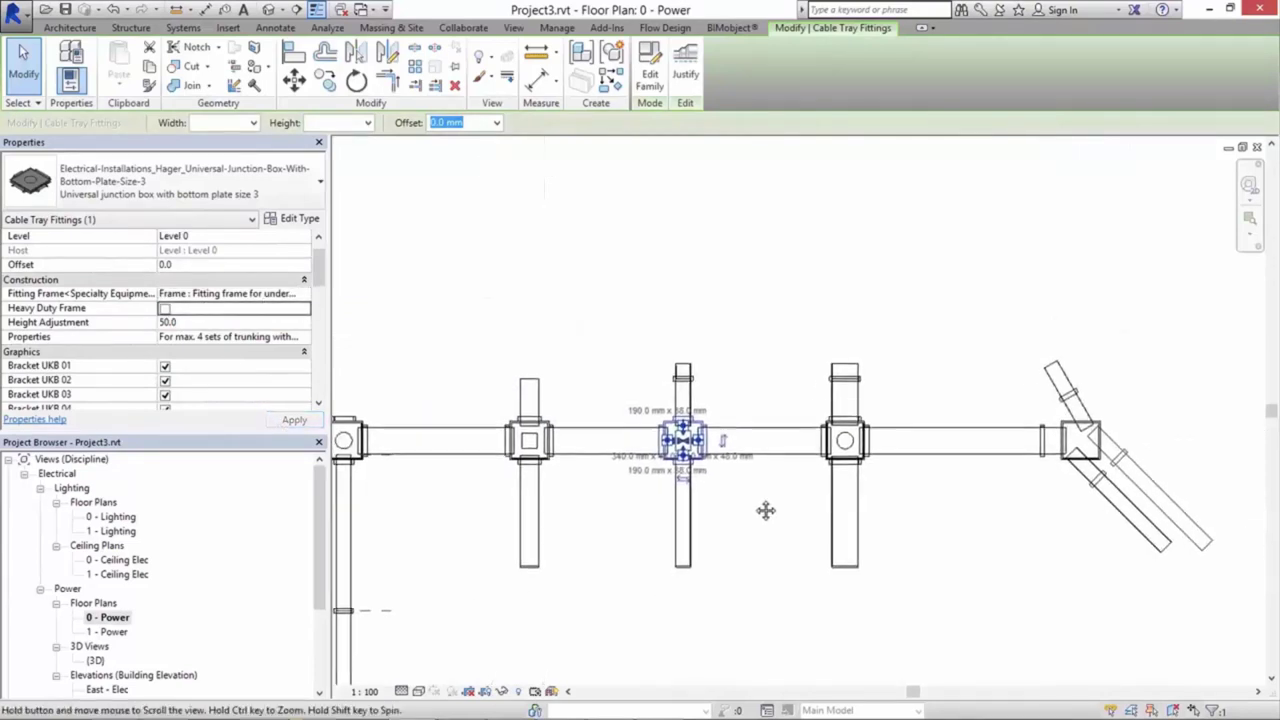
pyautogui.click(540, 305)
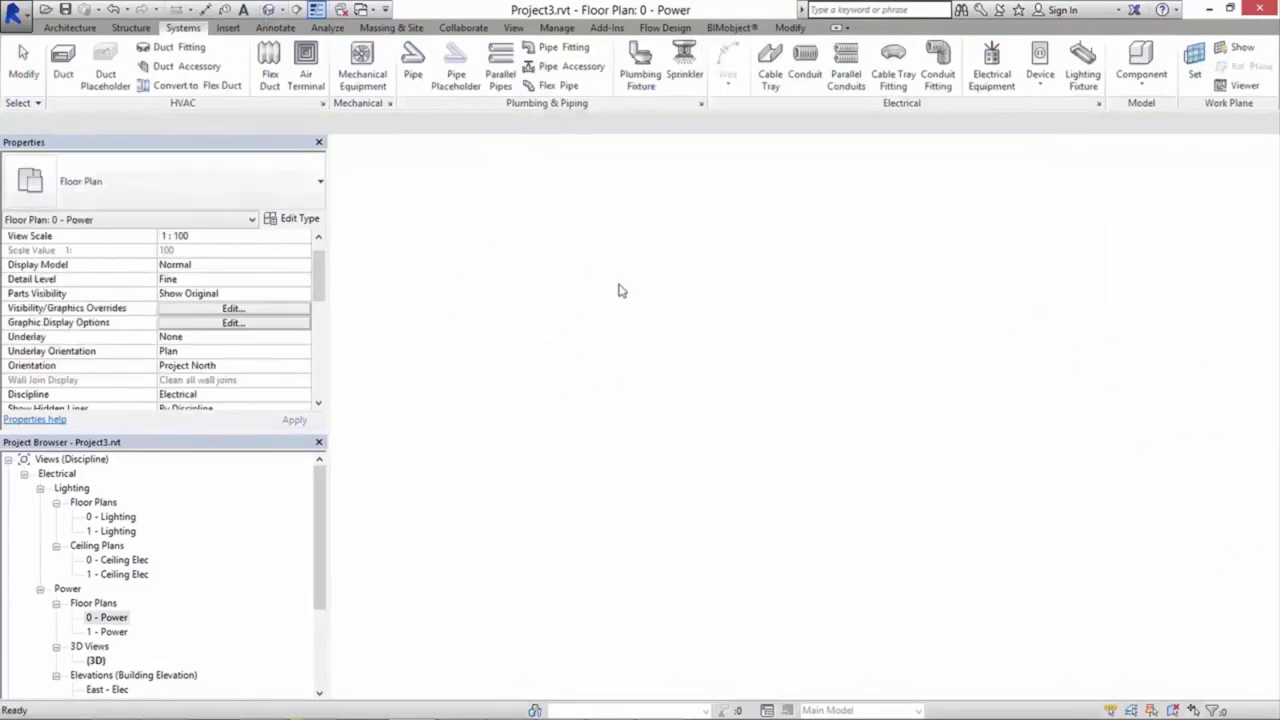
# Step: Place a Stainless-steel cassette Q06 blank 20 kN electrical fixture into the junction box opening
pyautogui.keyDown('shift'); pyautogui.moveTo(615, 510); pyautogui.dragTo(595, 490, button='middle'); pyautogui.keyUp('shift')
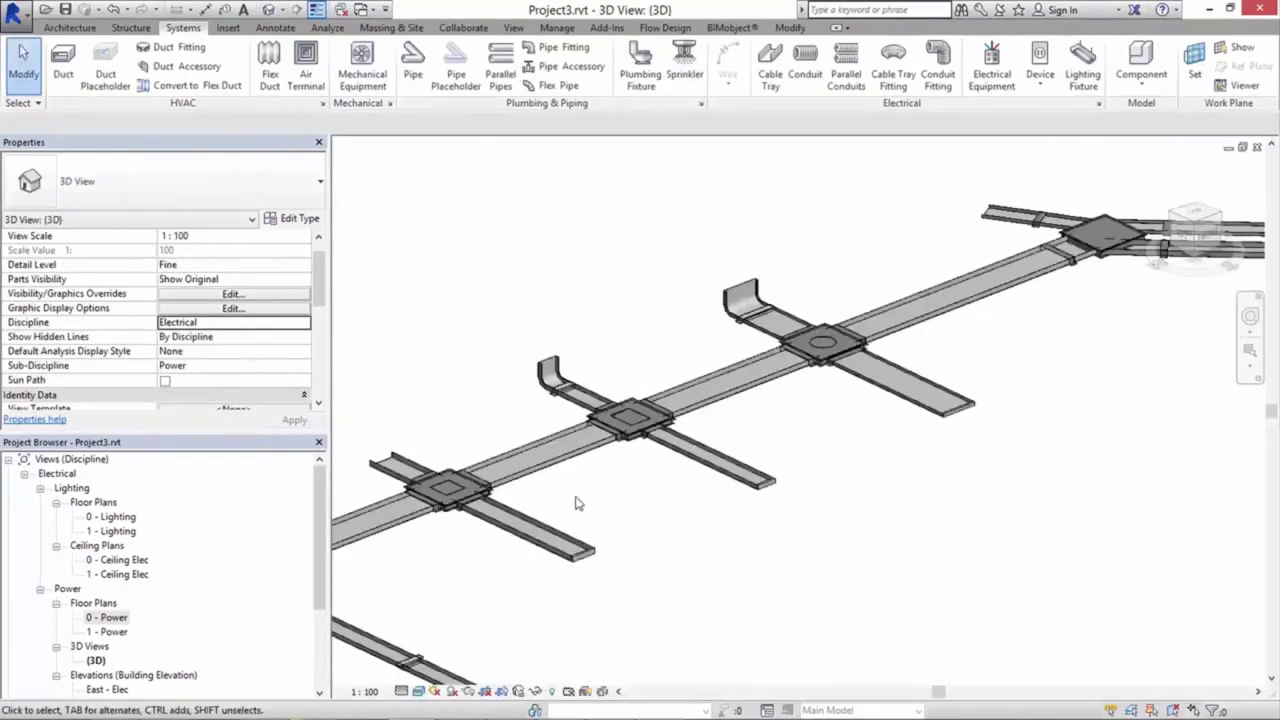
pyautogui.scroll(2, 570, 493)
pyautogui.scroll(2, 568, 488)
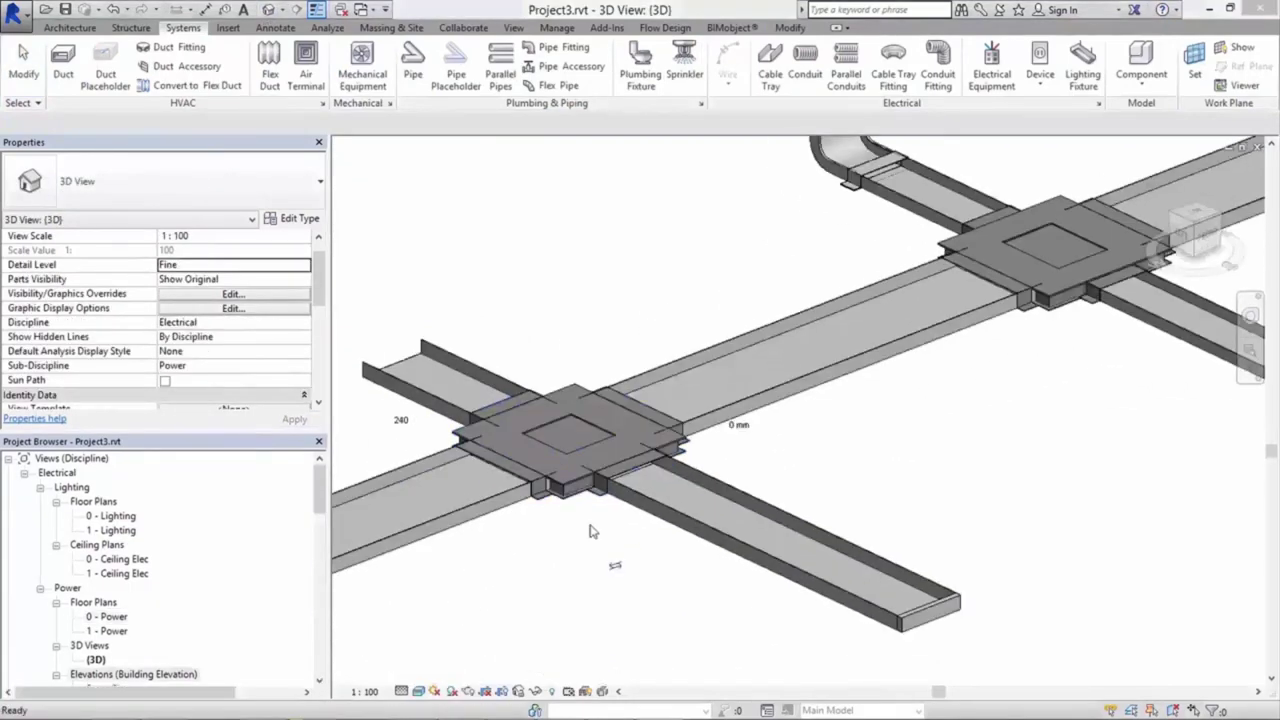
pyautogui.click(1043, 94)
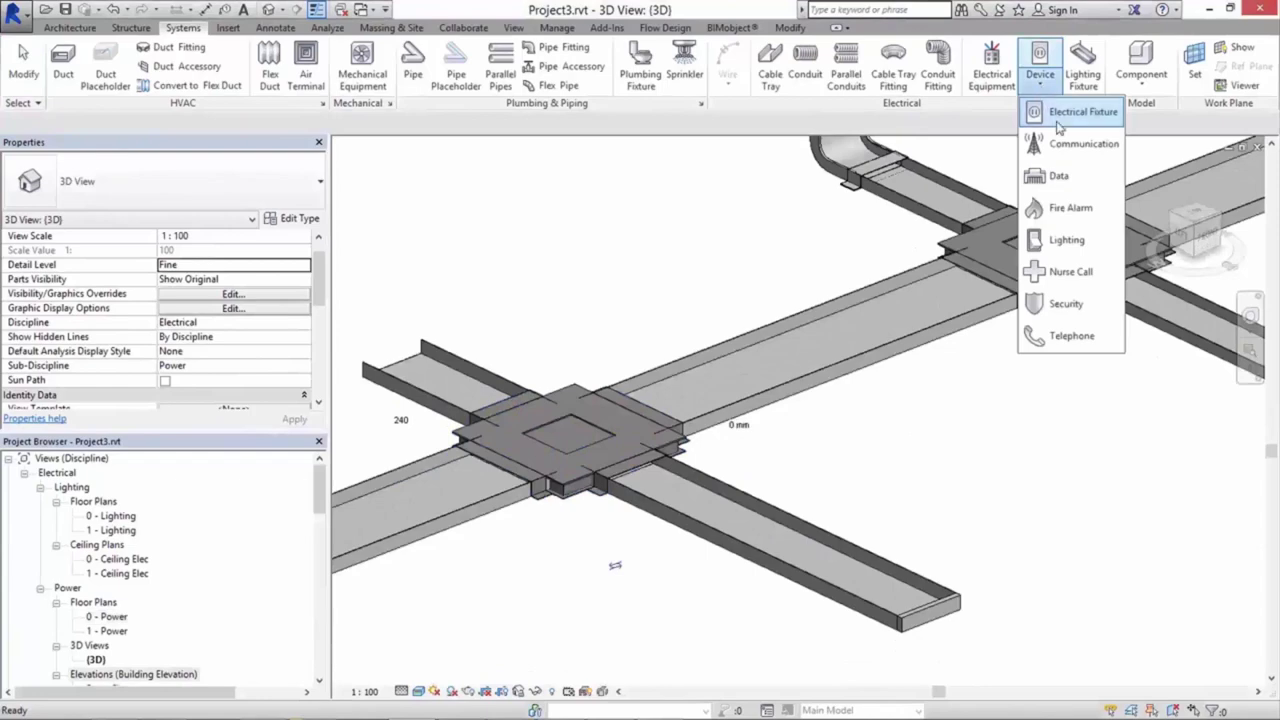
pyautogui.click(1058, 122)
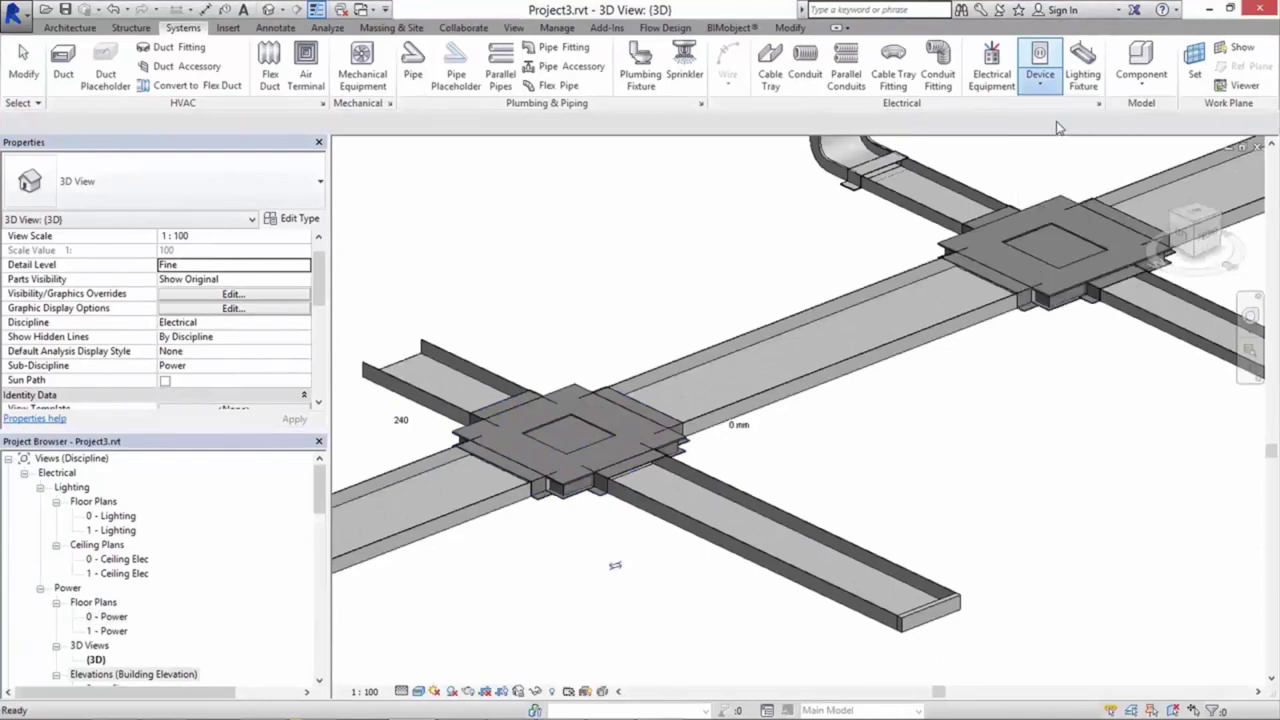
pyautogui.click(318, 180)
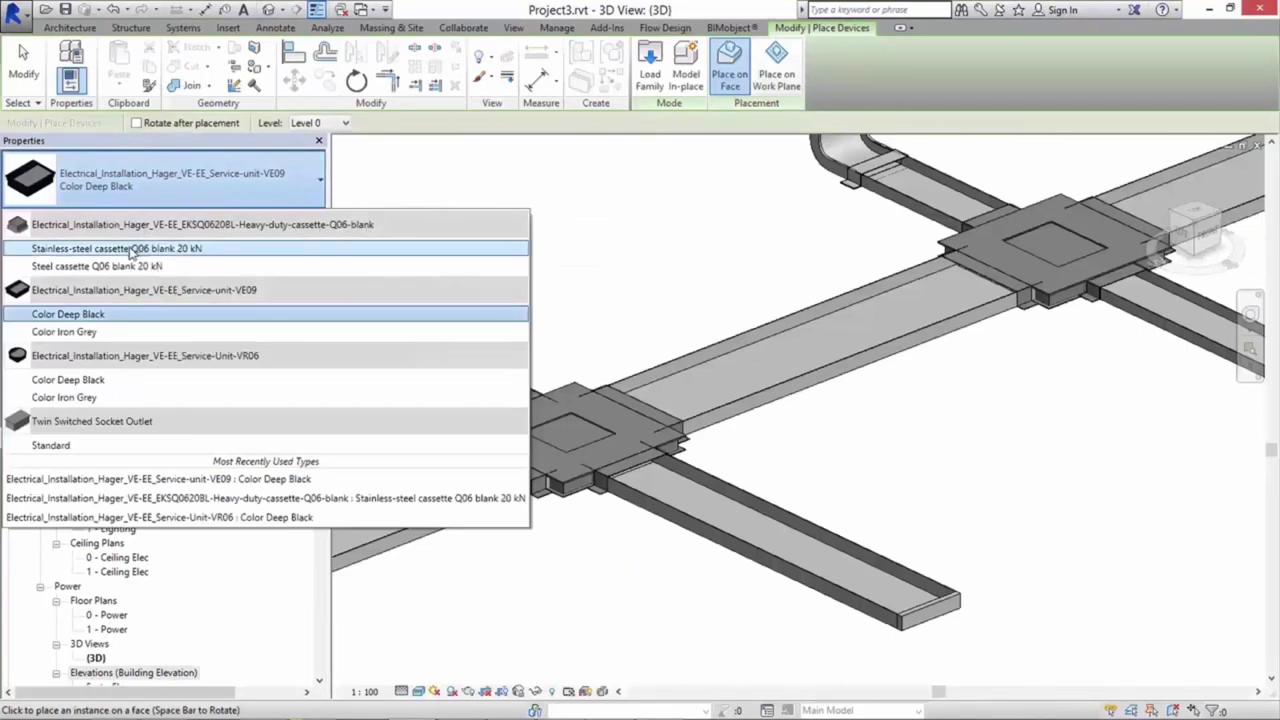
pyautogui.click(128, 250)
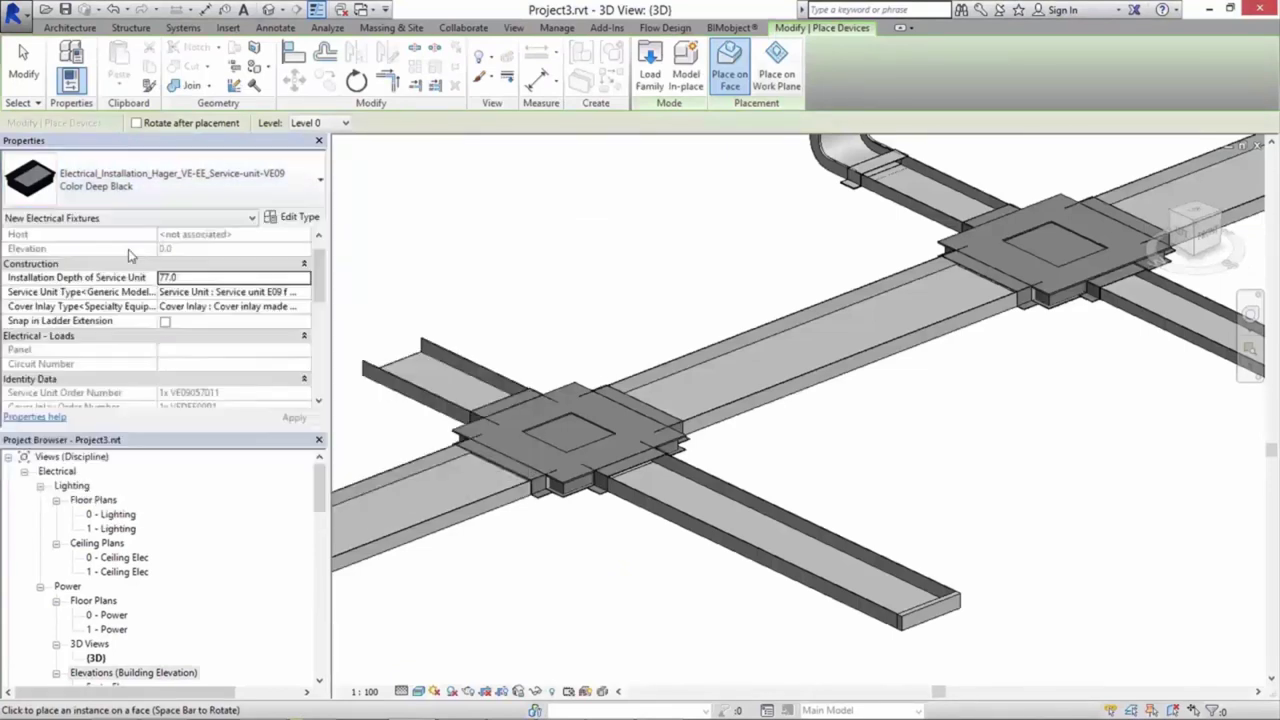
pyautogui.press('Escape')
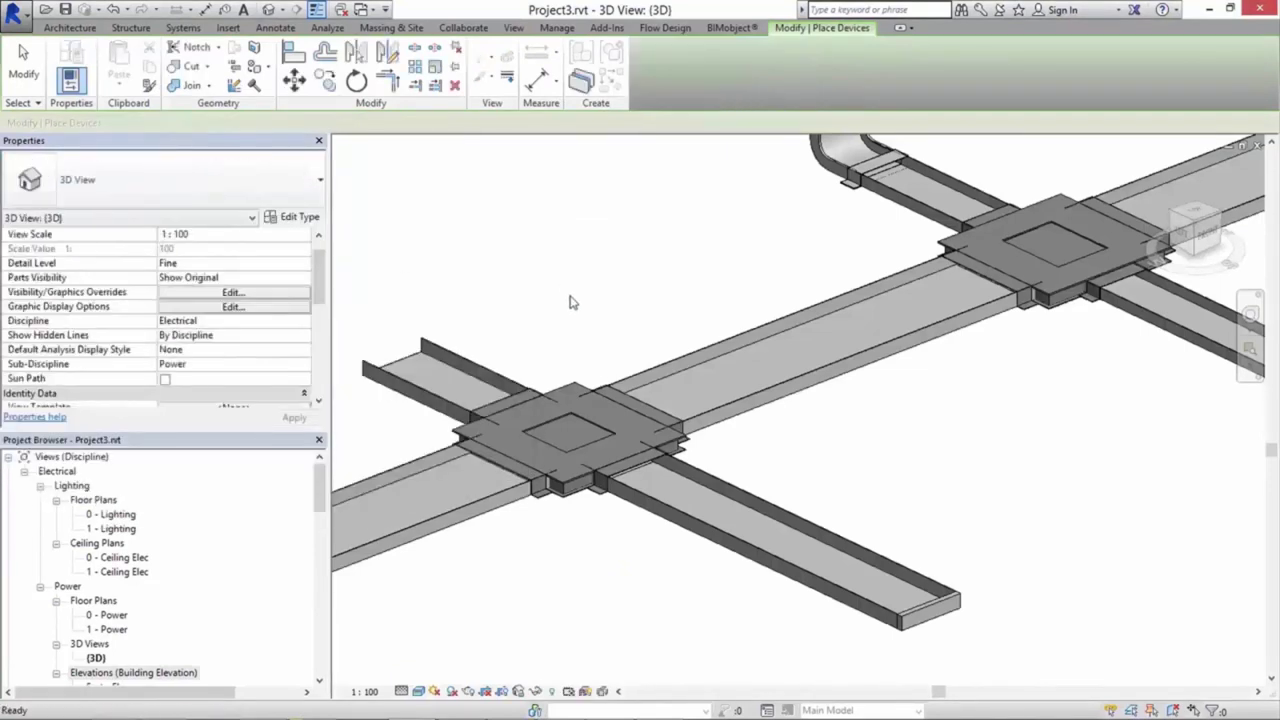
pyautogui.press('Return')
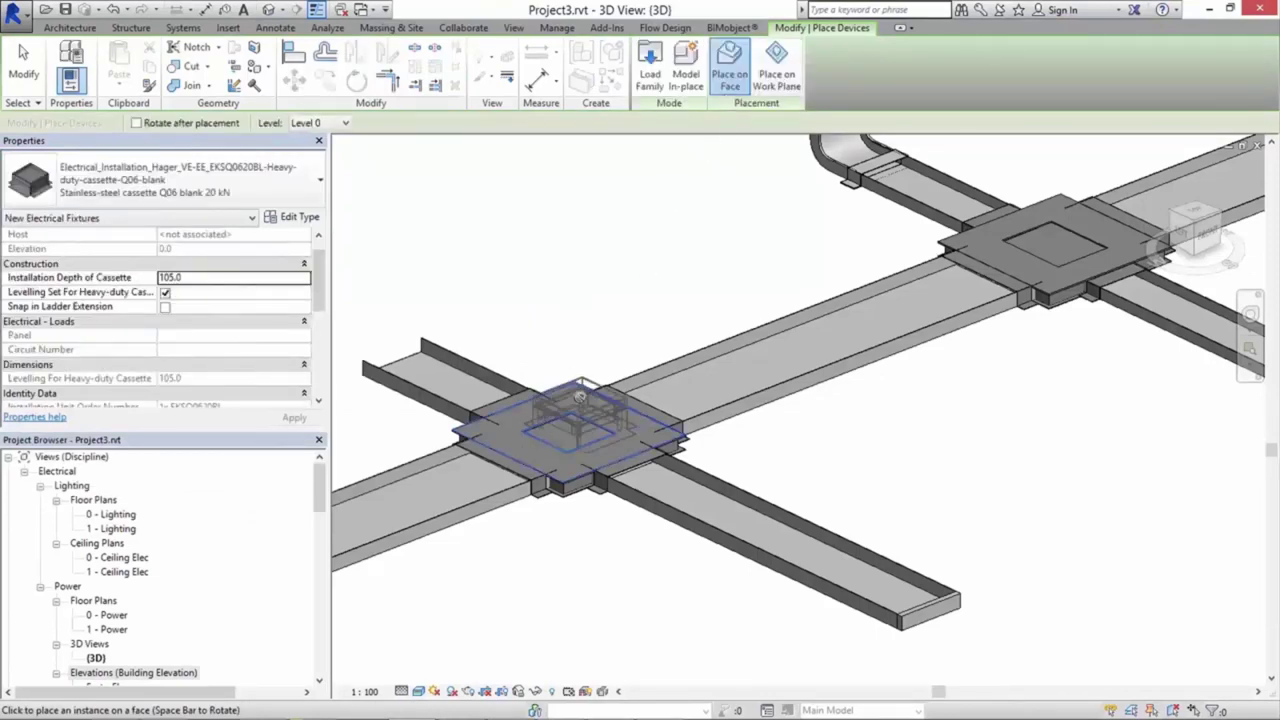
pyautogui.scroll(2, 575, 400)
pyautogui.scroll(1, 580, 398)
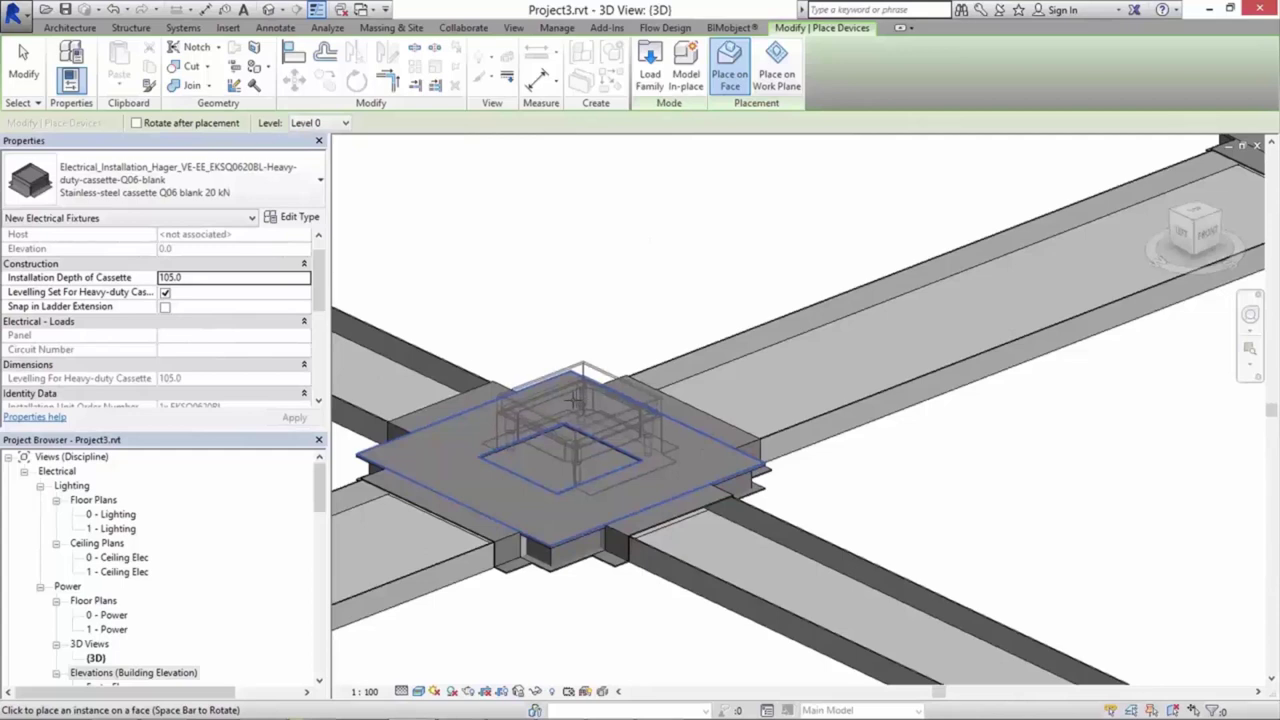
pyautogui.click(571, 400)
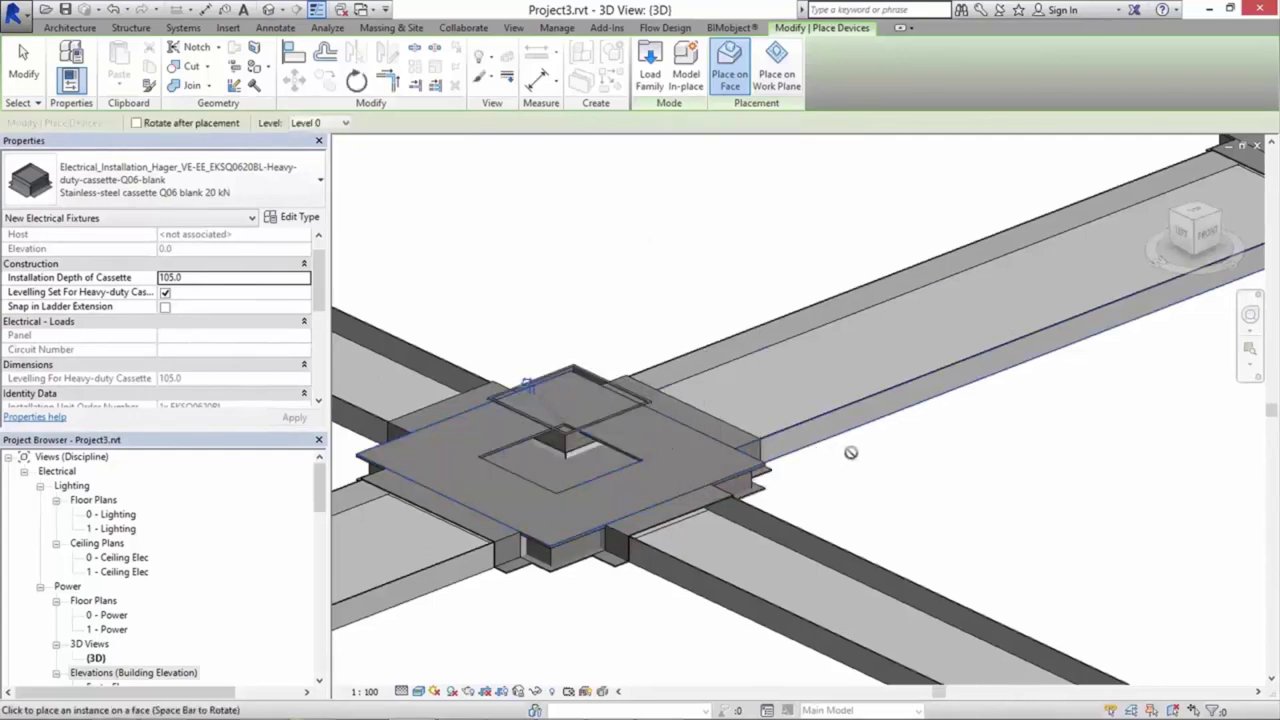
# Step: Place a Service-unit-VE09 fixture into the cassette opening
pyautogui.scroll(-3, 856, 460)
pyautogui.scroll(-2, 877, 440)
pyautogui.moveTo(703, 500); pyautogui.dragTo(606, 517, button='middle')
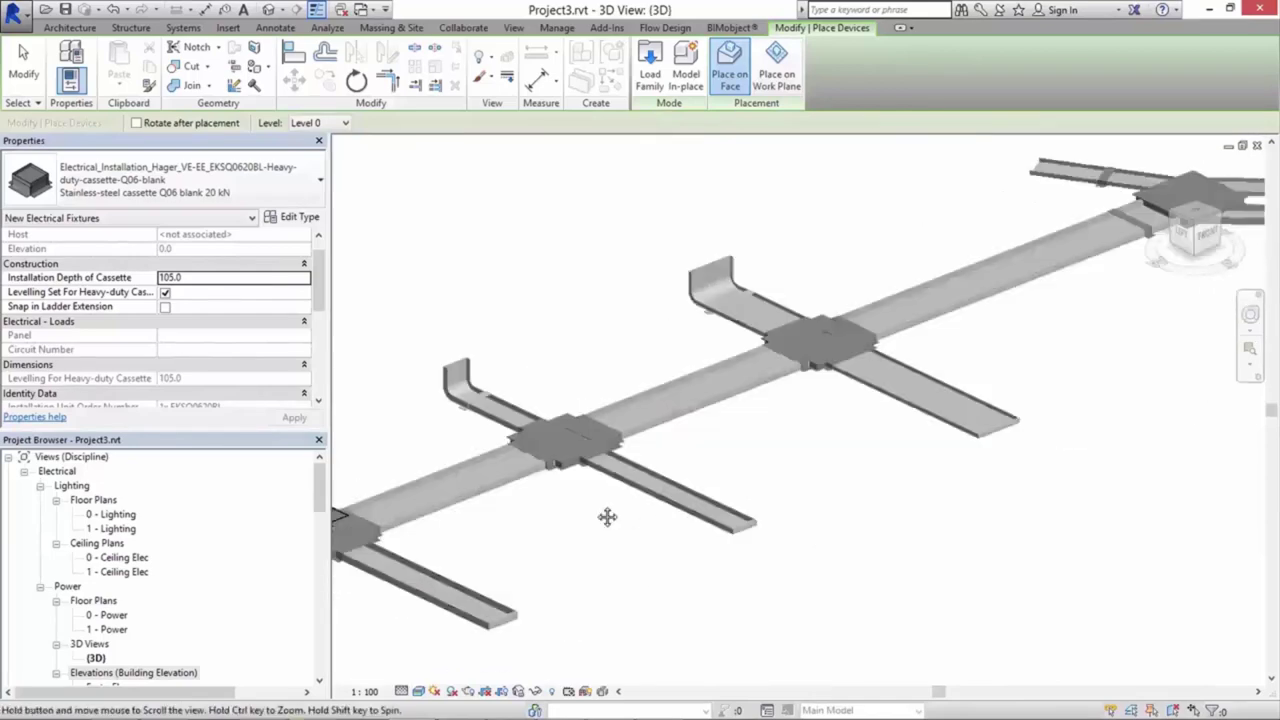
pyautogui.click(296, 182)
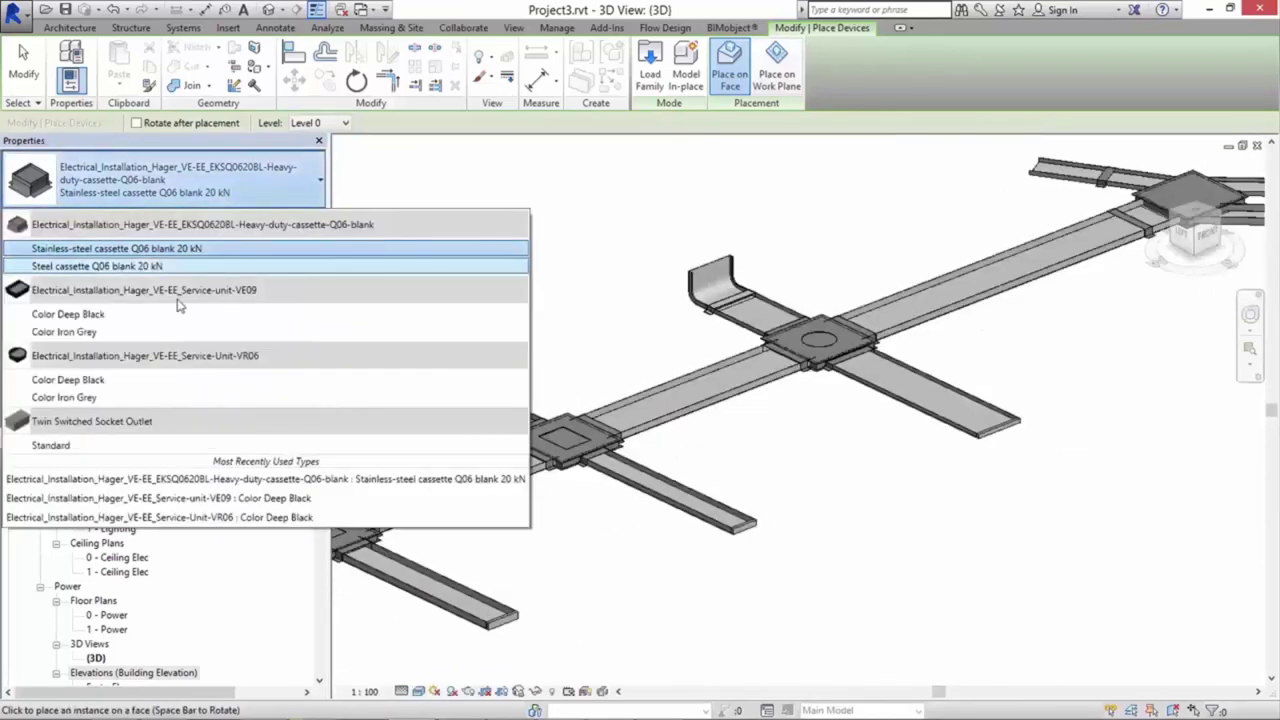
pyautogui.click(160, 332)
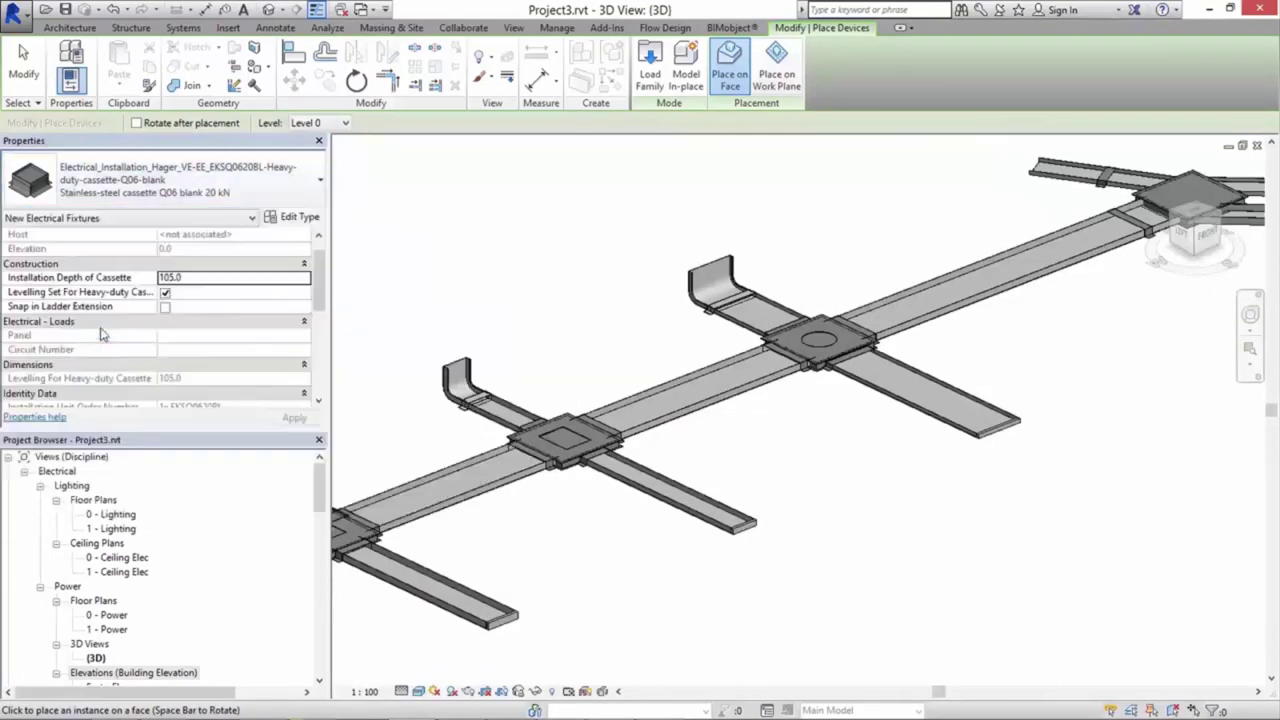
pyautogui.click(565, 440)
pyautogui.press('Escape')
pyautogui.scroll(2, 565, 440)
pyautogui.press('Return')
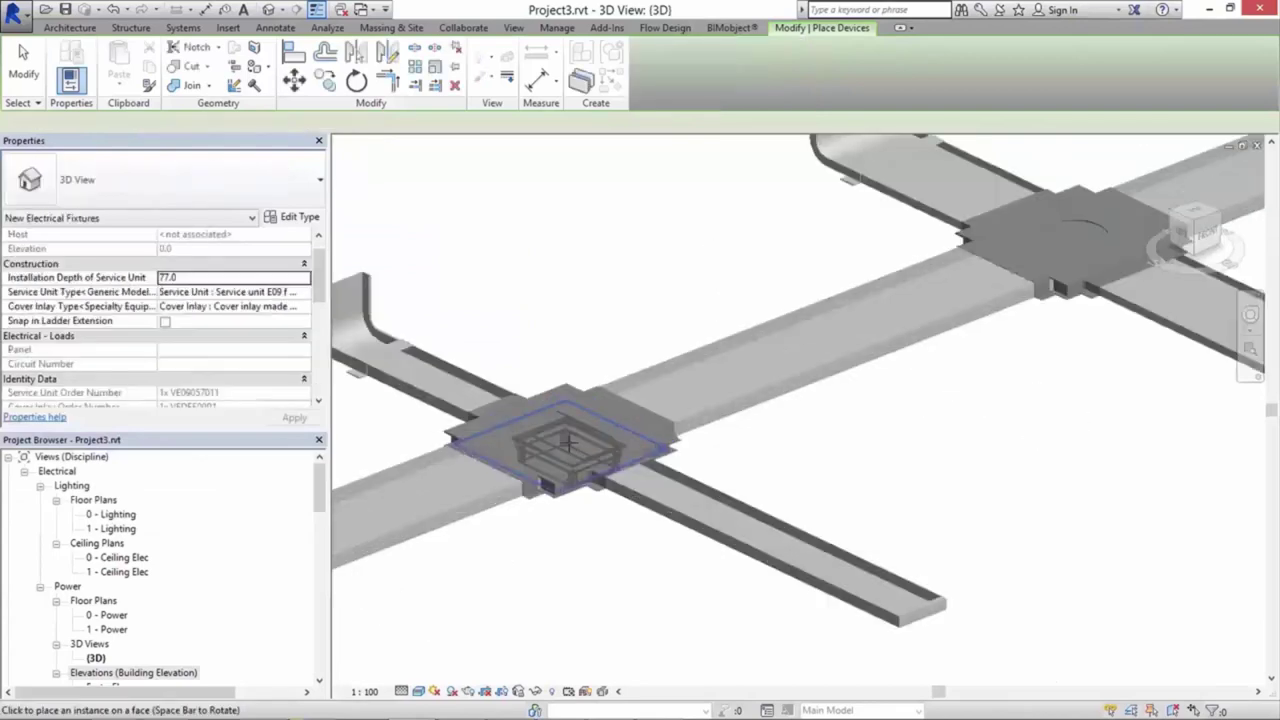
pyautogui.scroll(3, 570, 420)
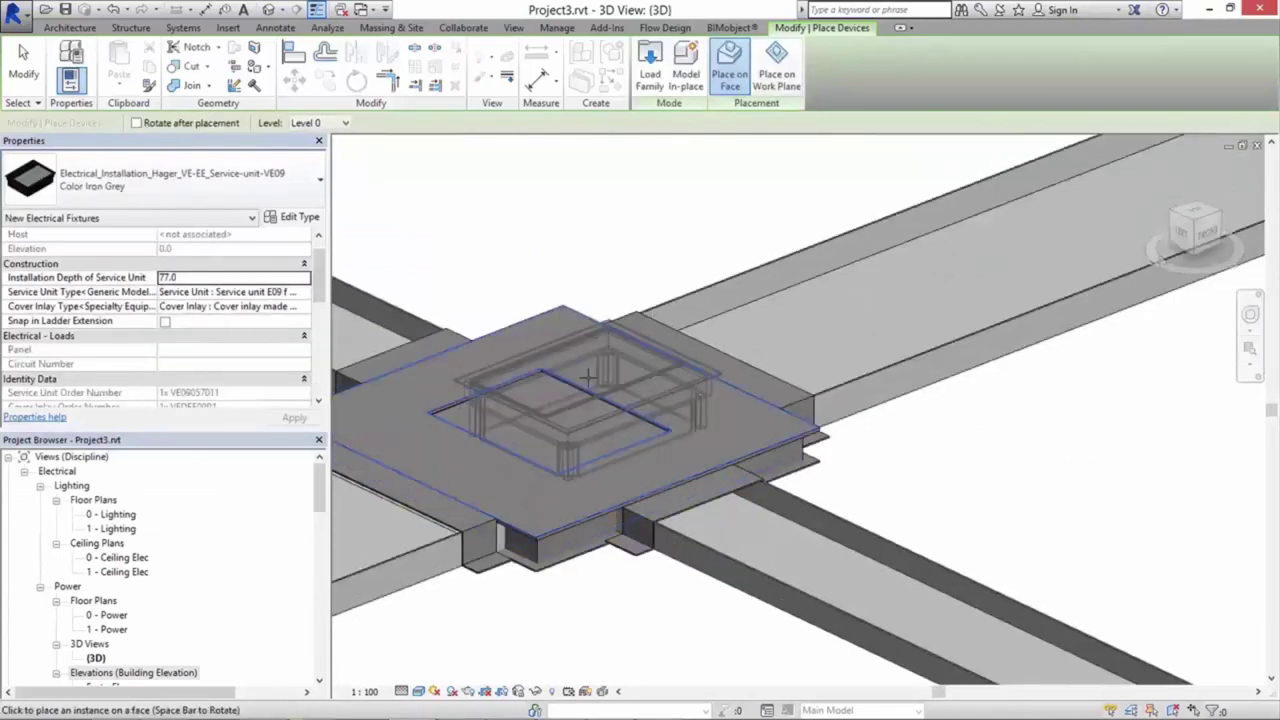
pyautogui.click(590, 375)
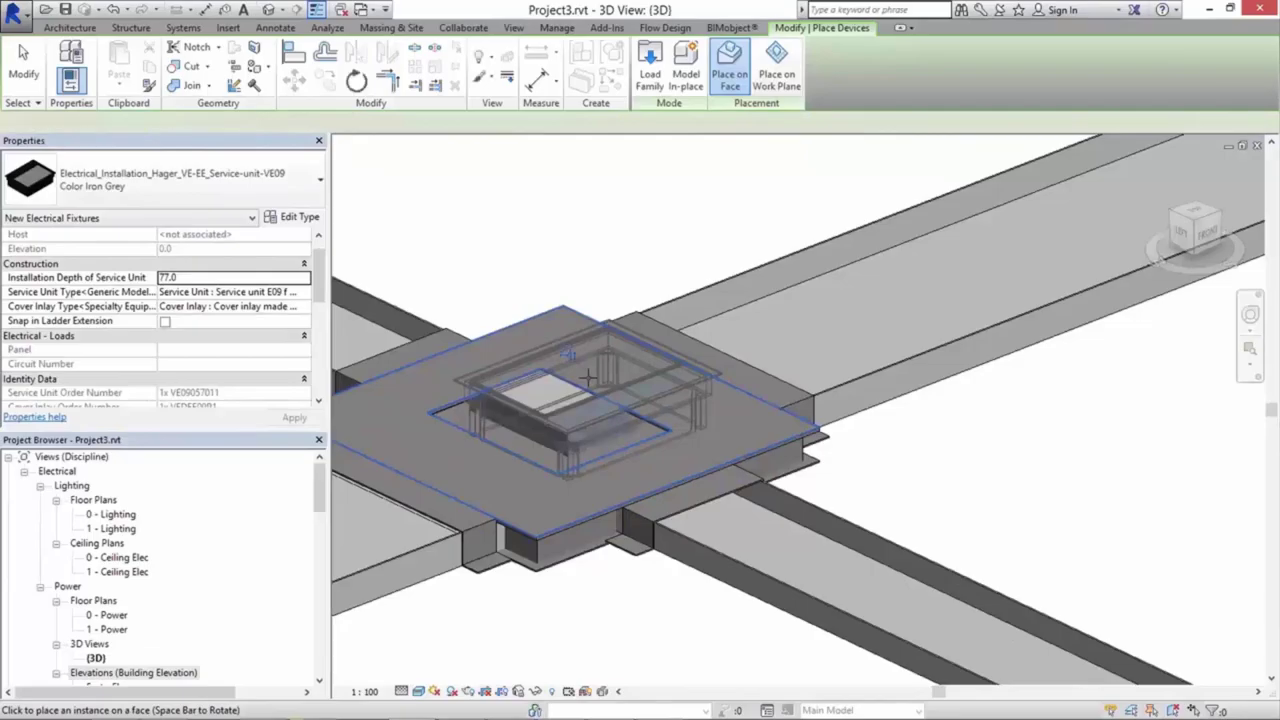
pyautogui.scroll(-5, 590, 380)
pyautogui.scroll(-2, 586, 440)
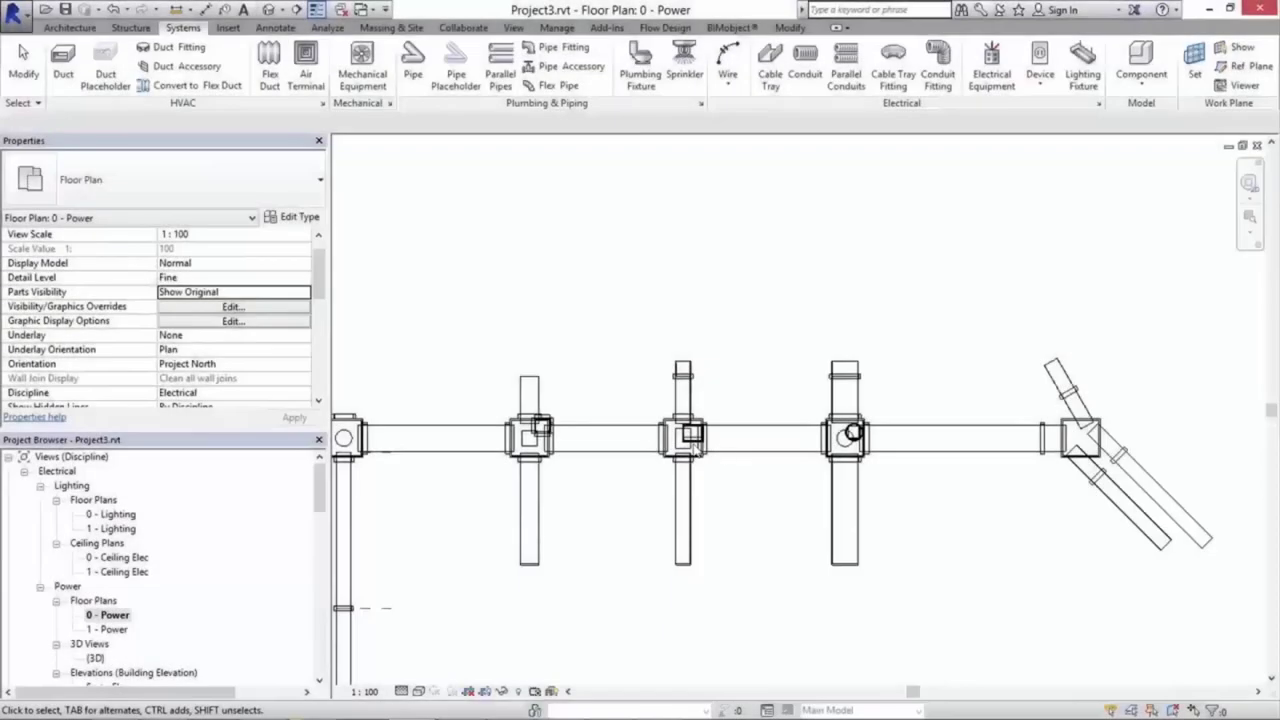
# Step: Align the cassette to the junction's horizontal and vertical centre lines, with the plan shown shaded
pyautogui.scroll(2, 535, 458)
pyautogui.scroll(2, 586, 435)
pyautogui.scroll(1, 754, 531)
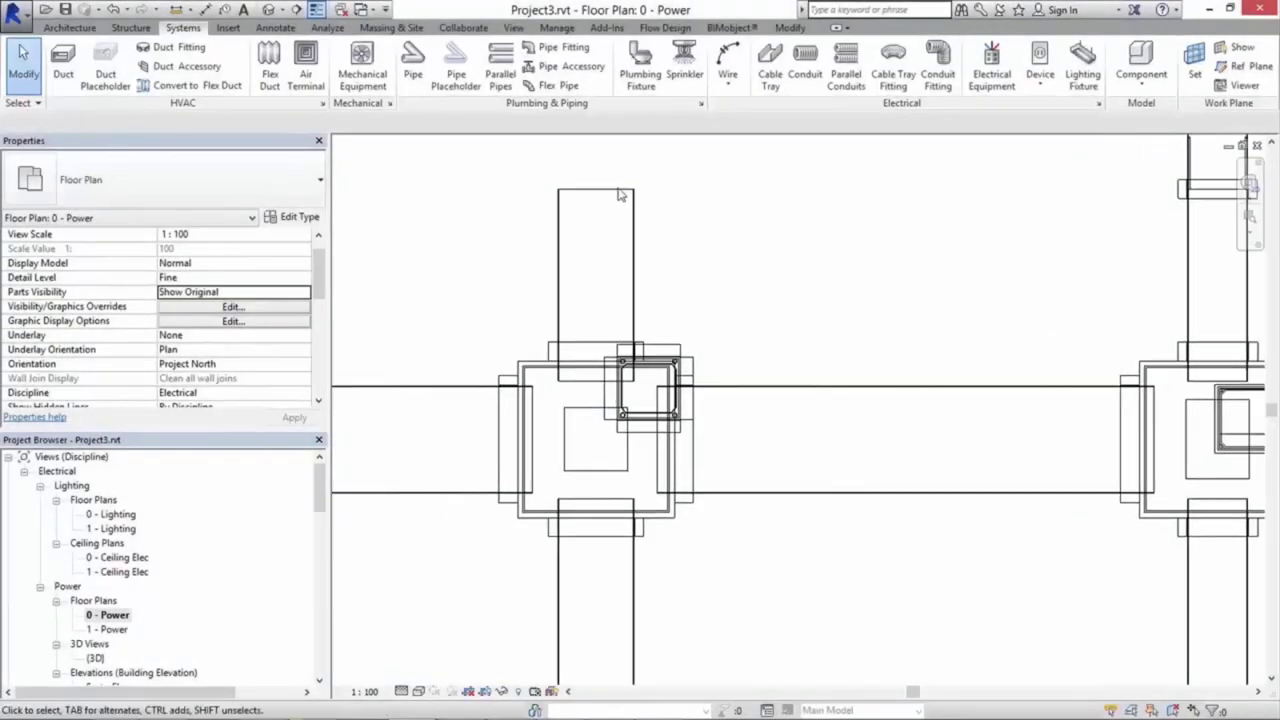
pyautogui.scroll(3, 613, 434)
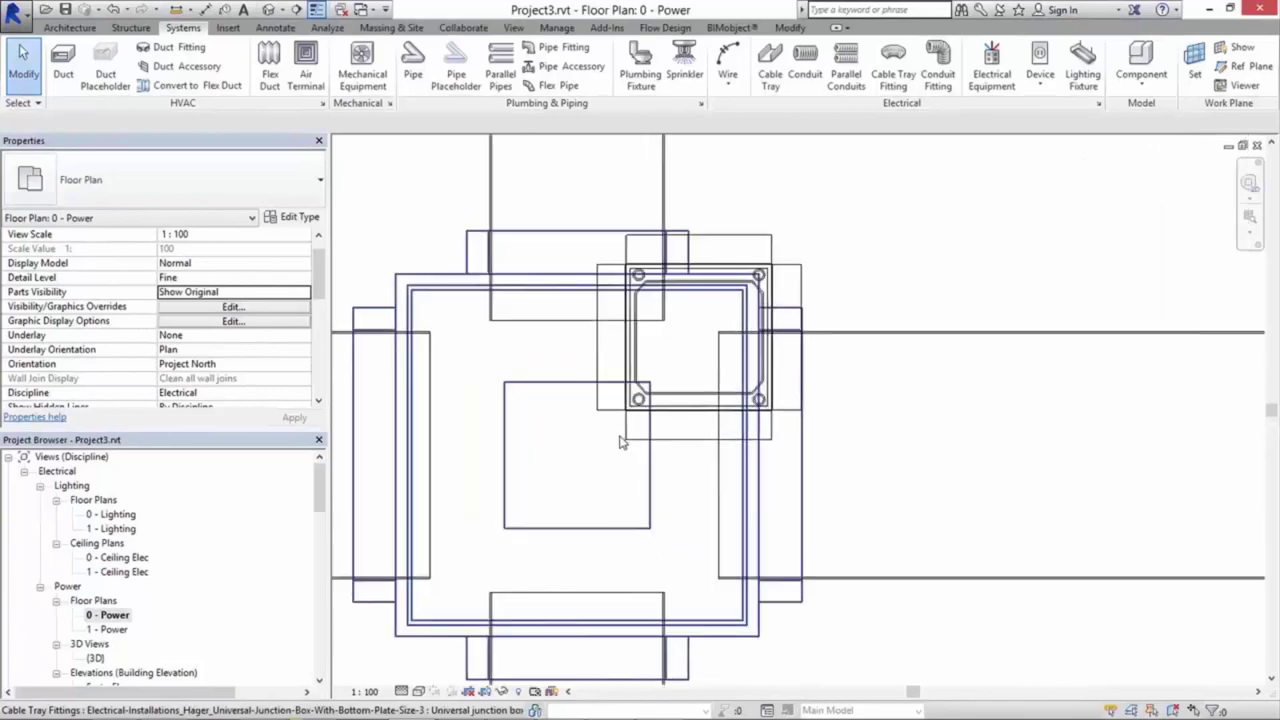
pyautogui.click(651, 295)
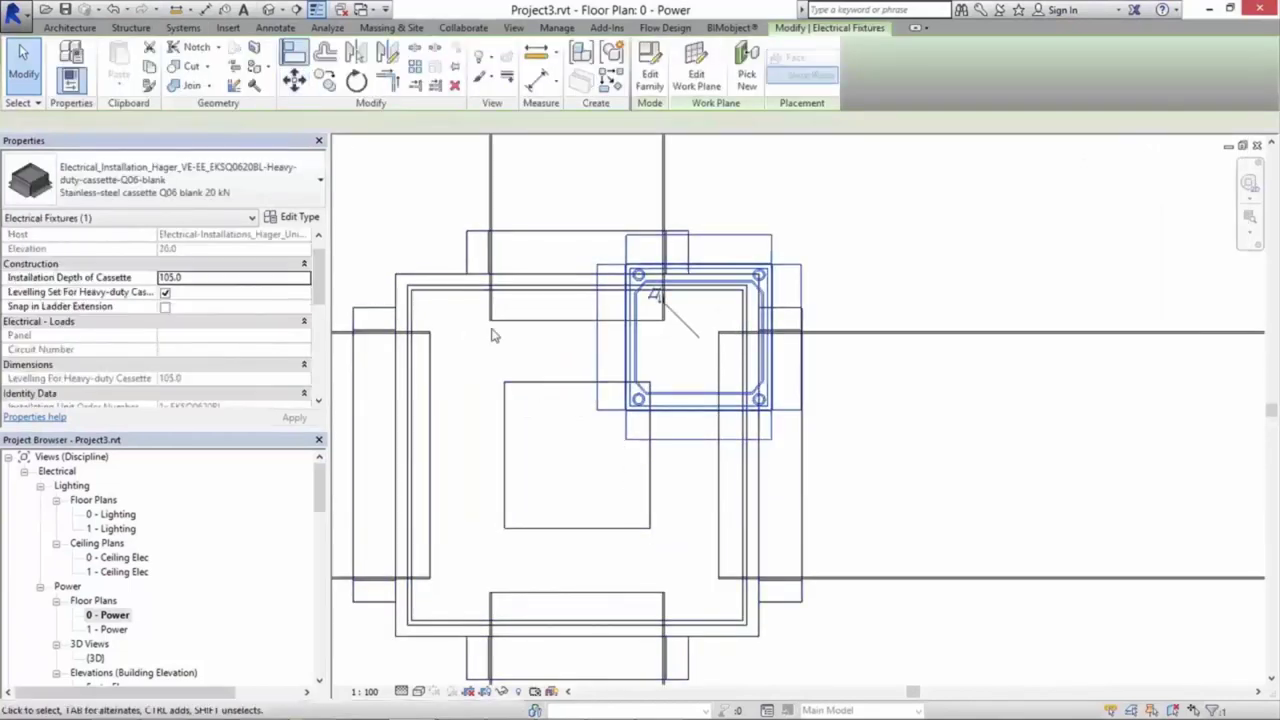
pyautogui.press('a')
pyautogui.press('l')
pyautogui.click(551, 458)
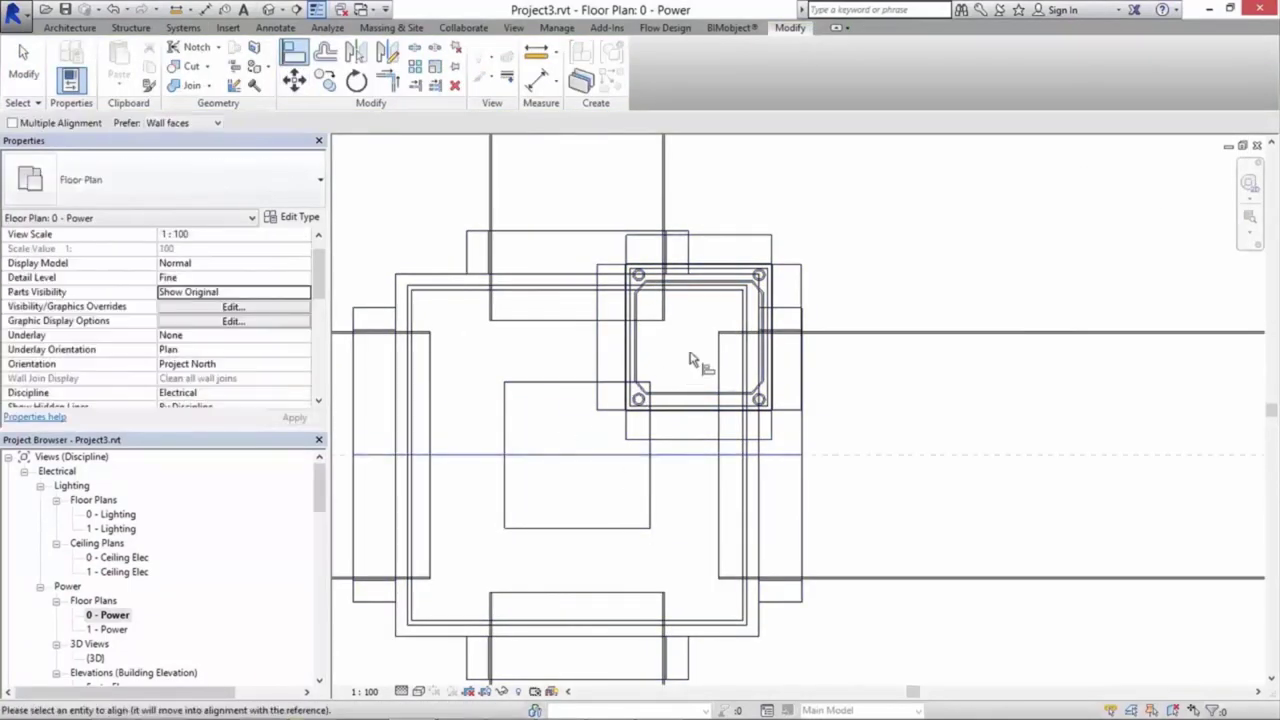
pyautogui.click(689, 340)
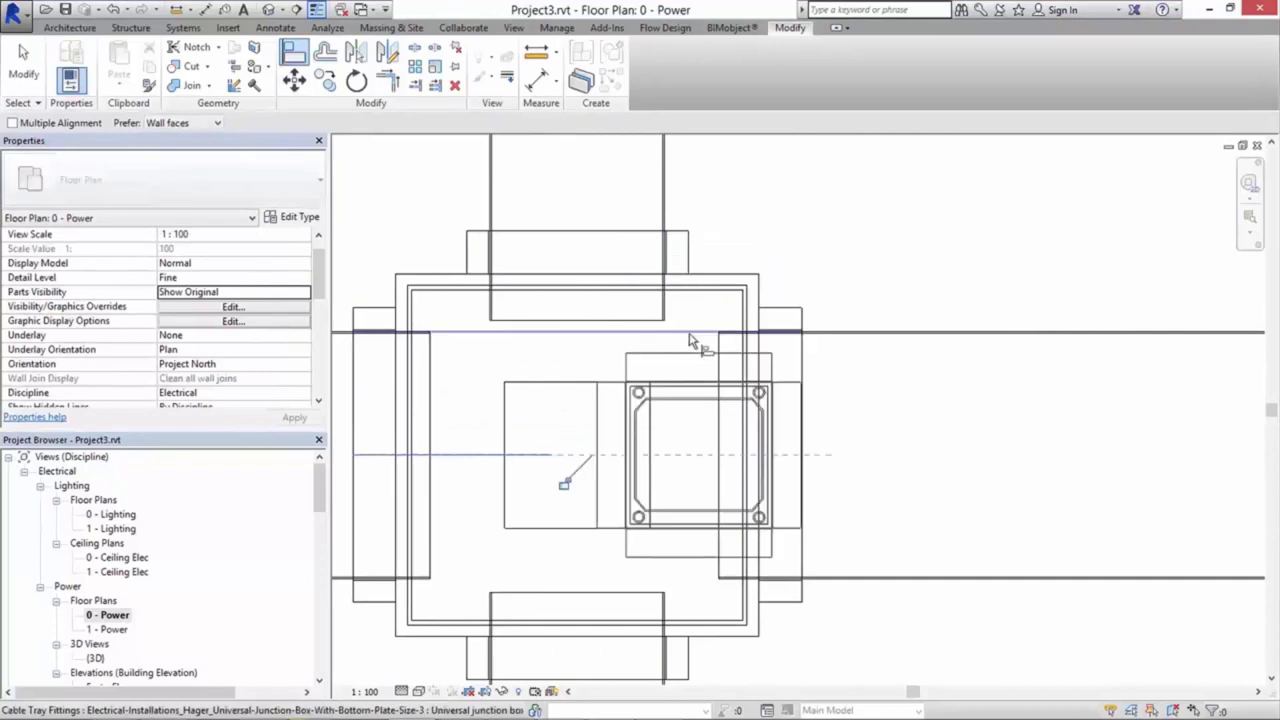
pyautogui.click(577, 251)
pyautogui.click(705, 468)
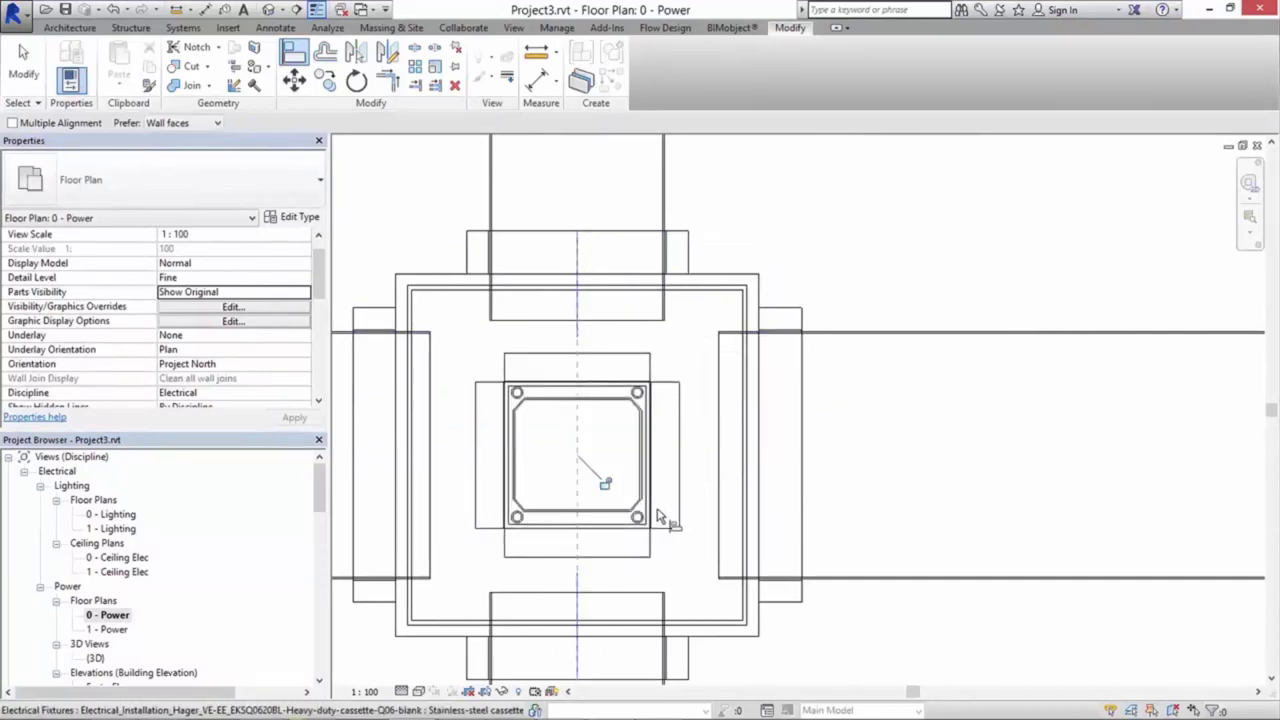
pyautogui.click(418, 691)
pyautogui.click(457, 608)
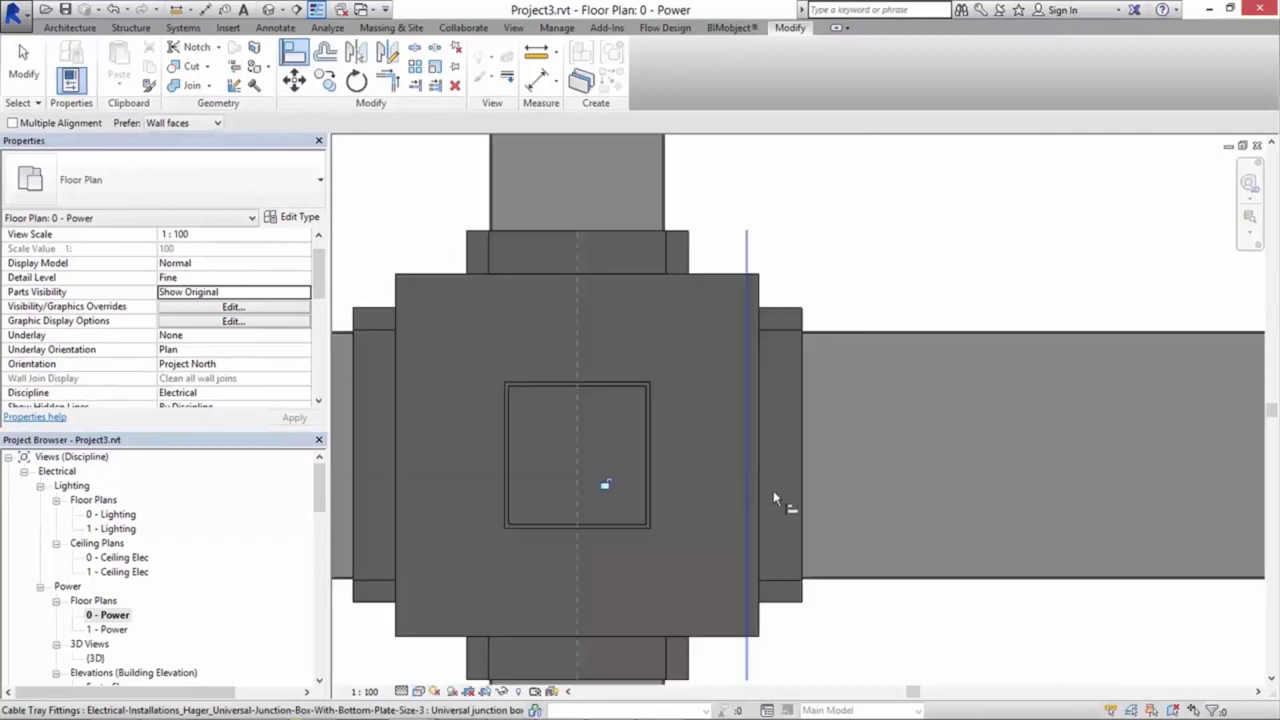
pyautogui.press('Escape')
# Step: Rotate the rectangular VE09 service unit 90° and centre it on the vertical centre line
pyautogui.scroll(-3, 697, 483)
pyautogui.scroll(3, 697, 476)
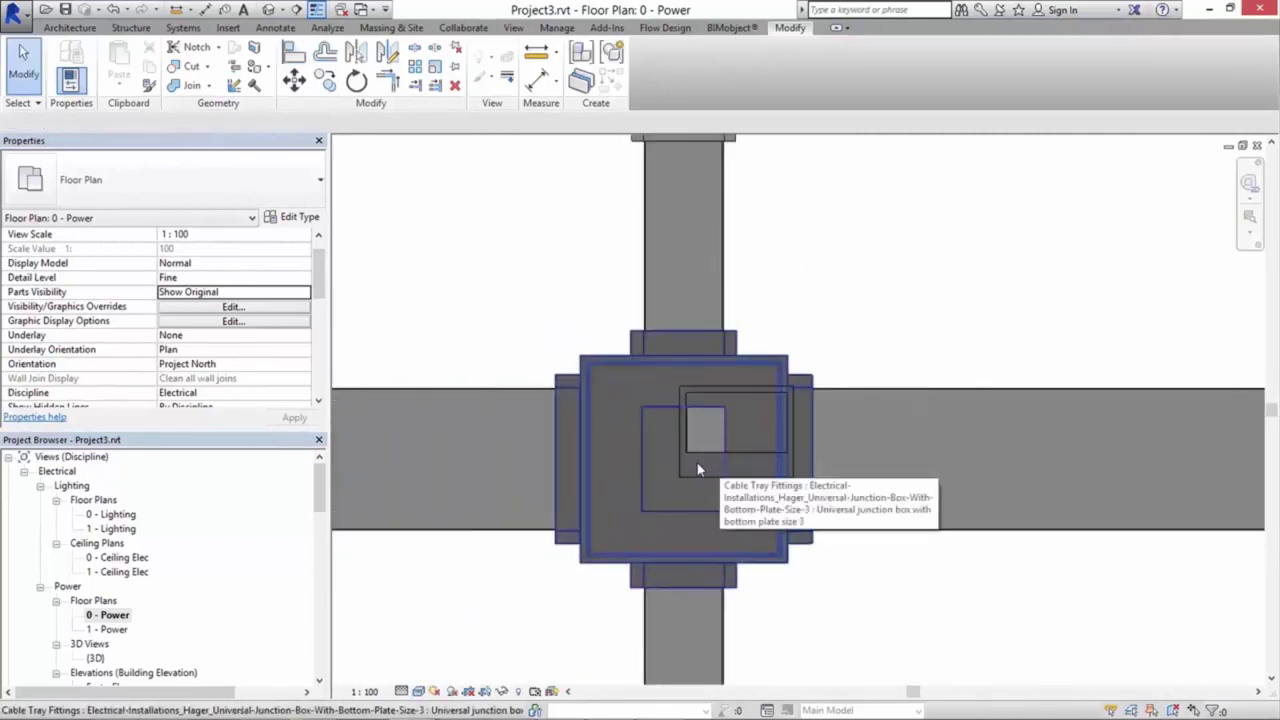
pyautogui.click(688, 473)
pyautogui.click(845, 365)
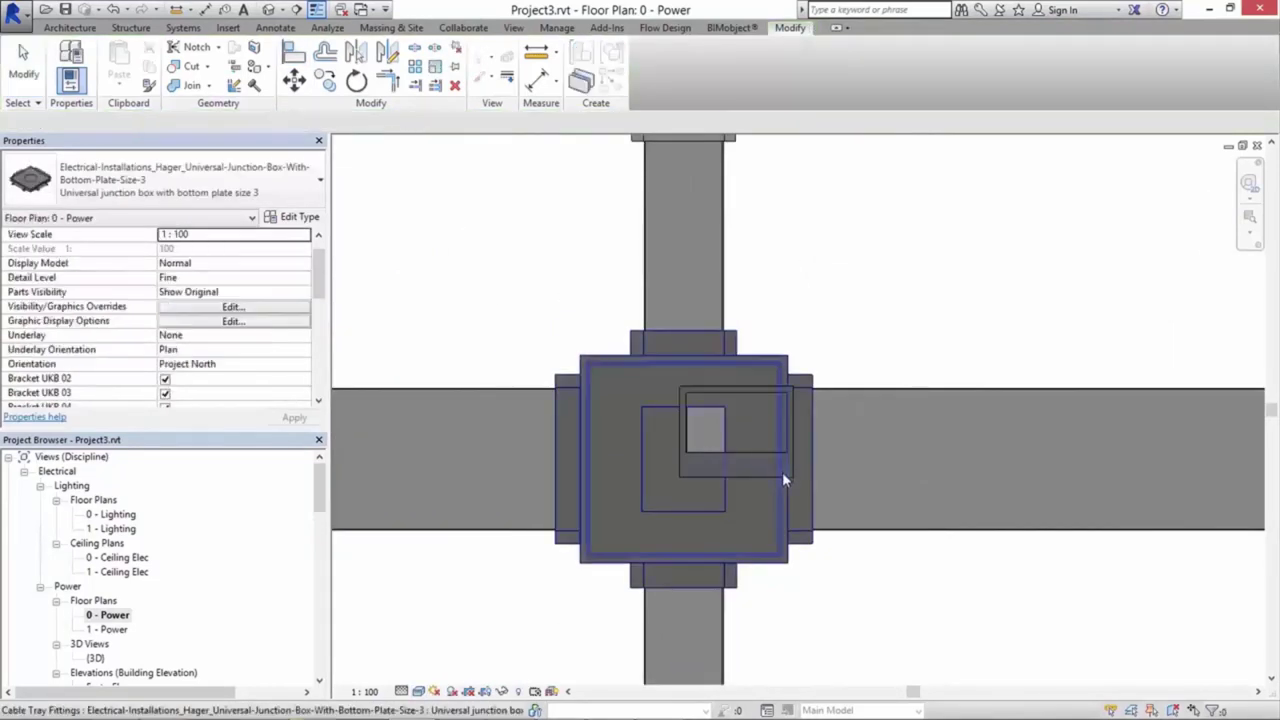
pyautogui.click(744, 475)
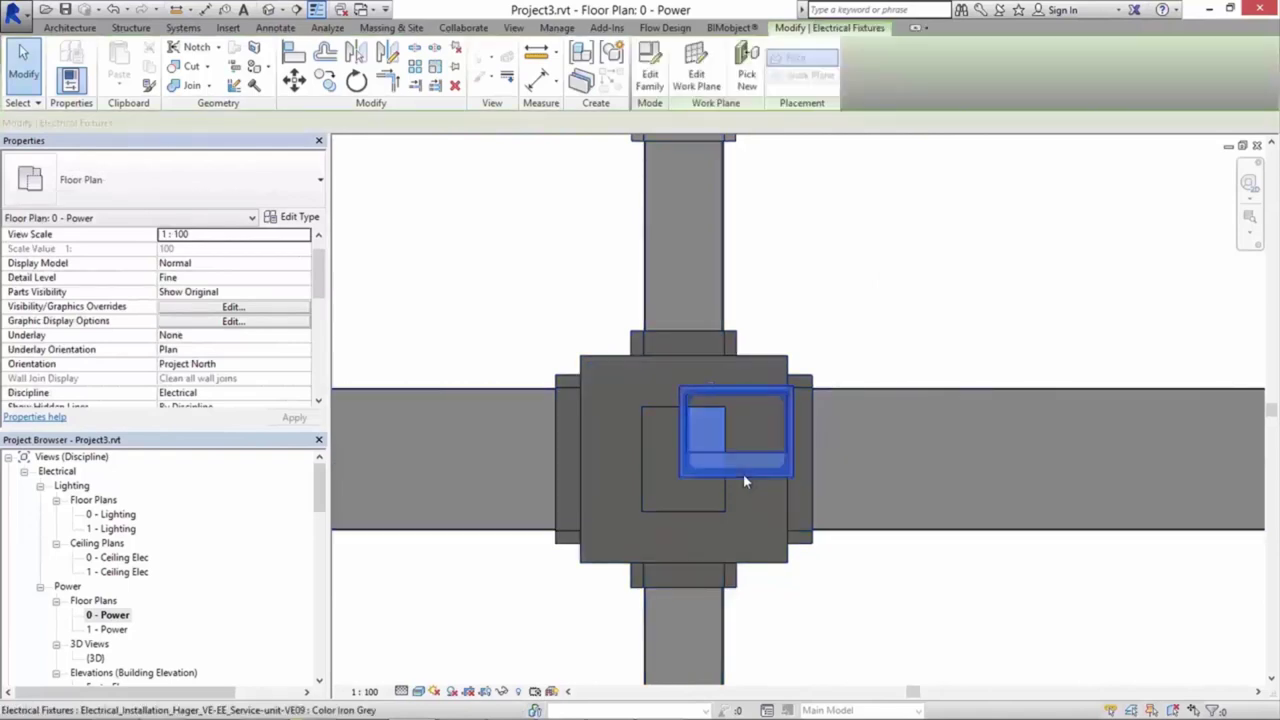
pyautogui.press('r')
pyautogui.press('o')
pyautogui.click(753, 182)
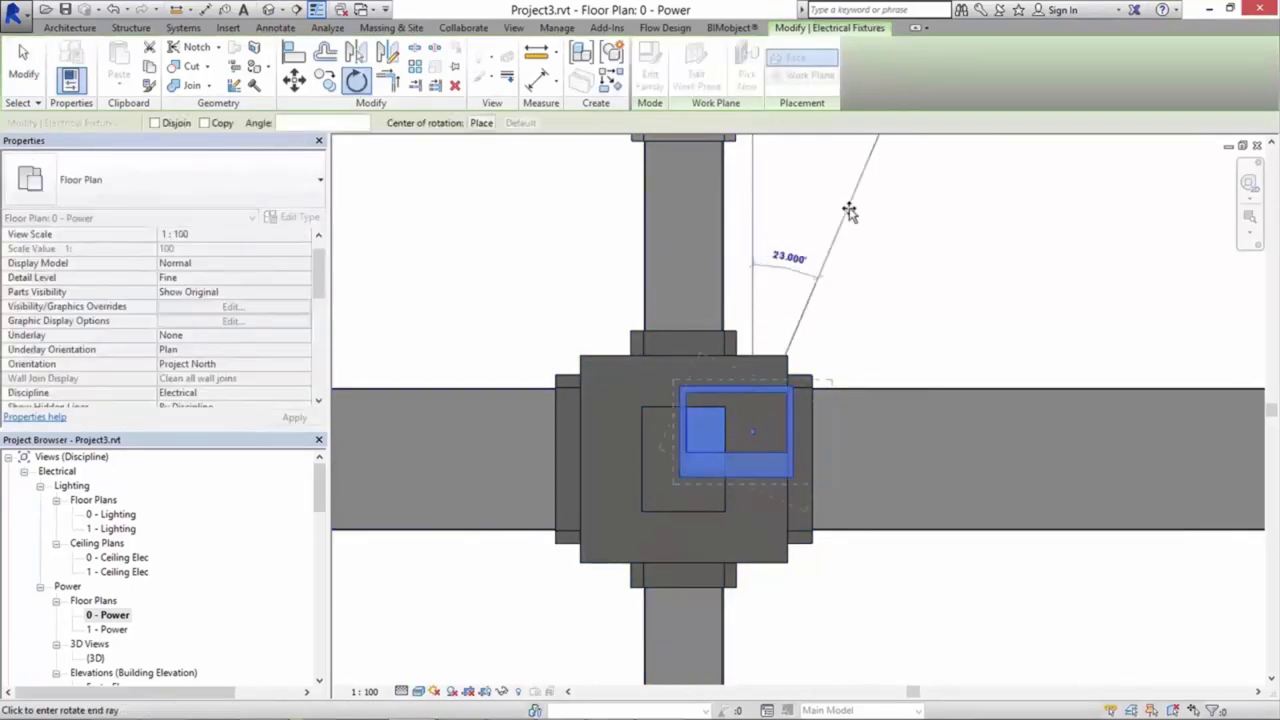
pyautogui.click(958, 437)
pyautogui.press('Escape')
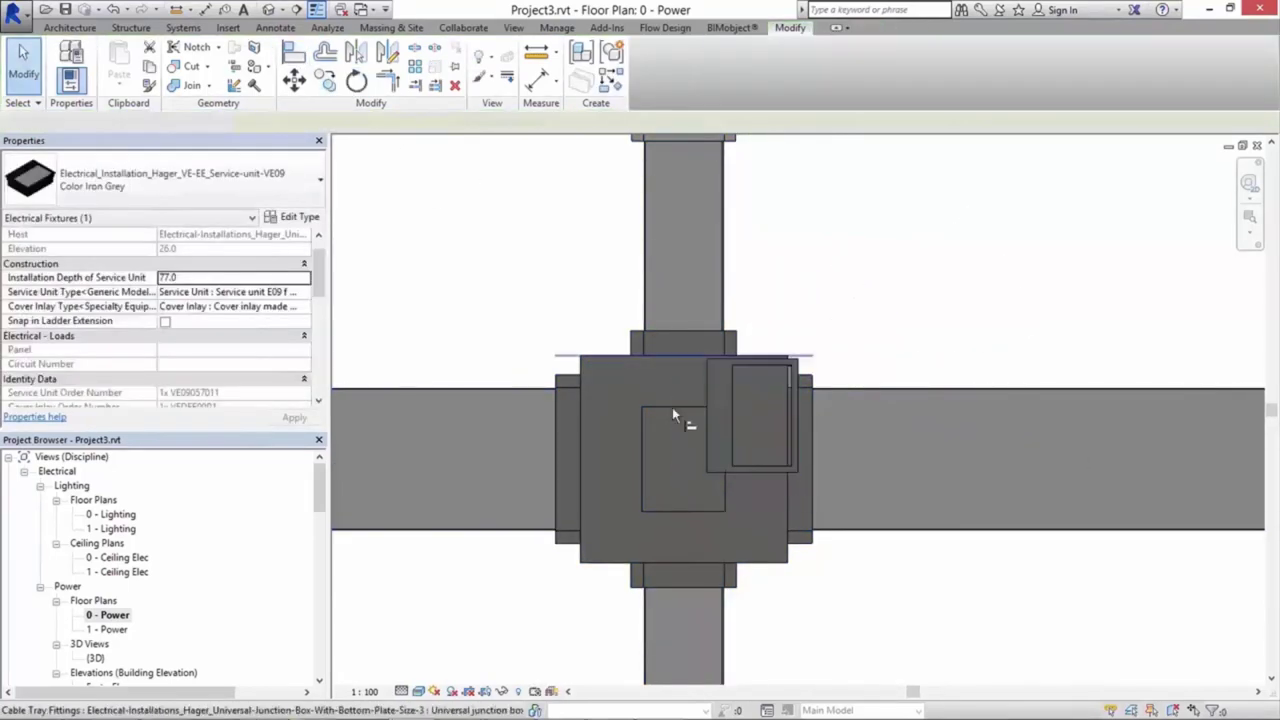
pyautogui.click(735, 425)
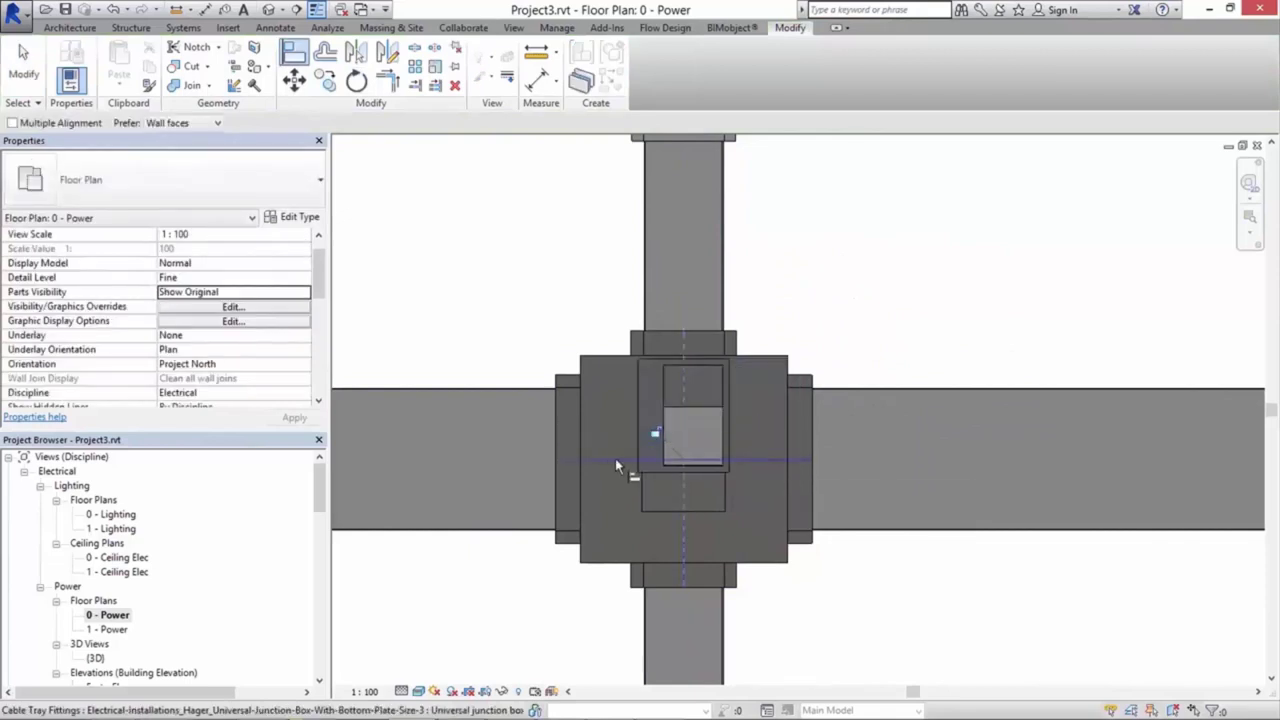
# Step: Align the round service unit to the next junction's horizontal centre line, then open the {3D} view
pyautogui.scroll(-3, 775, 475)
pyautogui.moveTo(775, 475); pyautogui.dragTo(475, 450, button='middle')
pyautogui.scroll(3, 807, 436)
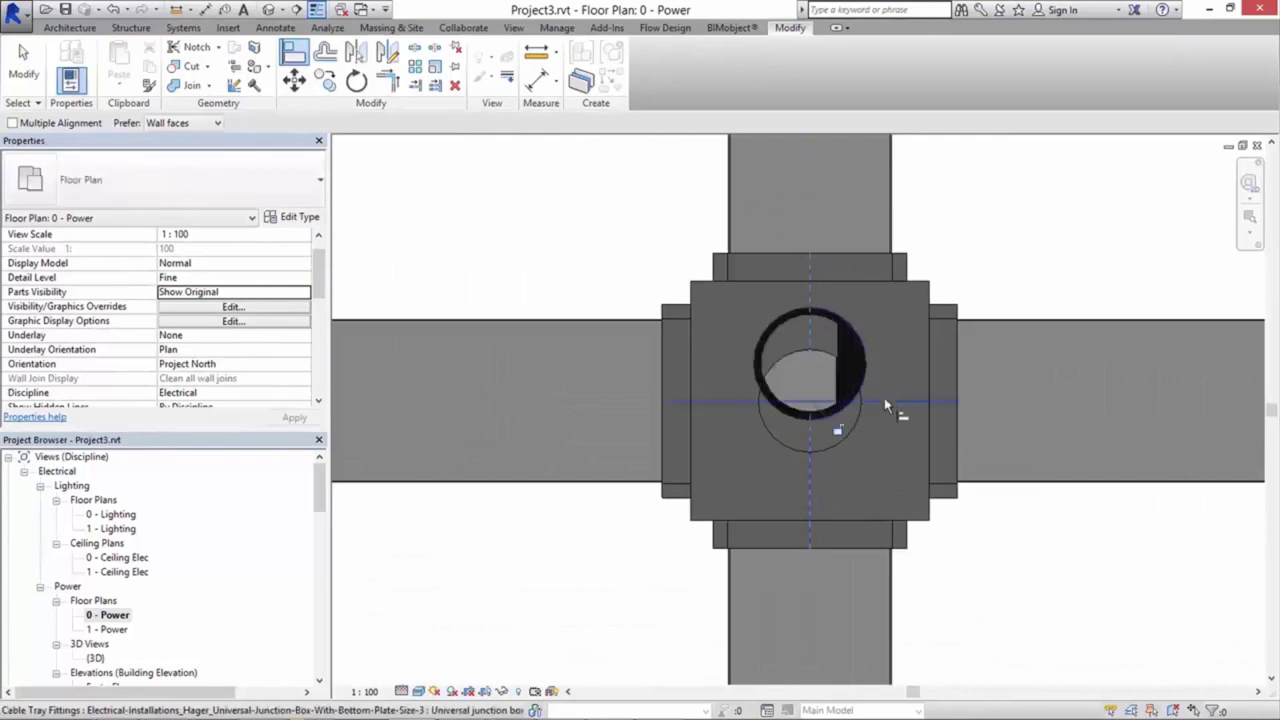
pyautogui.click(806, 363)
pyautogui.scroll(-4, 806, 368)
pyautogui.press('Escape')
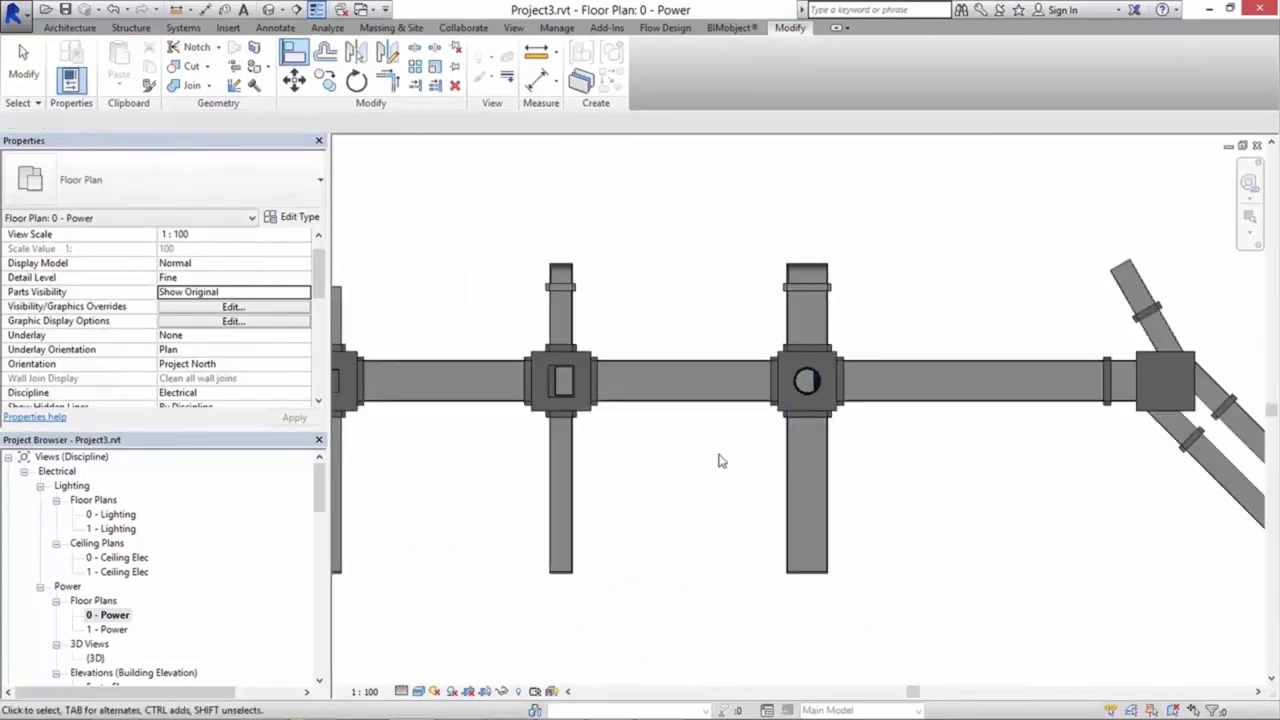
pyautogui.scroll(-2, 720, 460)
pyautogui.scroll(-2, 720, 460)
pyautogui.click(268, 9)
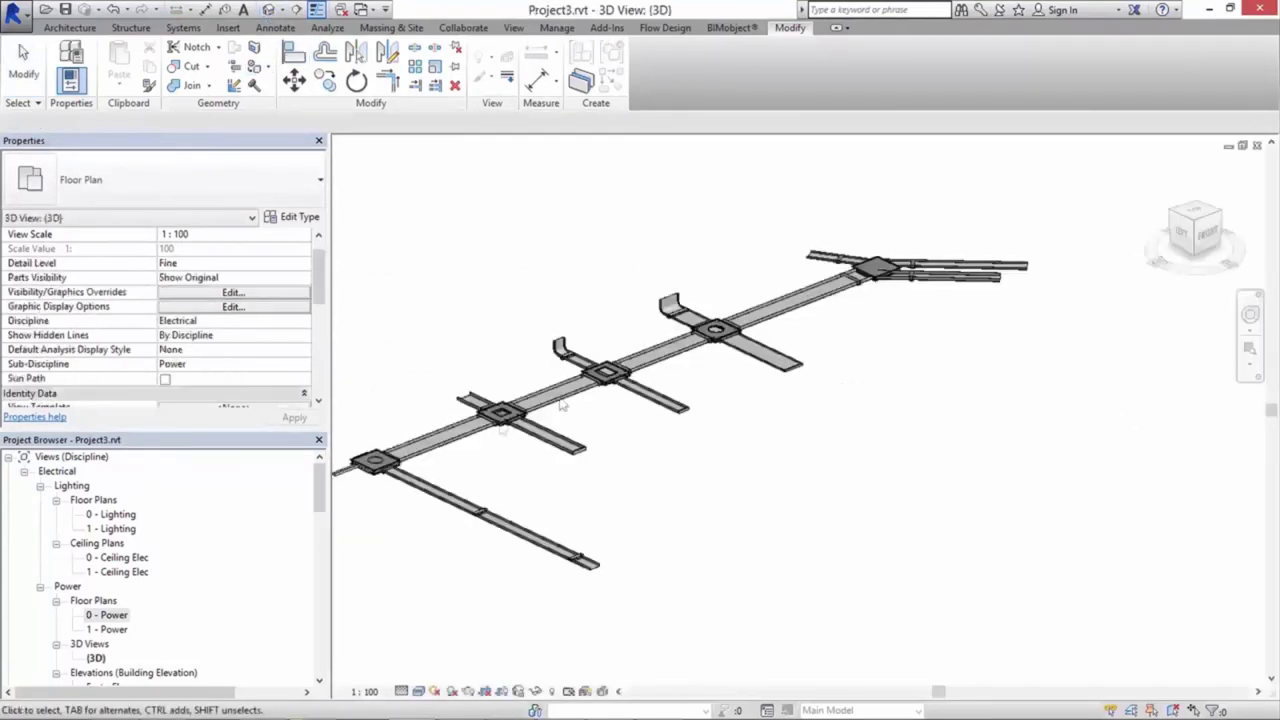
# Step: Zoom and orbit the 3D view around the tray junction
pyautogui.scroll(3, 500, 418)
pyautogui.scroll(3, 531, 402)
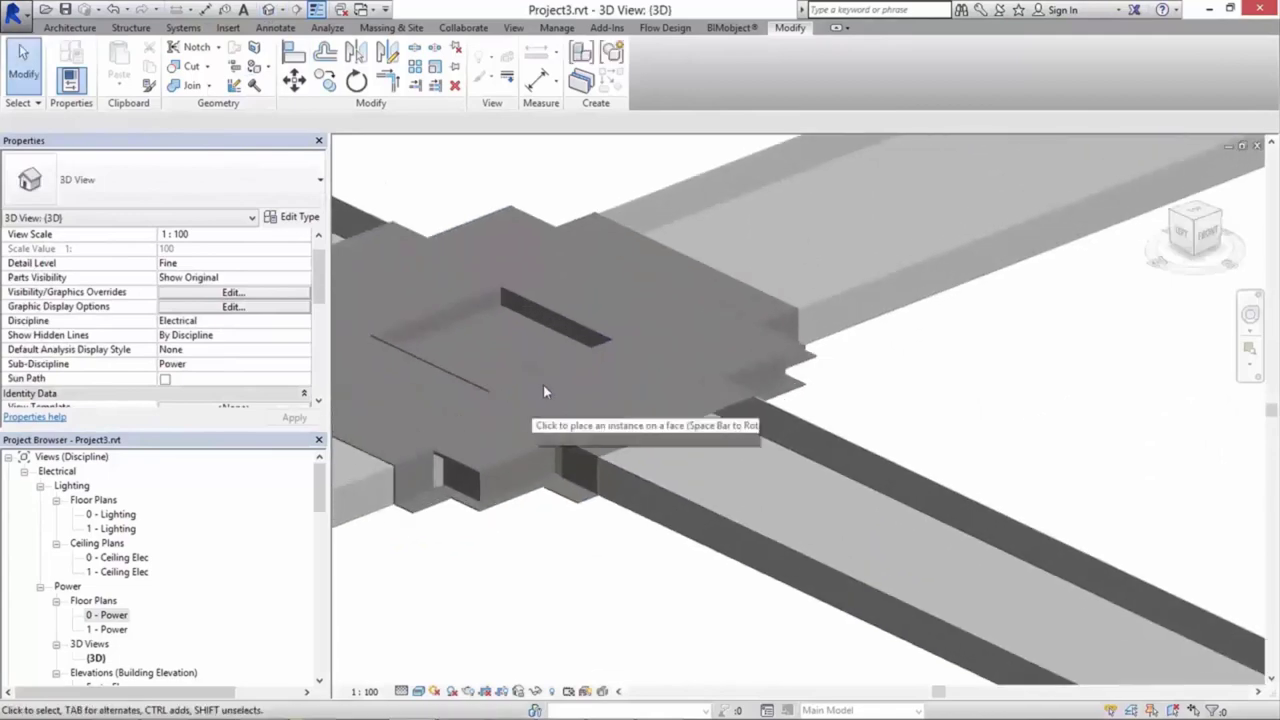
pyautogui.scroll(2, 543, 384)
pyautogui.scroll(-5, 960, 393)
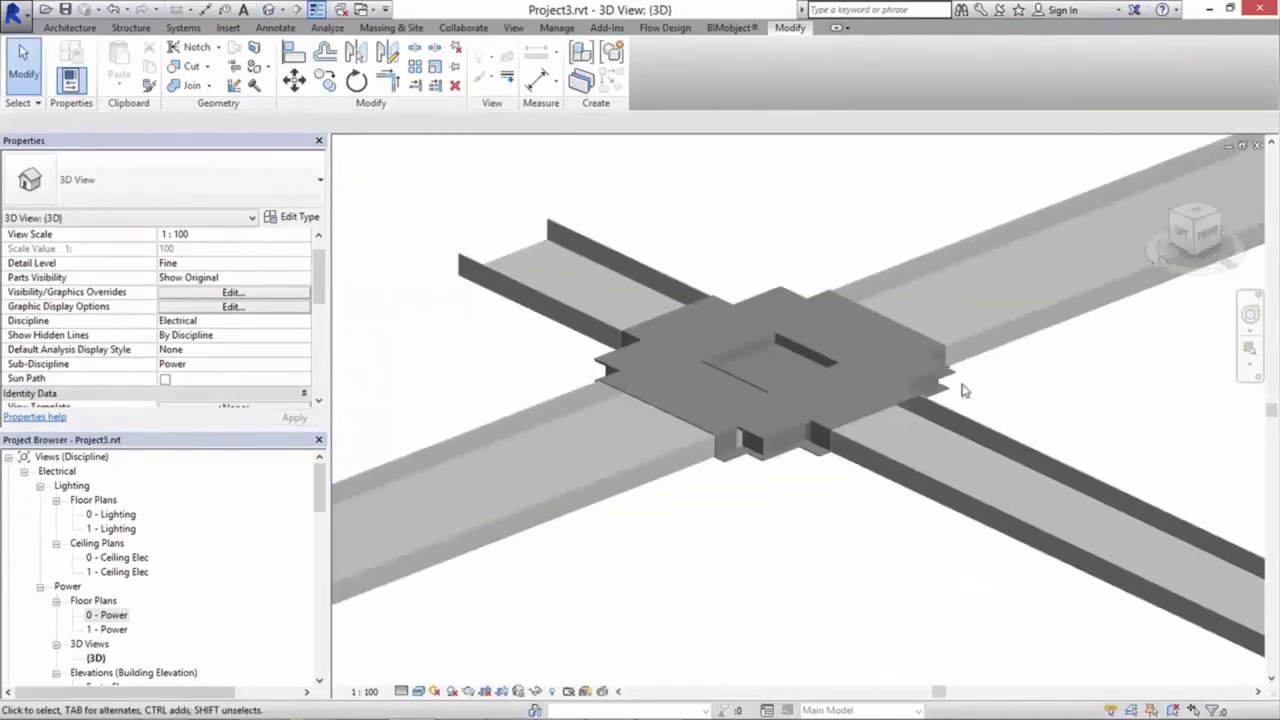
pyautogui.moveTo(960, 393)
pyautogui.keyDown('shift'); pyautogui.mouseDown(button='middle')
pyautogui.moveTo(646, 563)
pyautogui.moveTo(800, 475)
pyautogui.moveTo(849, 534)
pyautogui.mouseUp(button='middle'); pyautogui.keyUp('shift')
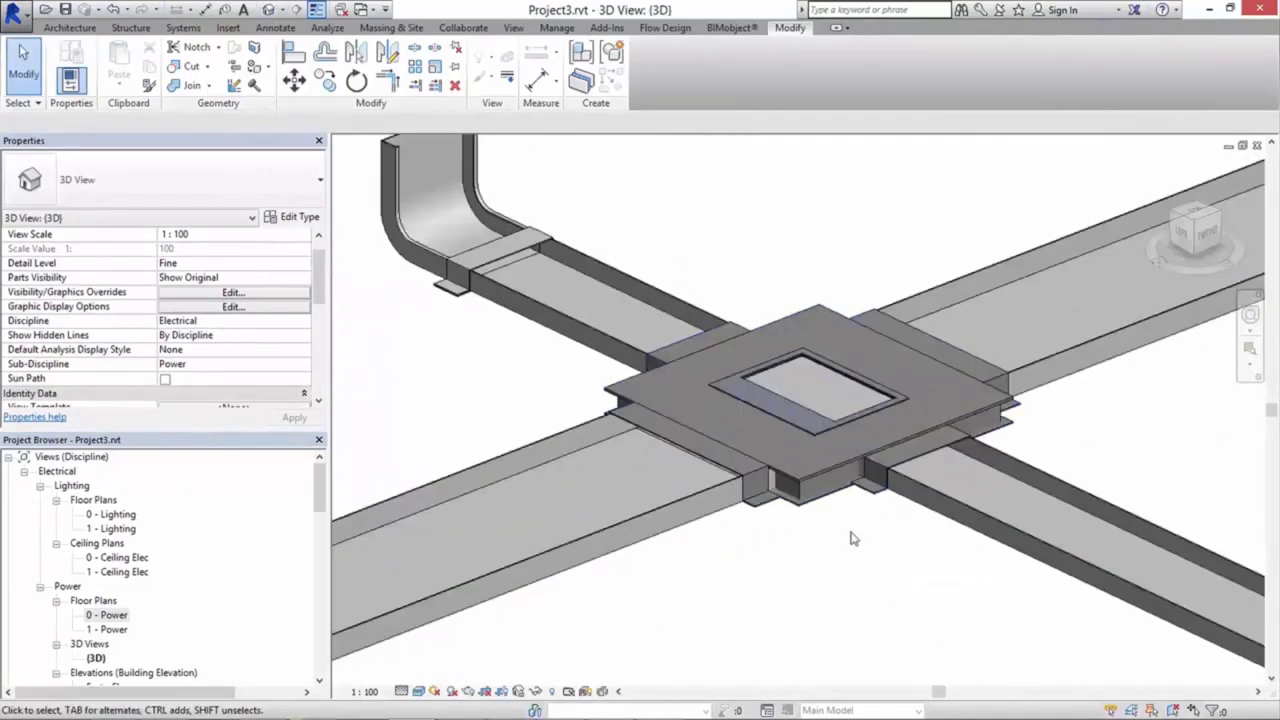
pyautogui.scroll(-3, 989, 463)
pyautogui.moveTo(989, 463); pyautogui.dragTo(481, 677, button='middle')
pyautogui.scroll(3, 906, 439)
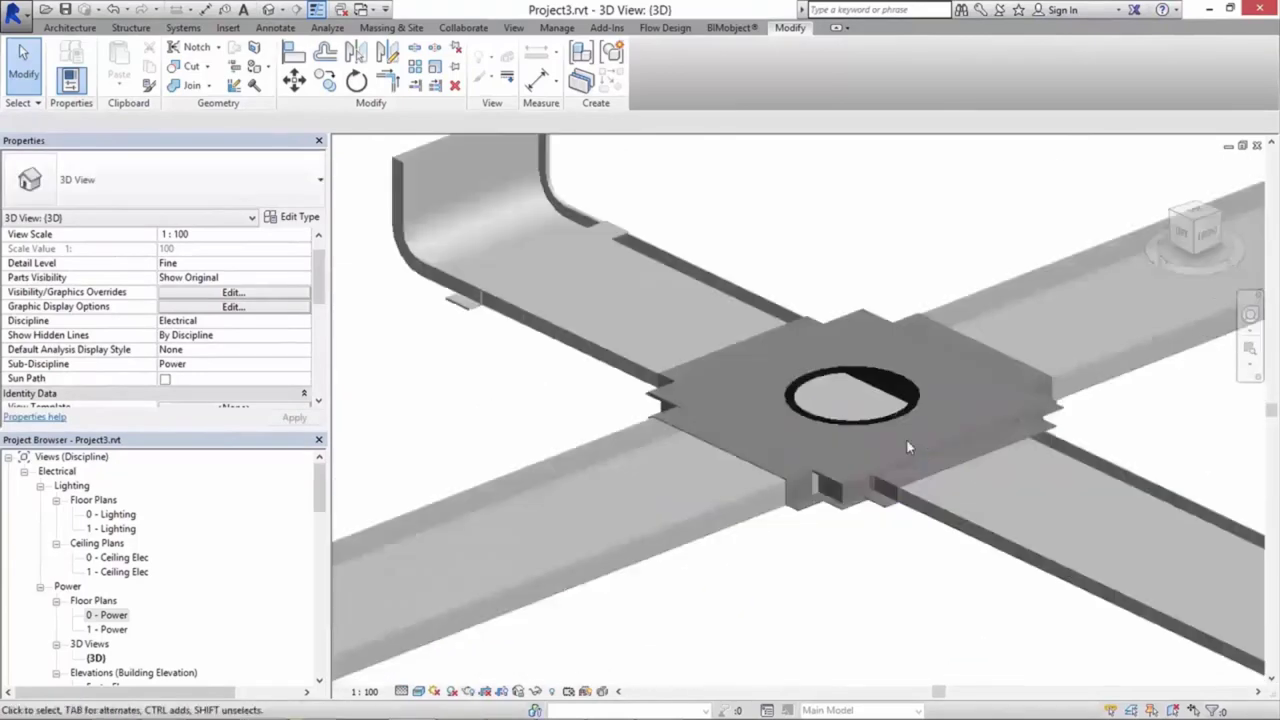
pyautogui.scroll(2, 906, 439)
pyautogui.scroll(2, 678, 557)
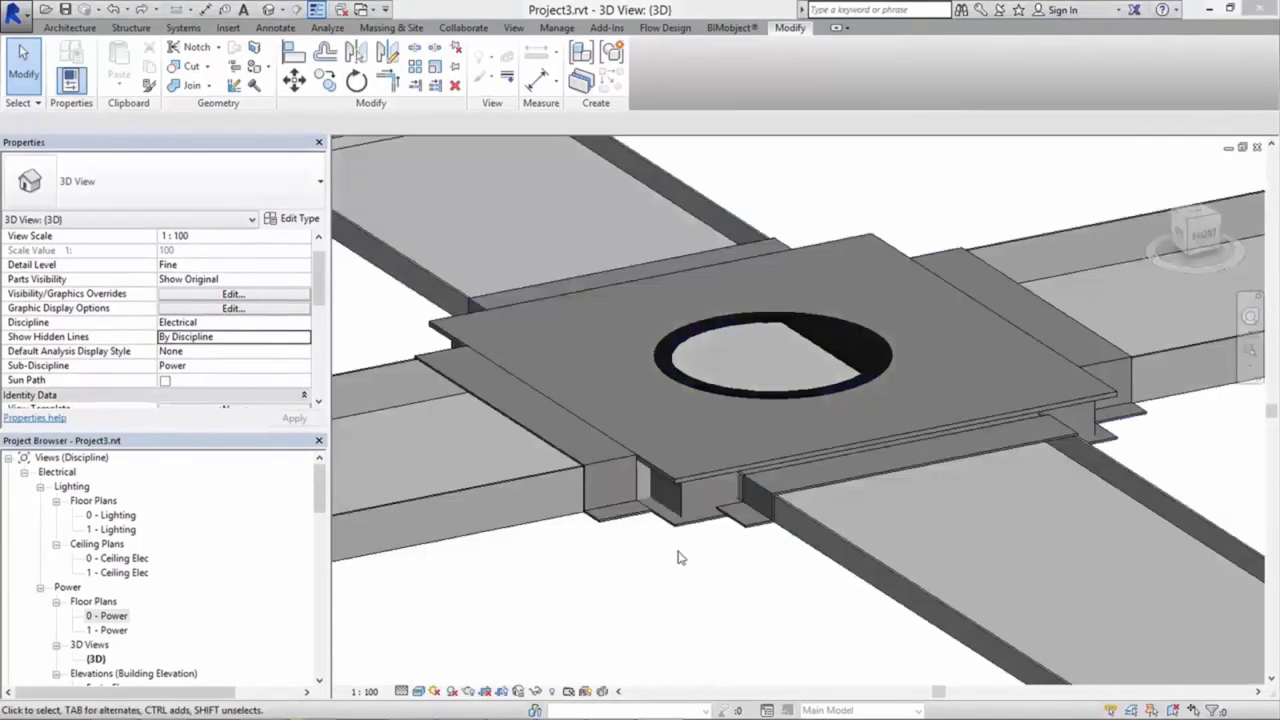
# Step: Check the round service unit, then open its junction box's Height Adjustment field for editing
pyautogui.click(729, 397)
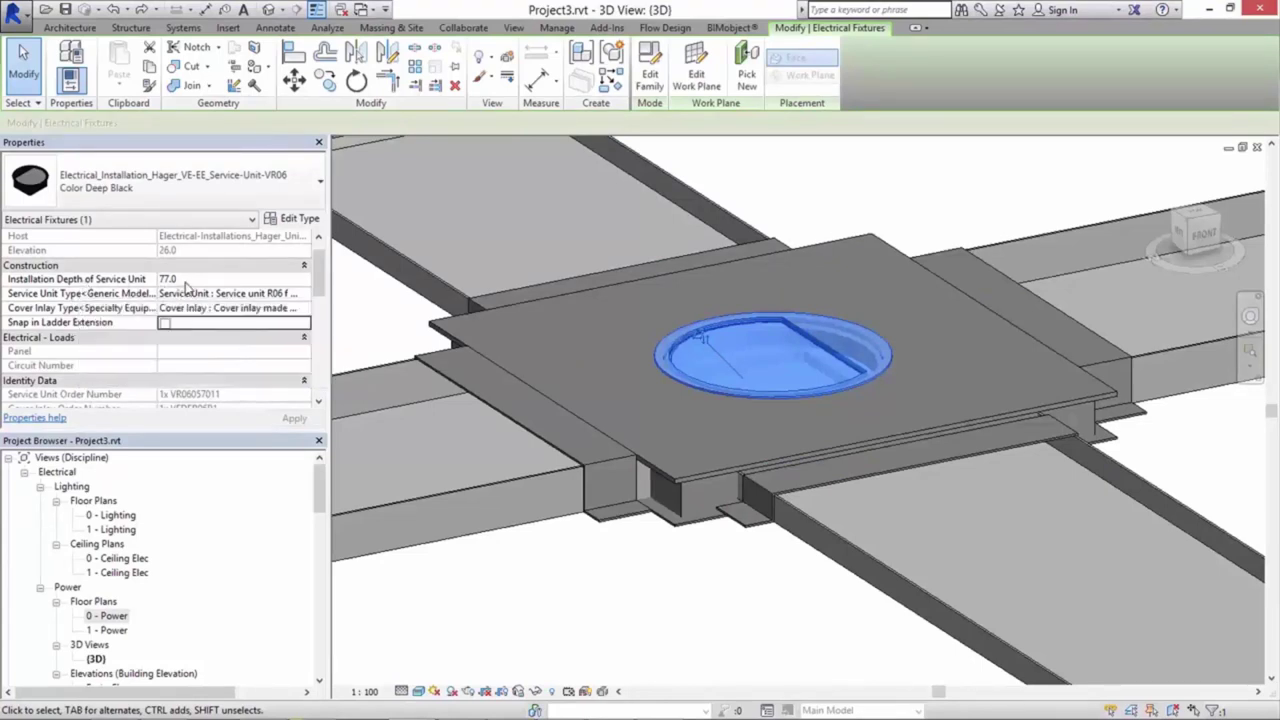
pyautogui.click(712, 652)
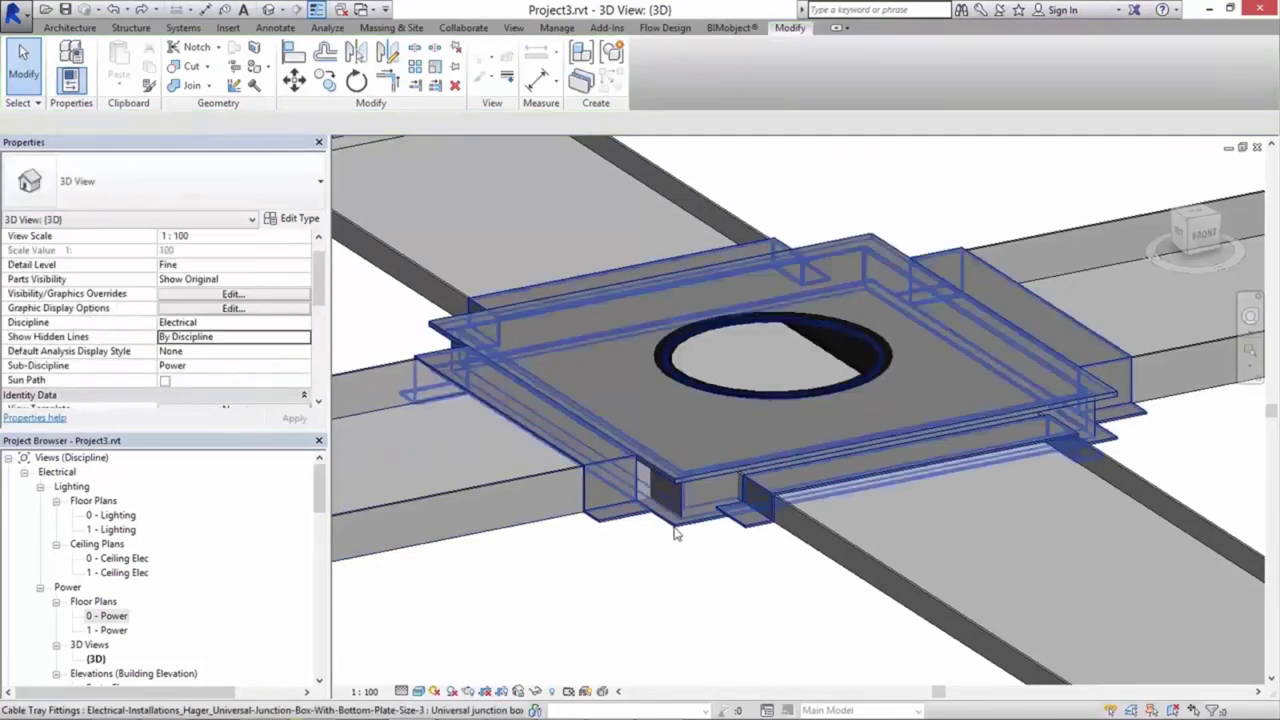
pyautogui.click(675, 533)
pyautogui.click(281, 324)
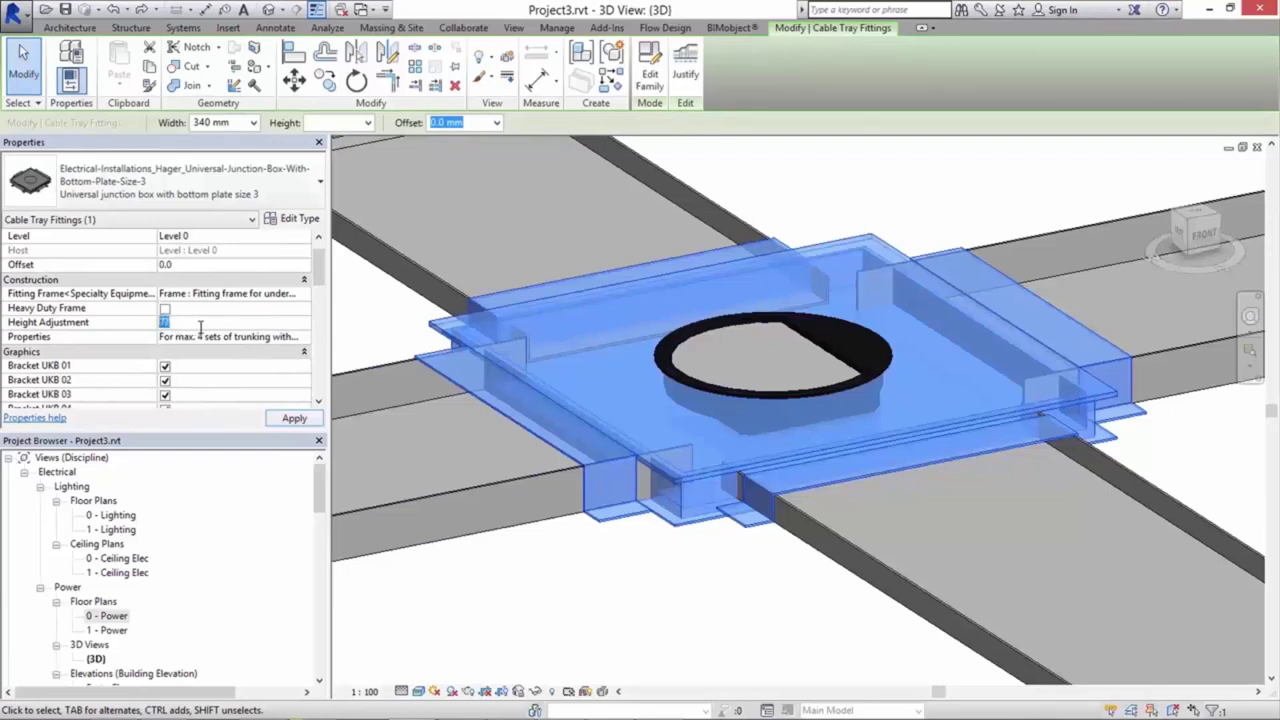
# Step: Set the first junction box's Height Adjustment to 80 and apply
pyautogui.write('0')
pyautogui.click(287, 420)
pyautogui.click(622, 588)
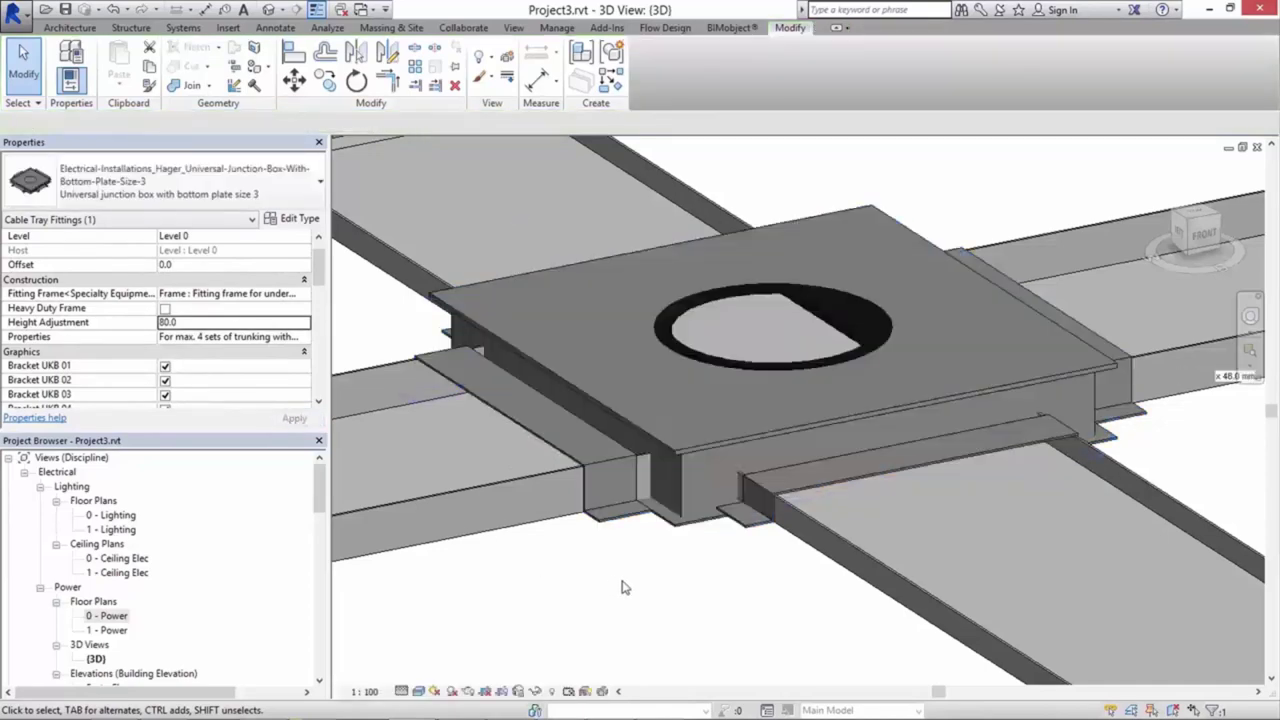
# Step: Set the Height Adjustment of the junction box under the square service unit to 80
pyautogui.scroll(-3, 707, 624)
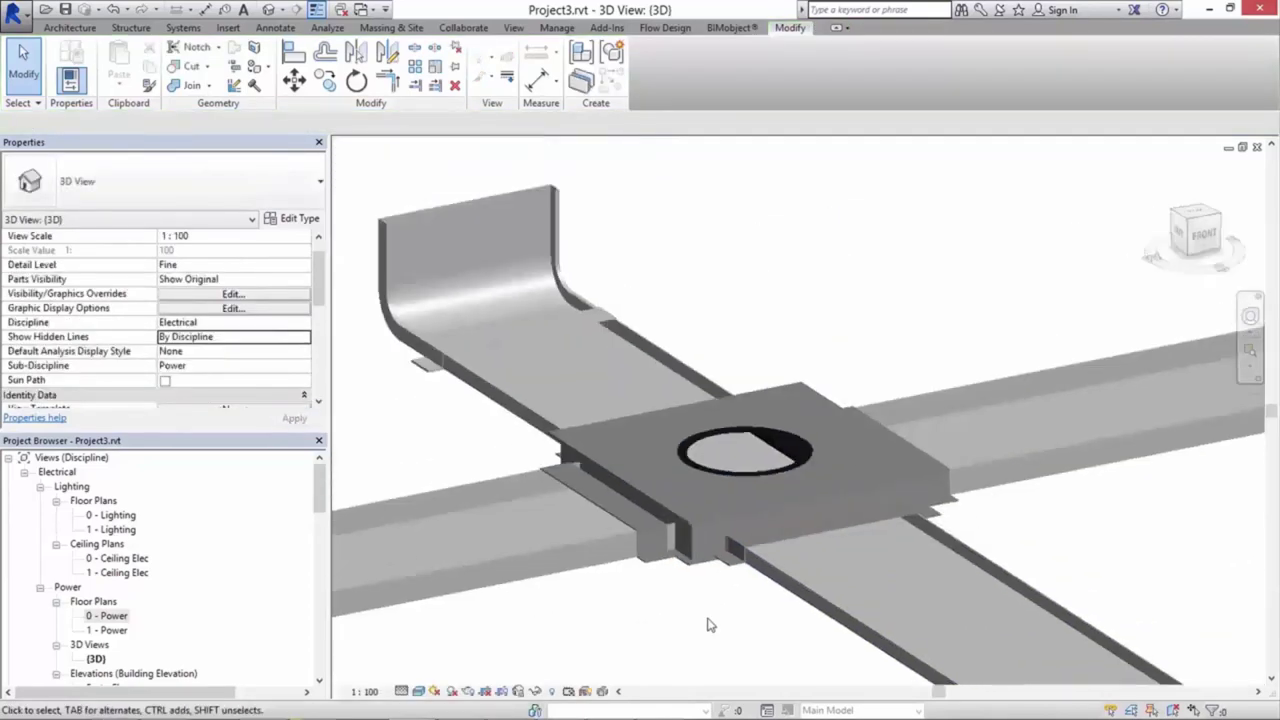
pyautogui.scroll(-2, 707, 624)
pyautogui.keyDown('shift'); pyautogui.moveTo(678, 654); pyautogui.dragTo(609, 512, button='middle'); pyautogui.keyUp('shift')
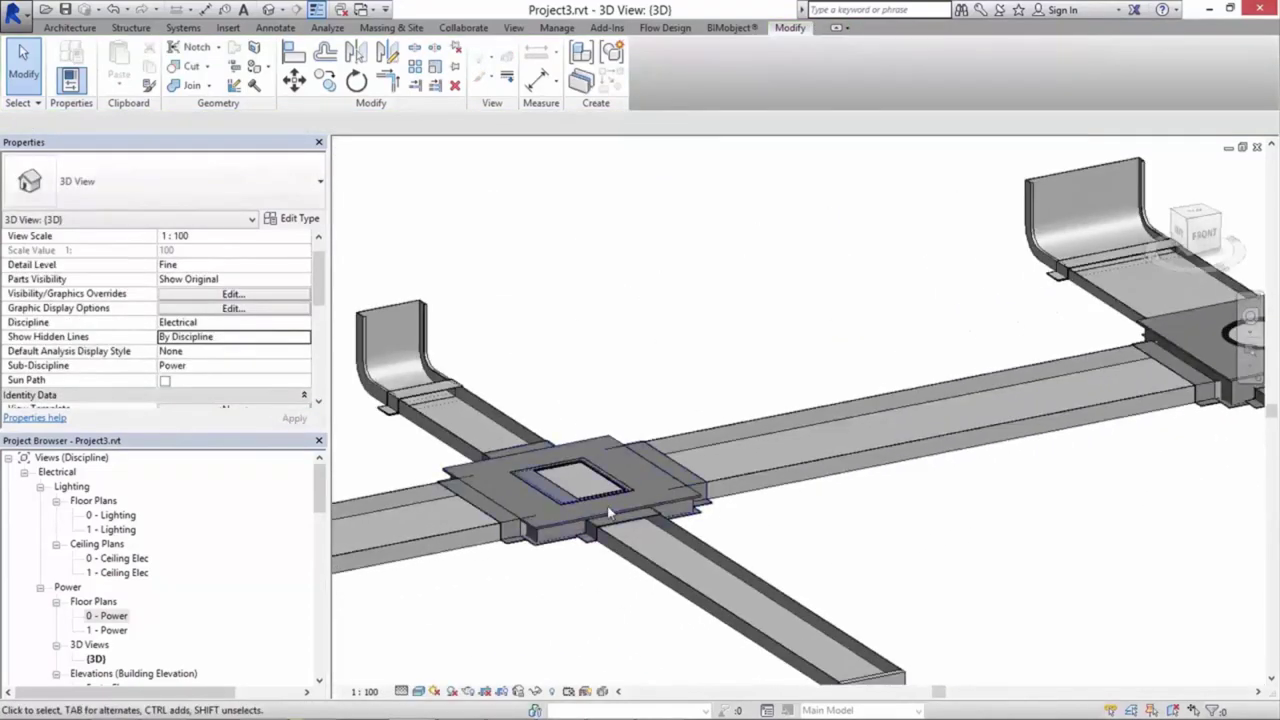
pyautogui.scroll(3, 607, 505)
pyautogui.click(531, 497)
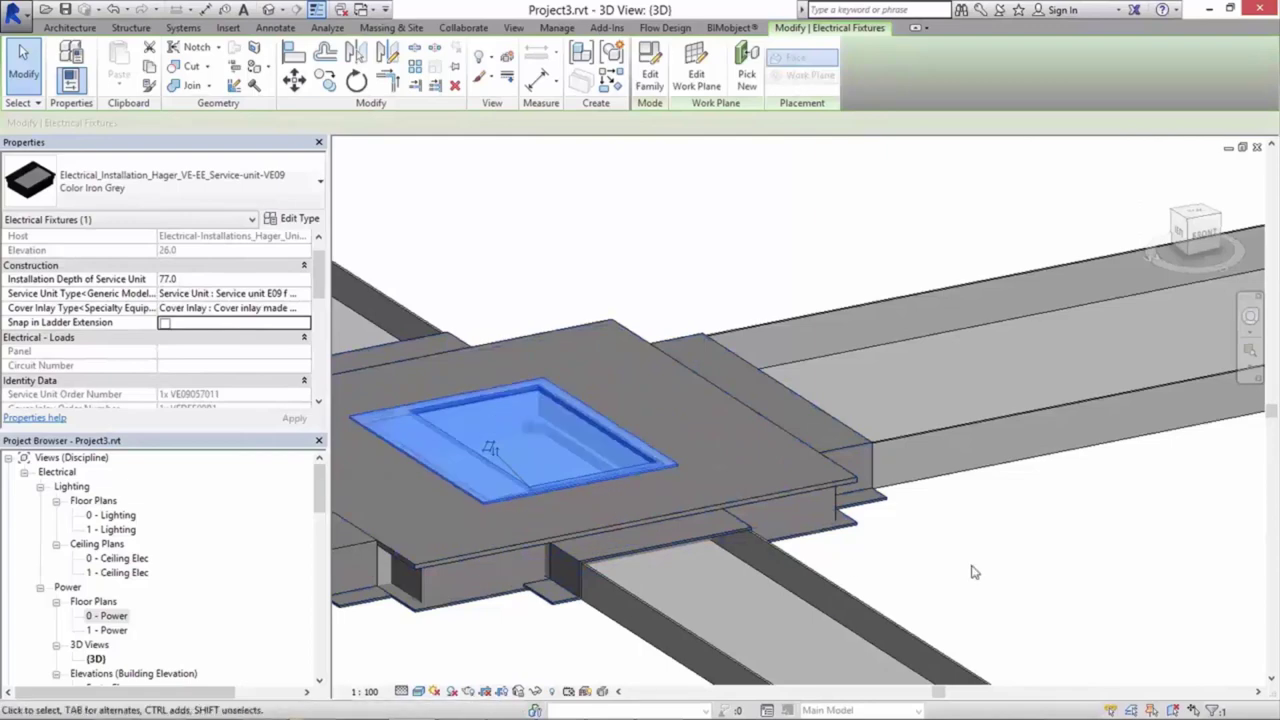
pyautogui.click(430, 568)
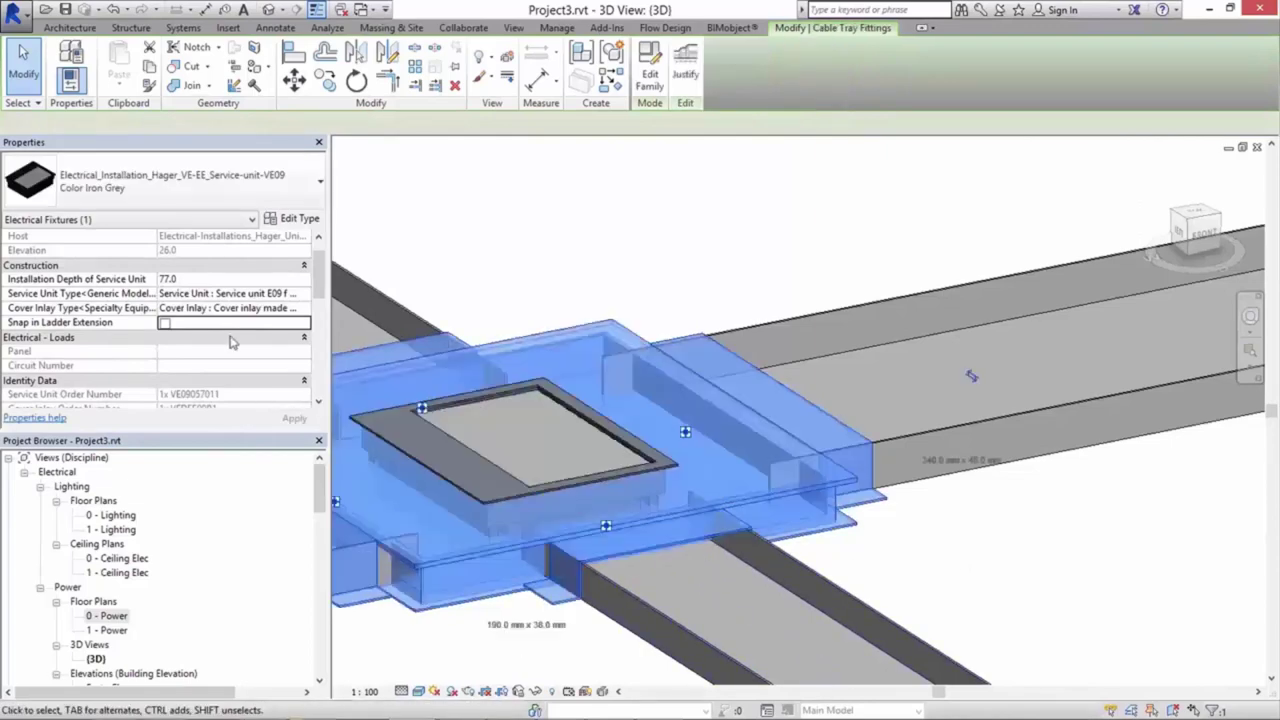
pyautogui.click(209, 324)
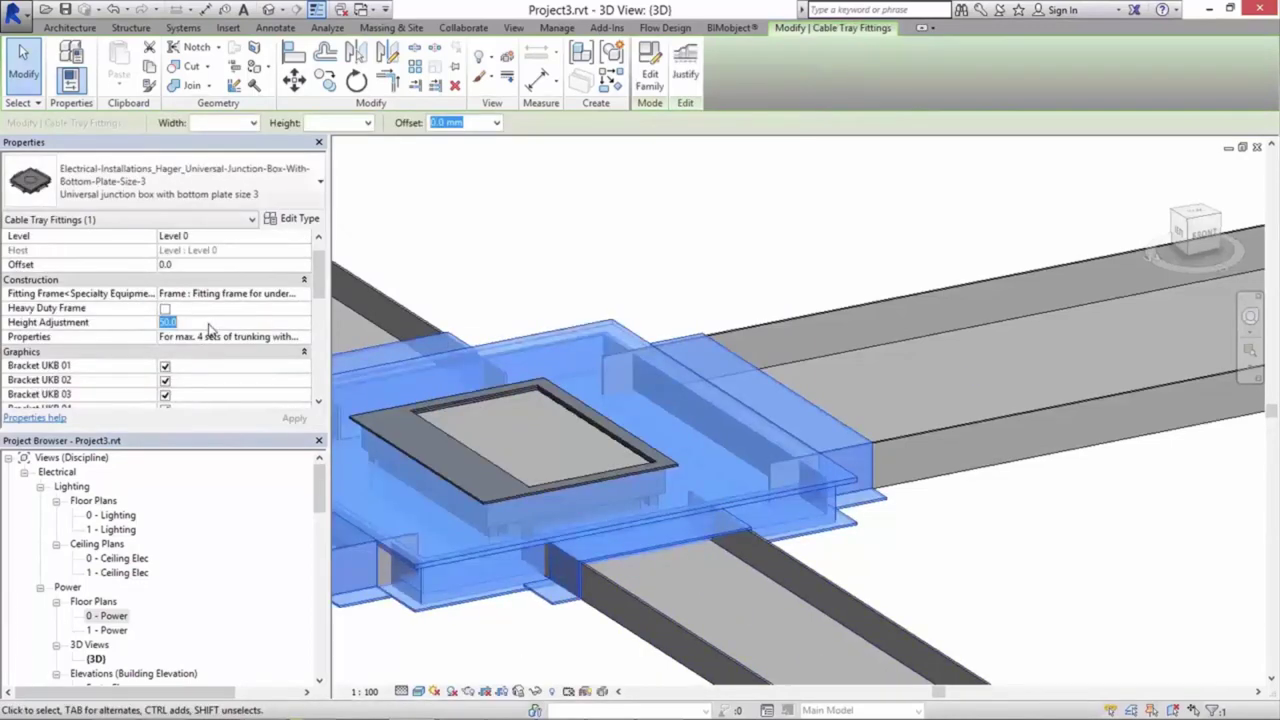
pyautogui.write('80')
pyautogui.click(289, 420)
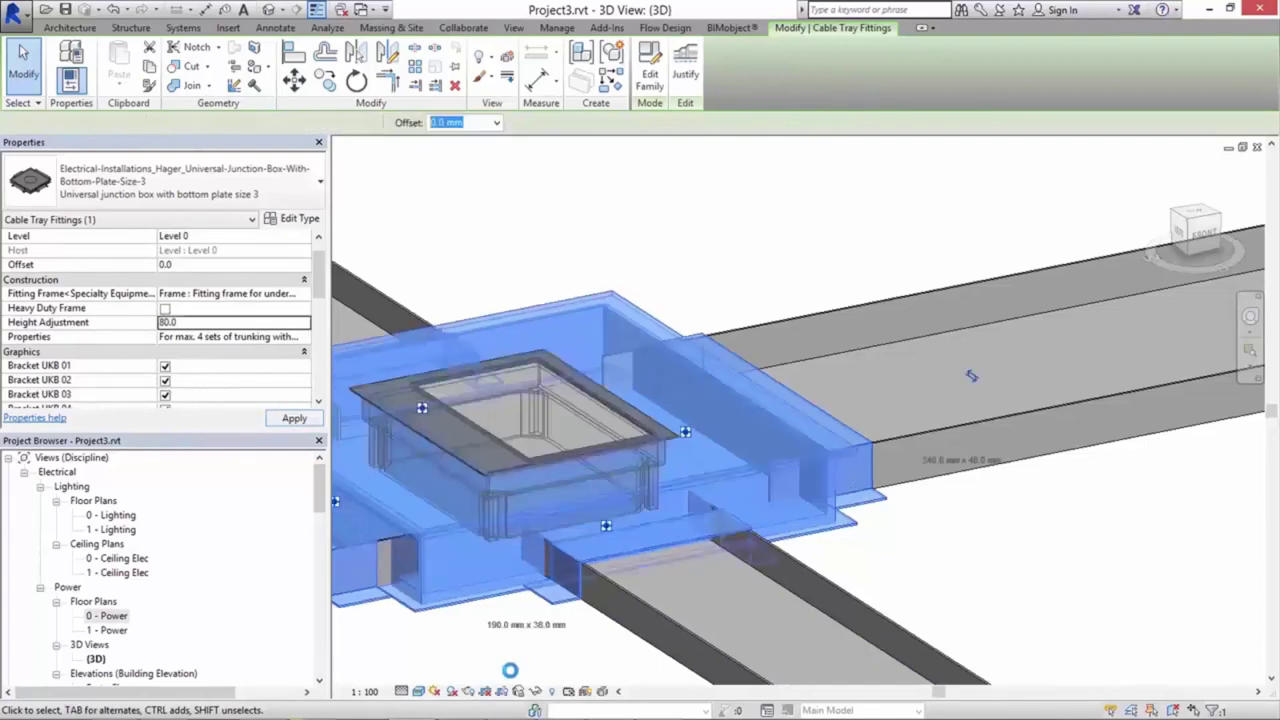
pyautogui.press('Escape')
pyautogui.scroll(-5, 732, 449)
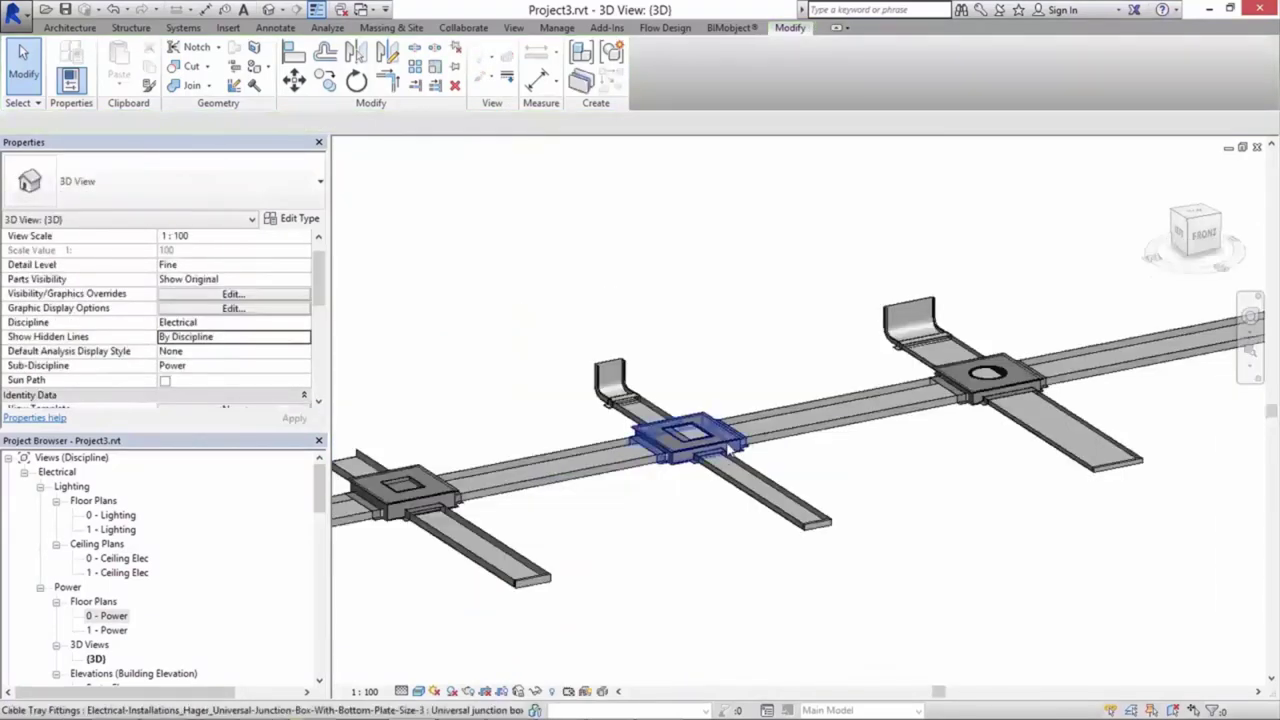
# Step: Change the service unit's Cover Inlay Type to a different inlay and apply
pyautogui.scroll(3, 731, 449)
pyautogui.scroll(3, 690, 440)
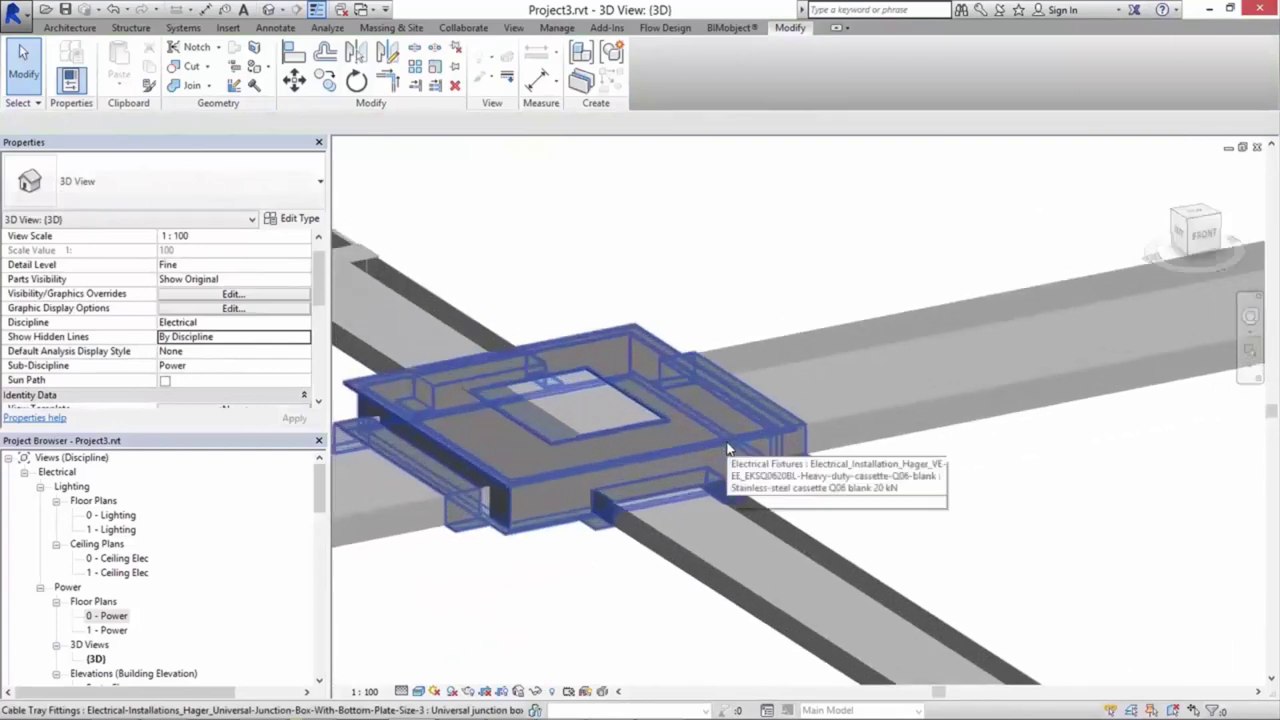
pyautogui.scroll(2, 617, 432)
pyautogui.click(617, 432)
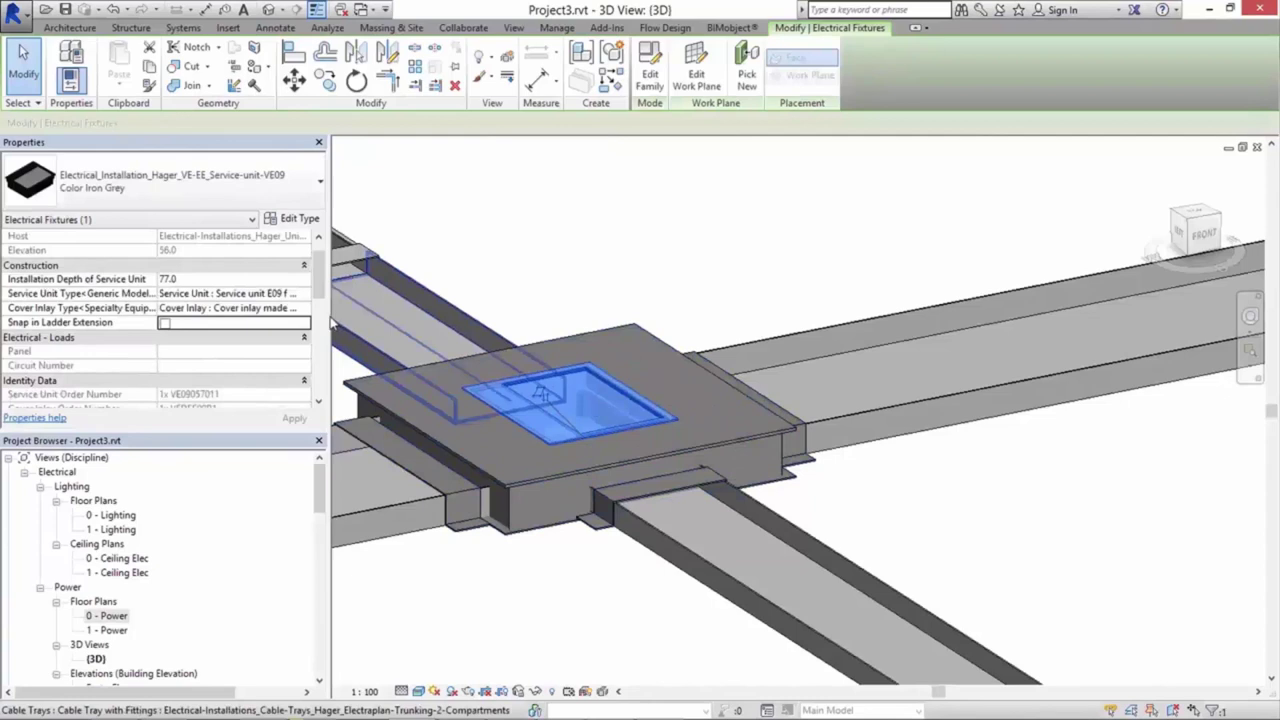
pyautogui.moveTo(331, 322); pyautogui.dragTo(385, 320)
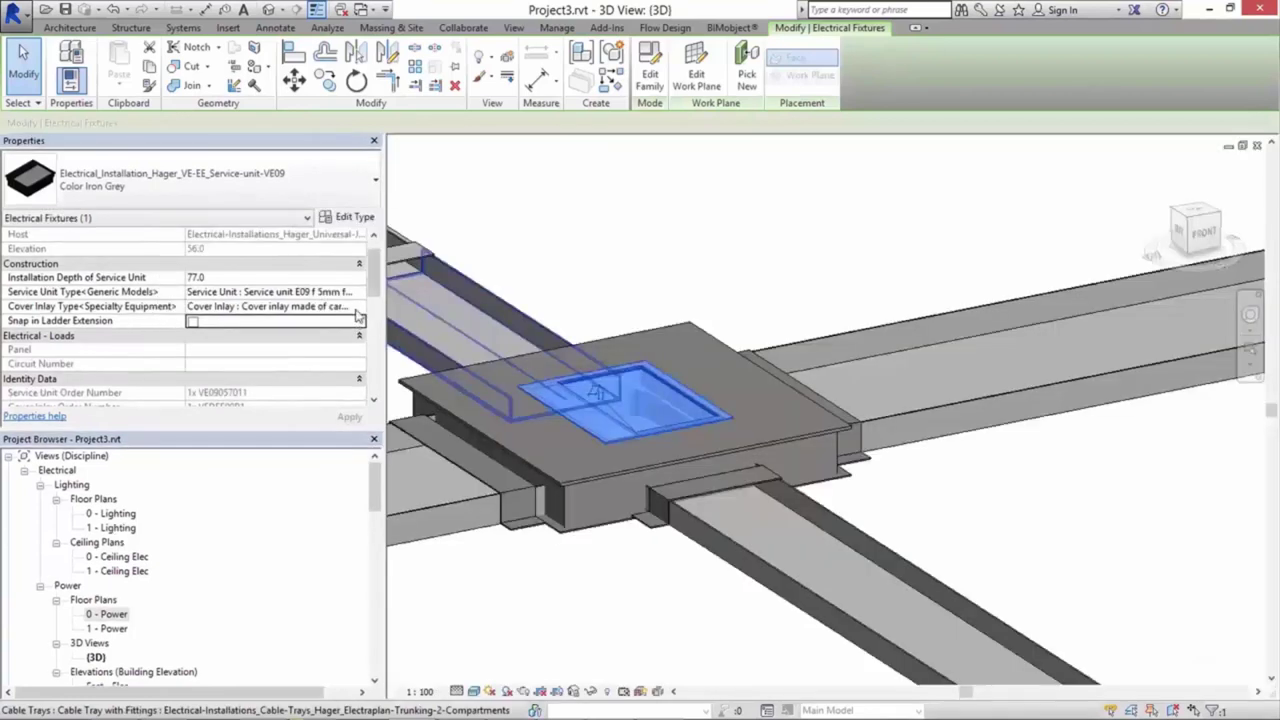
pyautogui.click(300, 306)
pyautogui.click(358, 306)
pyautogui.click(368, 333)
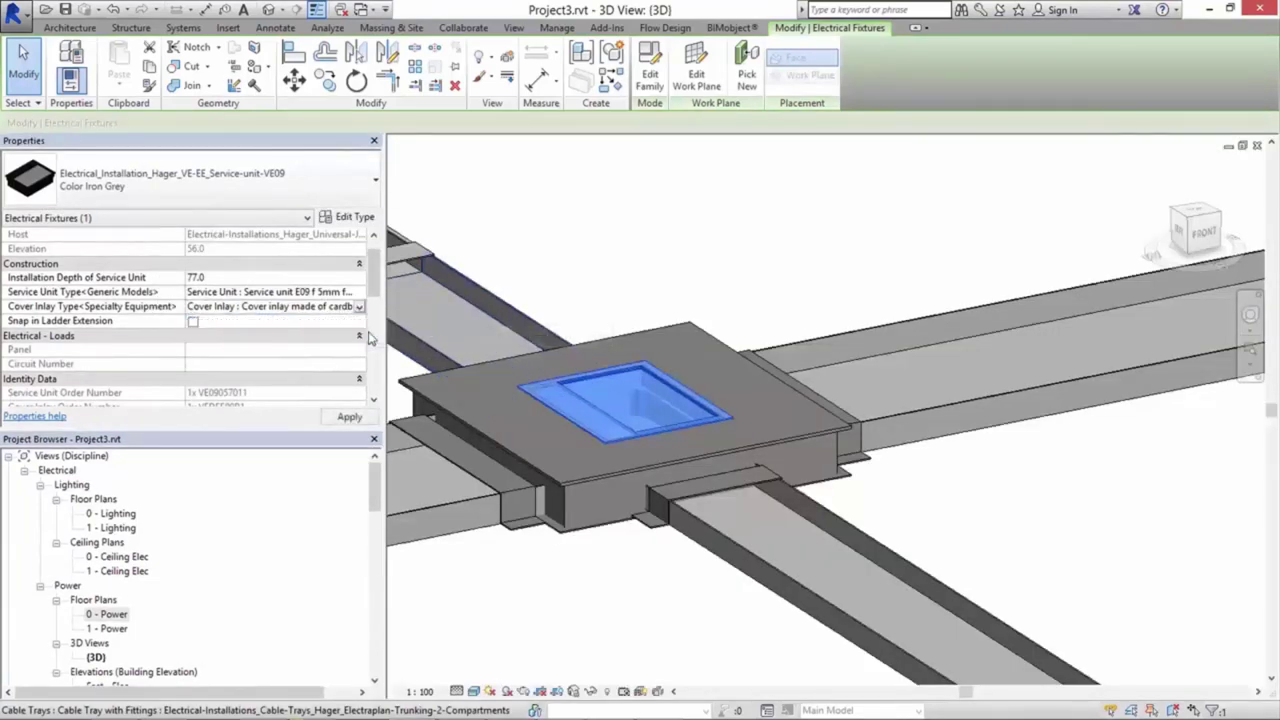
pyautogui.click(347, 416)
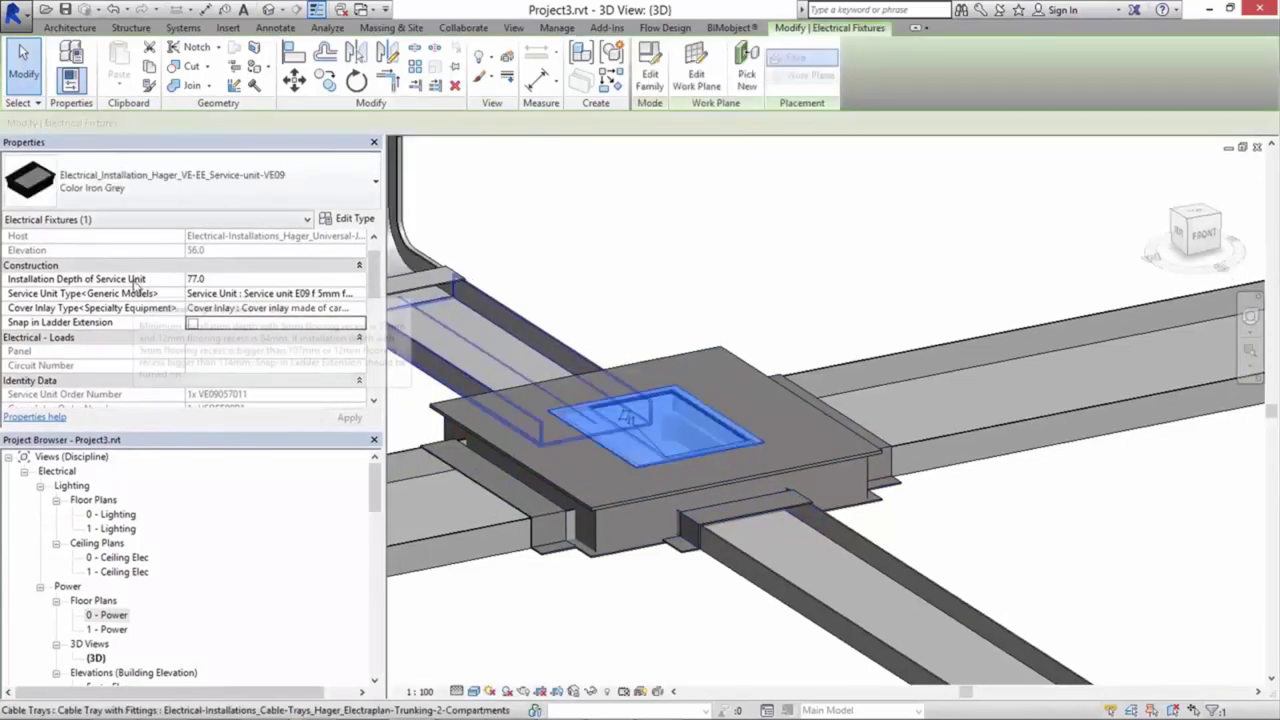
# Step: Set the service unit's Installation Depth to 85 with Snap in Ladder Extension enabled
pyautogui.click(227, 280)
pyautogui.write('85')
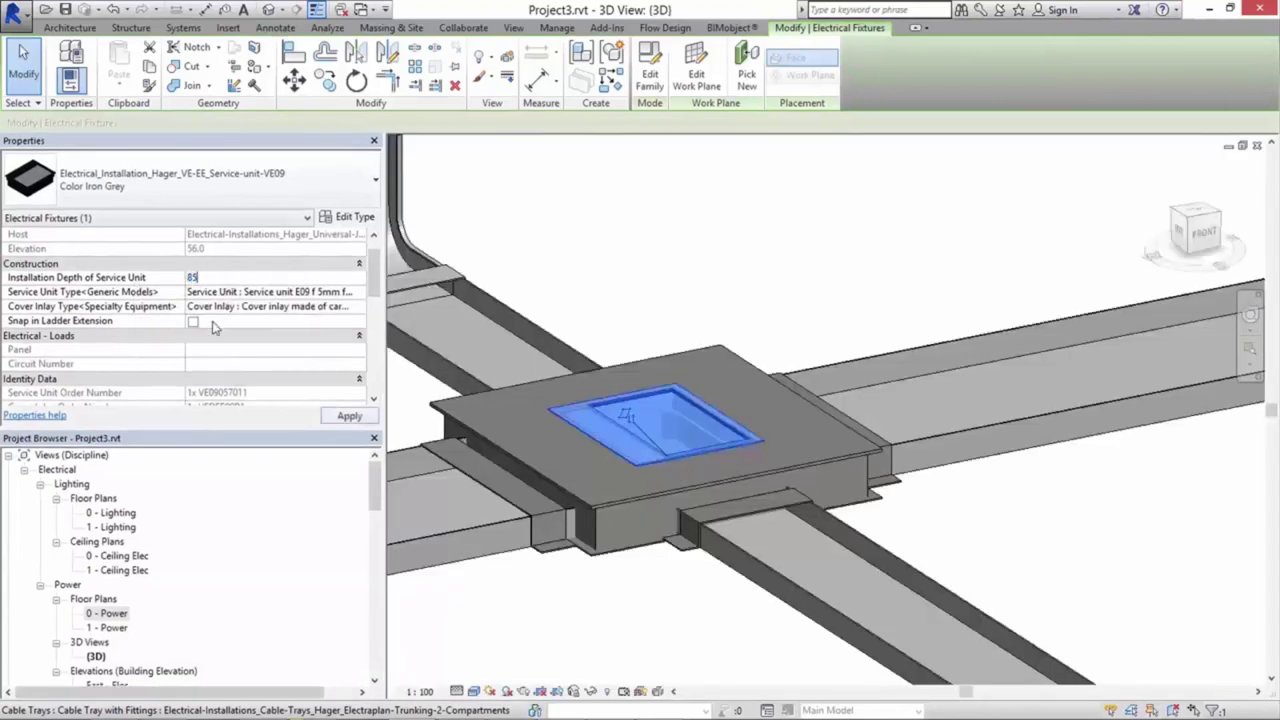
pyautogui.click(193, 321)
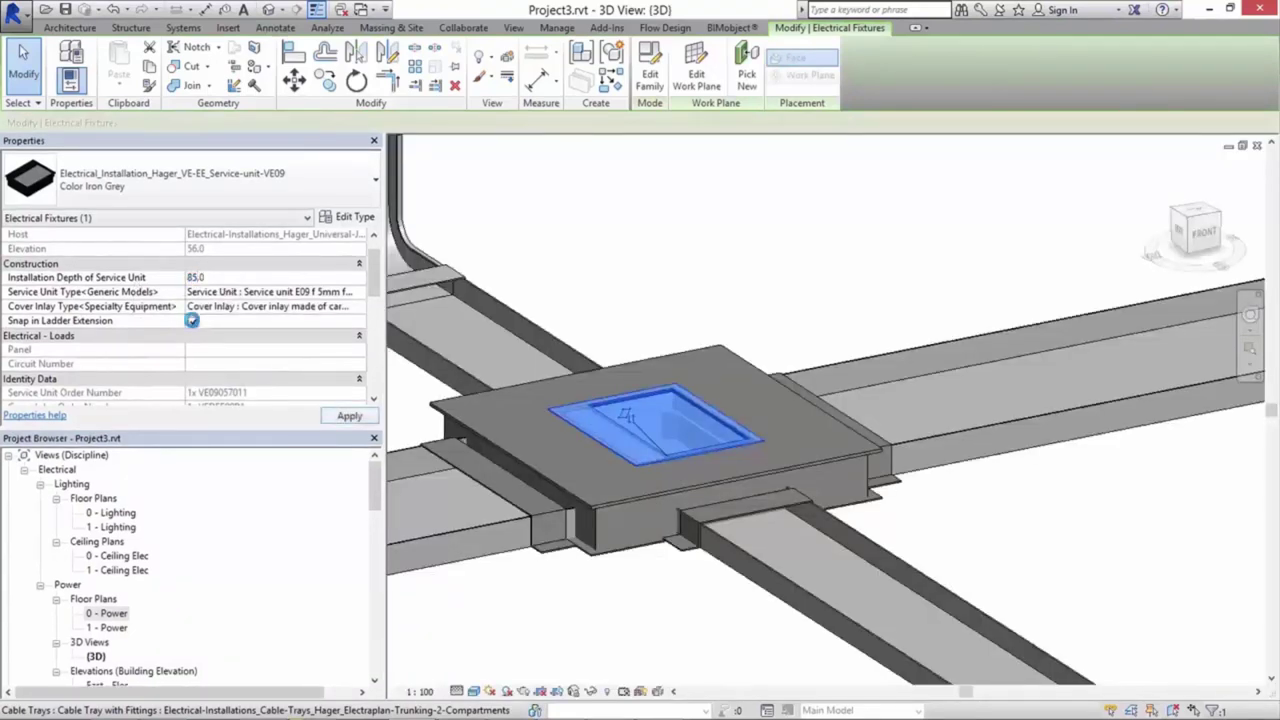
pyautogui.click(349, 416)
# Step: Set the junction box Height Adjustment to 88, then temporarily hide the box to inspect the unit
pyautogui.click(617, 595)
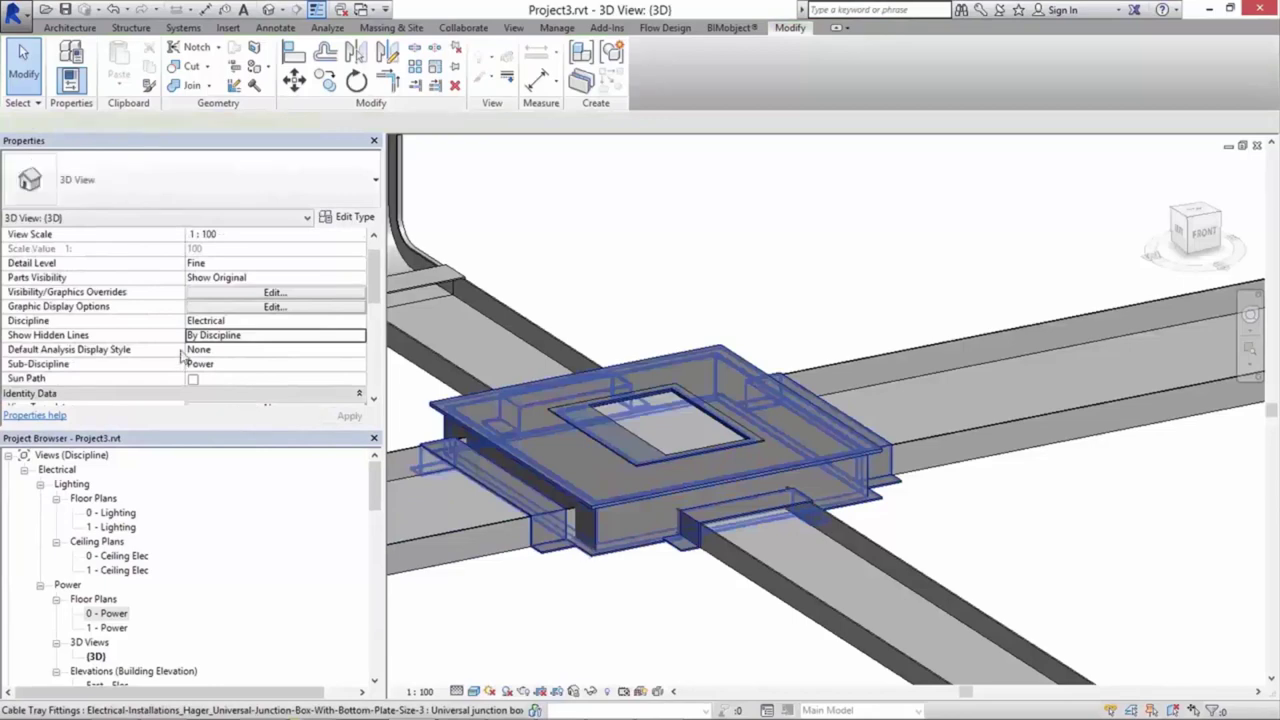
pyautogui.click(610, 530)
pyautogui.click(238, 323)
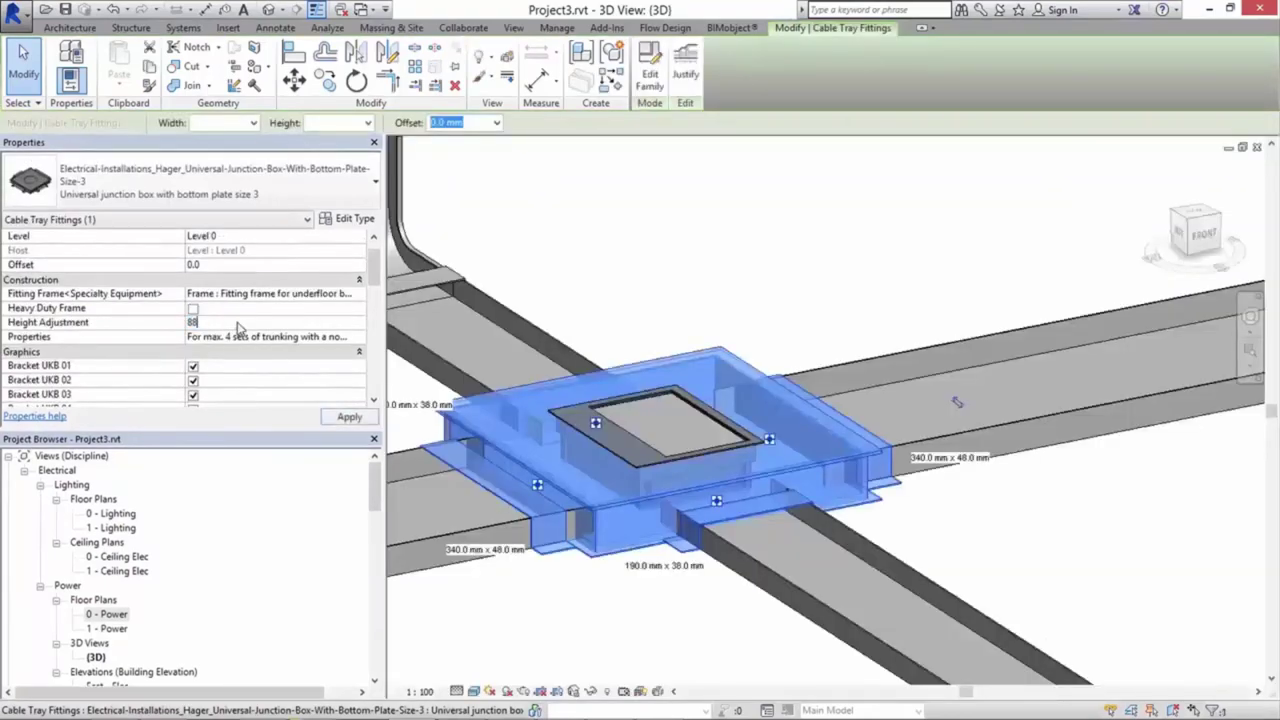
pyautogui.click(603, 565)
pyautogui.click(603, 565)
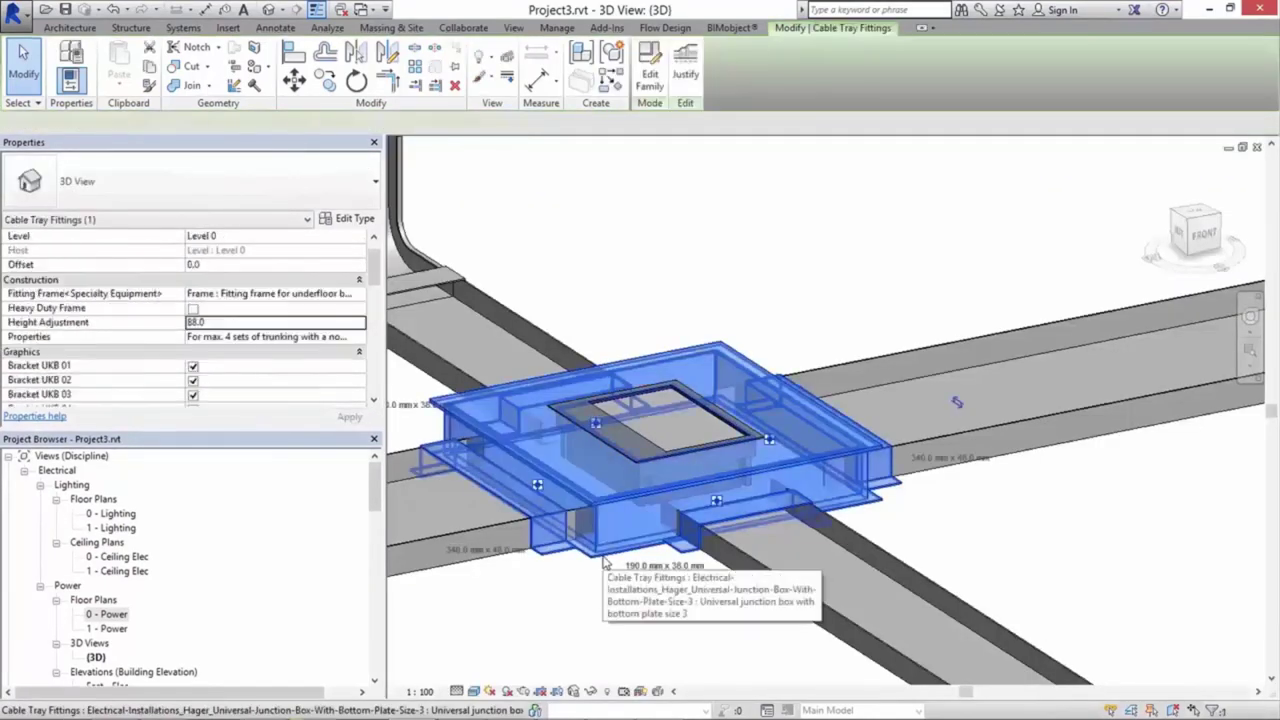
pyautogui.press('h')
pyautogui.press('h')
pyautogui.scroll(3, 630, 525)
pyautogui.click(640, 508)
pyautogui.scroll(3, 660, 480)
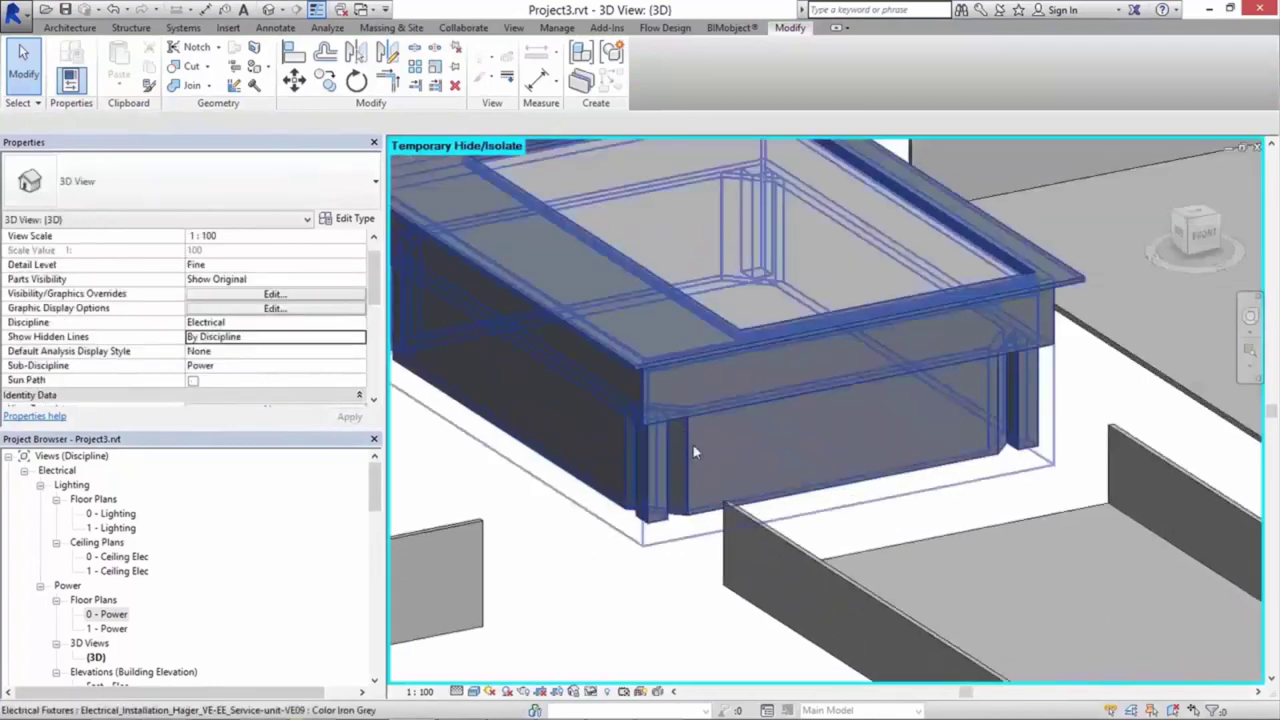
pyautogui.scroll(-5, 725, 500)
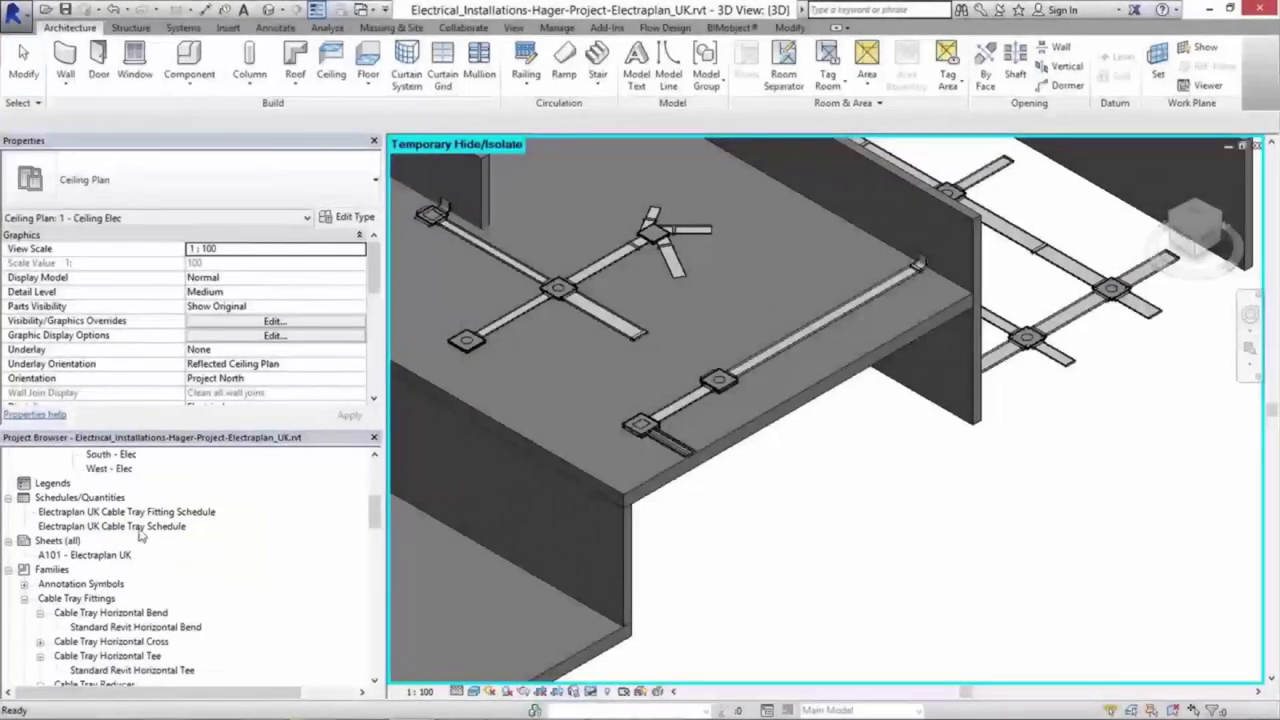
# Step: Copy the Electraplan UK Cable Tray Fitting Schedule and Cable Tray Schedule to the clipboard, then return to Project3.rvt
pyautogui.click(143, 512)
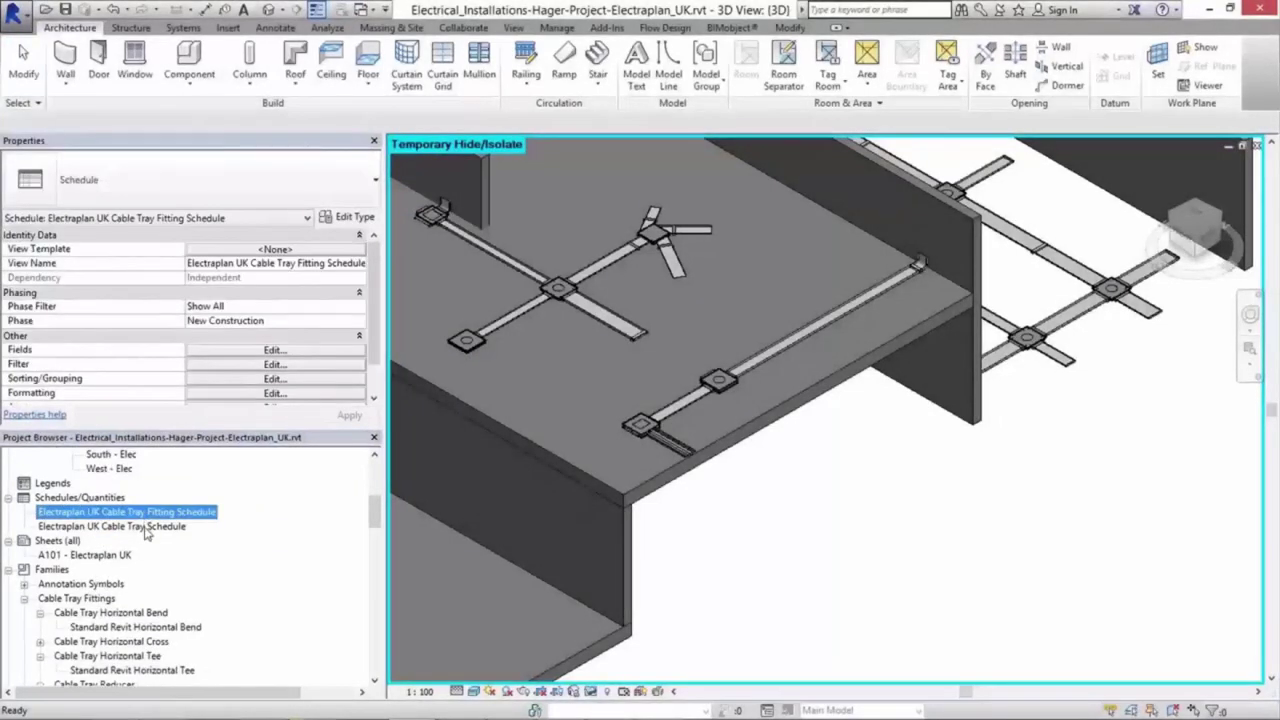
pyautogui.keyDown('shift'); pyautogui.click(145, 526); pyautogui.keyUp('shift')
pyautogui.rightClick(145, 527)
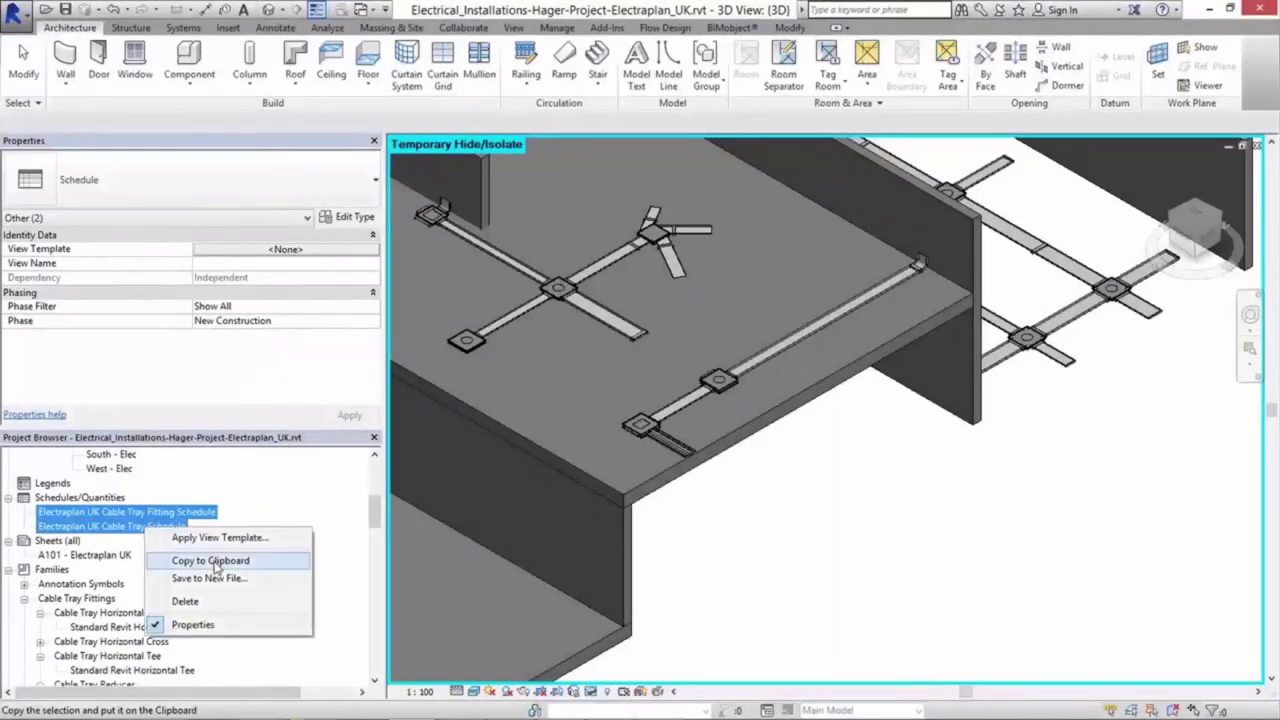
pyautogui.click(212, 564)
pyautogui.click(364, 10)
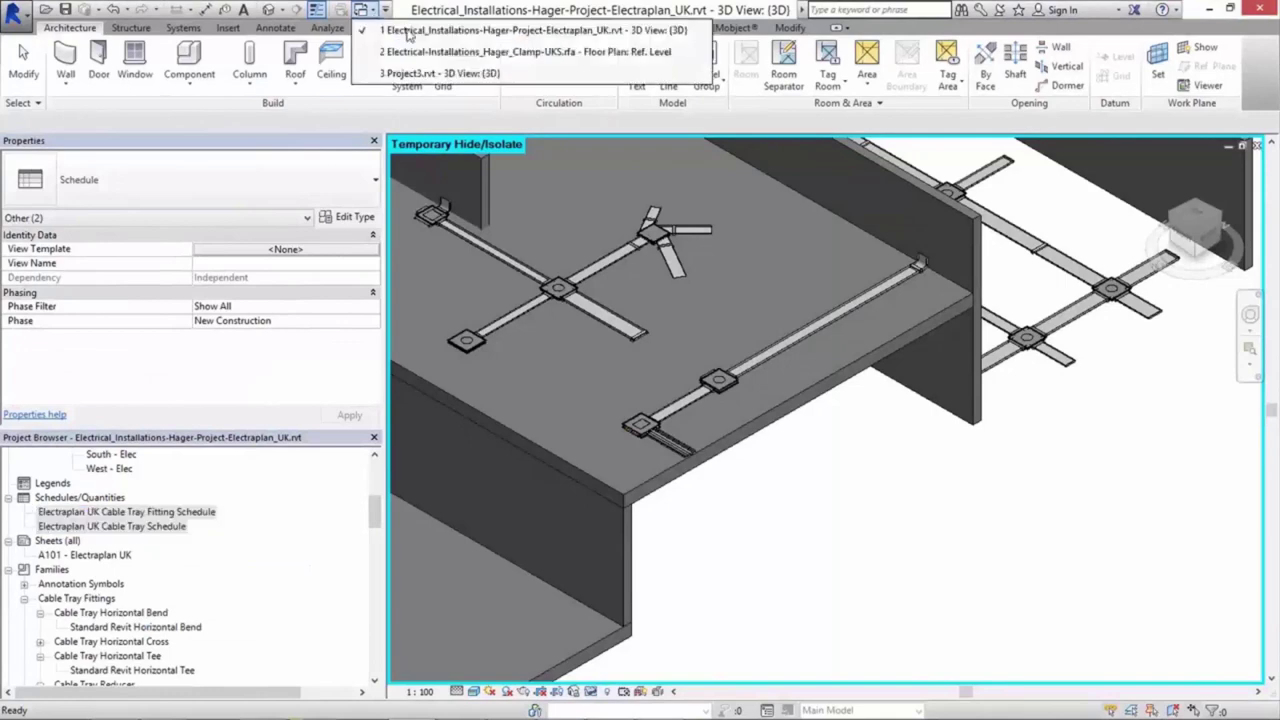
pyautogui.click(430, 73)
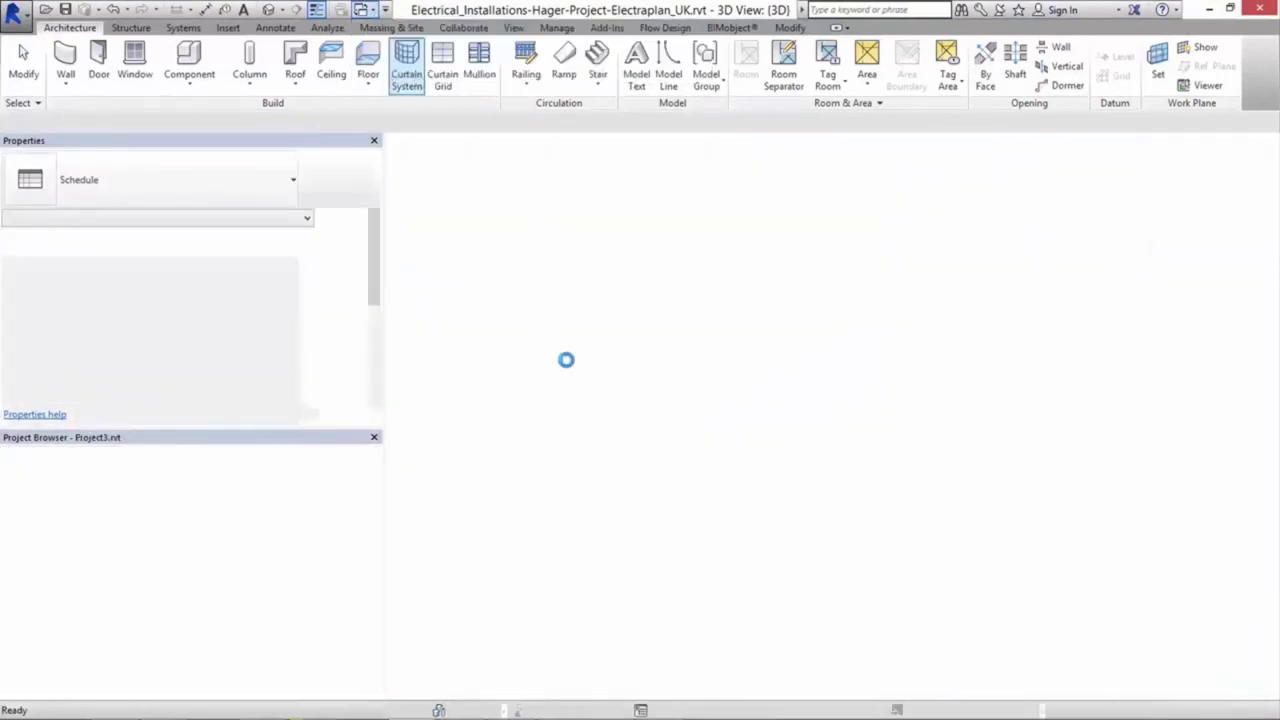
# Step: Paste the two copied Electraplan UK schedules into Project3
pyautogui.hotkey('ctrl', 'v')
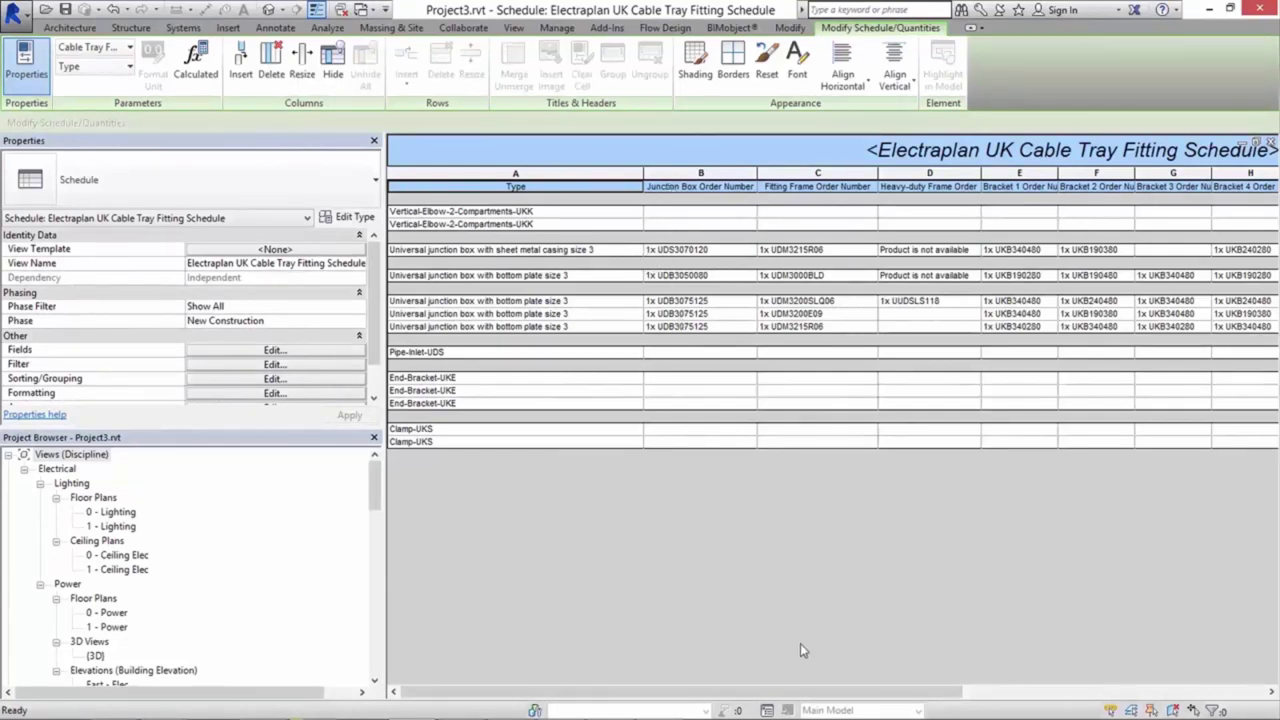
pyautogui.moveTo(806, 691); pyautogui.dragTo(945, 691)
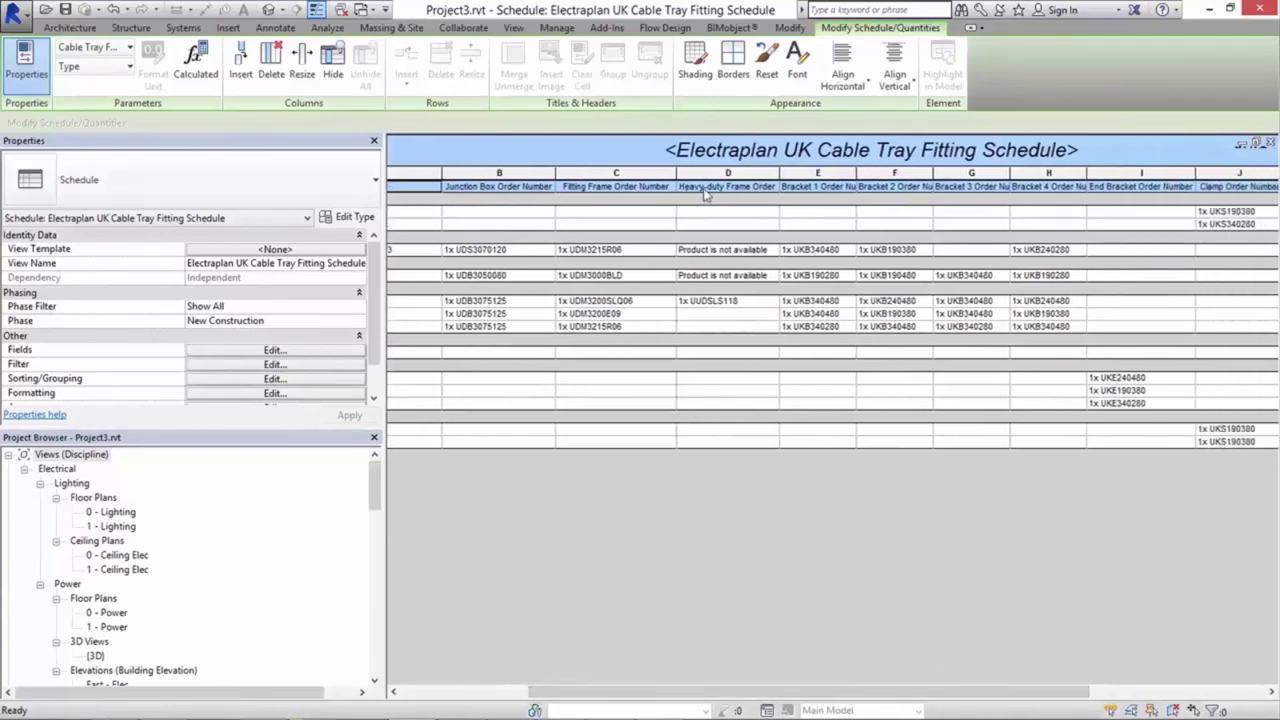
pyautogui.moveTo(960, 691); pyautogui.dragTo(1135, 691)
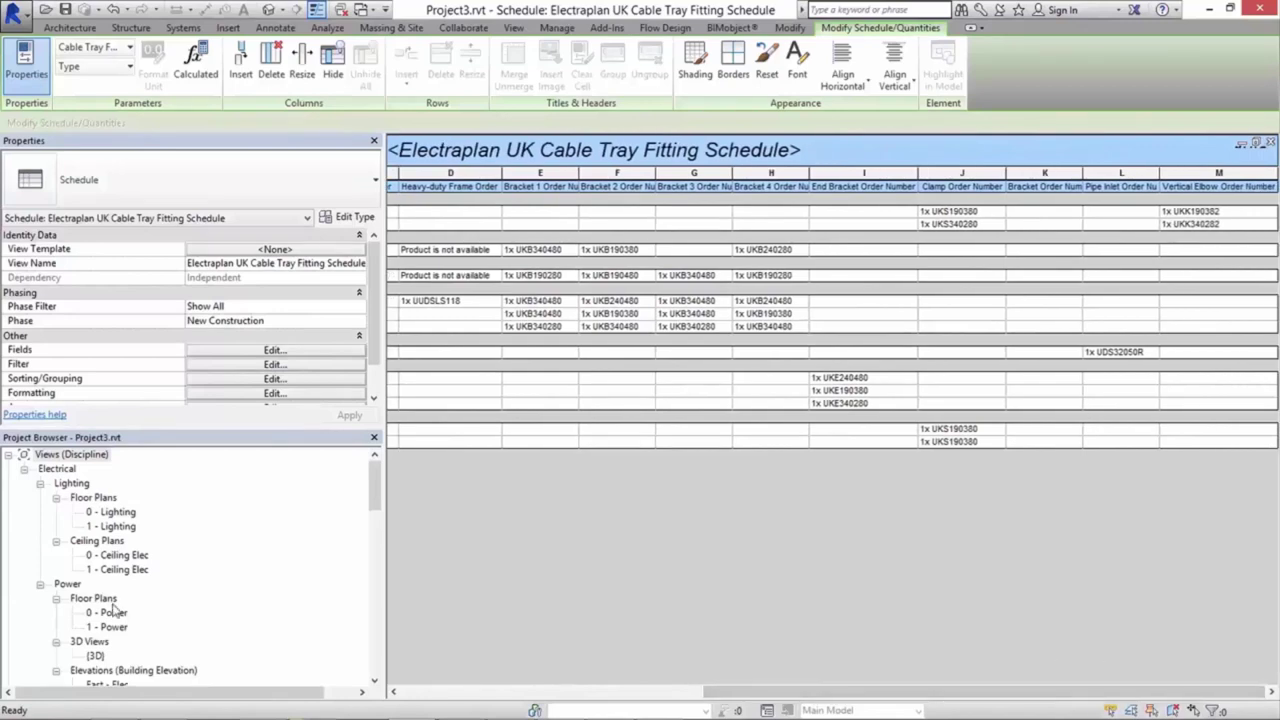
# Step: Open the Electraplan UK Cable Tray Schedule from Schedules/Quantities in the Project Browser
pyautogui.scroll(-4, 130, 620)
pyautogui.scroll(-2, 120, 570)
pyautogui.click(9, 512)
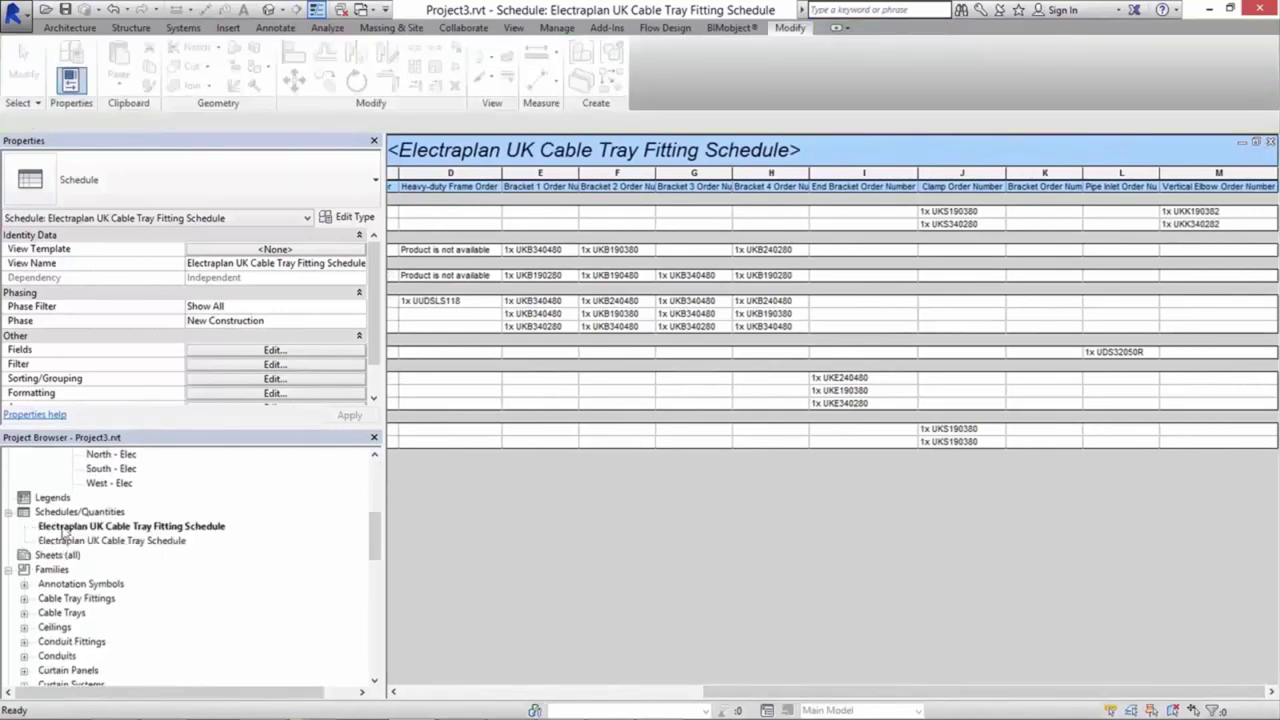
pyautogui.doubleClick(75, 540)
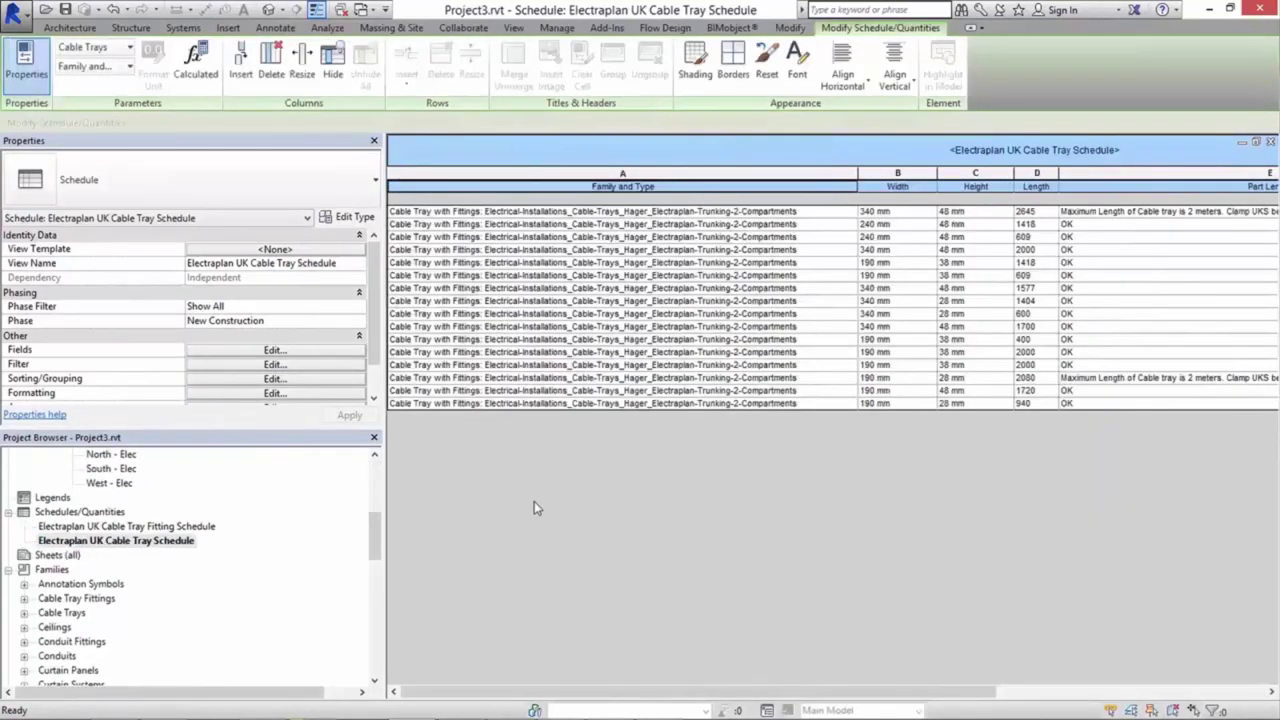
pyautogui.moveTo(930, 695); pyautogui.dragTo(1140, 695)
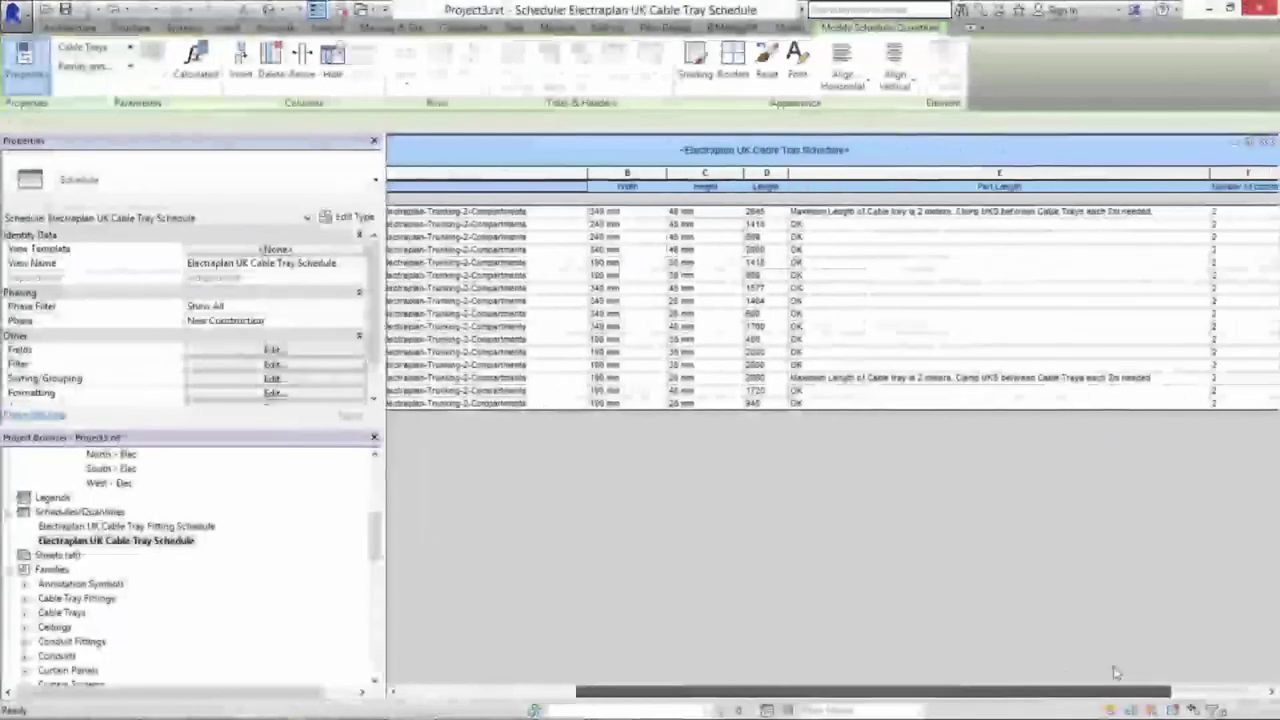
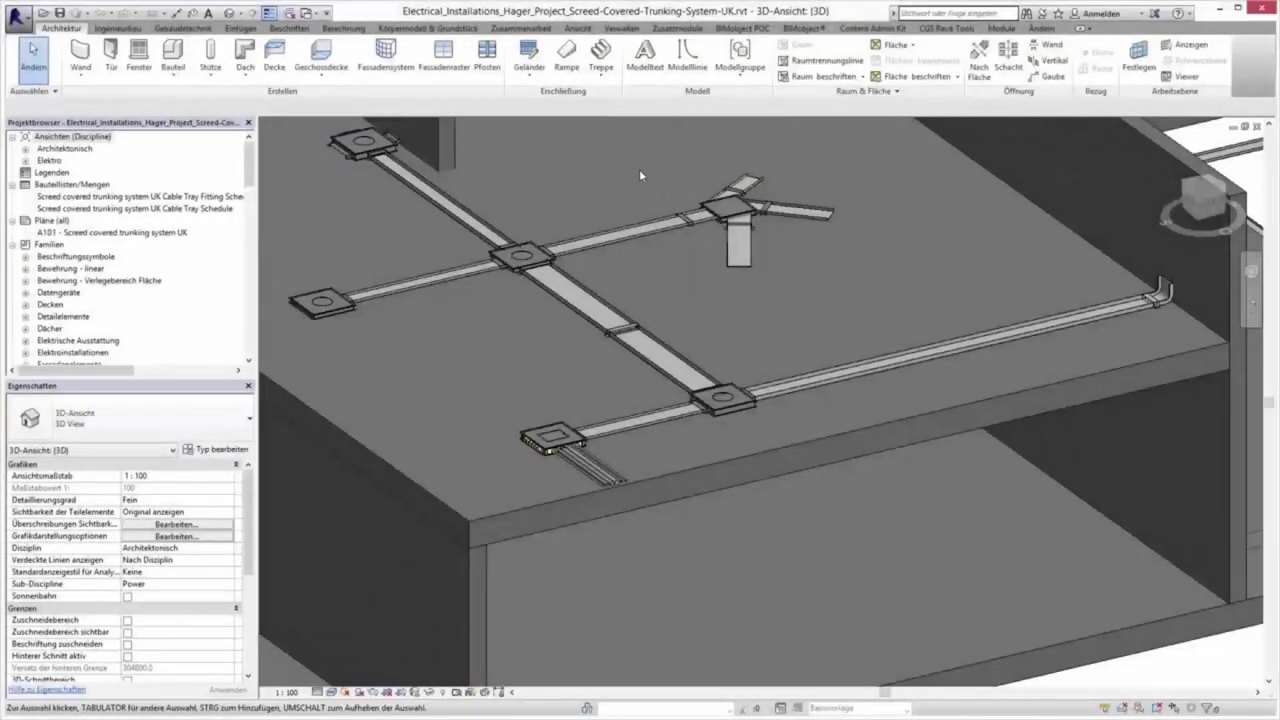
# Step: Zoom out of the Revit 3D view of the Hager trunking model
pyautogui.scroll(-2, 639, 169)
pyautogui.scroll(-2, 658, 207)
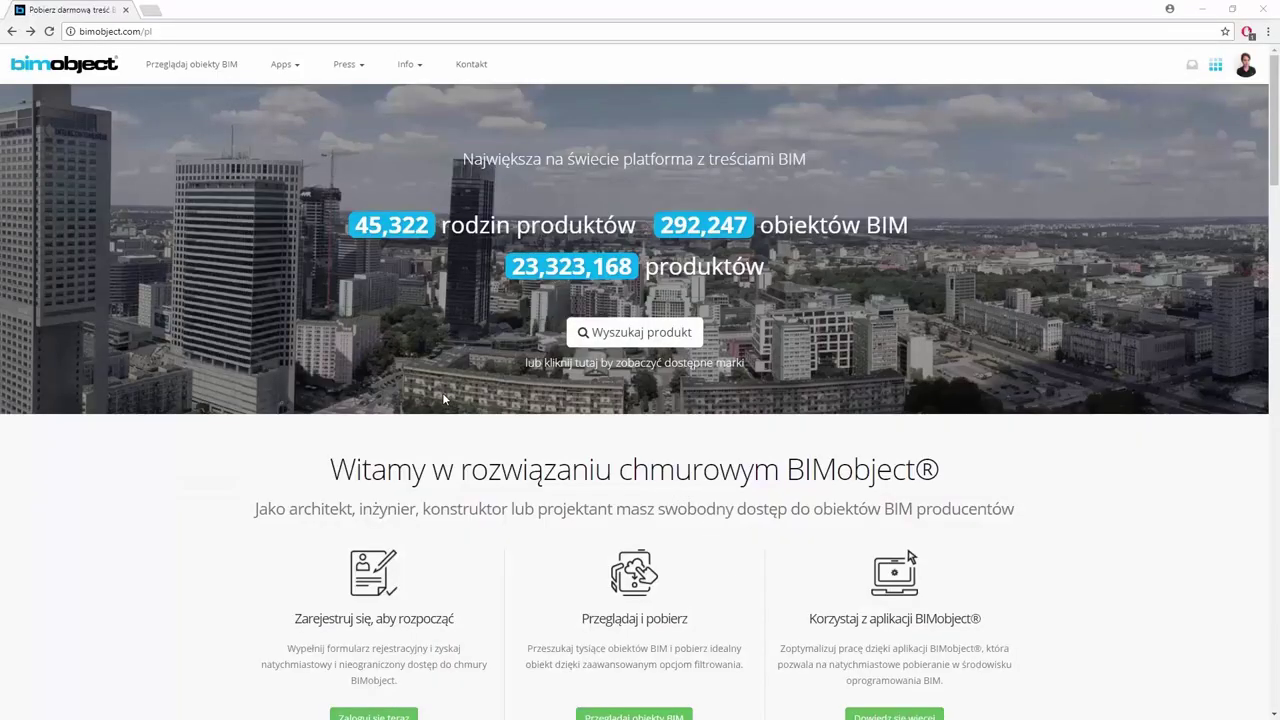
# Step: Search the BIMobject catalogue for 'Hager' and open the 00 General Information Hager product
pyautogui.click(177, 64)
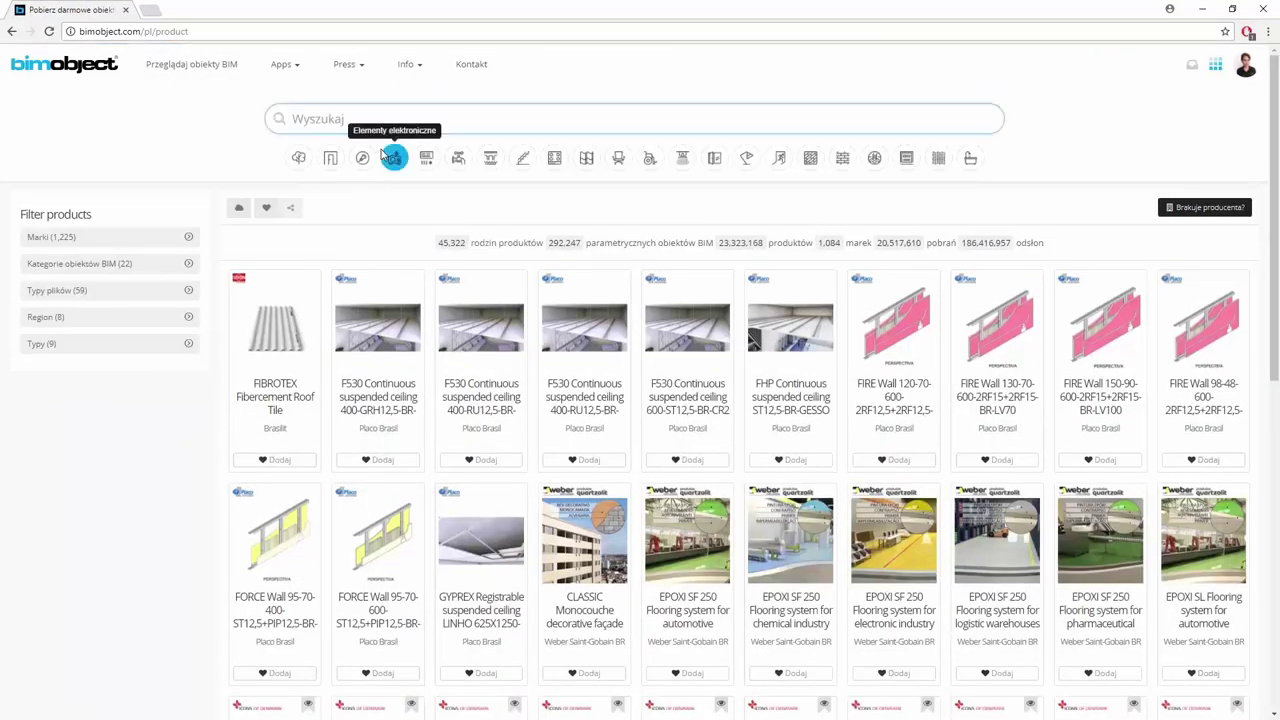
pyautogui.click(385, 118)
pyautogui.write('Hager')
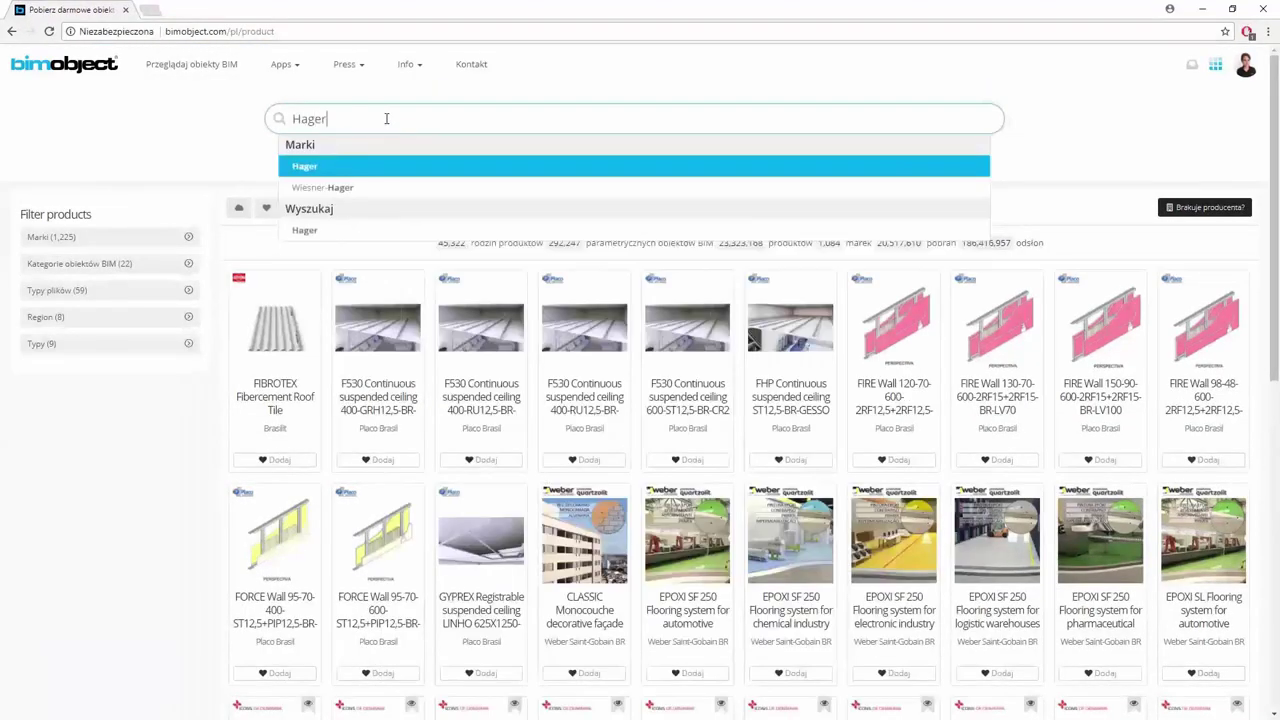
pyautogui.click(500, 166)
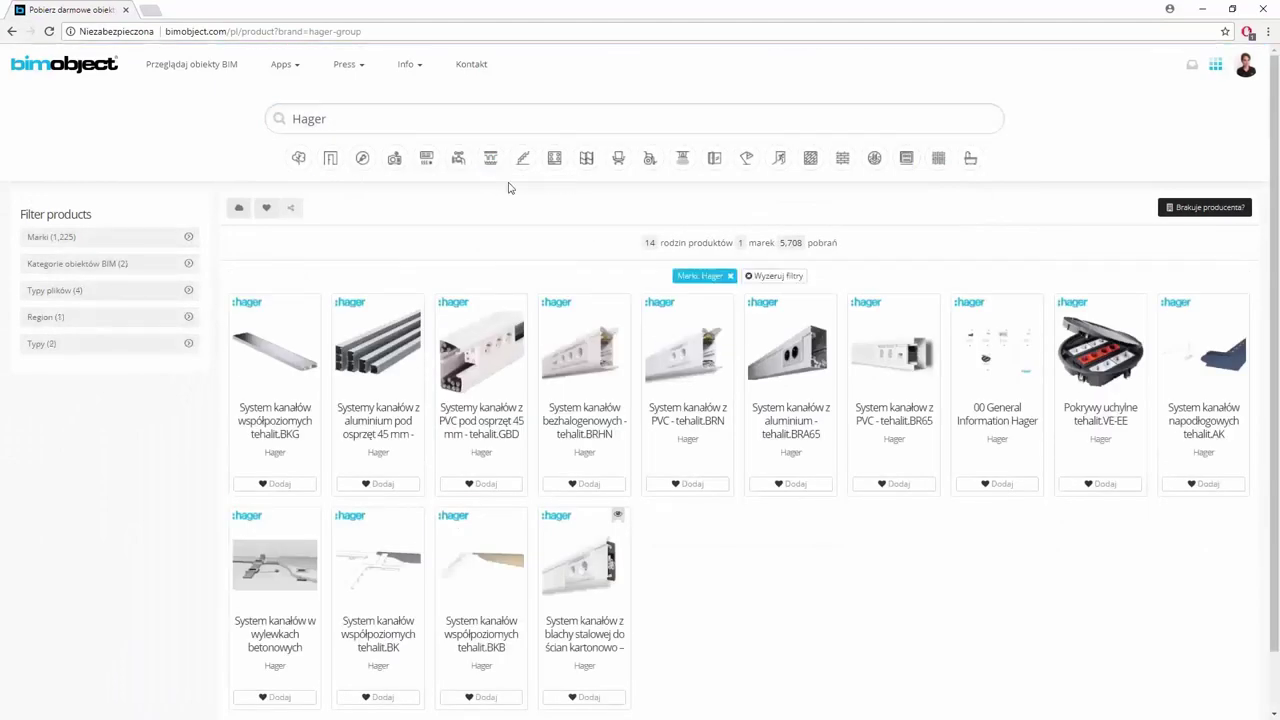
pyautogui.click(1012, 371)
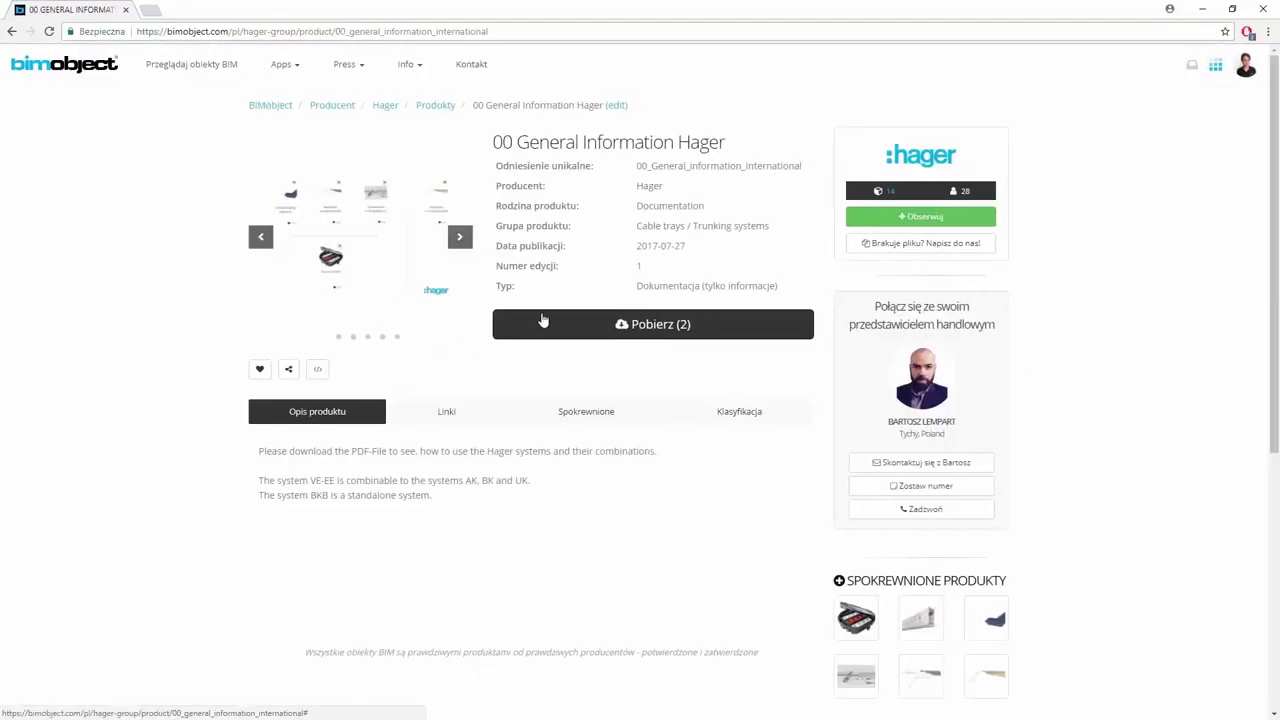
# Step: Download the Hager systems overview PDF, view it, then close it
pyautogui.click(510, 325)
pyautogui.click(551, 190)
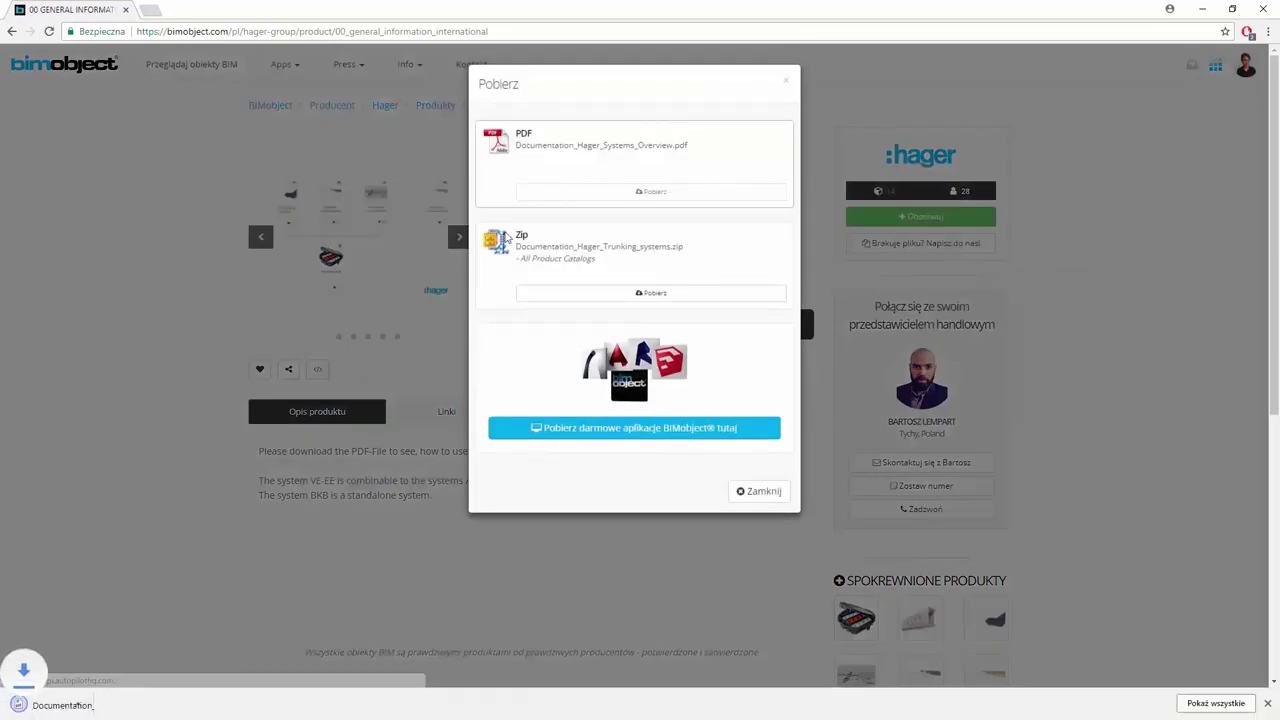
pyautogui.click(137, 705)
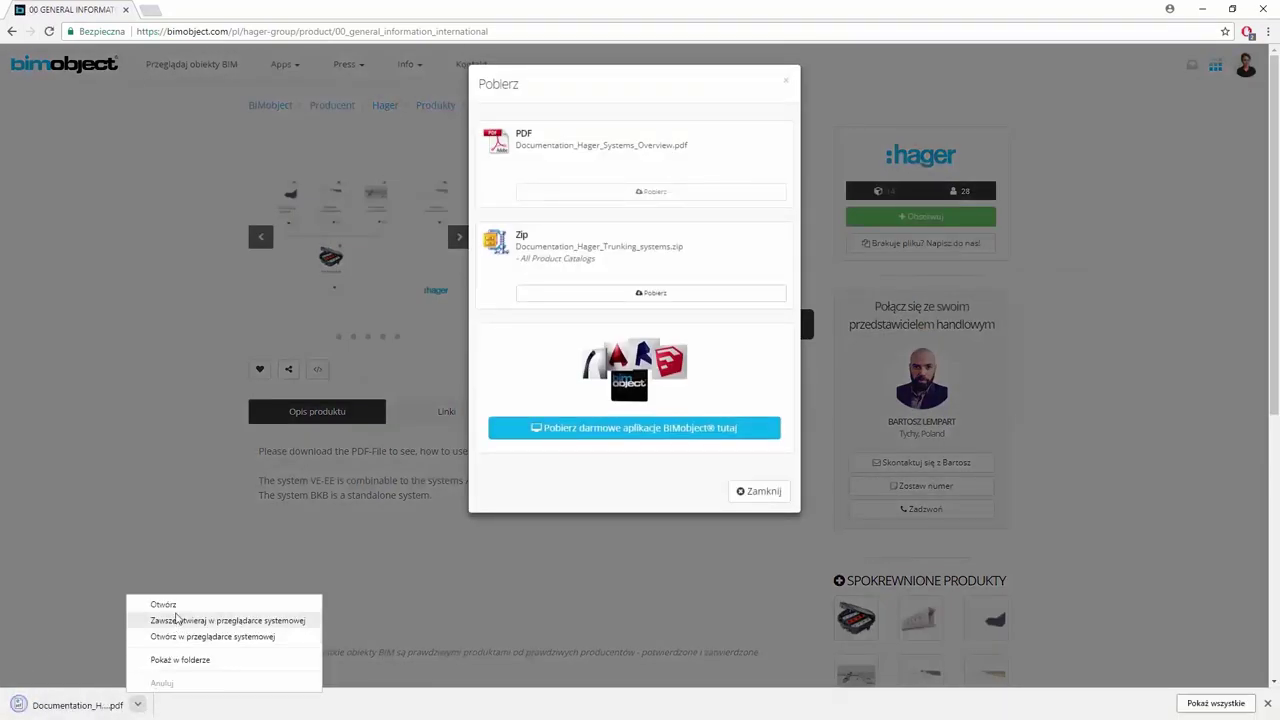
pyautogui.click(178, 606)
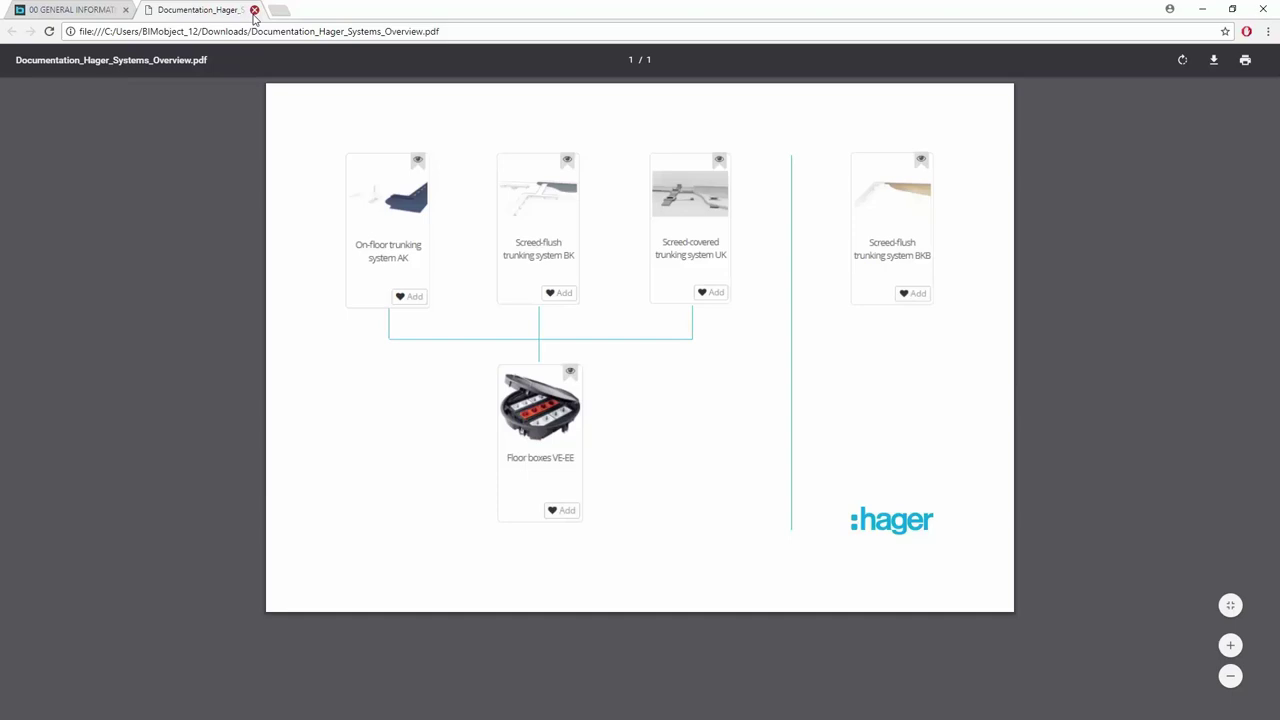
pyautogui.click(254, 10)
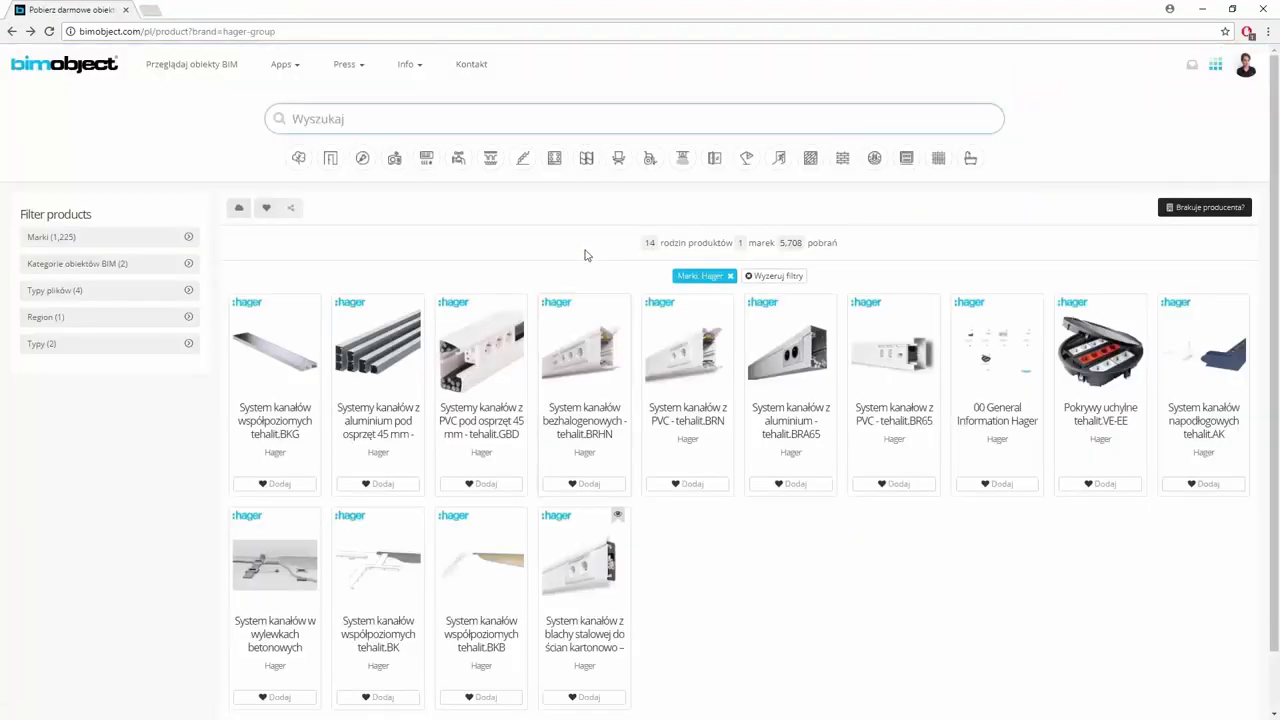
# Step: Download Hager_UK_reference_AC18.pln from the tehalit.UK trunking page and open it in ArchiCAD
pyautogui.scroll(-1, 586, 254)
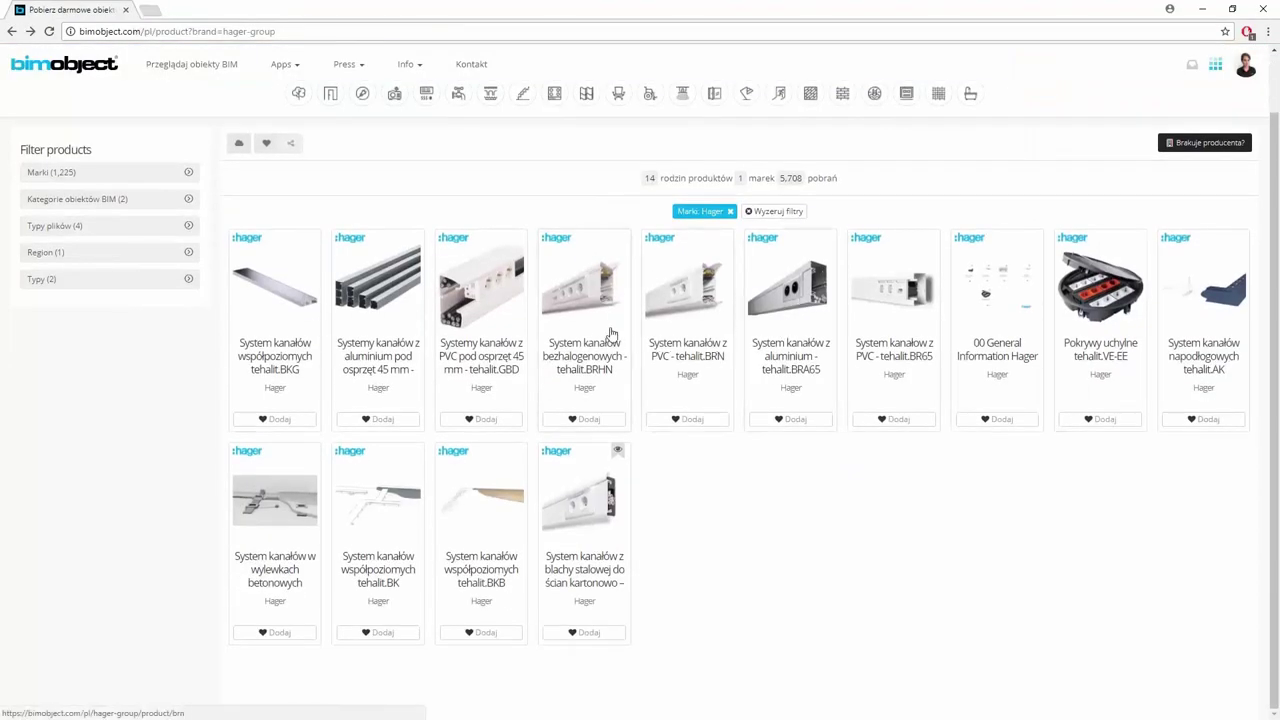
pyautogui.click(281, 512)
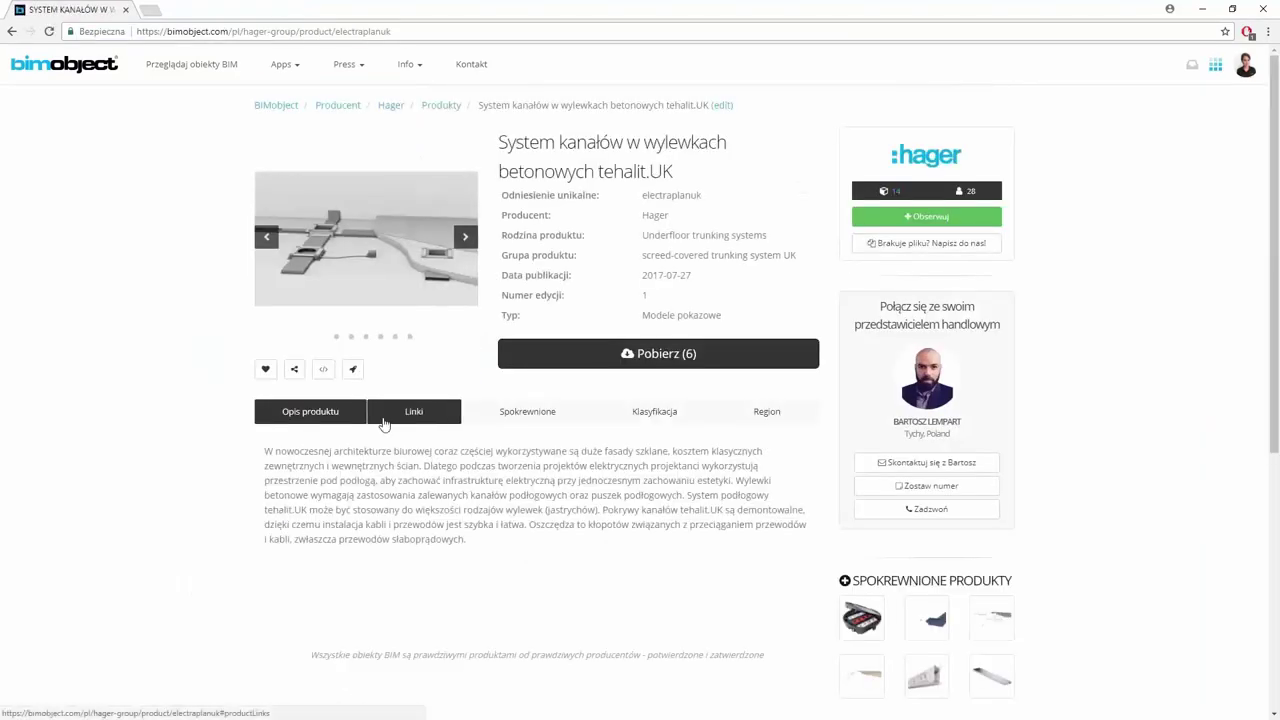
pyautogui.click(610, 358)
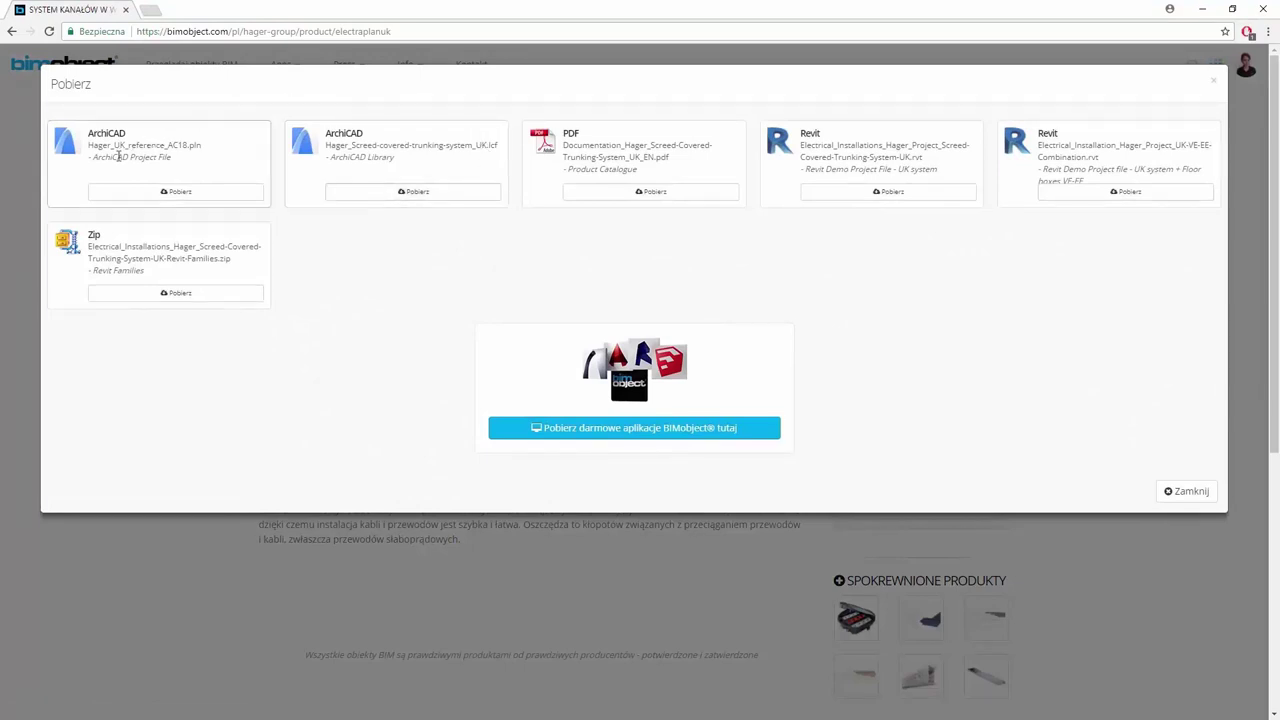
pyautogui.click(178, 189)
pyautogui.click(207, 191)
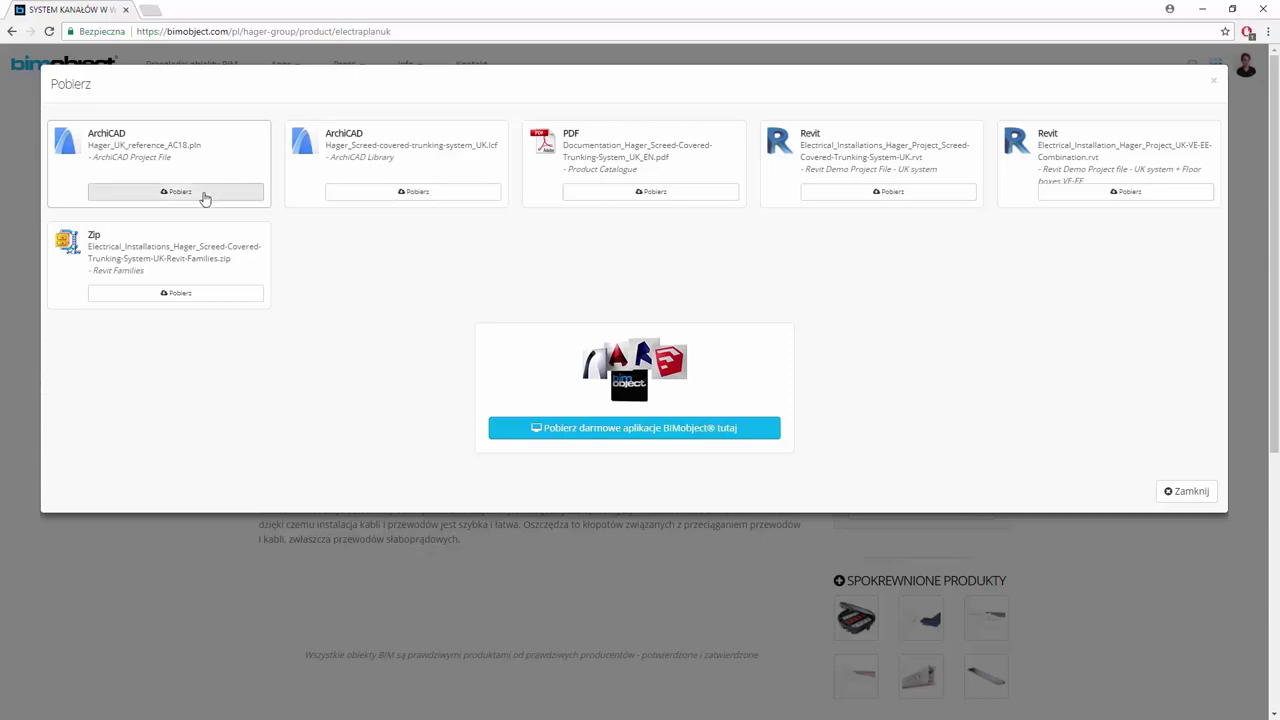
pyautogui.click(388, 193)
pyautogui.doubleClick(438, 196)
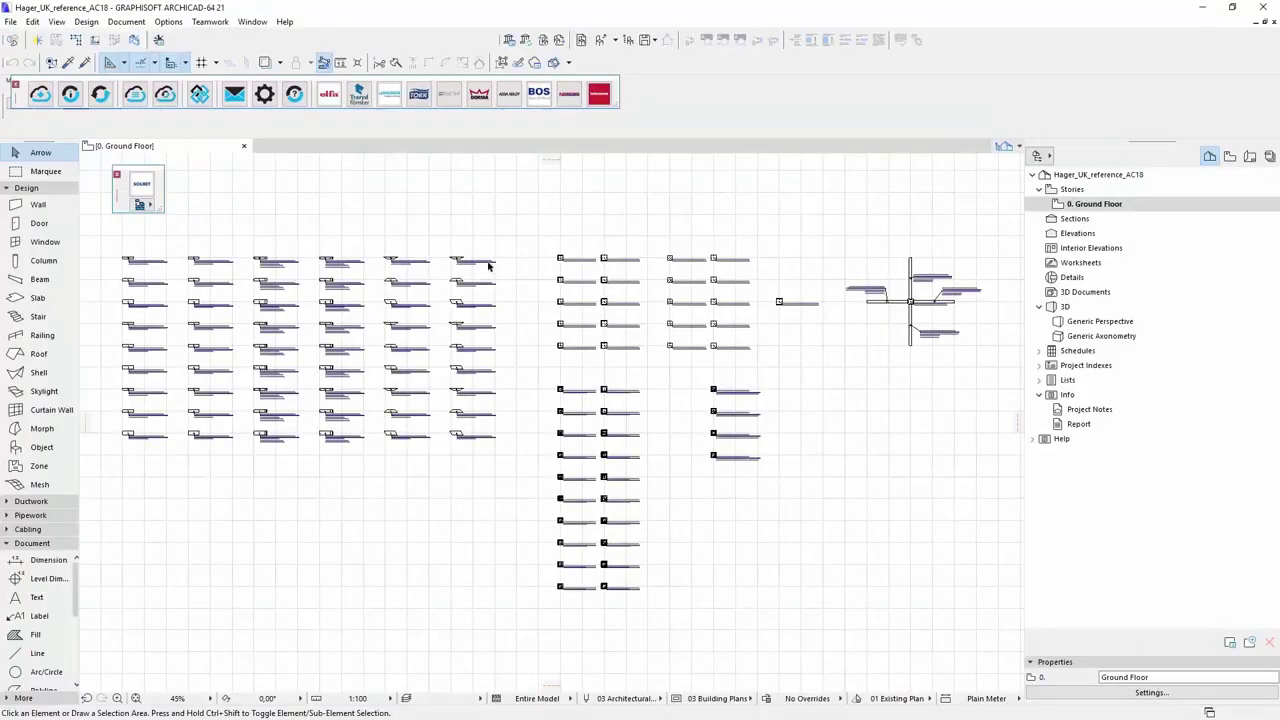
# Step: Pan and zoom the Ground Floor plan to centre the trunking rows
pyautogui.moveTo(506, 271); pyautogui.dragTo(778, 301, button='middle')
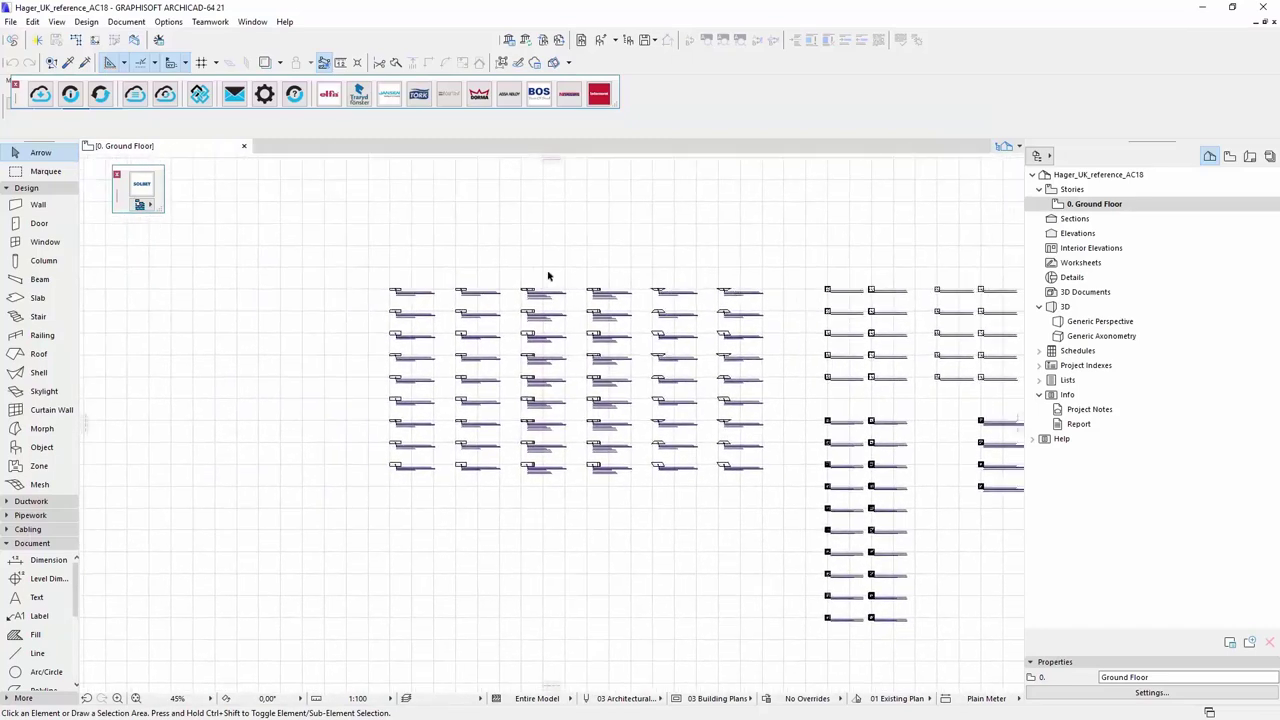
pyautogui.scroll(4, 380, 310)
pyautogui.scroll(2, 397, 300)
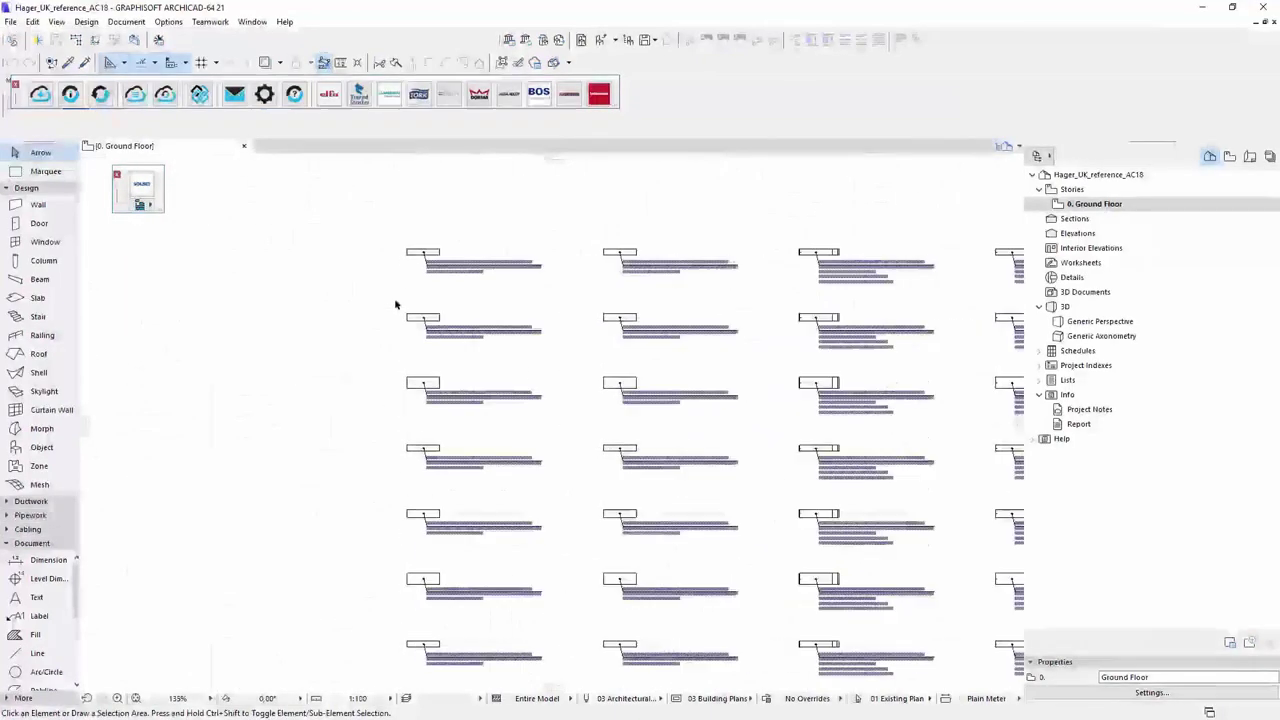
pyautogui.scroll(4, 472, 270)
pyautogui.scroll(2, 476, 322)
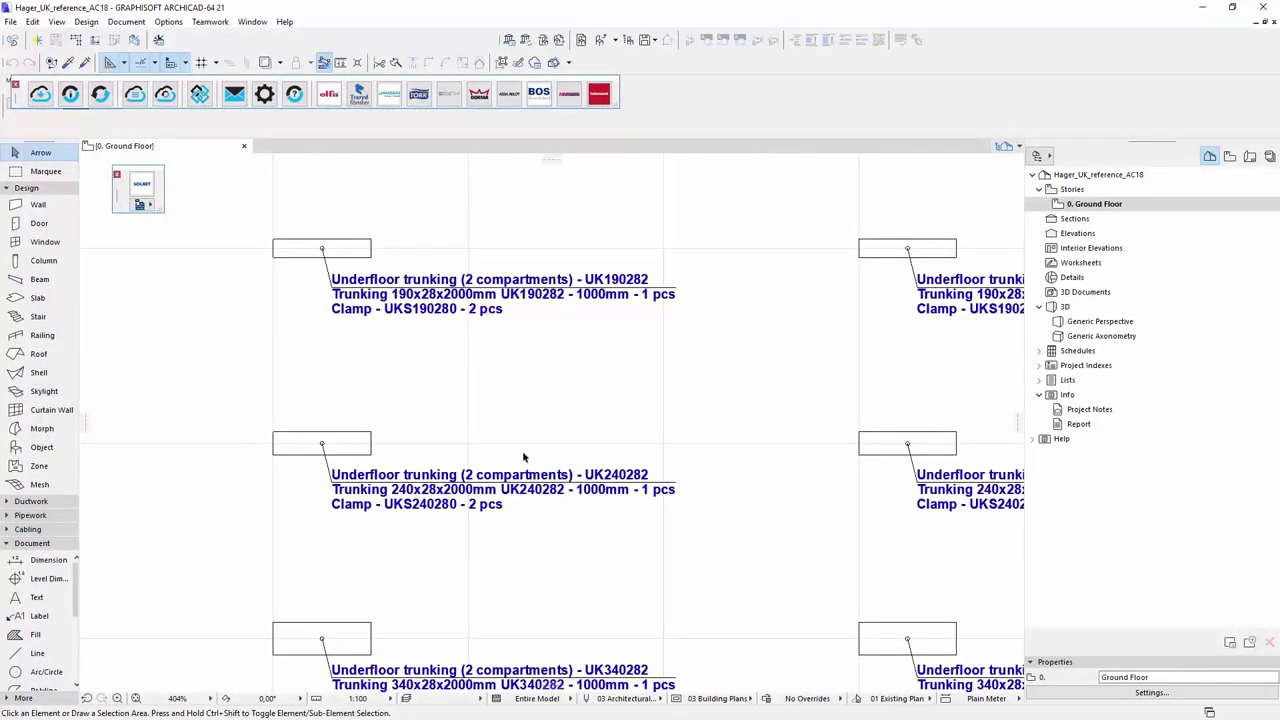
pyautogui.scroll(-1, 526, 460)
pyautogui.scroll(-4, 526, 460)
# Step: Pan down to read the UK340382, UK190482 and UK340482 trunking labels and the neighbouring column
pyautogui.moveTo(571, 570); pyautogui.dragTo(563, 274, button='middle')
pyautogui.moveTo(554, 560); pyautogui.dragTo(586, 286, button='middle')
pyautogui.moveTo(603, 614)
pyautogui.mouseDown(button='middle')
pyautogui.moveTo(605, 418)
pyautogui.moveTo(580, 246)
pyautogui.mouseUp(button='middle')
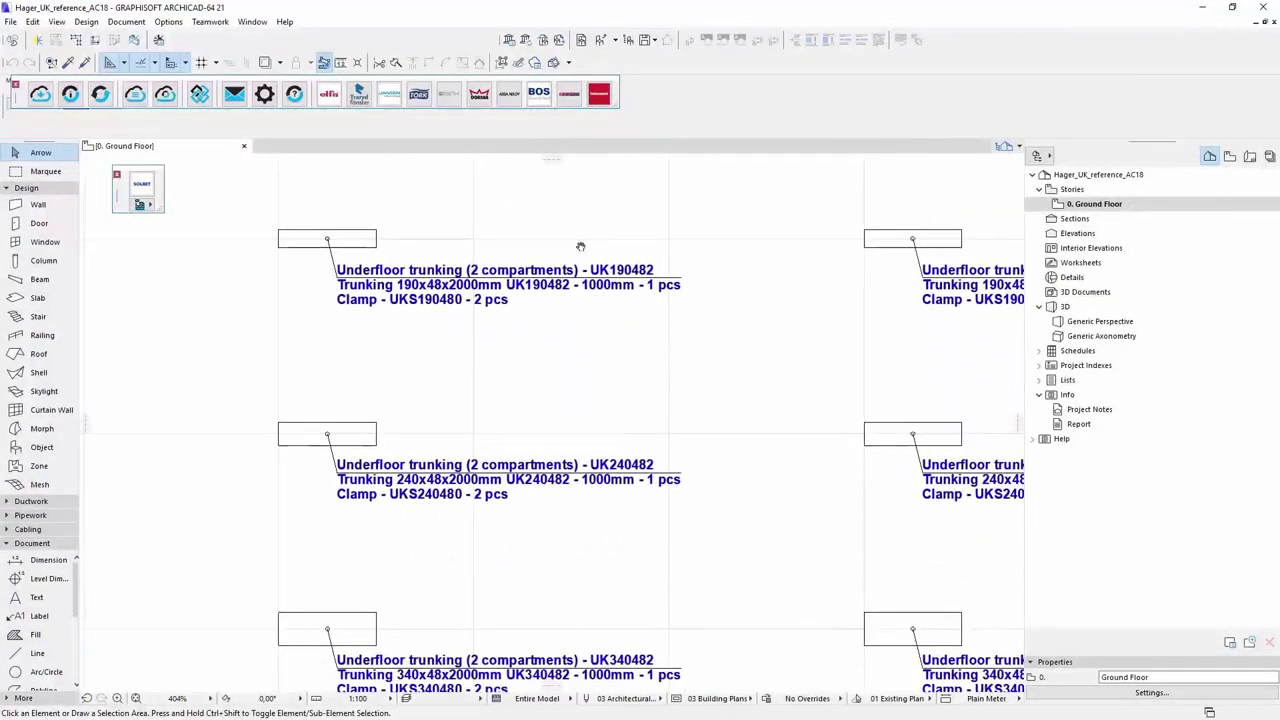
pyautogui.moveTo(583, 509); pyautogui.dragTo(601, 266, button='middle')
pyautogui.scroll(-1, 601, 266)
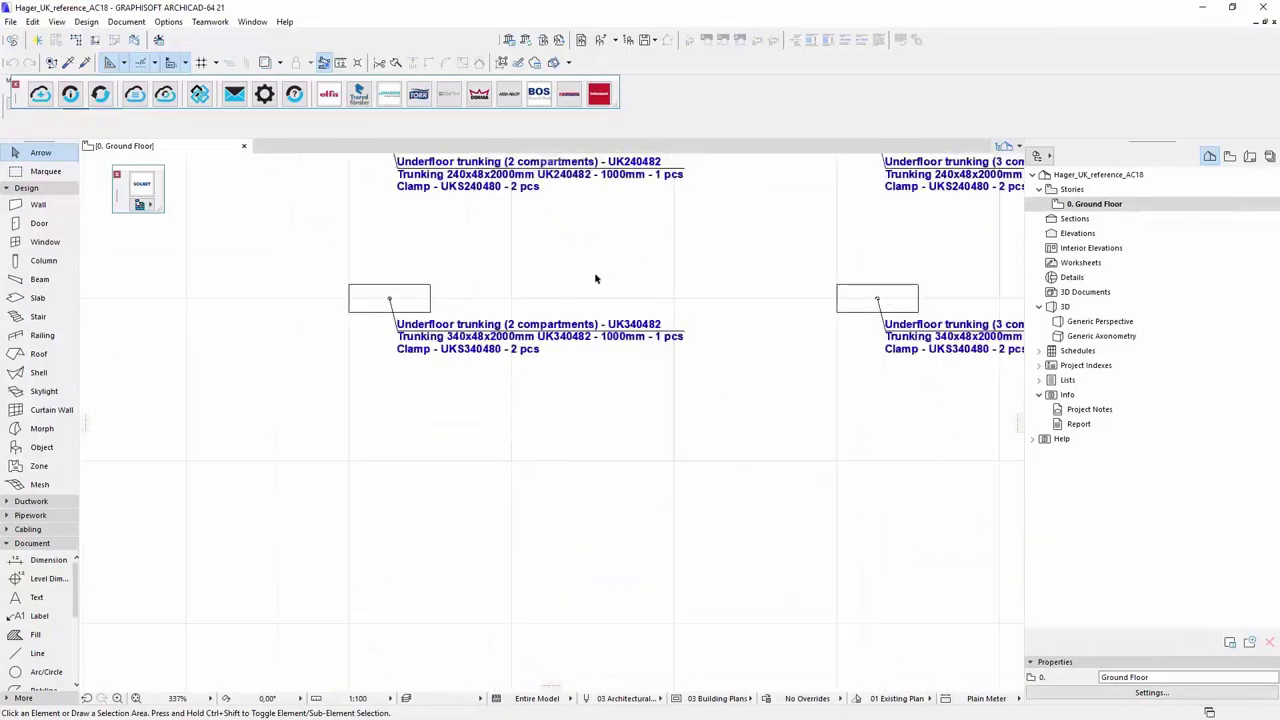
pyautogui.scroll(-1, 811, 251)
pyautogui.scroll(1, 803, 297)
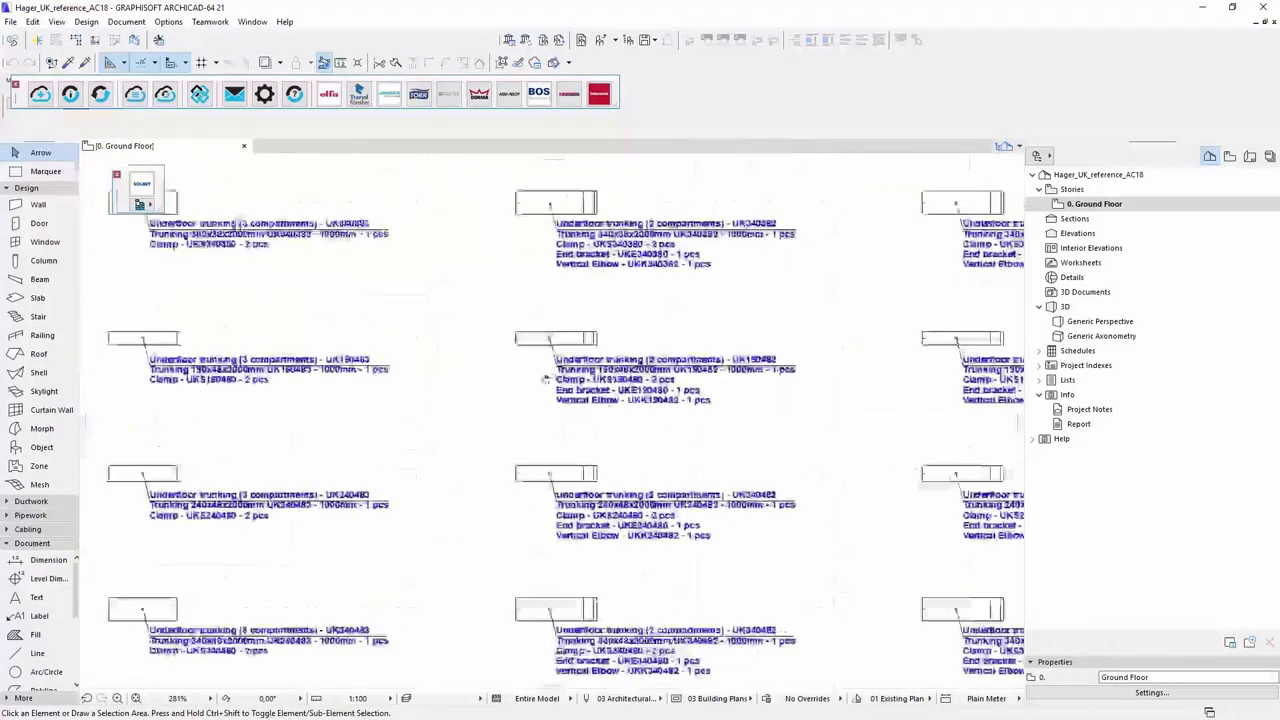
pyautogui.scroll(2, 659, 362)
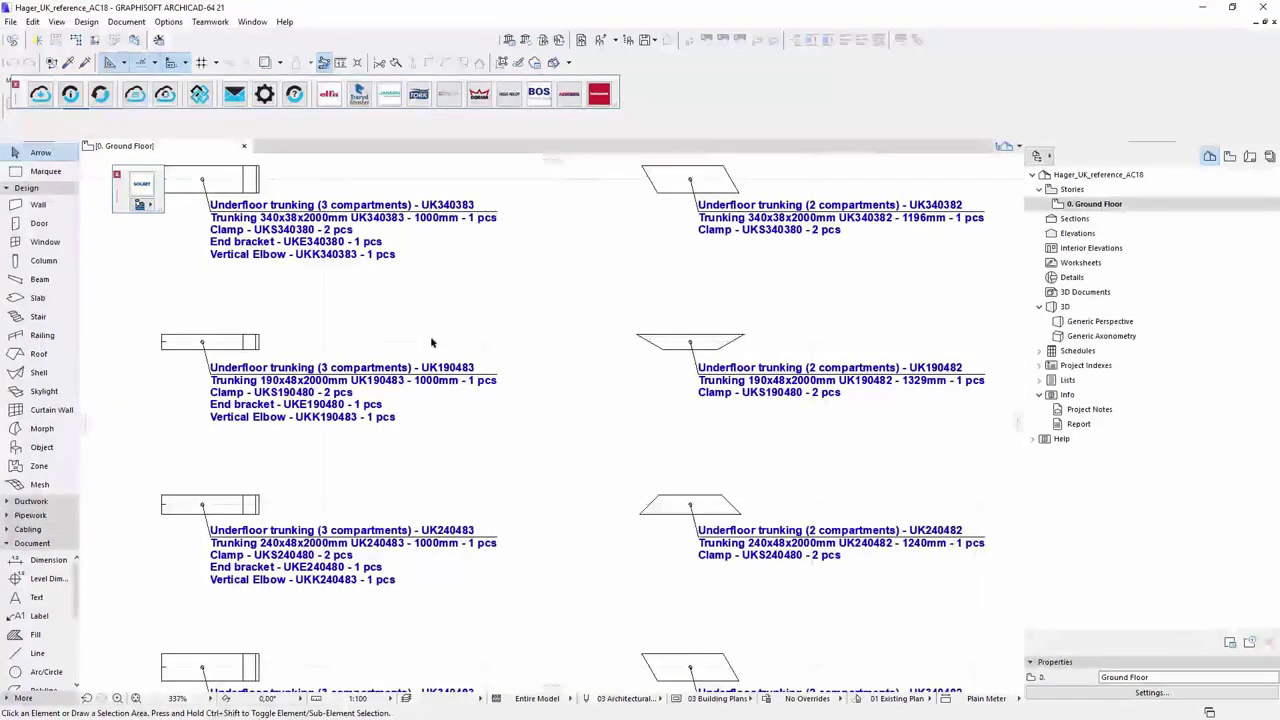
pyautogui.scroll(-2, 590, 318)
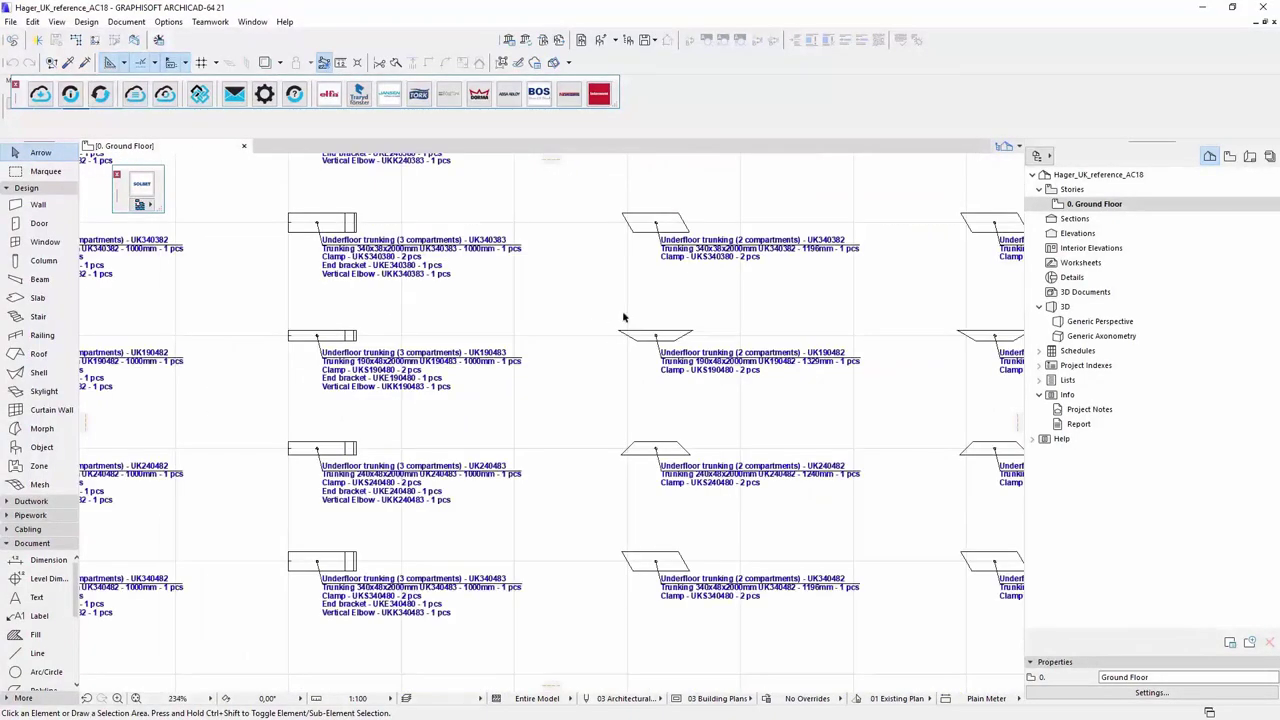
pyautogui.moveTo(655, 325)
pyautogui.mouseDown(button='middle')
pyautogui.moveTo(412, 332)
pyautogui.moveTo(394, 346)
pyautogui.mouseUp(button='middle')
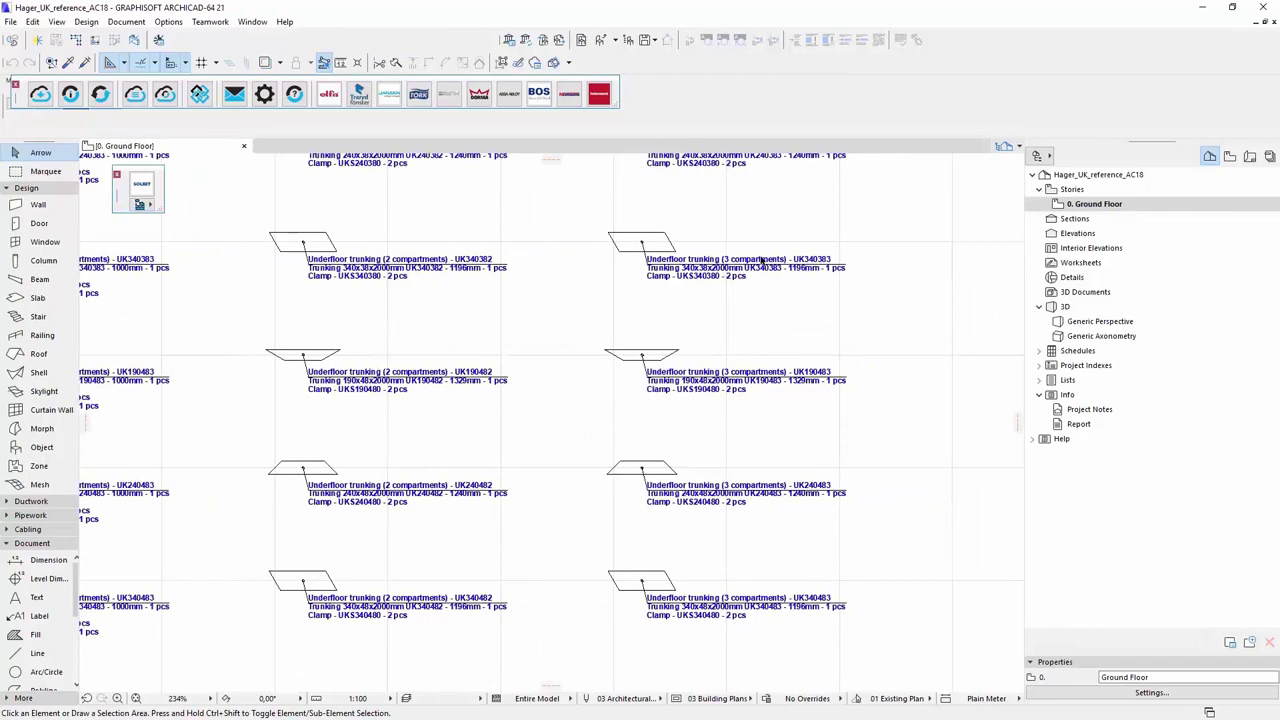
# Step: Show the selected trunking pieces in 3D and orbit to inspect their upturned ends from above
pyautogui.press('F5')
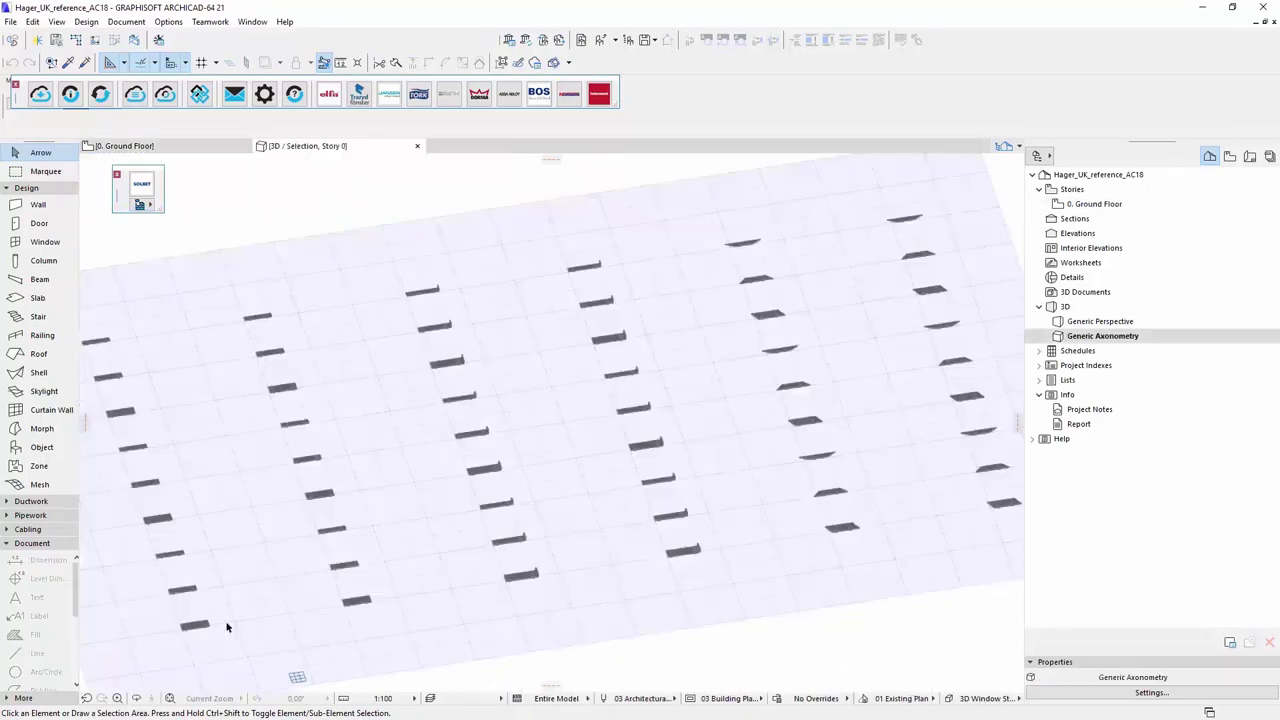
pyautogui.scroll(2, 406, 531)
pyautogui.scroll(3, 366, 514)
pyautogui.moveTo(725, 332)
pyautogui.keyDown('shift'); pyautogui.mouseDown(button='middle')
pyautogui.moveTo(634, 371)
pyautogui.moveTo(214, 471)
pyautogui.moveTo(237, 457)
pyautogui.moveTo(381, 457)
pyautogui.mouseUp(button='middle'); pyautogui.keyUp('shift')
pyautogui.scroll(3, 381, 457)
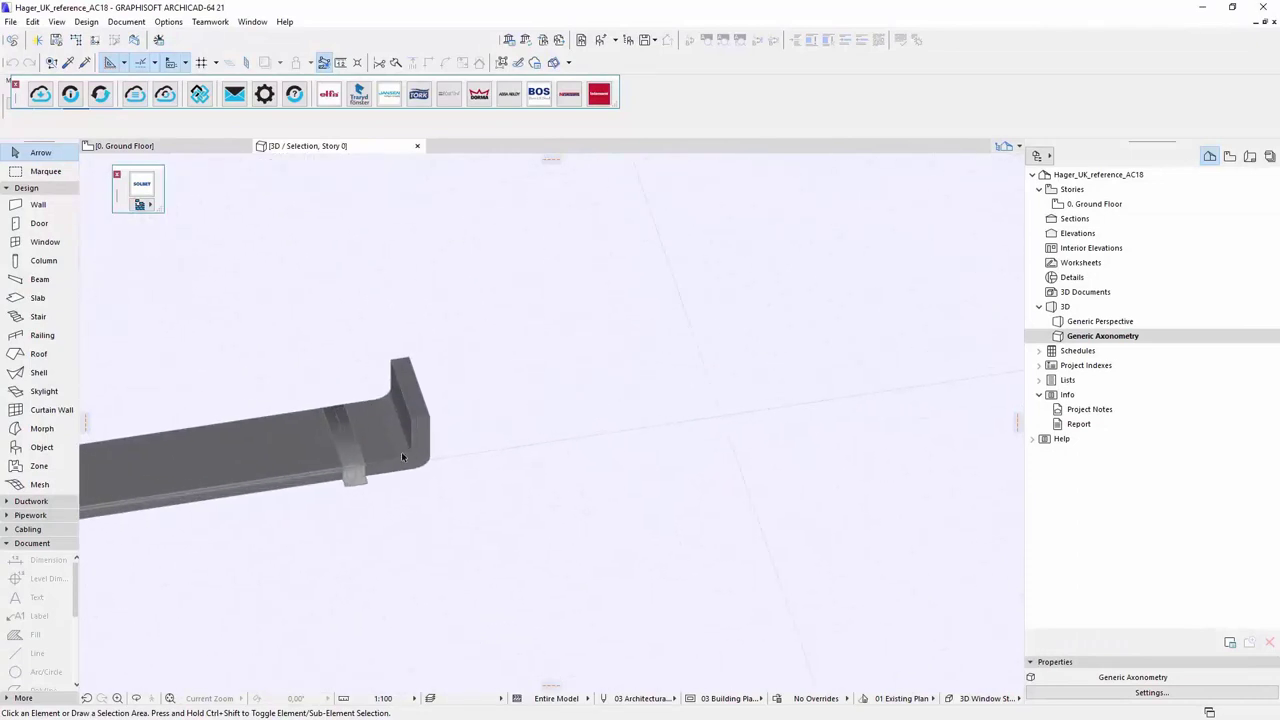
pyautogui.scroll(-4, 290, 514)
pyautogui.scroll(-2, 590, 463)
pyautogui.moveTo(738, 425)
pyautogui.keyDown('shift'); pyautogui.mouseDown(button='middle')
pyautogui.moveTo(537, 420)
pyautogui.moveTo(793, 510)
pyautogui.moveTo(929, 366)
pyautogui.moveTo(463, 360)
pyautogui.moveTo(586, 343)
pyautogui.moveTo(599, 368)
pyautogui.moveTo(508, 380)
pyautogui.moveTo(617, 480)
pyautogui.mouseUp(button='middle'); pyautogui.keyUp('shift')
# Step: Return to the ground floor plan and zoom around the Hager reference layout
pyautogui.press('F2')
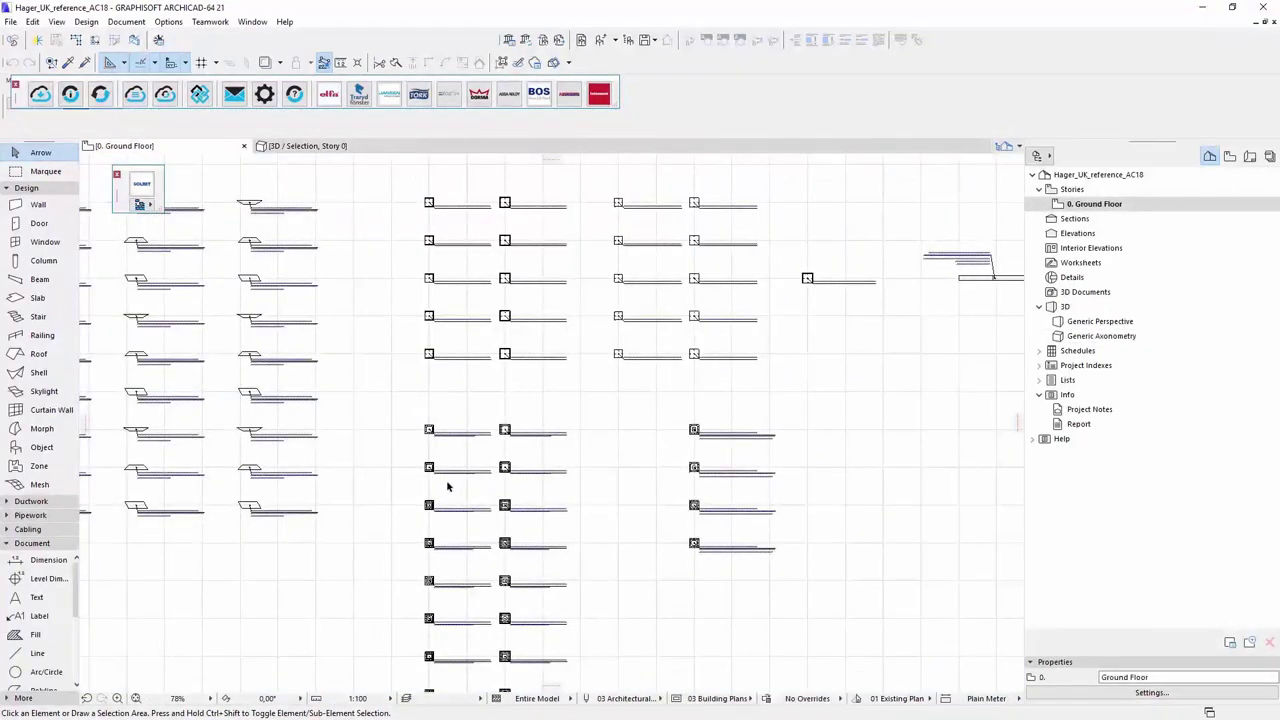
pyautogui.scroll(3, 497, 201)
pyautogui.scroll(3, 480, 232)
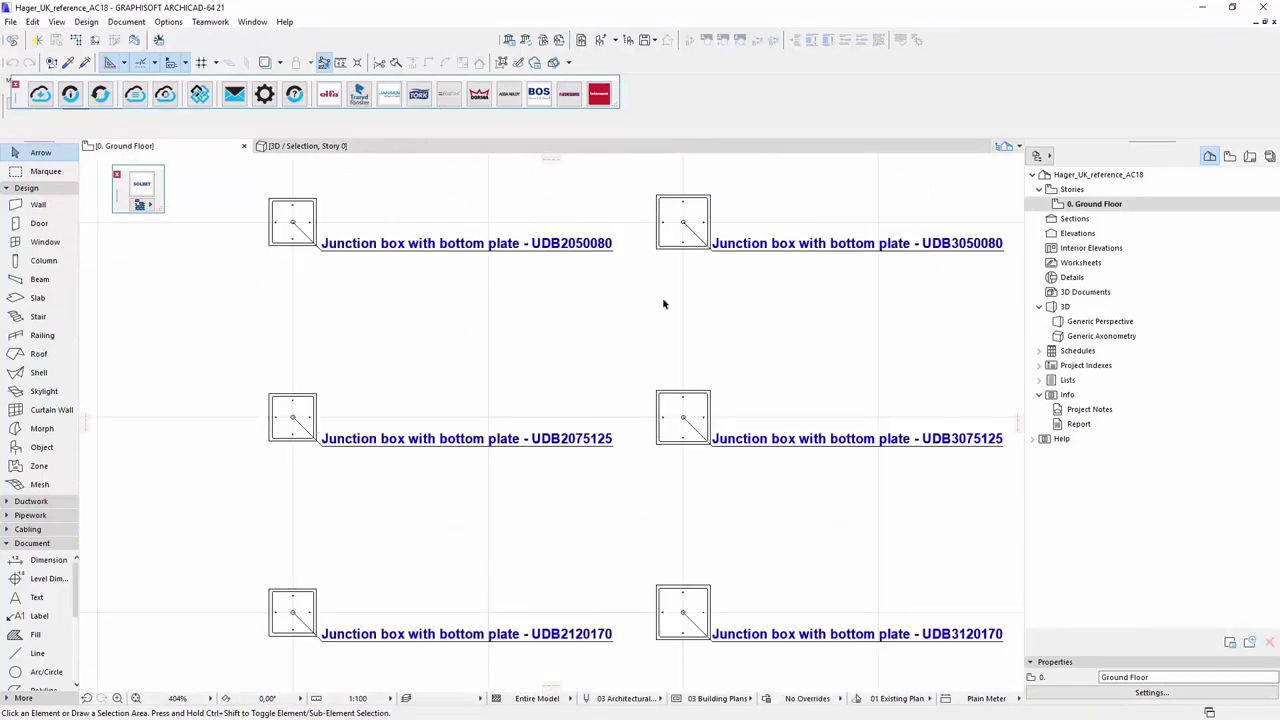
pyautogui.scroll(-1, 663, 304)
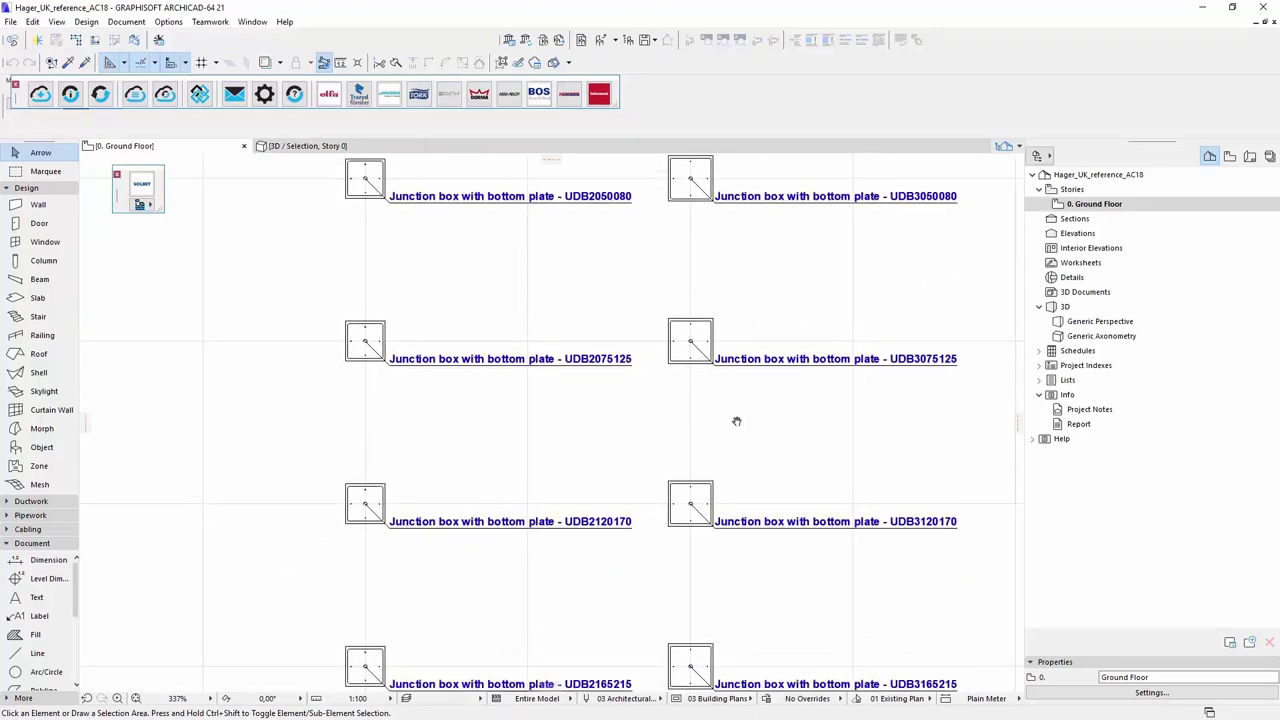
pyautogui.scroll(-1, 737, 423)
pyautogui.scroll(-2, 811, 420)
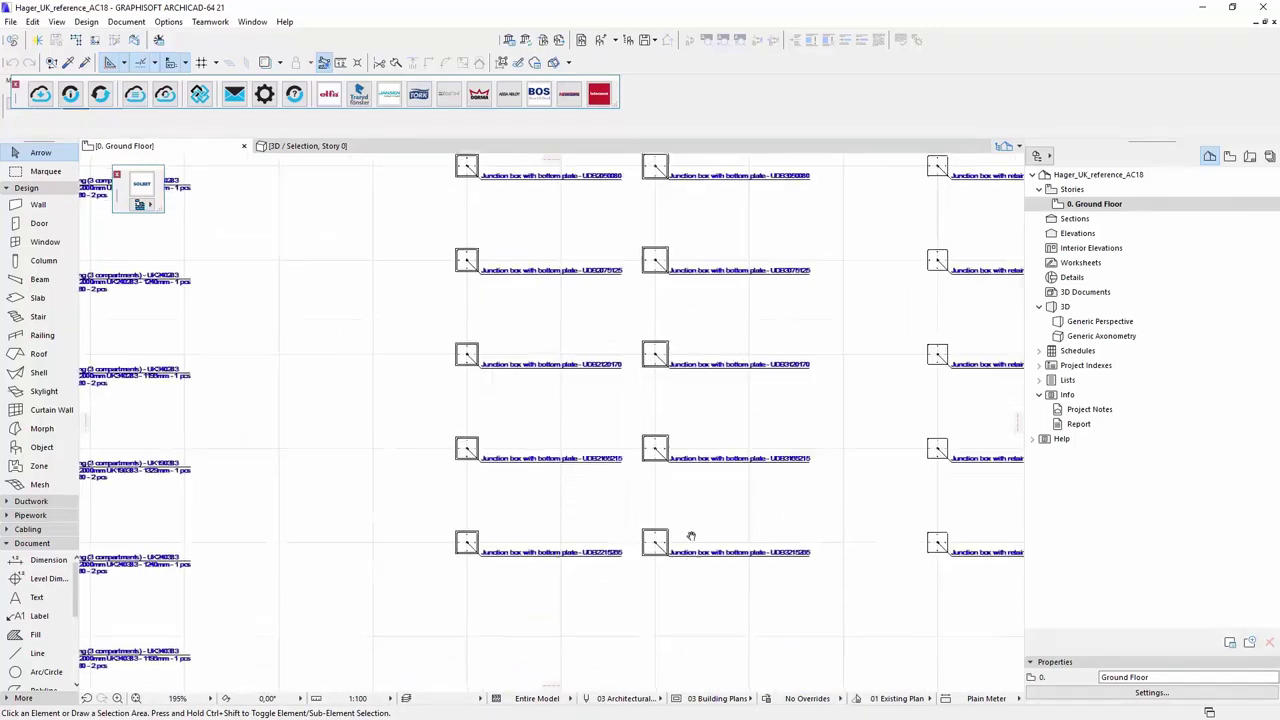
pyautogui.scroll(3, 689, 334)
# Step: Inspect the junction boxes with fitting frames, rows GBZ and E04 through R06
pyautogui.moveTo(674, 497)
pyautogui.mouseDown(button='middle')
pyautogui.moveTo(616, 403)
pyautogui.moveTo(606, 303)
pyautogui.mouseUp(button='middle')
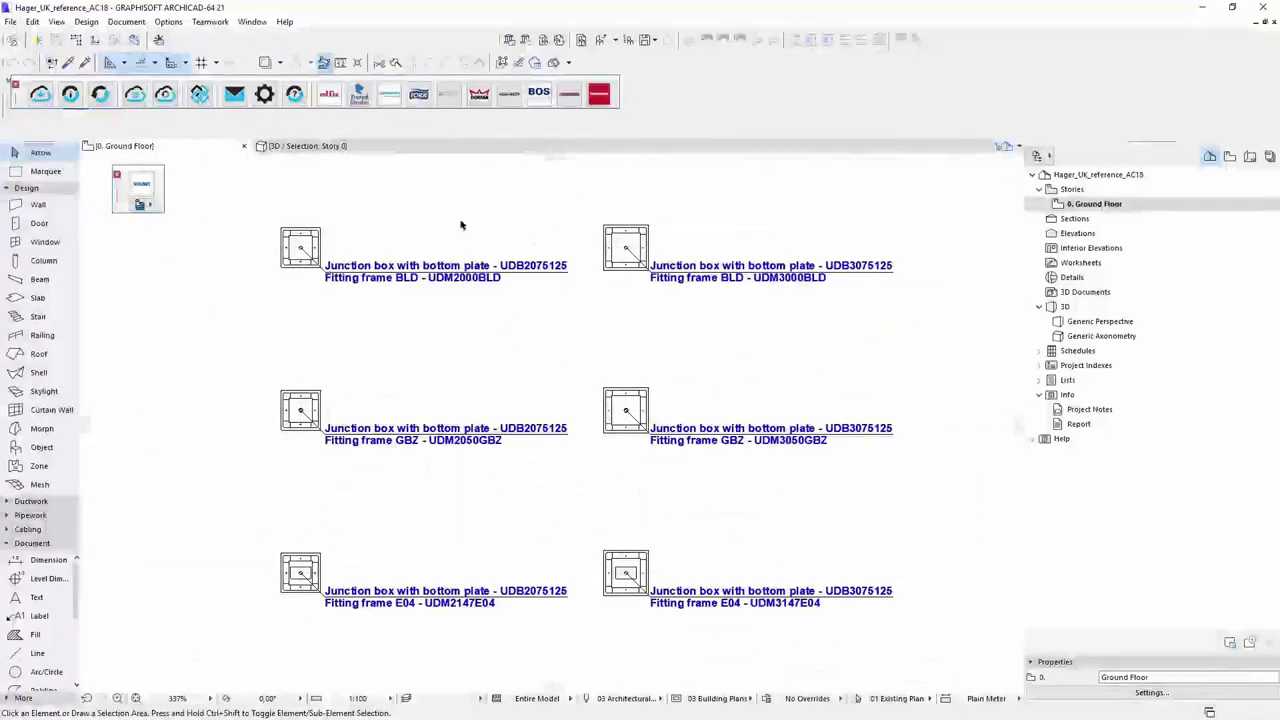
pyautogui.moveTo(525, 583); pyautogui.dragTo(525, 420, button='middle')
pyautogui.scroll(-1, 525, 420)
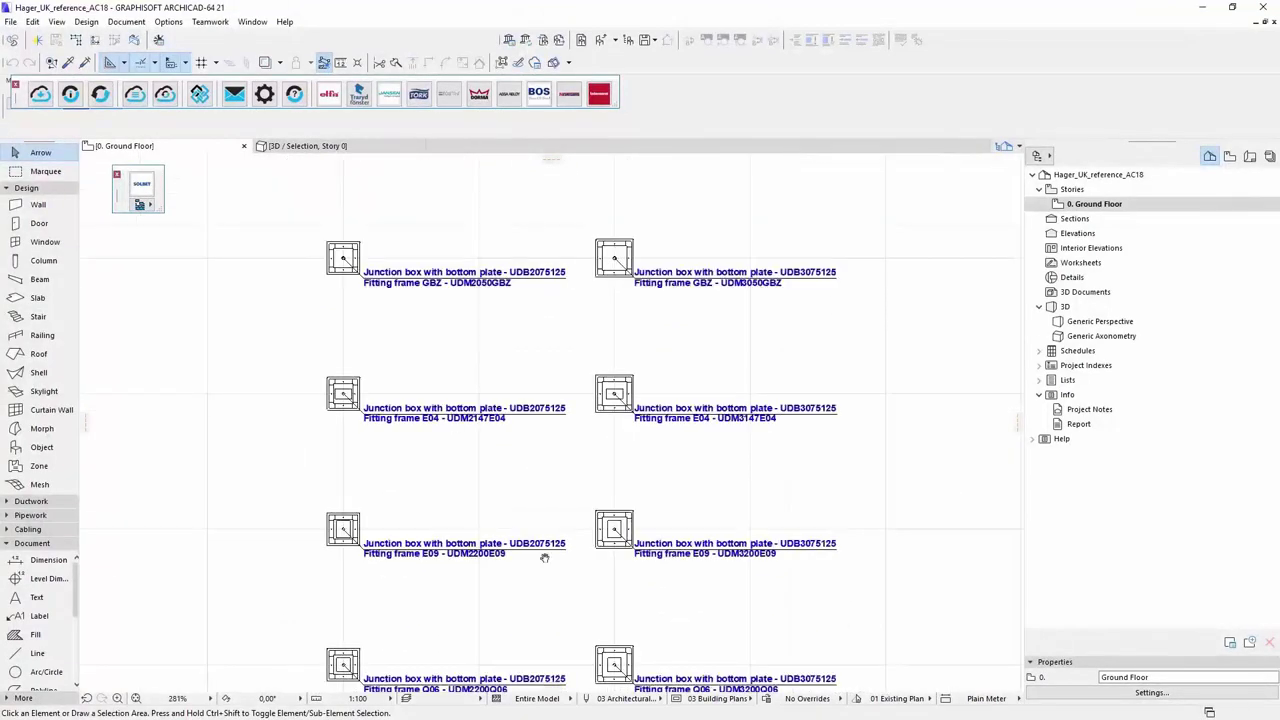
pyautogui.moveTo(540, 560); pyautogui.dragTo(535, 377, button='middle')
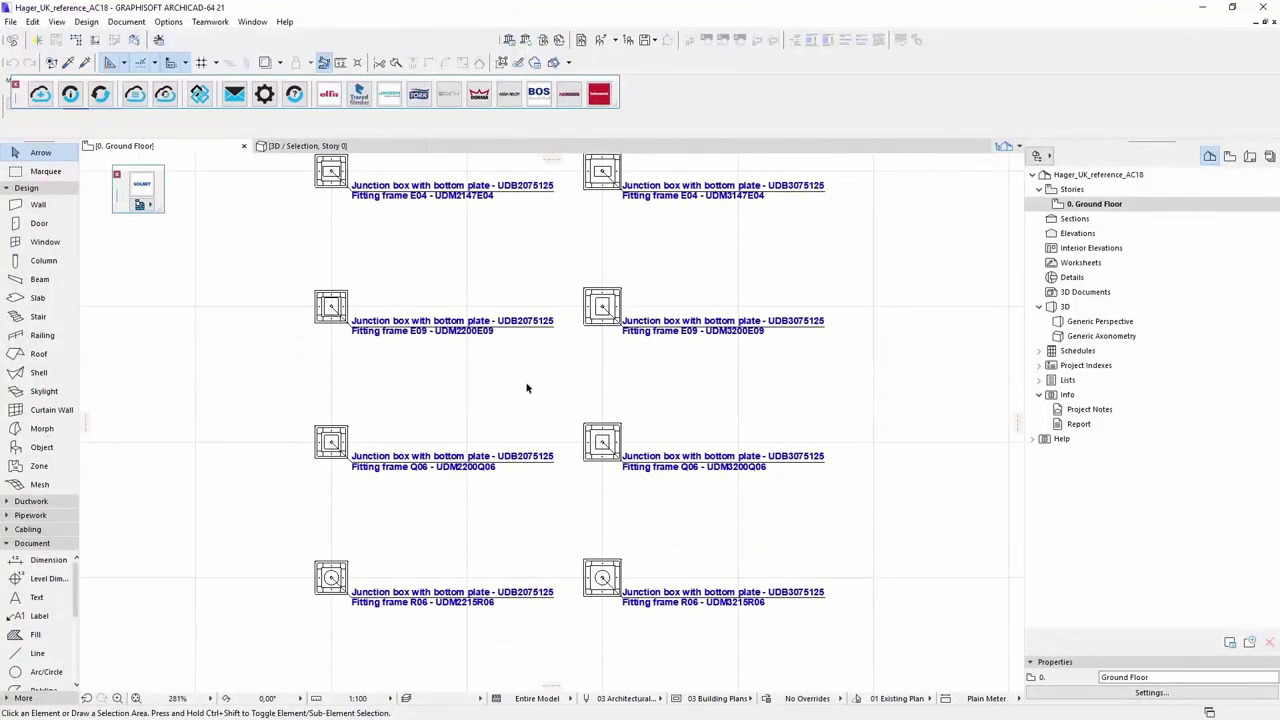
pyautogui.scroll(-3, 527, 388)
pyautogui.scroll(3, 706, 333)
pyautogui.scroll(1, 415, 225)
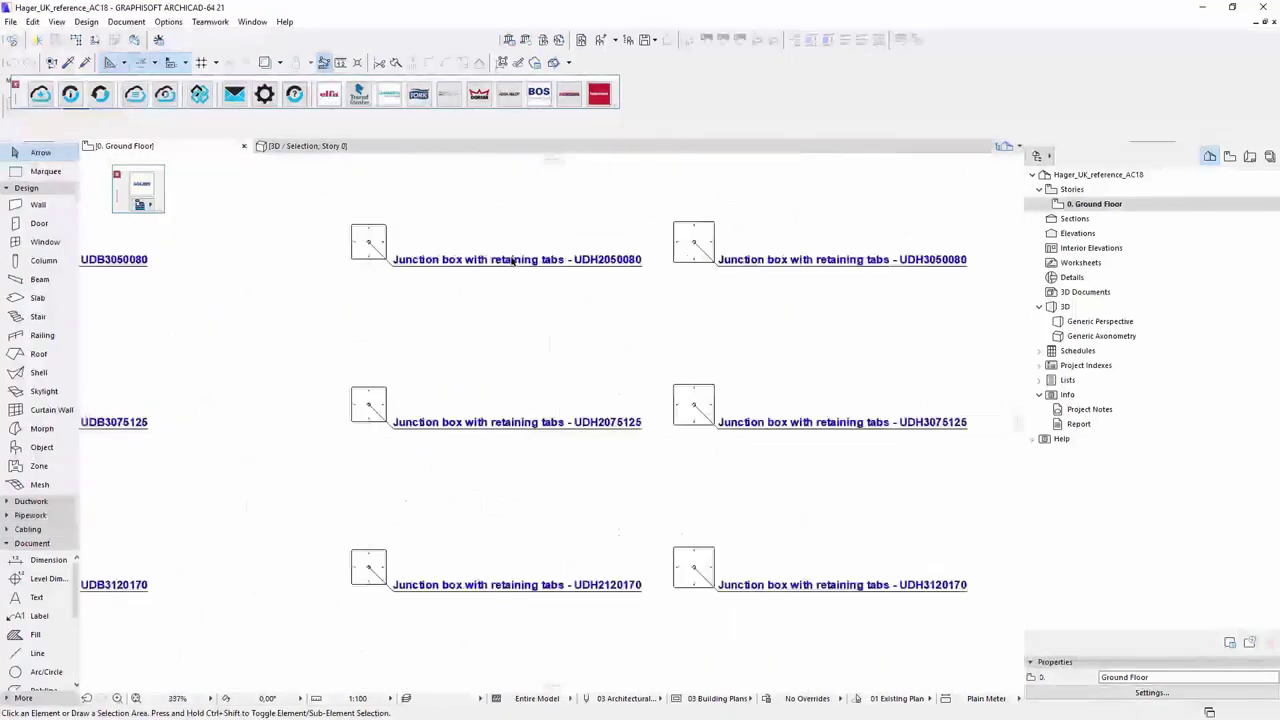
pyautogui.scroll(1, 415, 225)
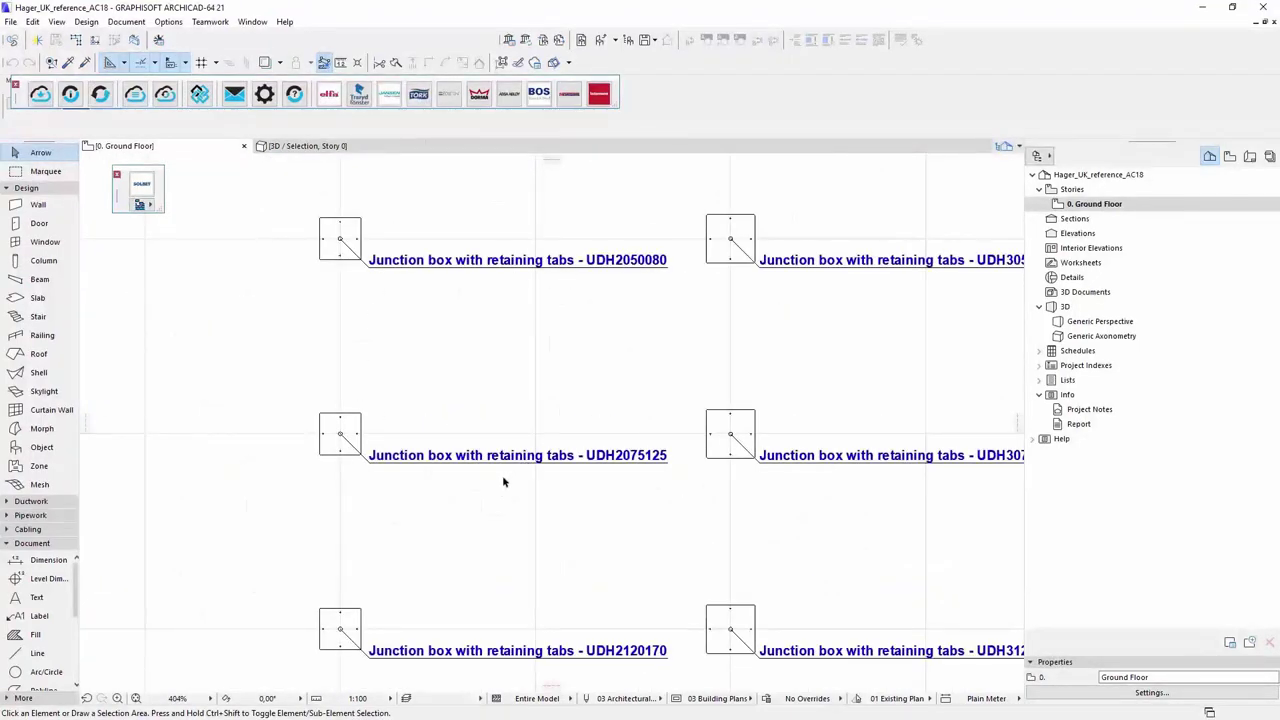
pyautogui.scroll(-3, 502, 482)
pyautogui.scroll(2, 630, 442)
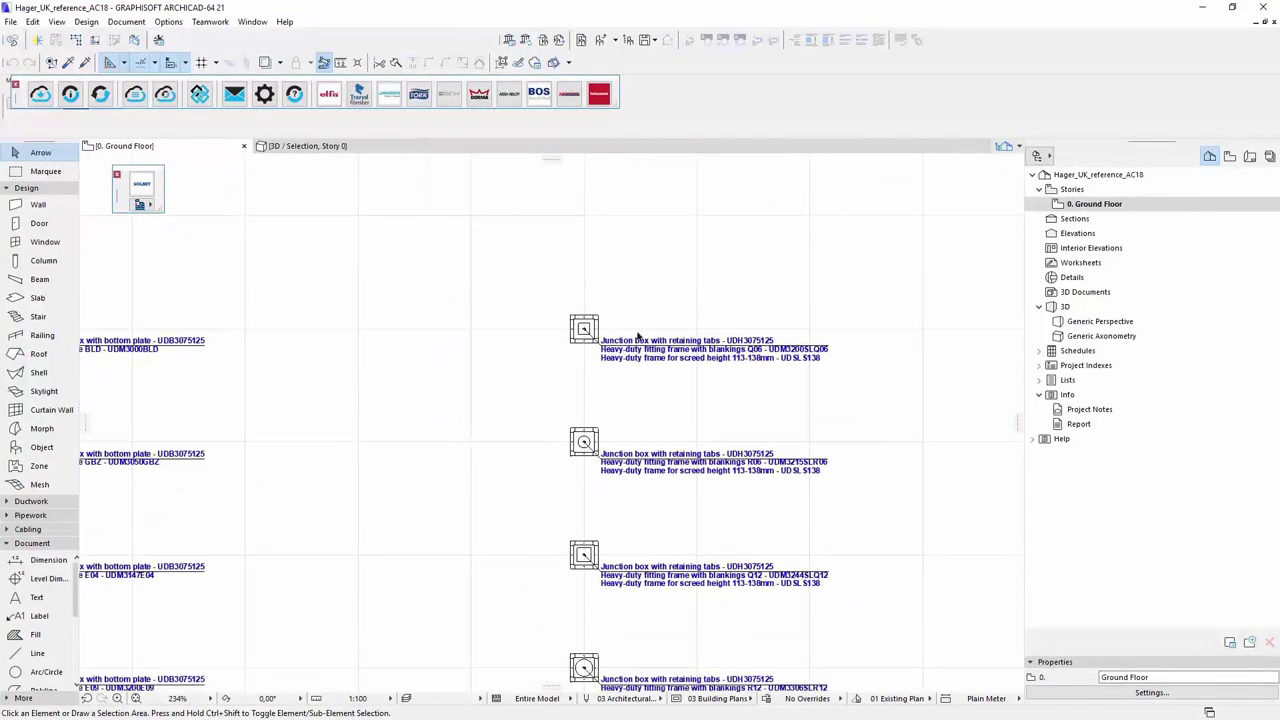
pyautogui.scroll(1, 610, 393)
pyautogui.scroll(1, 492, 452)
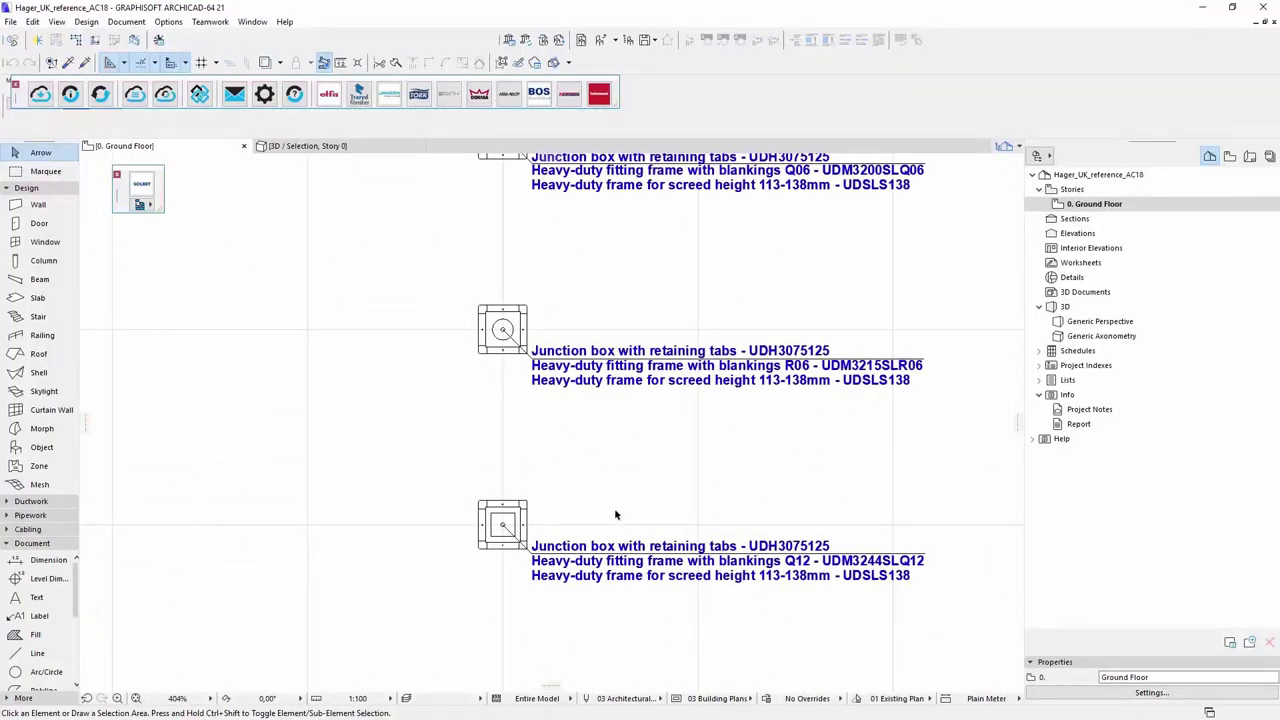
pyautogui.scroll(-1, 615, 514)
pyautogui.scroll(-1, 615, 514)
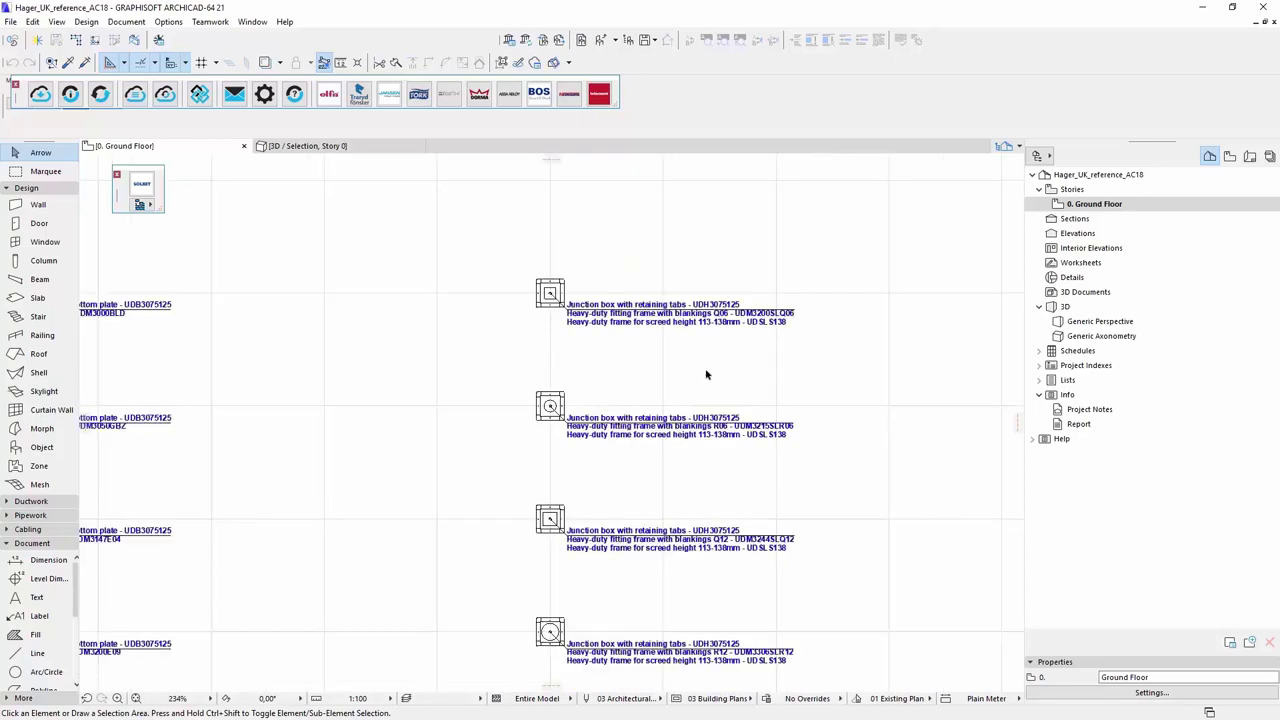
pyautogui.scroll(1, 770, 296)
pyautogui.scroll(-1, 517, 461)
pyautogui.scroll(1, 549, 514)
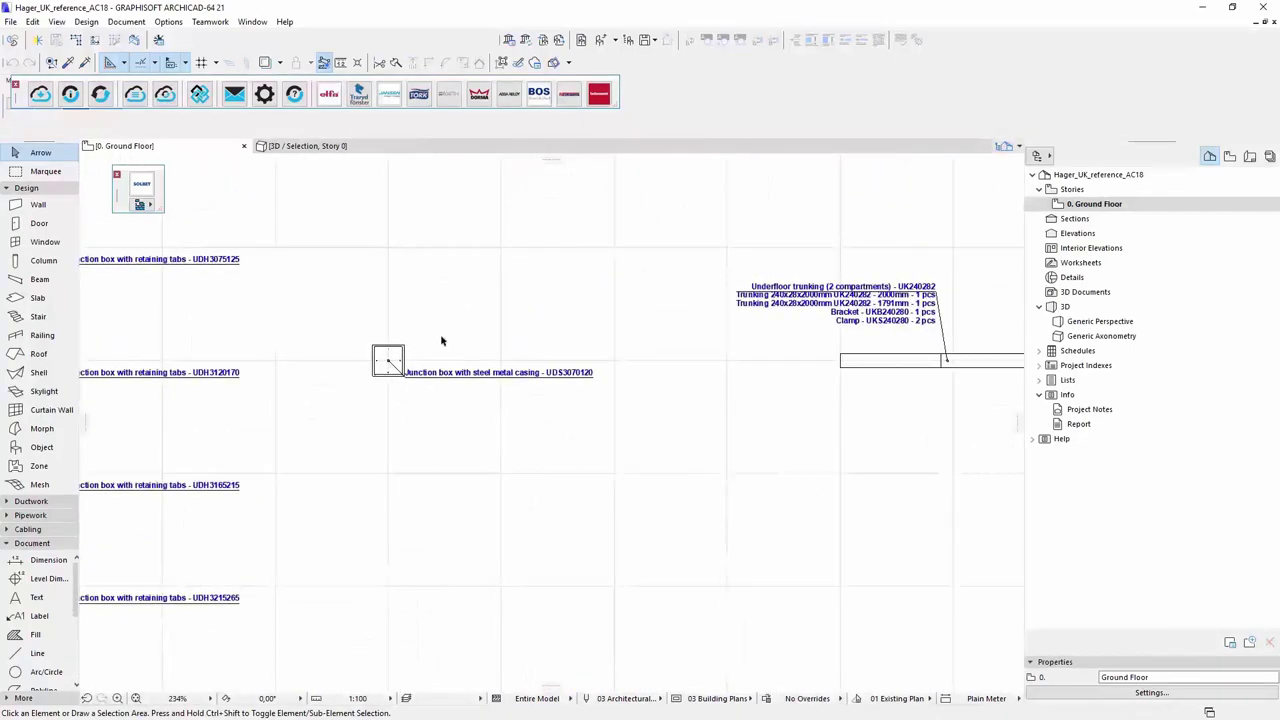
pyautogui.scroll(1, 401, 355)
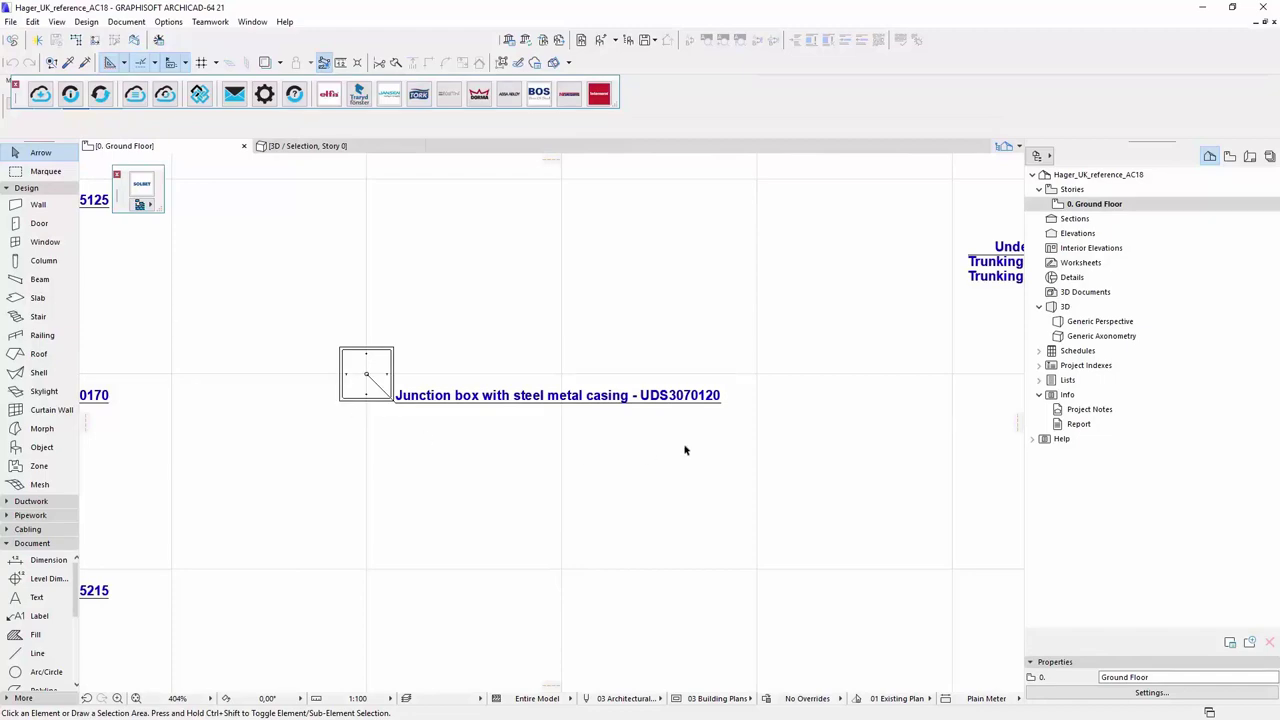
# Step: Centre the trunking cross junction box and pan sideways along the trunking
pyautogui.moveTo(852, 396)
pyautogui.mouseDown(button='middle')
pyautogui.moveTo(806, 377)
pyautogui.moveTo(548, 417)
pyautogui.moveTo(444, 411)
pyautogui.mouseUp(button='middle')
pyautogui.scroll(-1, 849, 386)
pyautogui.moveTo(943, 428); pyautogui.dragTo(896, 451, button='middle')
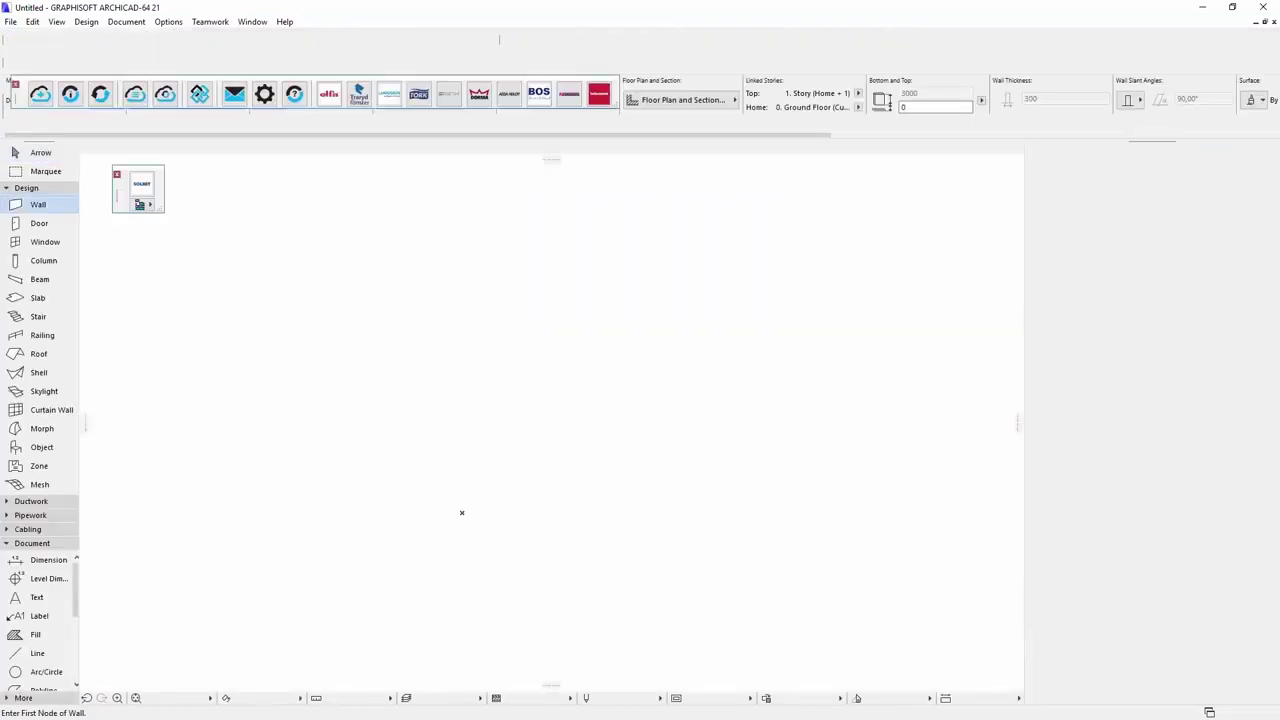
# Step: Drag Hager_Screed-covered-trunking-system_UK.lcf from Explorer into the Library Manager and confirm
pyautogui.click(11, 22)
pyautogui.moveTo(58, 228)
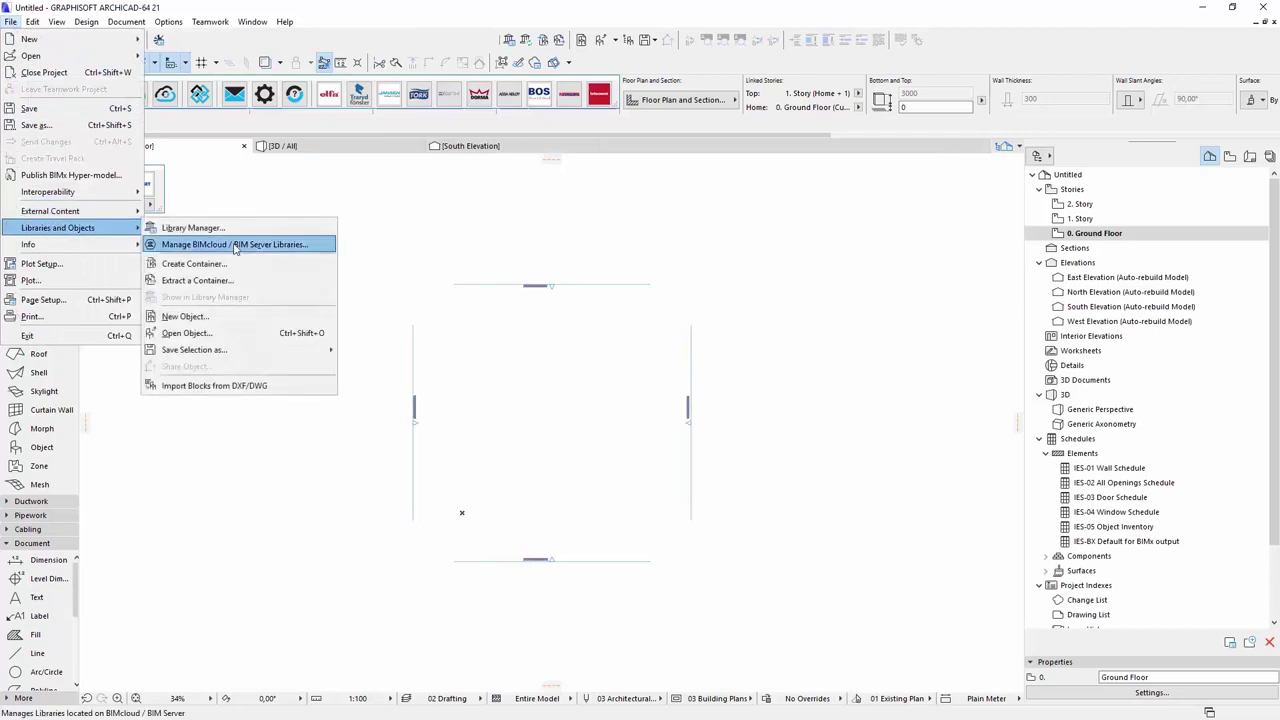
pyautogui.click(235, 228)
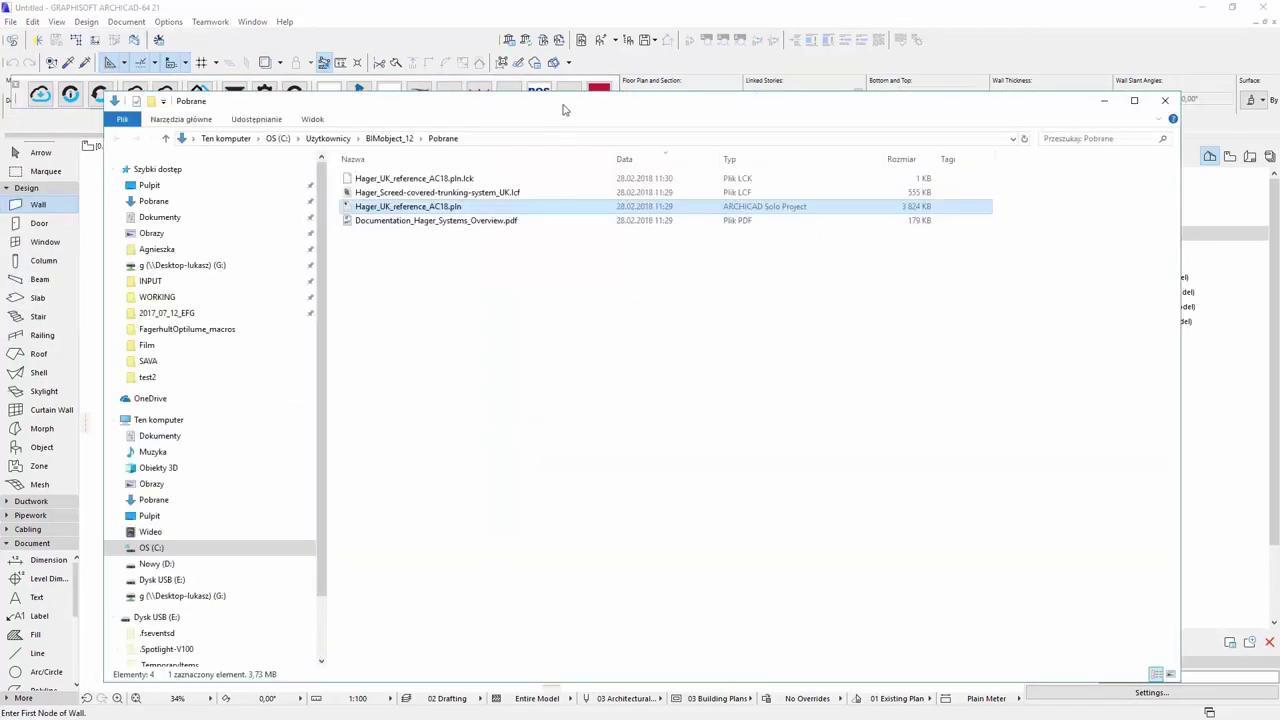
pyautogui.moveTo(563, 109); pyautogui.dragTo(607, 444)
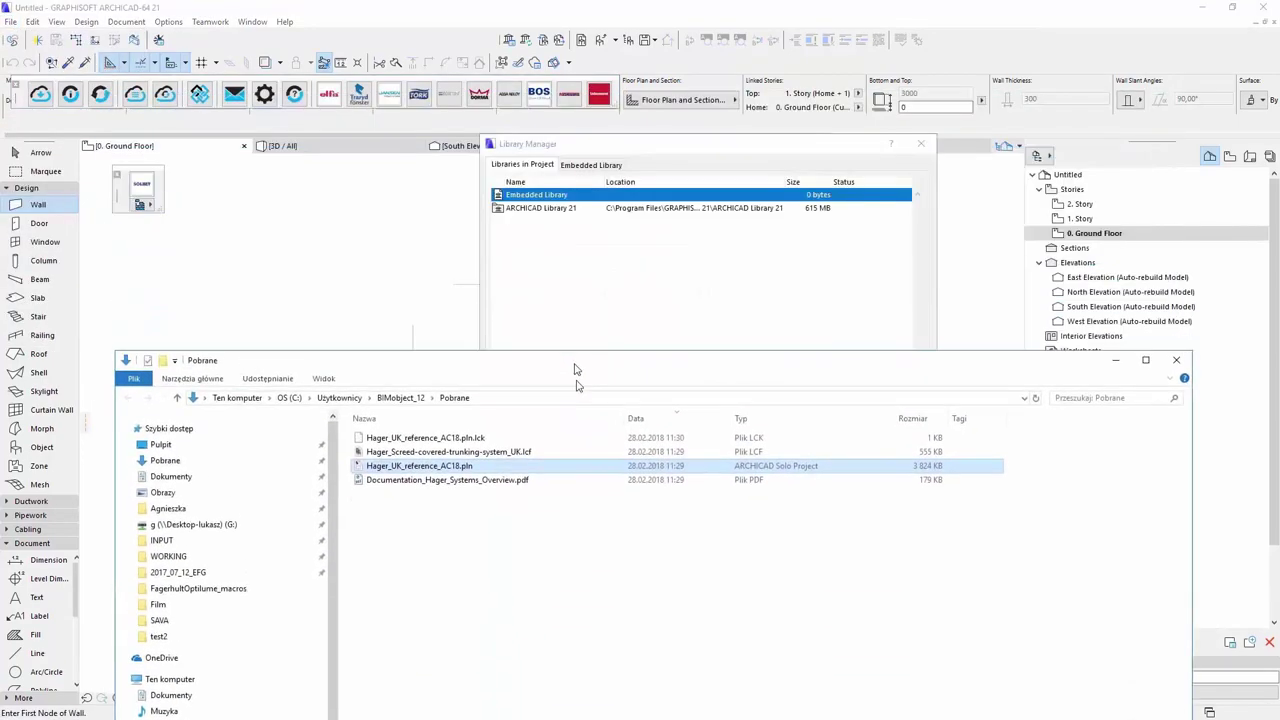
pyautogui.click(525, 528)
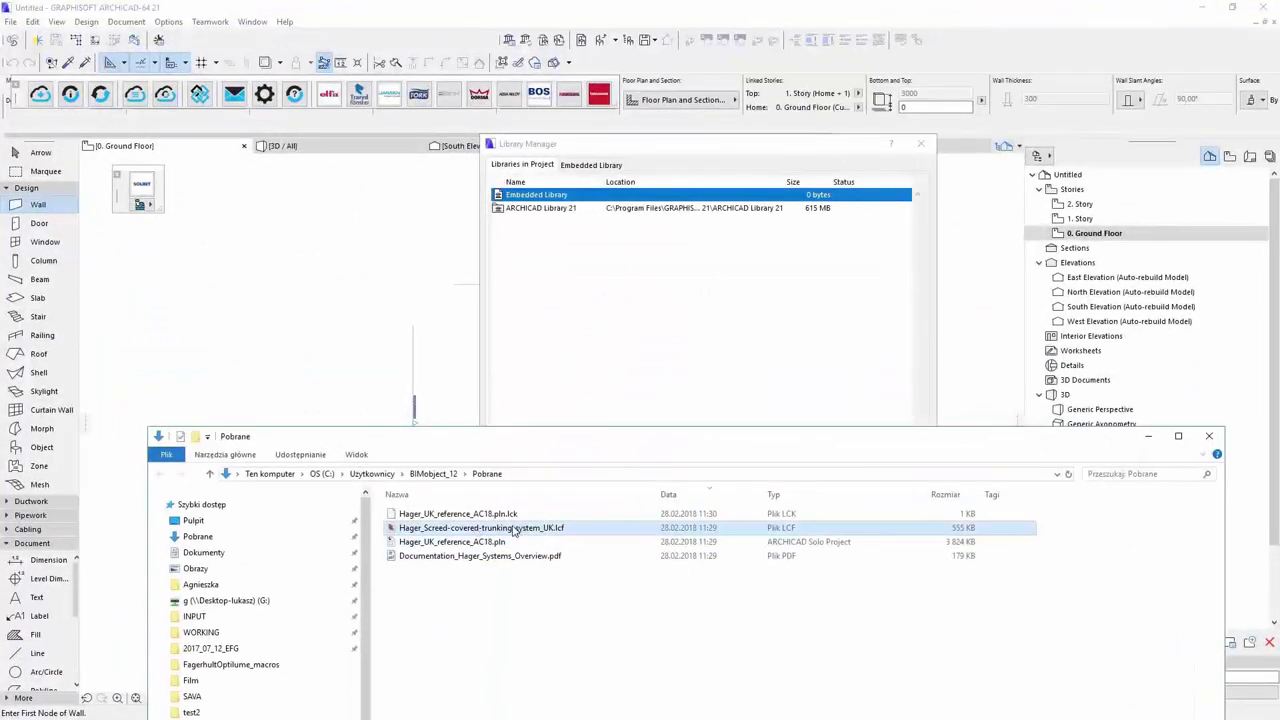
pyautogui.moveTo(514, 530); pyautogui.dragTo(622, 300)
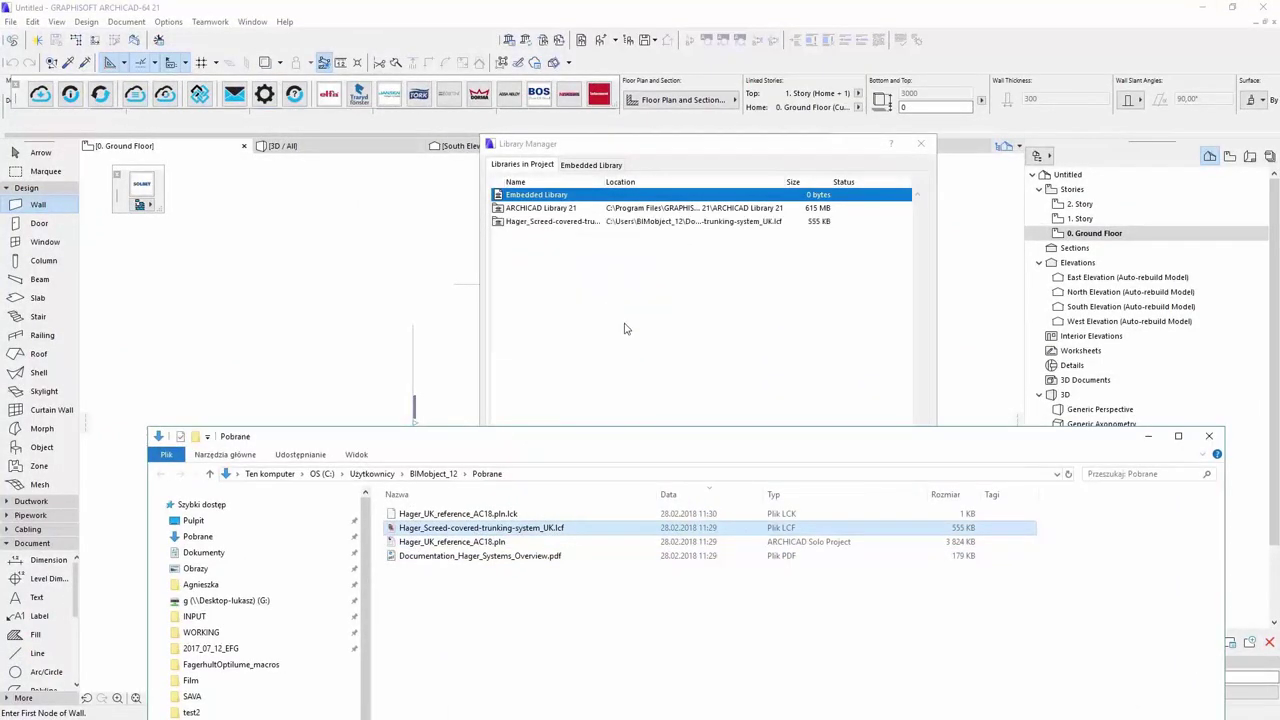
pyautogui.click(1145, 437)
pyautogui.click(900, 546)
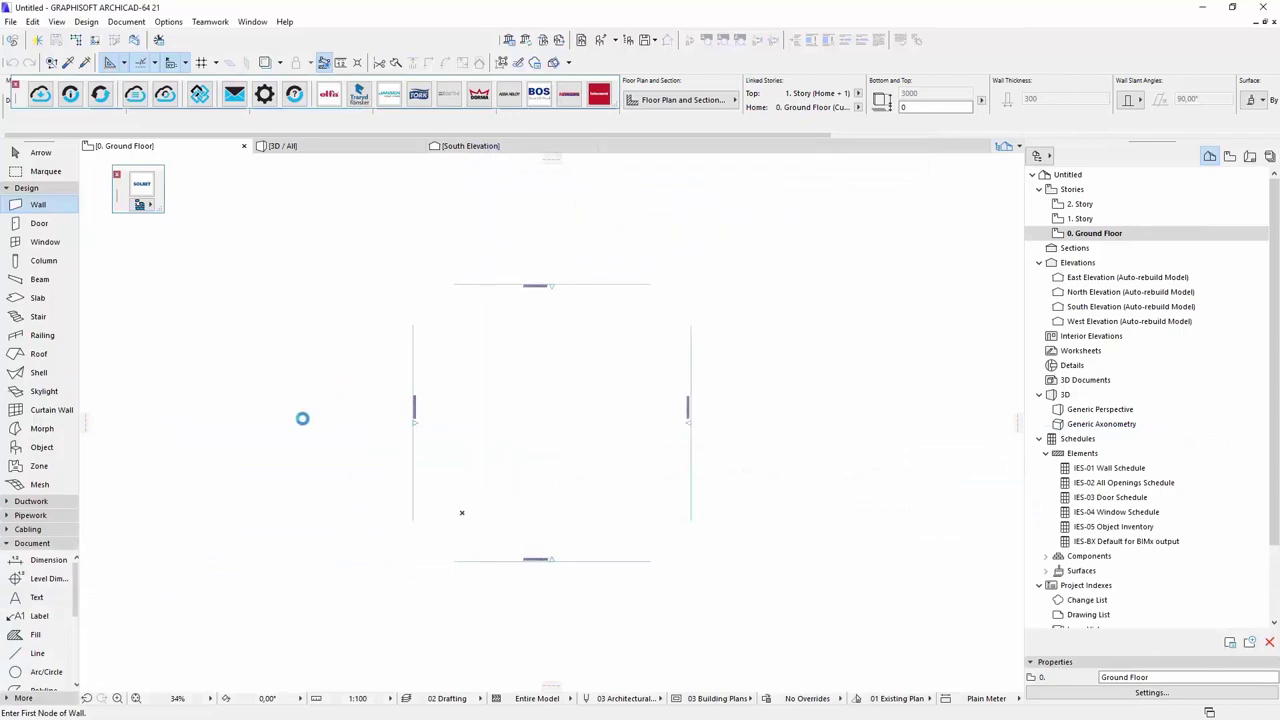
# Step: Select the Hager Electric_Cable_Bracket object in the Object tool's default settings
pyautogui.doubleClick(41, 447)
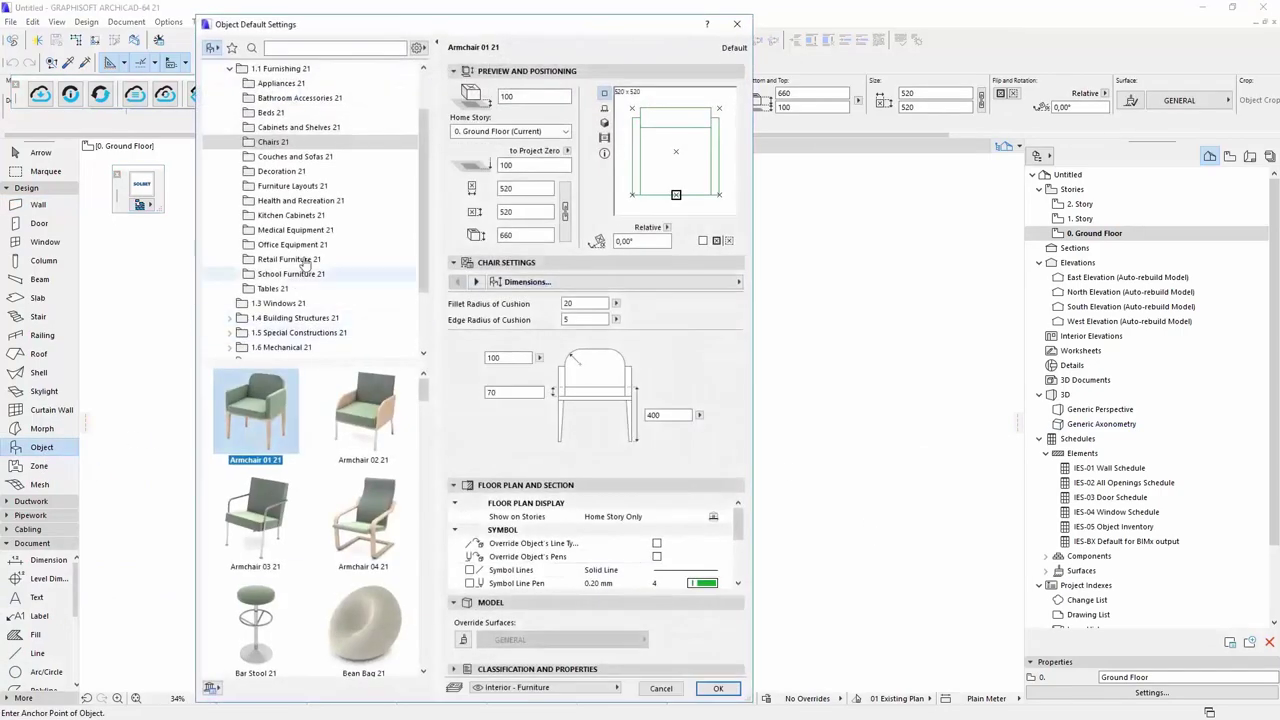
pyautogui.scroll(-2, 305, 263)
pyautogui.click(216, 318)
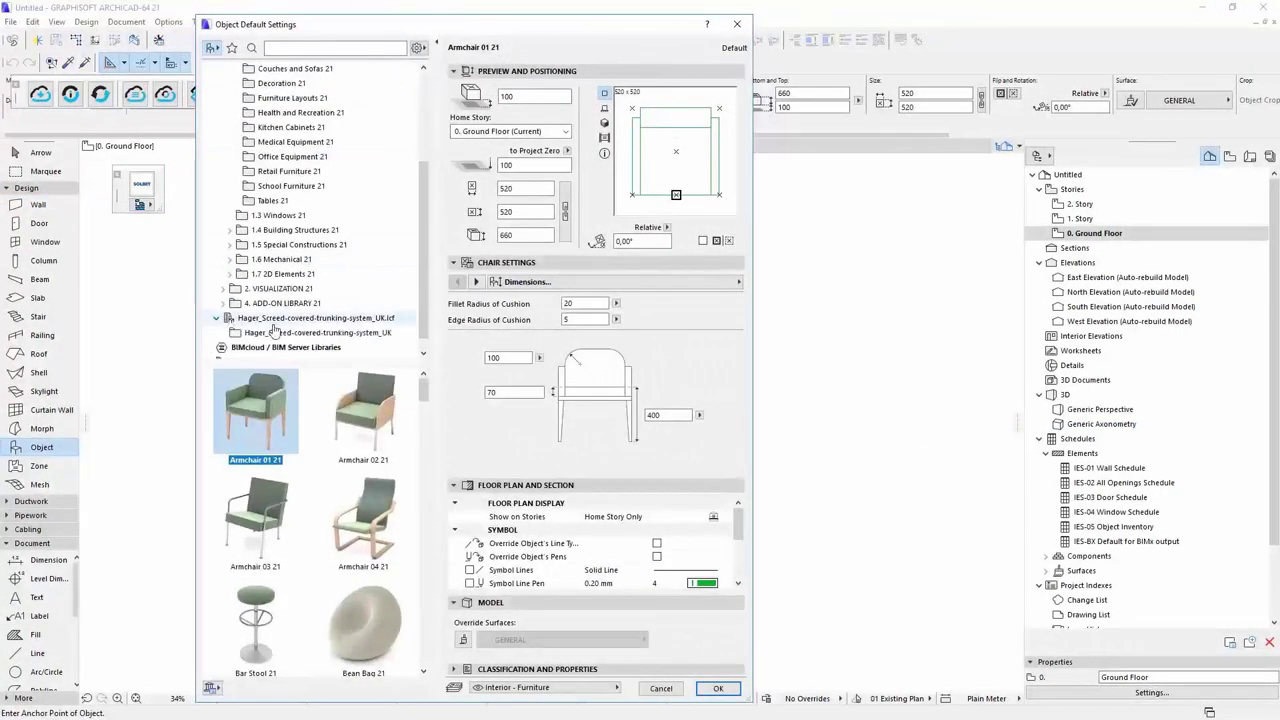
pyautogui.click(274, 332)
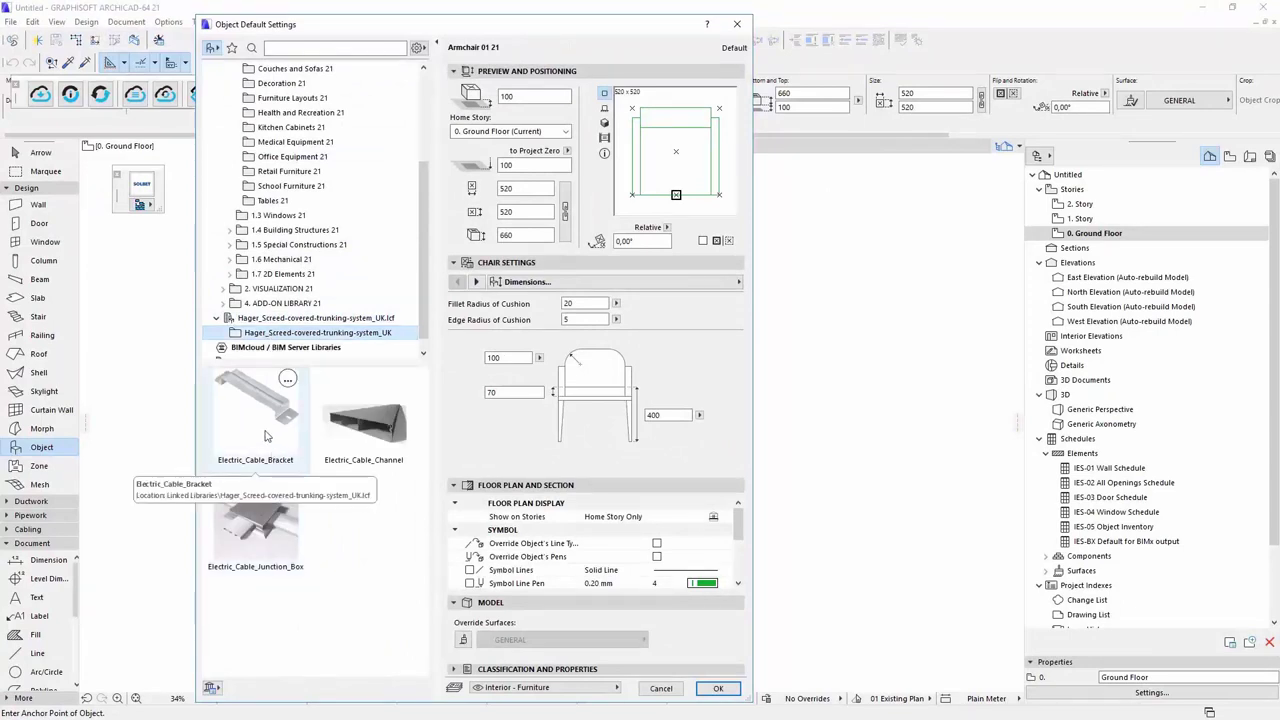
pyautogui.click(266, 436)
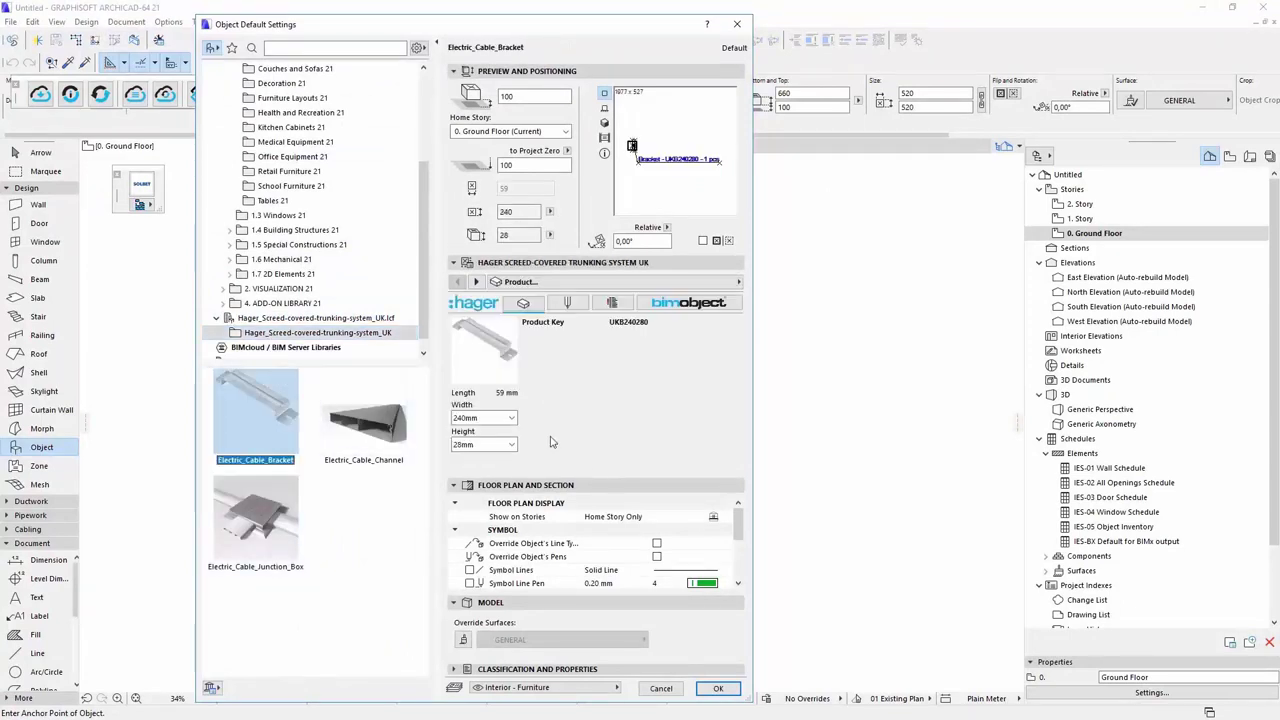
# Step: Set the bracket to 240mm wide and 28mm high, place it, and reopen its settings
pyautogui.click(509, 418)
pyautogui.click(490, 456)
pyautogui.click(511, 444)
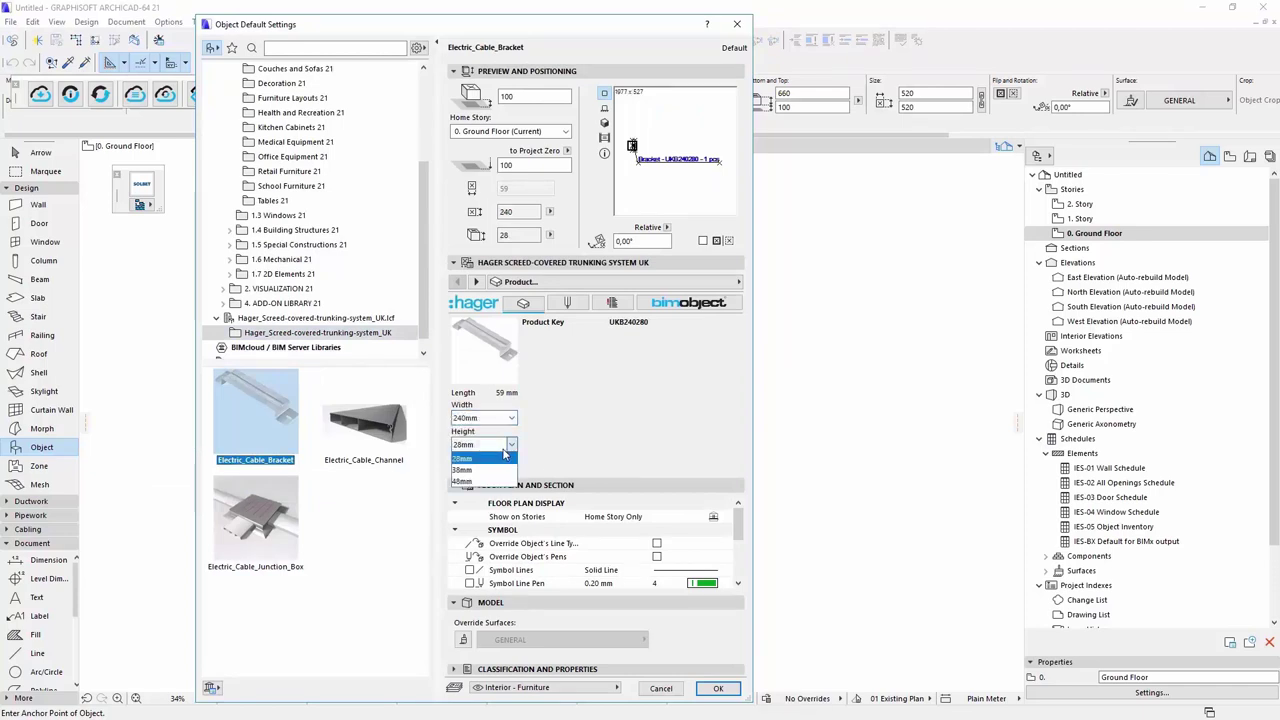
pyautogui.click(728, 421)
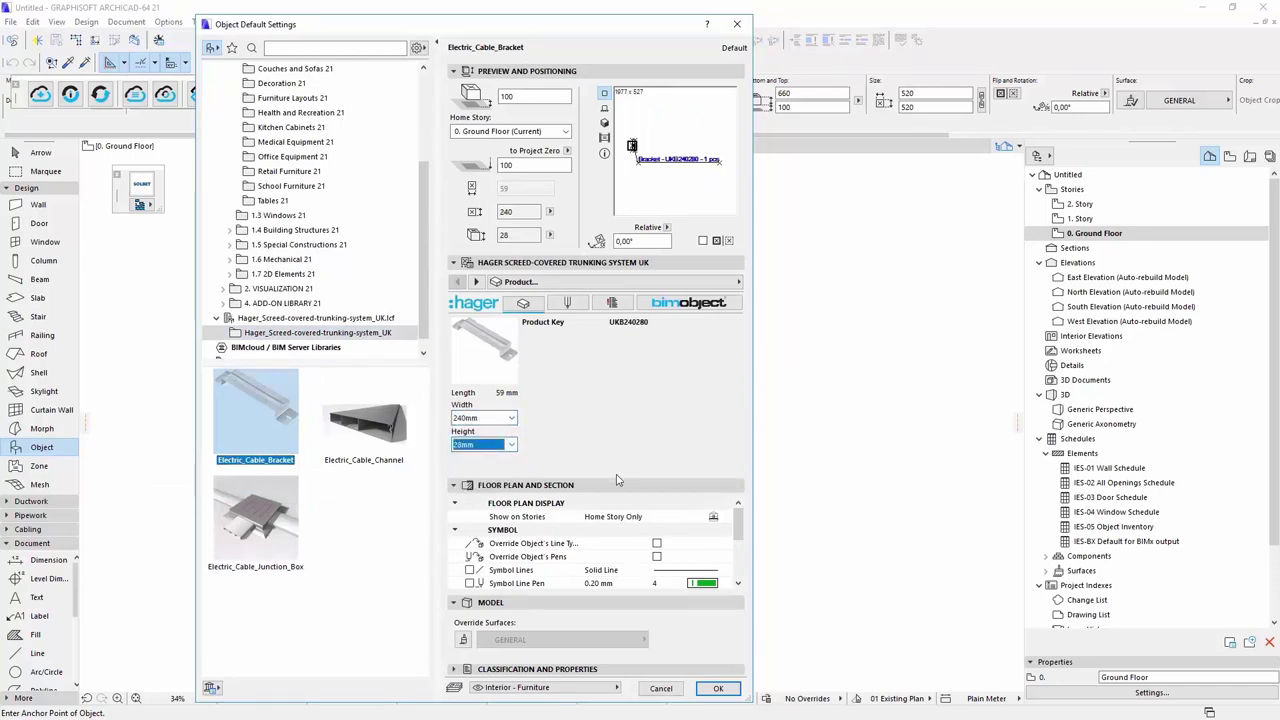
pyautogui.click(734, 688)
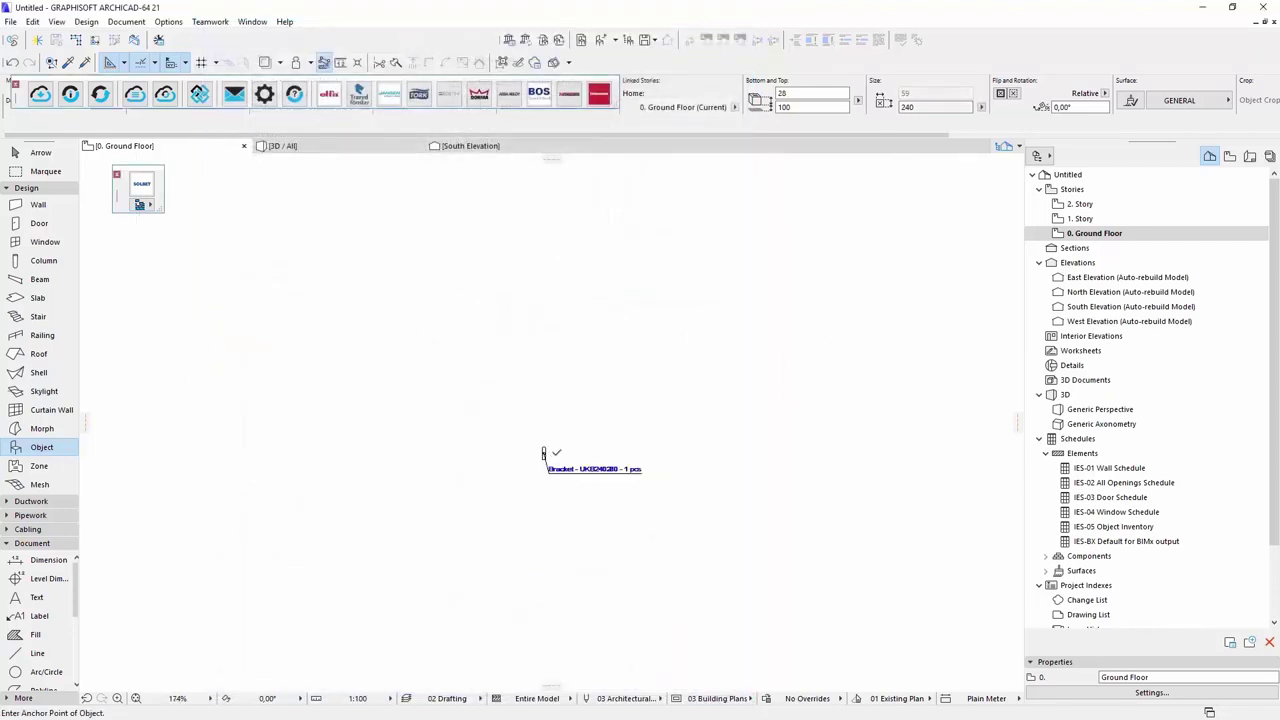
pyautogui.scroll(5, 543, 453)
pyautogui.click(343, 390)
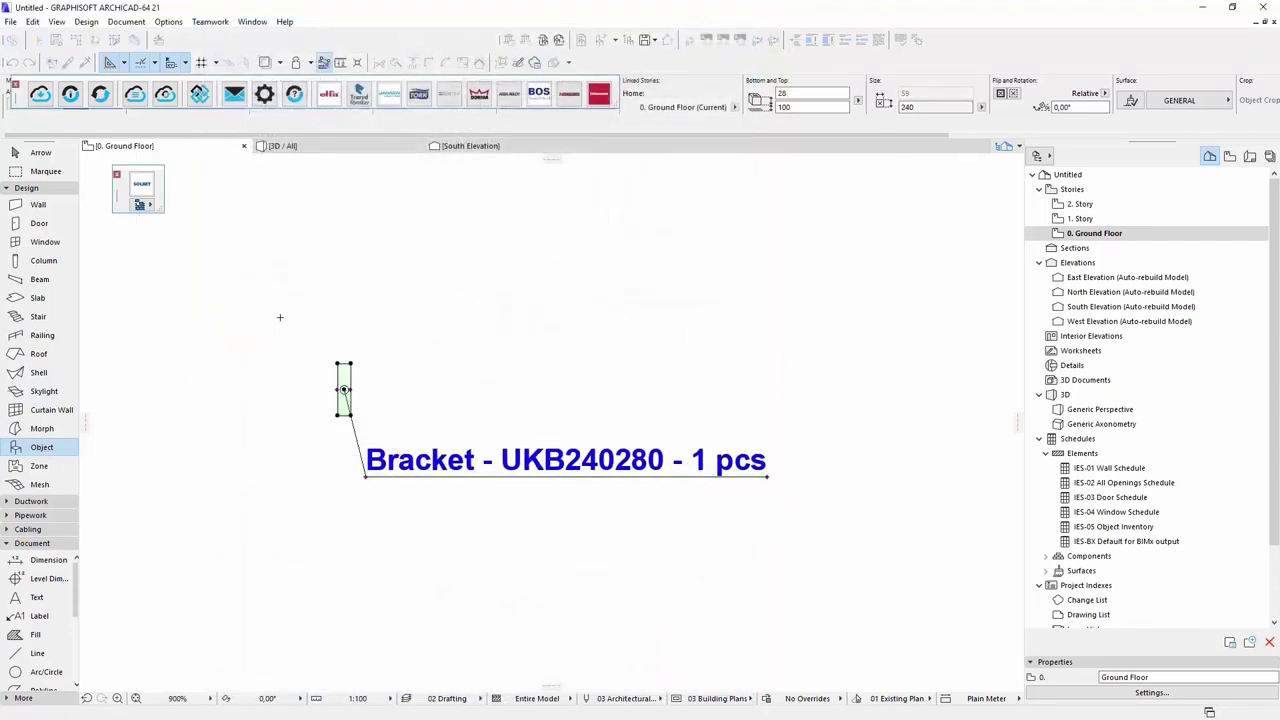
pyautogui.hotkey('ctrl', 't')
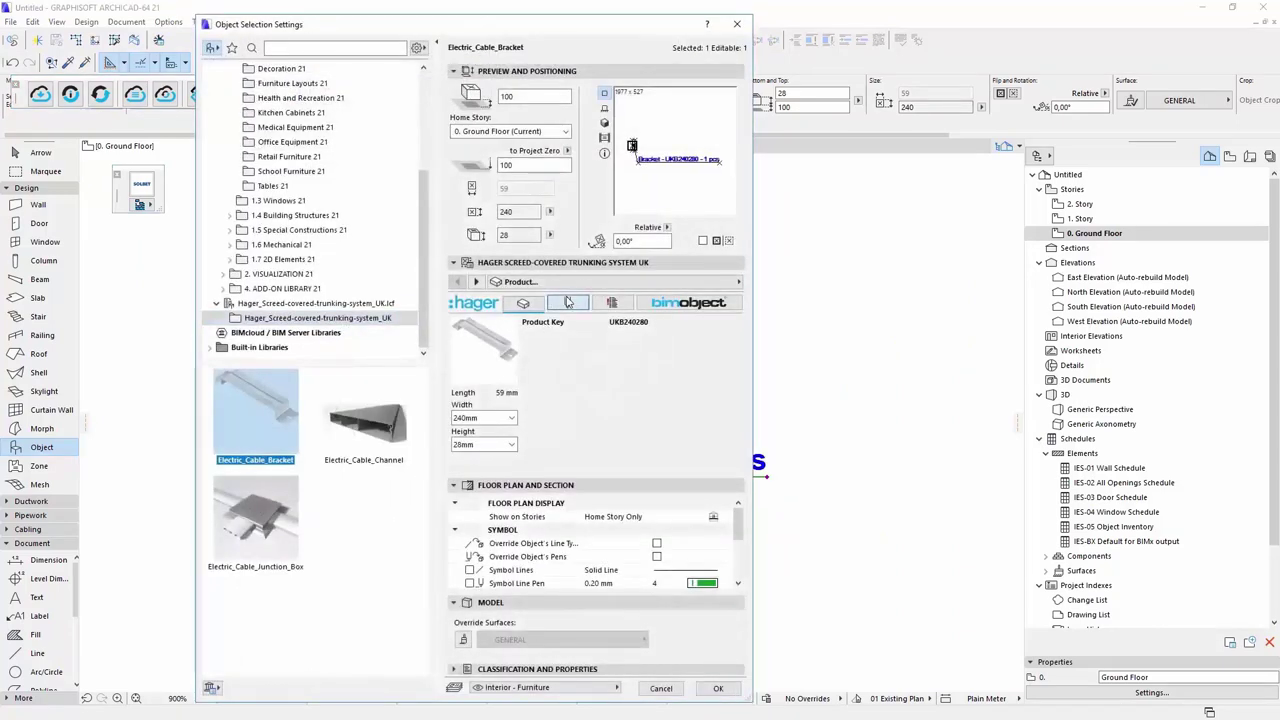
# Step: Turn the bracket's label display off and back on
pyautogui.click(568, 302)
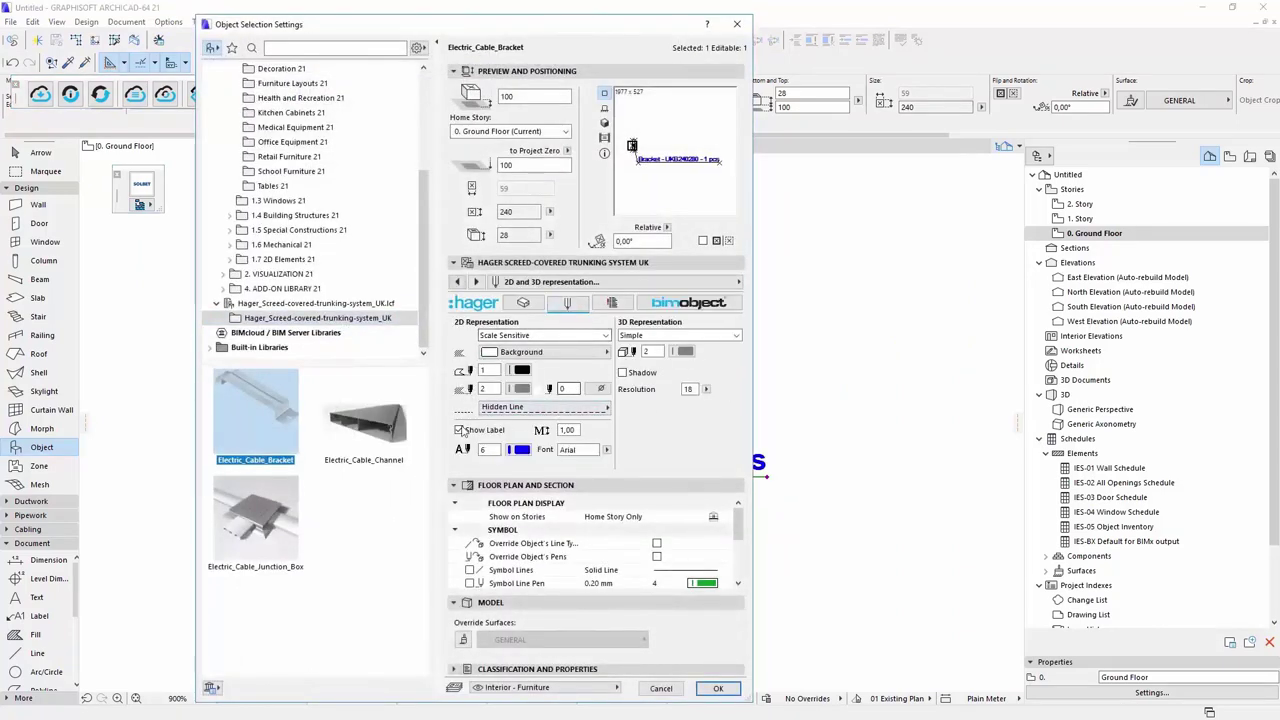
pyautogui.click(459, 430)
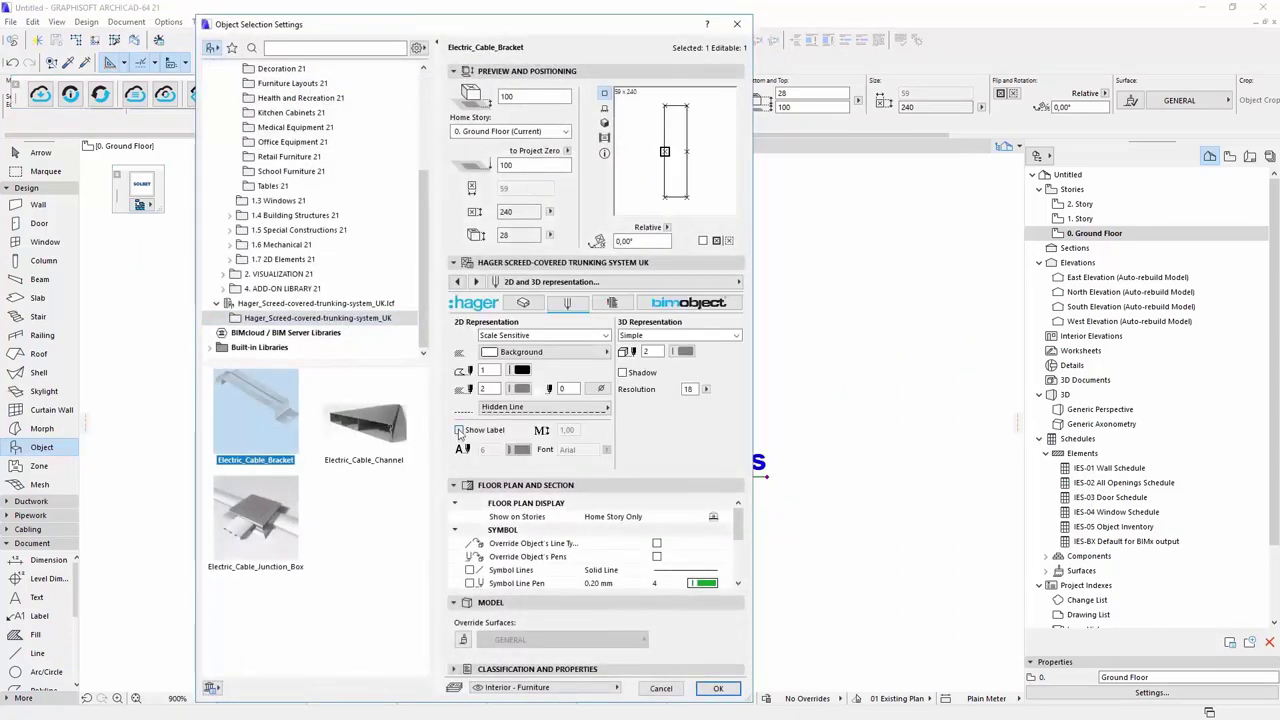
pyautogui.click(459, 430)
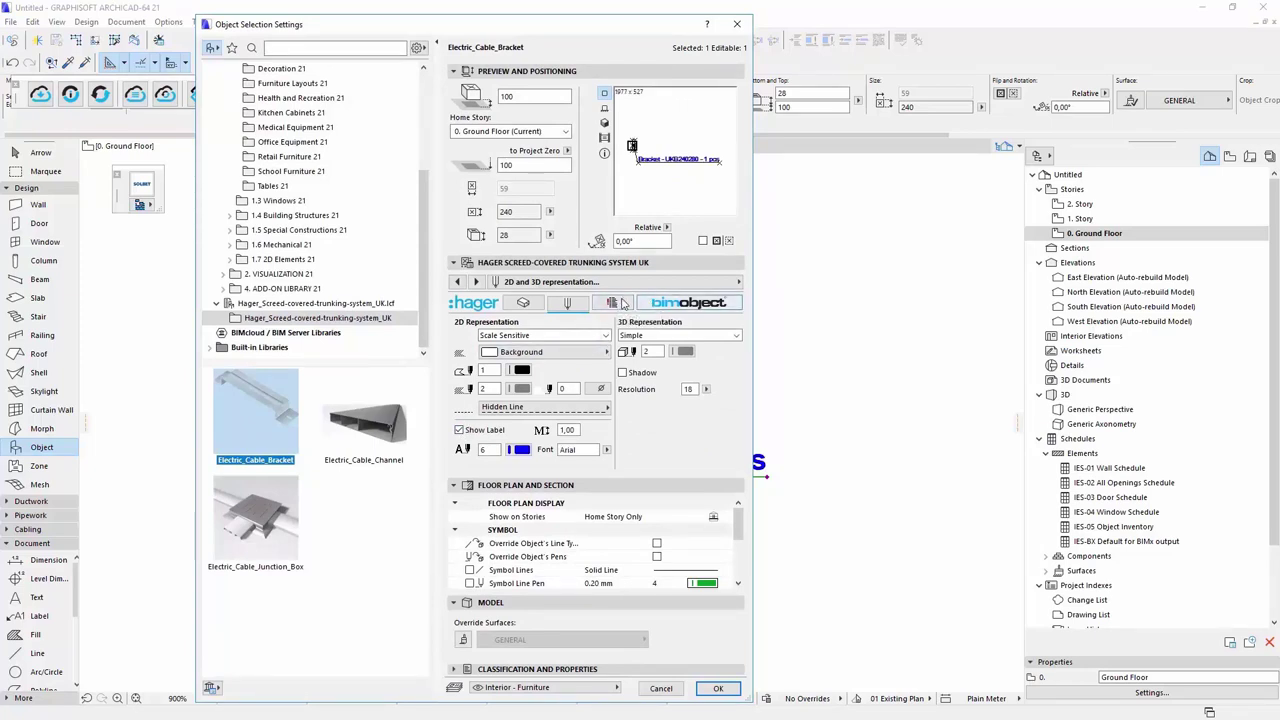
# Step: Check the manufacturer's product page and switch the object to Electric_Cable_Channel
pyautogui.click(662, 303)
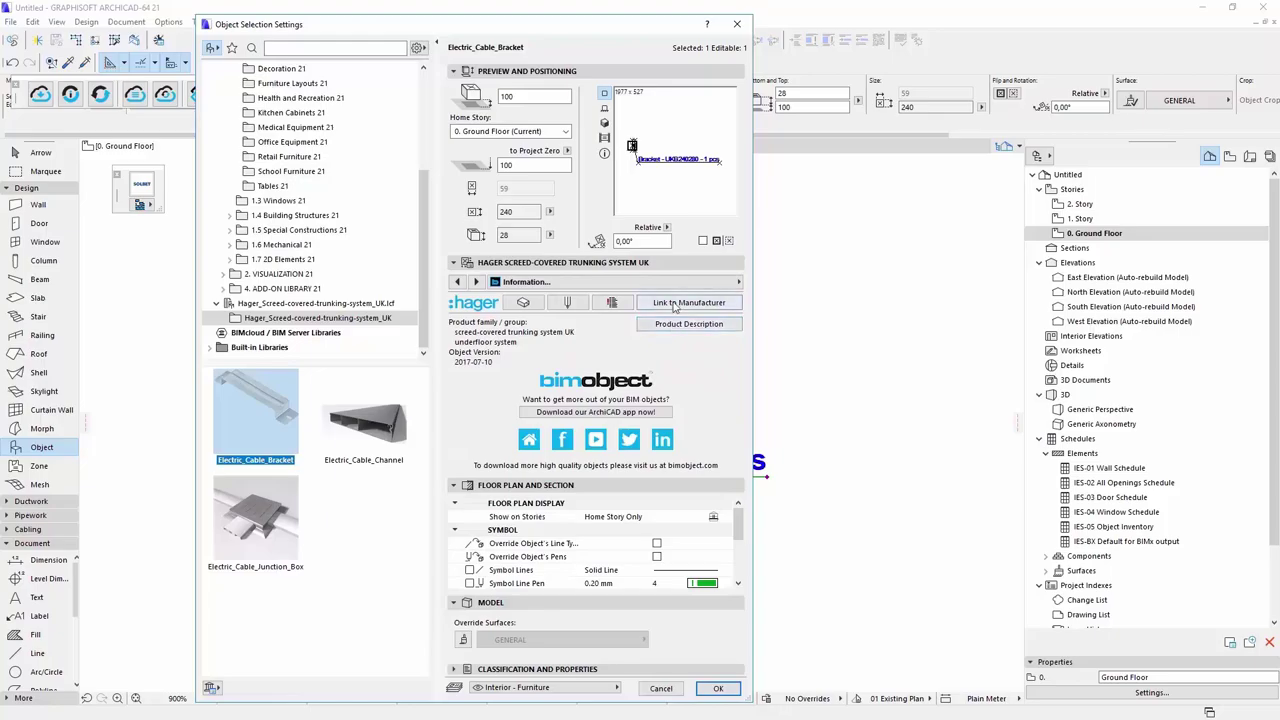
pyautogui.click(675, 303)
pyautogui.click(660, 324)
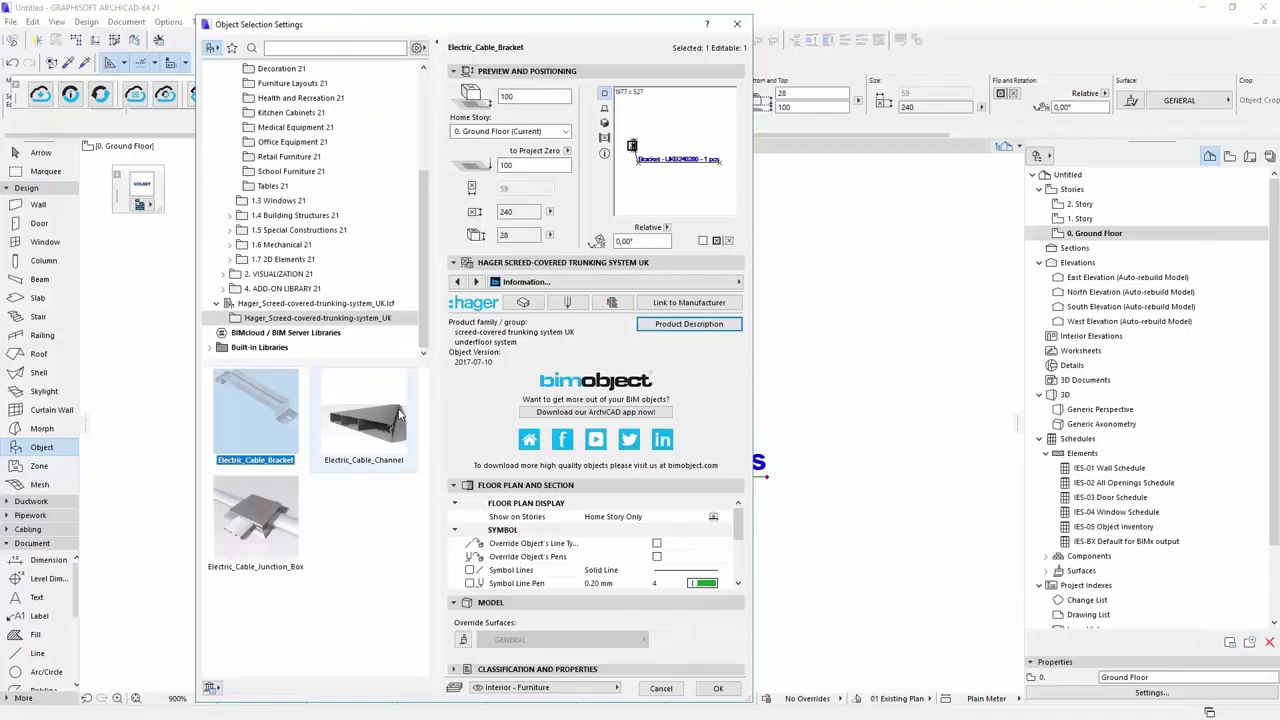
pyautogui.click(399, 415)
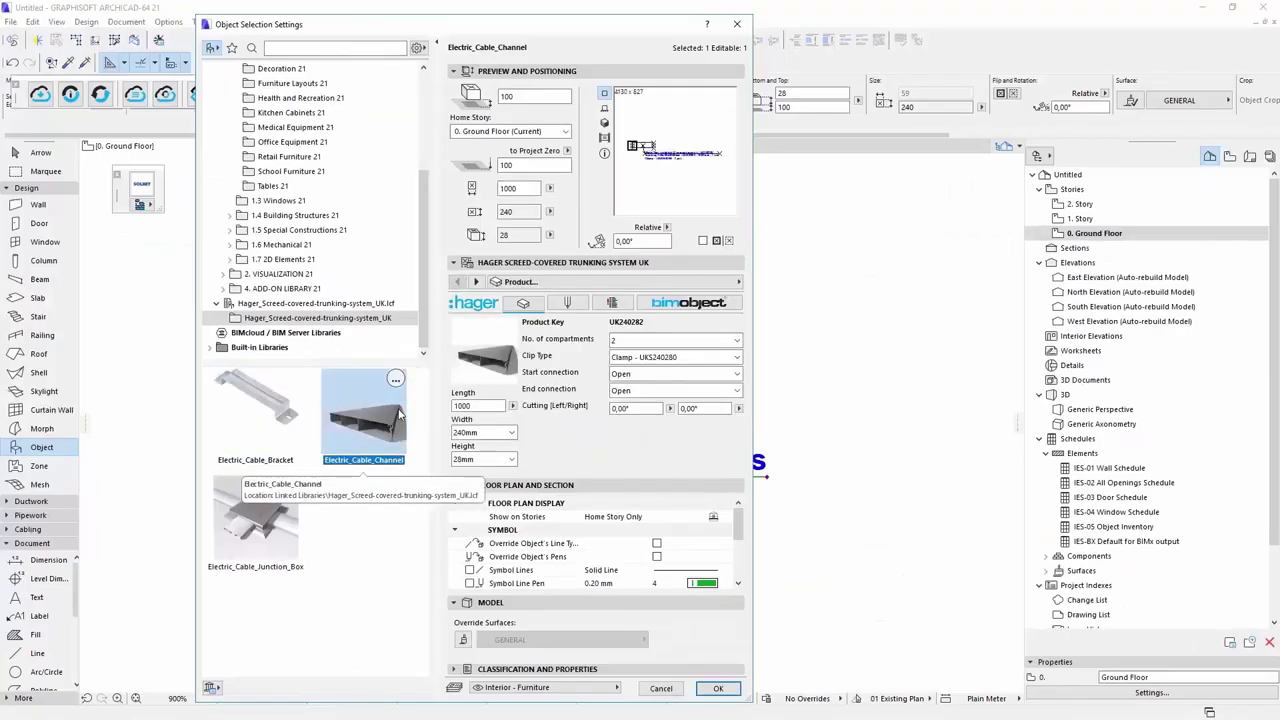
# Step: Set the channel to 2000 long, 240mm wide, 28mm high, with two compartments
pyautogui.click(485, 405)
pyautogui.moveTo(485, 405); pyautogui.dragTo(452, 408)
pyautogui.write('2000')
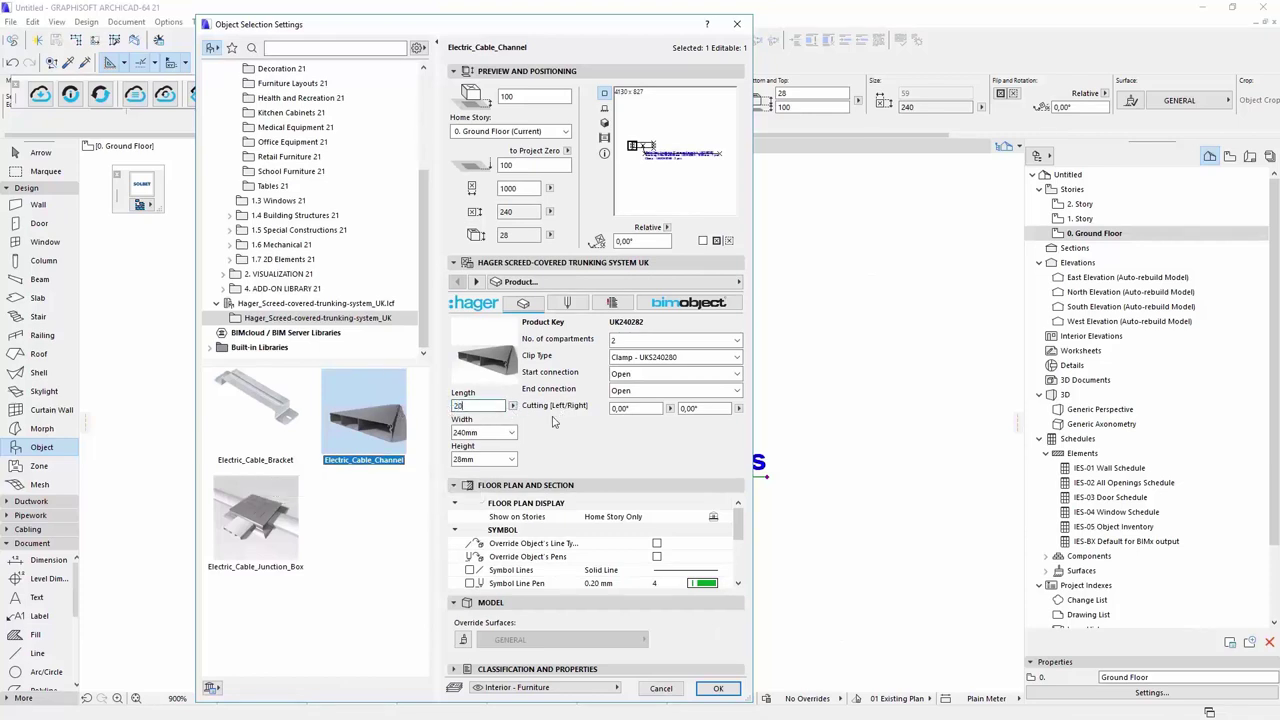
pyautogui.click(484, 432)
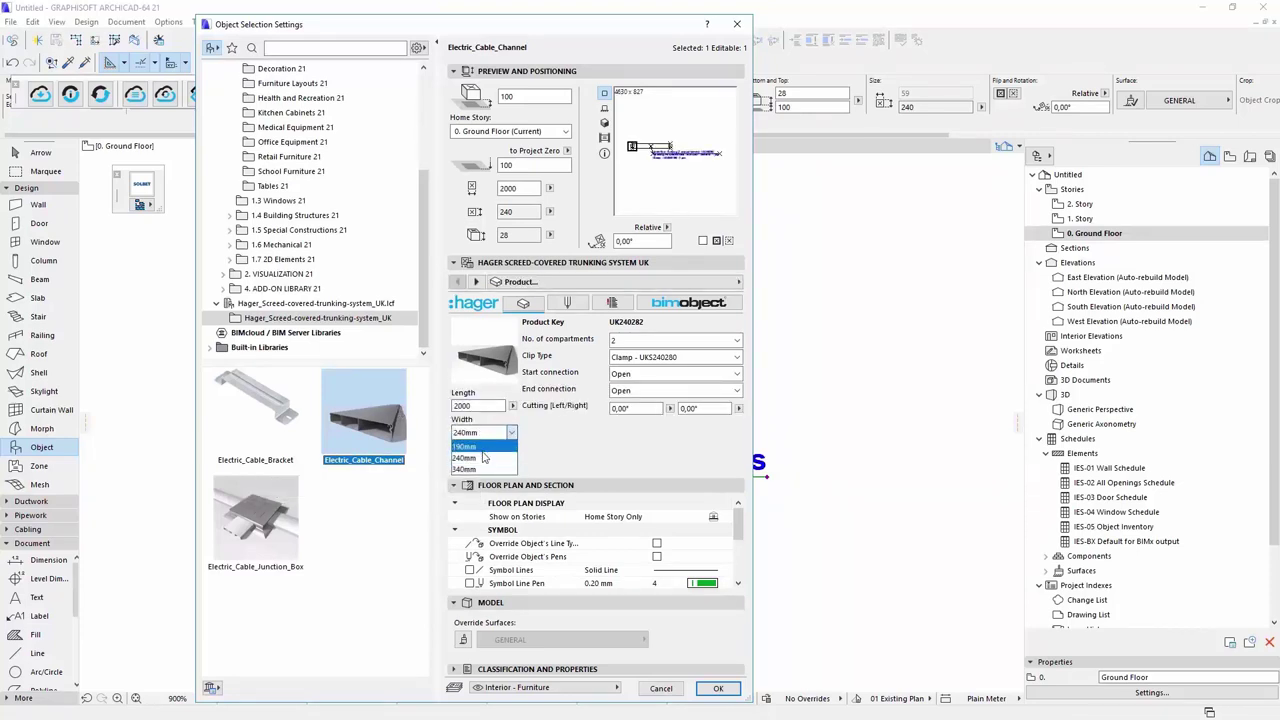
pyautogui.click(484, 433)
pyautogui.click(509, 460)
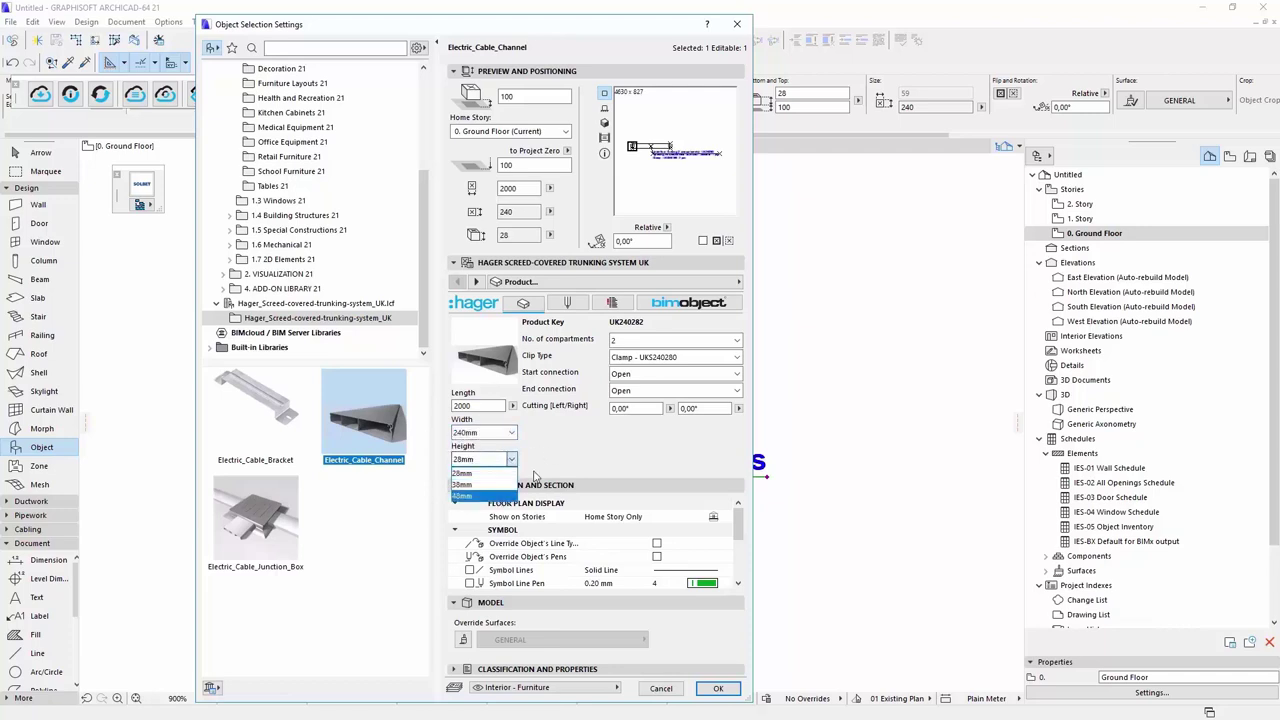
pyautogui.click(567, 454)
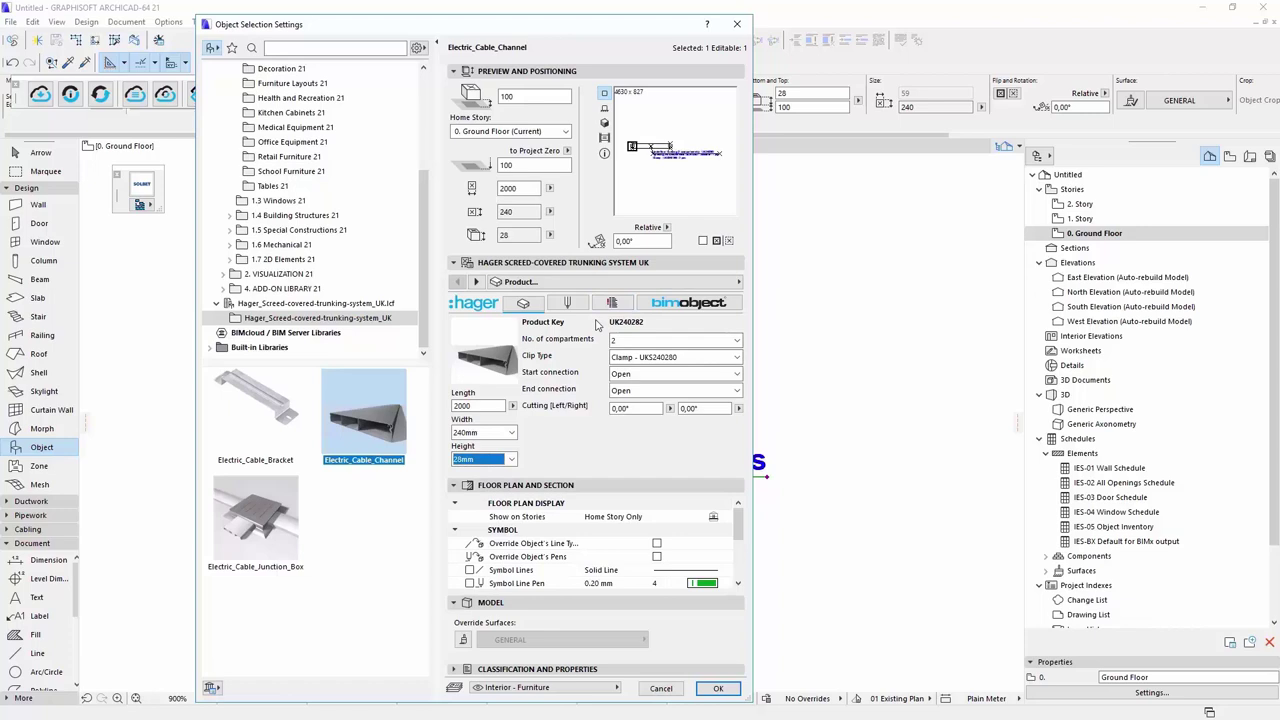
pyautogui.click(619, 340)
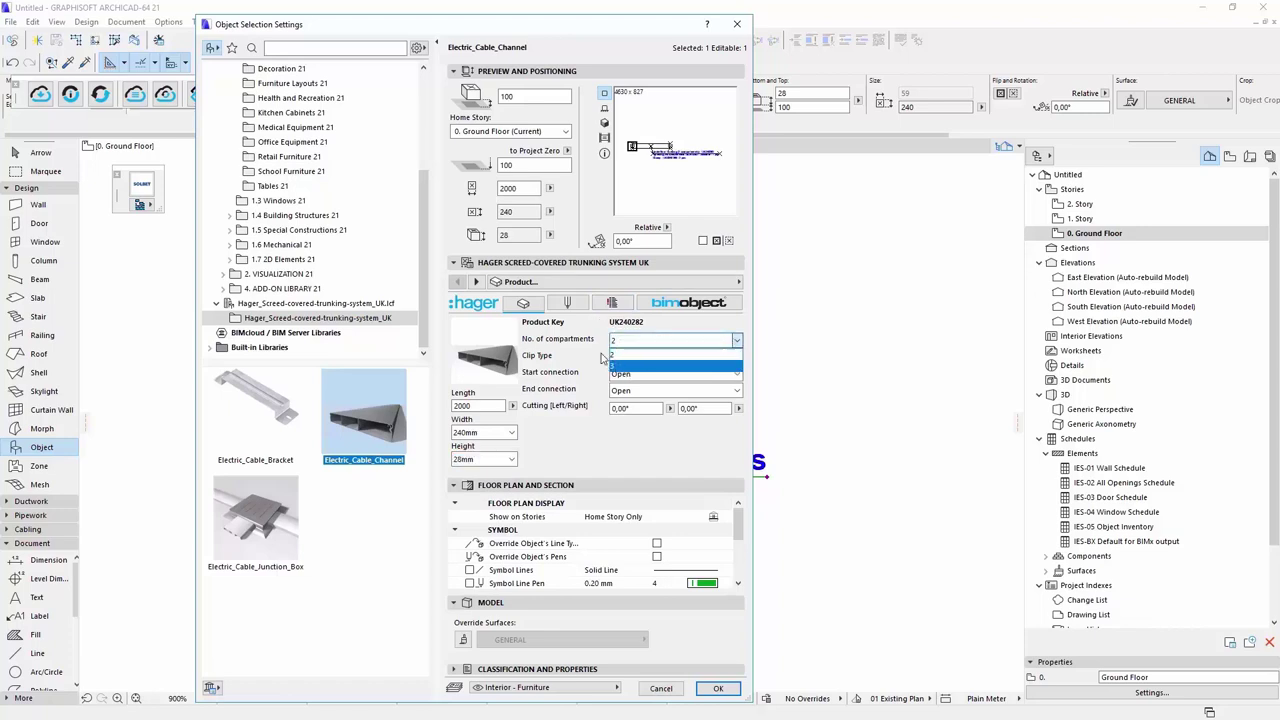
pyautogui.click(618, 366)
# Step: Use UKS240280 clamps, an end bracket at the start and a vertical elbow at the end
pyautogui.click(628, 358)
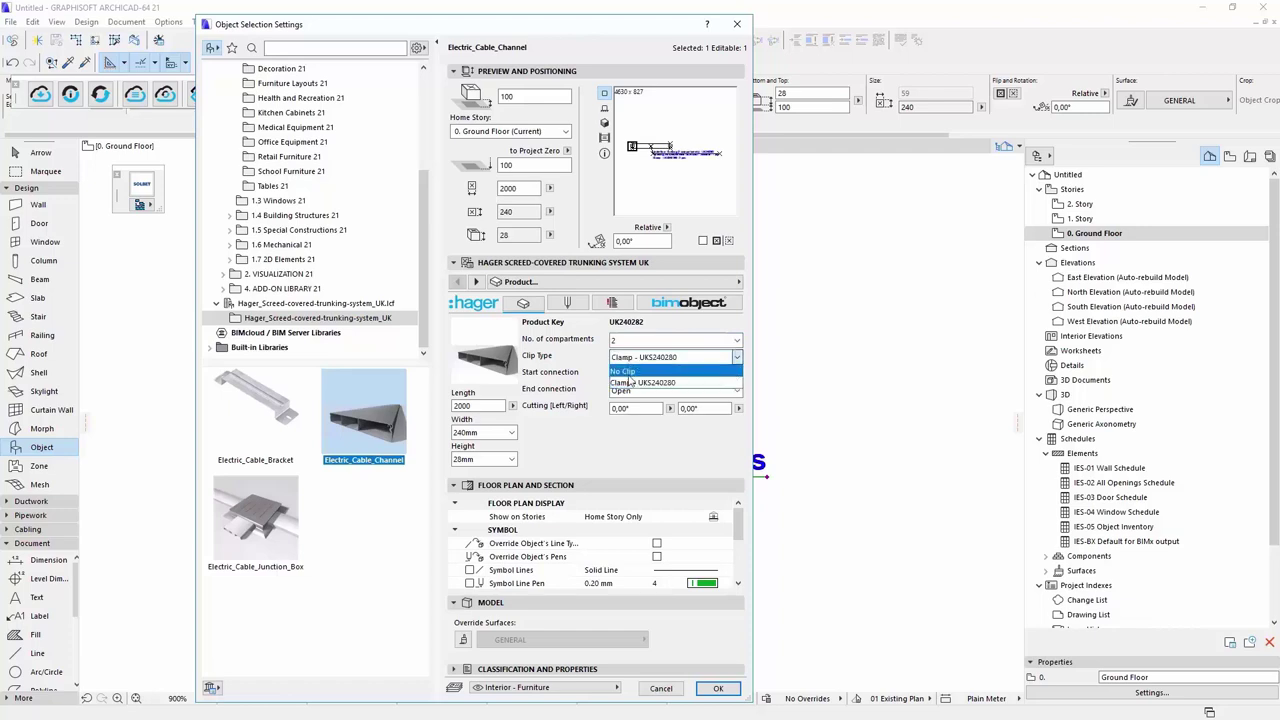
pyautogui.click(606, 390)
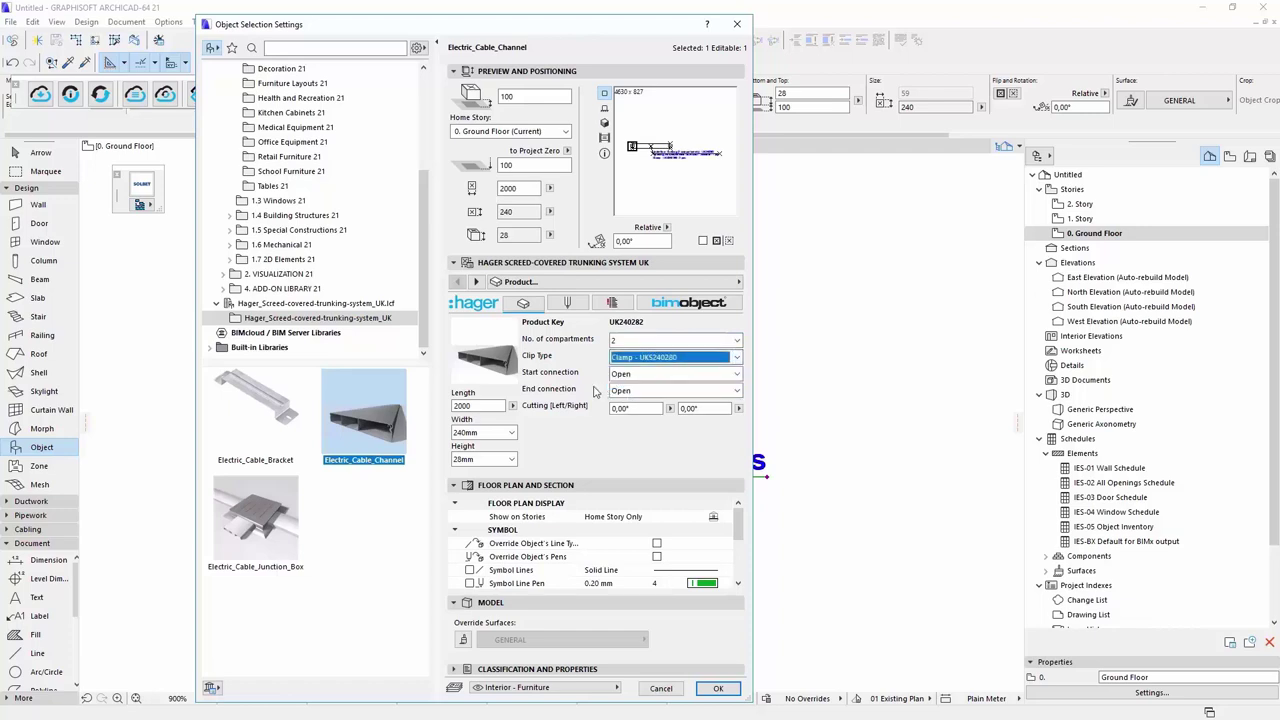
pyautogui.click(627, 376)
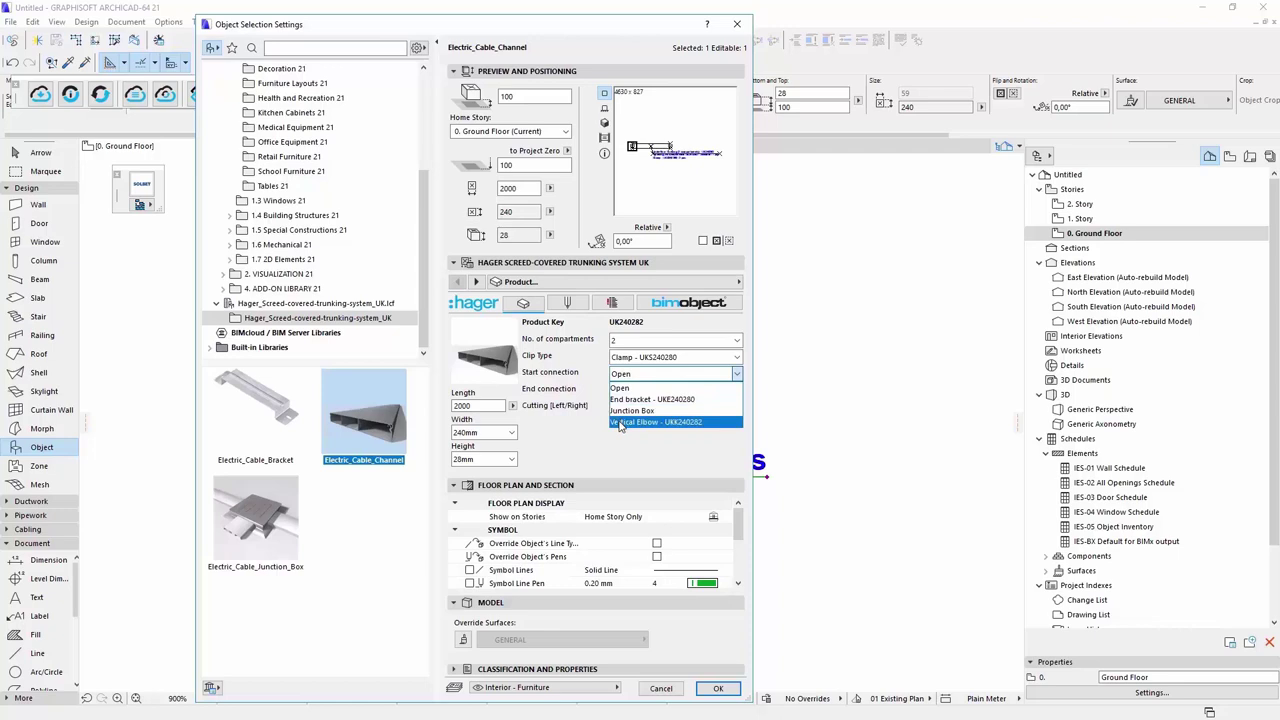
pyautogui.click(652, 399)
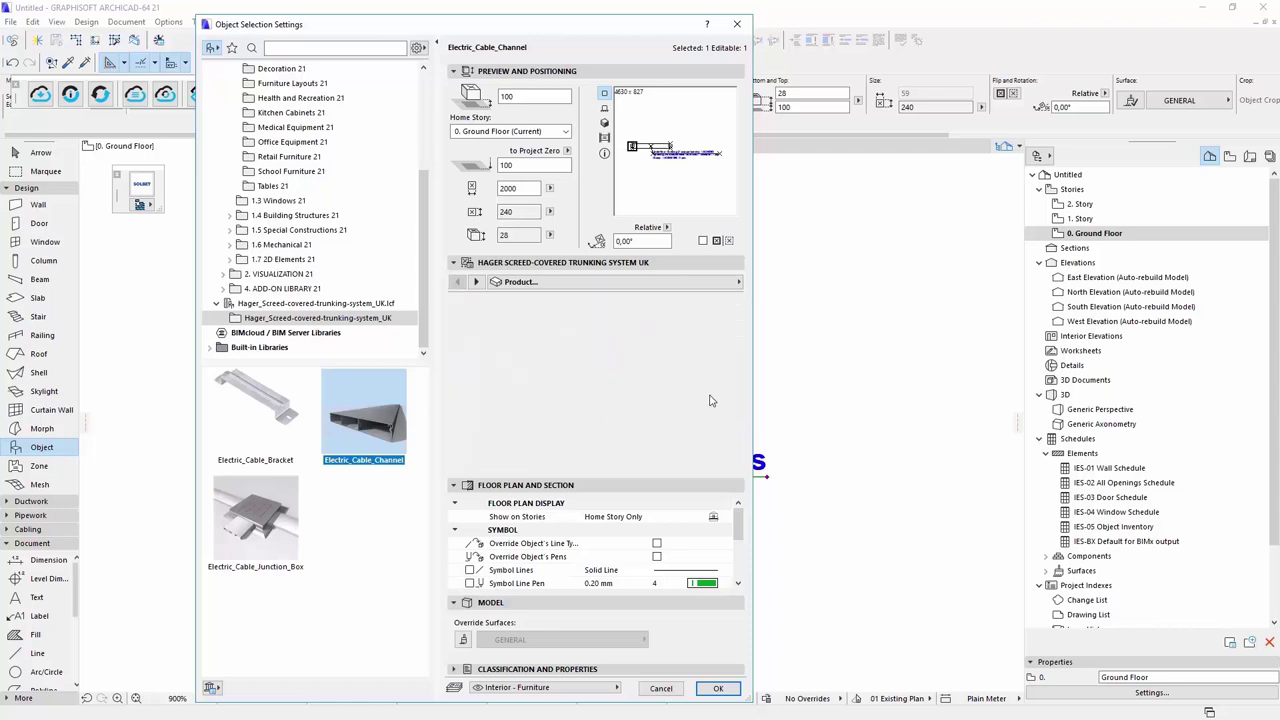
pyautogui.click(705, 391)
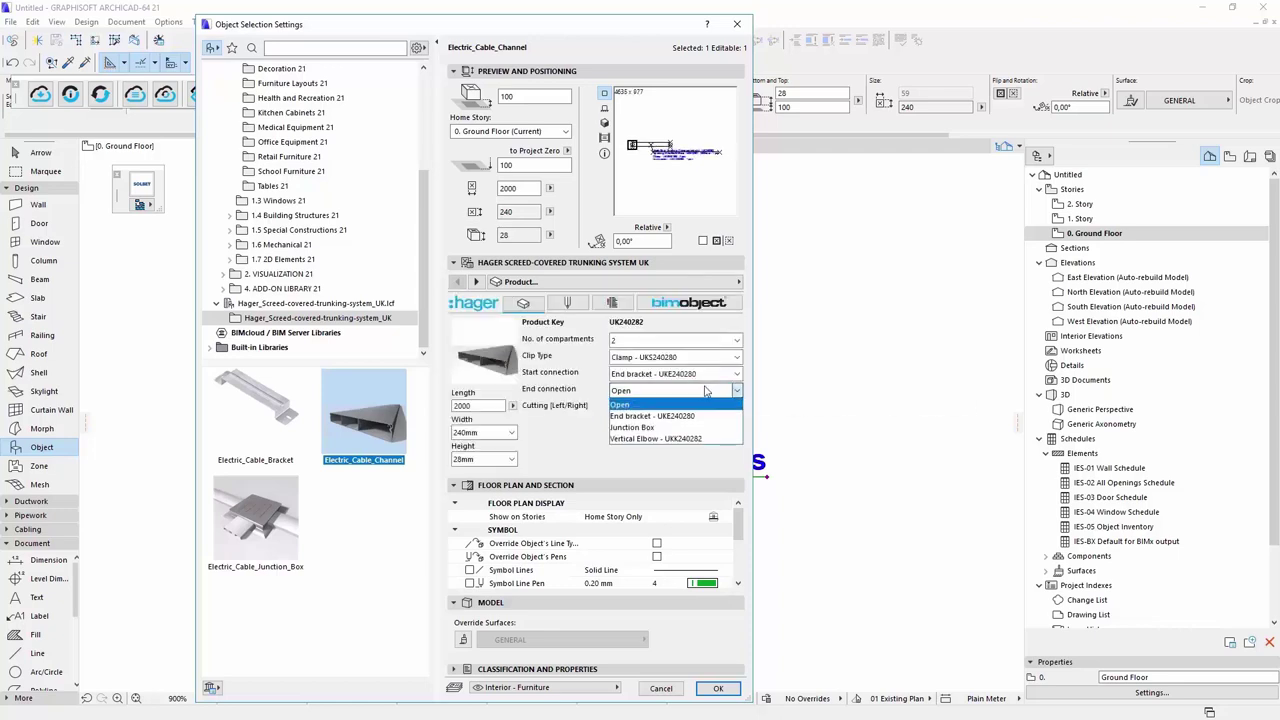
pyautogui.click(690, 449)
pyautogui.click(719, 690)
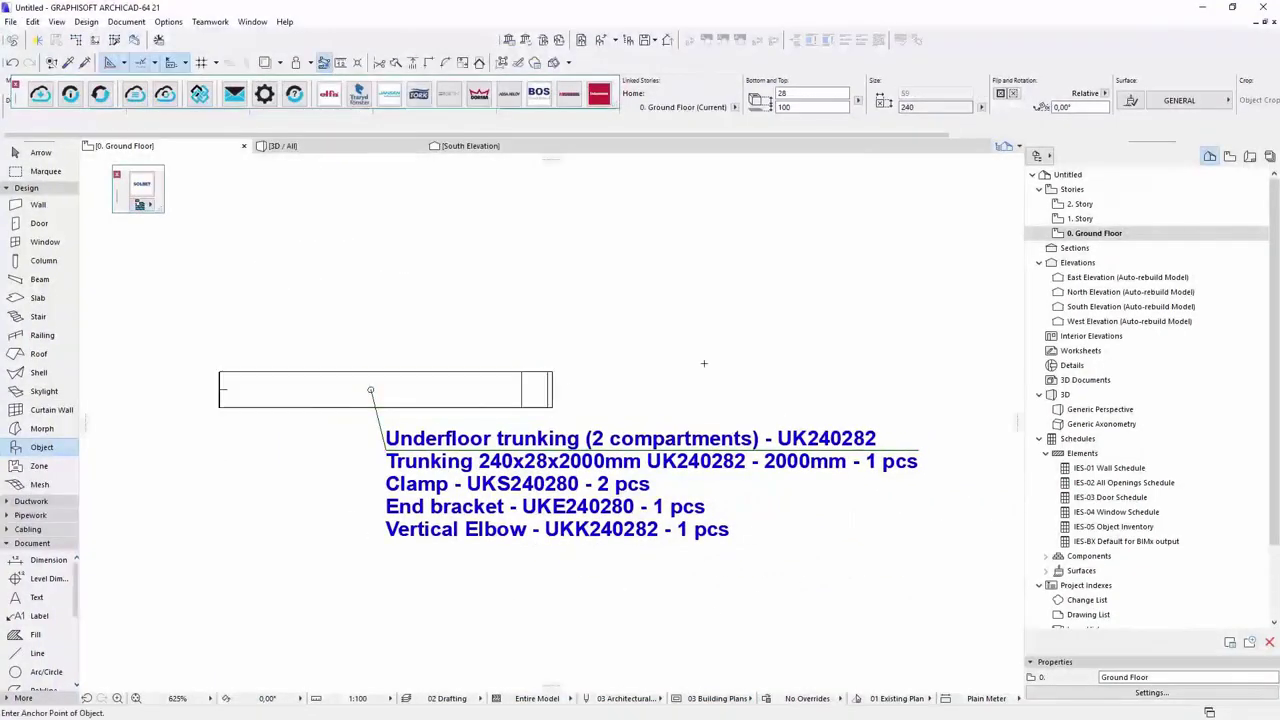
# Step: Select the trunking run and load the Hager Electric_Cable_Junction_Box into its object settings
pyautogui.press('Escape')
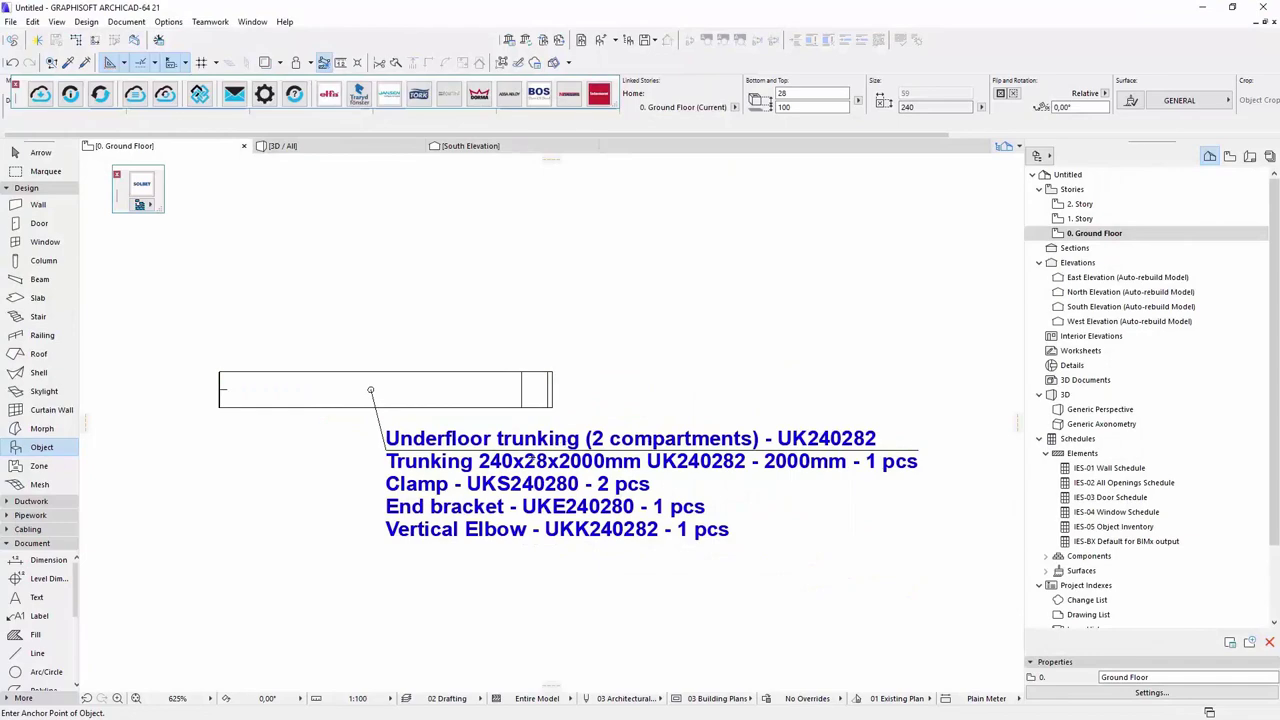
pyautogui.moveTo(366, 391); pyautogui.dragTo(389, 366, button='middle')
pyautogui.keyDown('shift'); pyautogui.click(406, 357); pyautogui.keyUp('shift')
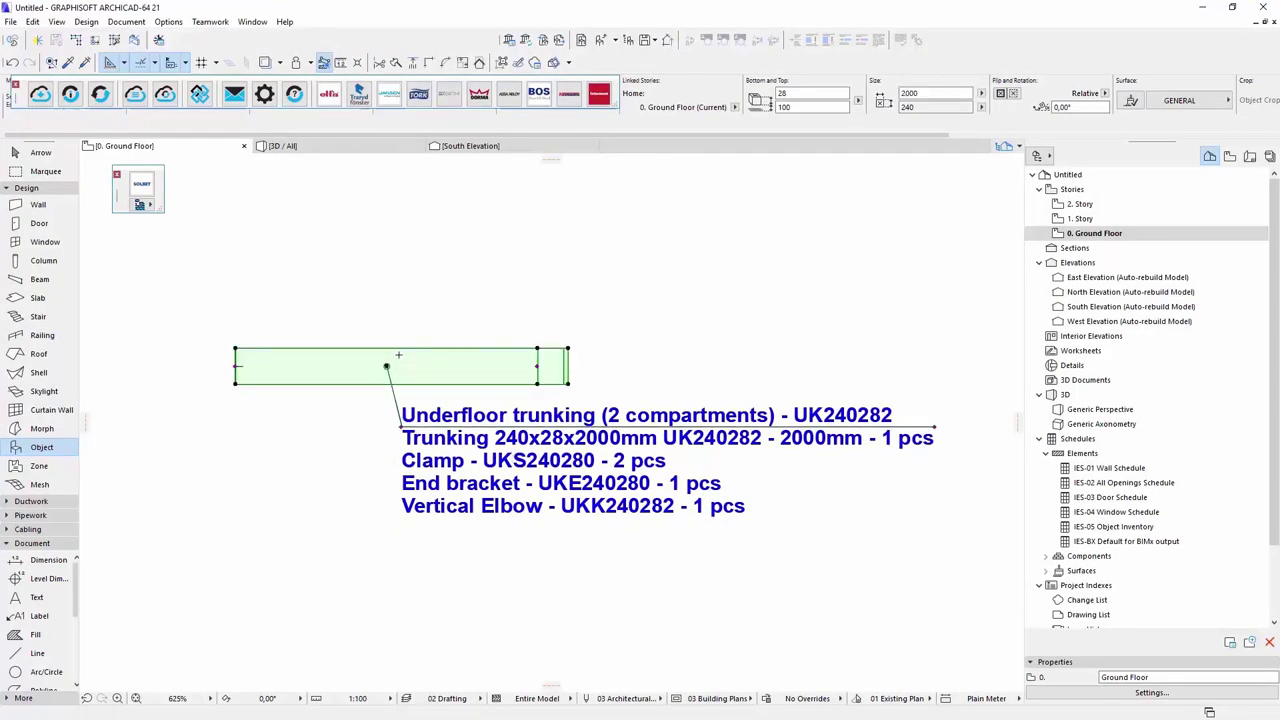
pyautogui.hotkey('ctrl', 't')
pyautogui.click(262, 565)
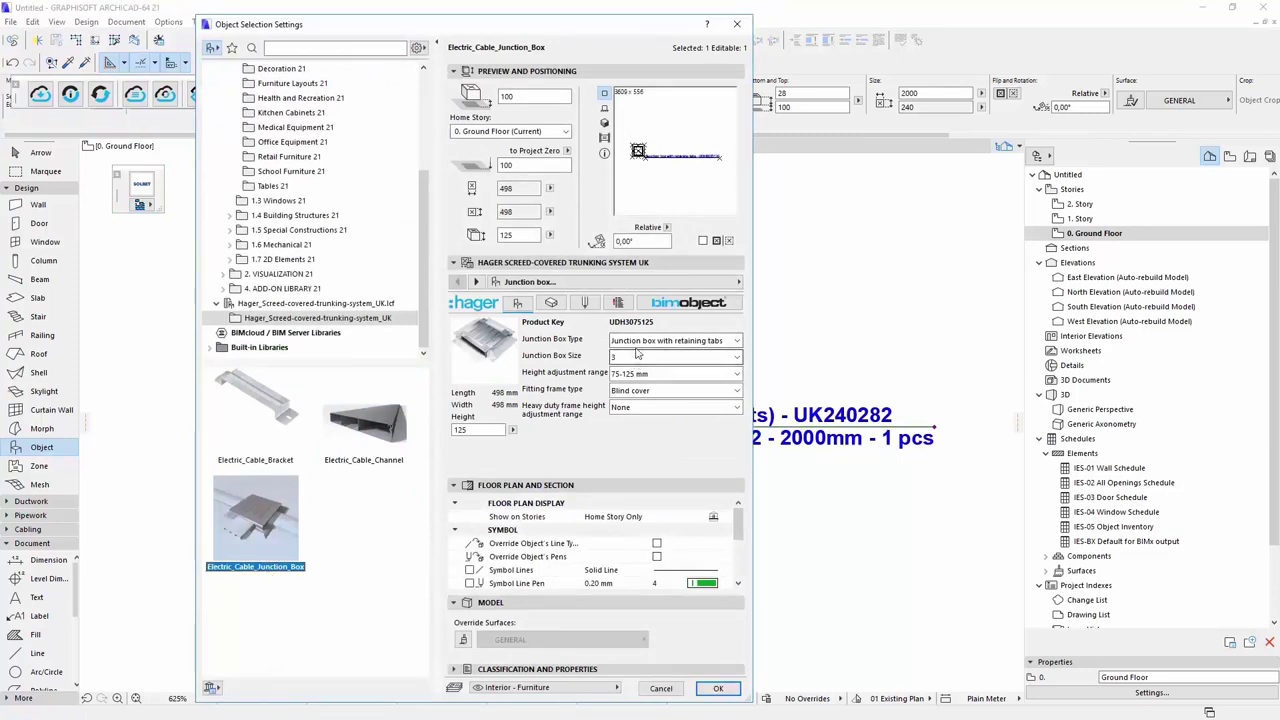
# Step: Set the junction box to retaining tabs, size 3, 165-215 mm range and 200 mm height
pyautogui.click(637, 341)
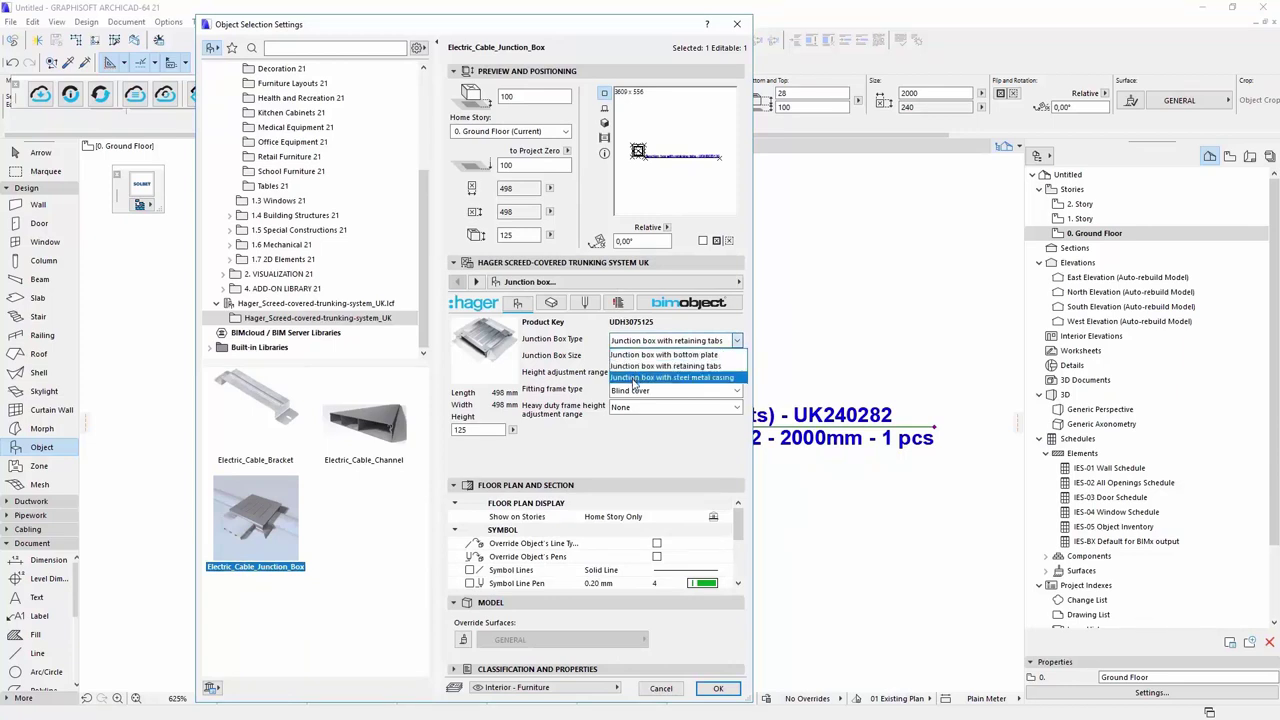
pyautogui.click(585, 368)
pyautogui.click(643, 357)
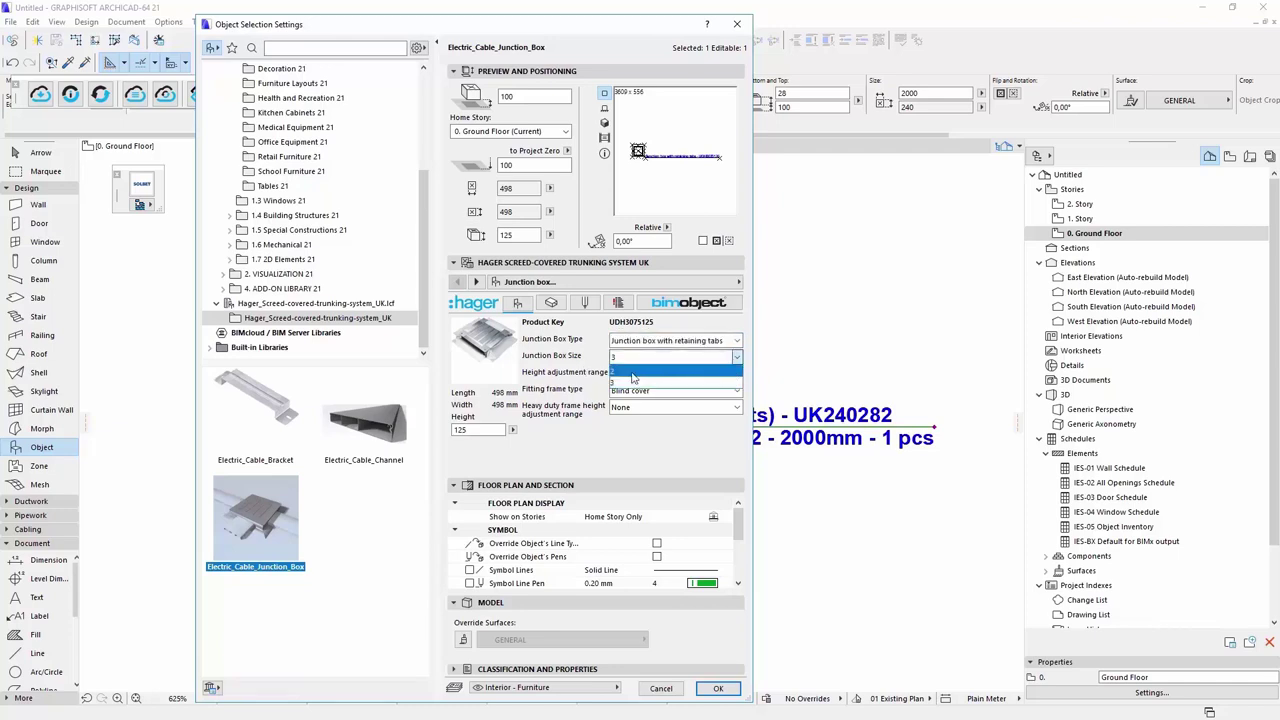
pyautogui.click(589, 385)
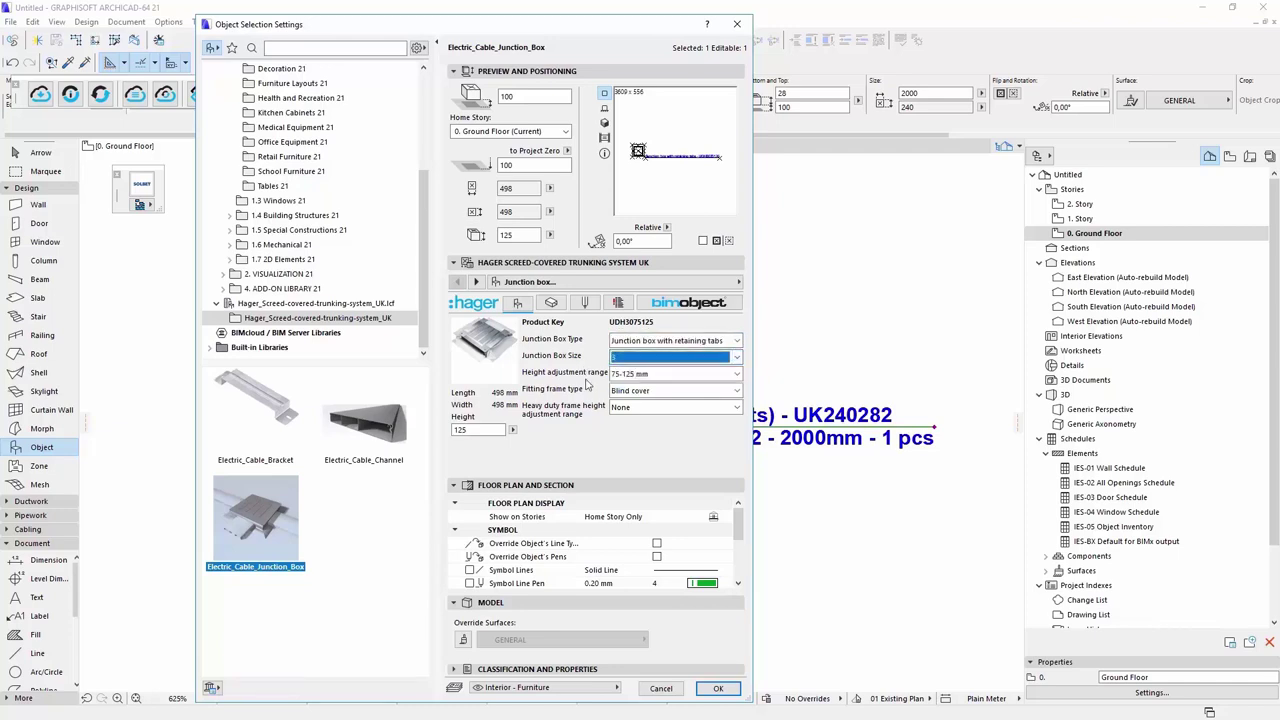
pyautogui.click(640, 375)
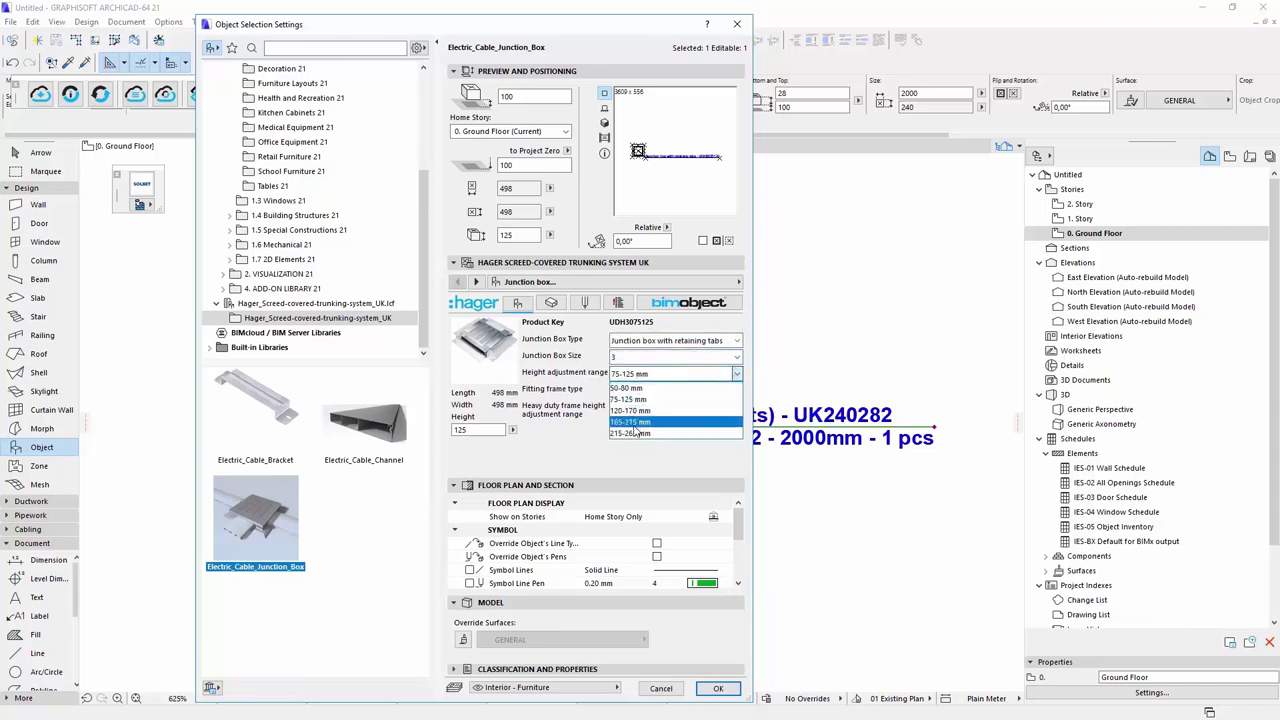
pyautogui.click(632, 421)
pyautogui.moveTo(484, 429); pyautogui.dragTo(435, 430)
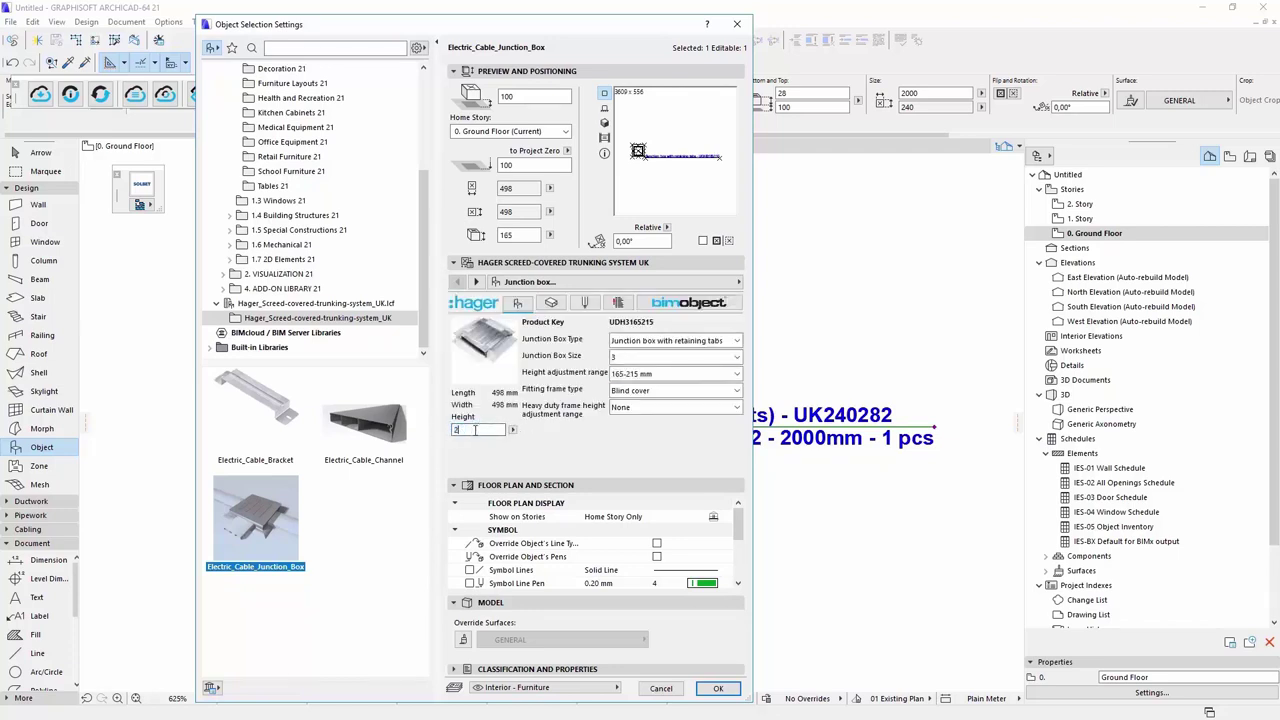
pyautogui.write('00')
pyautogui.press('Return')
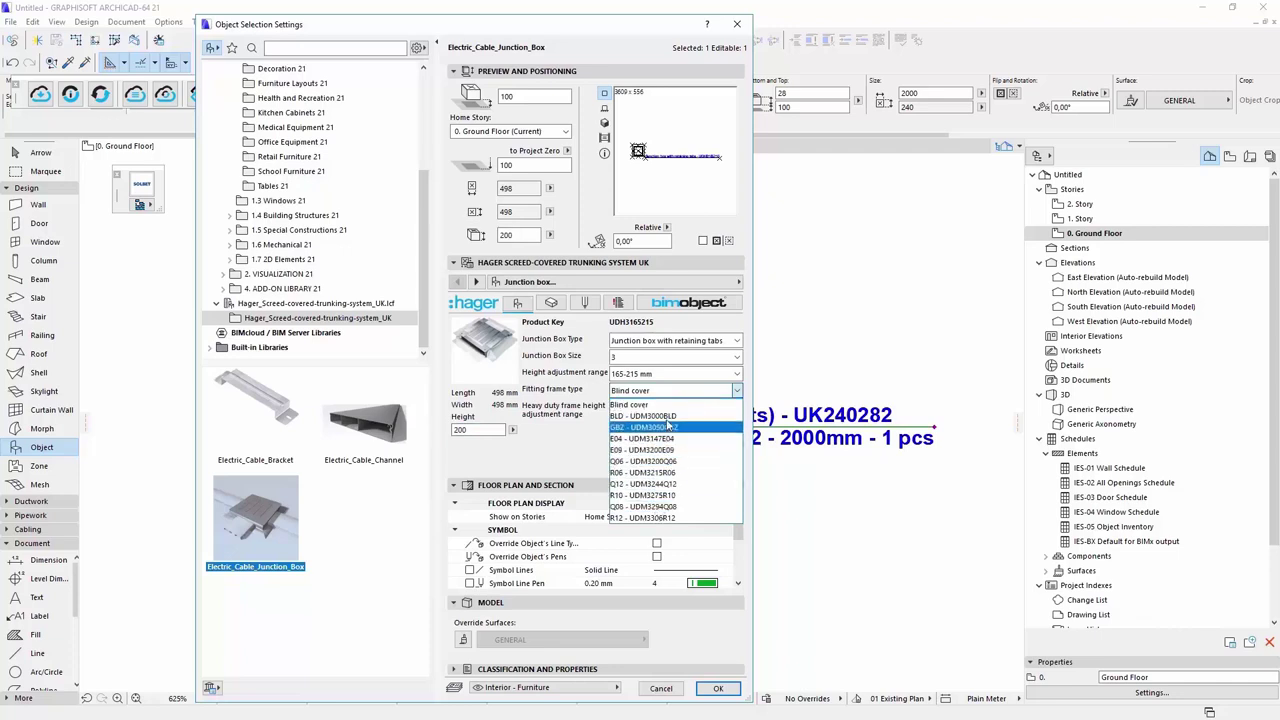
# Step: Give it the UDSLS203 heavy-duty frame, then place and position the box with its label
pyautogui.click(648, 404)
pyautogui.click(651, 408)
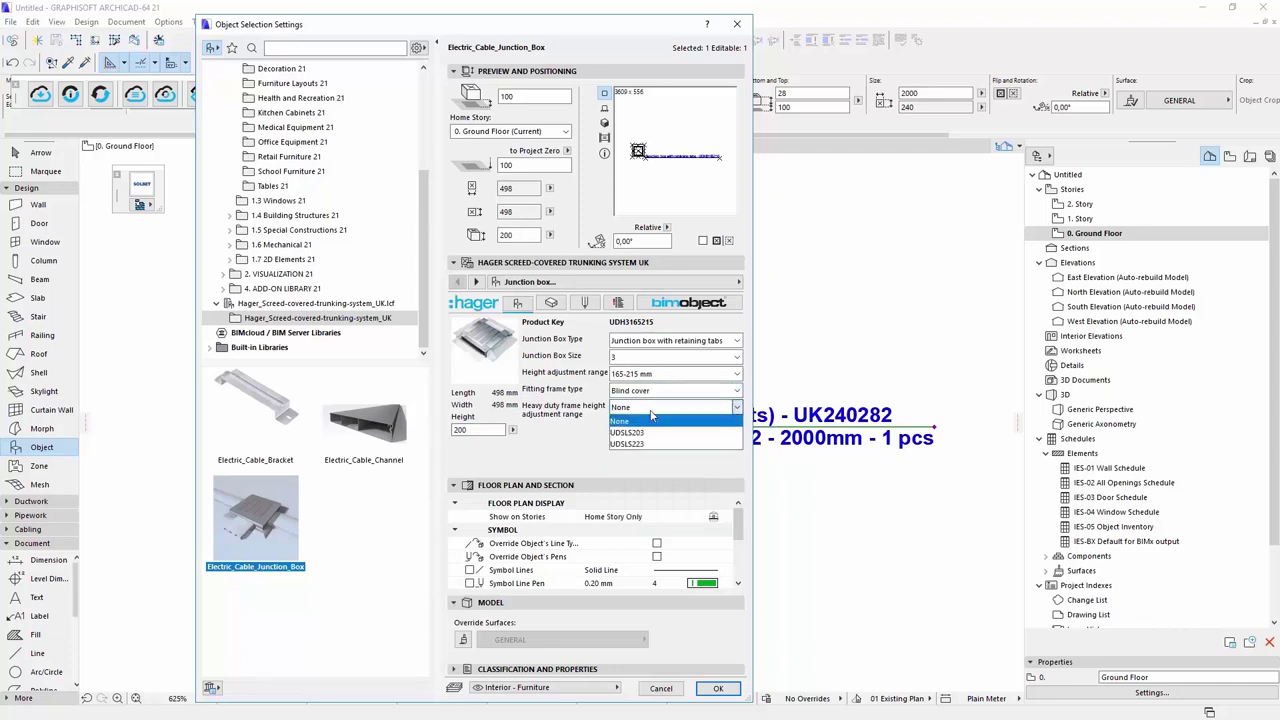
pyautogui.click(627, 432)
pyautogui.click(717, 688)
pyautogui.moveTo(282, 350)
pyautogui.mouseDown(button='middle')
pyautogui.moveTo(494, 361)
pyautogui.moveTo(527, 385)
pyautogui.mouseUp(button='middle')
# Step: Run trunking upward from the junction box's top inlet and extend it further
pyautogui.click(481, 385)
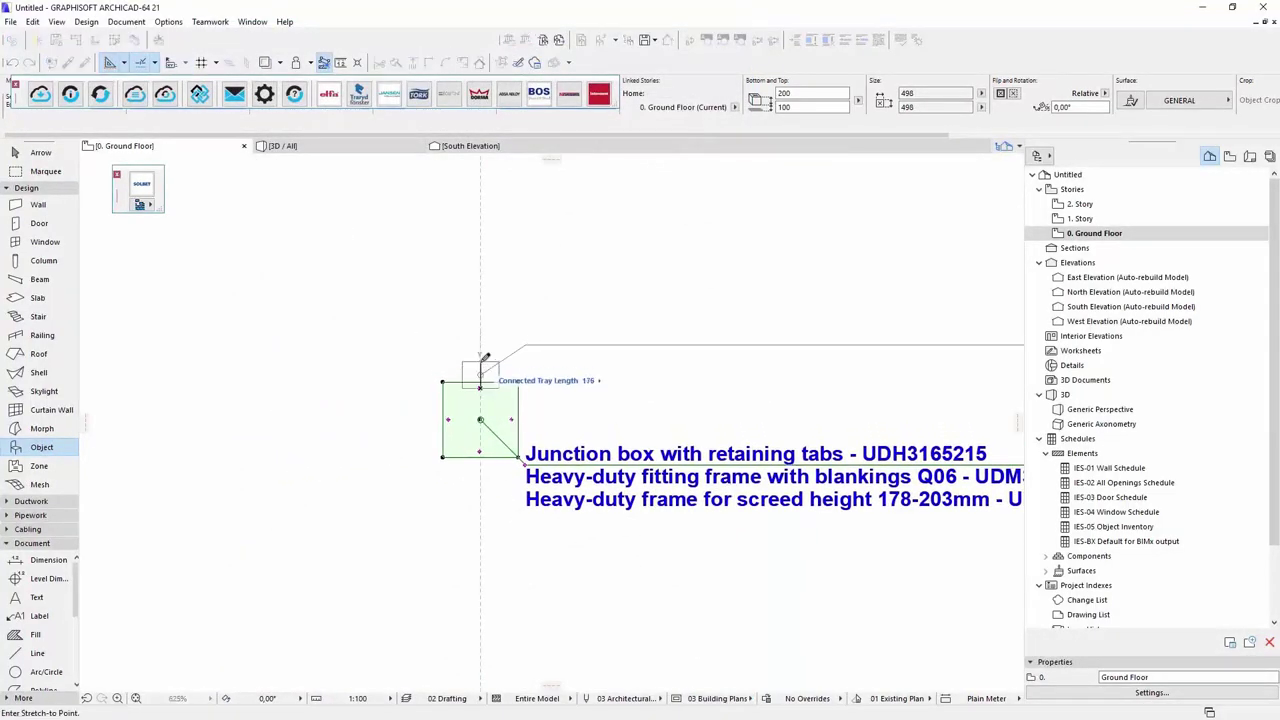
pyautogui.scroll(-1, 480, 337)
pyautogui.scroll(-1, 466, 400)
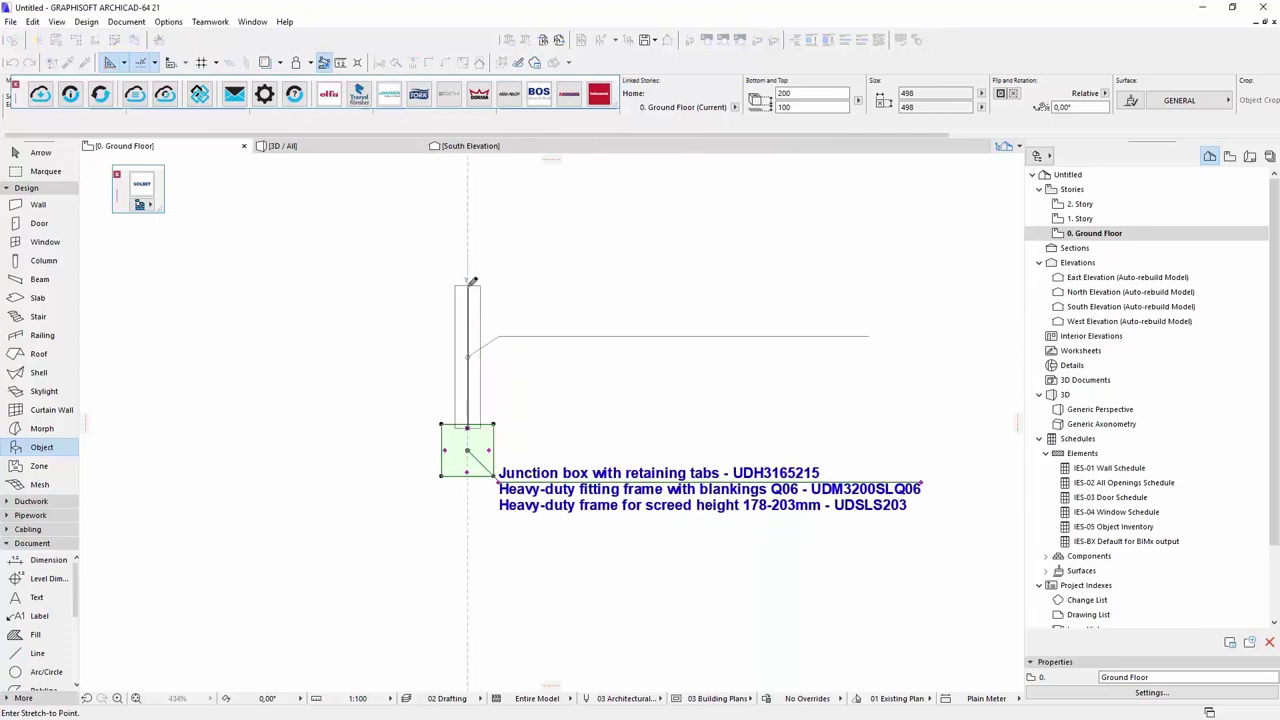
pyautogui.click(467, 285)
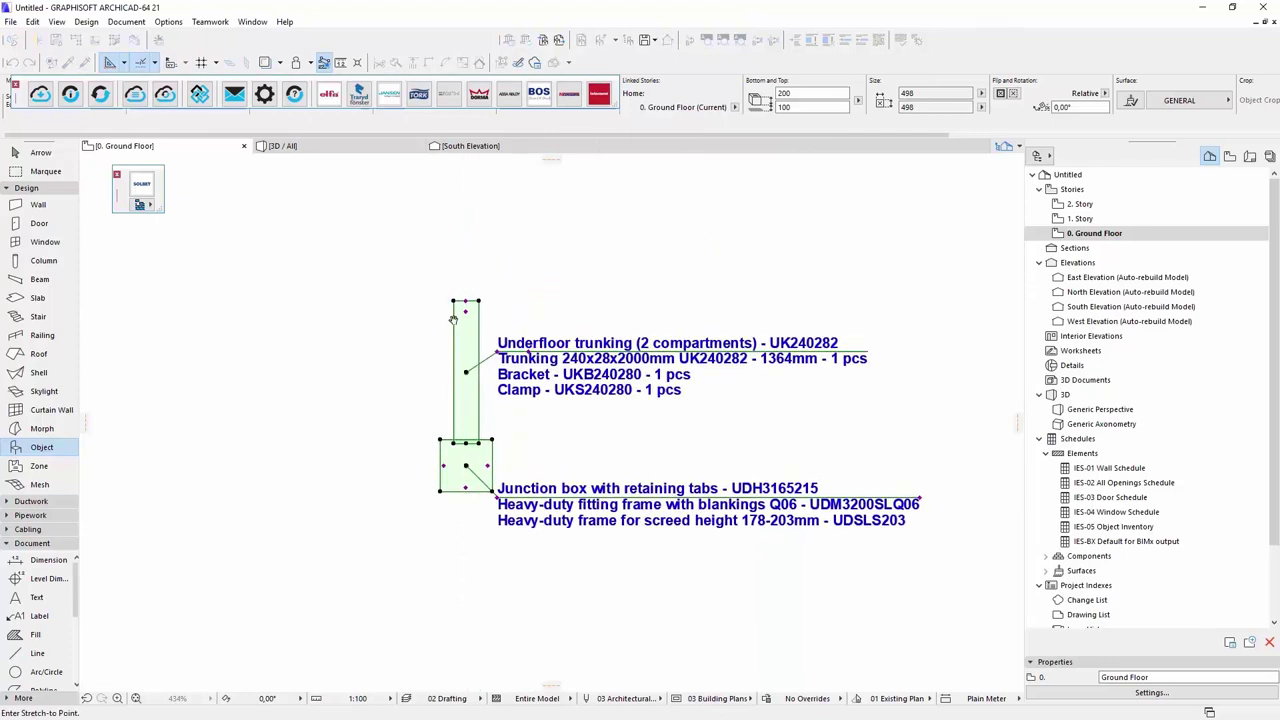
pyautogui.moveTo(466, 245); pyautogui.dragTo(443, 343, button='middle')
pyautogui.click(443, 287)
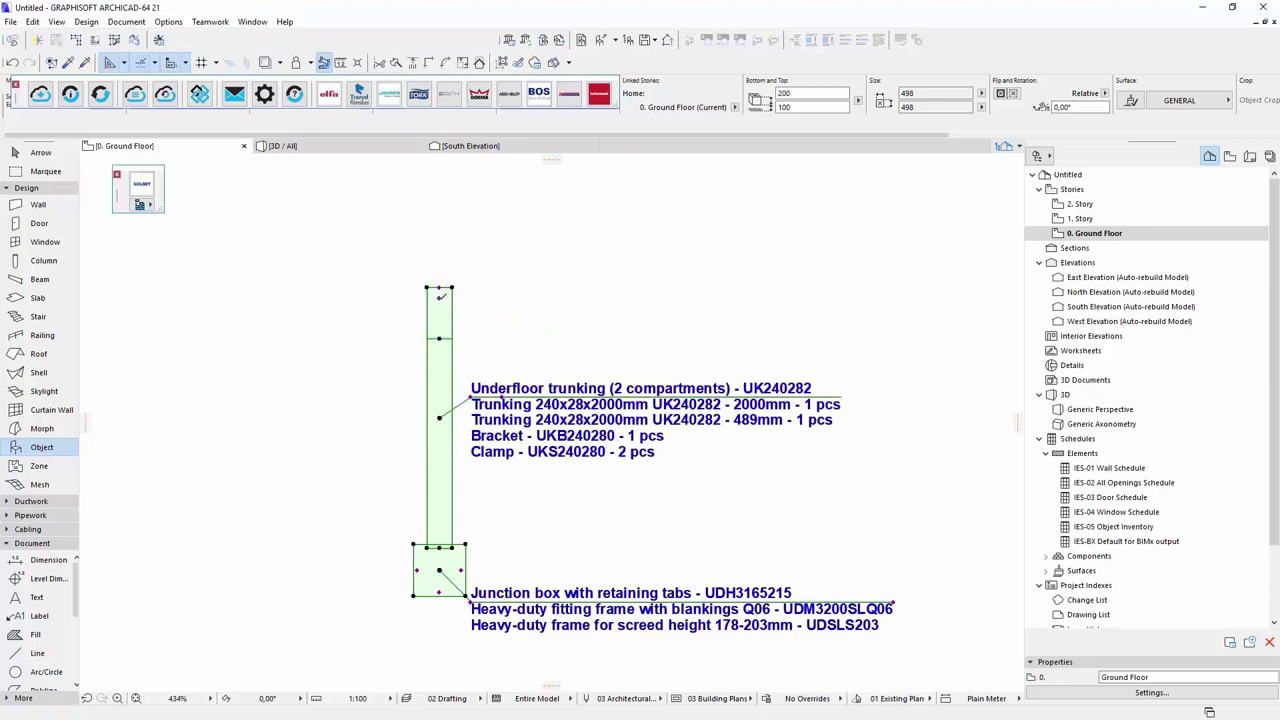
# Step: Swing the trunking about 25° around its base and show the box's inlet connection settings
pyautogui.click(441, 294)
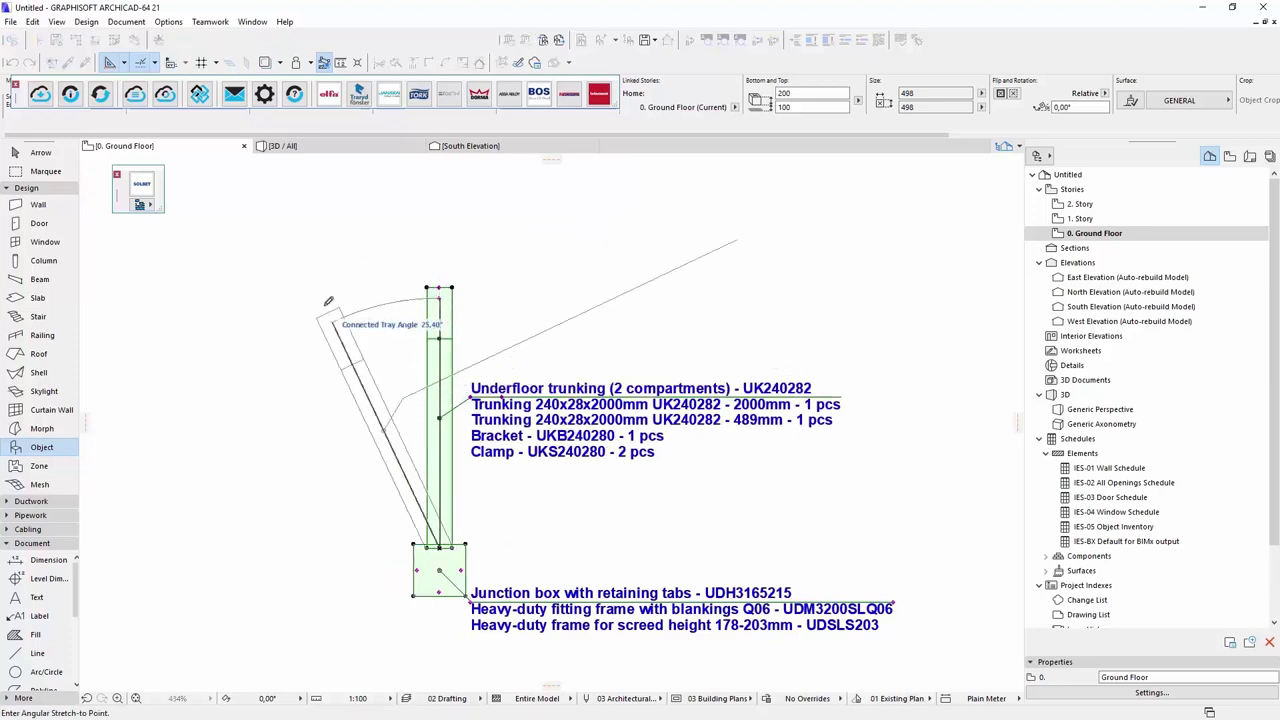
pyautogui.click(326, 304)
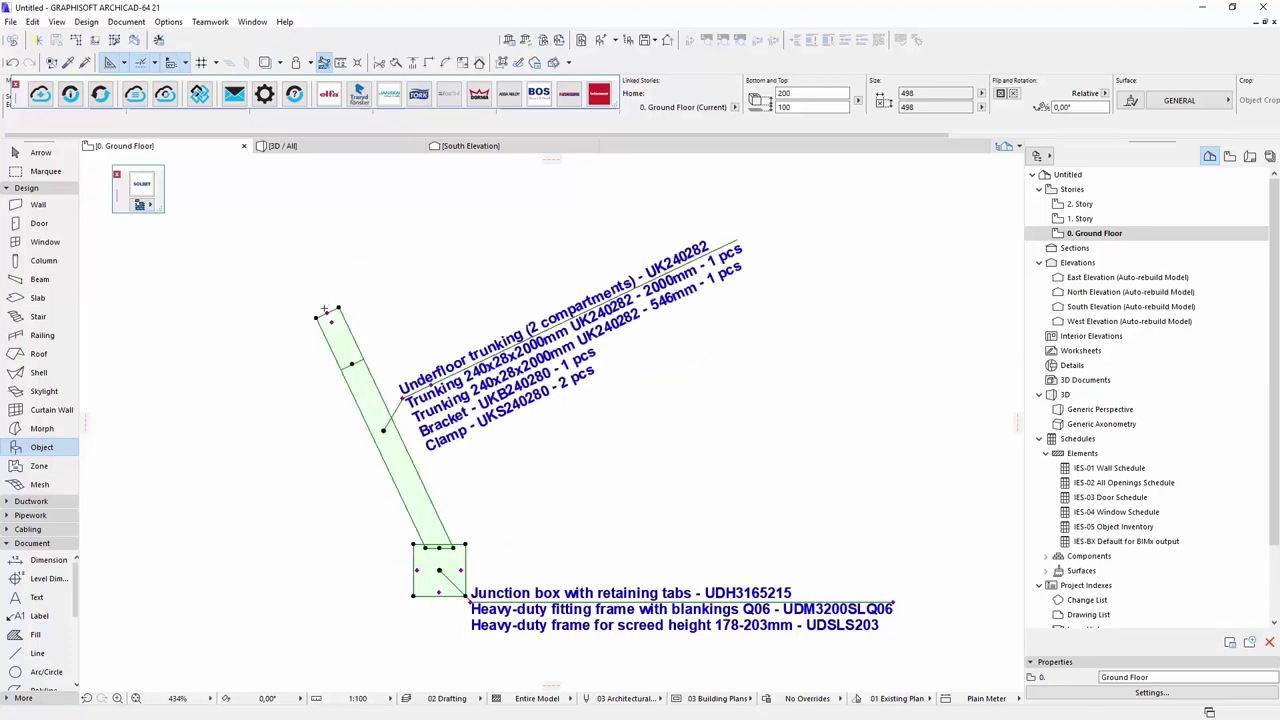
pyautogui.hotkey('ctrl', 't')
pyautogui.click(551, 303)
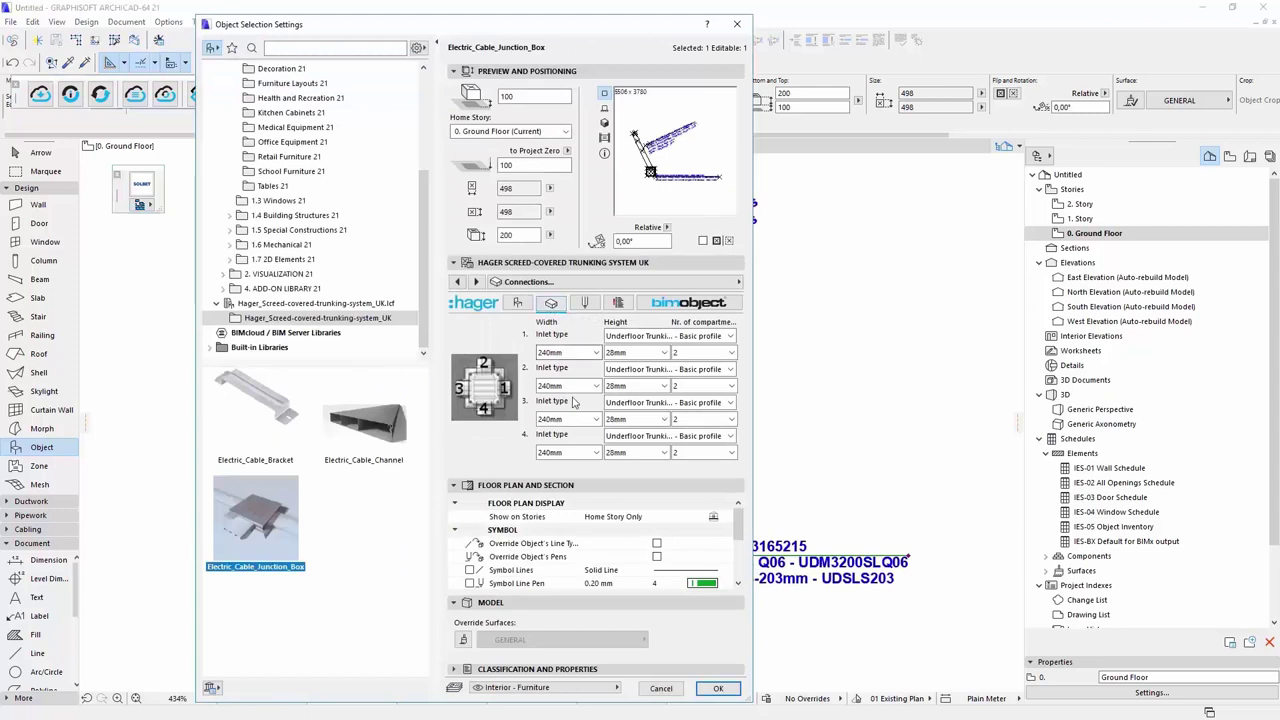
# Step: Connect junction box inlet 2 to trunking with a vertical elbow at 340mm width
pyautogui.click(660, 370)
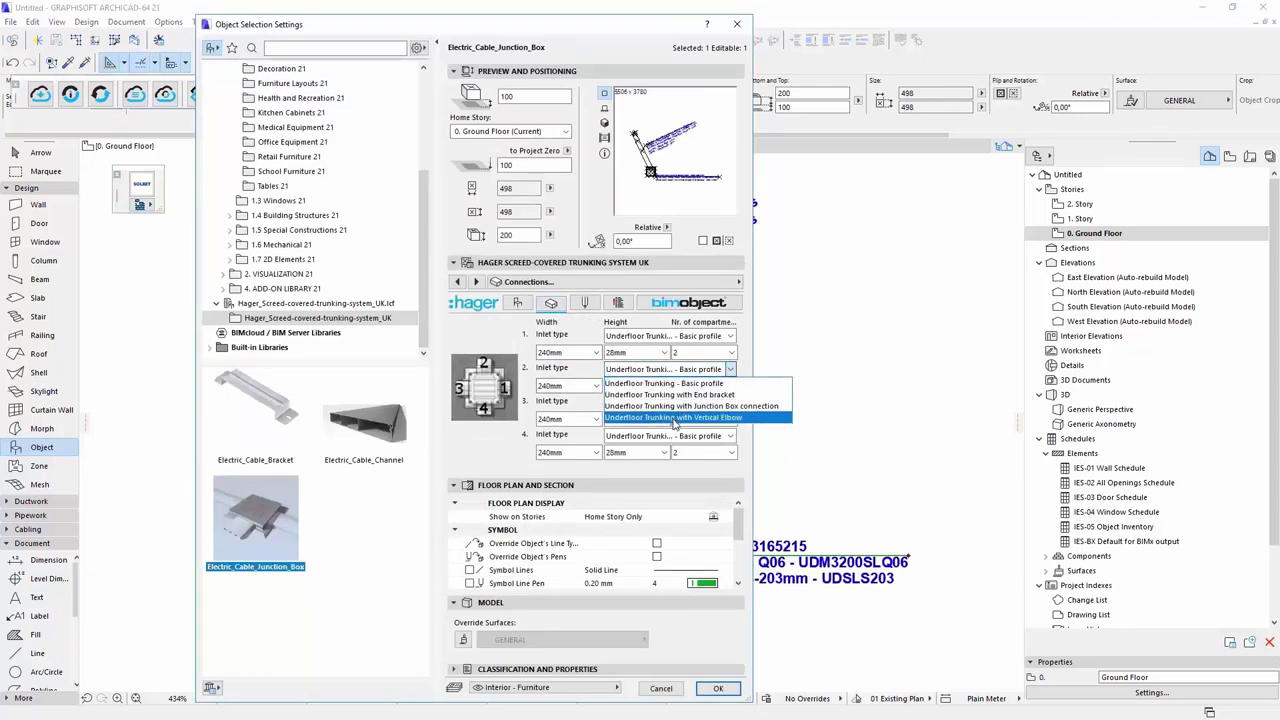
pyautogui.click(676, 418)
pyautogui.click(591, 387)
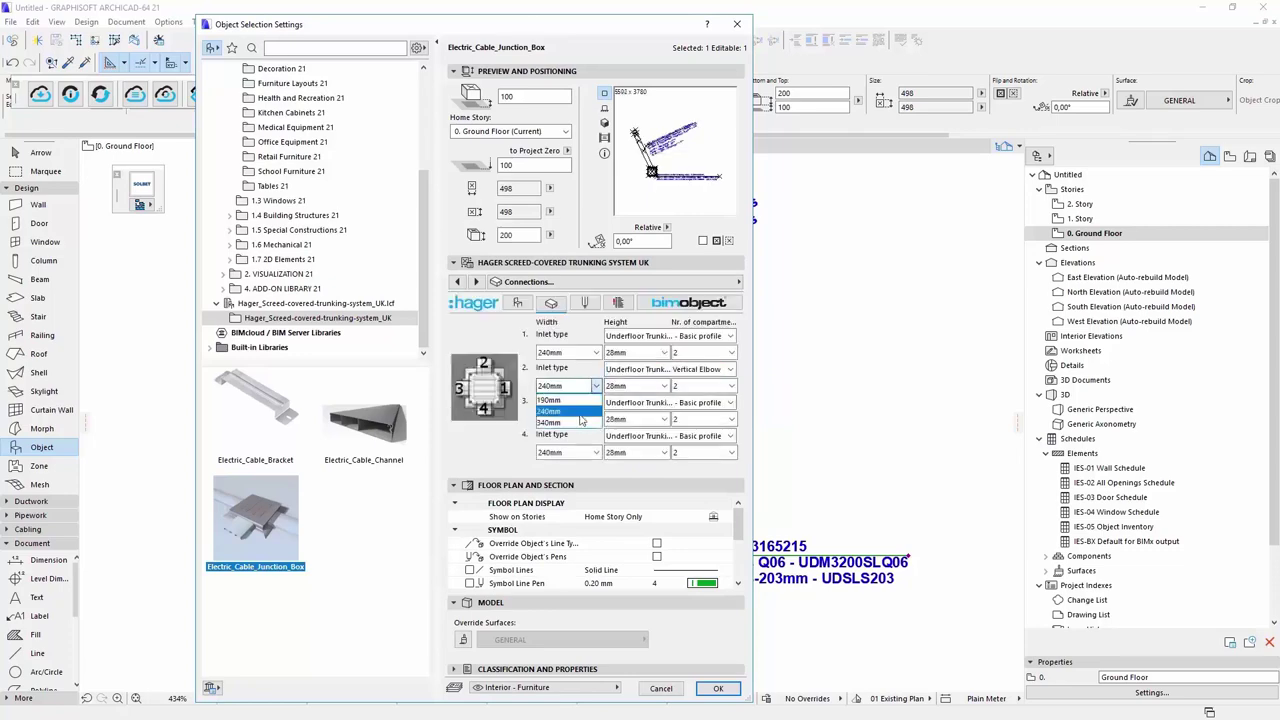
pyautogui.click(581, 421)
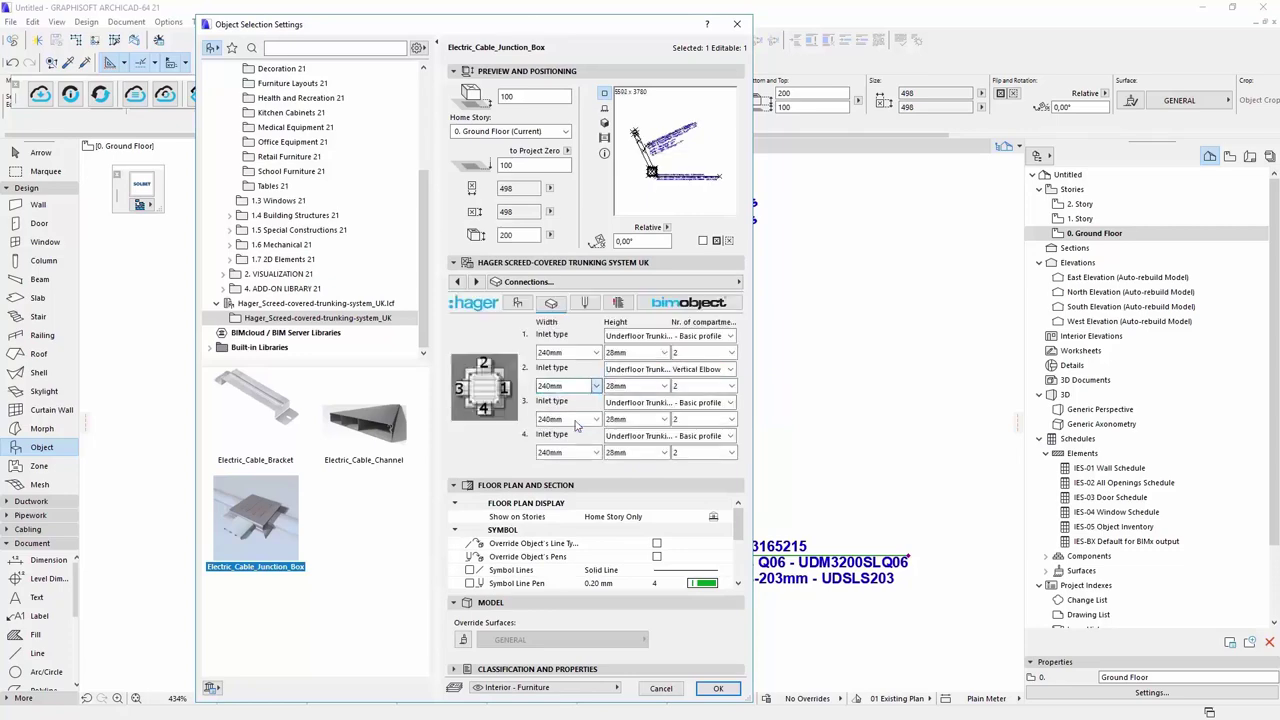
pyautogui.click(718, 688)
# Step: Check the trunking run in 3D, then download the Hager VE-EE ArchiCAD reference project
pyautogui.press('F5')
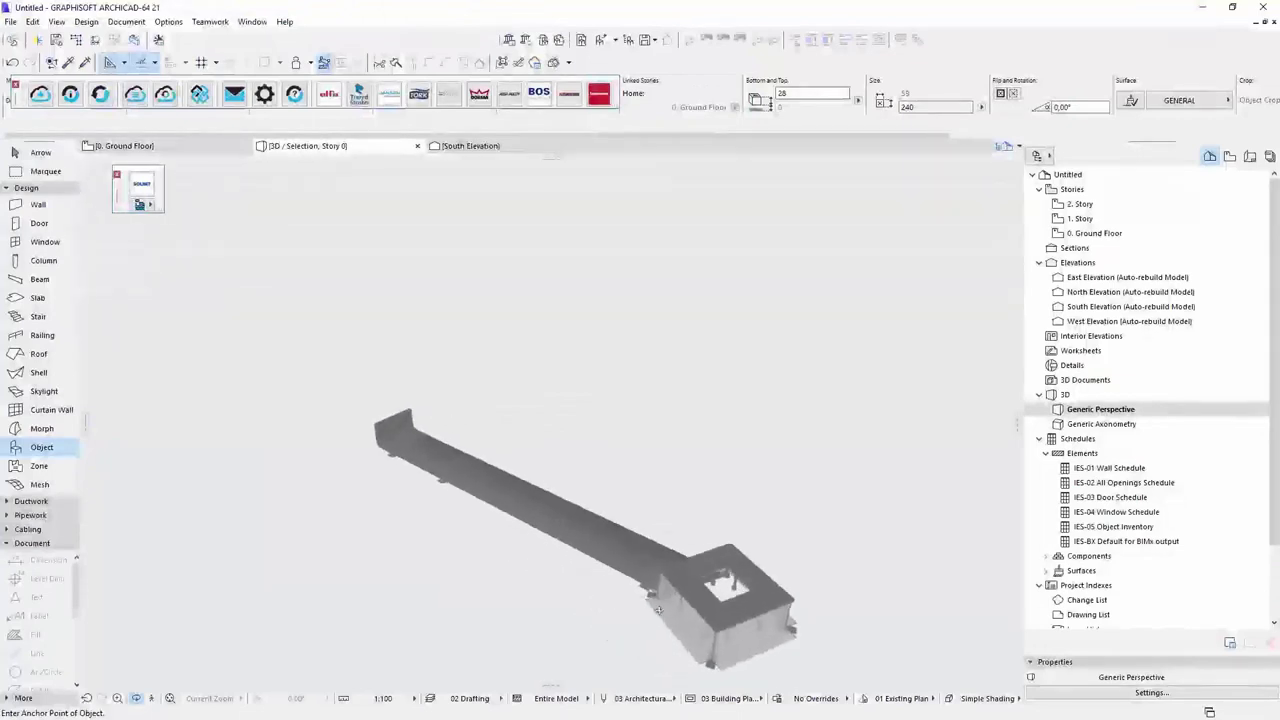
pyautogui.keyDown('shift'); pyautogui.moveTo(658, 610); pyautogui.dragTo(628, 502, button='middle'); pyautogui.keyUp('shift')
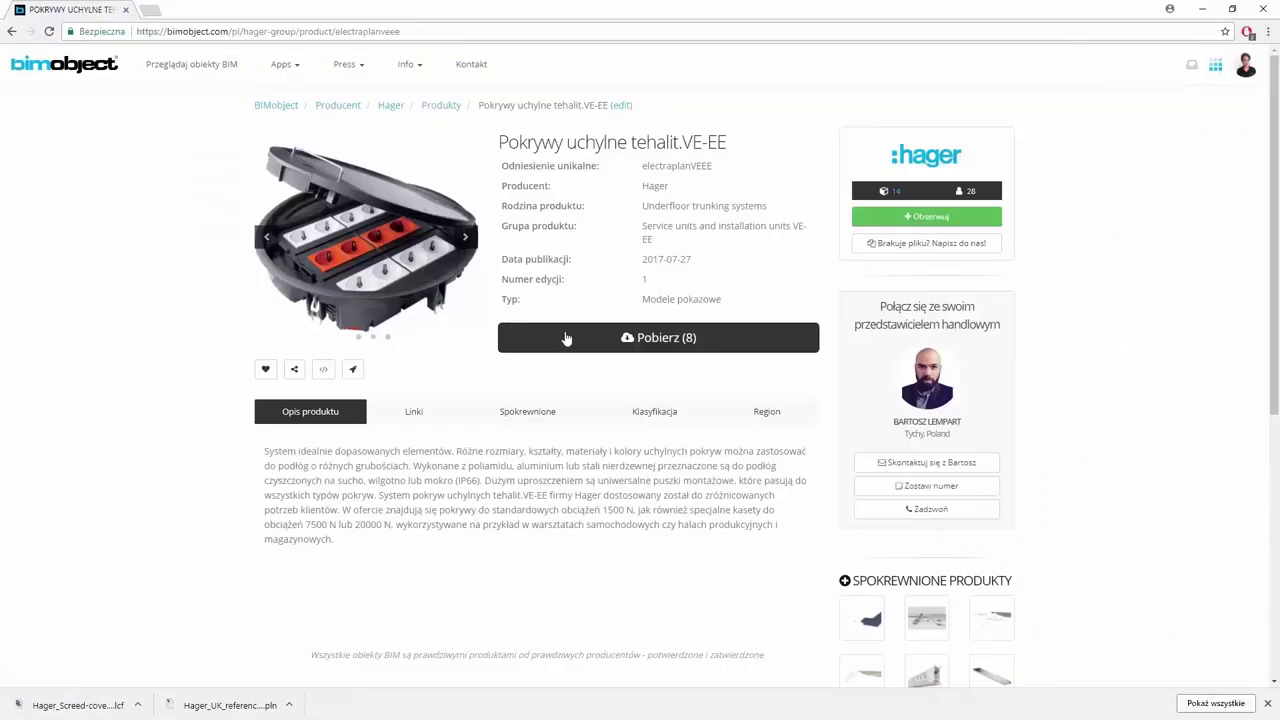
pyautogui.click(566, 337)
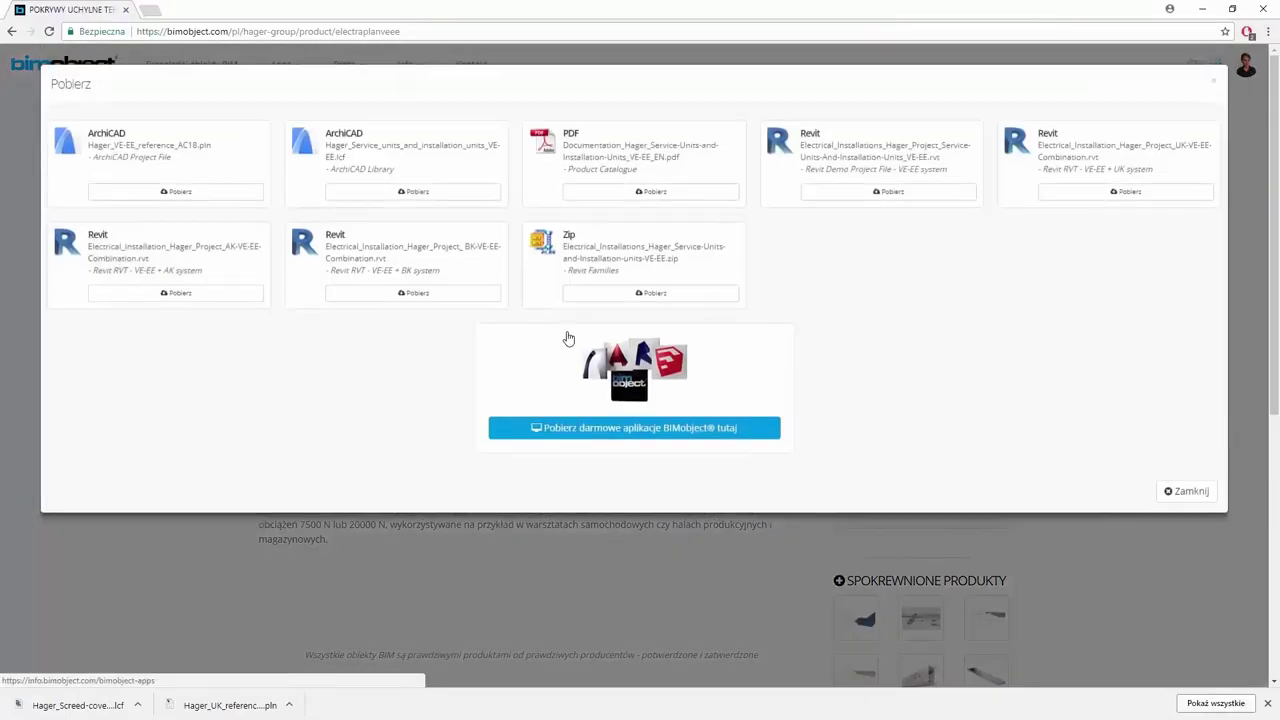
pyautogui.click(240, 194)
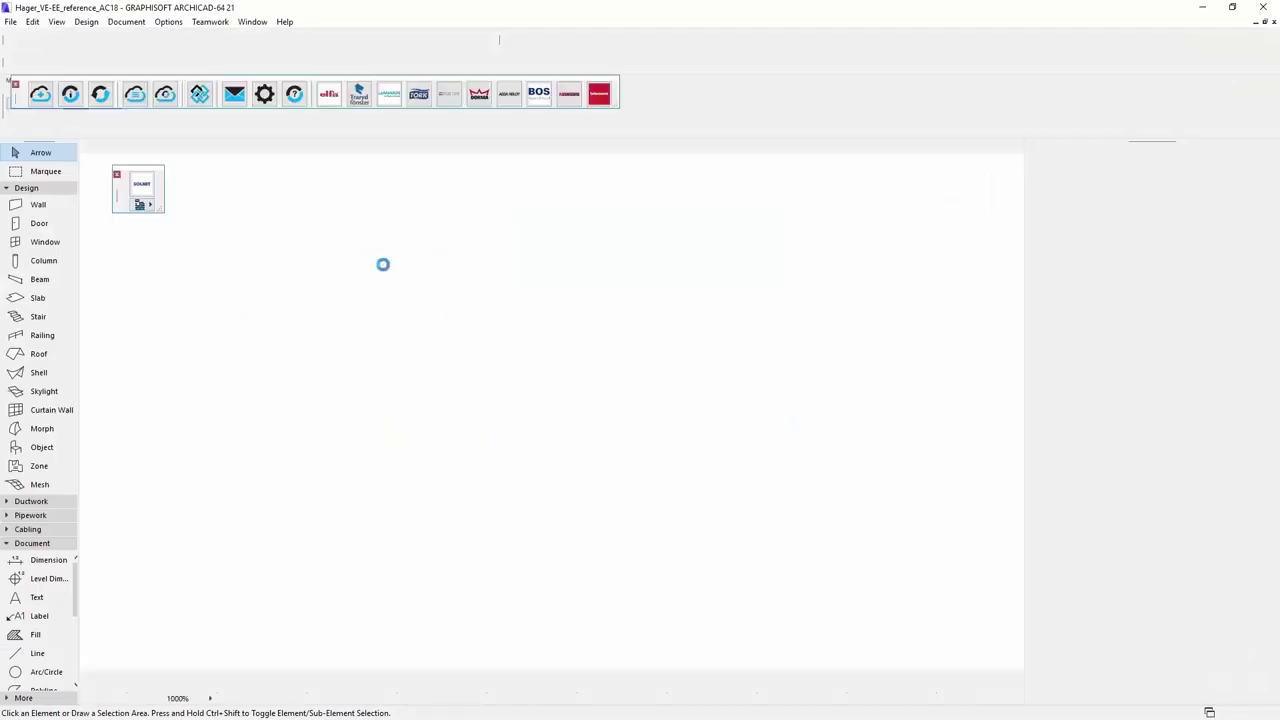
# Step: Zoom and pan the reference plan to read the junction box, VQ/VR/VE supply unit and levelling unit labels
pyautogui.scroll(2, 657, 374)
pyautogui.scroll(2, 414, 274)
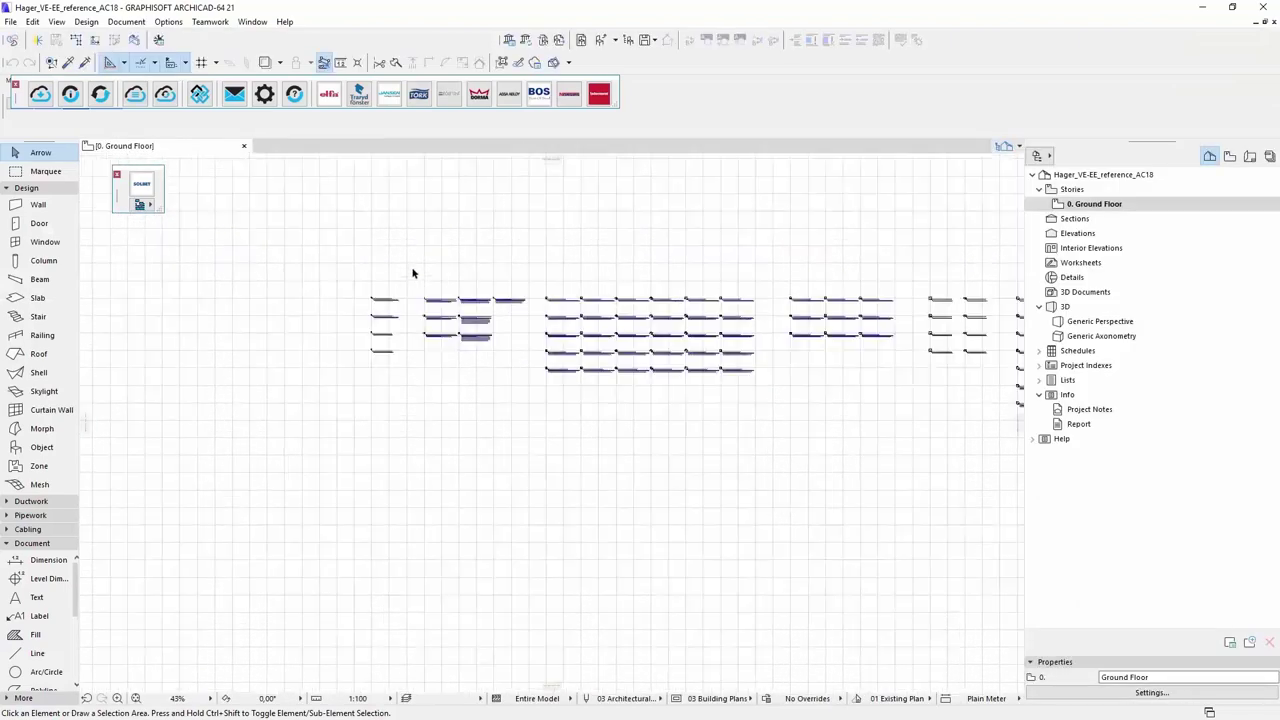
pyautogui.scroll(1, 361, 312)
pyautogui.scroll(3, 340, 335)
pyautogui.scroll(3, 334, 340)
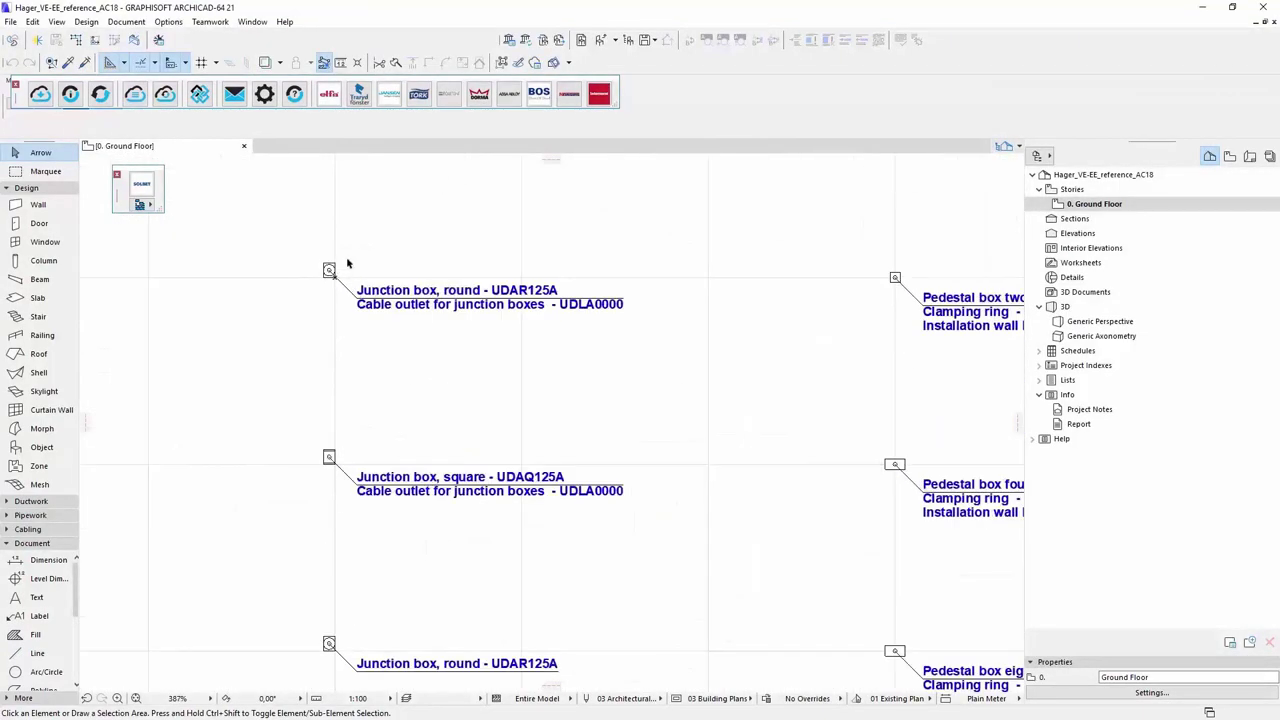
pyautogui.scroll(1, 380, 348)
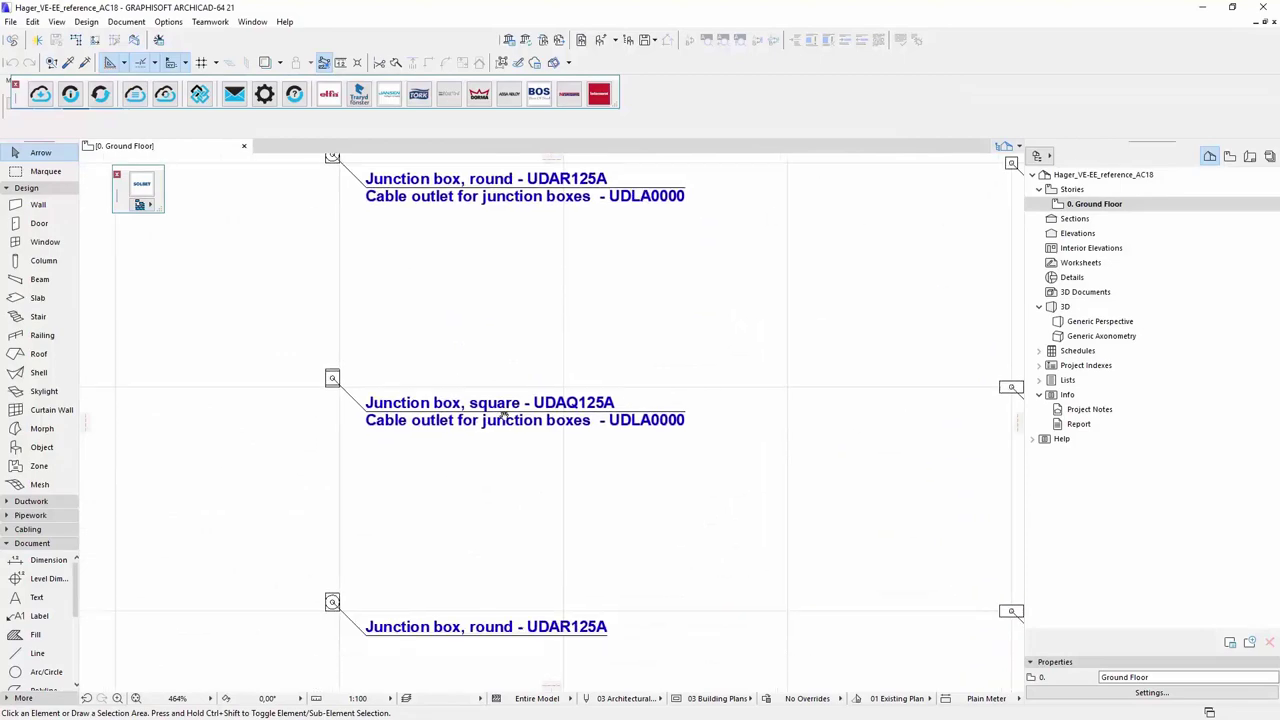
pyautogui.moveTo(486, 529); pyautogui.dragTo(469, 253, button='middle')
pyautogui.scroll(-2, 610, 296)
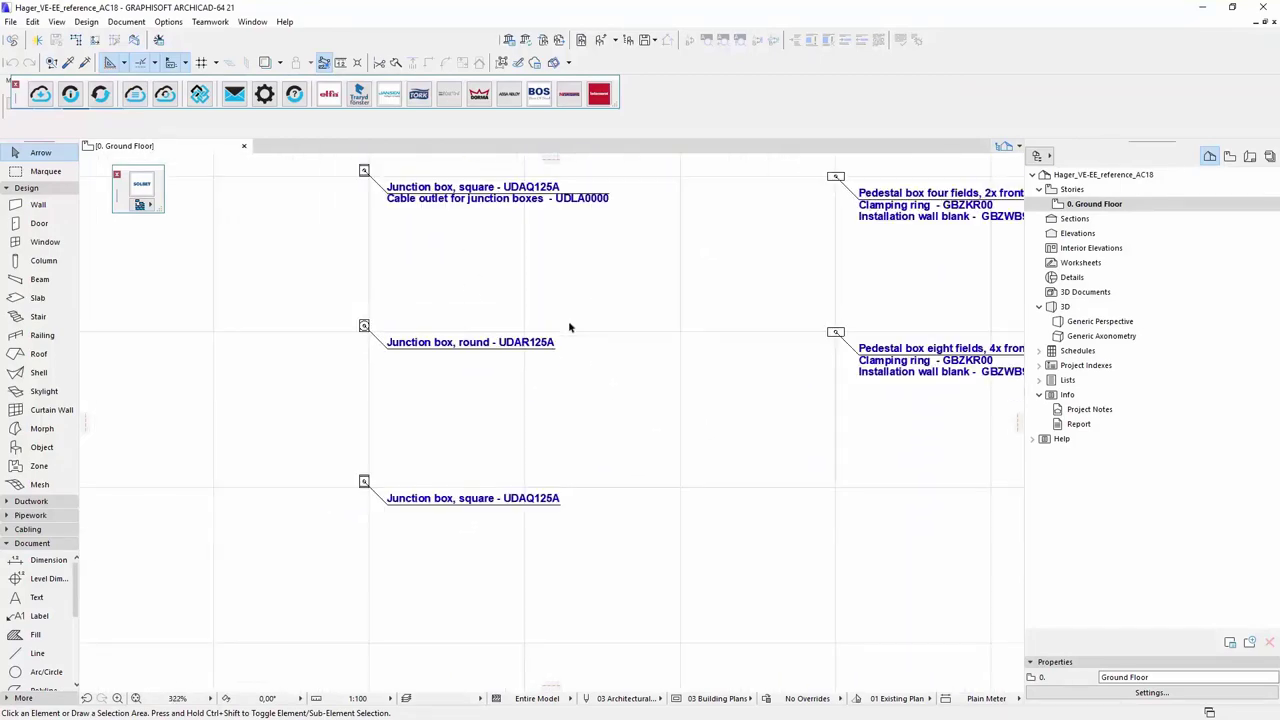
pyautogui.scroll(-2, 569, 326)
pyautogui.moveTo(708, 437); pyautogui.dragTo(774, 549, button='middle')
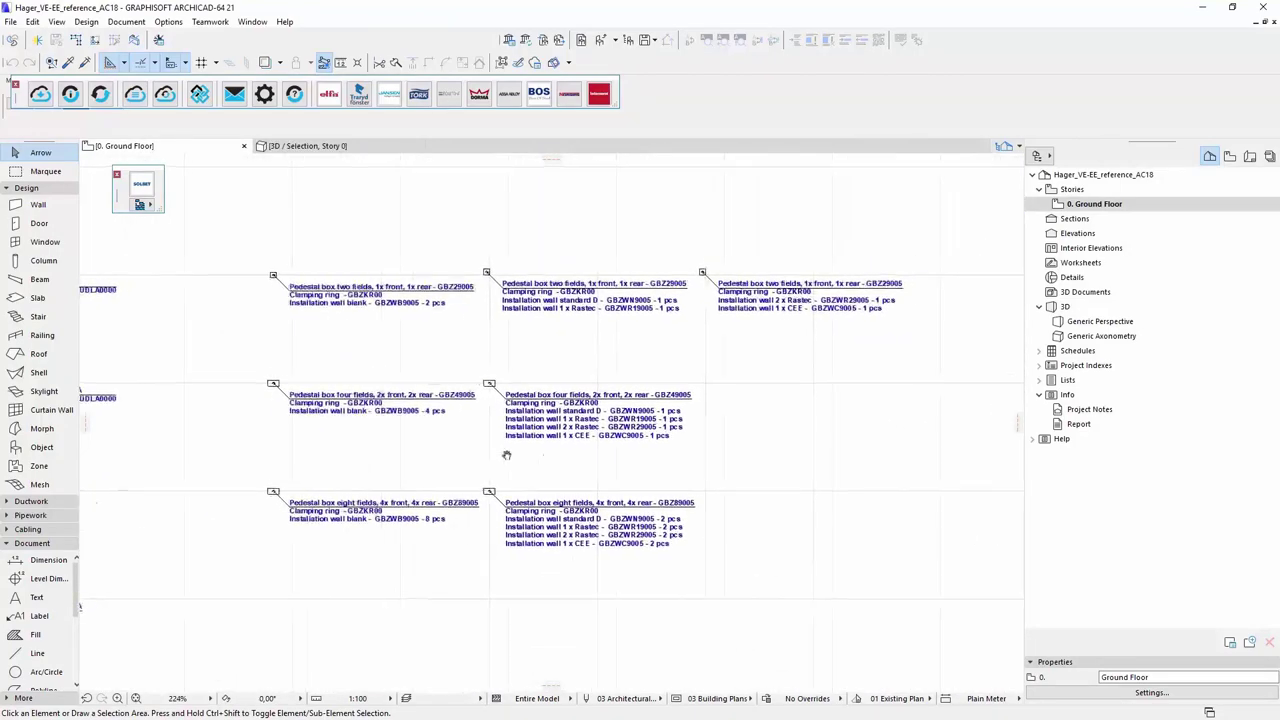
pyautogui.scroll(2, 381, 425)
pyautogui.scroll(-2, 381, 425)
pyautogui.moveTo(614, 480); pyautogui.dragTo(457, 486, button='middle')
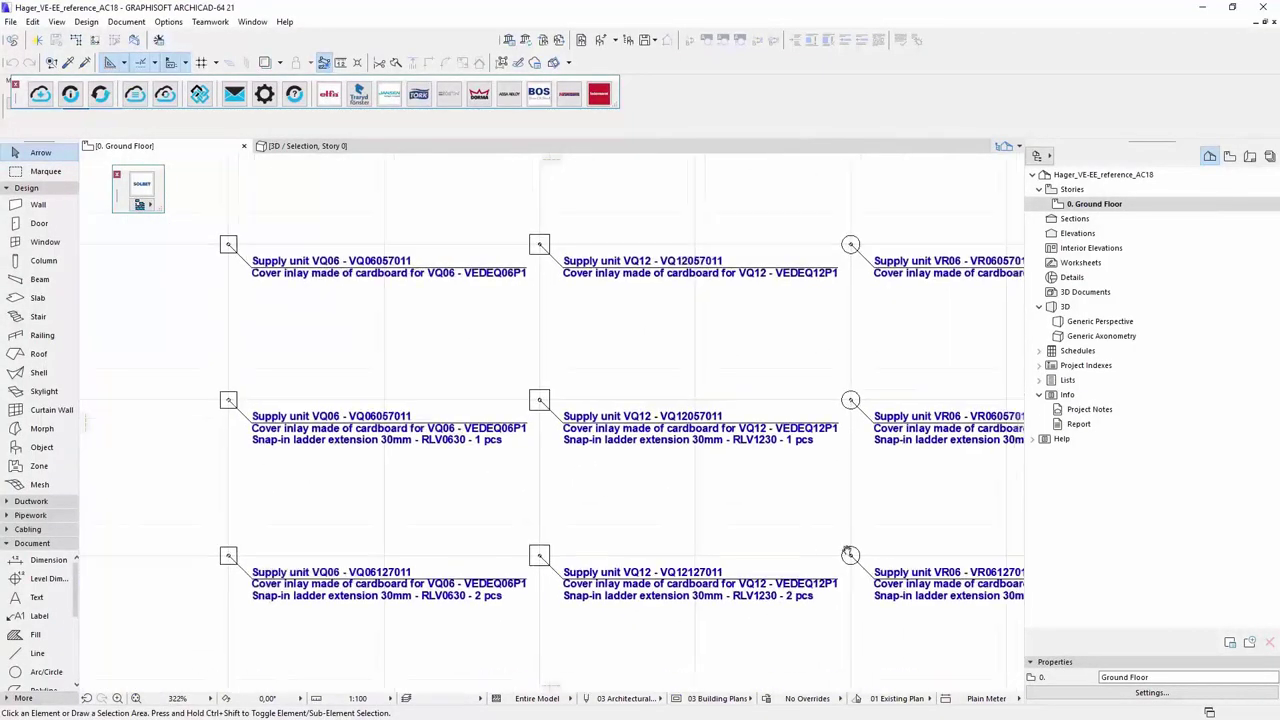
pyautogui.moveTo(800, 430); pyautogui.dragTo(500, 410, button='middle')
pyautogui.scroll(-1, 783, 420)
pyautogui.scroll(-1, 829, 429)
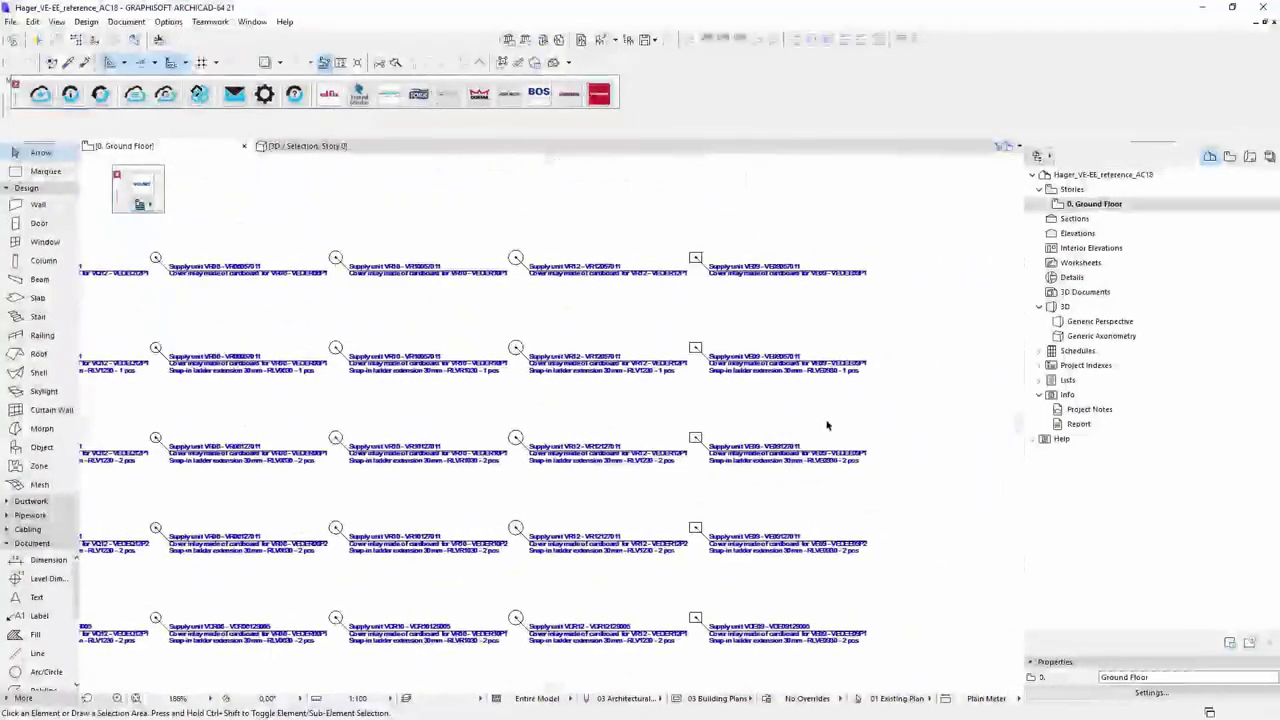
pyautogui.moveTo(829, 429); pyautogui.dragTo(489, 420, button='middle')
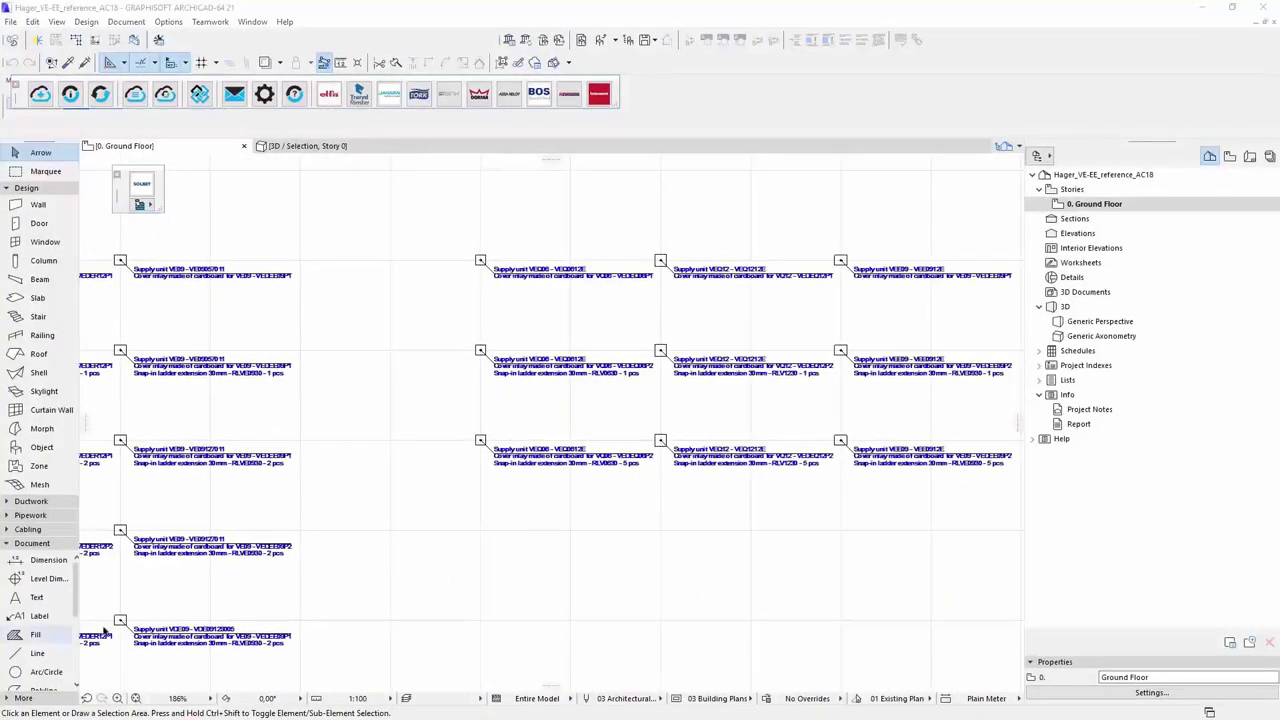
pyautogui.scroll(-1, 760, 571)
pyautogui.moveTo(583, 357); pyautogui.dragTo(574, 277, button='middle')
pyautogui.scroll(3, 880, 394)
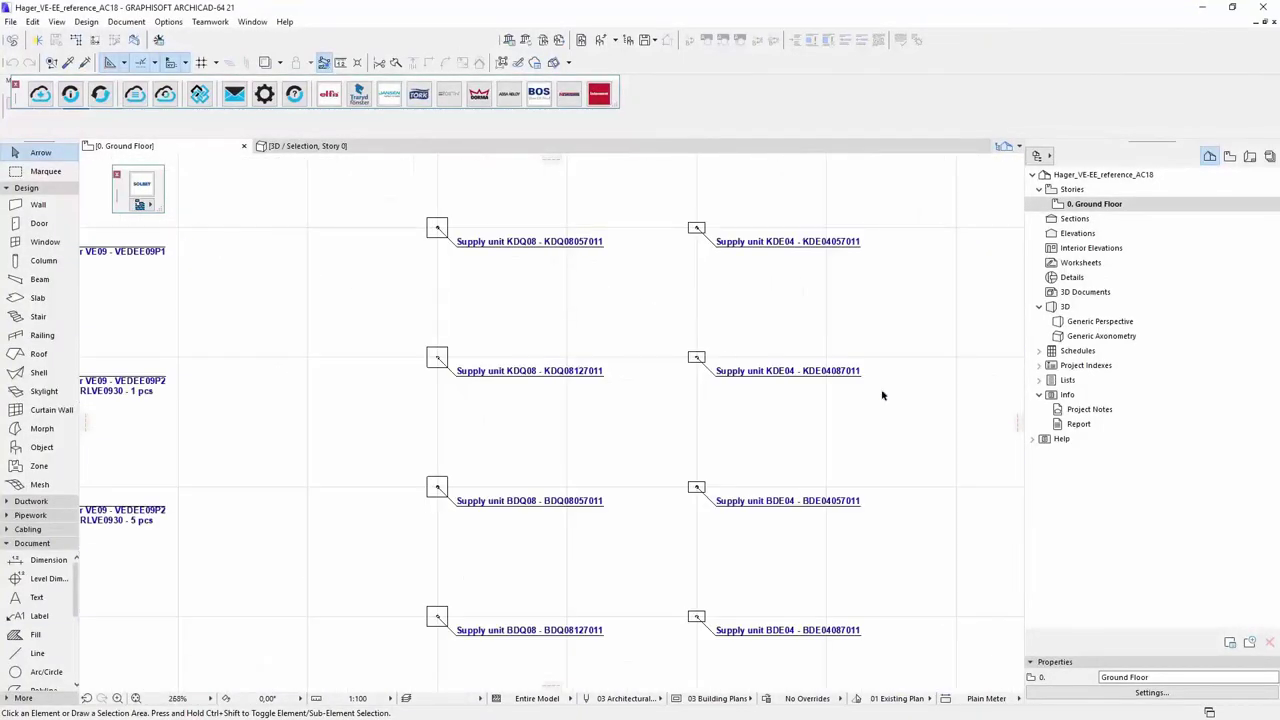
pyautogui.moveTo(880, 394)
pyautogui.mouseDown(button='middle')
pyautogui.moveTo(914, 374)
pyautogui.moveTo(960, 477)
pyautogui.mouseUp(button='middle')
pyautogui.scroll(-1, 794, 422)
pyautogui.moveTo(794, 422)
pyautogui.mouseDown(button='middle')
pyautogui.moveTo(977, 363)
pyautogui.moveTo(294, 397)
pyautogui.moveTo(785, 360)
pyautogui.mouseUp(button='middle')
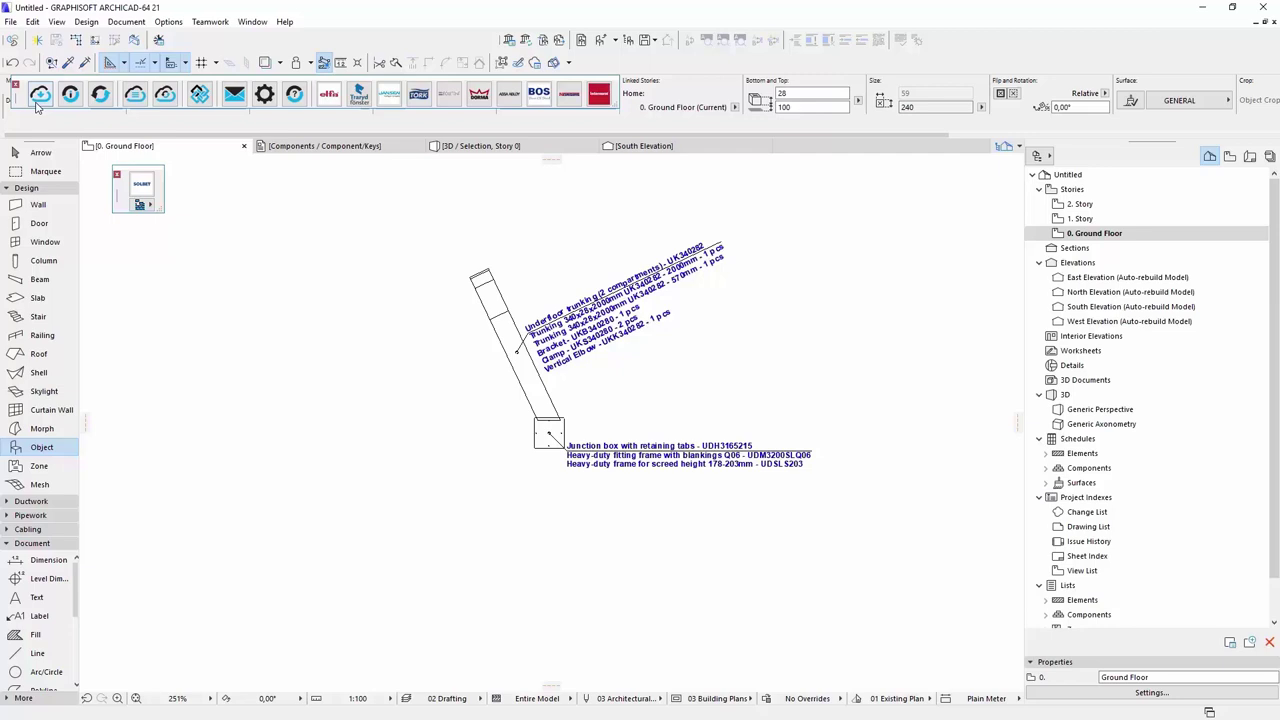
# Step: Search BIMobject for 'hager' and load the Floor boxes VE-EE product into the project
pyautogui.click(37, 103)
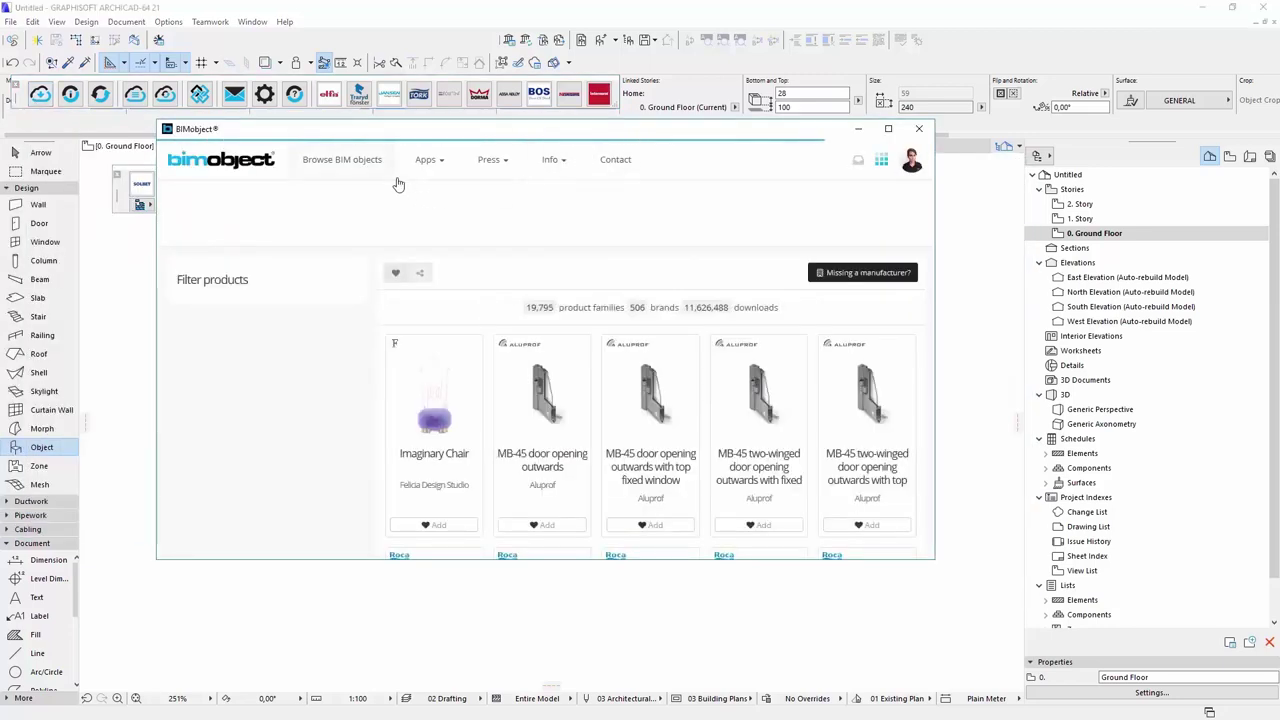
pyautogui.write('hager')
pyautogui.press('Return')
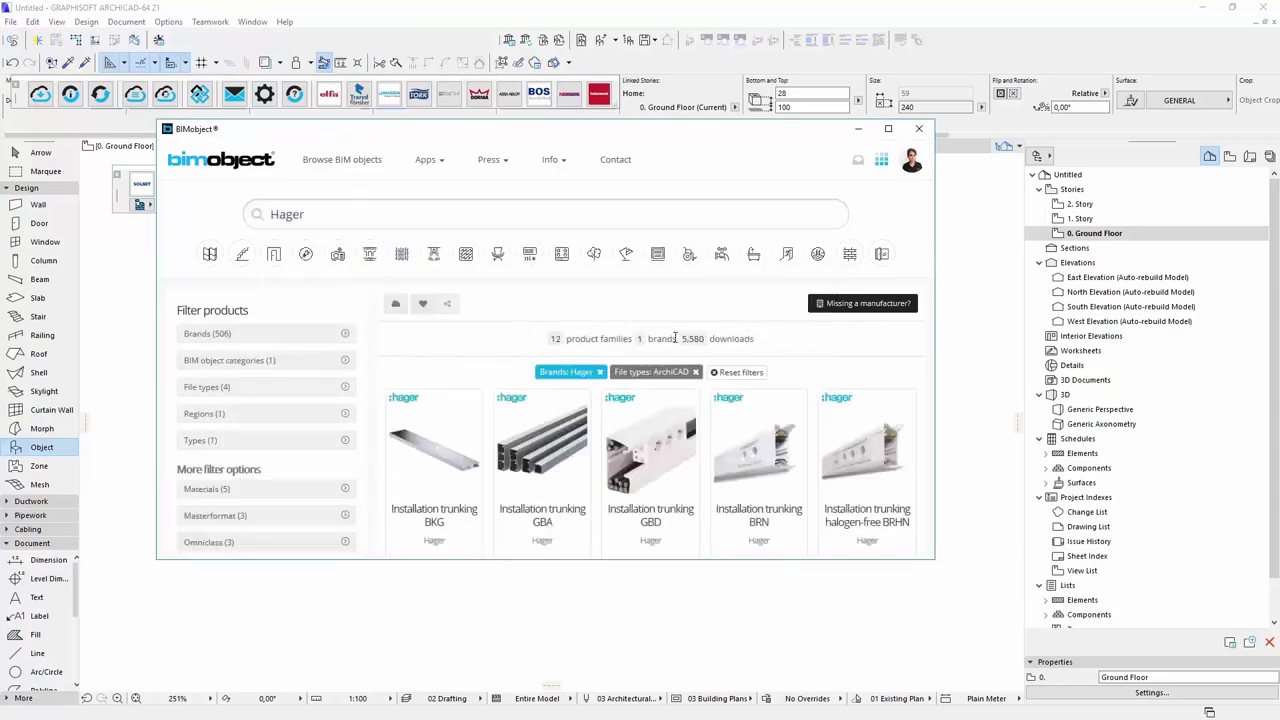
pyautogui.scroll(-3, 640, 330)
pyautogui.click(655, 345)
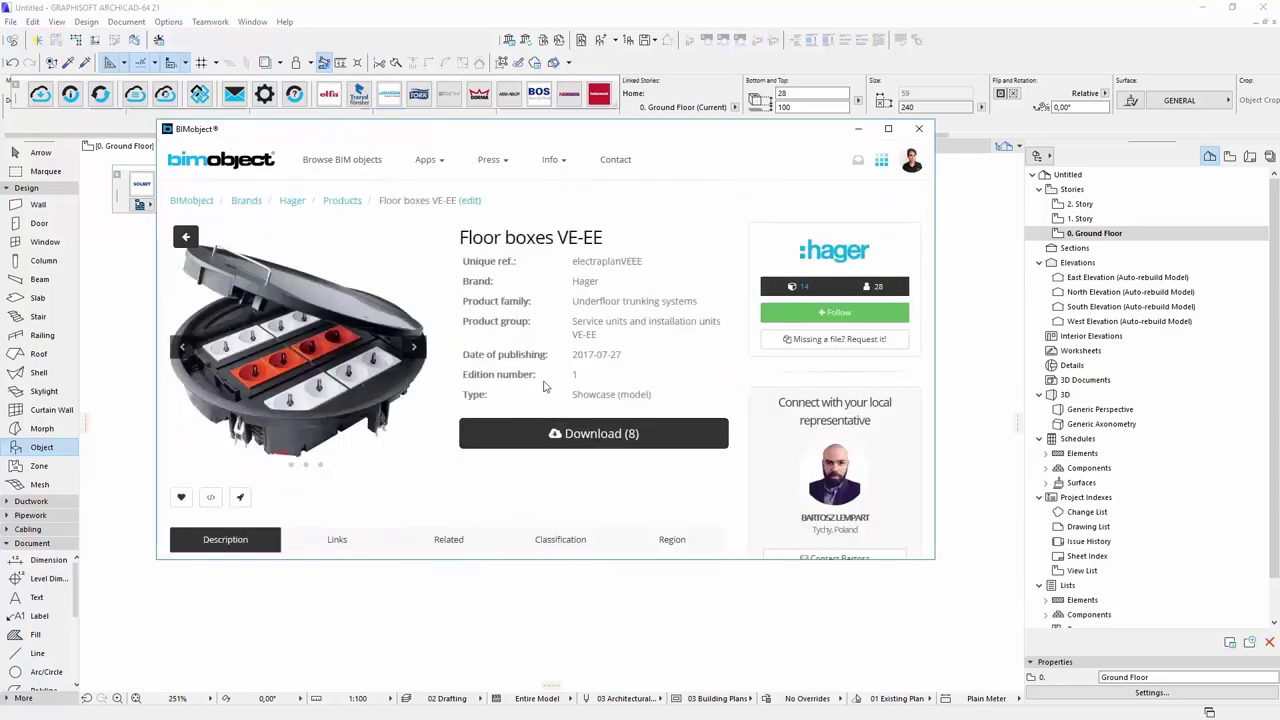
pyautogui.click(566, 434)
pyautogui.click(520, 288)
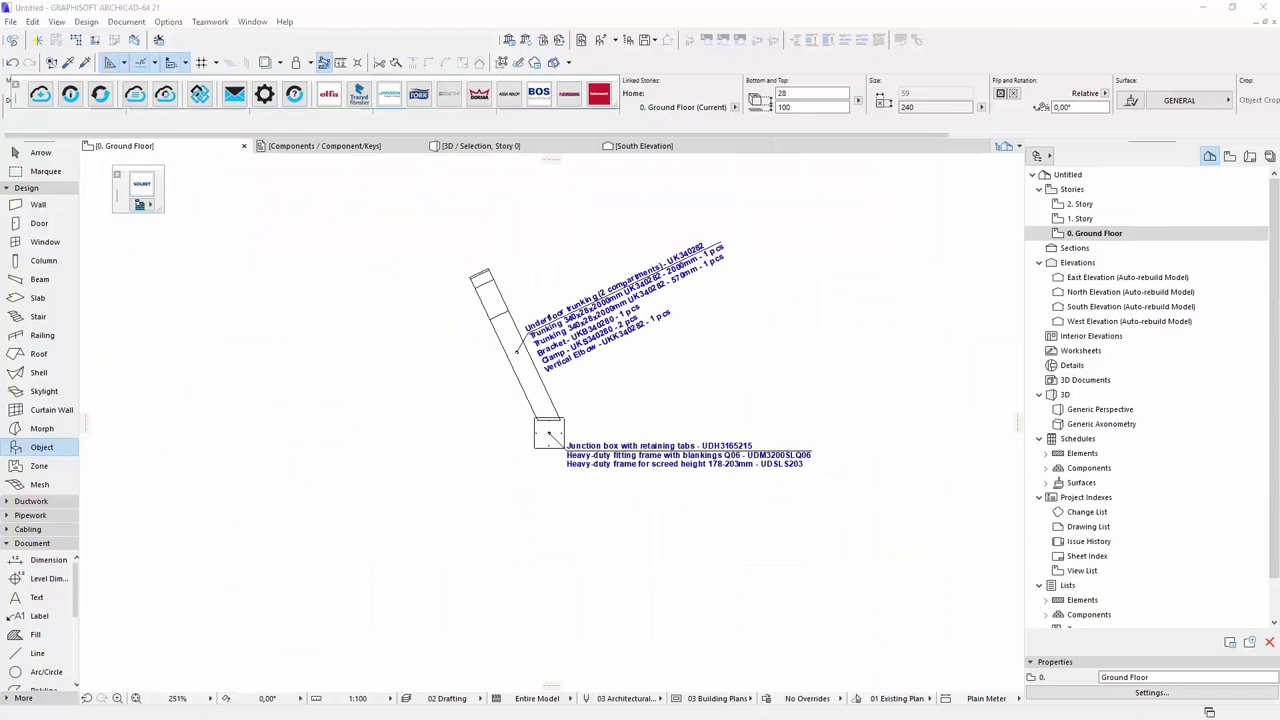
# Step: Set the default object to Junction boxes.VE-EE, round UDAR125A type with cable outlet enabled
pyautogui.doubleClick(55, 450)
pyautogui.click(216, 142)
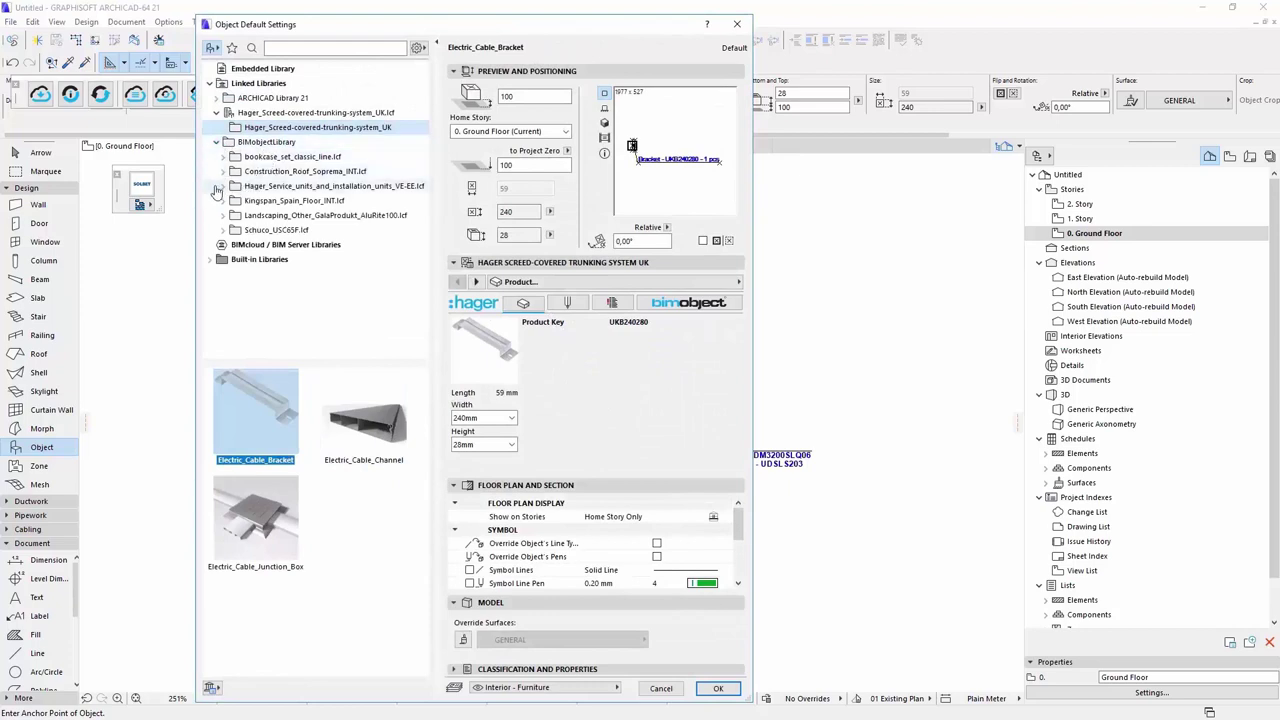
pyautogui.click(222, 186)
pyautogui.click(291, 203)
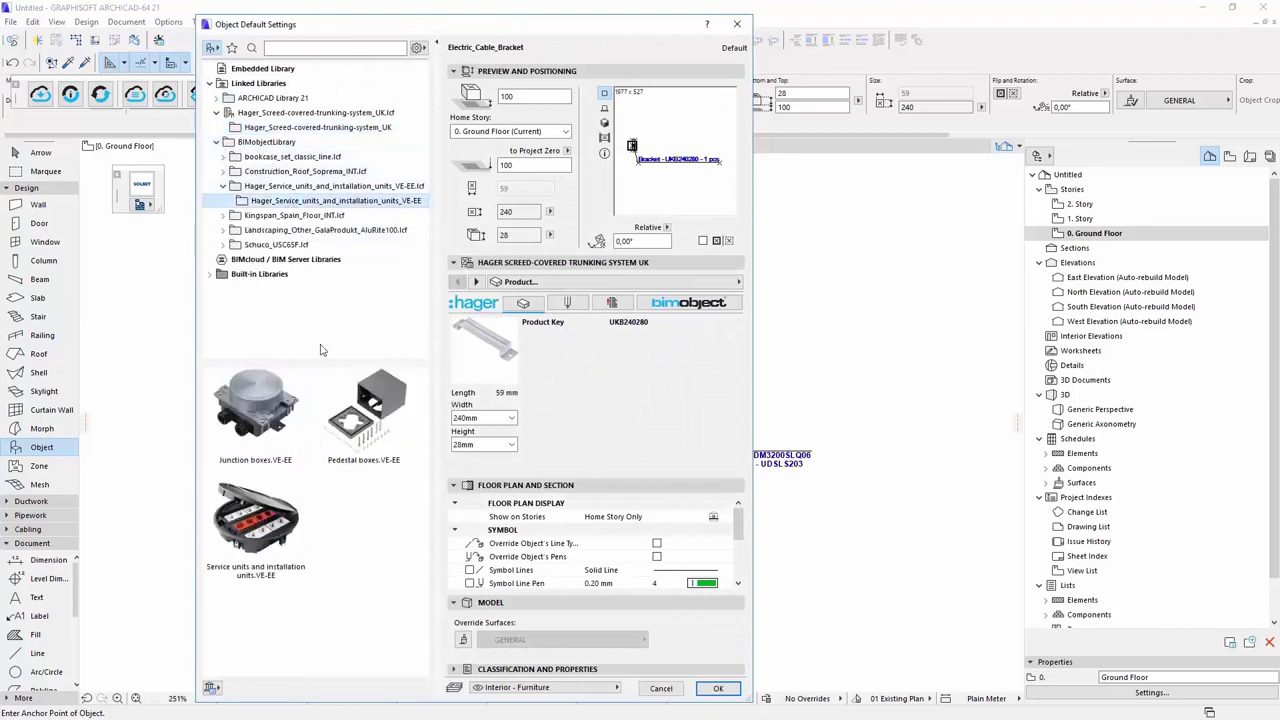
pyautogui.click(273, 433)
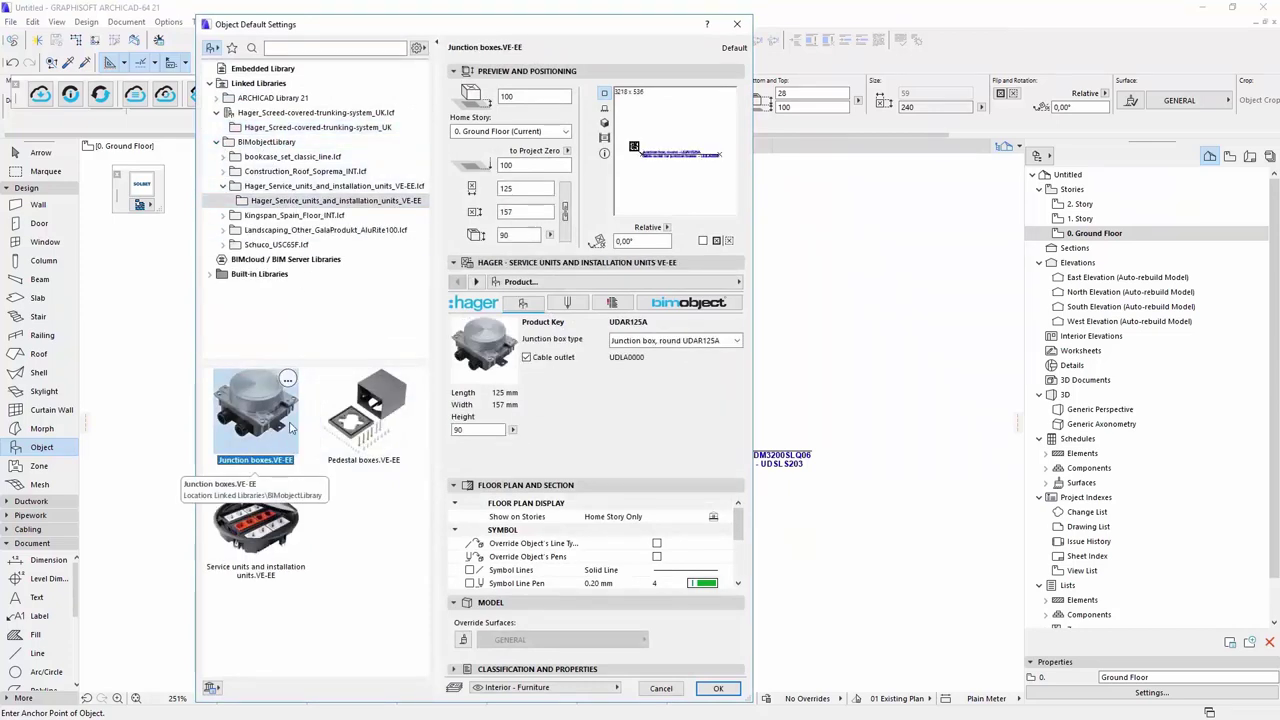
pyautogui.click(672, 340)
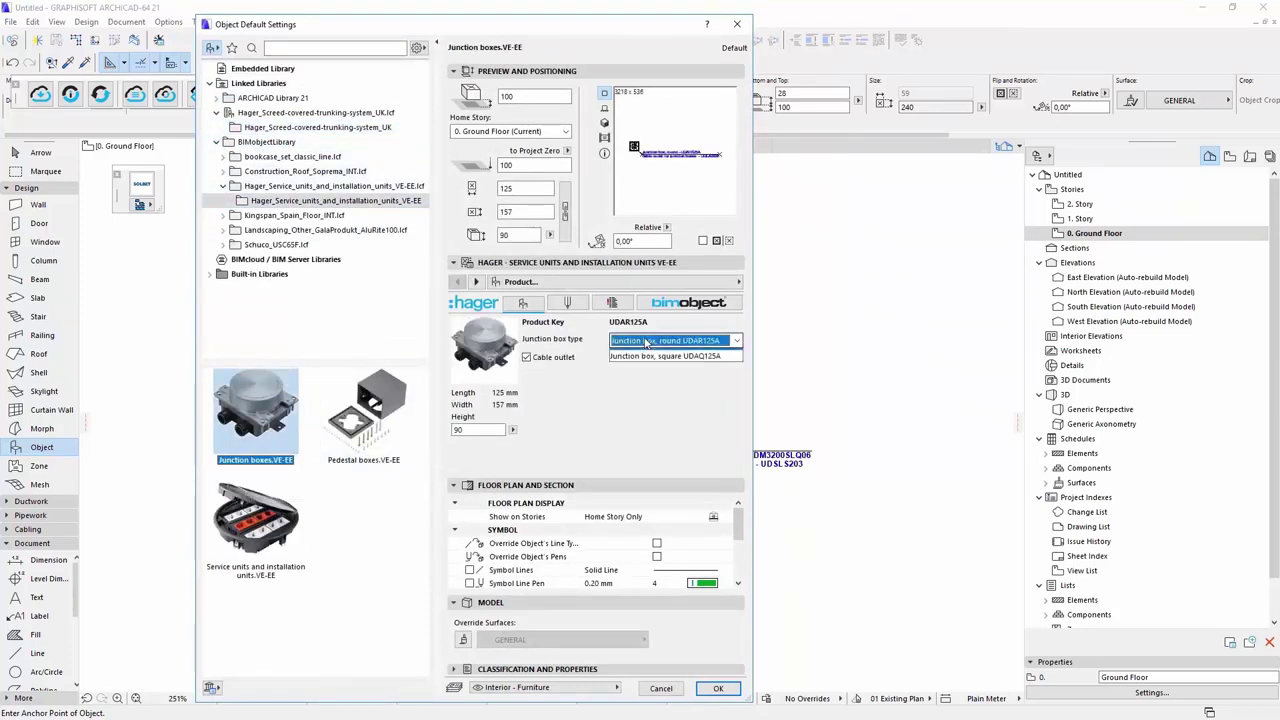
pyautogui.click(620, 391)
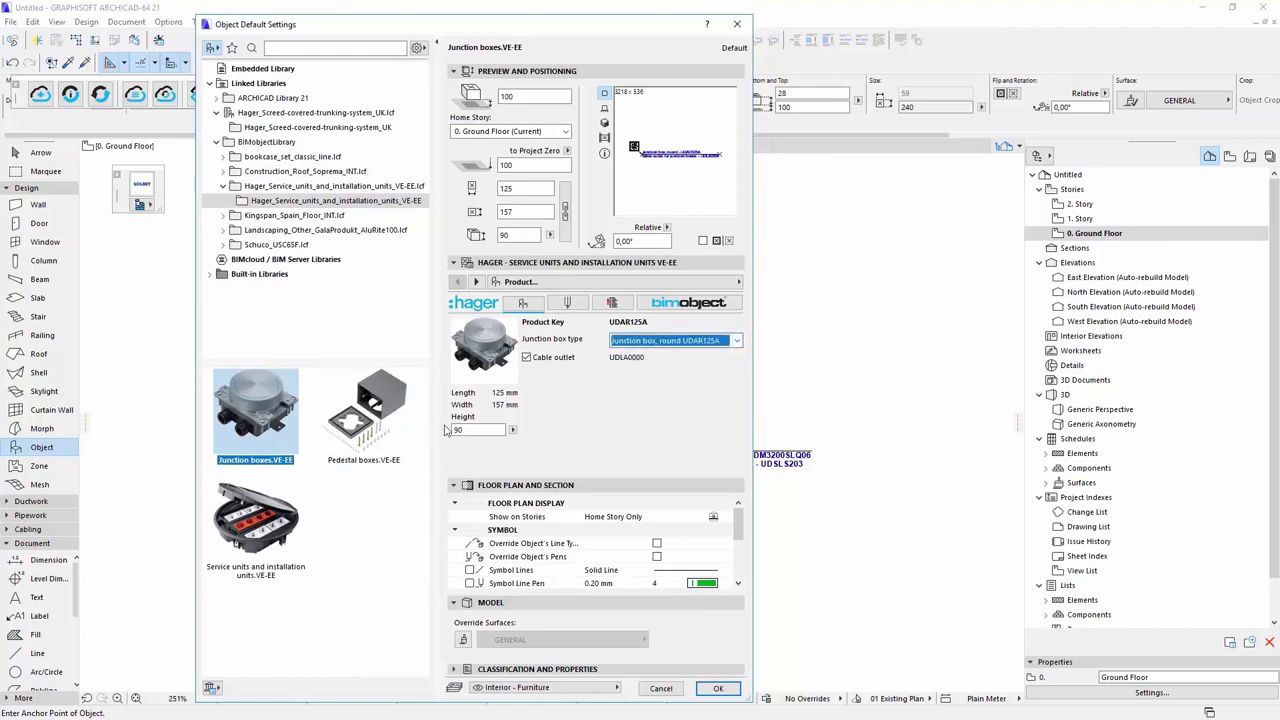
pyautogui.click(527, 358)
pyautogui.click(527, 358)
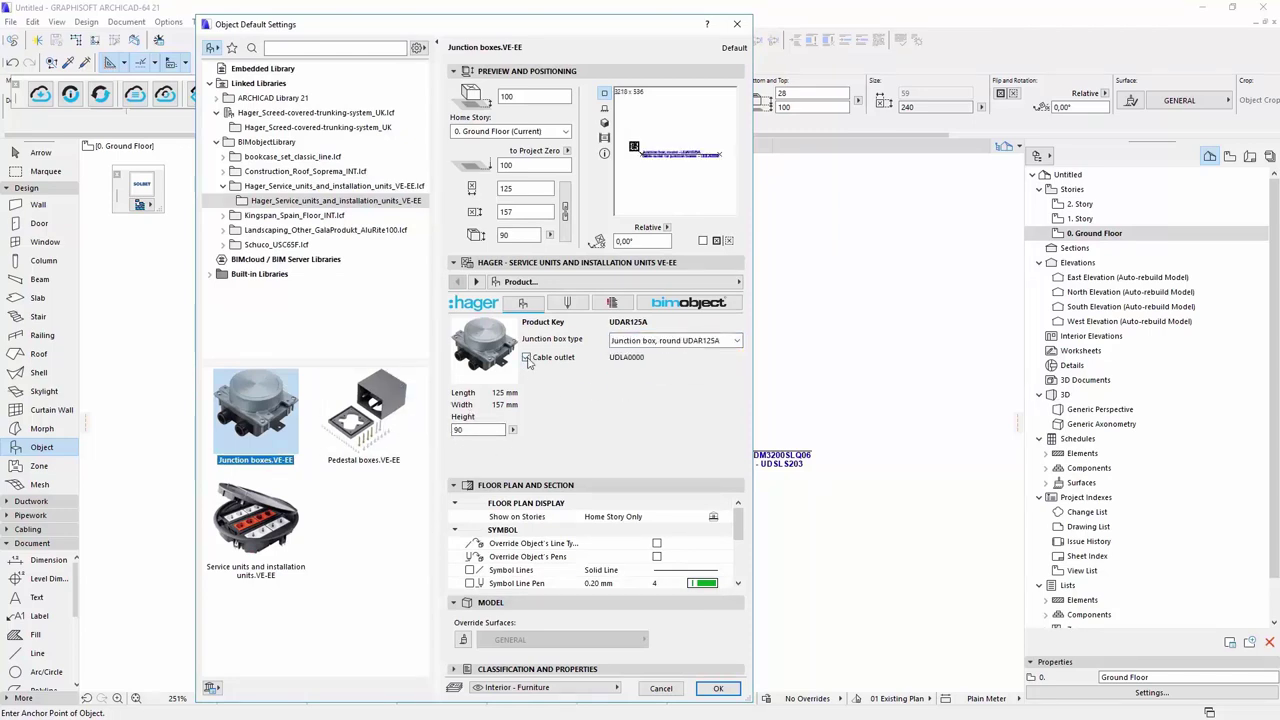
pyautogui.click(718, 690)
# Step: Place the round junction box below the trunking and check it in 3D
pyautogui.click(433, 507)
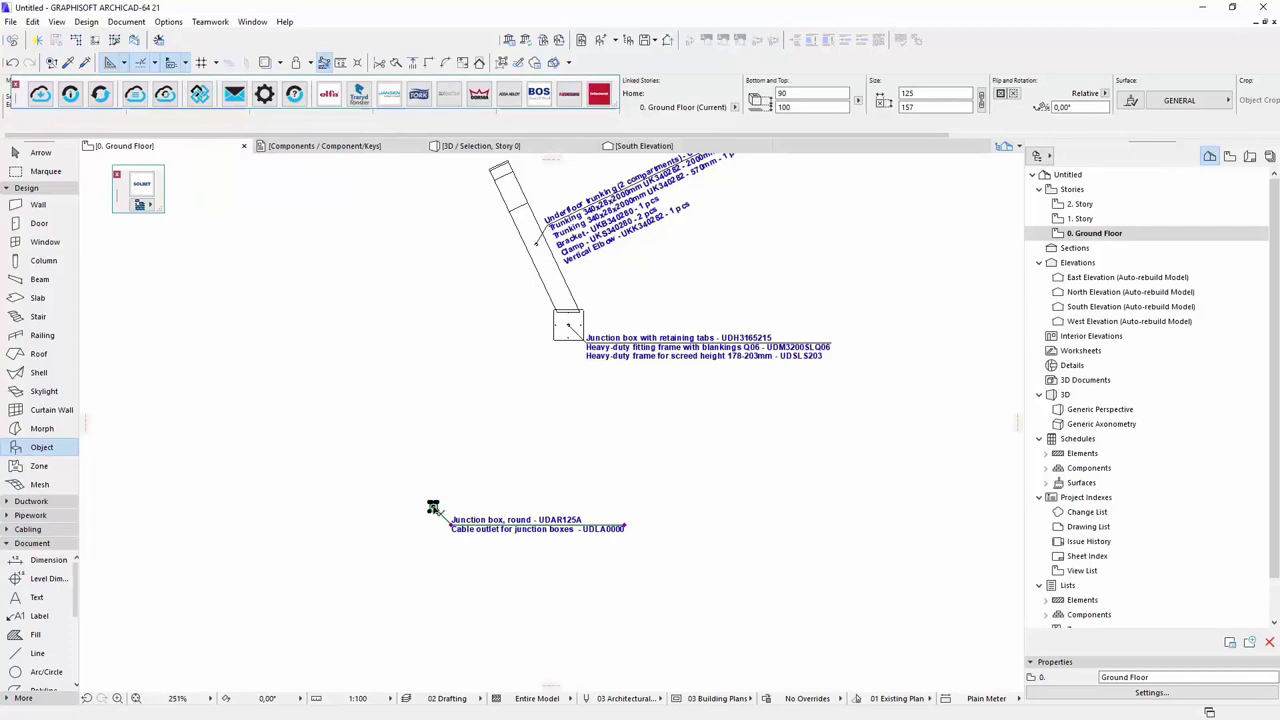
pyautogui.press('F5')
pyautogui.keyDown('shift'); pyautogui.moveTo(586, 463); pyautogui.dragTo(729, 412, button='middle'); pyautogui.keyUp('shift')
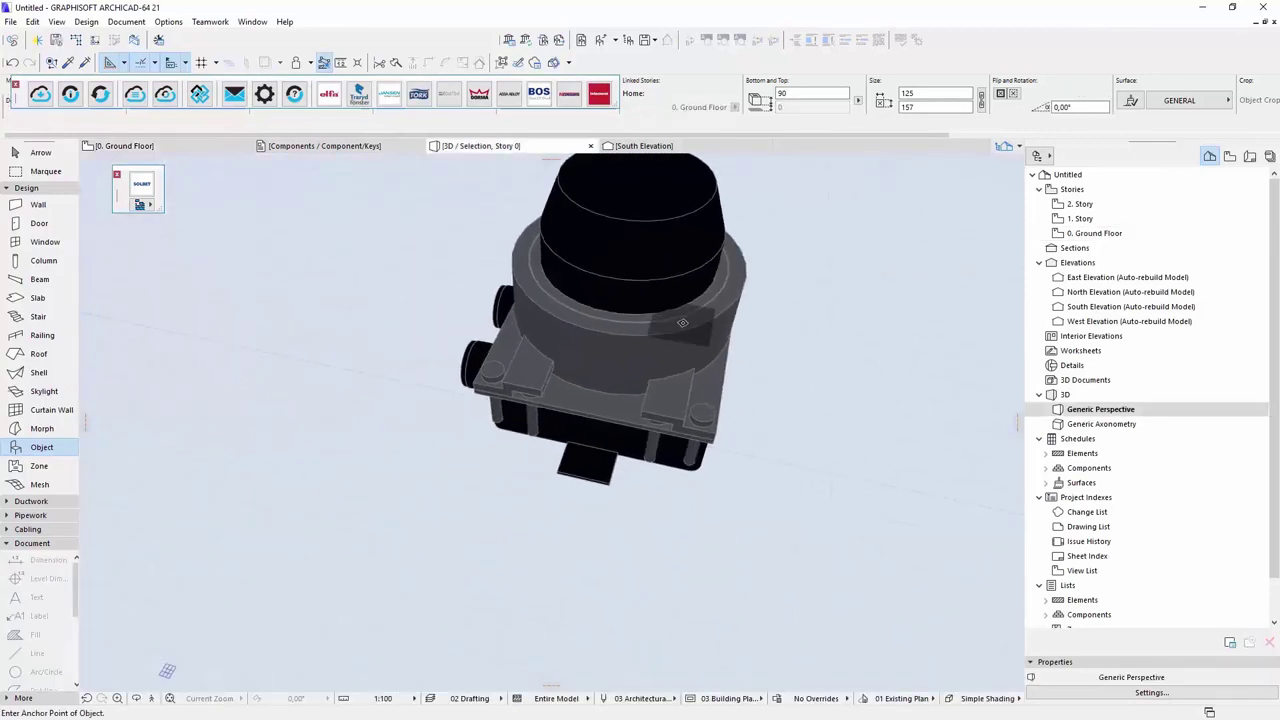
pyautogui.press('F2')
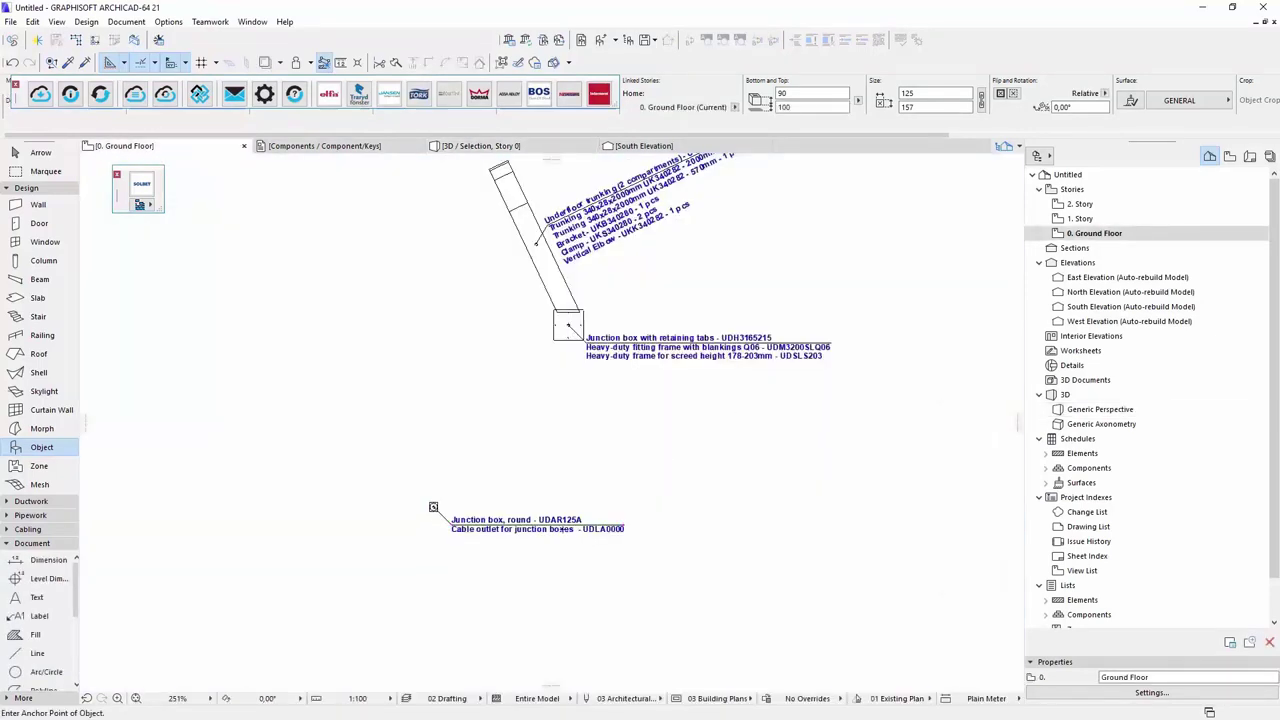
# Step: Choose the eight-field 4x front/4x rear pedestal box in RAL 7011 iron grey with 2 x Rastec front row 1
pyautogui.hotkey('ctrl', 't')
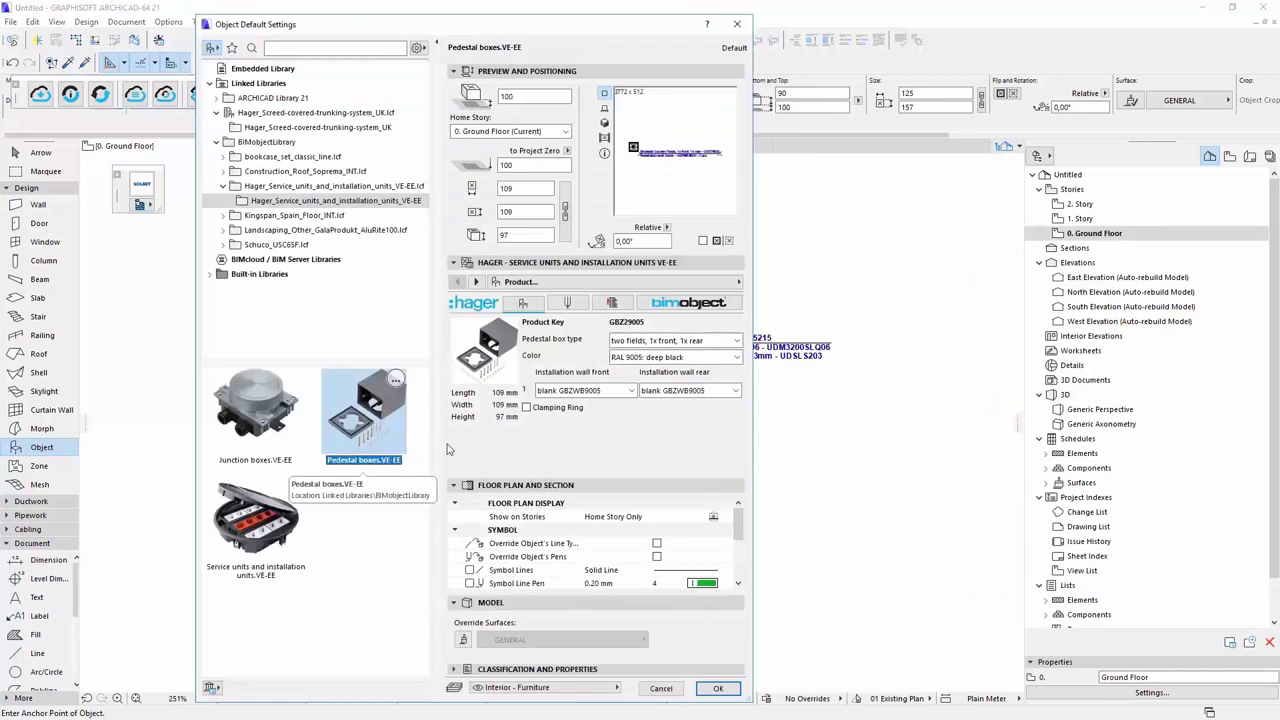
pyautogui.click(679, 340)
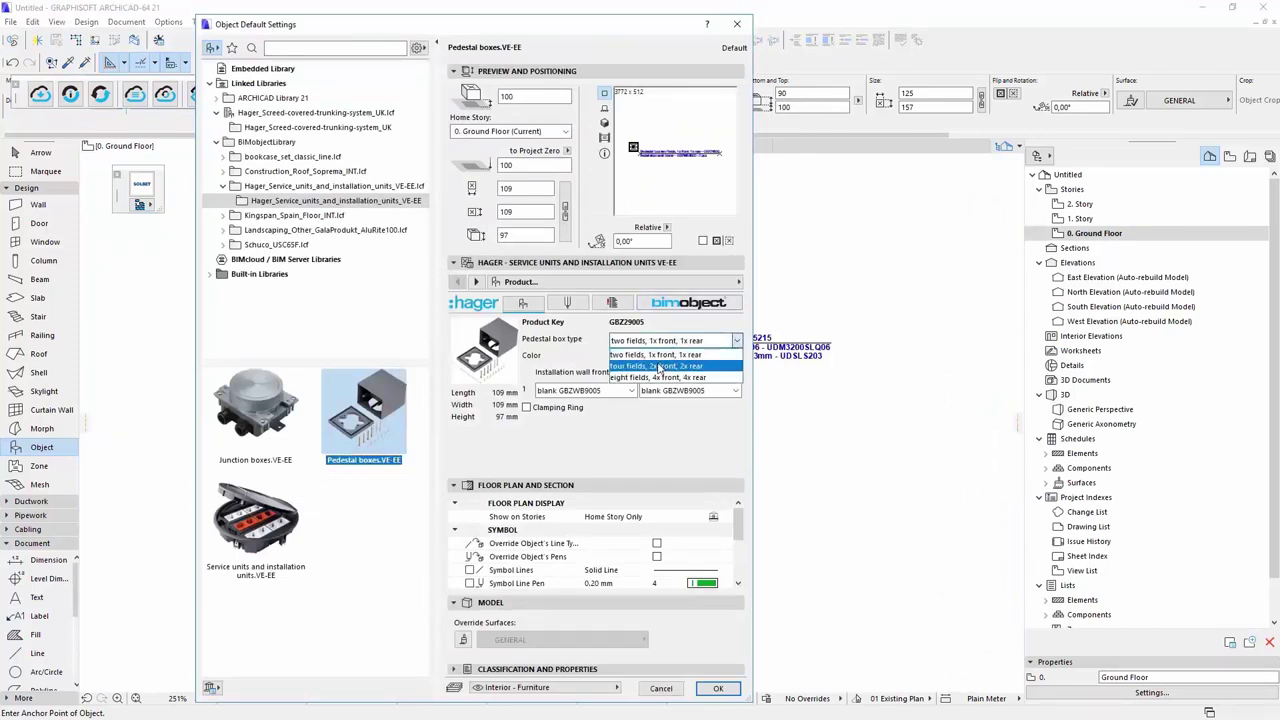
pyautogui.click(658, 377)
pyautogui.click(636, 357)
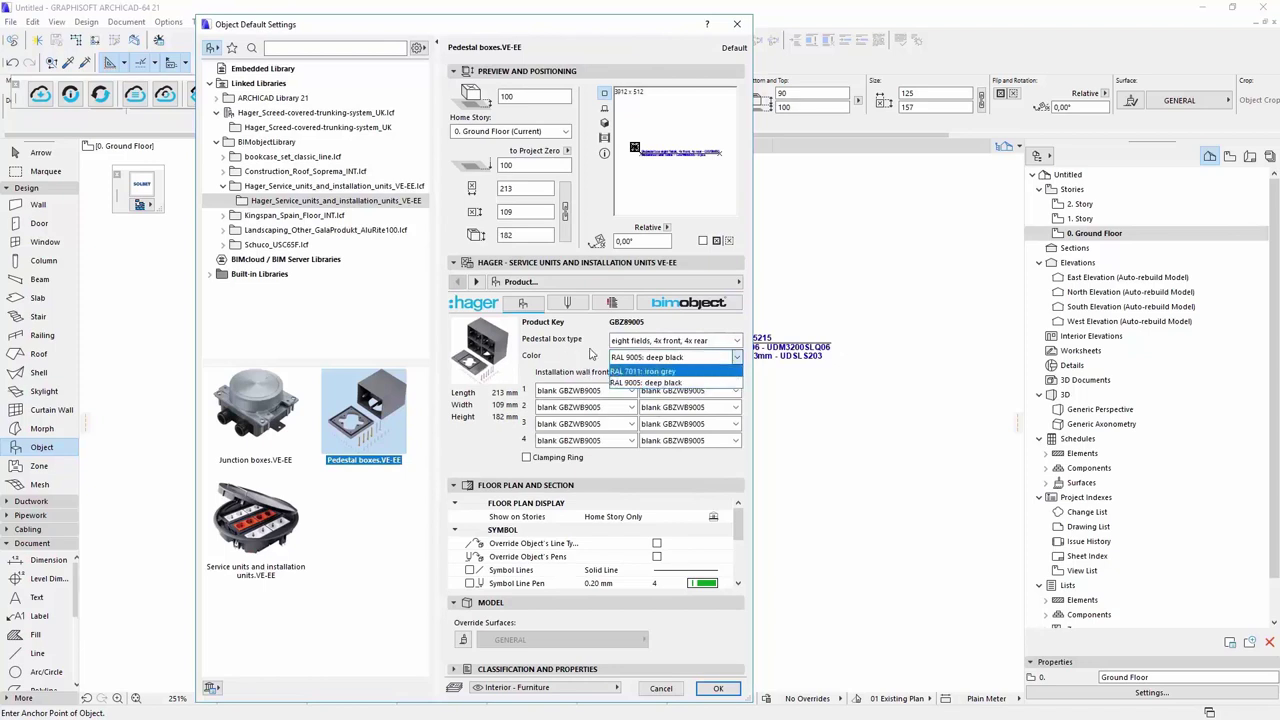
pyautogui.click(640, 371)
pyautogui.click(585, 390)
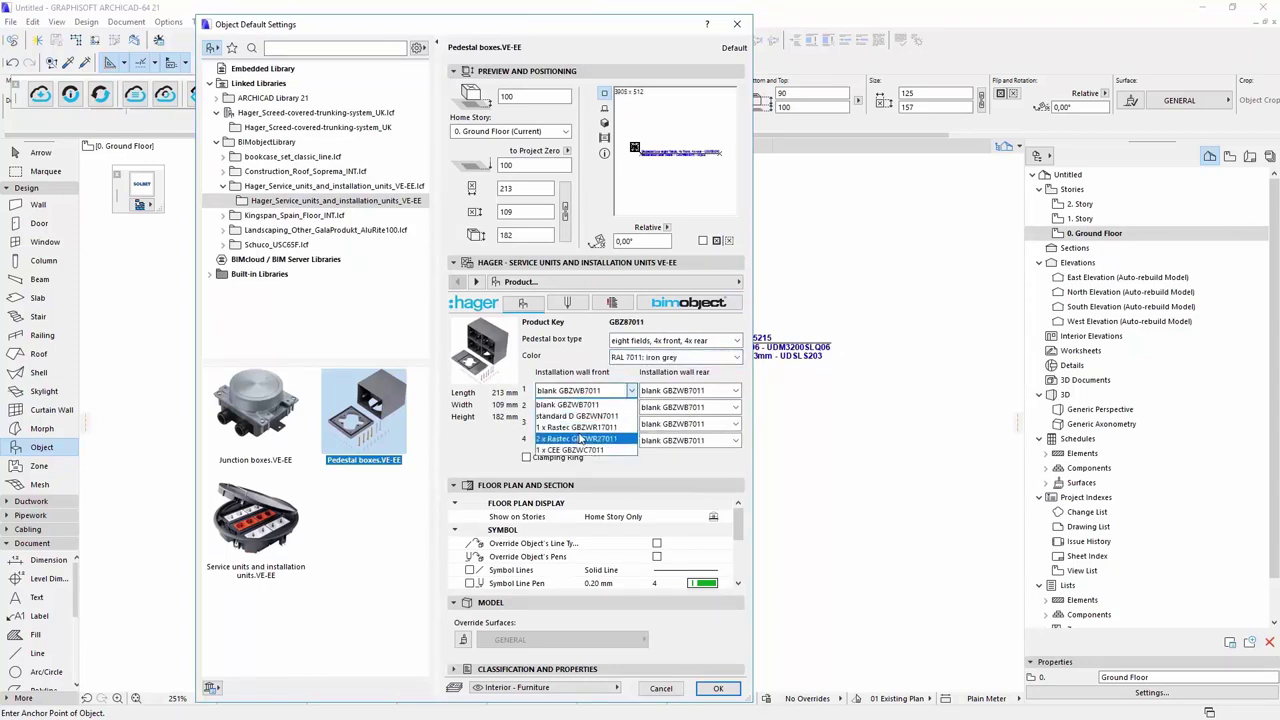
pyautogui.click(583, 431)
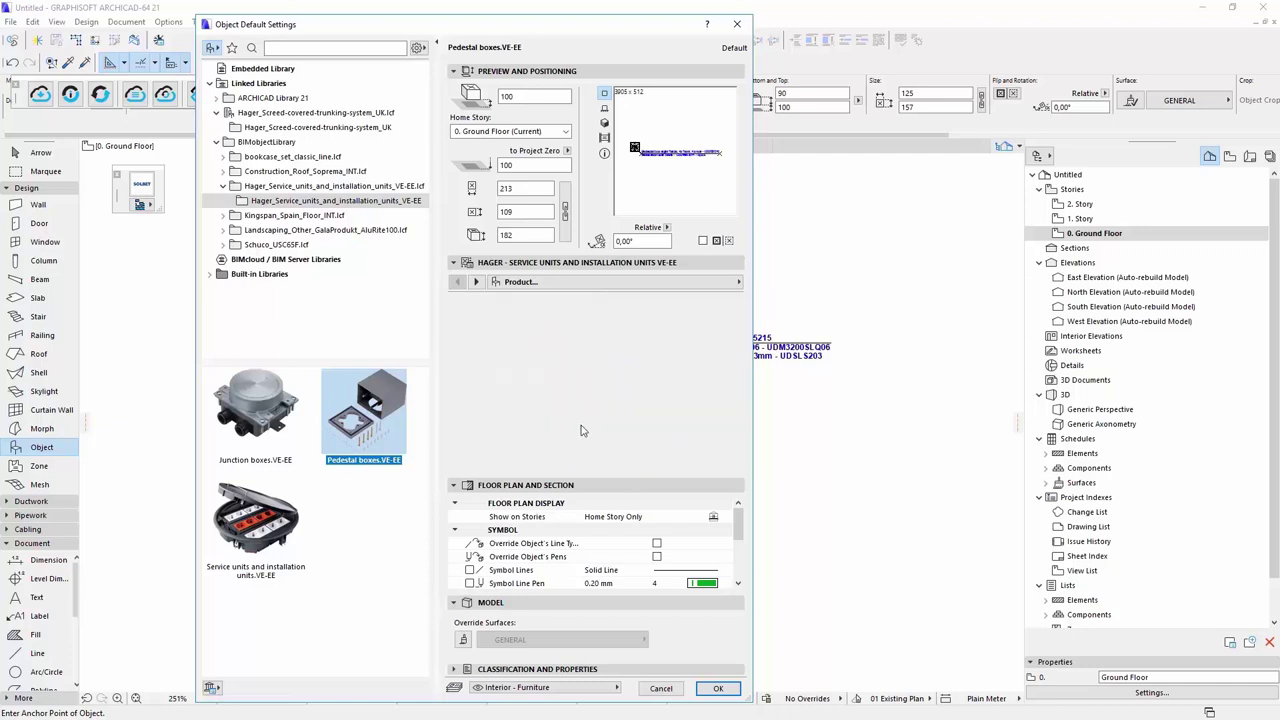
# Step: Set row 2 to standard D front and 1 x CEE rear, add a clamping ring, and view it in 3D
pyautogui.click(612, 408)
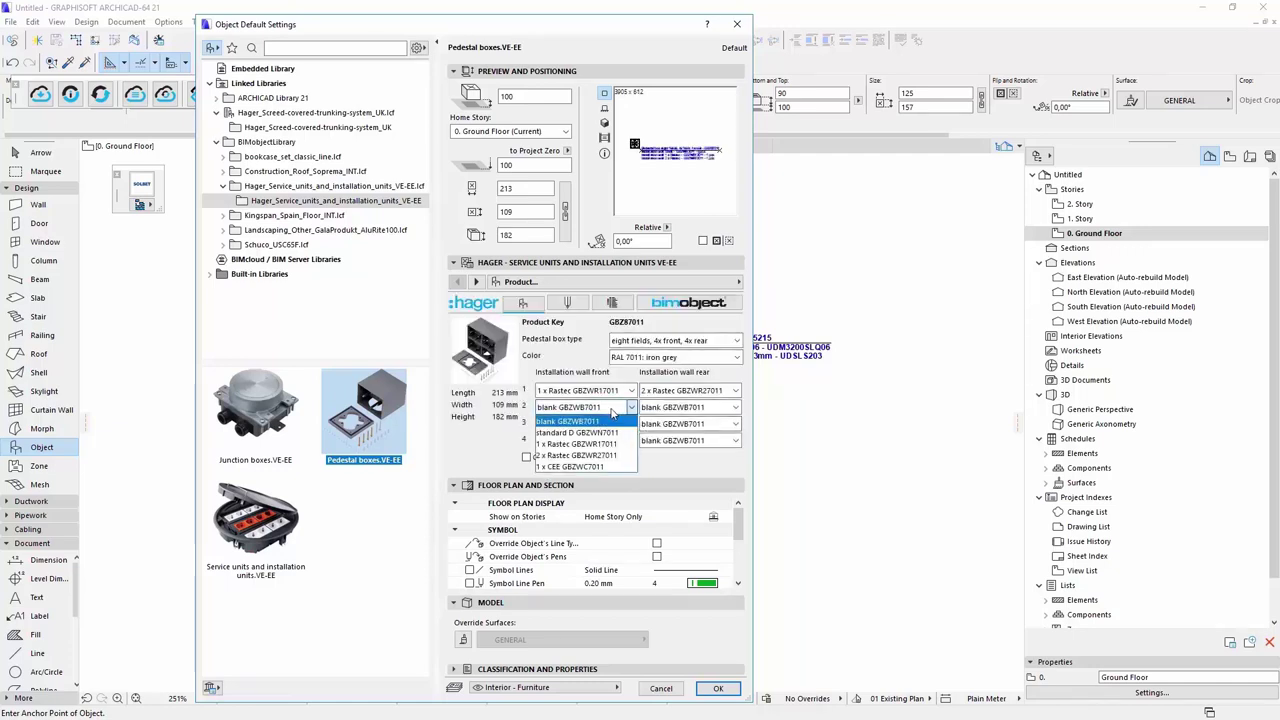
pyautogui.click(577, 432)
pyautogui.click(690, 407)
pyautogui.click(680, 466)
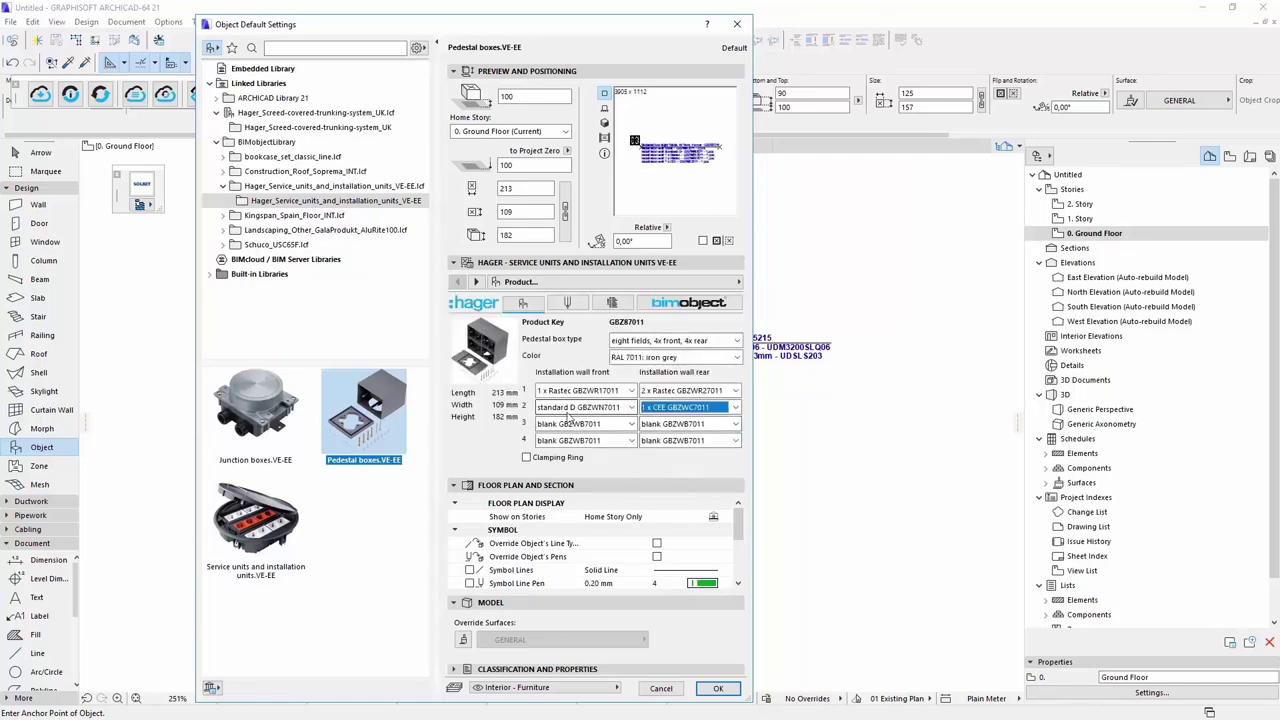
pyautogui.click(527, 457)
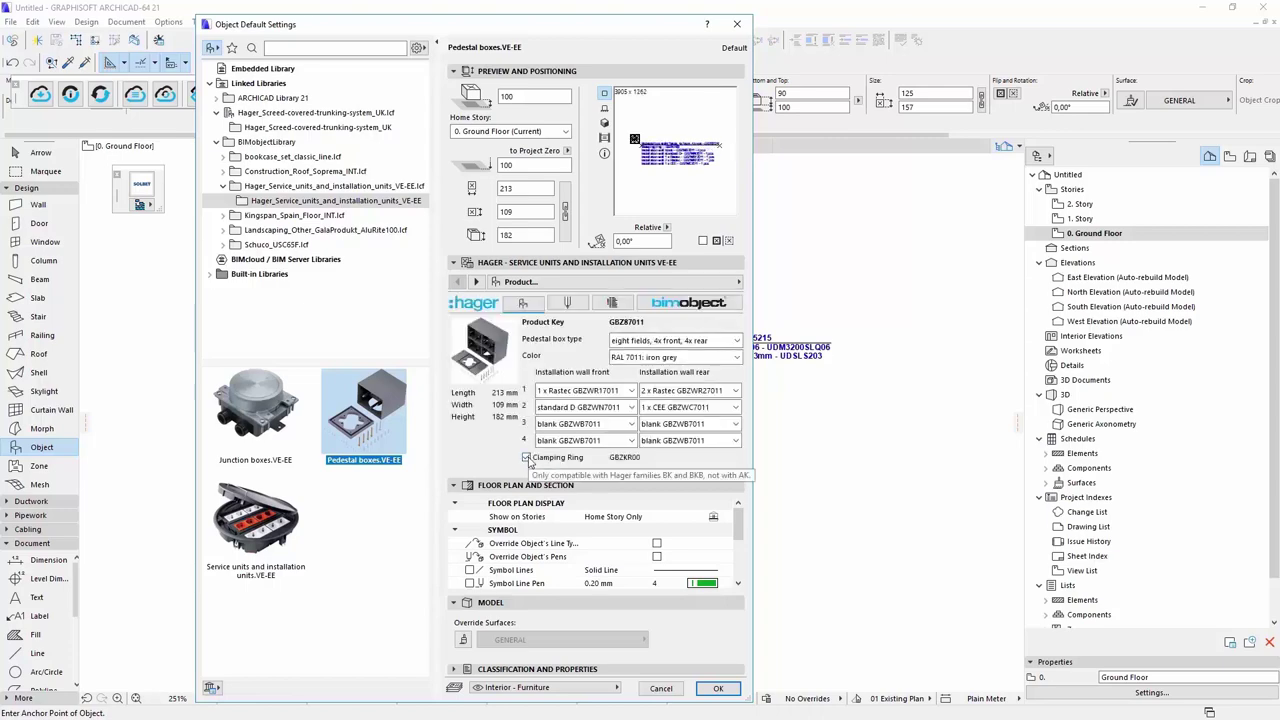
pyautogui.click(717, 688)
pyautogui.press('F3')
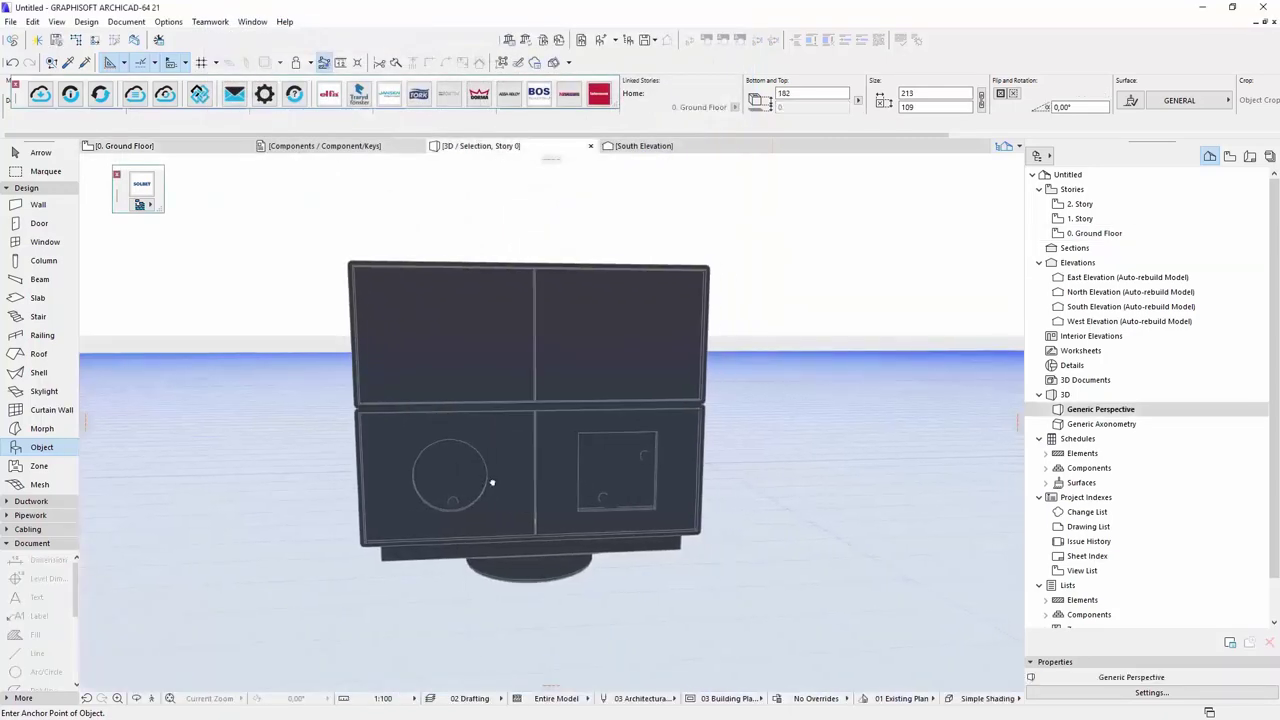
pyautogui.press('F2')
pyautogui.hotkey('ctrl', 't')
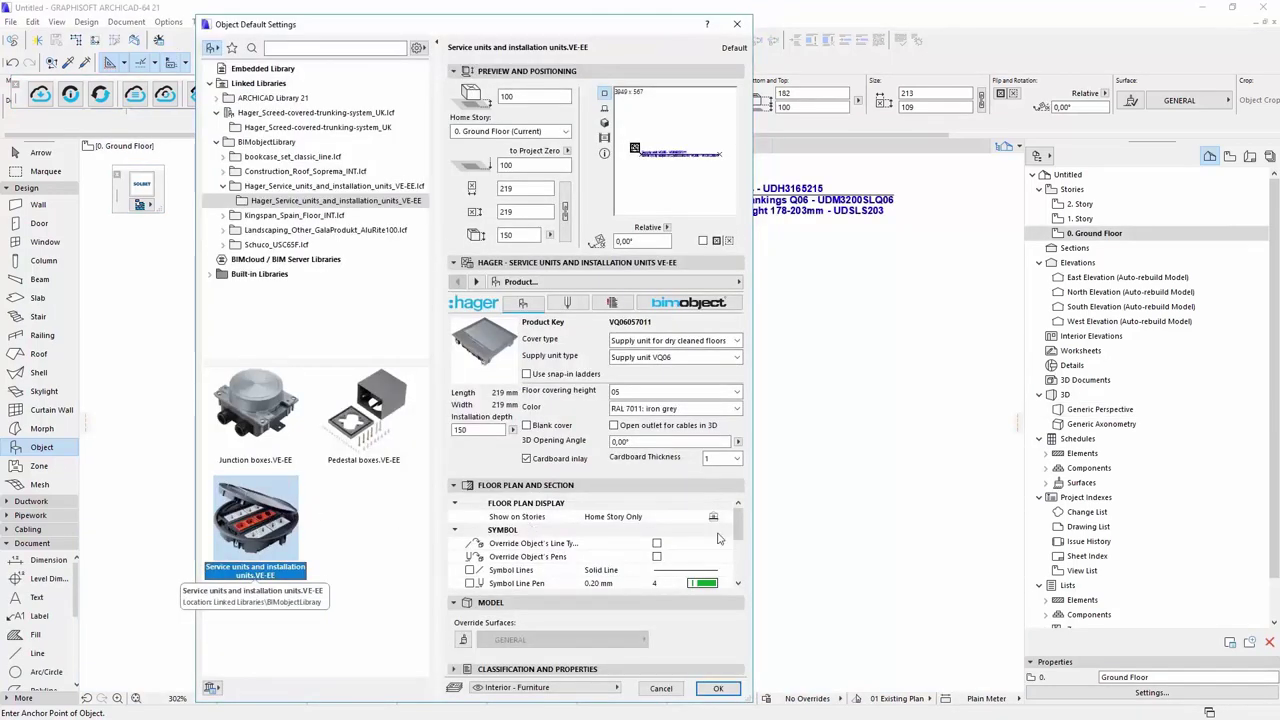
# Step: Configure the VQ06 supply unit: dry-cleaned-floors cover, 150 installation depth, covering height 05, iron grey
pyautogui.click(675, 341)
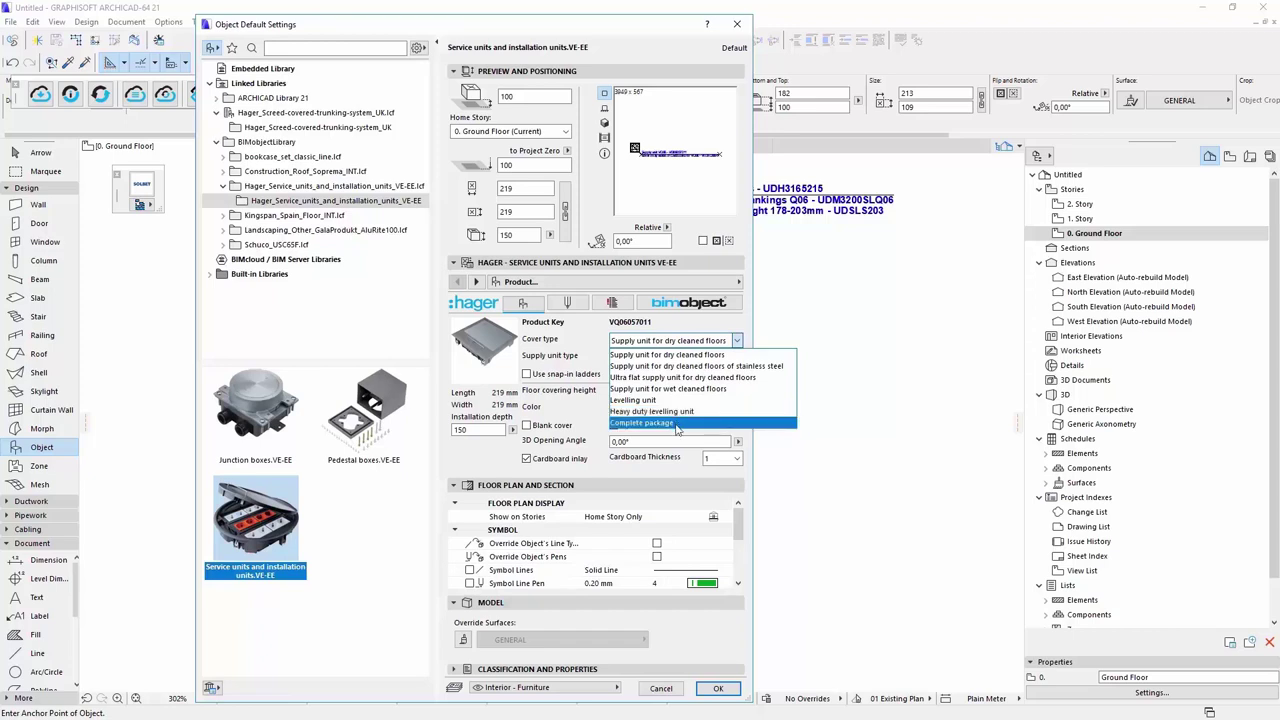
pyautogui.click(682, 360)
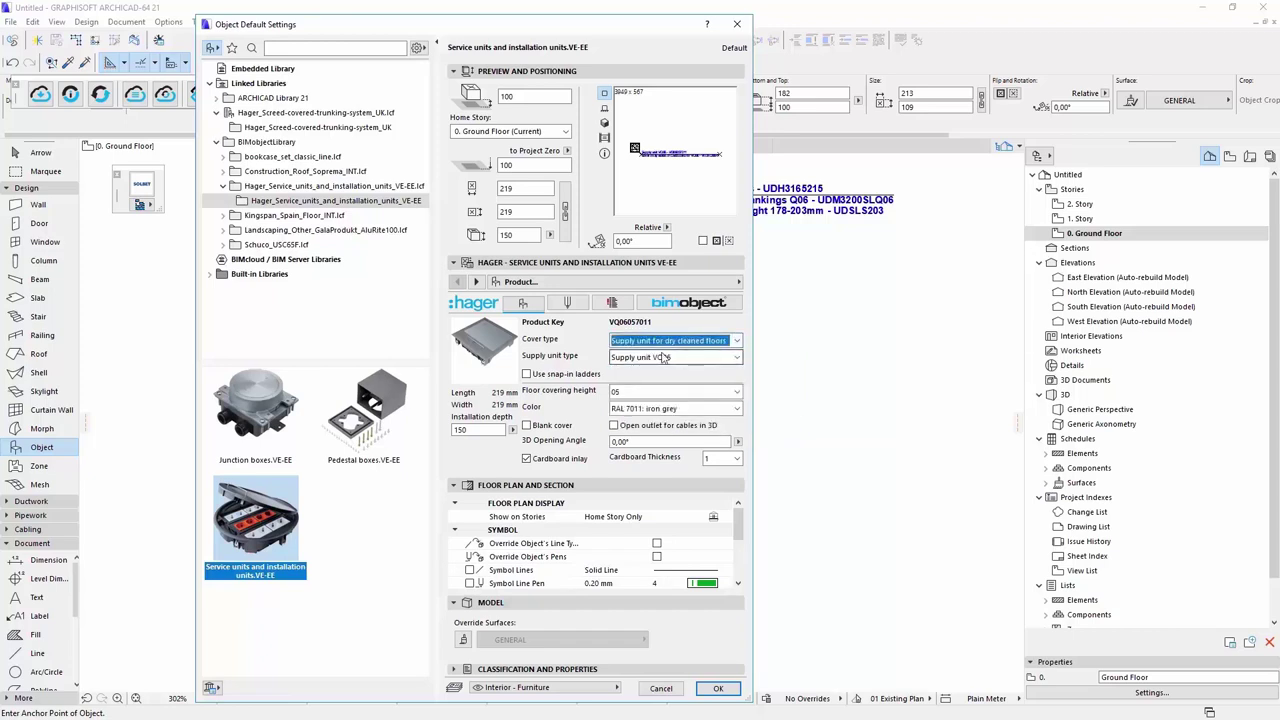
pyautogui.click(684, 358)
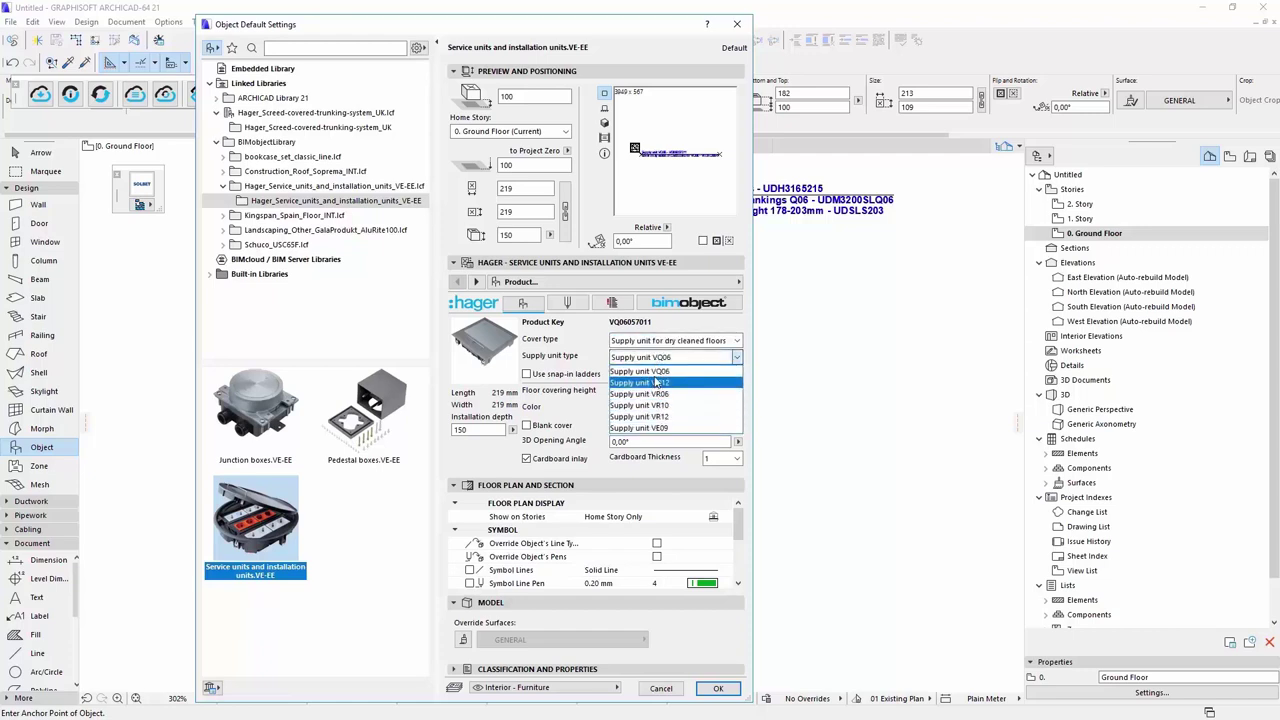
pyautogui.click(640, 371)
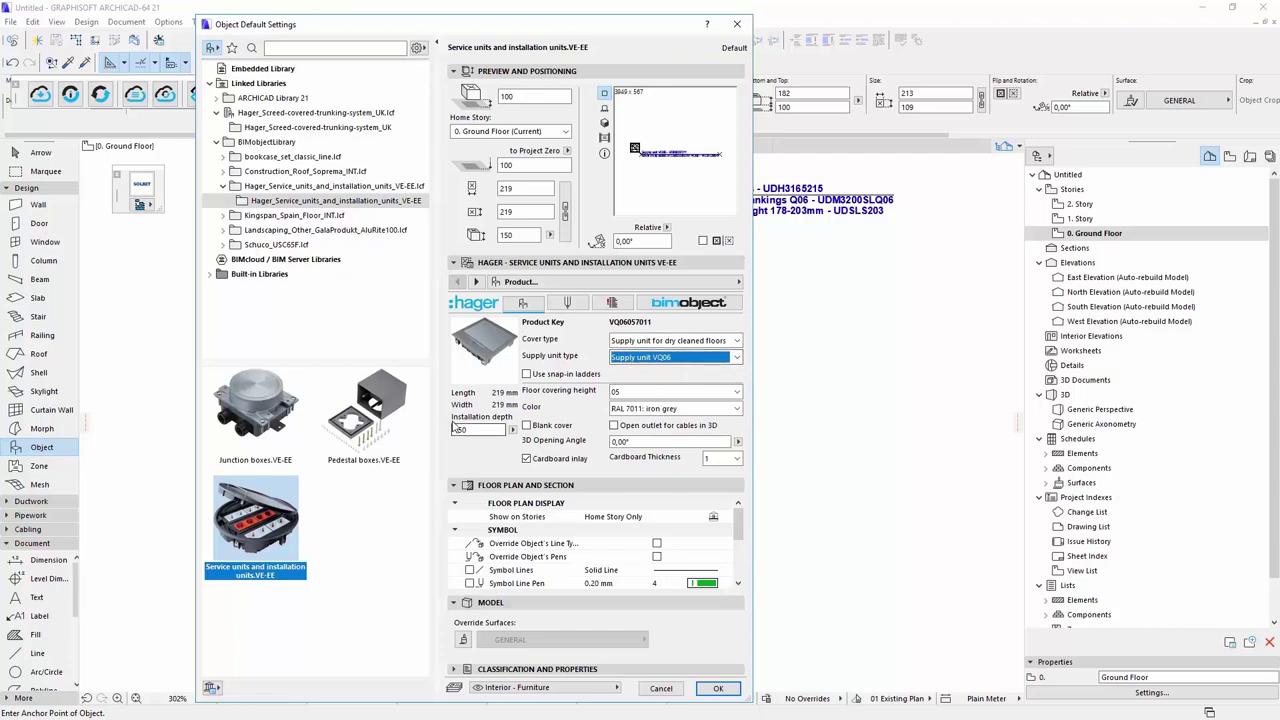
pyautogui.click(478, 430)
pyautogui.moveTo(478, 430); pyautogui.dragTo(452, 428)
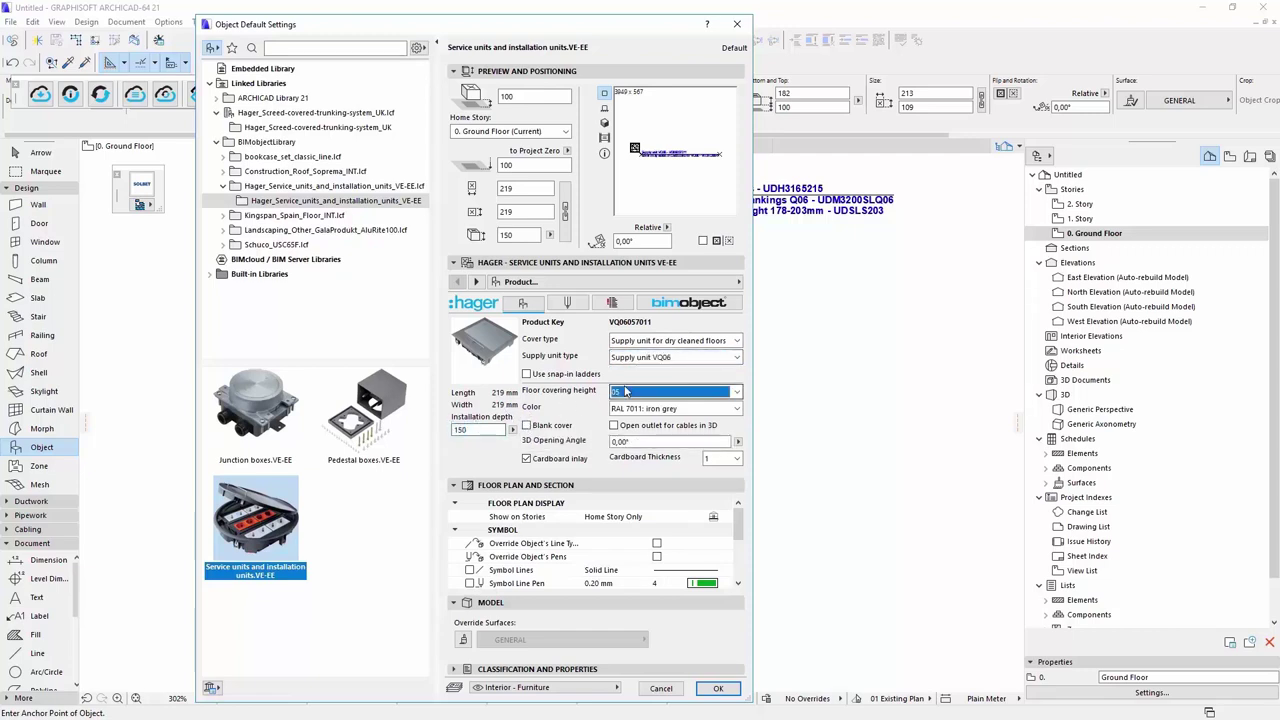
pyautogui.click(616, 396)
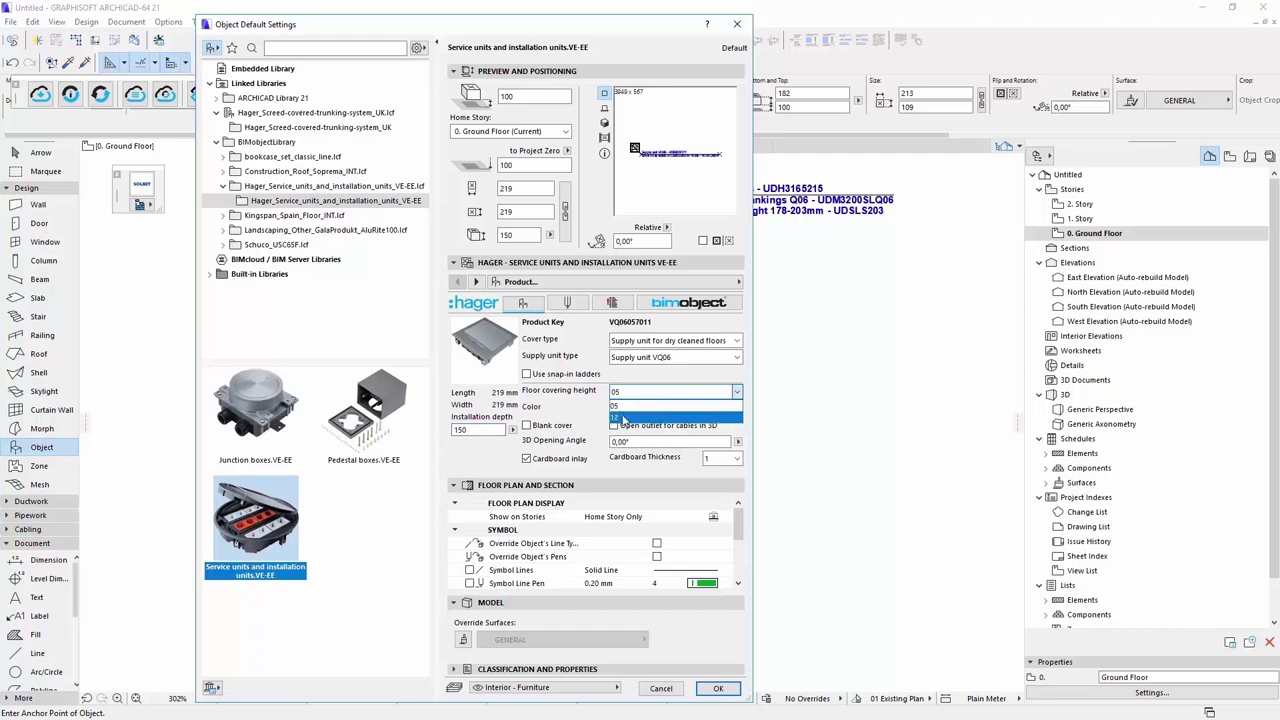
pyautogui.click(618, 405)
pyautogui.click(620, 409)
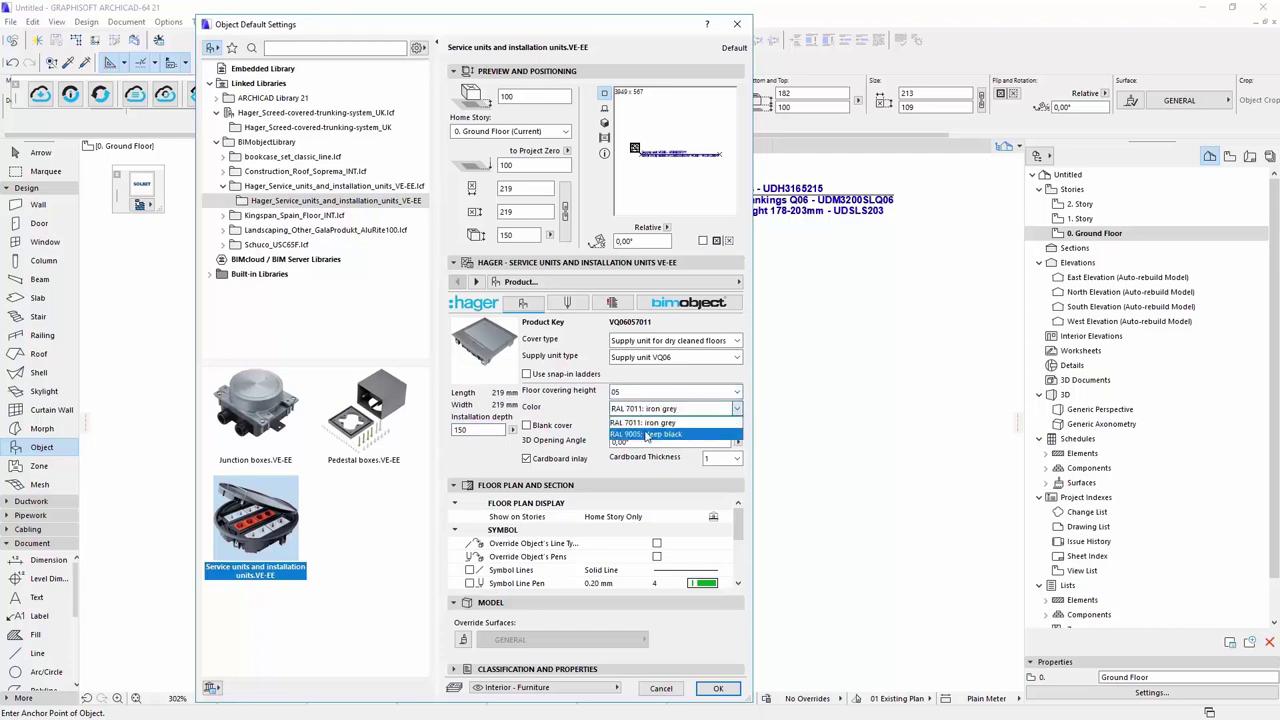
pyautogui.click(640, 423)
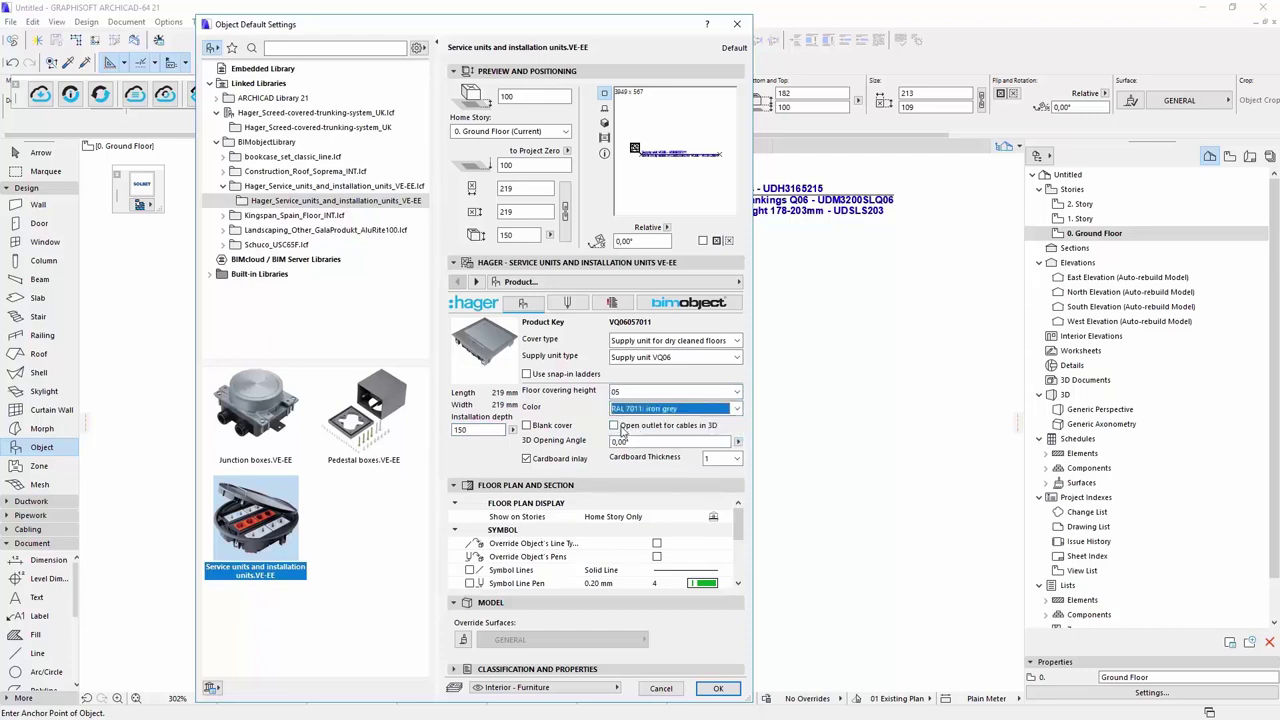
# Step: Show the outlet open at 45° and set the cardboard inlay thickness to 2
pyautogui.click(616, 427)
pyautogui.click(614, 443)
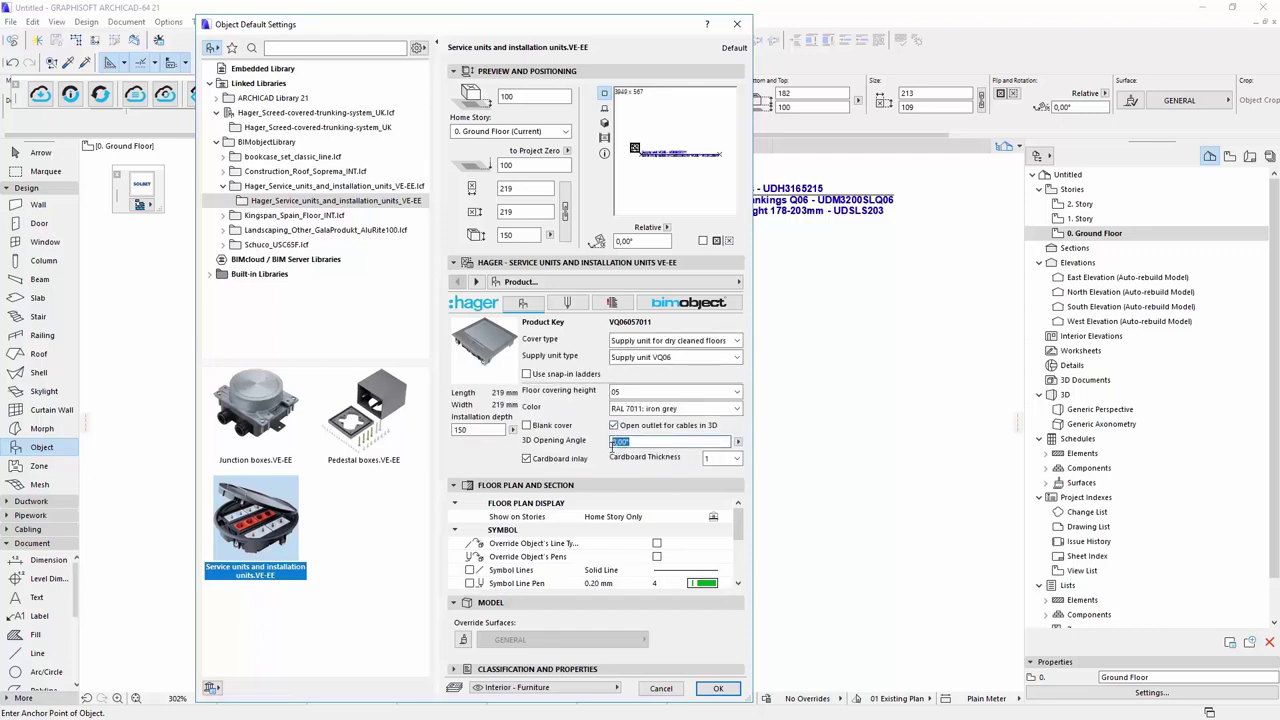
pyautogui.write('45')
pyautogui.press('Tab')
pyautogui.click(527, 460)
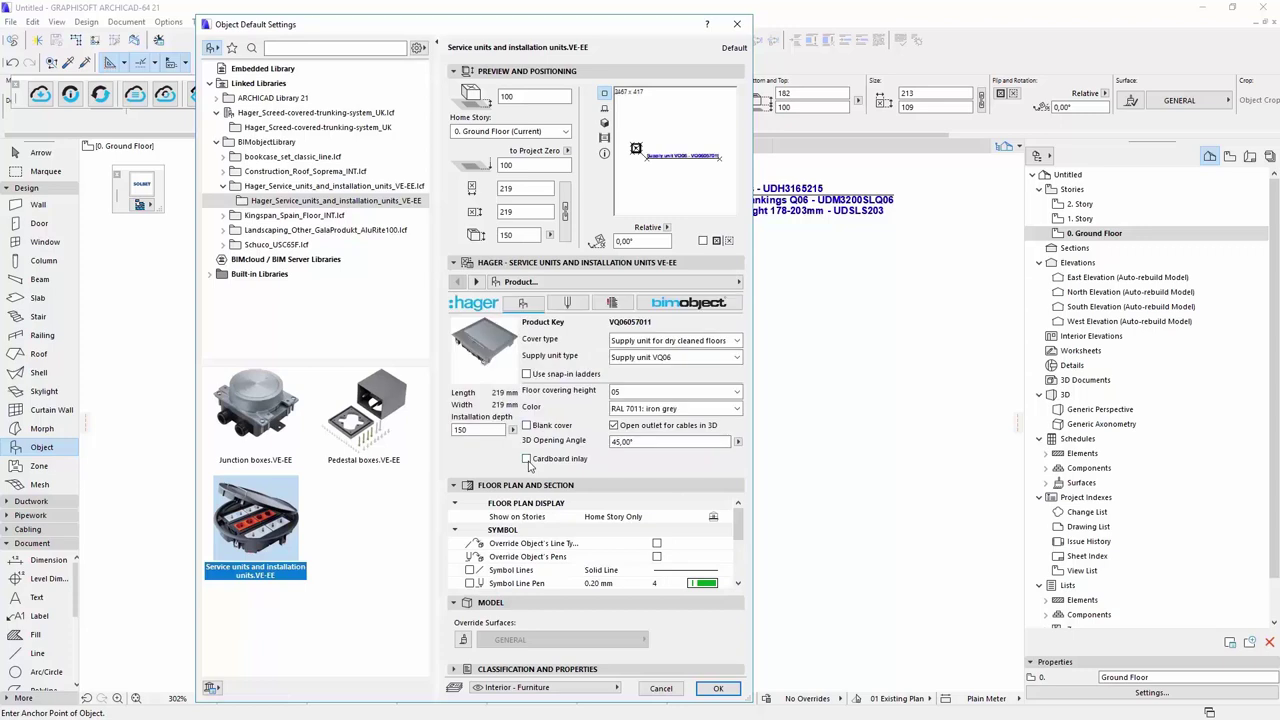
pyautogui.click(527, 459)
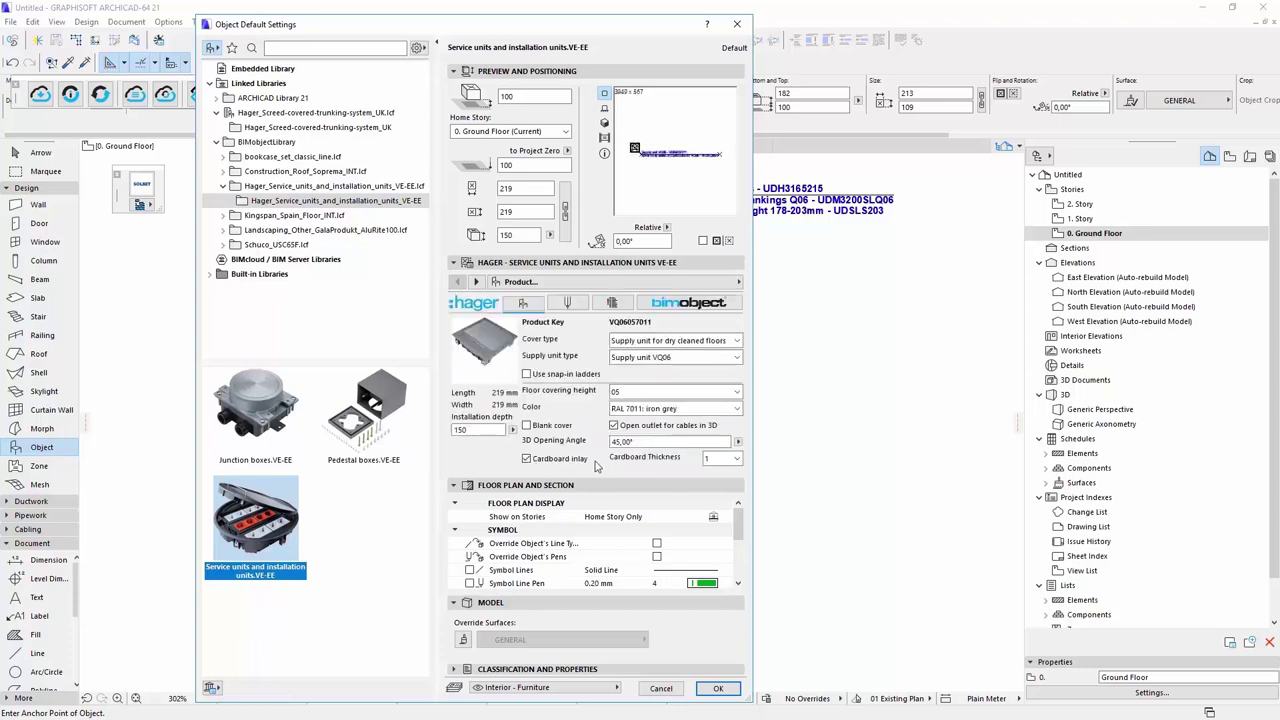
pyautogui.click(727, 462)
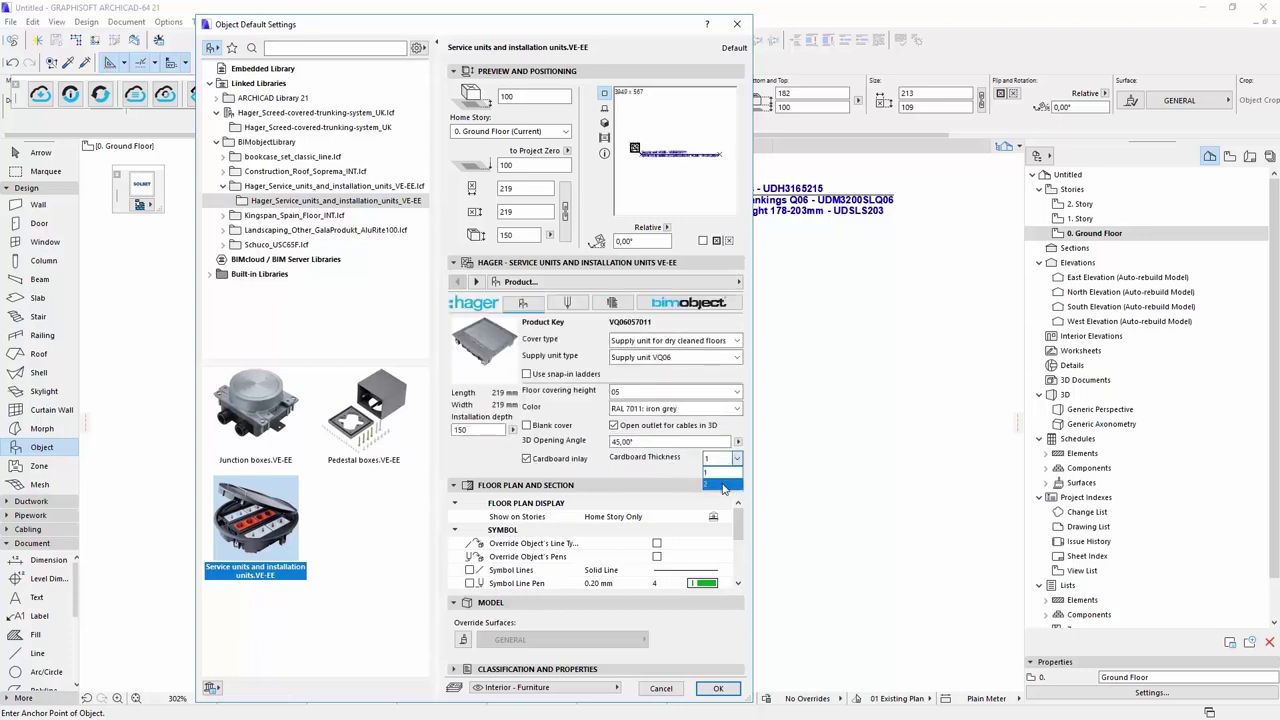
pyautogui.click(724, 486)
pyautogui.click(717, 688)
# Step: Place the supply unit on the floor plan and view it in 3D
pyautogui.click(492, 618)
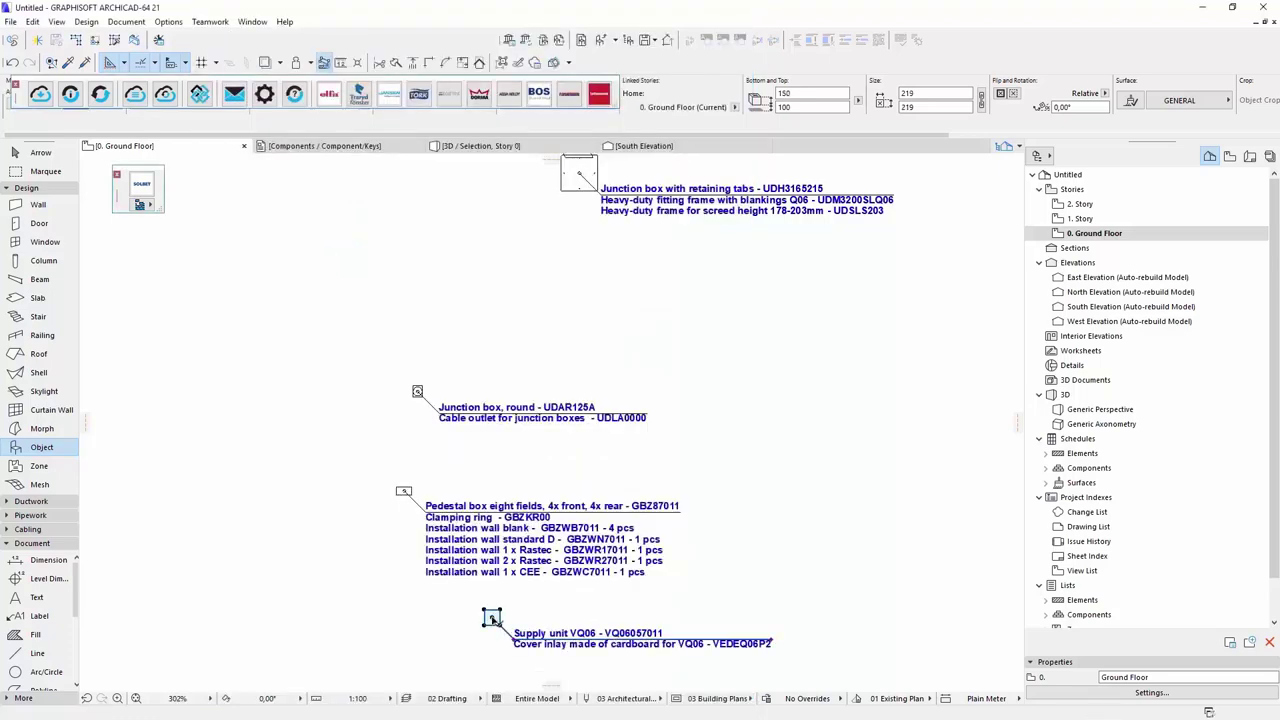
pyautogui.press('F5')
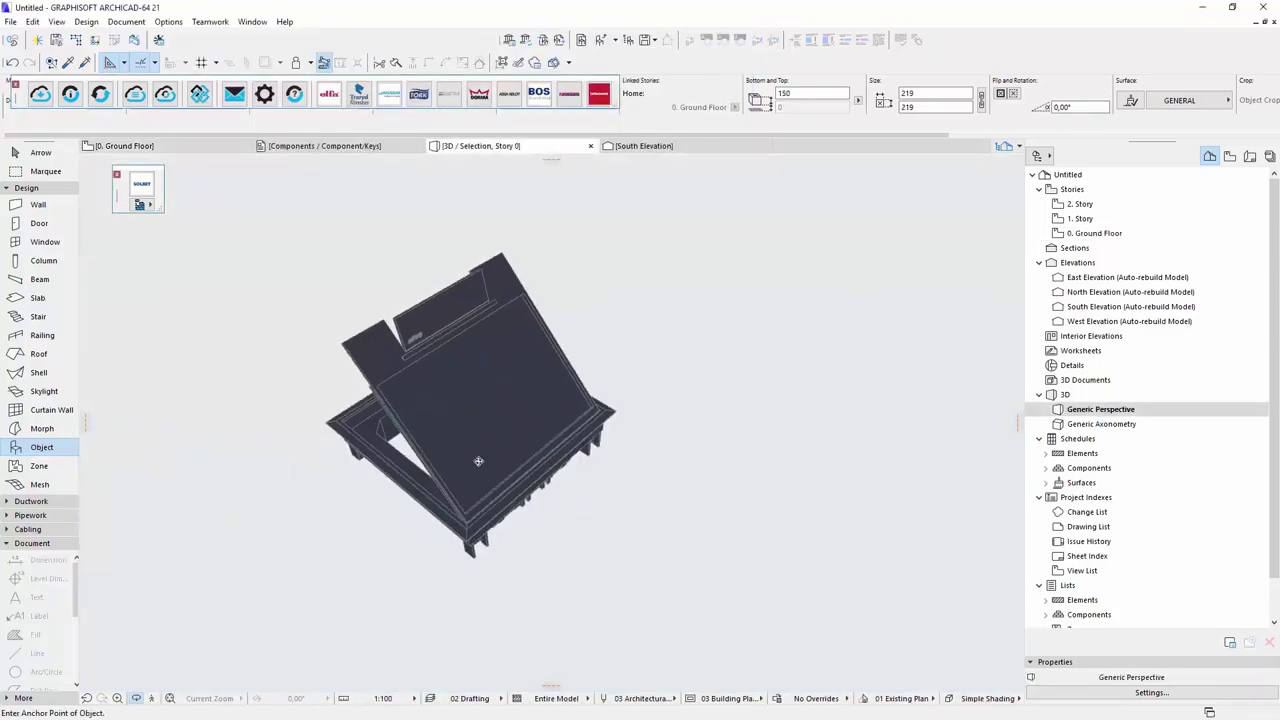
pyautogui.press('F2')
# Step: Switch the placed junction box to the R06 fitting frame
pyautogui.doubleClick(549, 257)
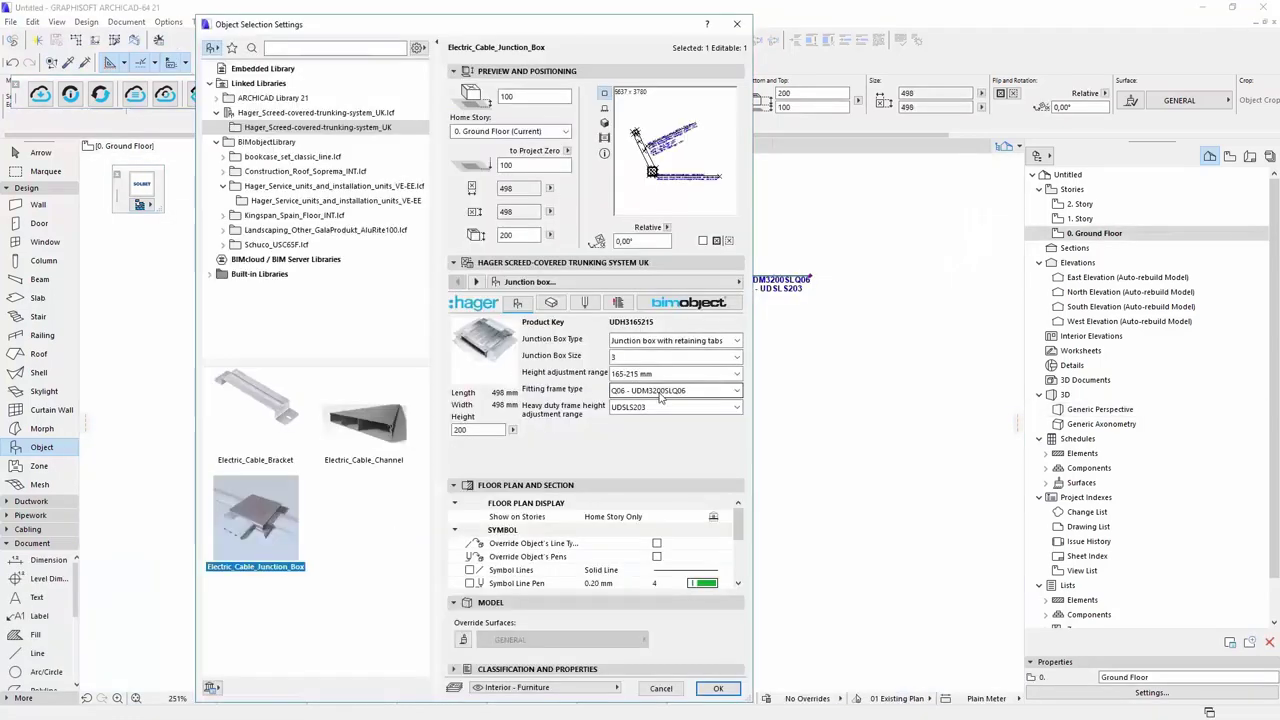
pyautogui.click(660, 391)
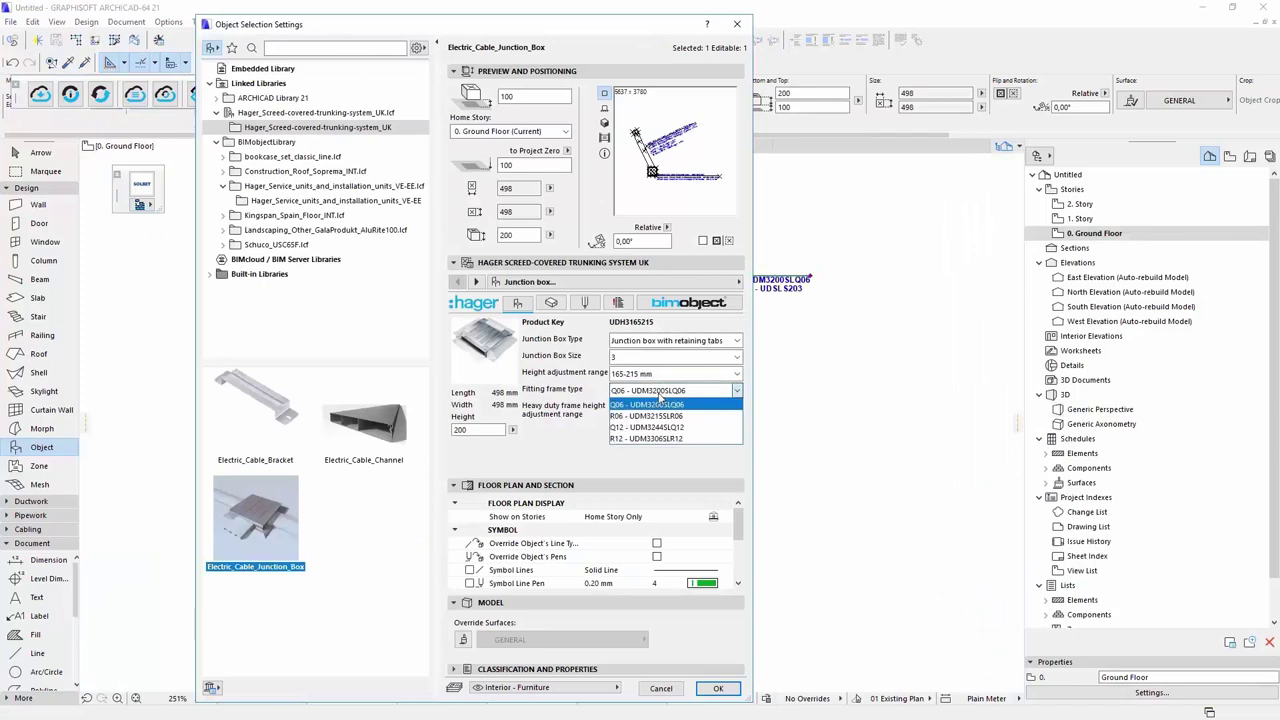
pyautogui.click(661, 416)
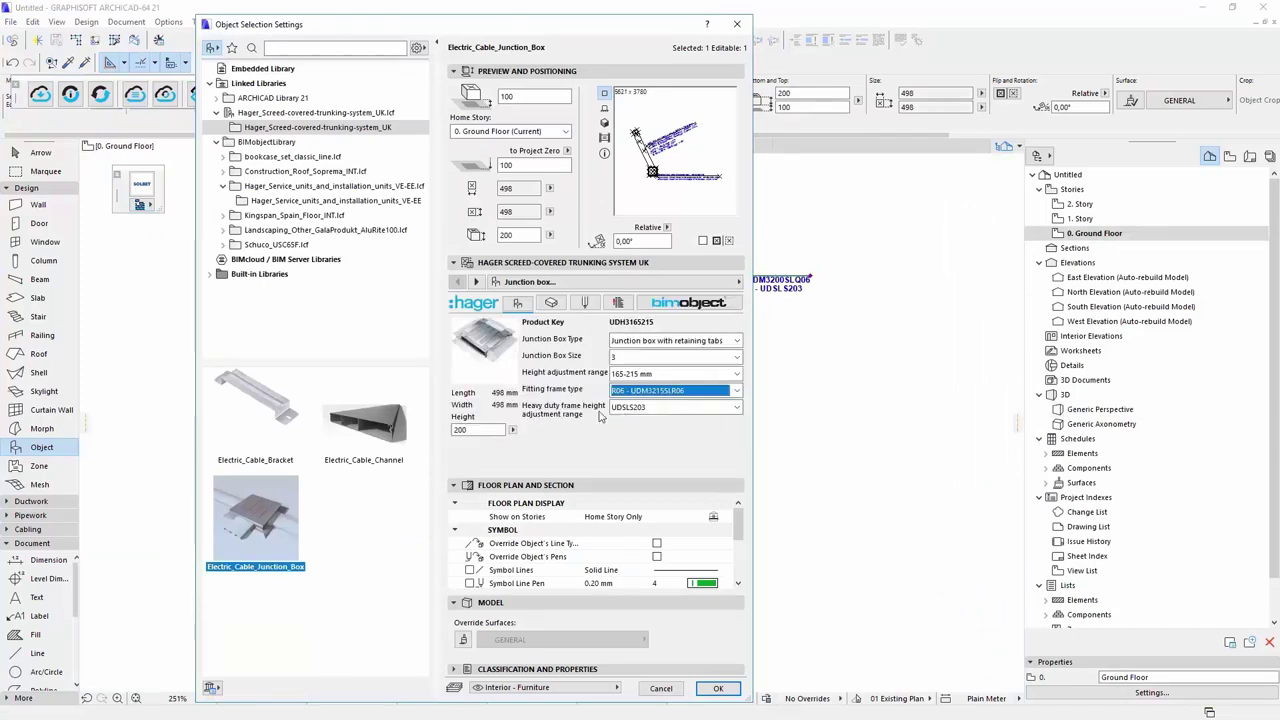
pyautogui.click(717, 689)
pyautogui.press('Escape')
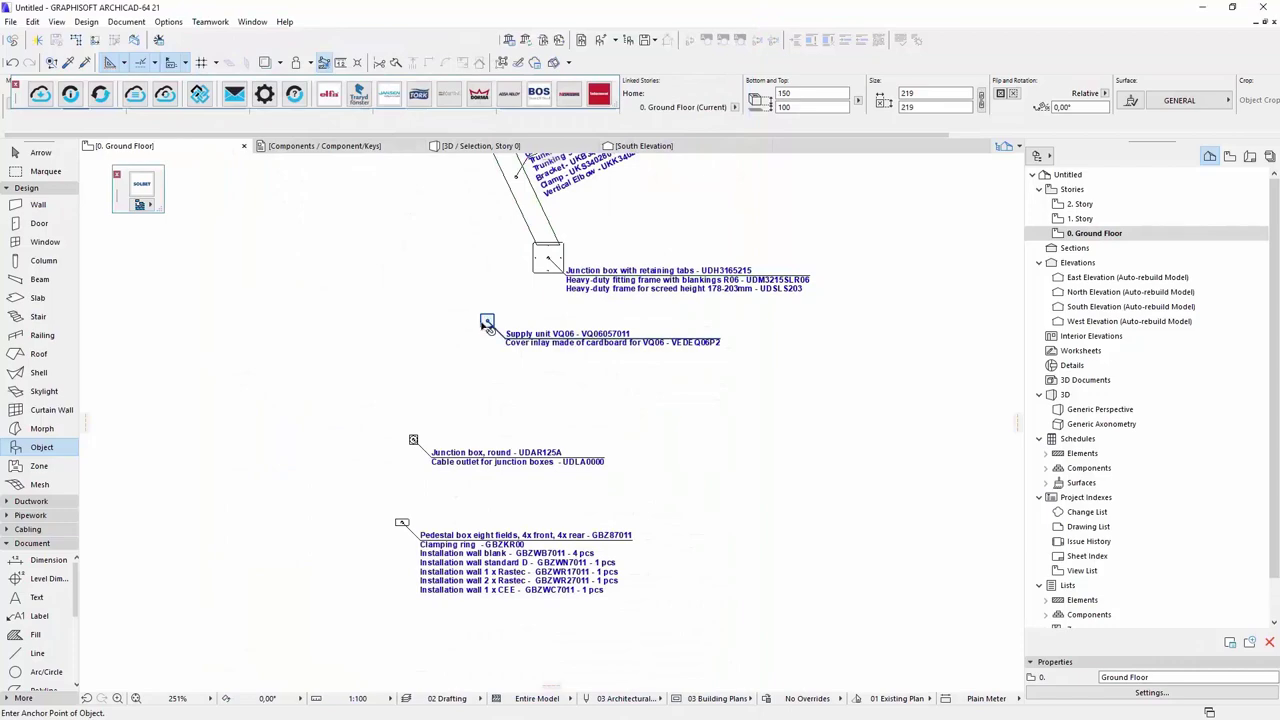
# Step: Change the supply unit to VR06, edit its installation depth, and orbit both units in 3D
pyautogui.doubleClick(487, 327)
pyautogui.click(675, 357)
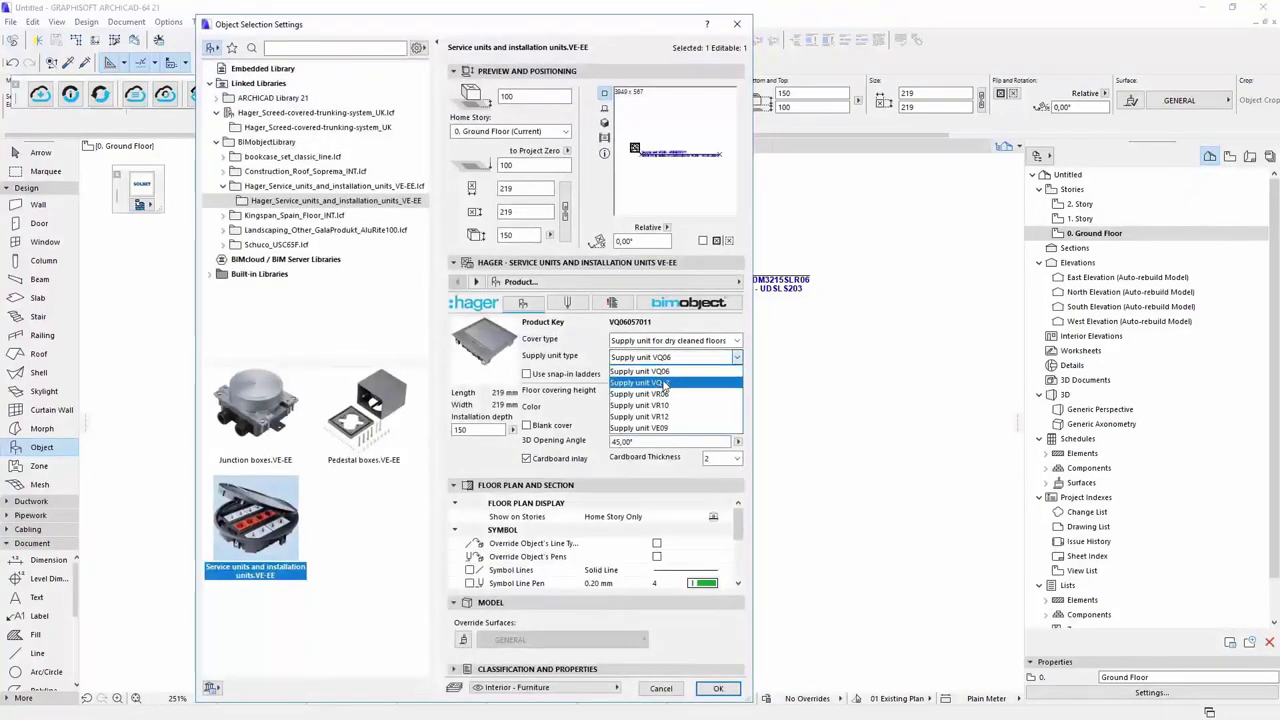
pyautogui.click(664, 394)
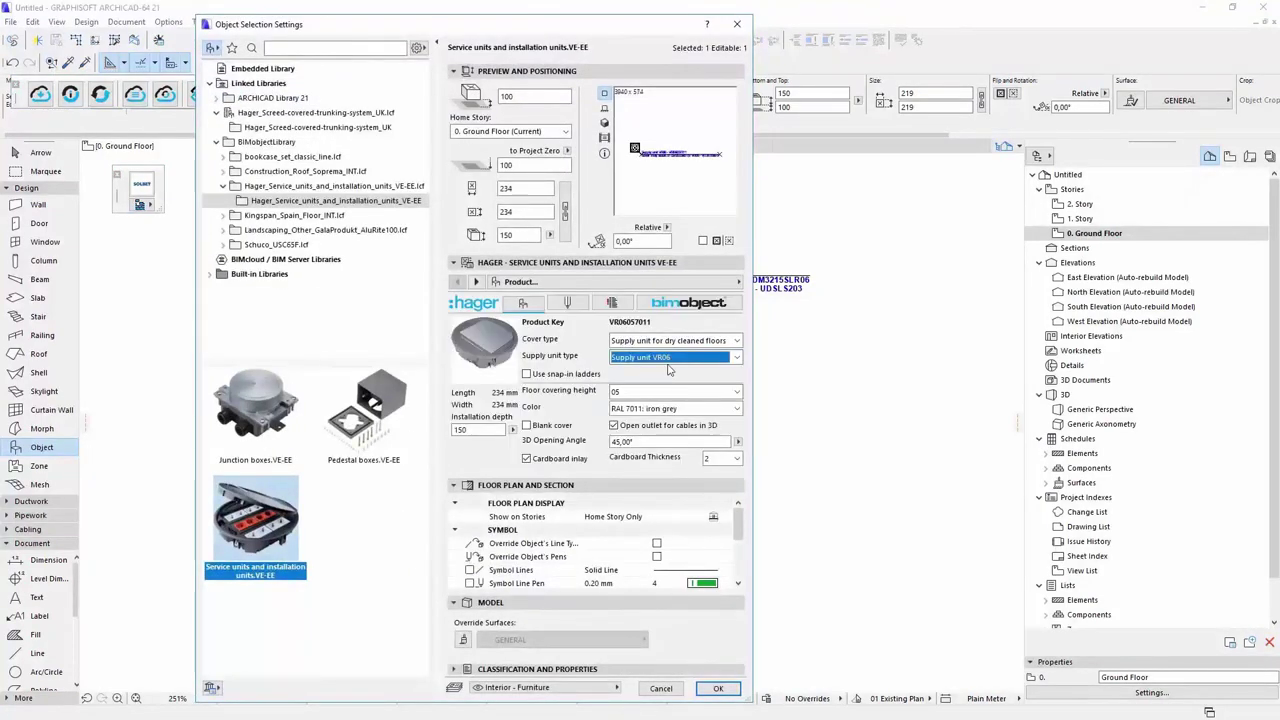
pyautogui.doubleClick(476, 430)
pyautogui.write('200')
pyautogui.click(720, 689)
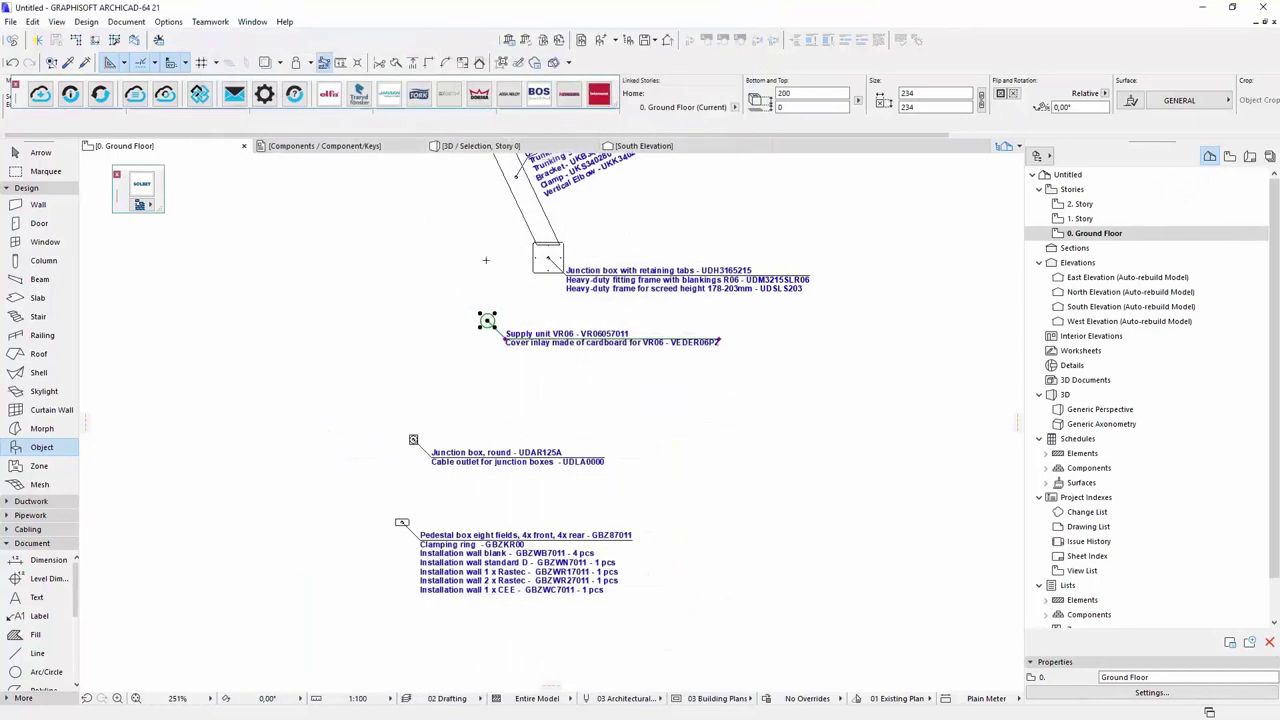
pyautogui.press('F5')
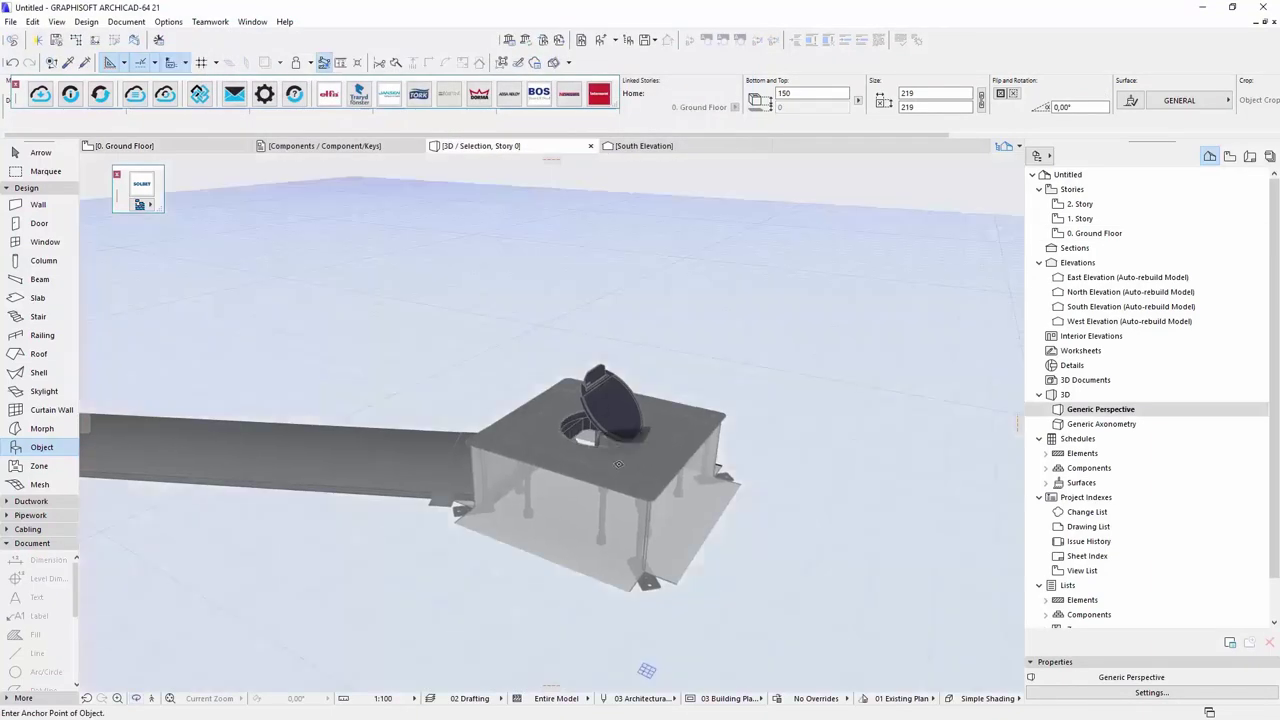
pyautogui.keyDown('shift'); pyautogui.moveTo(620, 423); pyautogui.dragTo(637, 521, button='middle'); pyautogui.keyUp('shift')
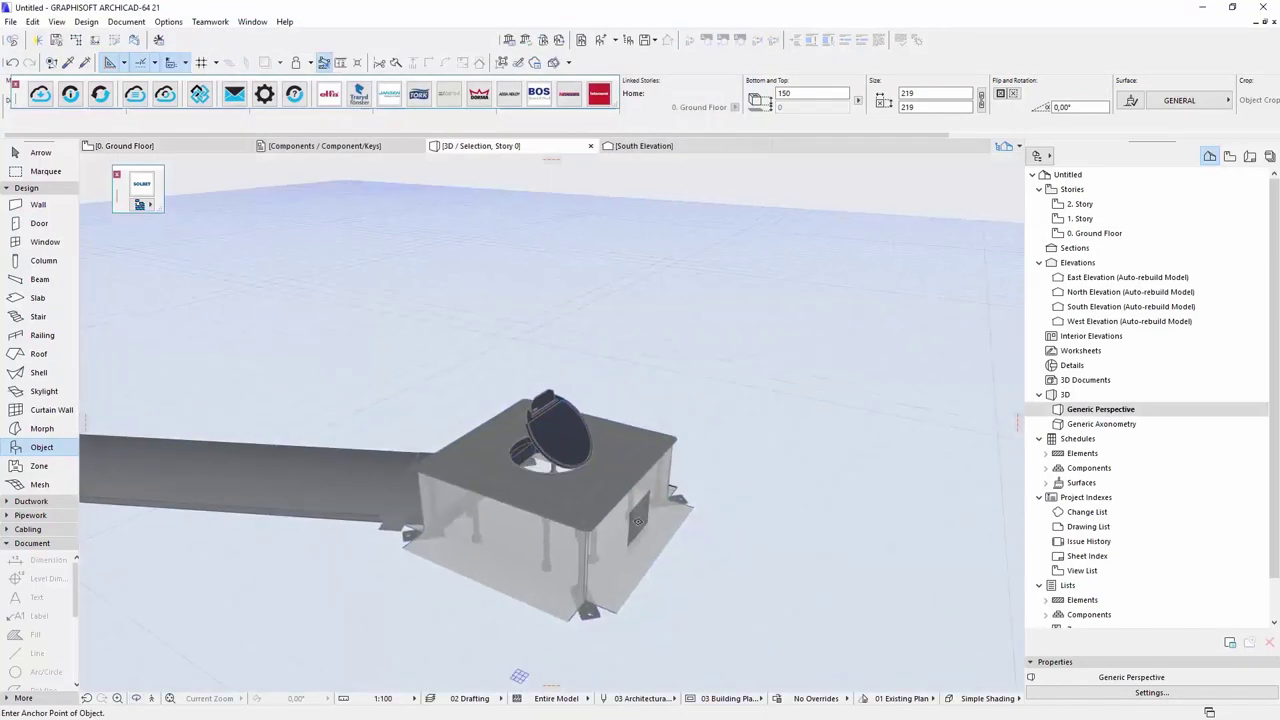